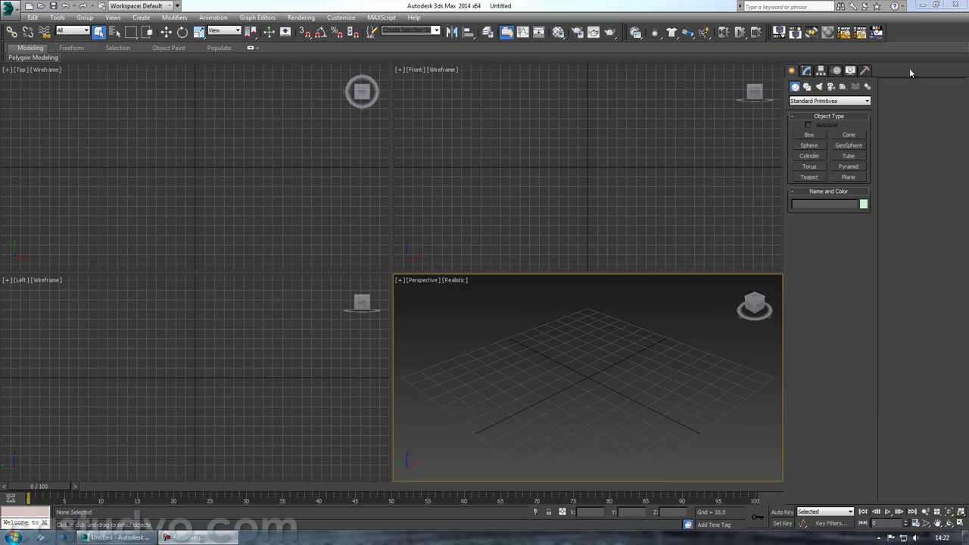
- On the desktop, preview url.jpg and check its Properties details showing 1000 × 1000 pixels
left_click(922, 6)
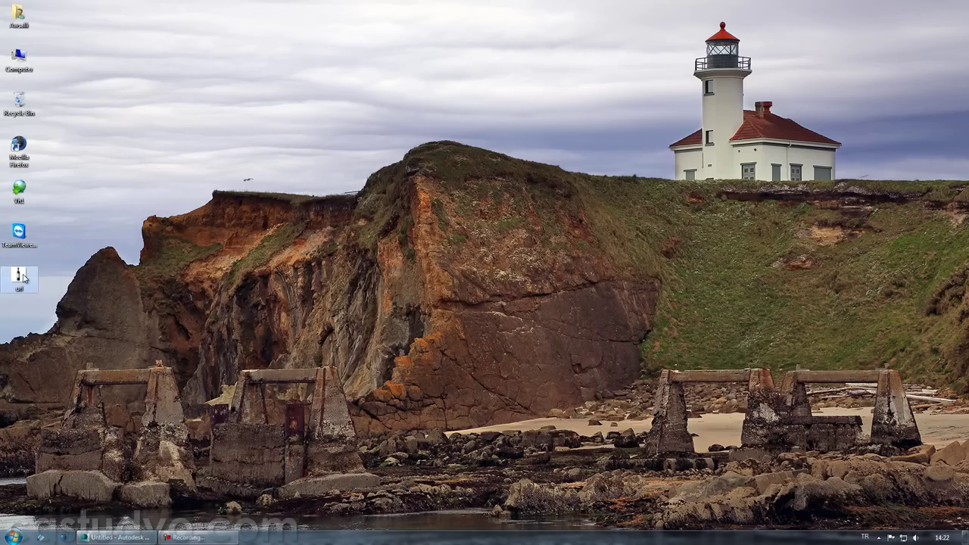
double_click(21, 276)
key("alt+F4")
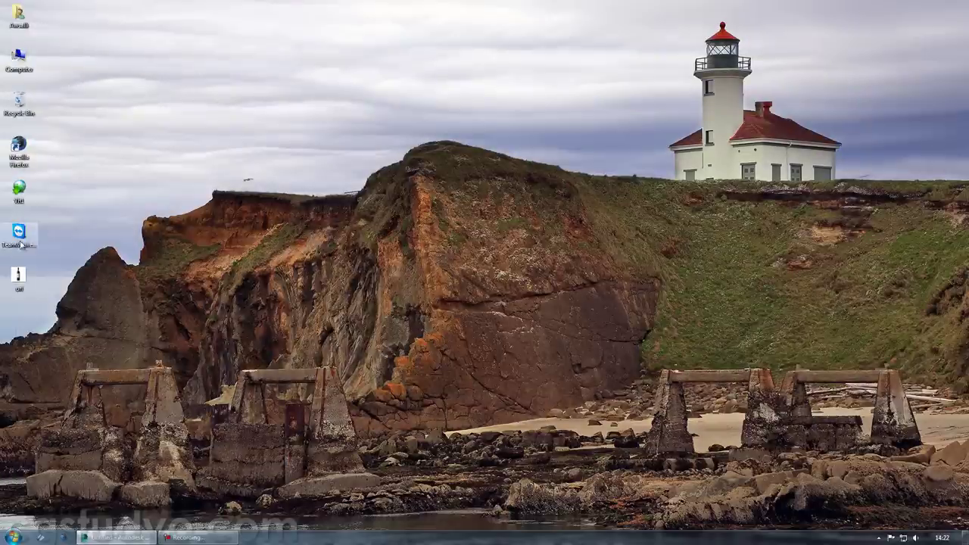
right_click(21, 278)
left_click(118, 523)
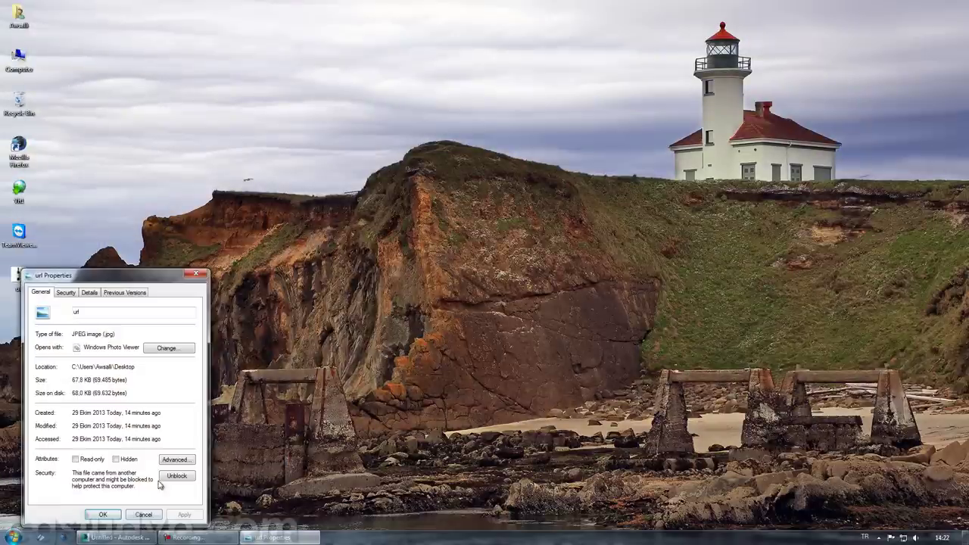
left_click(90, 293)
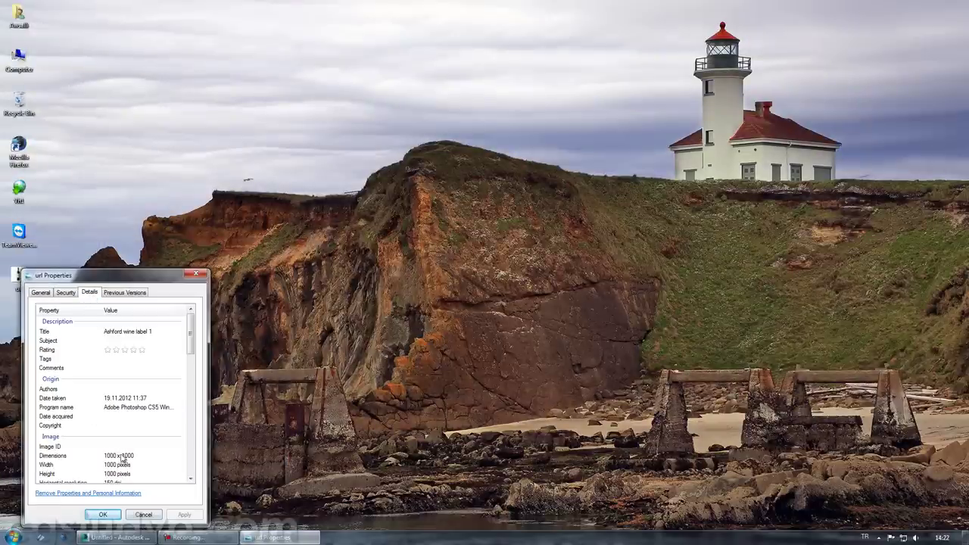
- Back in 3ds Max, draw a 1000 × 1000 plane in the maximized Front viewport
left_click(117, 537)
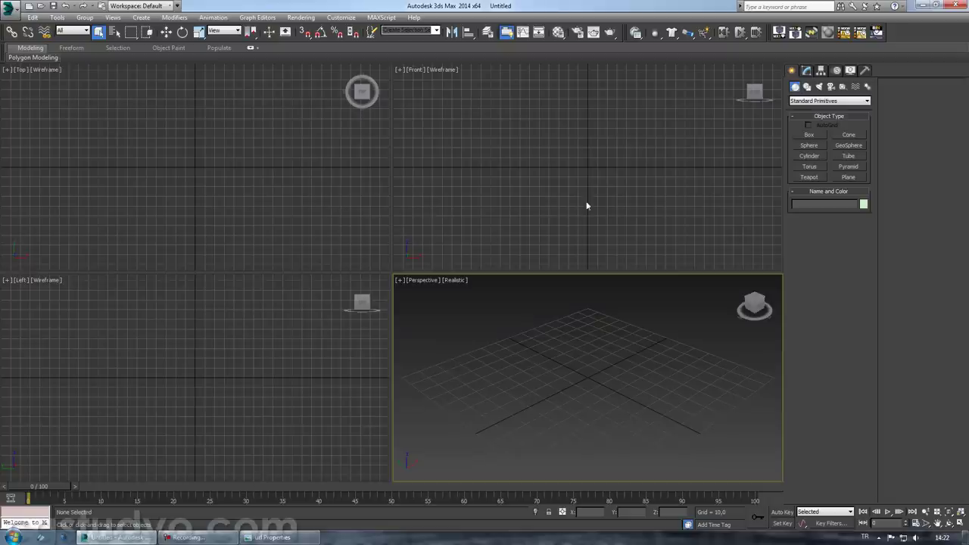
left_click(833, 179)
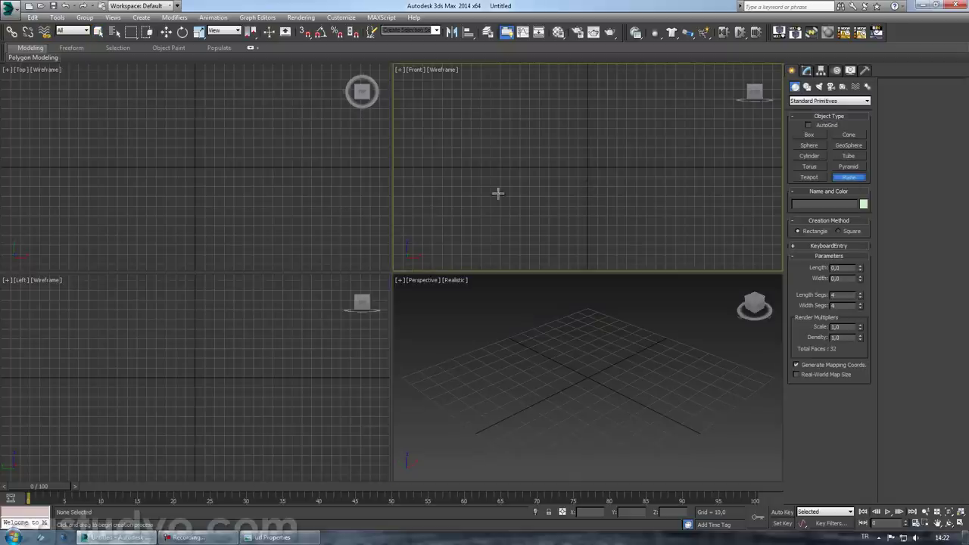
key("alt+w")
left_click_drag(232, 105, 551, 438)
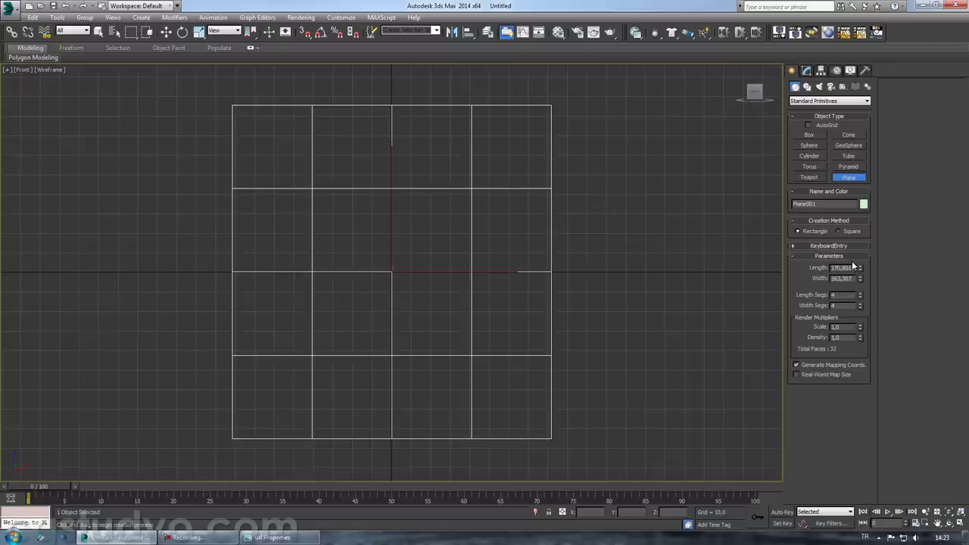
type("00")
key("Tab")
type("0")
key("Return")
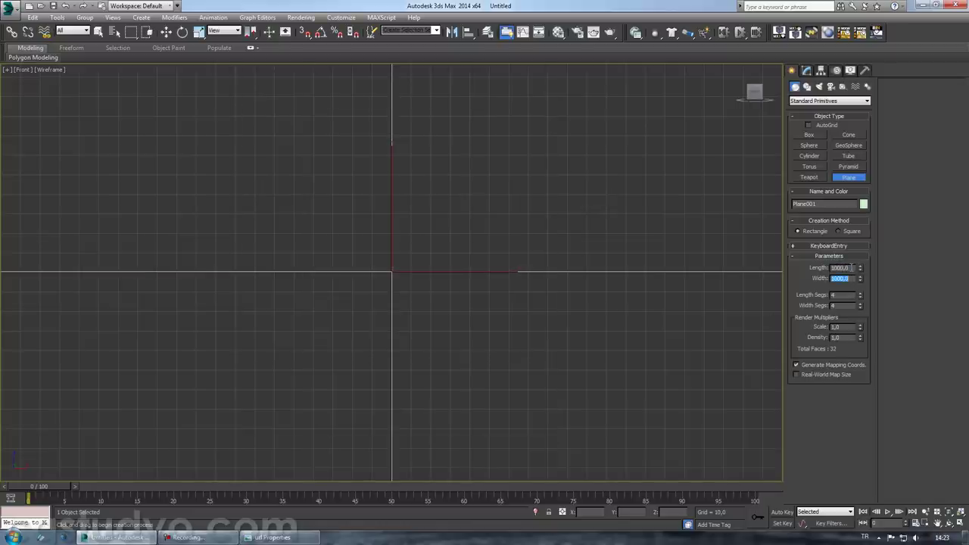
- Reduce the plane's length and width segments to 1
scroll(492, 363, "down", 3)
scroll(508, 318, "down", 3)
scroll(493, 342, "up", 2)
right_click(584, 313)
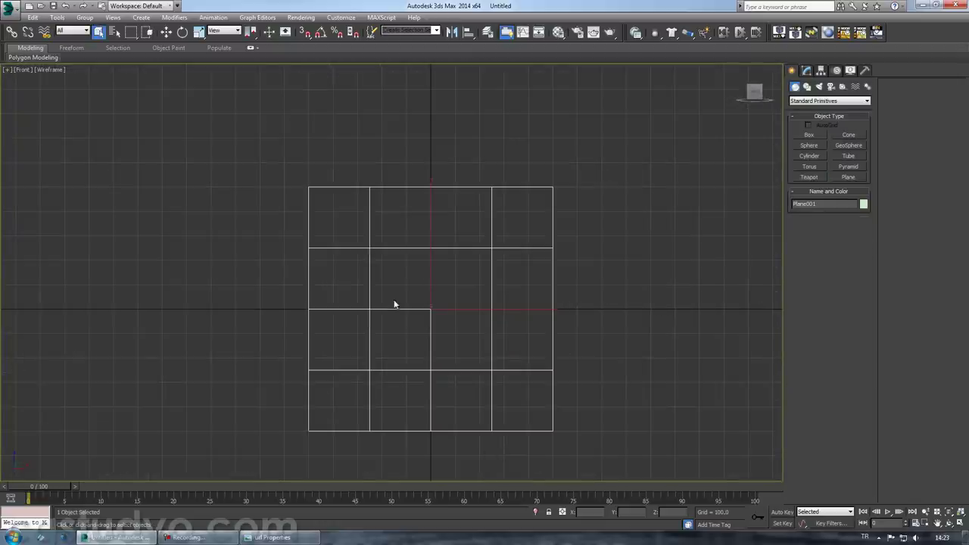
left_click(166, 32)
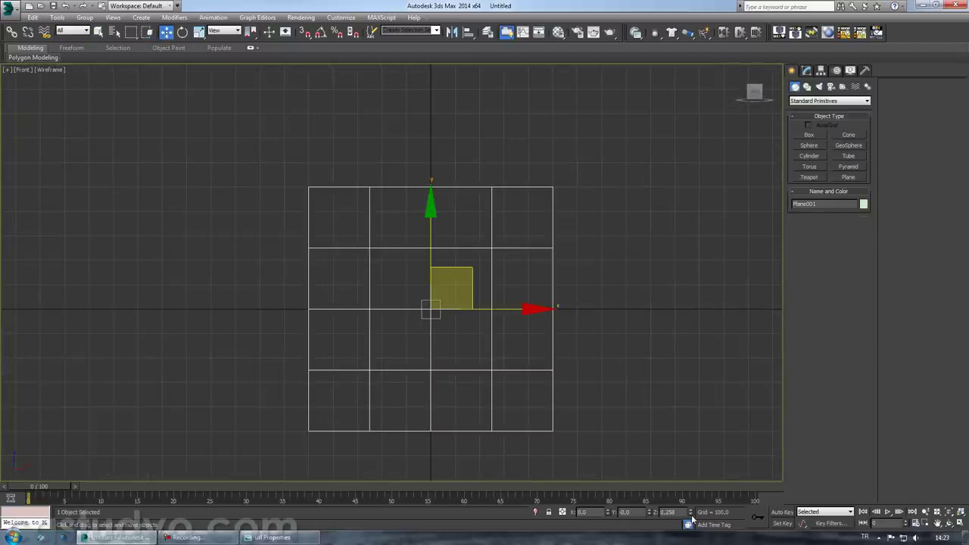
middle_click_drag(621, 344, 589, 350)
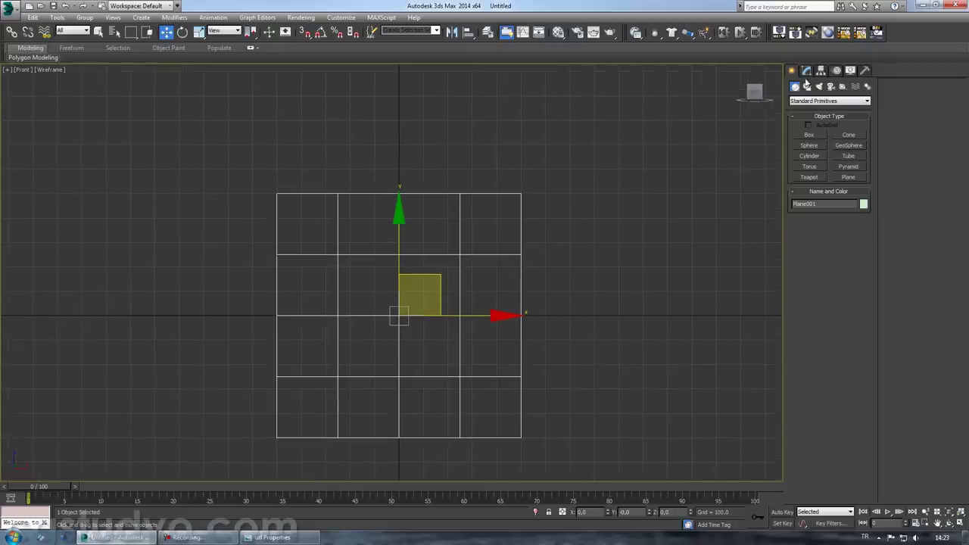
left_click(805, 70)
right_click(862, 279)
right_click(861, 290)
- Switch the Front view to Realistic shading and reselect the plane
mouse_move(575, 337)
middle_mouse_down()
mouse_move(558, 320)
mouse_move(616, 279)
middle_mouse_up()
left_click(617, 278)
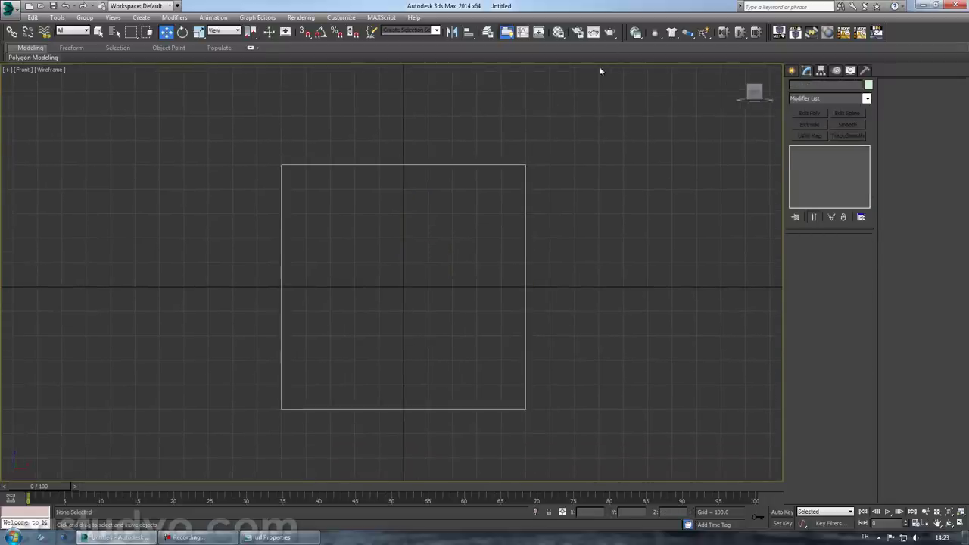
key("F3")
scroll(510, 195, "up", 2)
left_click(454, 220)
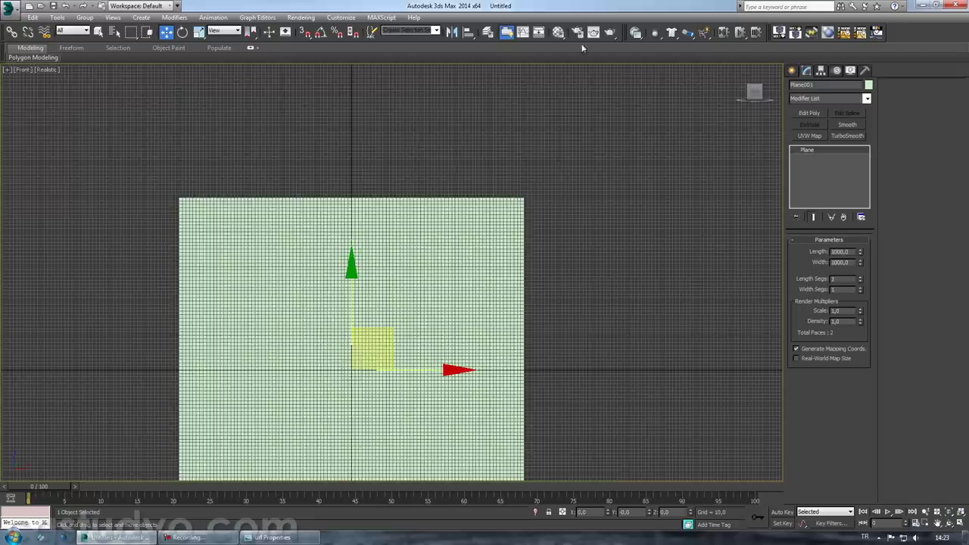
- Assign a material with a url.jpg Bitmap diffuse map to the plane and show it in the viewport
key("g")
left_click(558, 32)
middle_click_drag(538, 194, 597, 148)
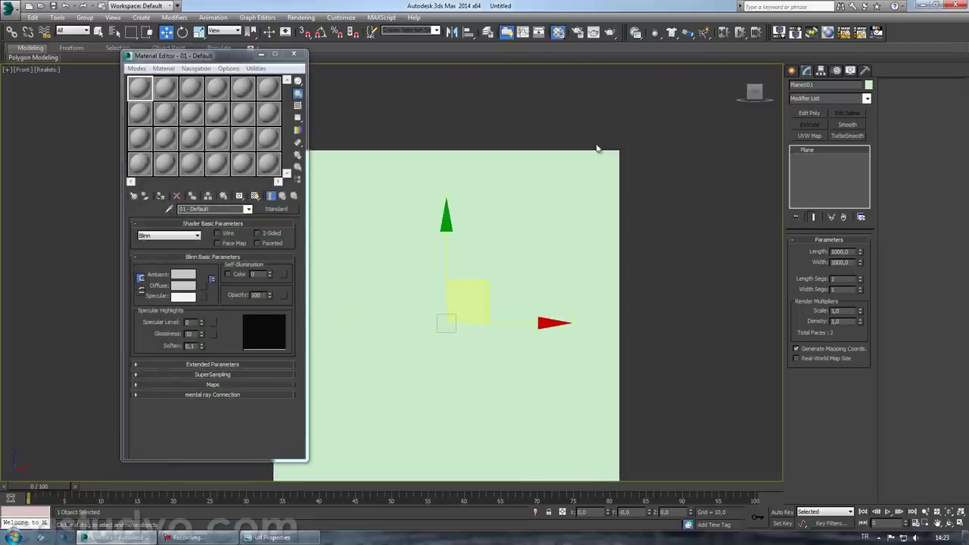
left_click_drag(199, 55, 133, 68)
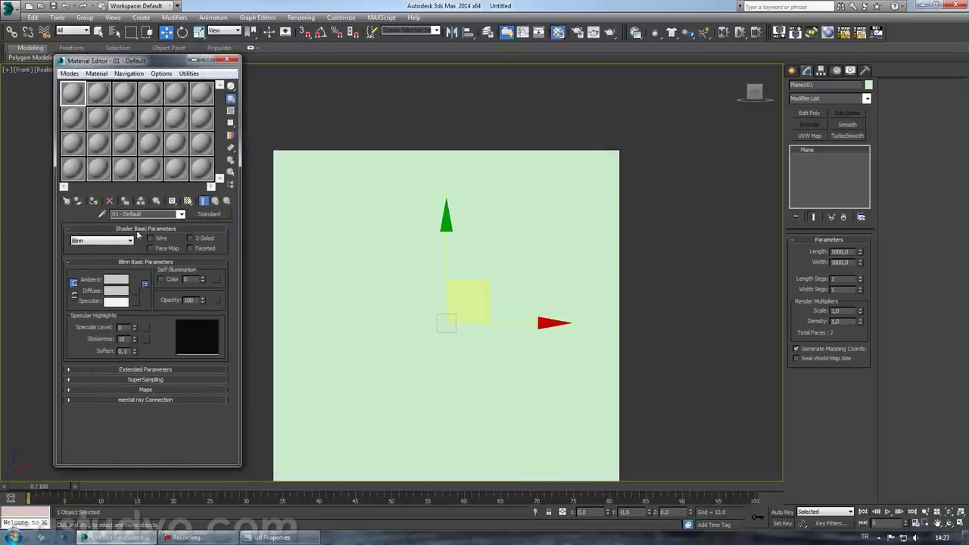
left_click_drag(75, 94, 392, 209)
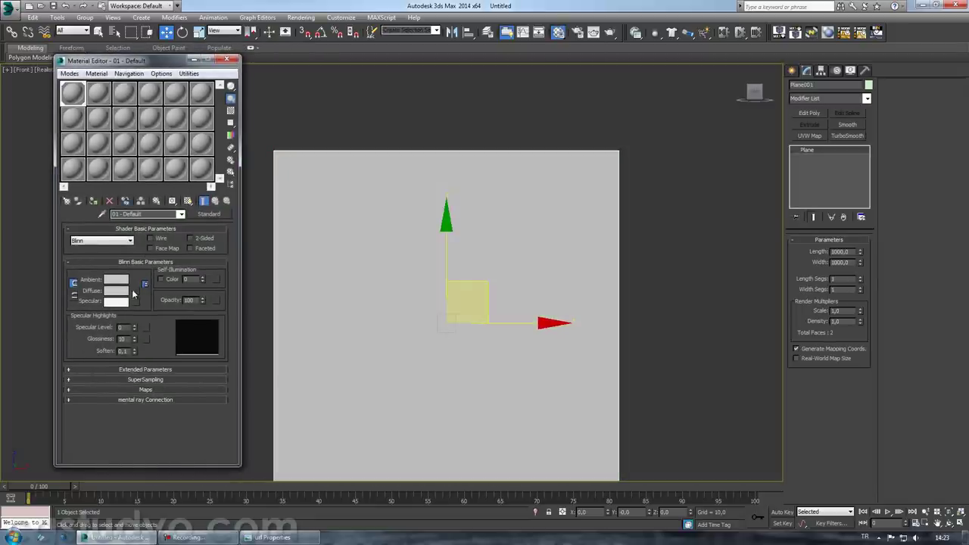
left_click(133, 291)
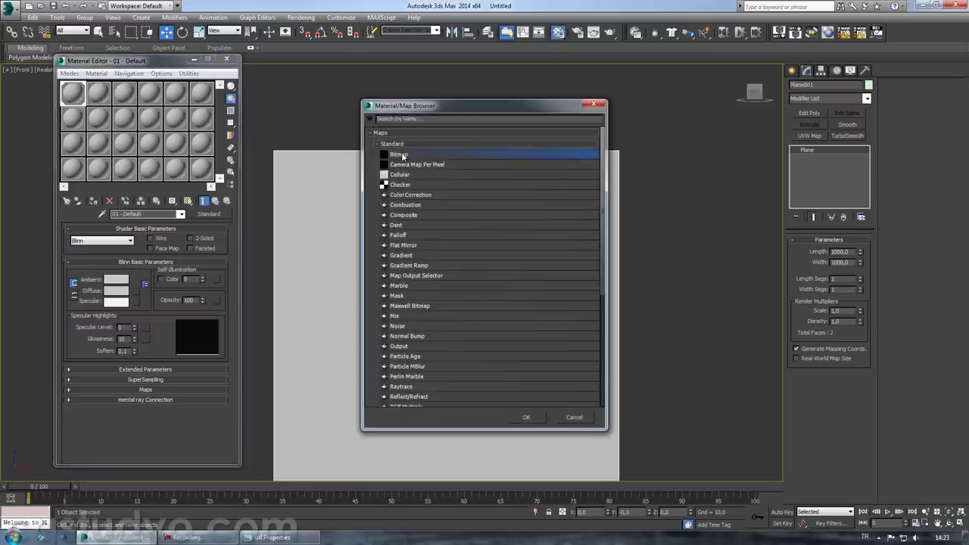
double_click(401, 155)
left_click(34, 97)
double_click(107, 151)
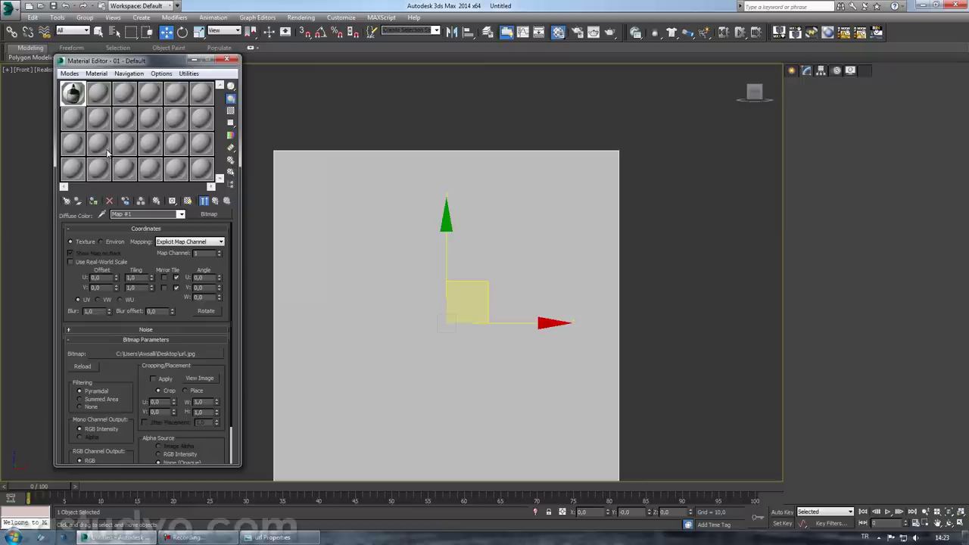
left_click(186, 202)
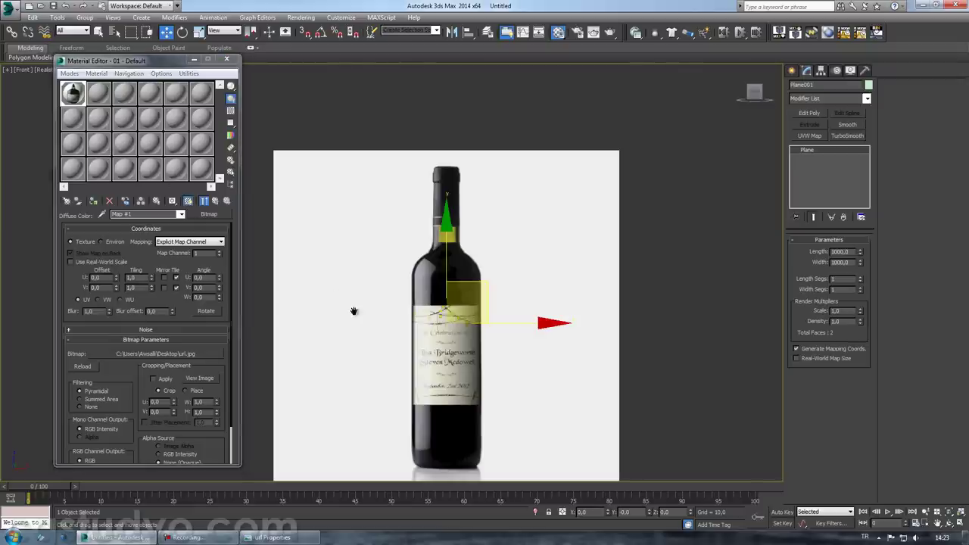
middle_click_drag(356, 315, 350, 261)
left_click(226, 59)
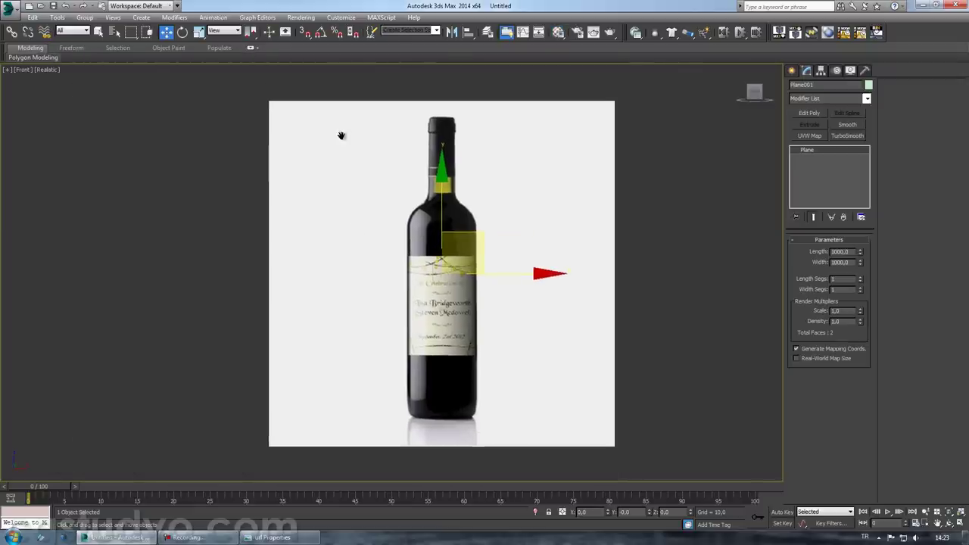
- Freeze the plane through Object Properties with Show Frozen in Gray turned off
middle_click_drag(340, 136, 326, 187)
right_click(552, 215)
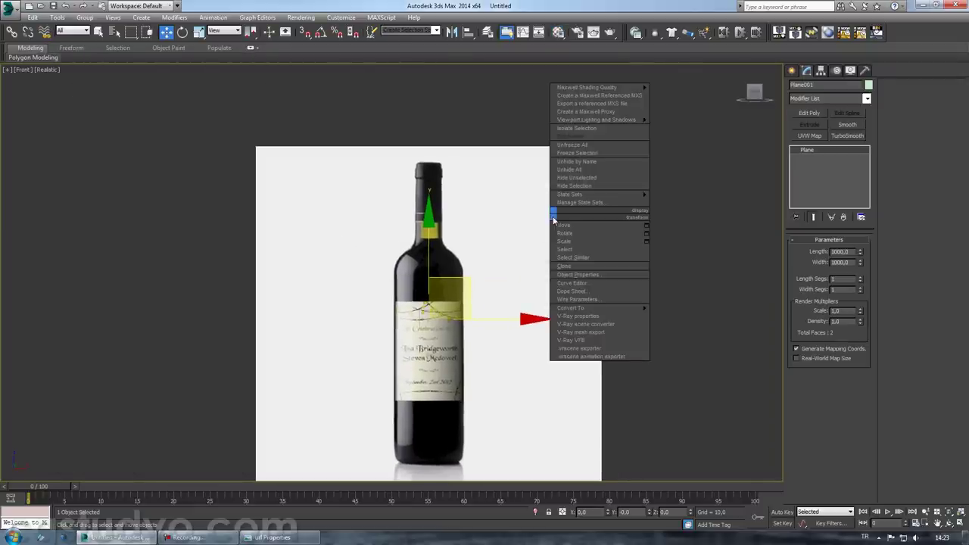
left_click(595, 274)
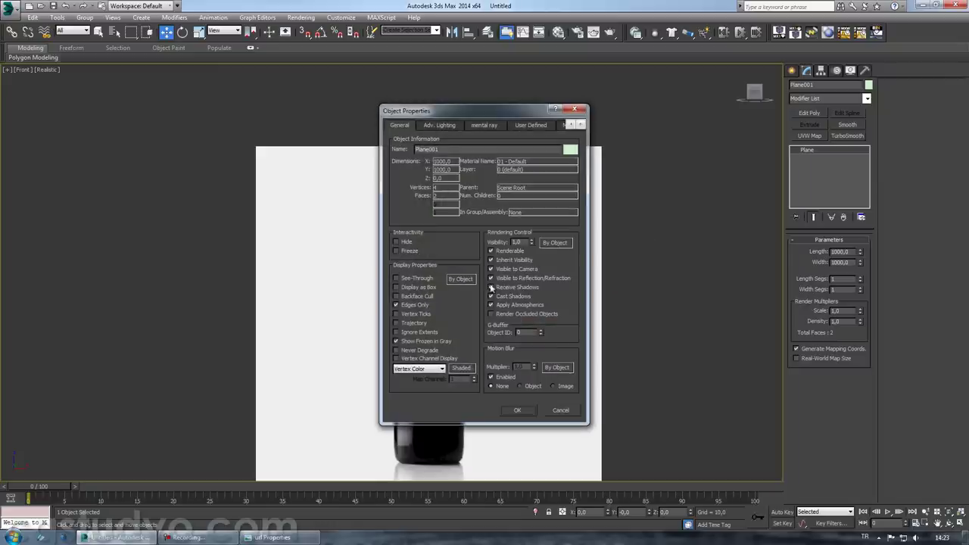
mouse_move(443, 109)
left_mouse_down()
mouse_move(363, 140)
mouse_move(162, 161)
left_mouse_up()
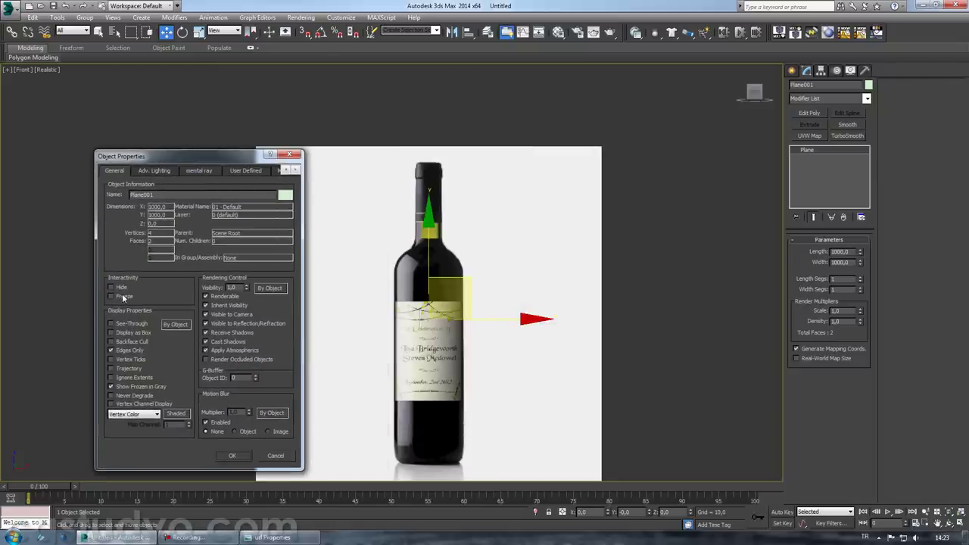
left_click(163, 385)
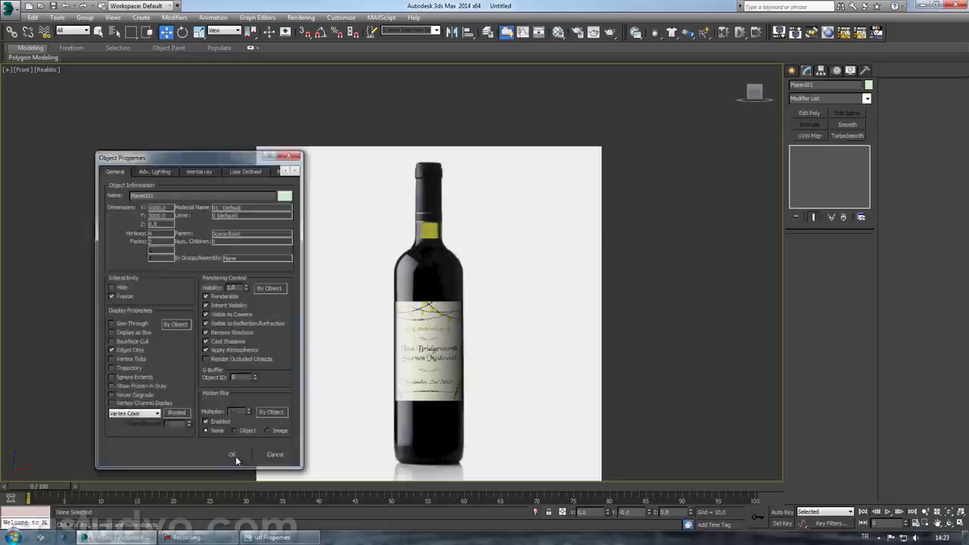
left_click(233, 455)
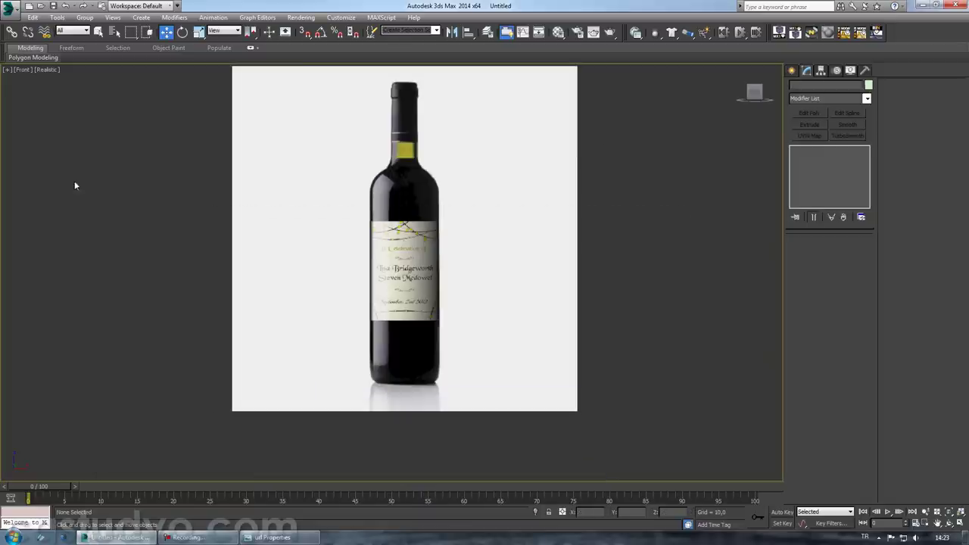
- Start the Line tool in the Front view, zoom toward the bottle and discard a first attempt
scroll(491, 210, "up", 2)
left_click(792, 71)
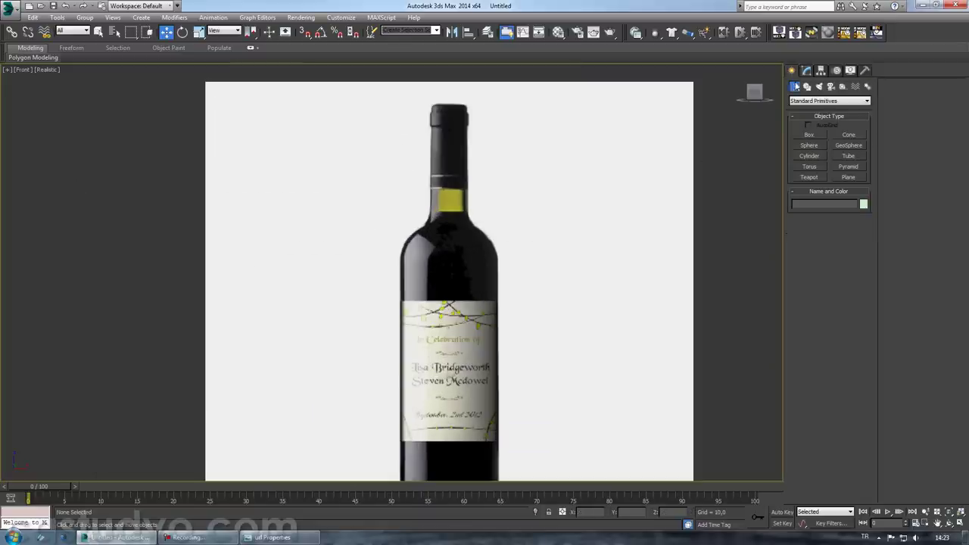
left_click(806, 86)
left_click(809, 144)
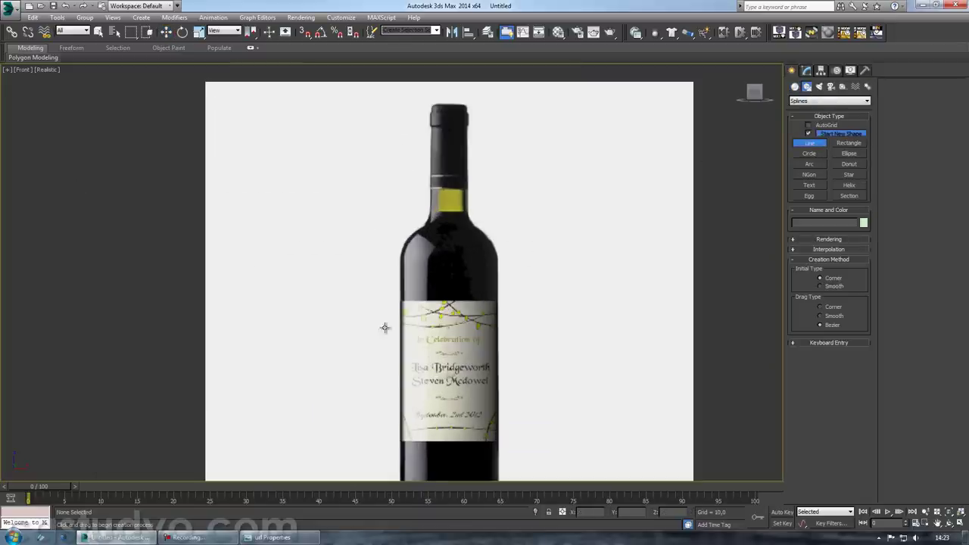
middle_click_drag(384, 328, 313, 203)
scroll(344, 313, "up", 2)
scroll(377, 372, "up", 3)
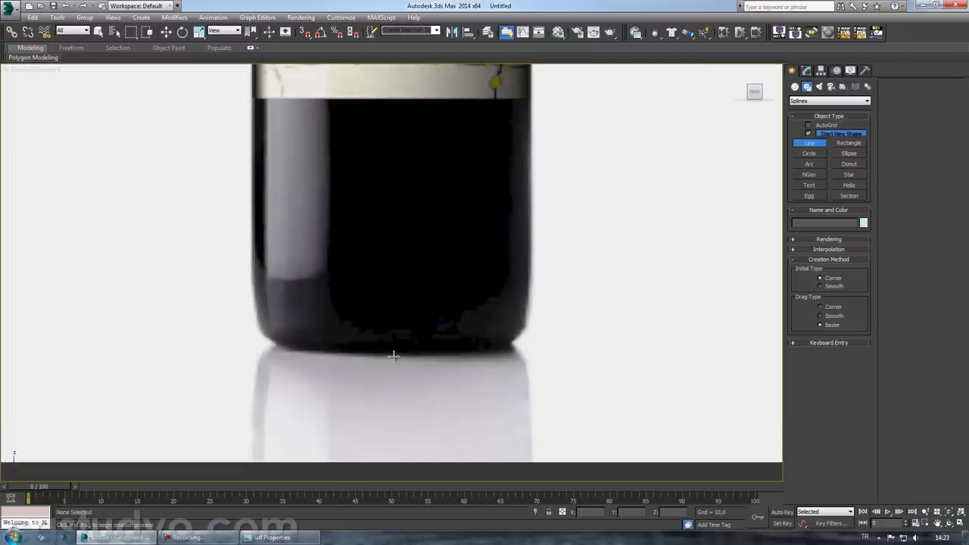
left_click(392, 353)
scroll(281, 335, "up", 2)
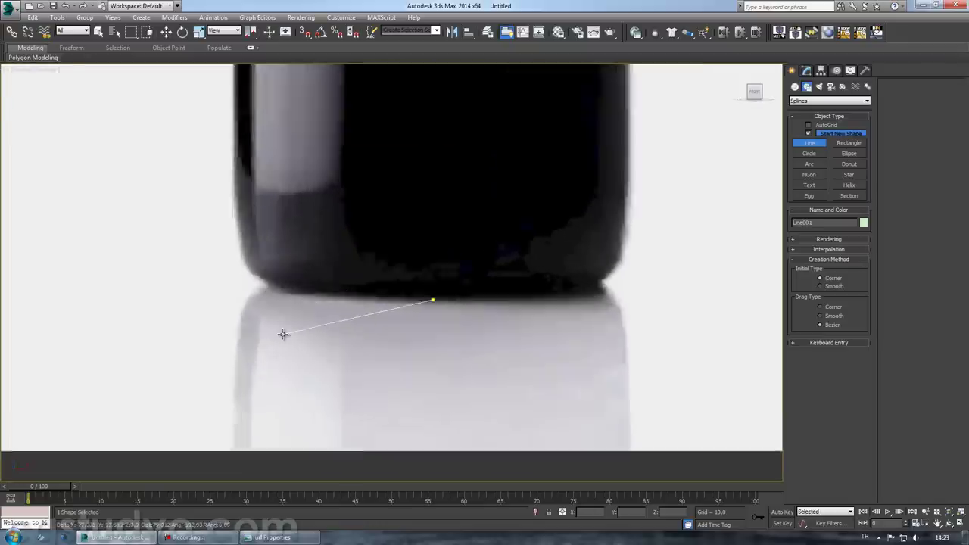
scroll(281, 336, "up", 2)
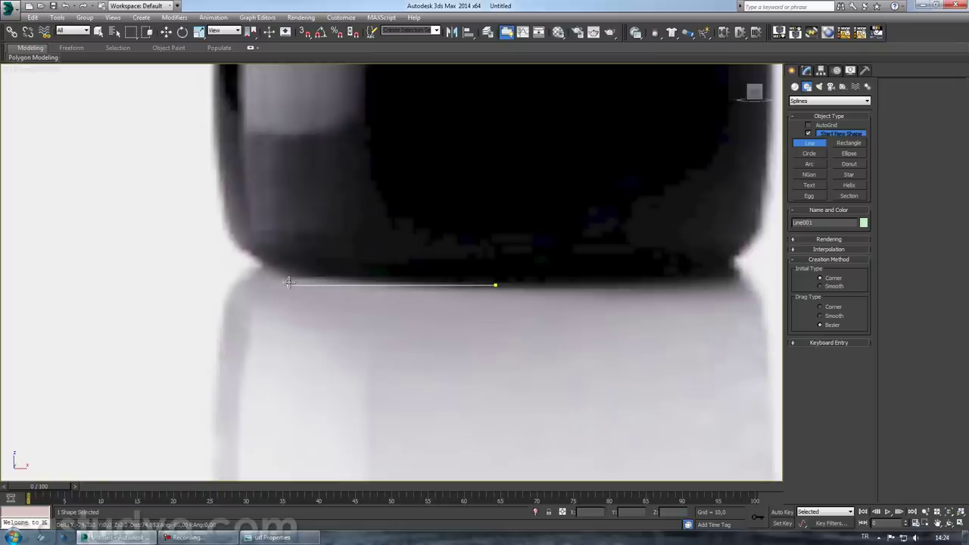
right_click(288, 281)
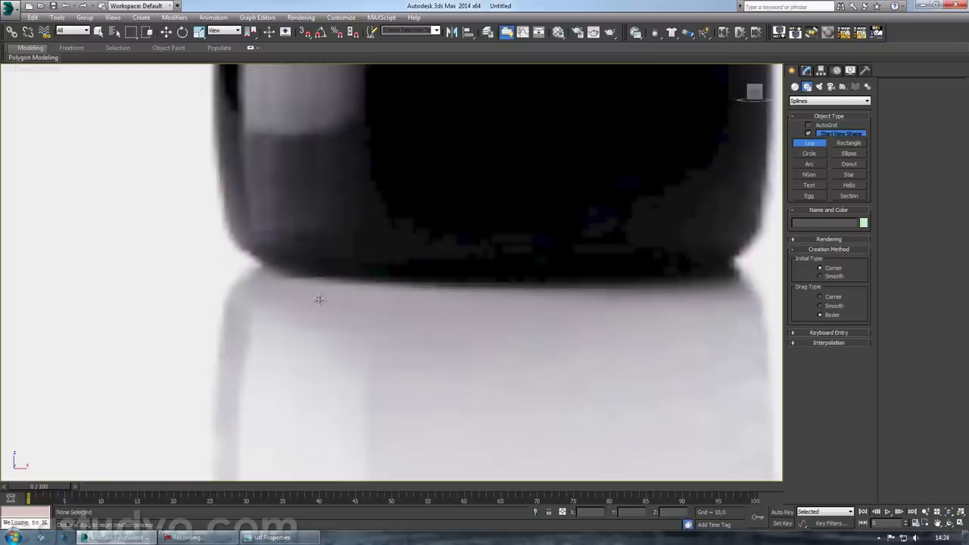
- Begin the profile at the base centre, adding points at the base's left corner and up the side
left_click(495, 279)
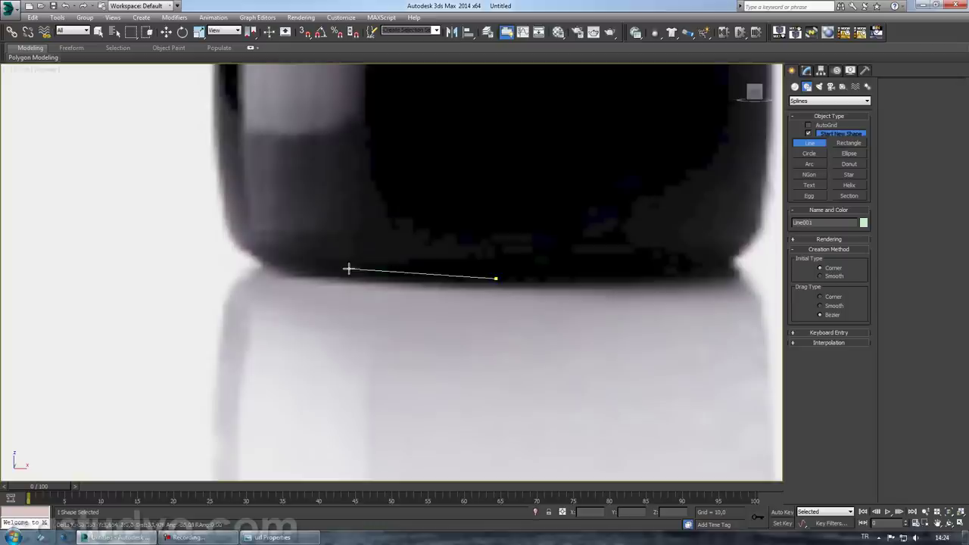
left_click(262, 263)
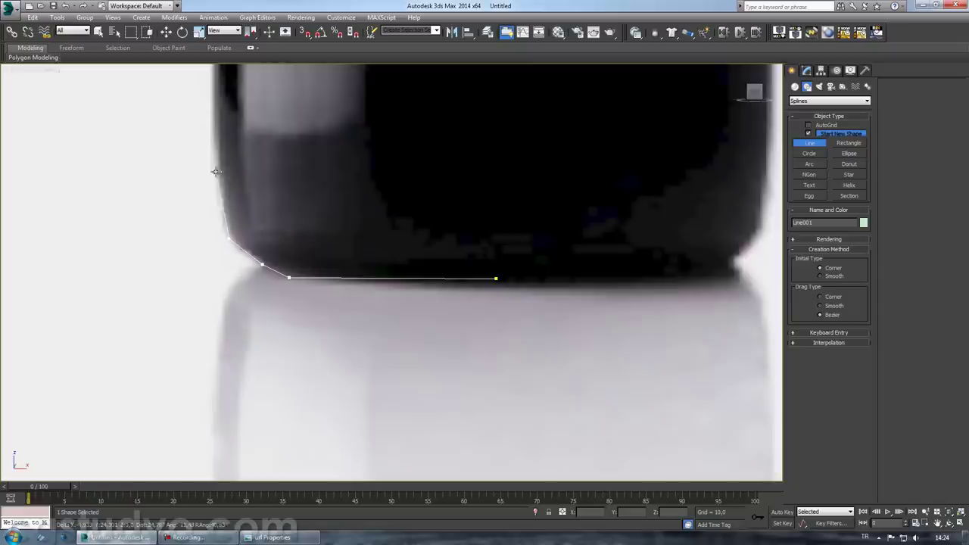
left_click(225, 214)
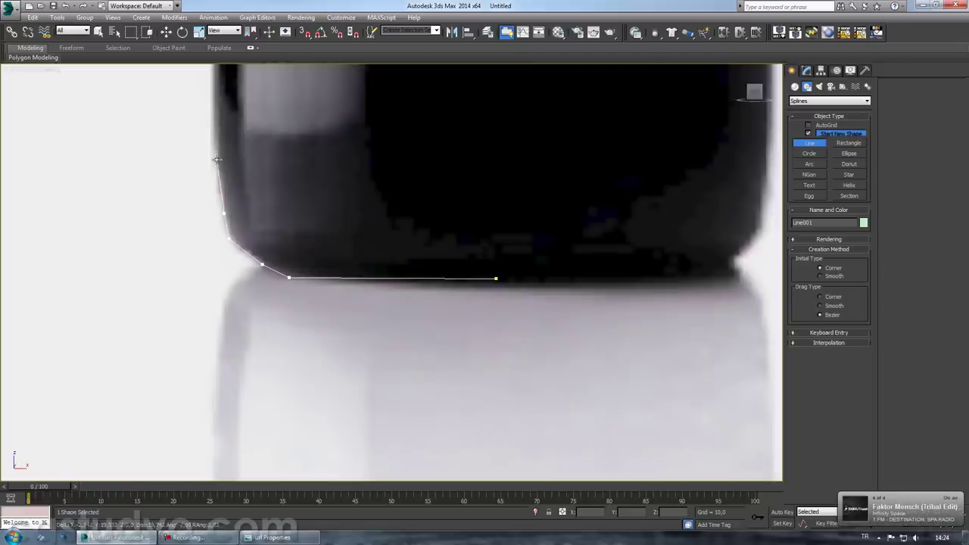
middle_click_drag(243, 97, 270, 411)
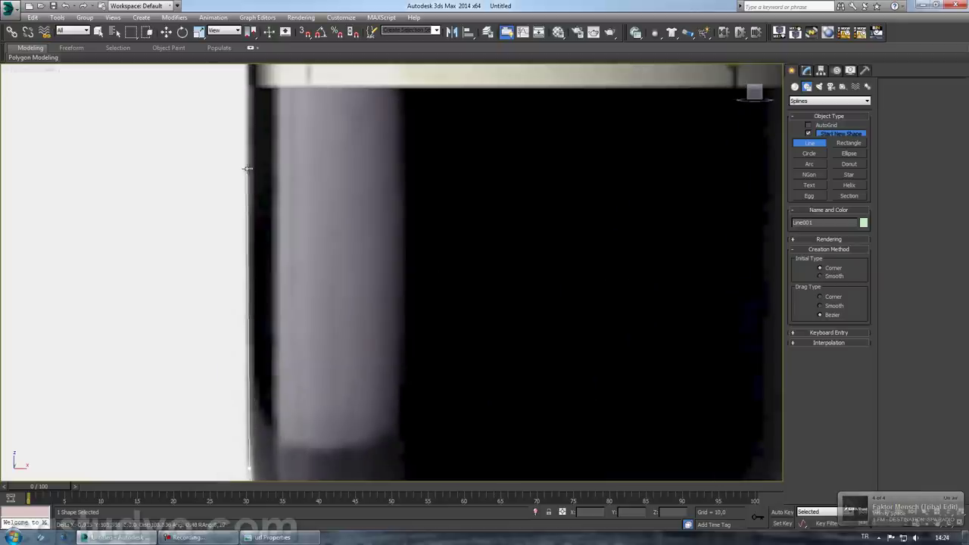
scroll(296, 99, "down", 2)
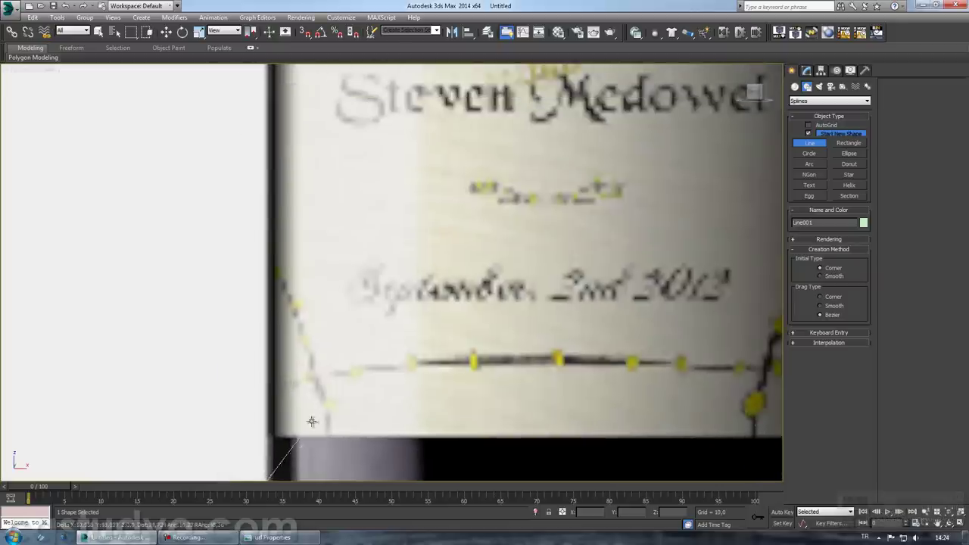
scroll(299, 164, "down", 1)
middle_click_drag(299, 164, 309, 340)
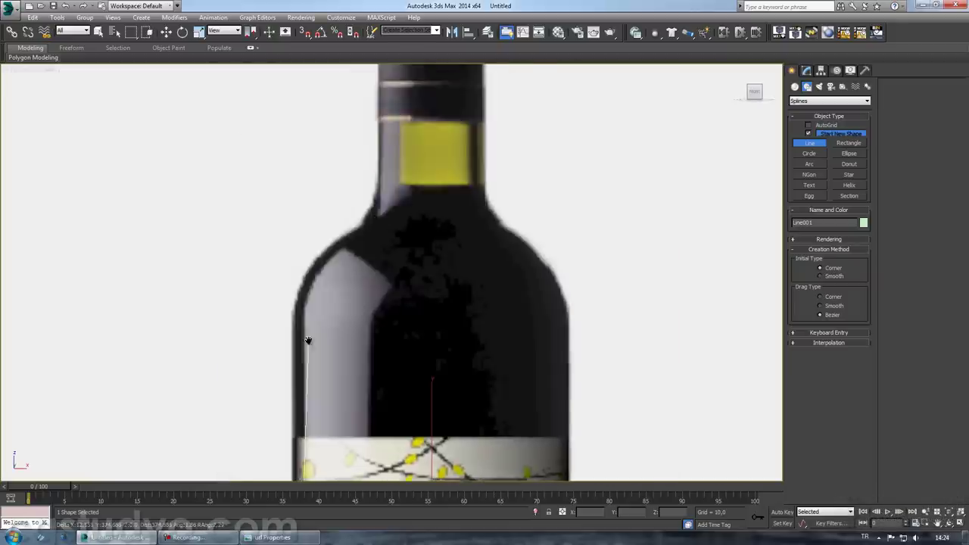
scroll(288, 339, "up", 3)
scroll(279, 281, "up", 2)
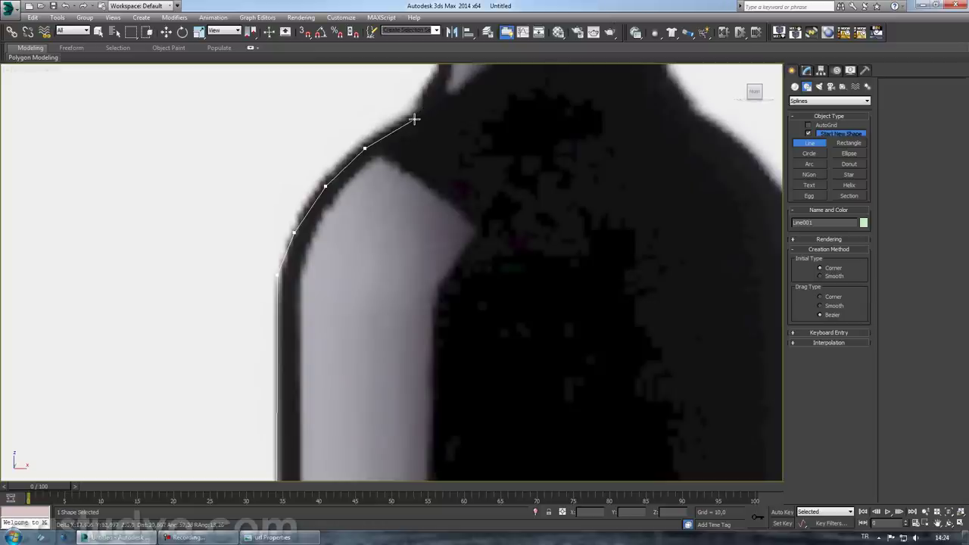
- Continue the profile through the shoulder and up the neck to the top centre
mouse_move(428, 111)
middle_mouse_down()
mouse_move(443, 152)
mouse_move(363, 297)
middle_mouse_up()
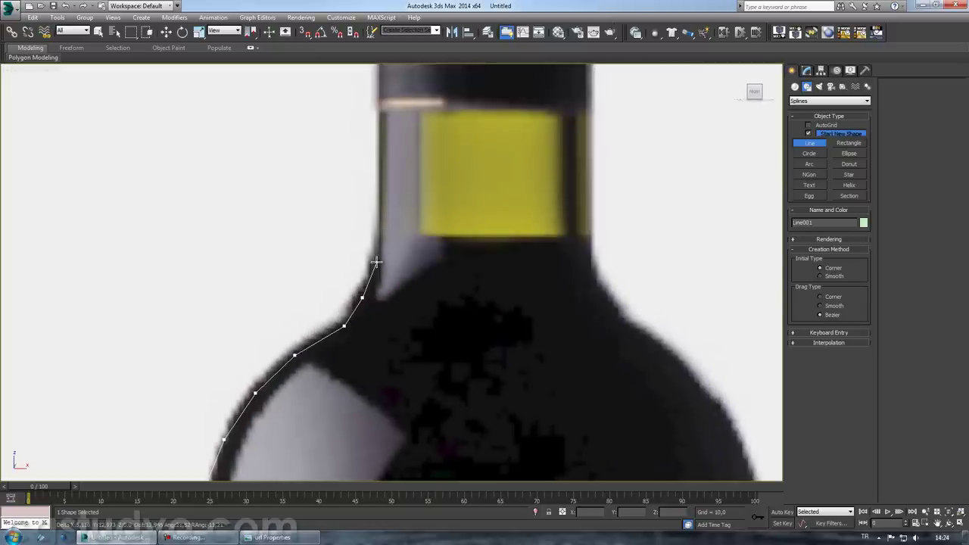
left_click(376, 263)
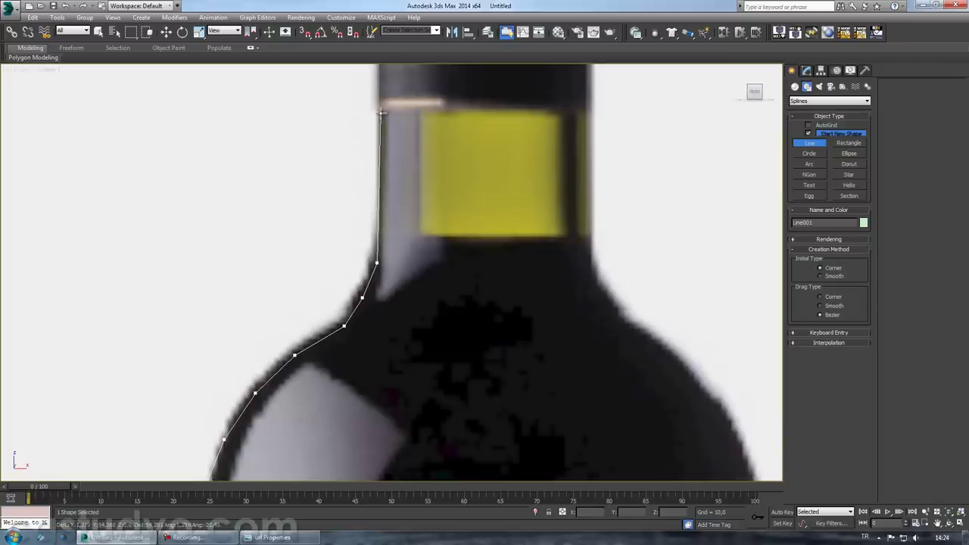
left_click(378, 250)
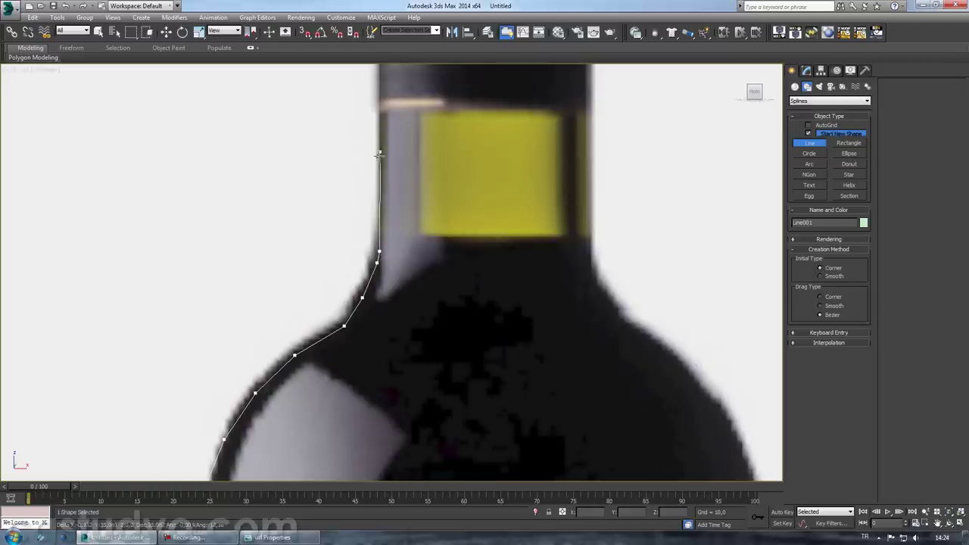
left_click(379, 68)
middle_click_drag(482, 104, 449, 386)
left_click(450, 349)
right_click(576, 340)
- End line creation and view the profile at an angle in the Perspective view
right_click(577, 340)
scroll(560, 394, "down", 5)
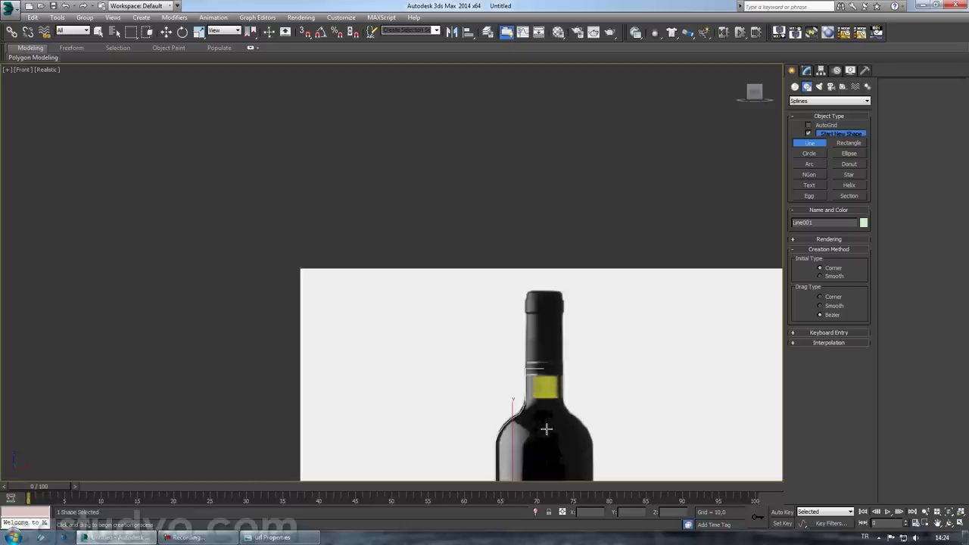
scroll(547, 434, "up", 3)
scroll(672, 320, "up", 2)
scroll(488, 296, "up", 2)
key("p")
mouse_move(349, 364)
middle_mouse_down("alt")
mouse_move(426, 378)
mouse_move(417, 413)
mouse_move(409, 264)
mouse_move(522, 276)
middle_mouse_up("alt")
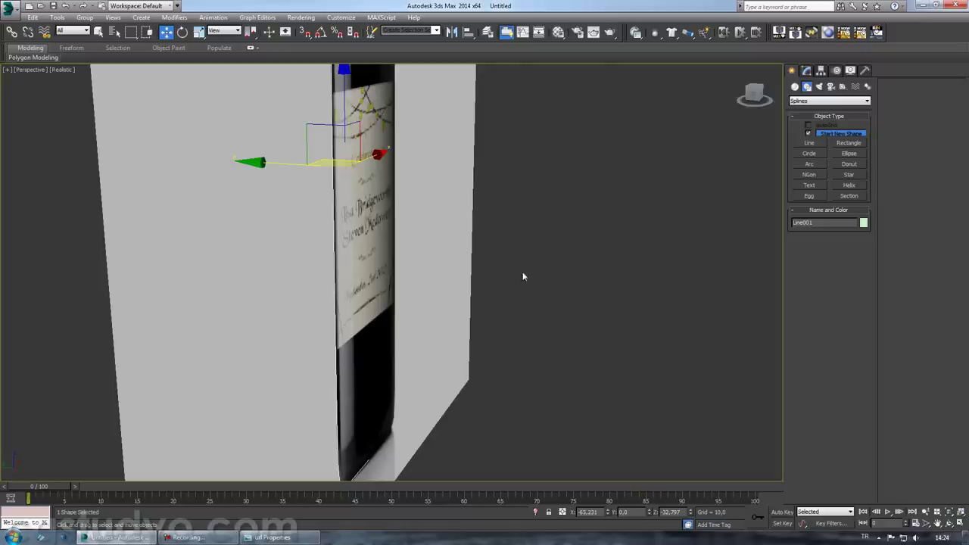
- Apply a Lathe modifier to the profile line, aligned to Max
left_click(805, 69)
left_click(855, 102)
scroll(840, 301, "down", 5)
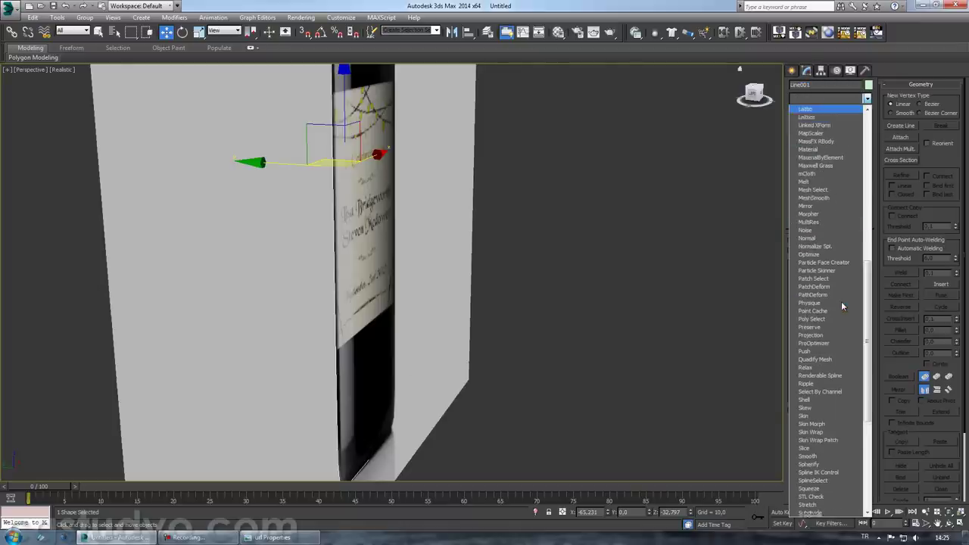
scroll(824, 116, "up", 1)
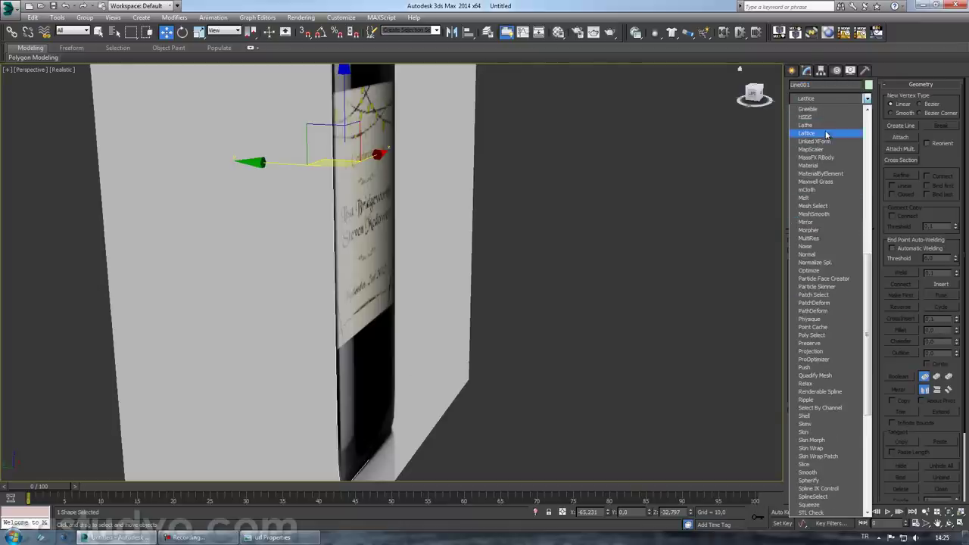
left_click(825, 150)
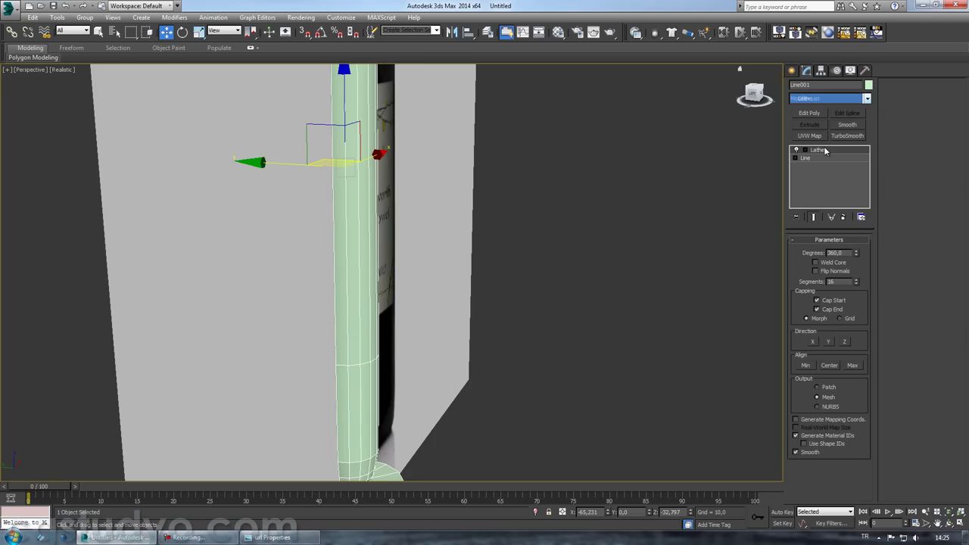
left_click(852, 365)
- Orbit around the lathed bottle, reselect it and return to the Line level of the stack
mouse_move(571, 401)
middle_mouse_down("alt")
mouse_move(525, 320)
mouse_move(580, 321)
mouse_move(601, 353)
mouse_move(601, 311)
mouse_move(737, 341)
mouse_move(746, 310)
mouse_move(601, 400)
mouse_move(398, 262)
mouse_move(651, 324)
middle_mouse_up("alt")
mouse_move(548, 161)
middle_mouse_down("alt")
mouse_move(536, 326)
mouse_move(503, 253)
middle_mouse_up("alt")
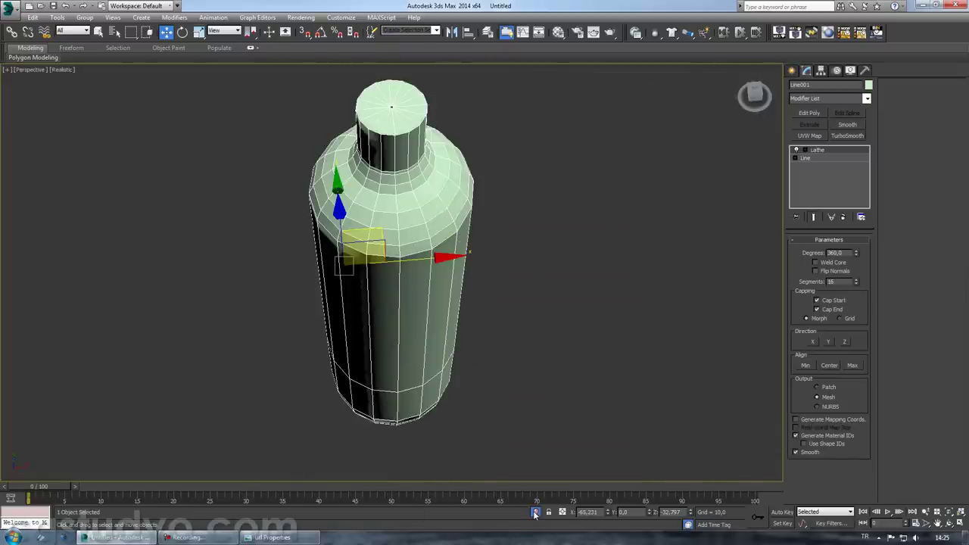
left_click(544, 356)
left_click(462, 267)
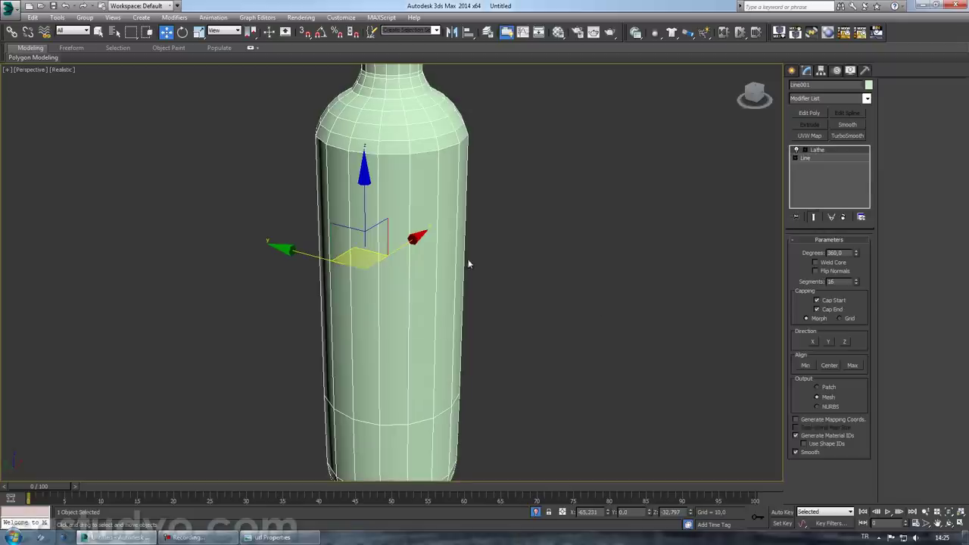
left_click(806, 157)
- With Show End Result on, move the base-centre vertex up to indent the bottom
left_click(817, 217)
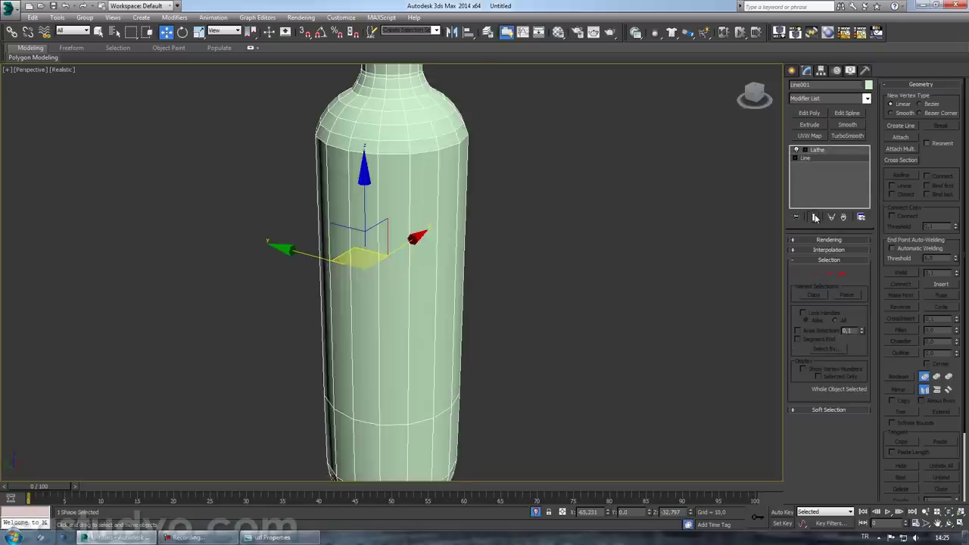
middle_click_drag(596, 310, 593, 231, "alt")
left_click(816, 274)
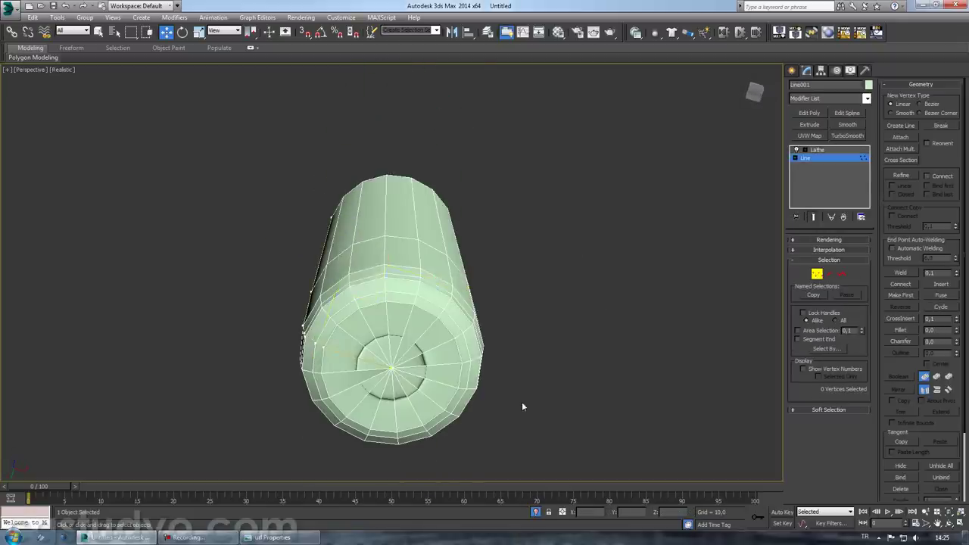
middle_click_drag(460, 404, 457, 349, "alt")
left_click_drag(397, 293, 455, 349)
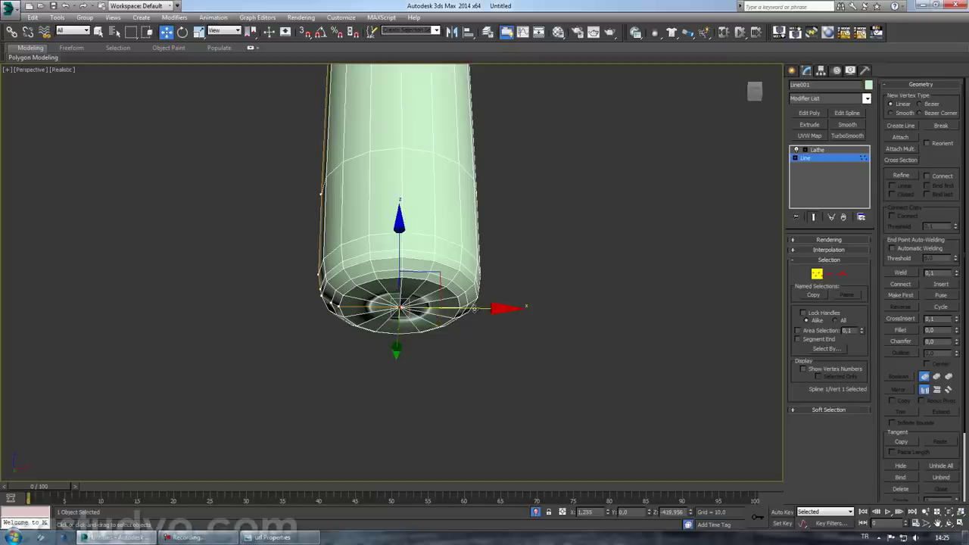
mouse_move(478, 325)
middle_mouse_down("alt")
mouse_move(478, 341)
mouse_move(492, 309)
middle_mouse_up("alt")
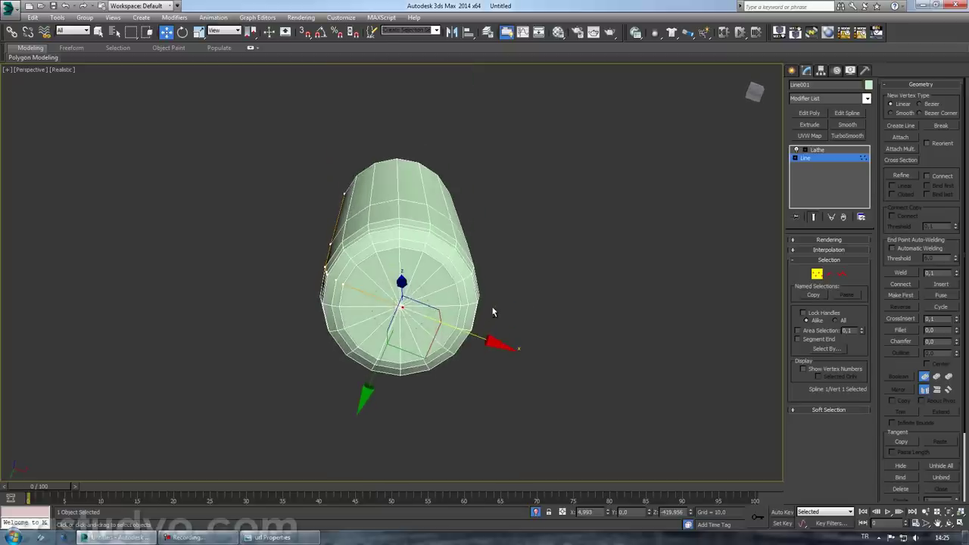
middle_click_drag(364, 386, 407, 378, "alt")
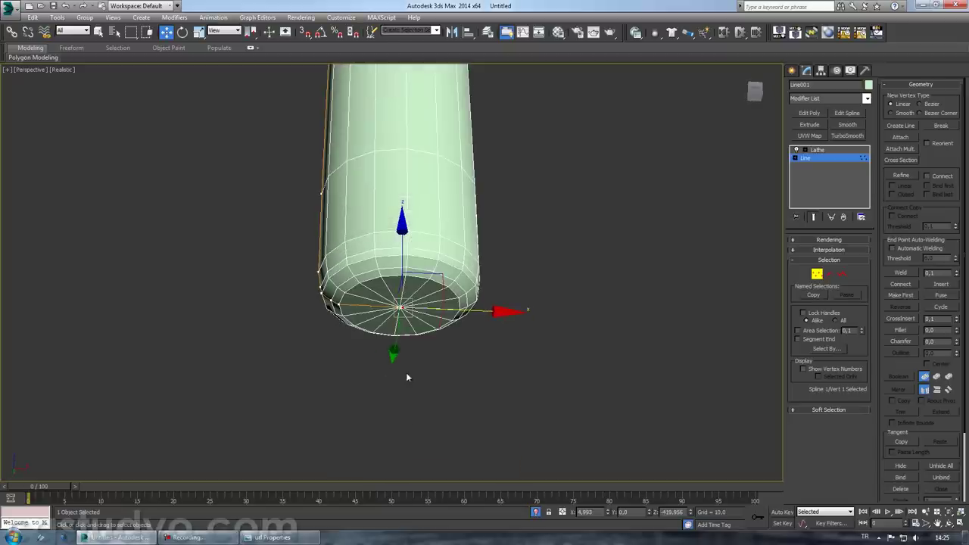
left_click_drag(402, 231, 402, 215)
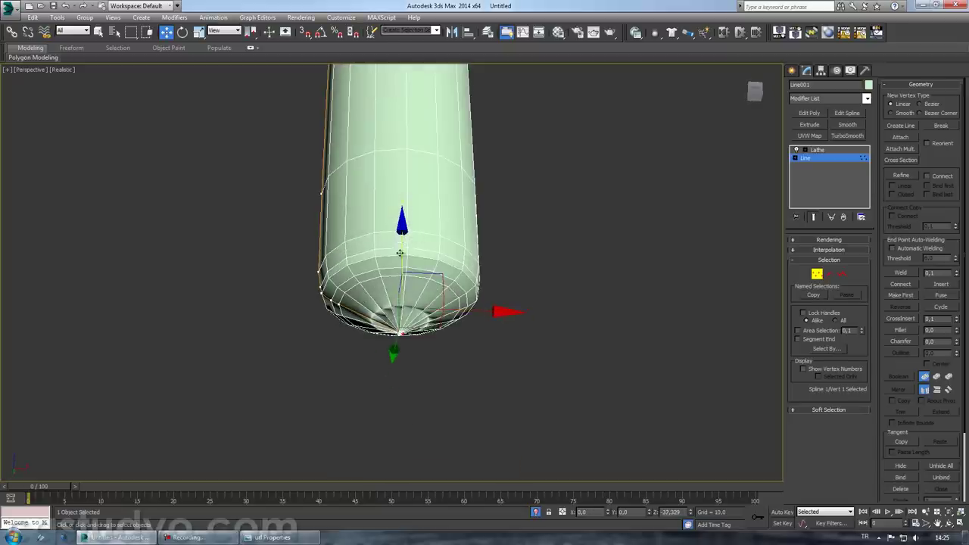
mouse_move(475, 312)
left_mouse_down()
mouse_move(495, 311)
mouse_move(473, 312)
left_mouse_up()
left_click(485, 354)
- Review the indented bottle from above and return to the Lathe level
scroll(418, 337, "up", 1)
scroll(416, 339, "up", 3)
scroll(414, 336, "up", 2)
scroll(406, 305, "down", 5)
middle_click_drag(400, 207, 336, 366, "alt")
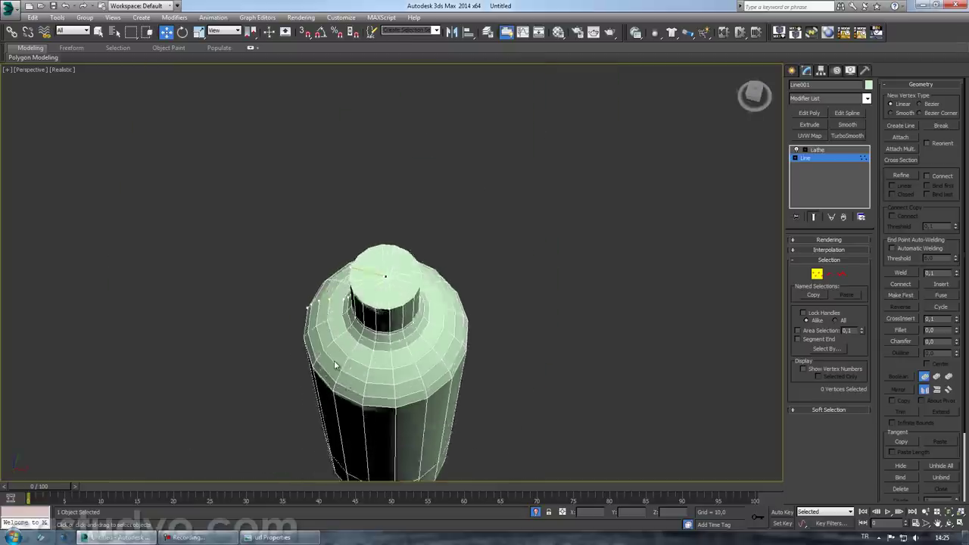
scroll(356, 371, "up", 2)
scroll(385, 381, "up", 2)
scroll(367, 368, "up", 3)
scroll(367, 366, "down", 7)
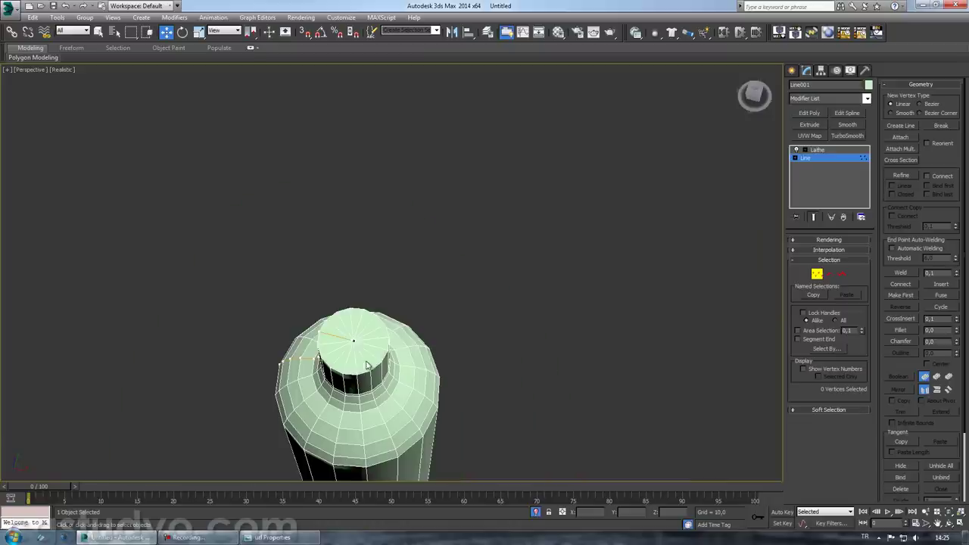
left_click(817, 149)
- Add an Edit Poly modifier and delete the 16 cap-top polygons of the neck
left_click(809, 112)
left_click(839, 318)
scroll(530, 318, "up", 2)
scroll(303, 303, "up", 2)
scroll(273, 292, "down", 1)
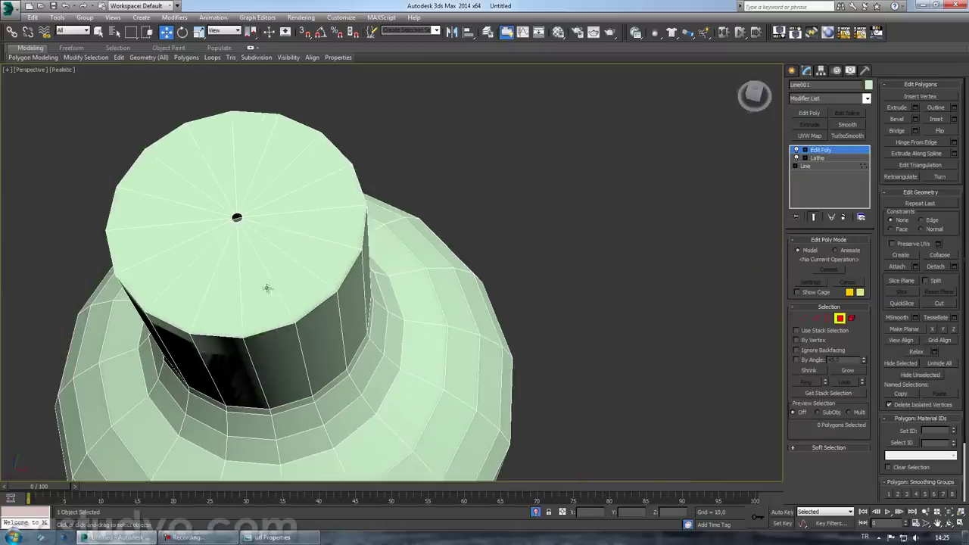
left_click(274, 296)
left_click(302, 292, "shift")
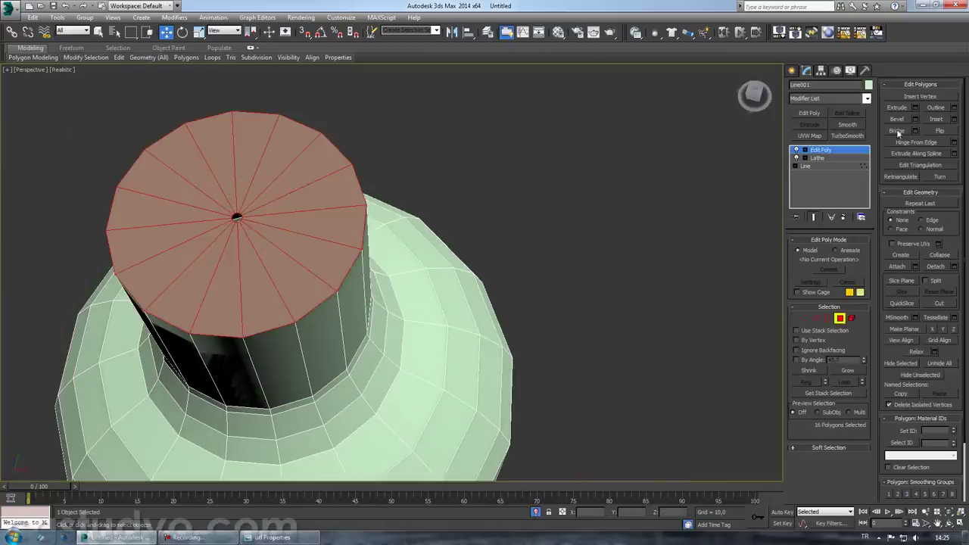
key("Delete")
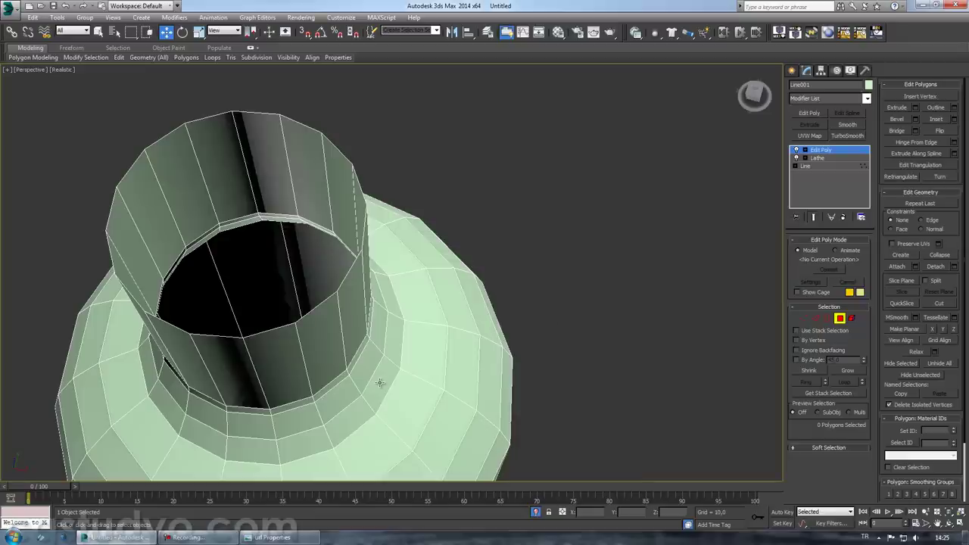
- Select the open neck border, try Cap on it, then undo the fill
middle_click_drag(380, 381, 401, 370, "alt")
scroll(401, 370, "down", 3)
scroll(414, 371, "down", 2)
middle_click_drag(371, 335, 437, 387, "alt")
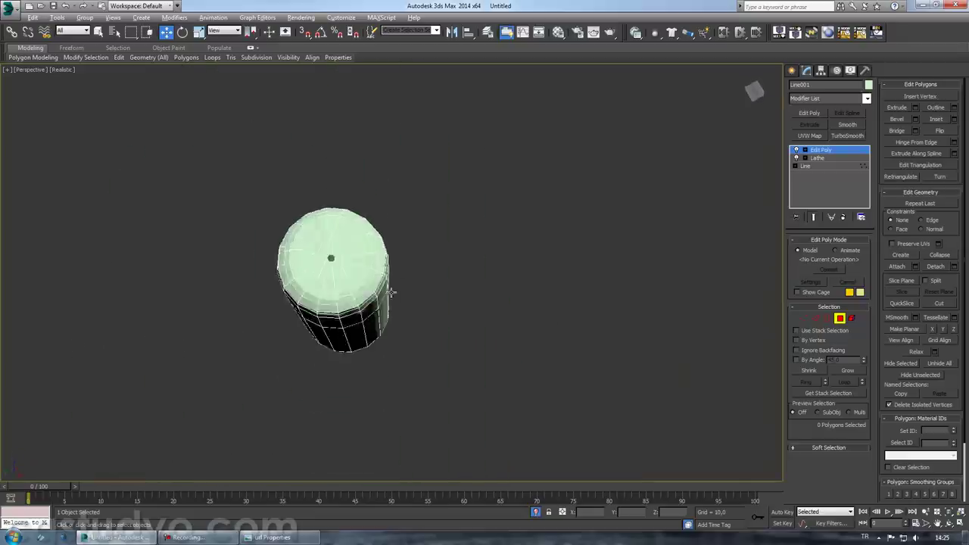
scroll(437, 387, "up", 4)
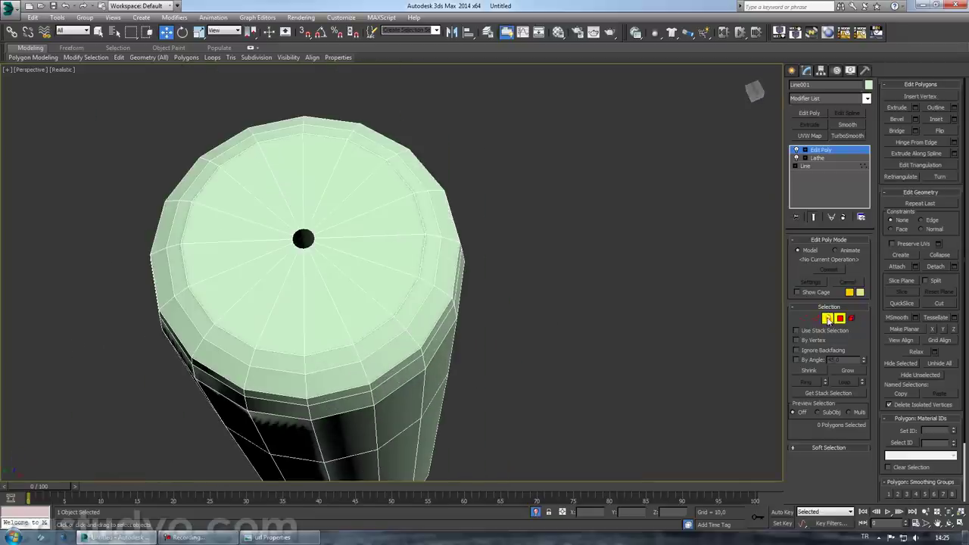
left_click(827, 319)
left_click(308, 240)
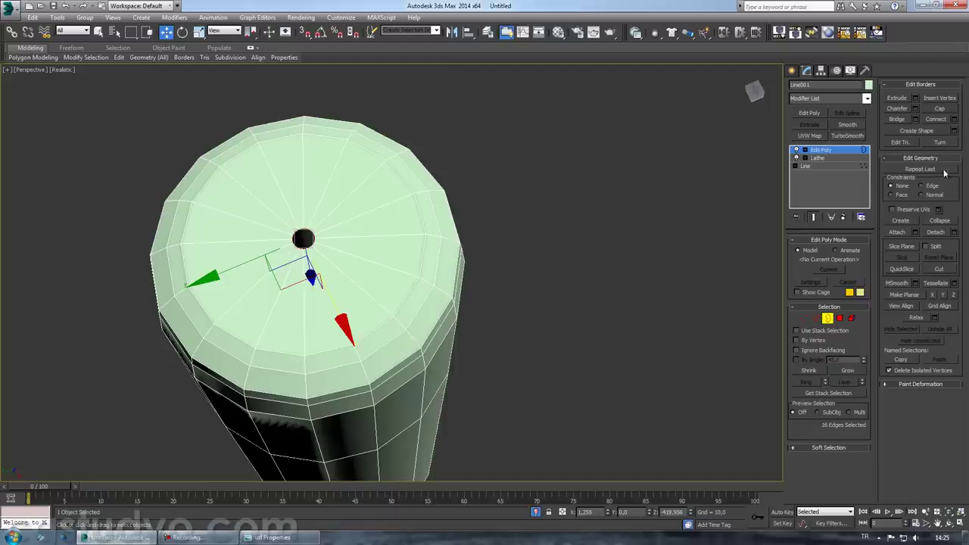
left_click(940, 109)
key("ctrl+z")
- In Vertex mode and wireframe, select the ring of 16 vertices at the centre of the bottle's bottom cap
left_click(803, 318)
middle_click_drag(379, 313, 382, 387, "alt")
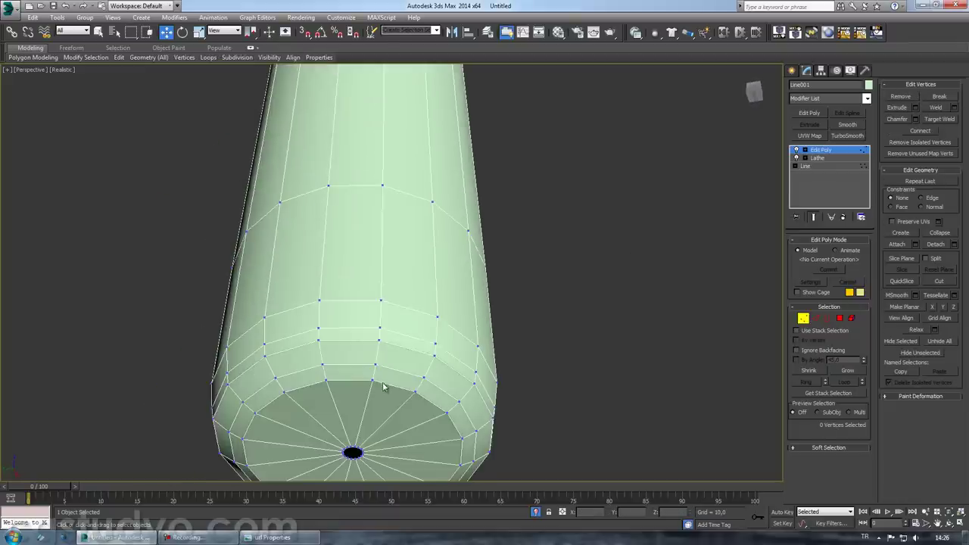
key("F3")
middle_click_drag(357, 447, 344, 357, "alt")
left_click_drag(371, 367, 341, 345)
middle_click_drag(383, 385, 427, 401, "alt")
middle_click_drag(487, 408, 690, 302, "alt")
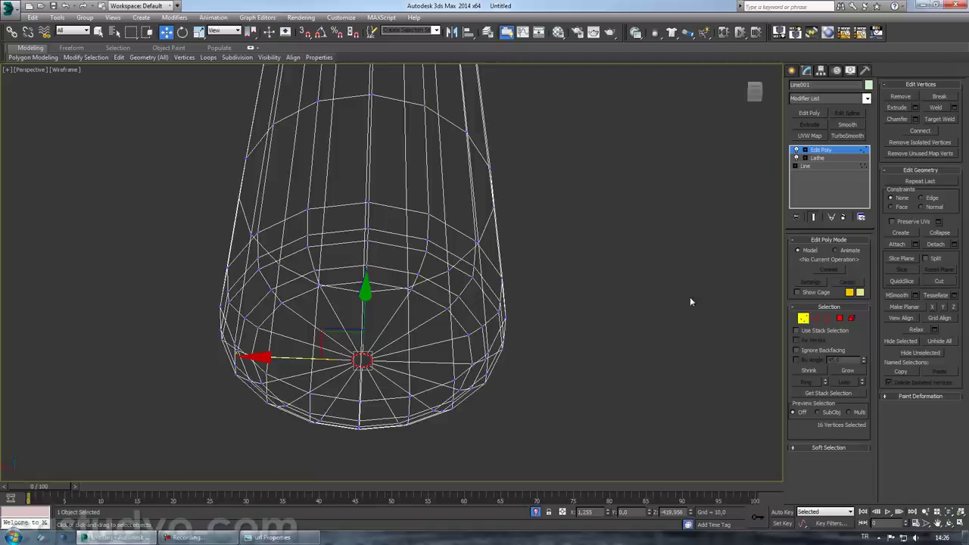
- Weld the selected vertices with a raised threshold, reducing 256 vertices to 241, then return to shaded view
left_click(952, 108)
left_click_drag(399, 278, 424, 214)
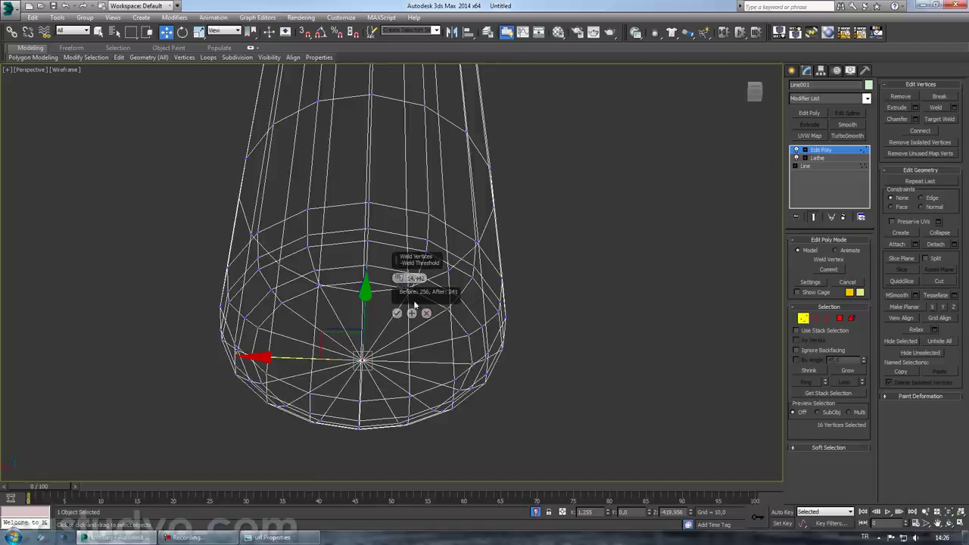
left_click(397, 313)
key("F3")
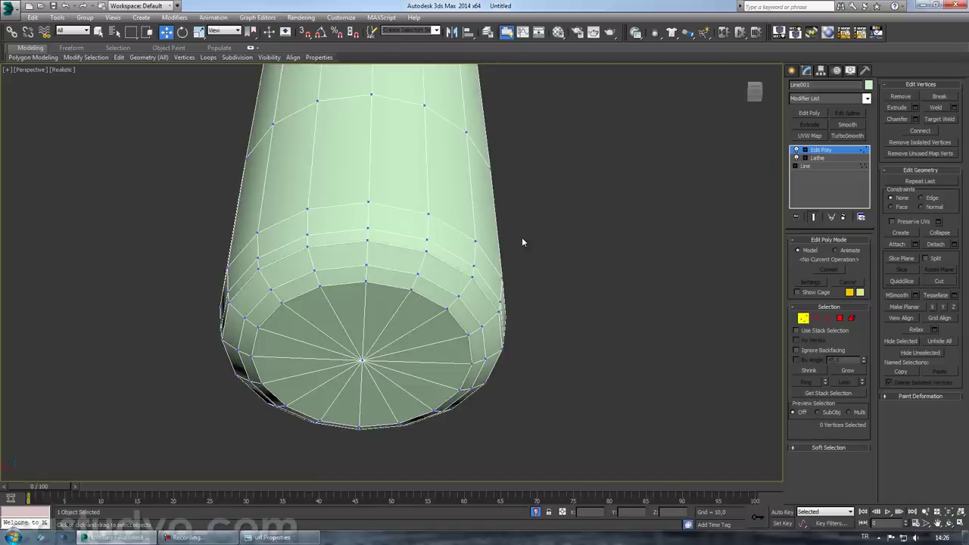
middle_click_drag(521, 241, 535, 211, "alt")
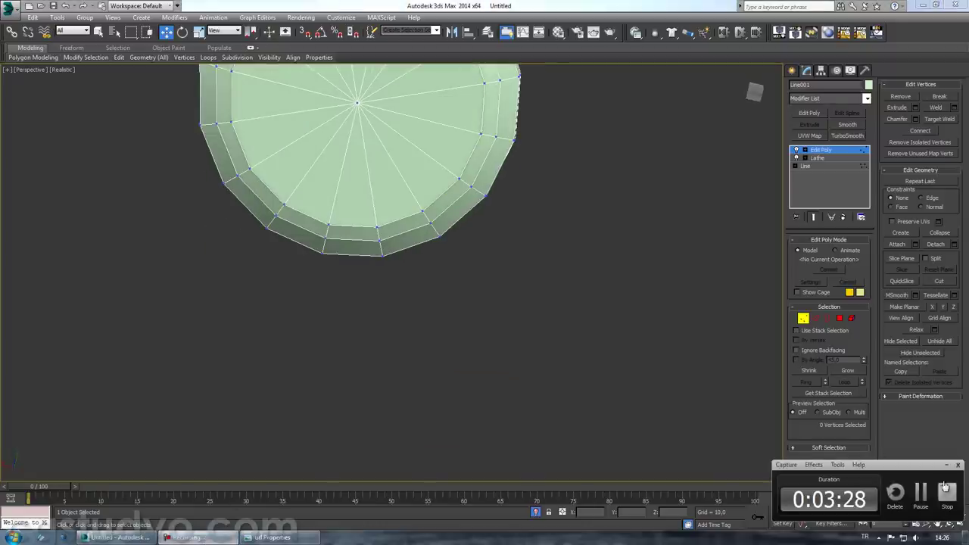
mouse_move(499, 258)
middle_mouse_down("alt")
mouse_move(528, 244)
mouse_move(507, 290)
middle_mouse_up("alt")
scroll(506, 290, "down", 2)
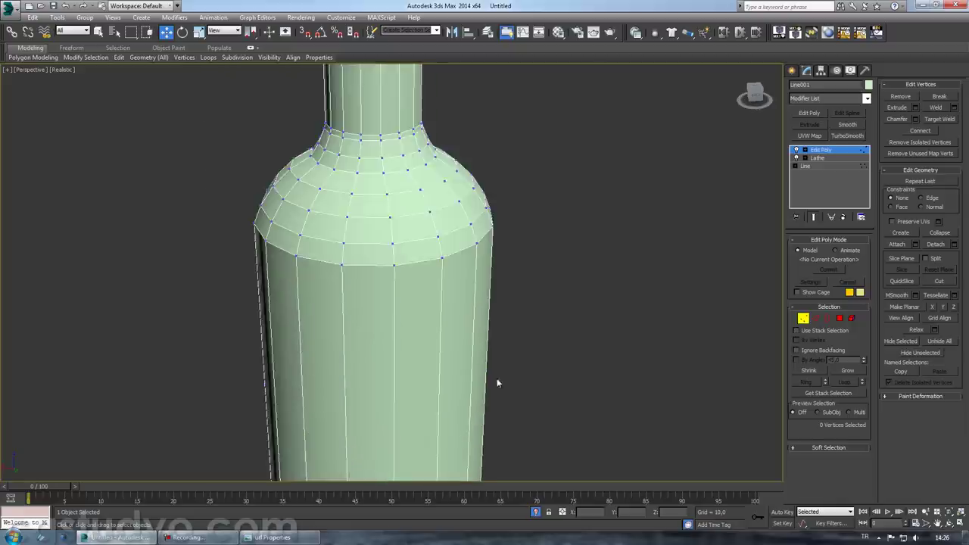
scroll(497, 385, "down", 4)
scroll(425, 287, "up", 2)
- Exit vertex editing, try a TurboSmooth on the bottle, then delete it from the stack
left_click(864, 150)
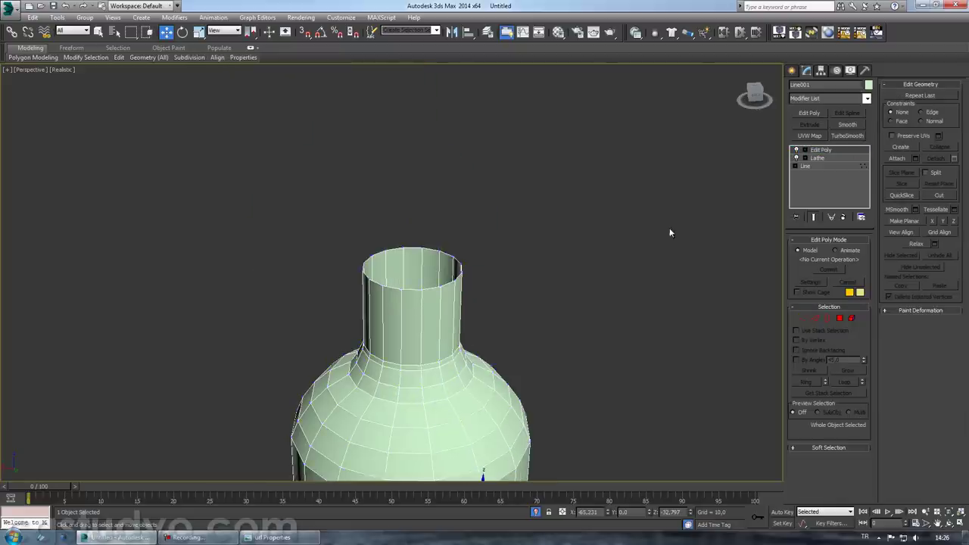
middle_click_drag(500, 408, 519, 243)
key("F3")
key("F3")
left_click(847, 136)
mouse_move(598, 329)
middle_mouse_down("alt")
mouse_move(696, 229)
mouse_move(679, 348)
mouse_move(692, 283)
middle_mouse_up("alt")
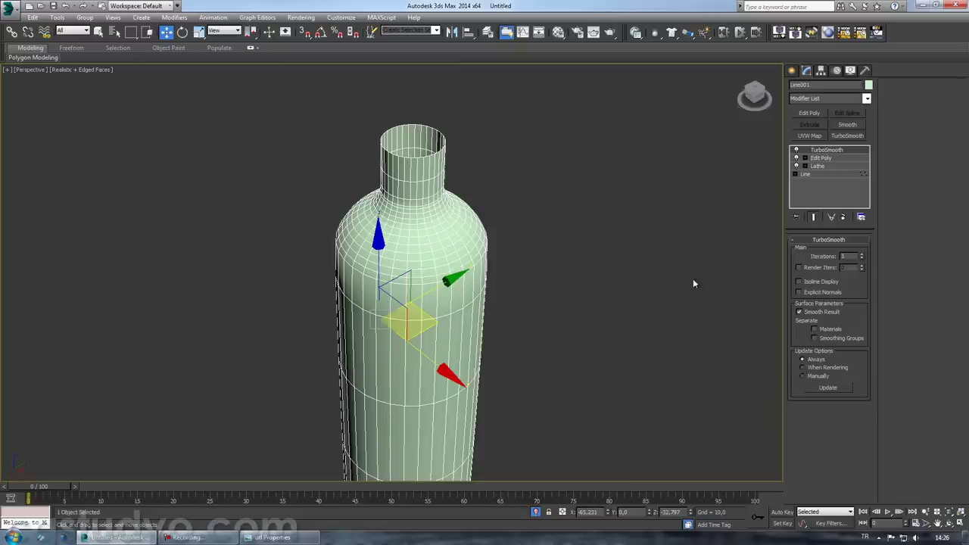
left_click(840, 218)
mouse_move(549, 316)
middle_mouse_down("alt")
mouse_move(548, 346)
mouse_move(572, 287)
middle_mouse_up("alt")
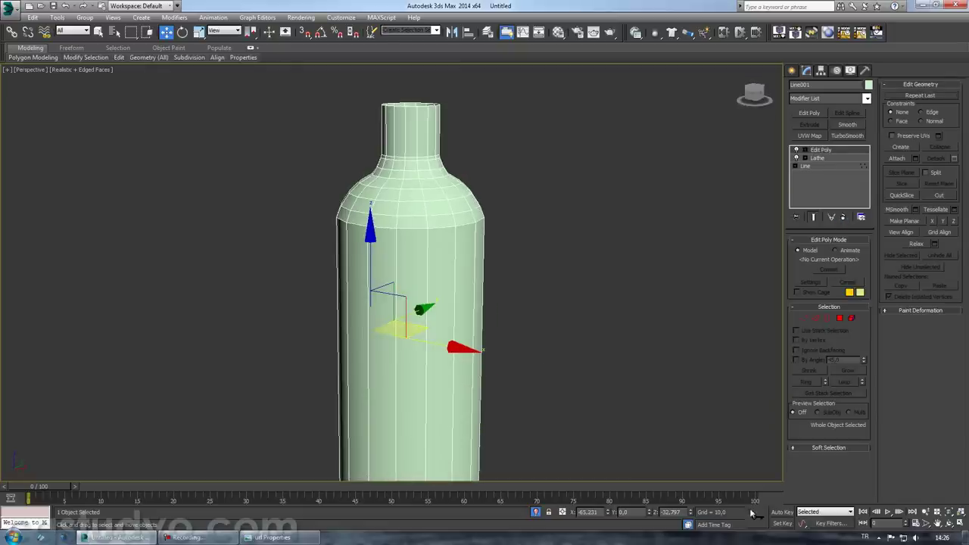
- Switch the viewport to the Front view of the bottle
mouse_move(535, 520)
middle_mouse_down("alt")
mouse_move(424, 390)
mouse_move(412, 314)
middle_mouse_up("alt")
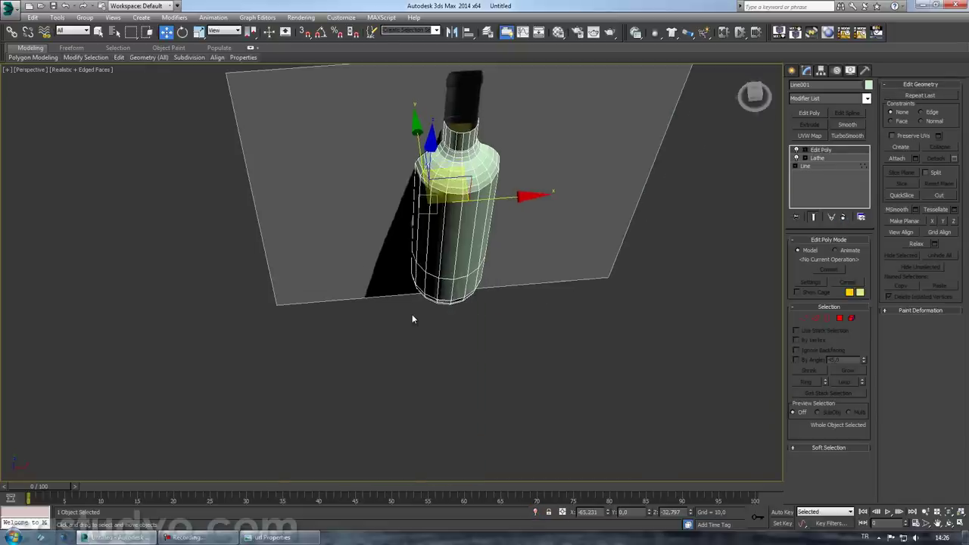
key("f")
middle_click_drag(413, 267, 407, 319)
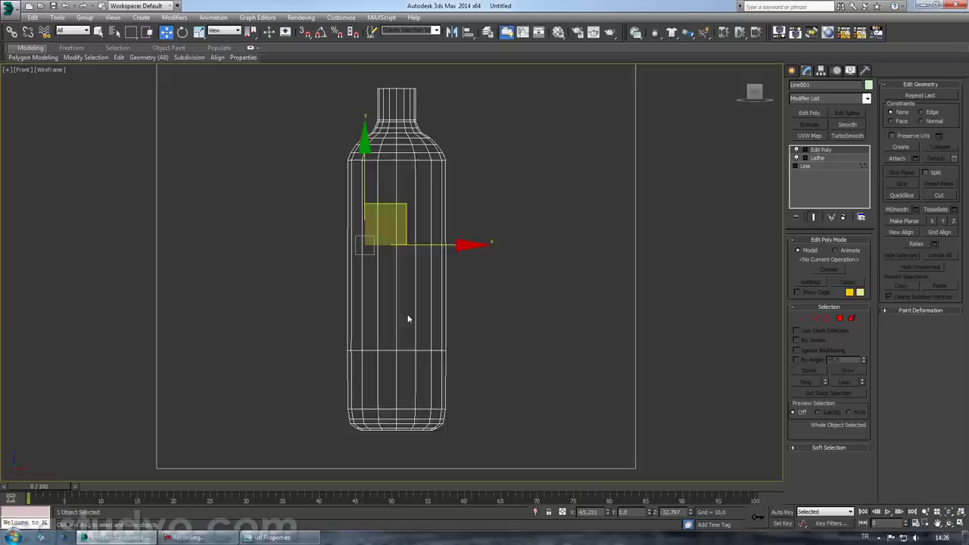
- Turn off the Lathe and Edit Poly bulbs so the wine bottle reference photo shows
mouse_move(387, 167)
middle_mouse_down()
mouse_move(406, 287)
mouse_move(396, 209)
middle_mouse_up()
scroll(419, 218, "up", 2)
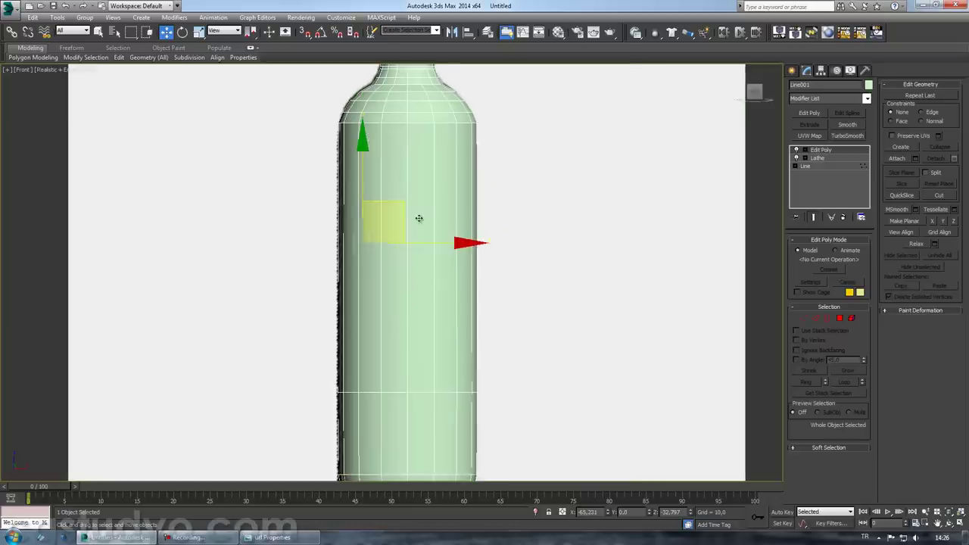
left_click(796, 150)
left_click(797, 157)
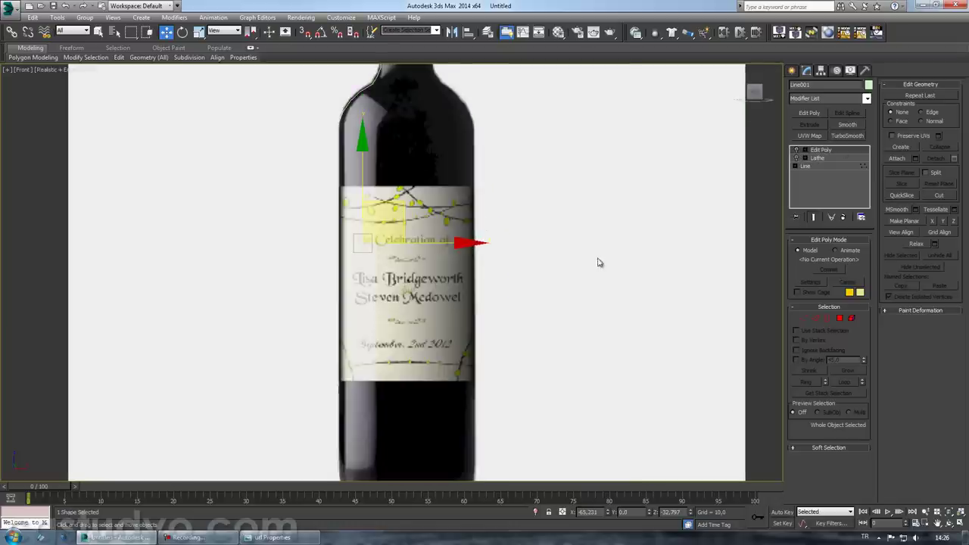
middle_click_drag(598, 262, 619, 132)
scroll(616, 149, "up", 2)
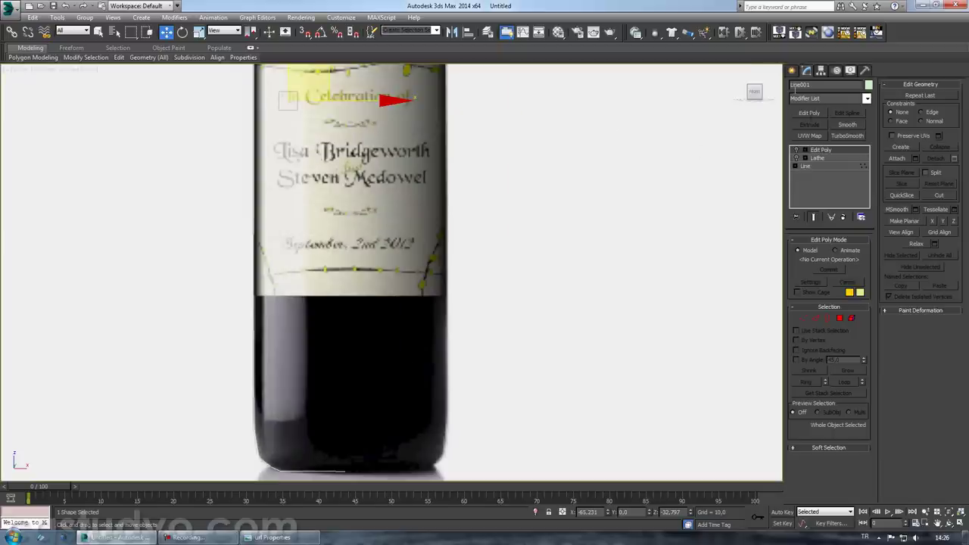
- Activate Create > Shapes > Splines > Line, framed on the bottle's bottom
left_click(791, 70)
left_click(806, 86)
left_click(809, 143)
middle_click_drag(433, 300, 441, 277)
- Draw a short three-point line from the bottle's base corner up its side
scroll(441, 278, "up", 2)
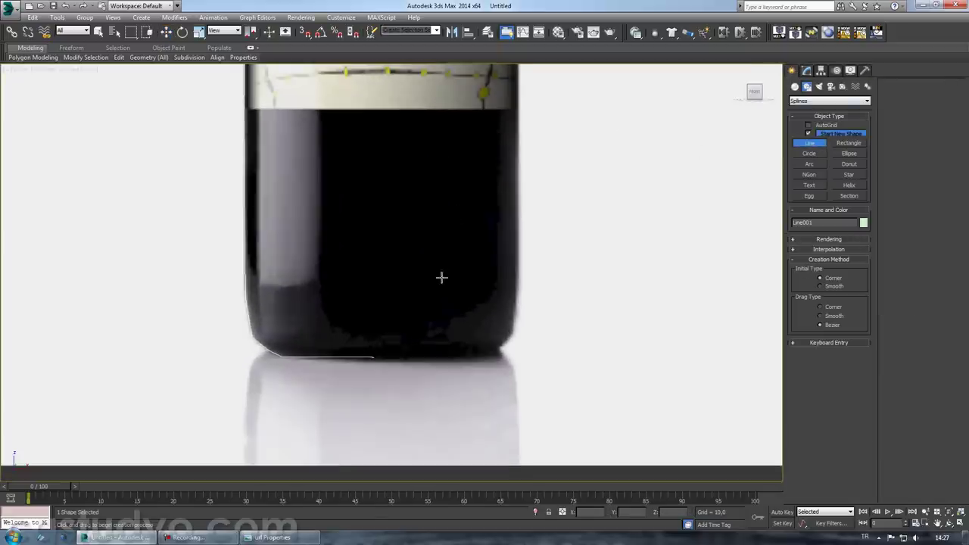
left_click(372, 352)
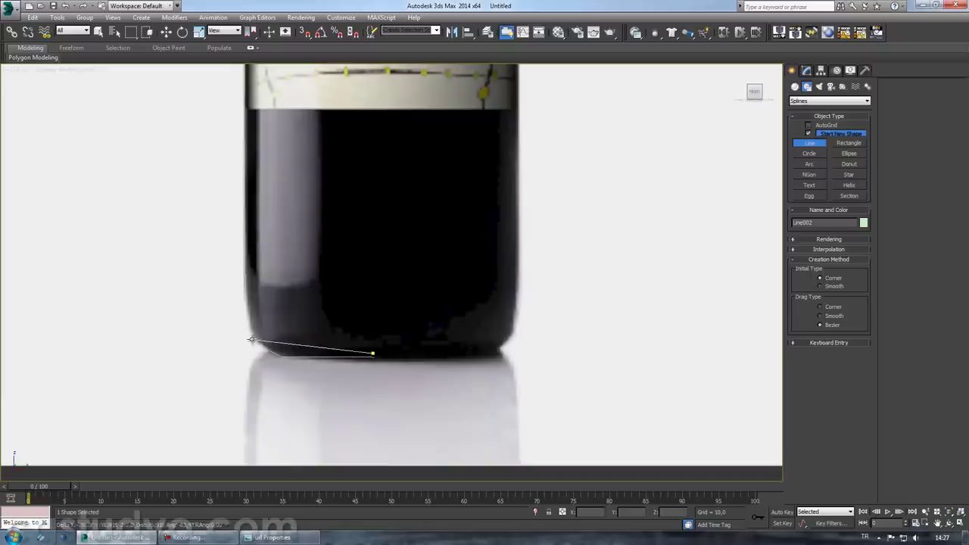
left_click(286, 352)
scroll(250, 332, "up", 2)
scroll(250, 333, "up", 2)
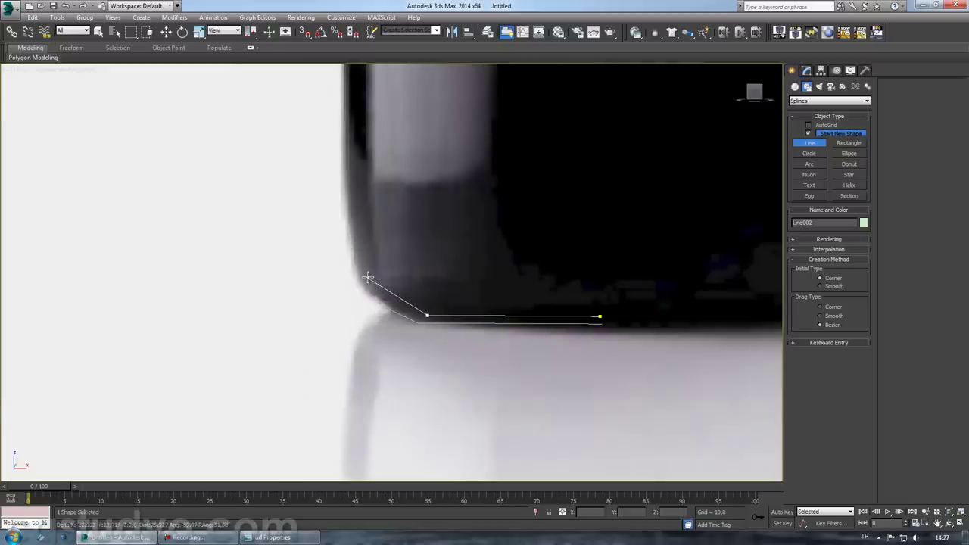
left_click(363, 280)
right_click(412, 259)
- Start another line on the bottle's edge, then cancel it
scroll(560, 189, "down", 2)
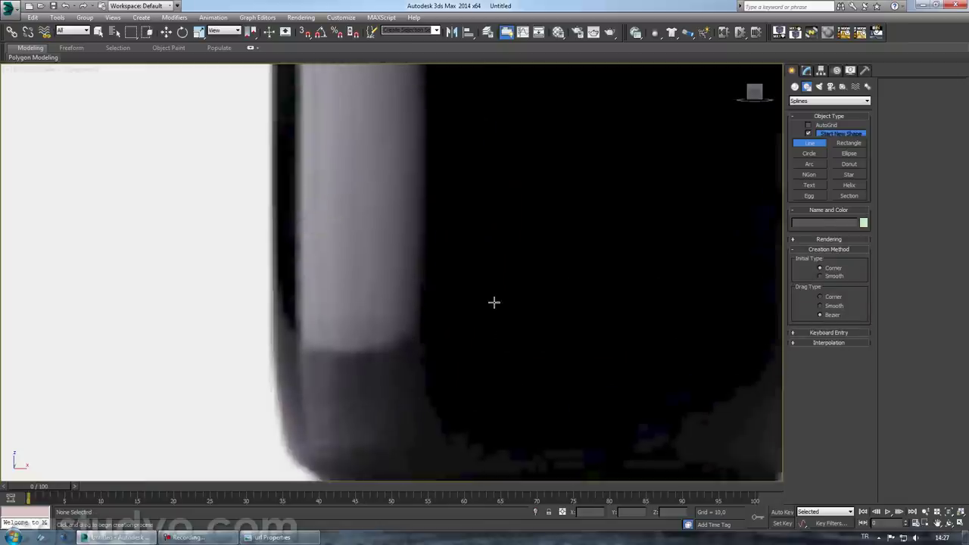
scroll(493, 303, "down", 5)
scroll(404, 330, "up", 3)
scroll(403, 330, "up", 2)
scroll(398, 303, "up", 3)
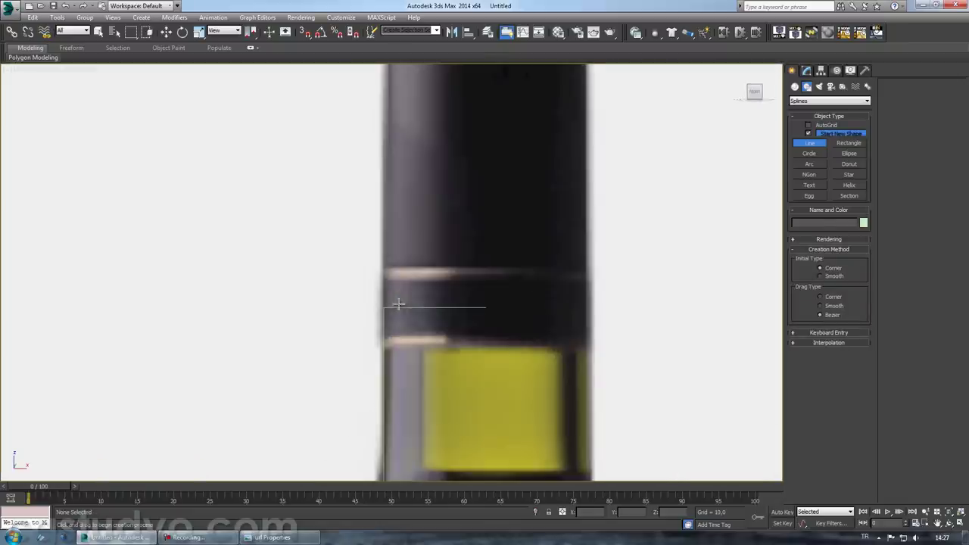
left_click(380, 347)
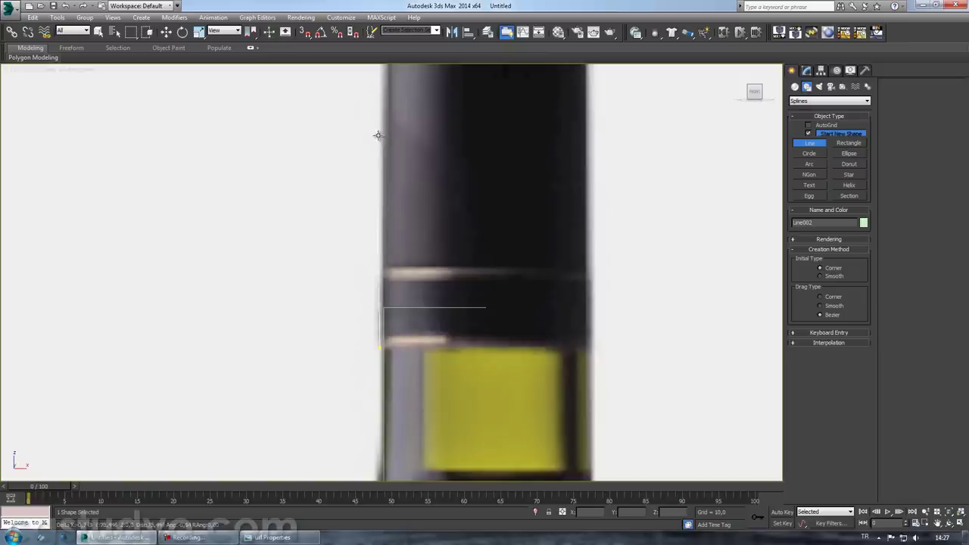
middle_click_drag(377, 135, 378, 353)
scroll(388, 291, "up", 3)
right_click(384, 255)
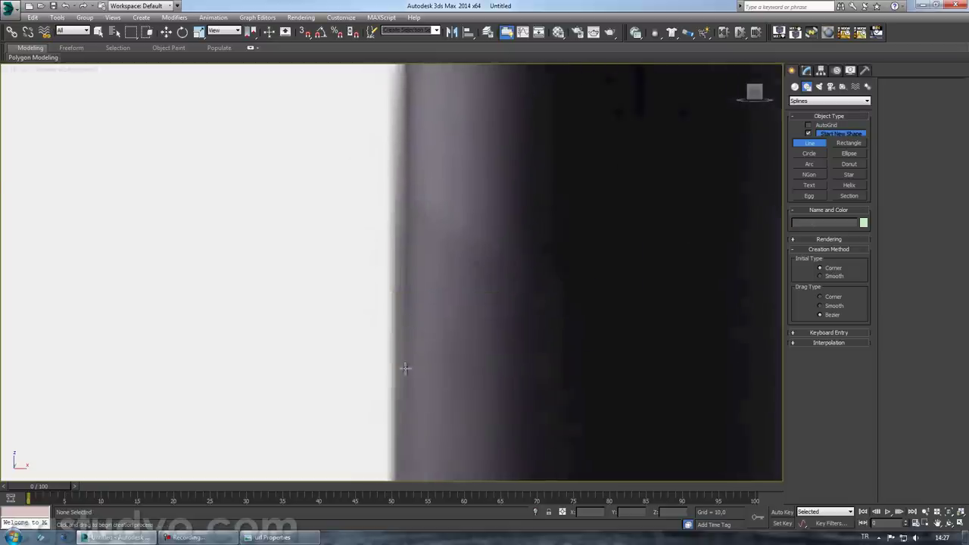
- Begin Line002 with points along the neck edge, shoulder and cap outline
scroll(411, 320, "down", 5)
scroll(411, 314, "up", 4)
scroll(411, 314, "up", 2)
scroll(397, 267, "up", 3)
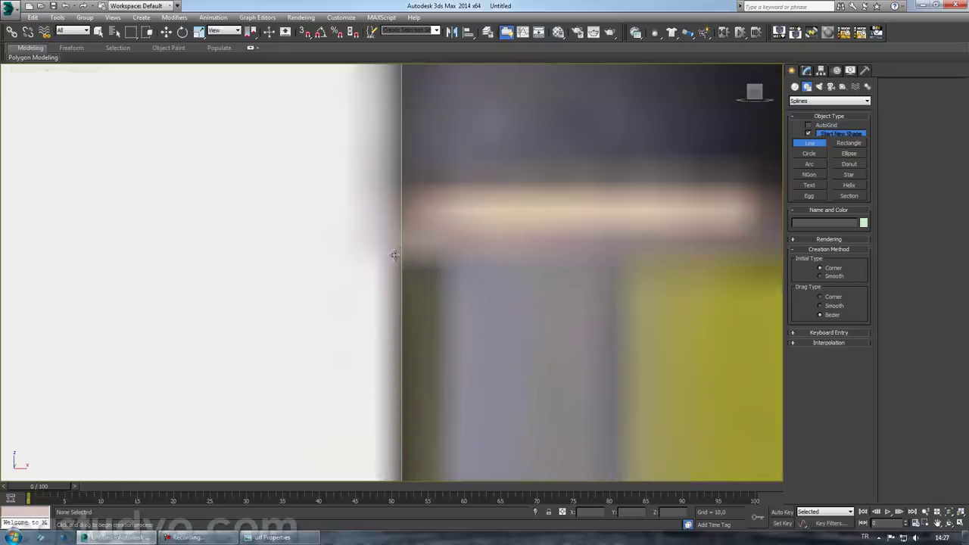
left_click(396, 244)
scroll(393, 250, "up", 3)
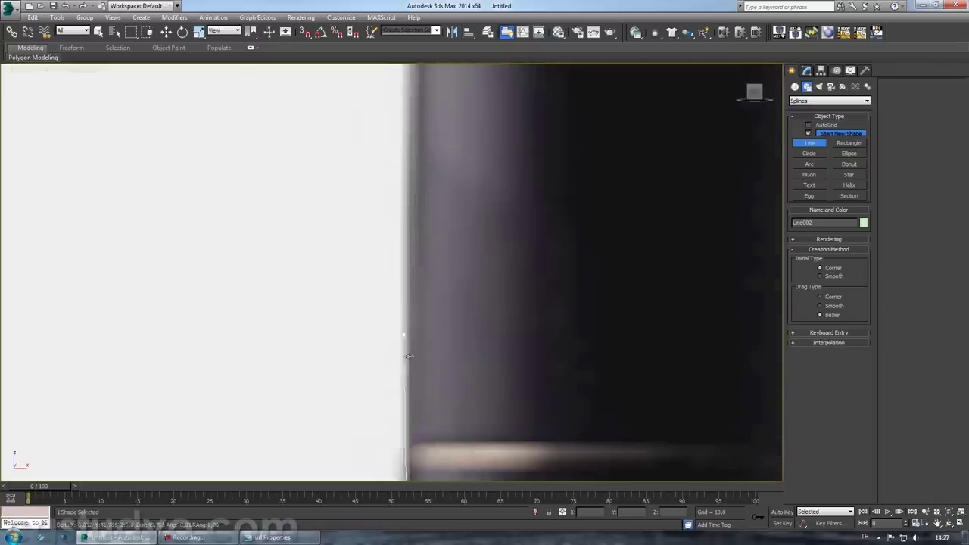
middle_click_drag(383, 263, 378, 312)
left_click(371, 289)
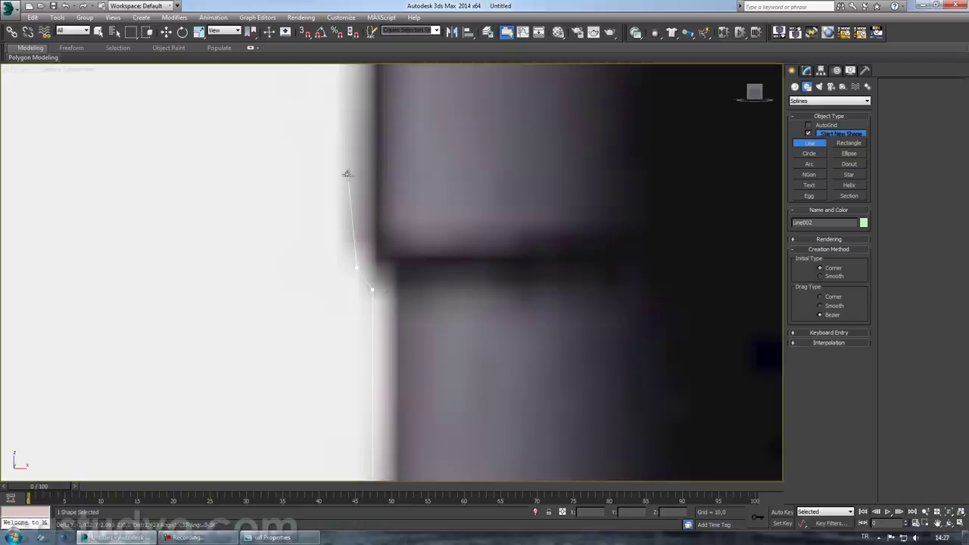
scroll(348, 333, "down", 2)
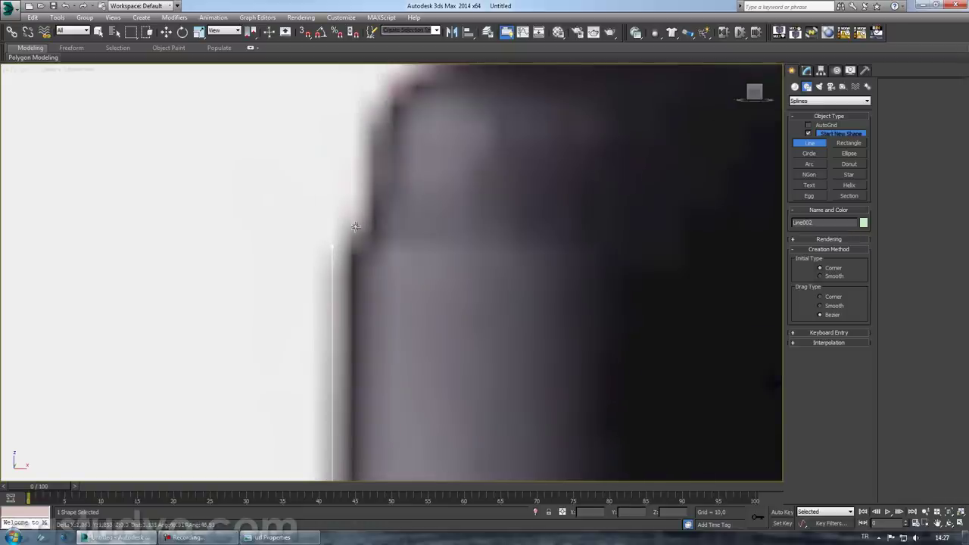
middle_click_drag(367, 102, 341, 288)
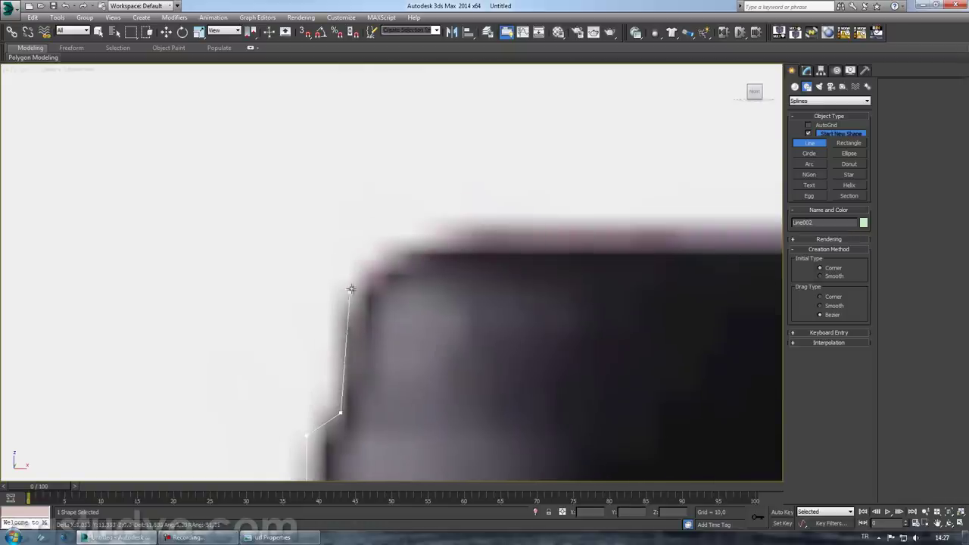
left_click(342, 318)
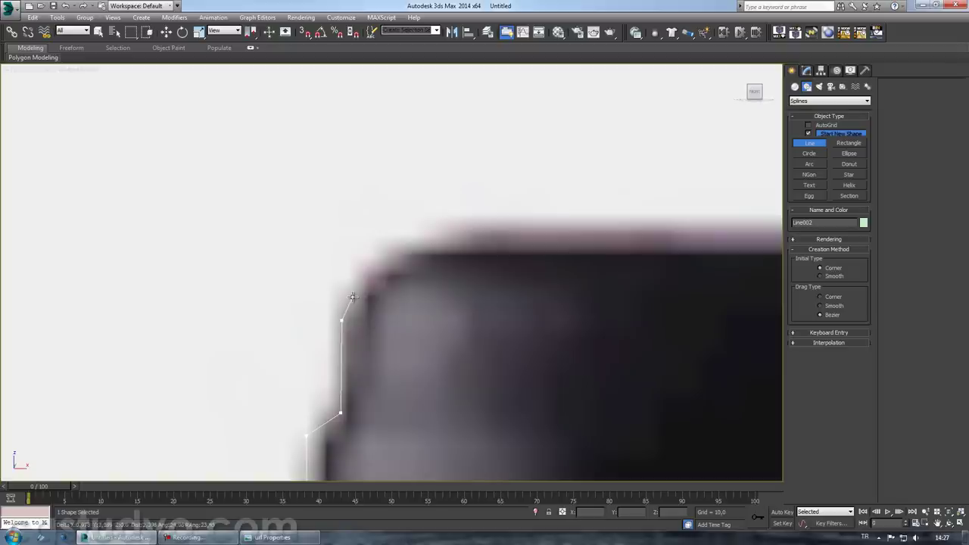
- Add the cap's top corner and top-edge points, finish Line002, and go to the Modify panel
left_click(403, 254)
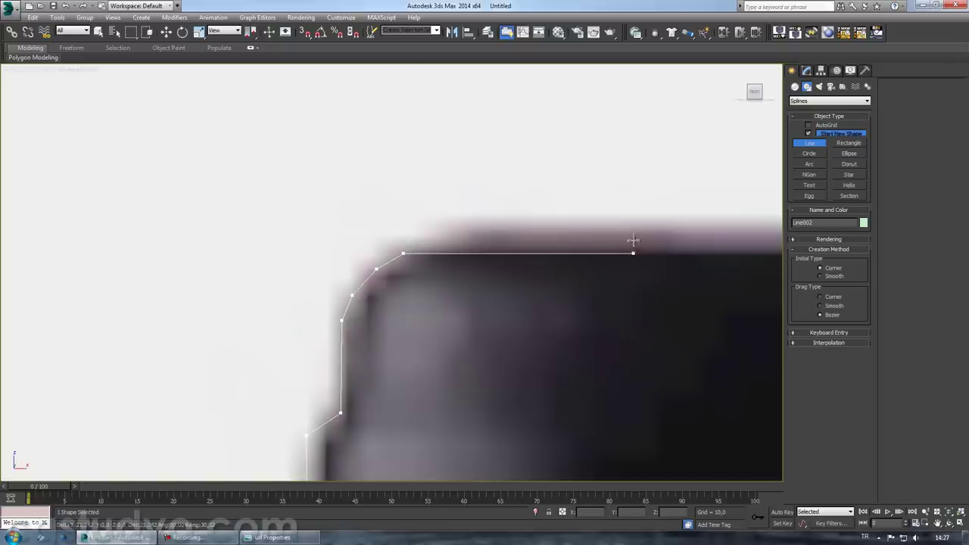
left_click(657, 252)
scroll(666, 303, "down", 5)
mouse_move(675, 346)
middle_mouse_down()
mouse_move(459, 217)
mouse_move(477, 314)
middle_mouse_up()
right_click(477, 314)
scroll(484, 264, "down", 3)
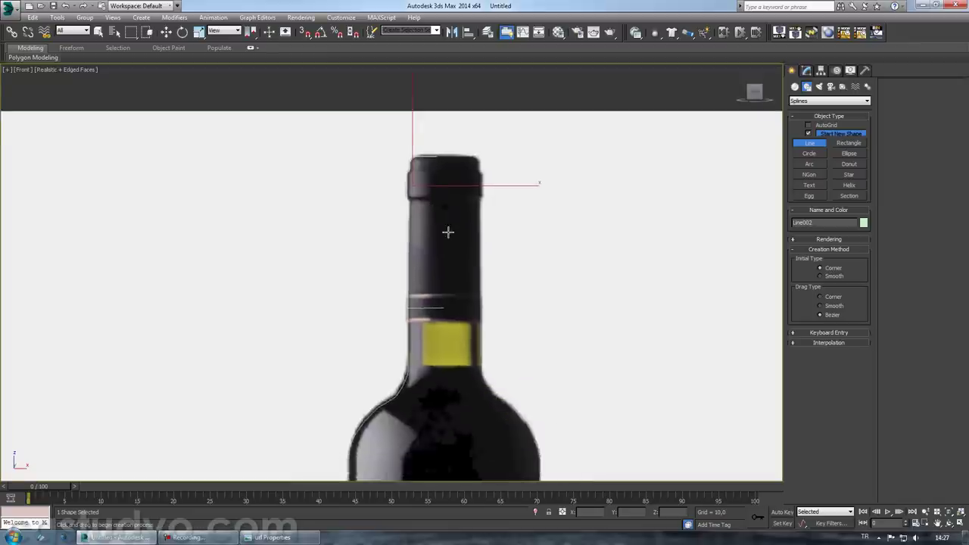
left_click(806, 70)
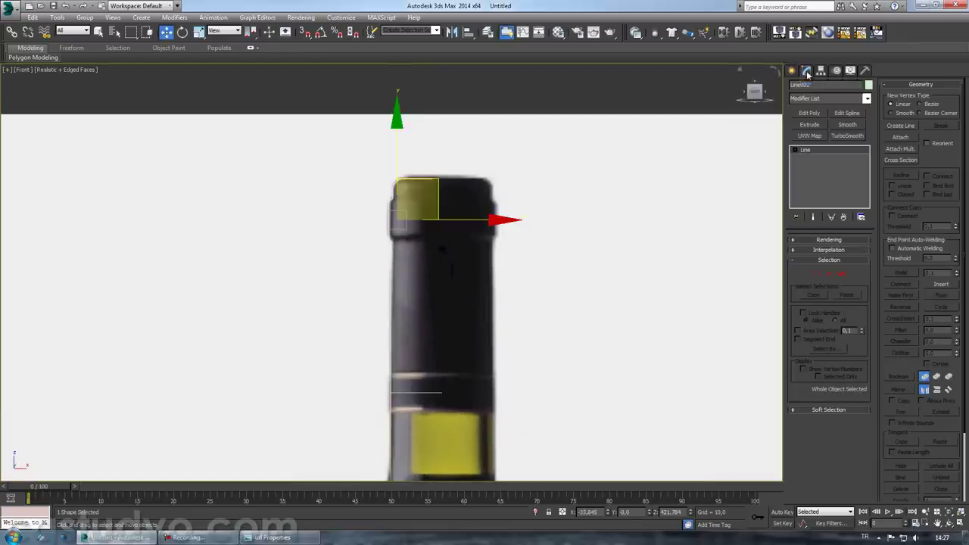
- Select the outline's top vertex, test moving it with 2.5D snapping, then undo the move
left_click(817, 273)
left_click_drag(432, 164, 463, 217)
left_click_drag(305, 32, 307, 55)
left_click_drag(507, 180, 504, 181)
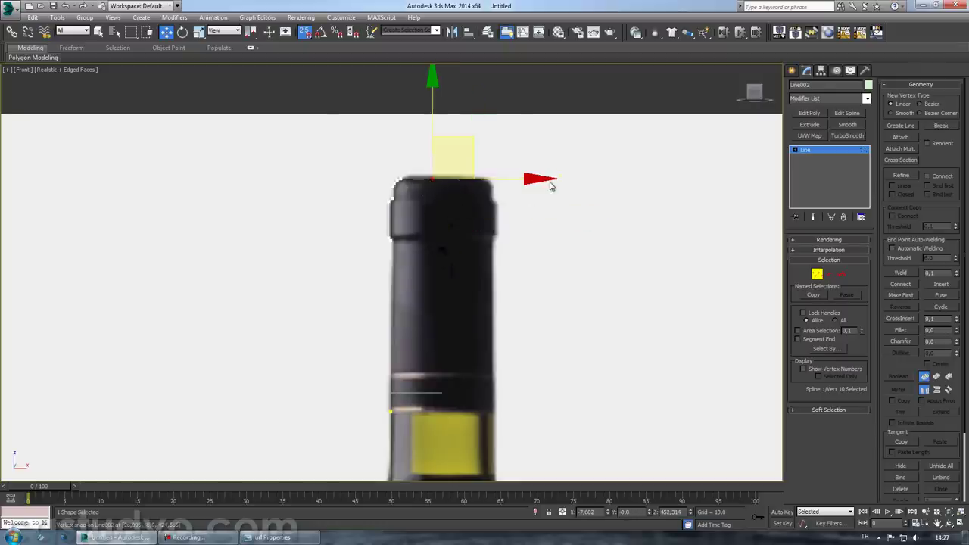
key("s")
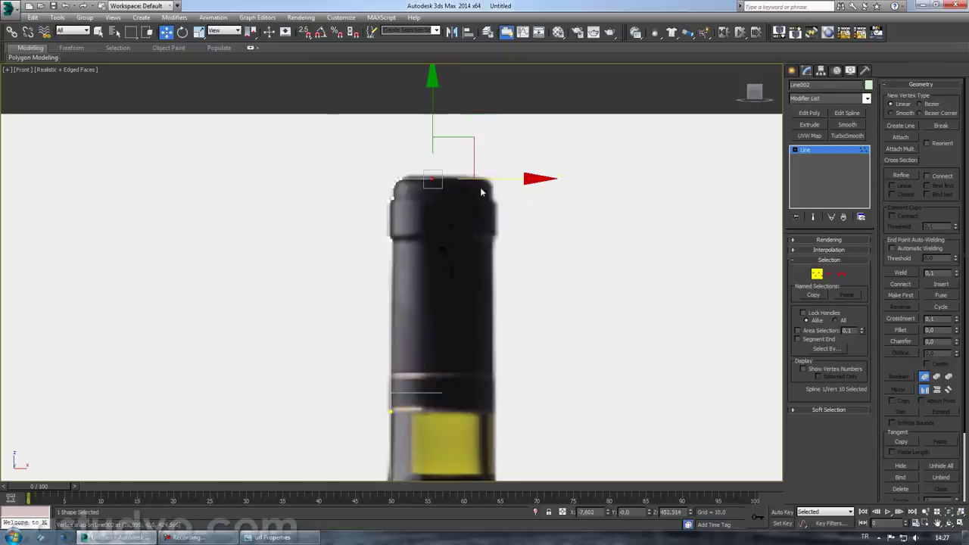
left_click_drag(522, 177, 526, 185)
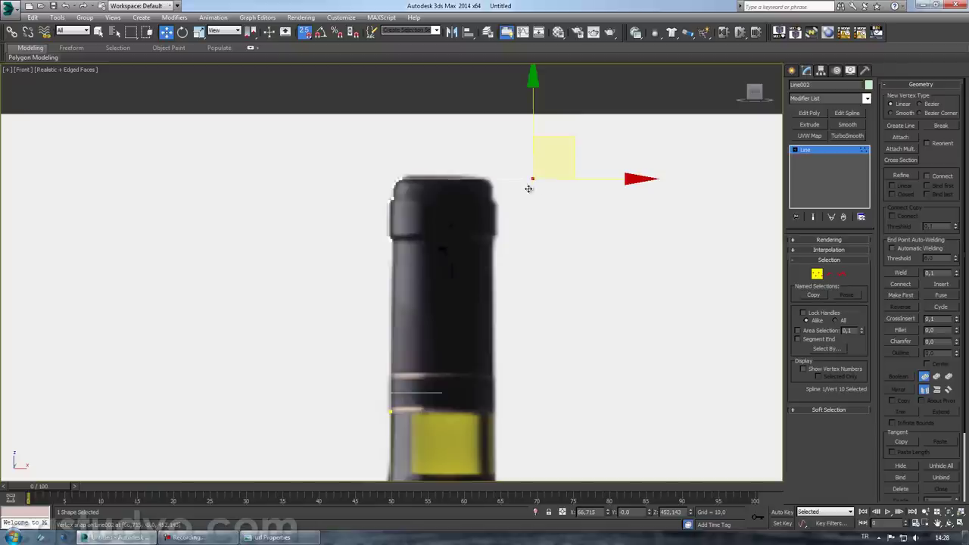
key("ctrl+z")
- Try shifting the top vertex again with snaps, cancel it, and leave Vertex mode
mouse_move(483, 187)
middle_mouse_down()
mouse_move(446, 236)
mouse_move(380, 166)
middle_mouse_up()
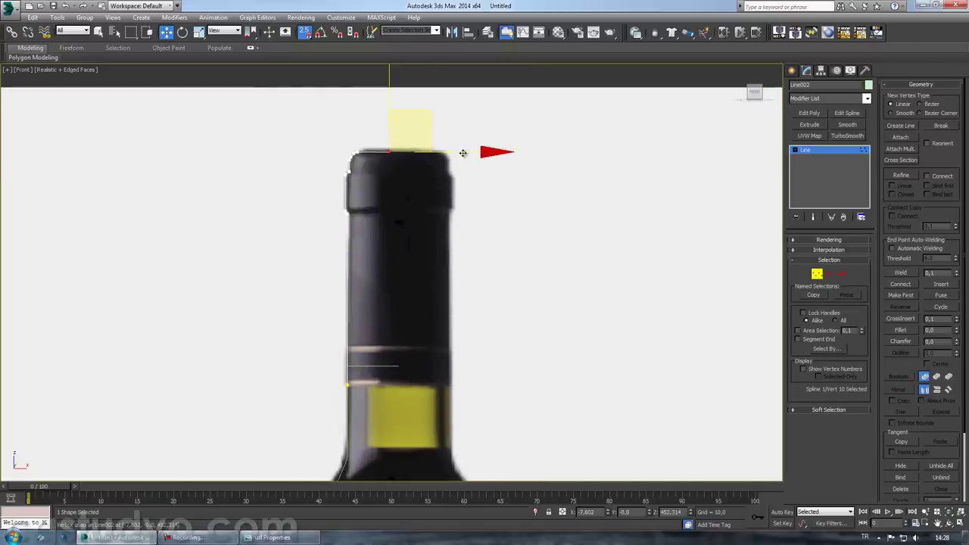
left_click_drag(469, 152, 443, 177)
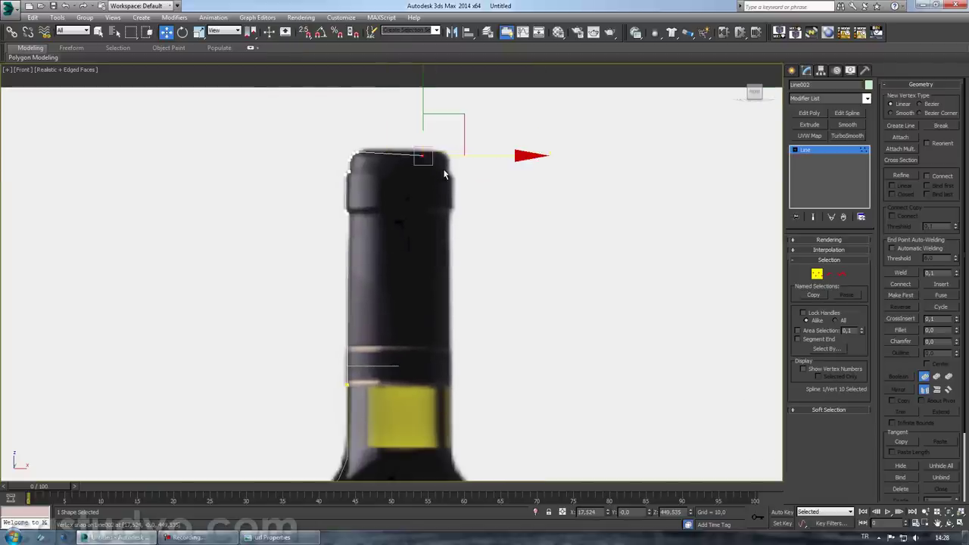
key("s")
left_click_drag(409, 131, 456, 163)
right_click(462, 158)
key("s")
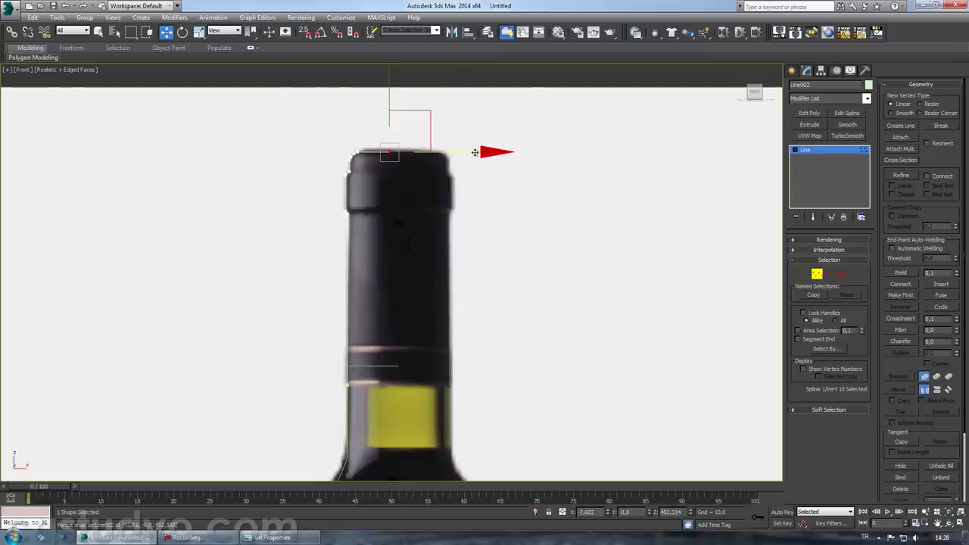
left_click(822, 152)
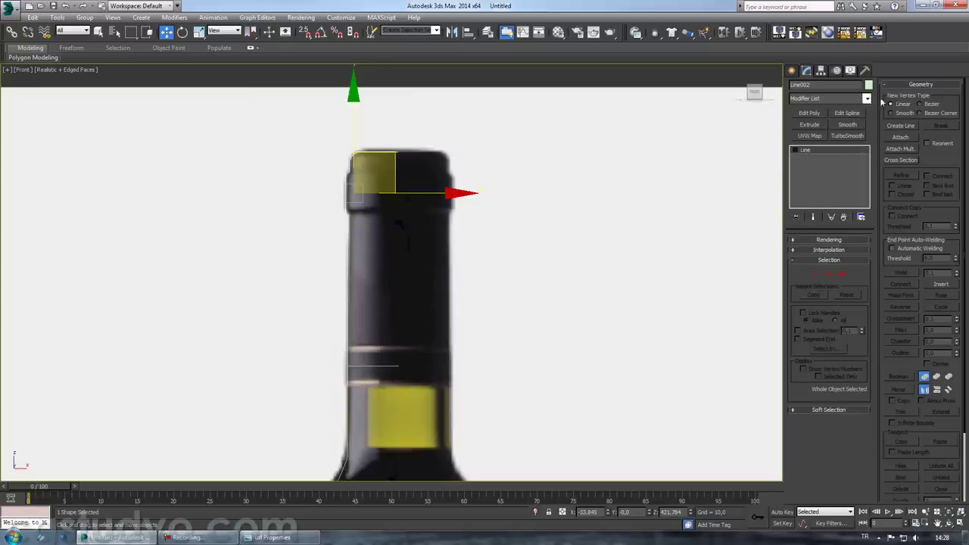
left_click(867, 98)
- Apply a Lathe to Line002 and align its axis to Max
key("l")
left_click(823, 126)
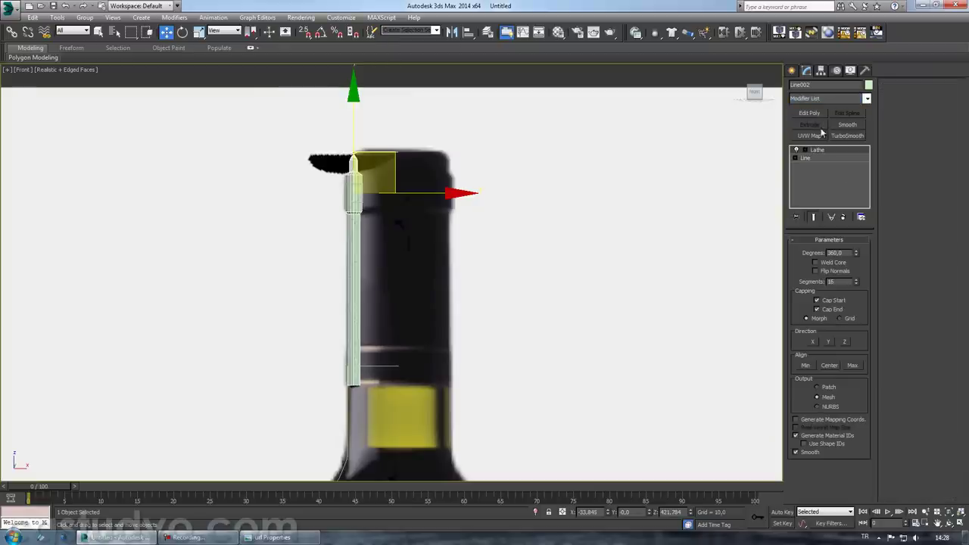
left_click(852, 365)
- Turn the bottle body's display back on and reselect the lathed cap to check the fit
scroll(584, 309, "up", 2)
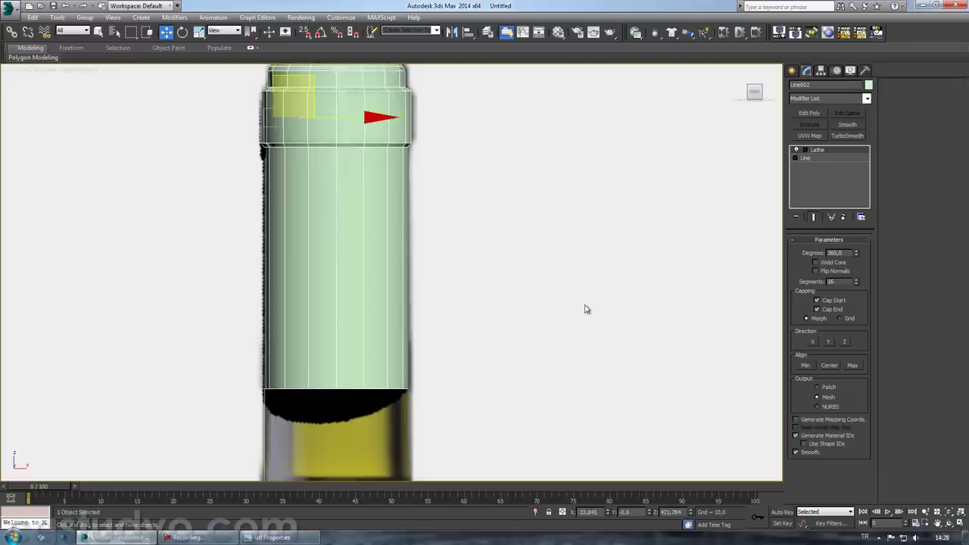
middle_click_drag(568, 269, 630, 218)
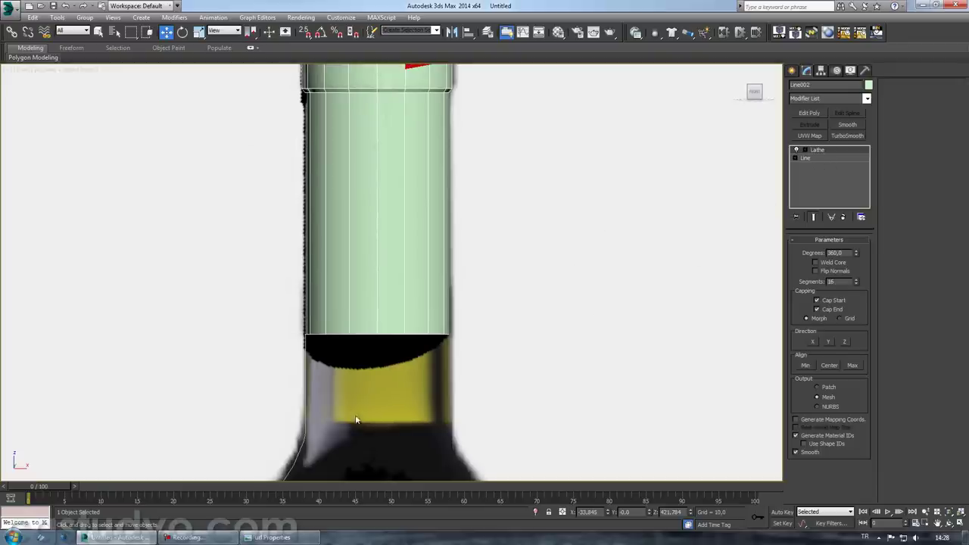
left_click_drag(298, 400, 457, 383)
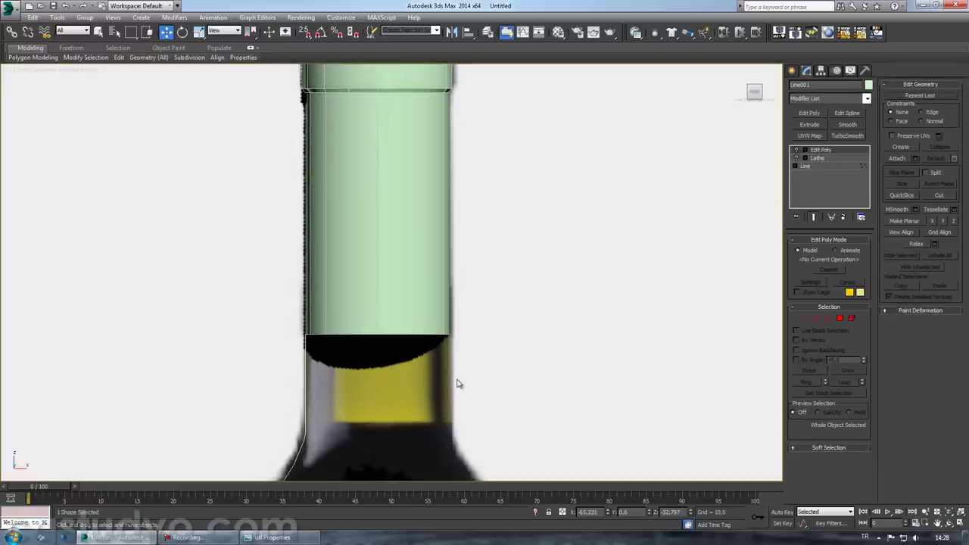
left_click(795, 156)
middle_click_drag(515, 278, 558, 206)
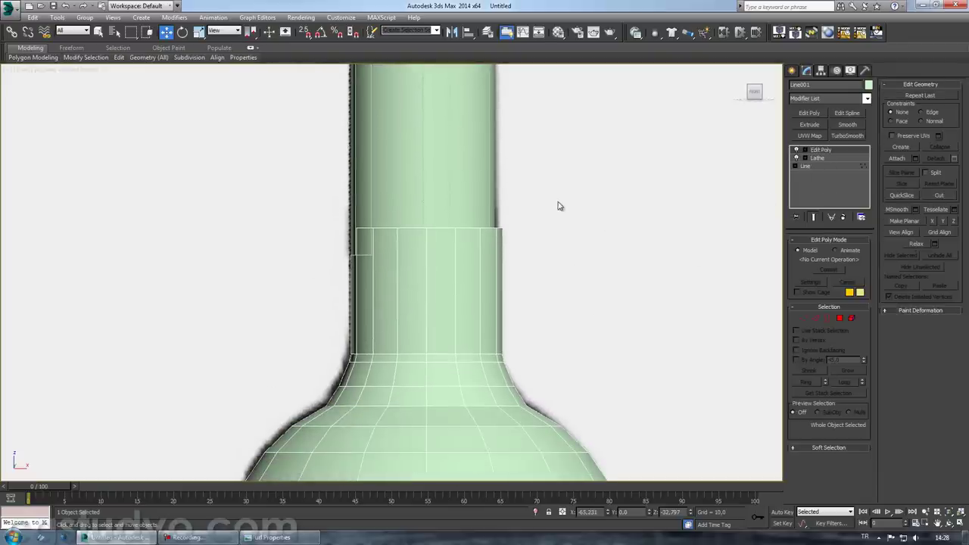
key("F3")
key("F3")
middle_click_drag(510, 242, 450, 261)
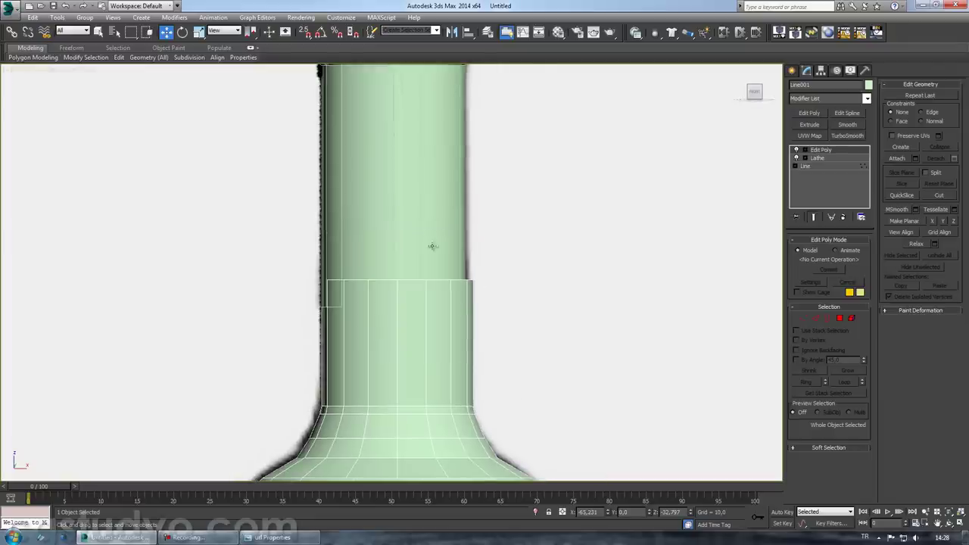
left_click(441, 241)
- With end result shown, nudge the outline's top vertex right and re-align the Lathe to Max
left_click(808, 158)
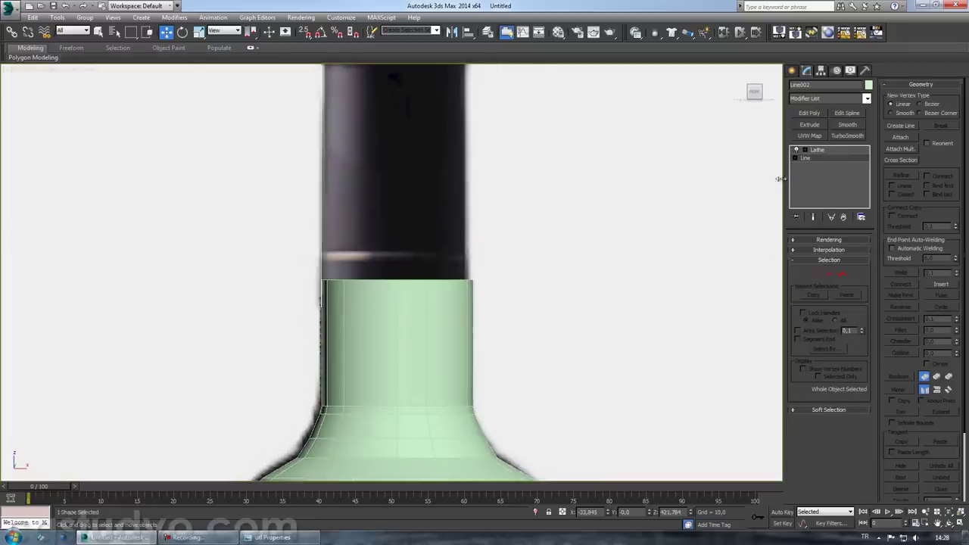
left_click(812, 218)
key("1")
mouse_move(646, 229)
middle_mouse_down()
mouse_move(442, 250)
mouse_move(478, 154)
middle_mouse_up()
scroll(430, 176, "down", 2)
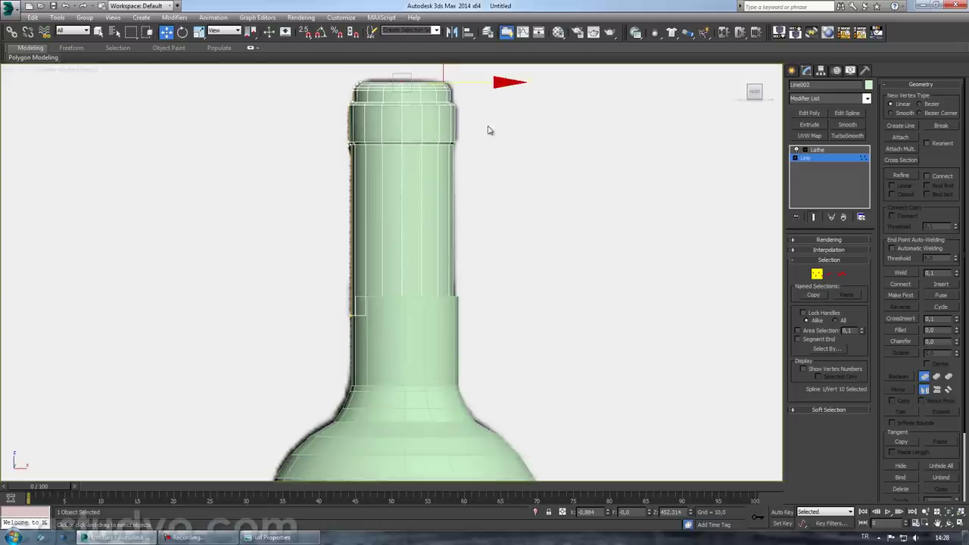
left_click_drag(506, 81, 512, 81)
left_click(839, 152)
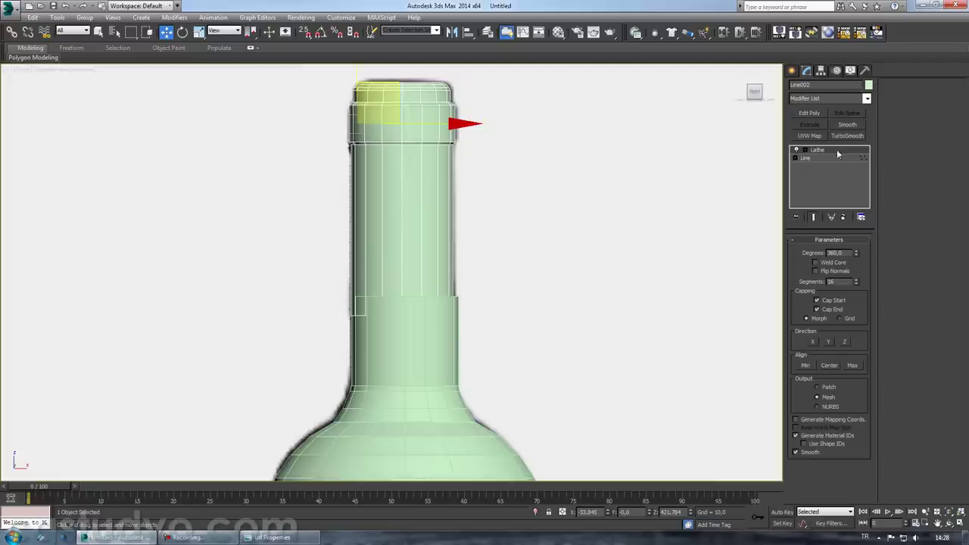
left_click(852, 366)
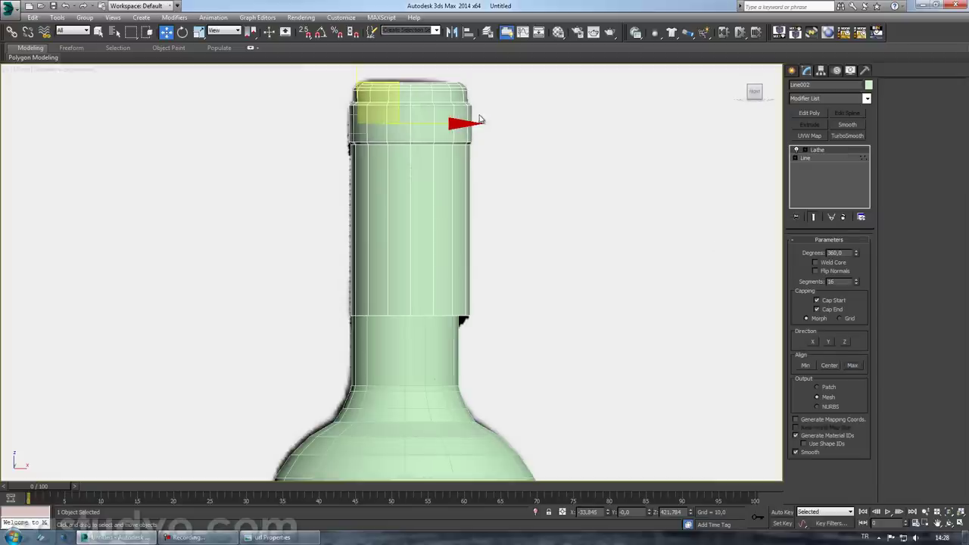
- Nudge the vertex back left, re-align the Lathe to Max, and orbit to inspect the cap
left_click(806, 158)
left_click_drag(503, 81, 499, 81)
left_click(821, 149)
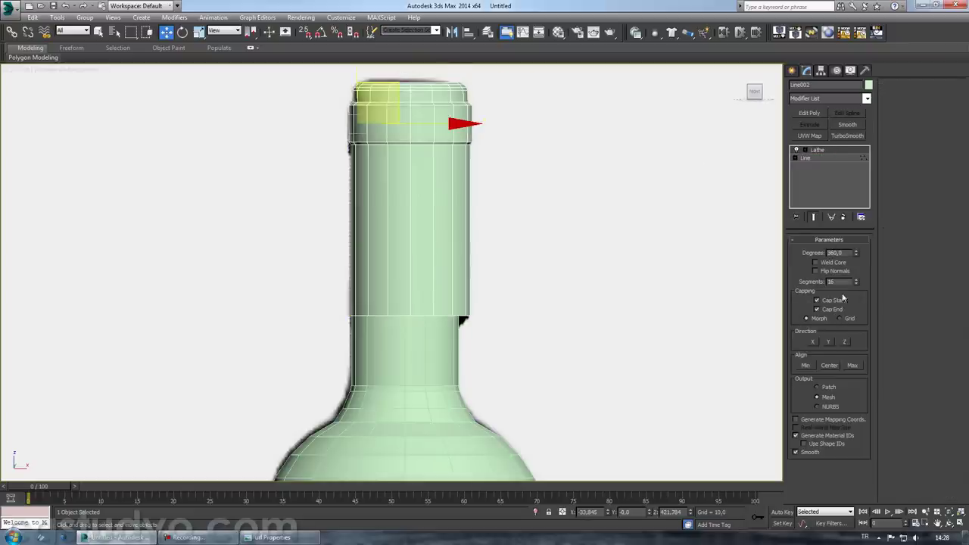
left_click(852, 366)
scroll(507, 233, "up", 2)
scroll(513, 186, "up", 3)
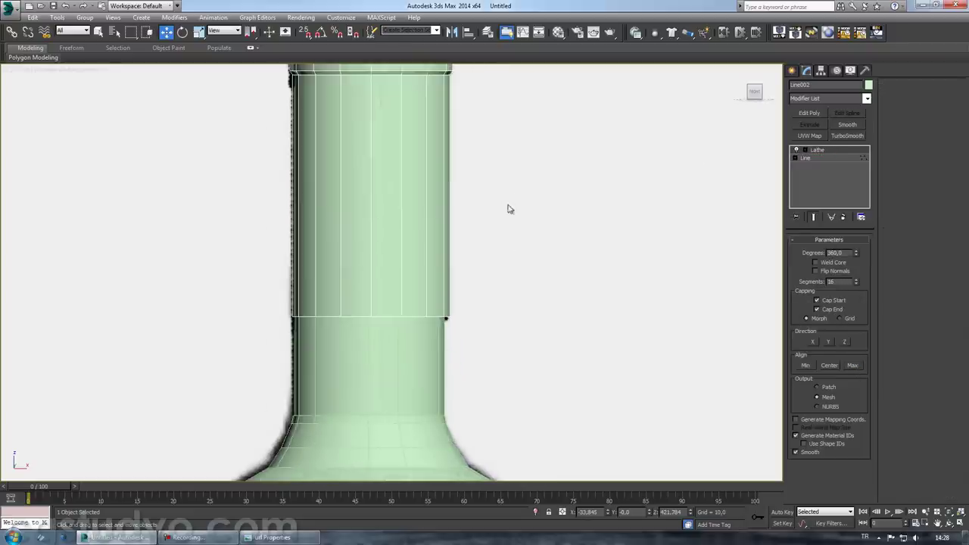
scroll(508, 210, "up", 3)
scroll(408, 328, "up", 3)
mouse_move(490, 305)
middle_mouse_down("alt")
mouse_move(582, 334)
mouse_move(612, 404)
mouse_move(454, 289)
mouse_move(437, 240)
mouse_move(449, 289)
mouse_move(537, 245)
mouse_move(577, 310)
mouse_move(633, 330)
mouse_move(721, 331)
mouse_move(757, 366)
mouse_move(585, 388)
mouse_move(497, 247)
mouse_move(480, 246)
mouse_move(612, 315)
mouse_move(651, 224)
middle_mouse_up("alt")
scroll(479, 246, "up", 3)
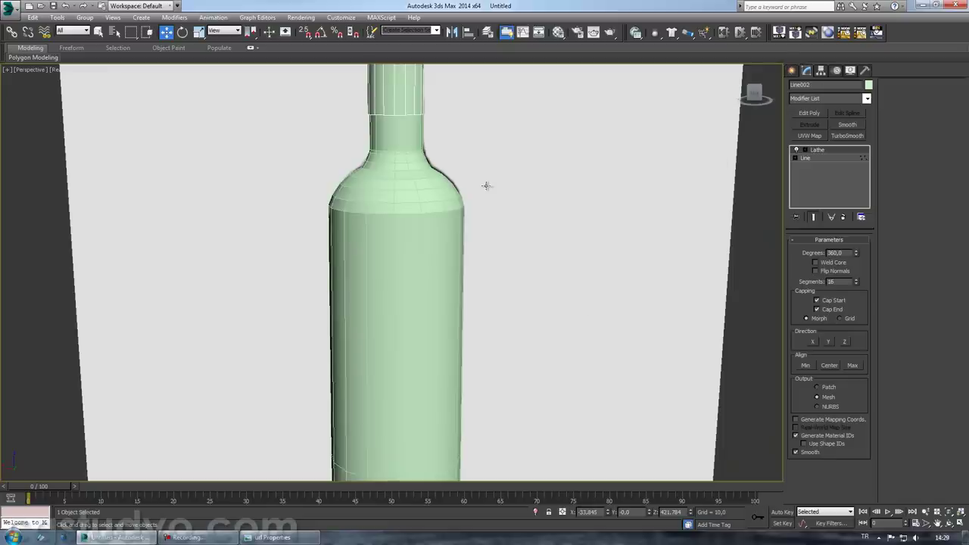
- Select the bottle body and pick an option from its right-click quad menu
left_click(372, 227)
mouse_move(415, 329)
middle_mouse_down("alt")
mouse_move(430, 288)
mouse_move(648, 243)
middle_mouse_up("alt")
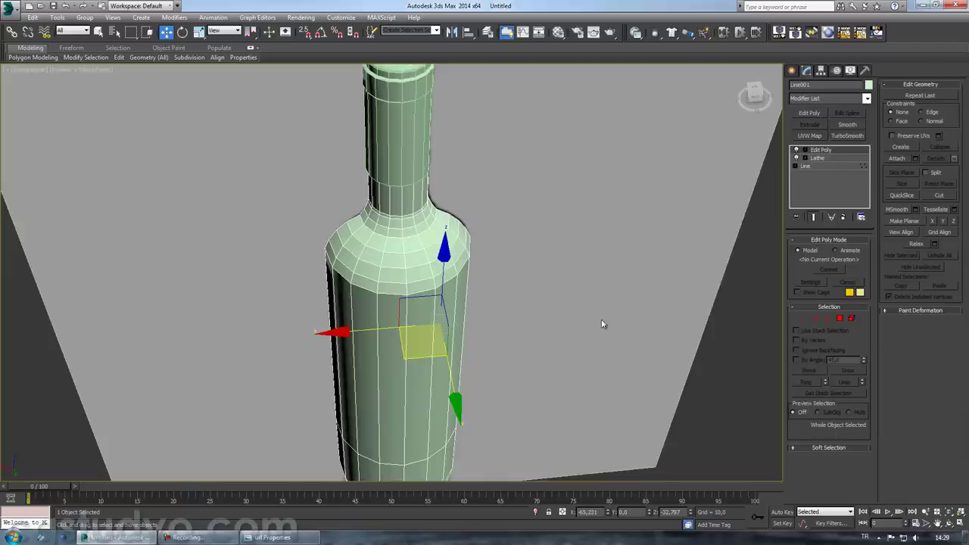
right_click(703, 269)
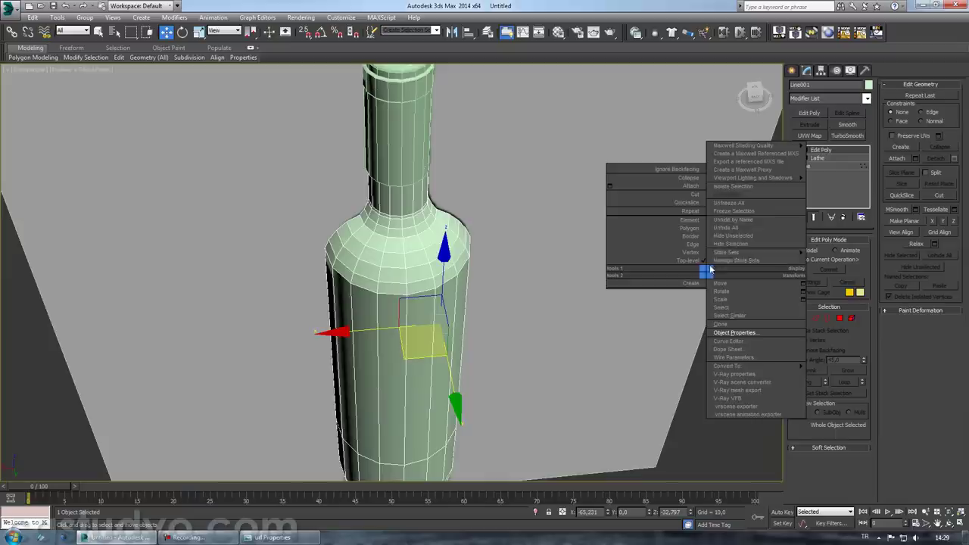
left_click(738, 204)
scroll(481, 325, "down", 3)
scroll(522, 227, "down", 3)
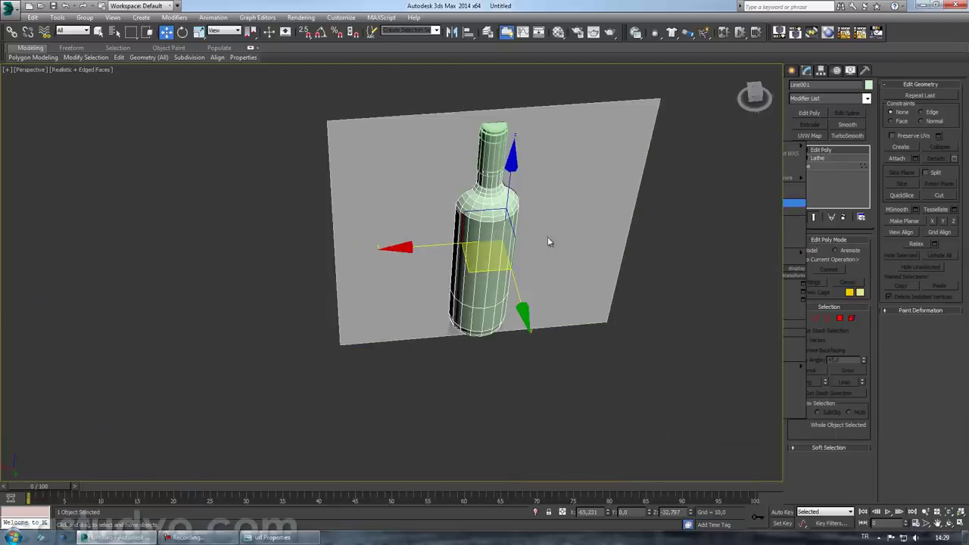
- Hide the backdrop reference plane with Hide Selection and turn off edged faces
left_click(561, 197)
right_click(589, 183)
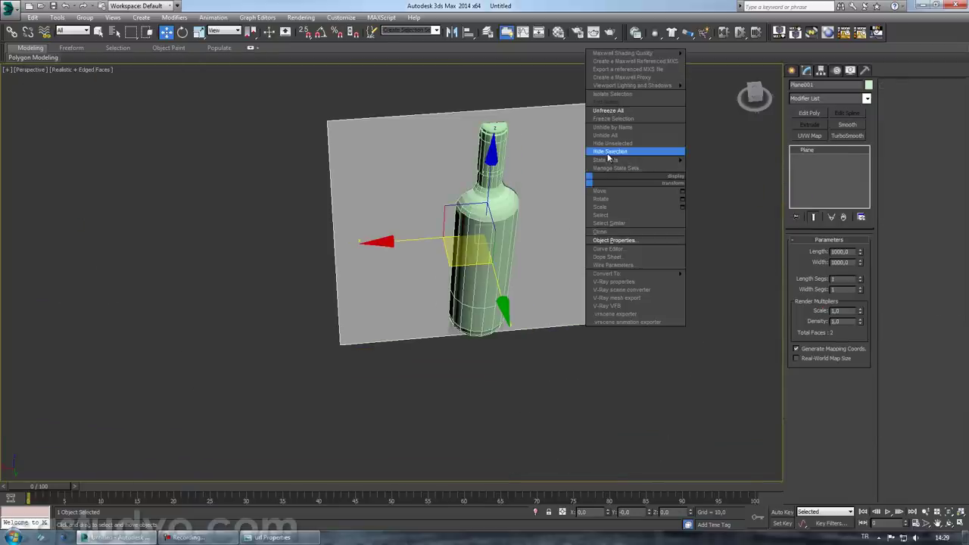
left_click(605, 161)
scroll(530, 303, "down", 2)
key("F4")
scroll(474, 346, "up", 5)
- Select the lathed bottle cap and bring up the Modifier List
middle_click_drag(474, 346, 355, 230, "alt")
left_click(355, 230)
left_click(841, 98)
scroll(826, 192, "down", 3)
scroll(826, 155, "down", 10)
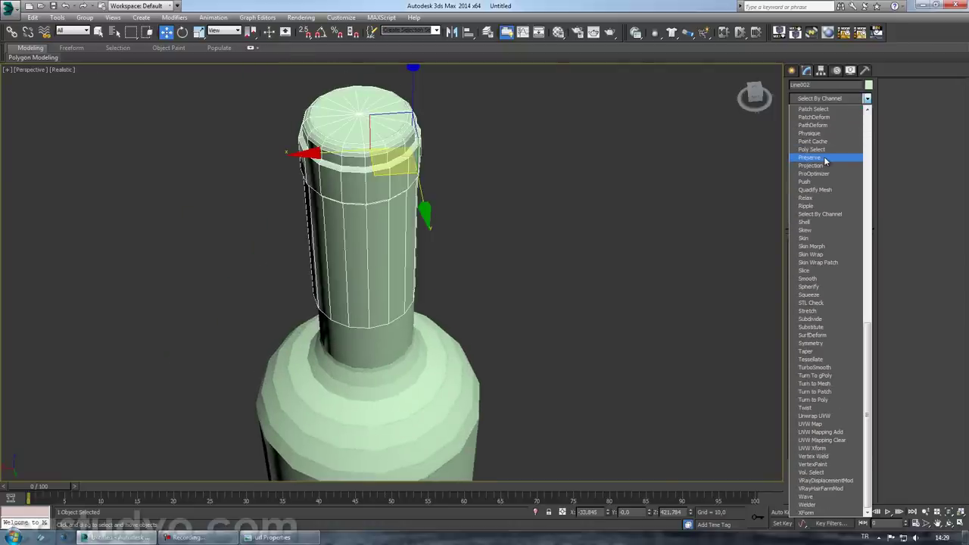
- Add a Shell modifier to Line002's lathed cap and enter its Inner Amount thickness
left_click(808, 222)
mouse_move(750, 237)
middle_mouse_down("alt")
mouse_move(383, 253)
mouse_move(780, 252)
middle_mouse_up("alt")
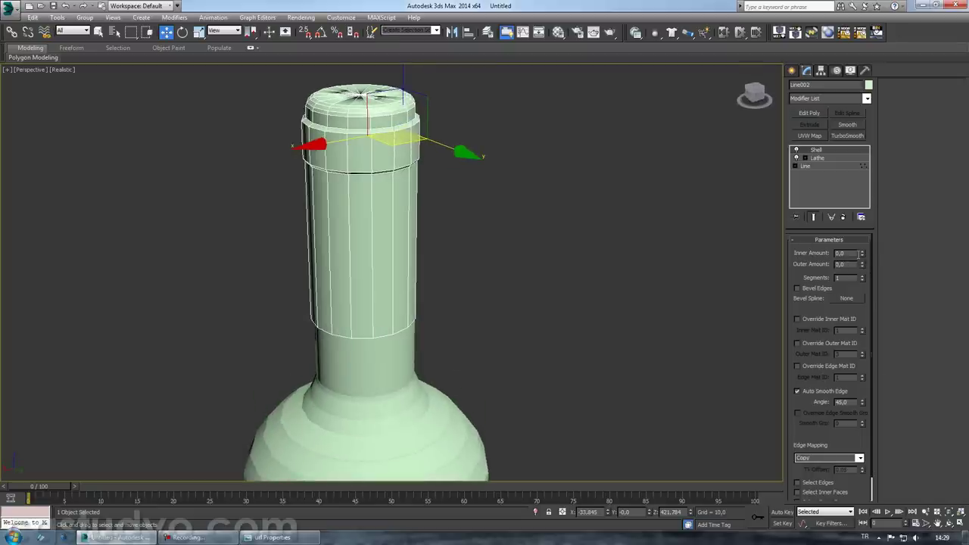
type("2")
key("Return")
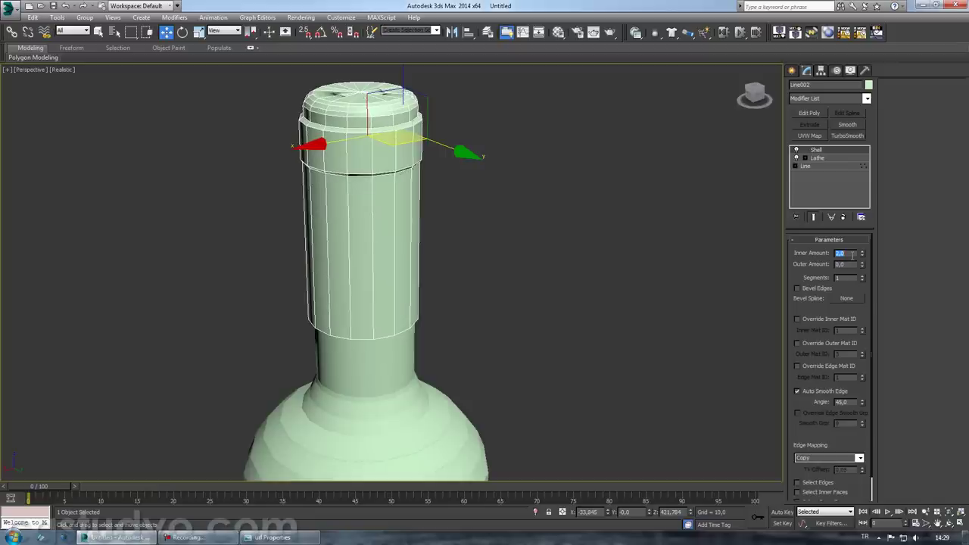
mouse_move(530, 339)
middle_mouse_down("alt")
mouse_move(411, 324)
mouse_move(432, 280)
mouse_move(420, 288)
middle_mouse_up("alt")
- Select the bottle body and zoom in on it in wireframe view
left_click(417, 287)
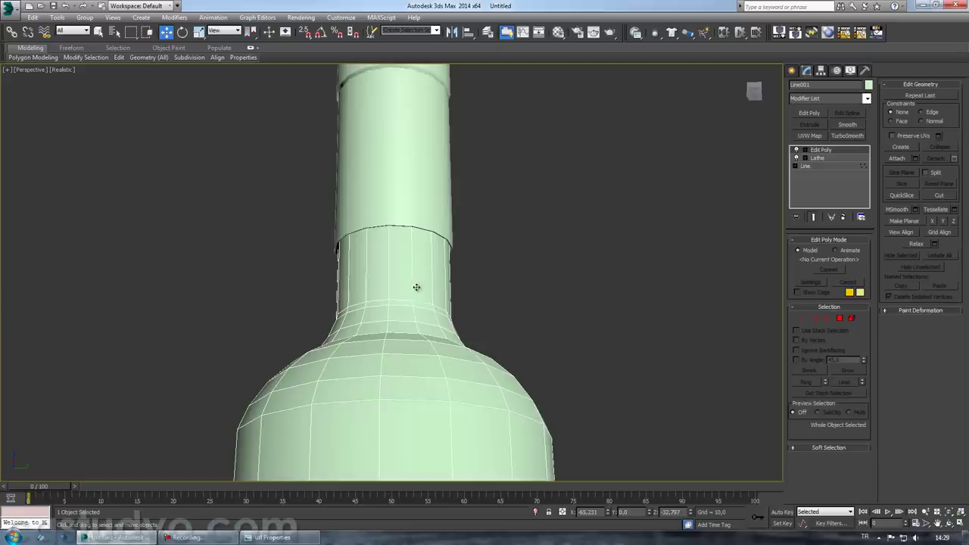
left_click(866, 98)
type("sh")
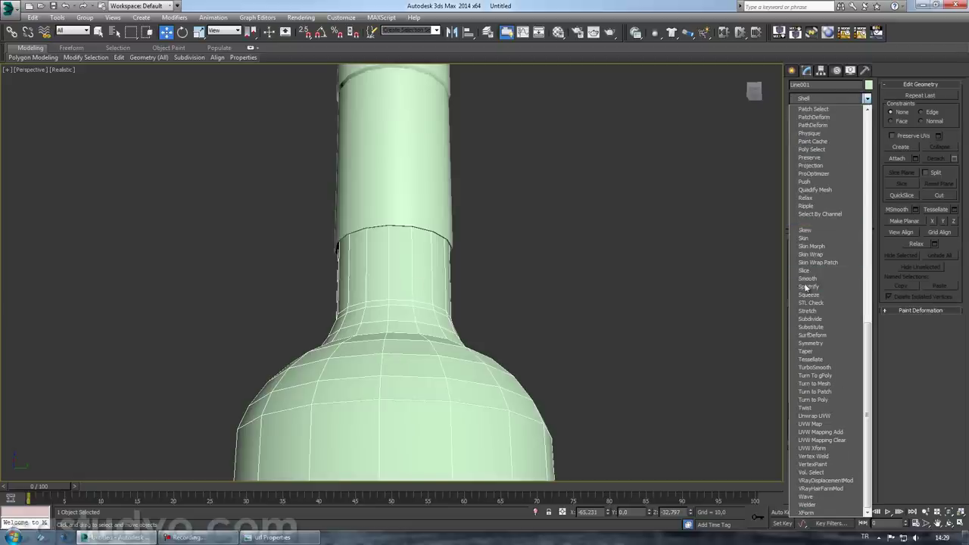
left_click(776, 237)
middle_click_drag(475, 376, 479, 303)
scroll(480, 396, "down", 5)
scroll(484, 378, "down", 5)
key("F3")
scroll(497, 358, "up", 3)
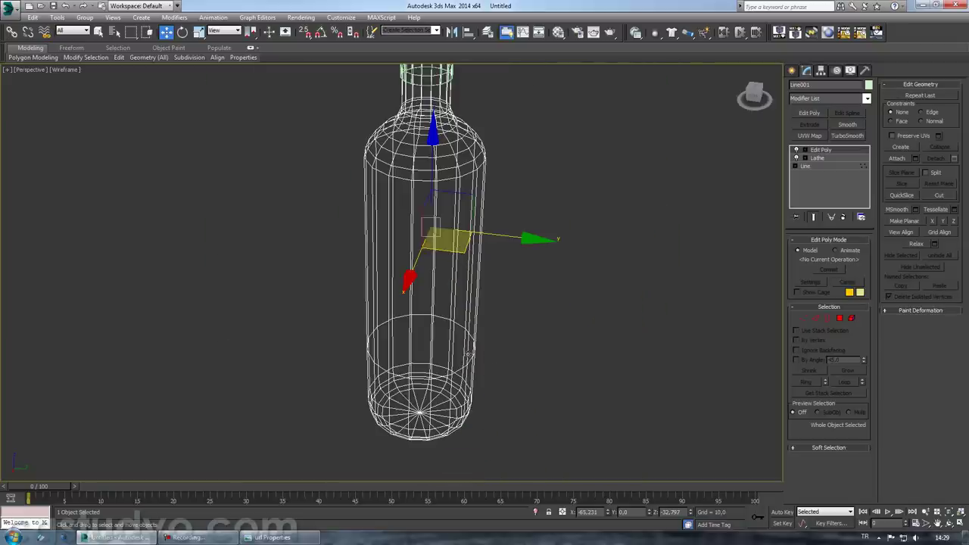
- Shift-scale a slightly narrower copy of the bottle and confirm the clone
key("r")
left_click_drag(453, 256, 458, 257, "shift")
left_click_drag(460, 256, 459, 258)
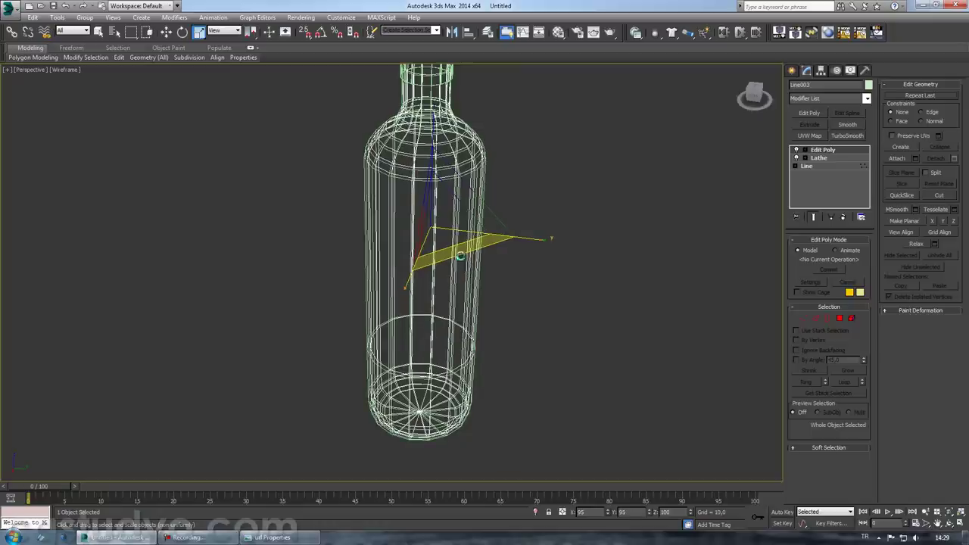
left_click(502, 313)
key("F3")
left_click(543, 344)
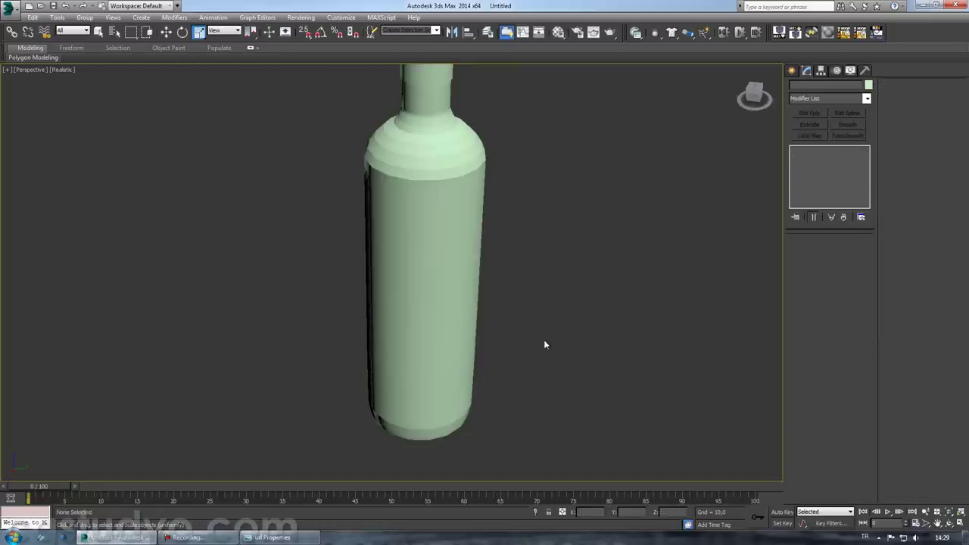
- Rename the original bottle to 'Glass bottle'
left_click(466, 241)
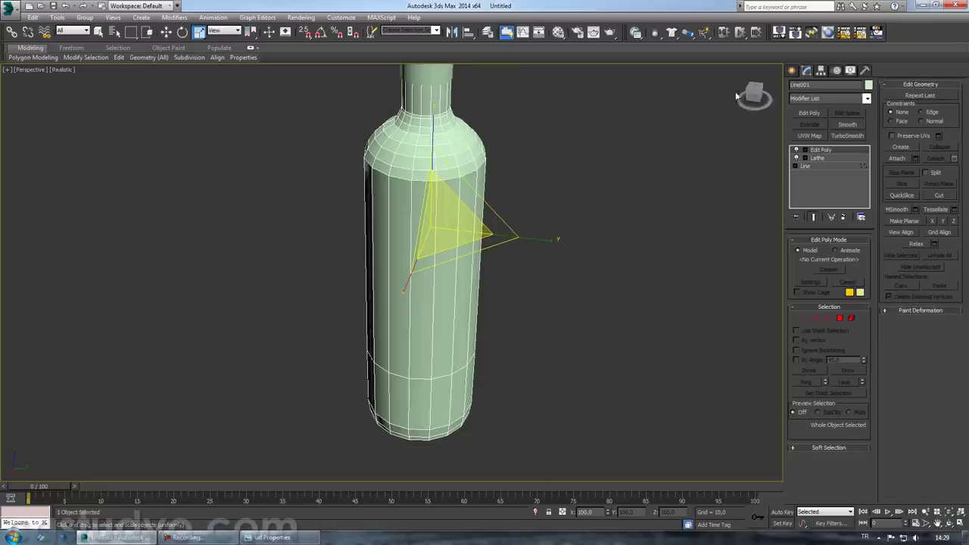
left_click(808, 84)
type("Glass bottle")
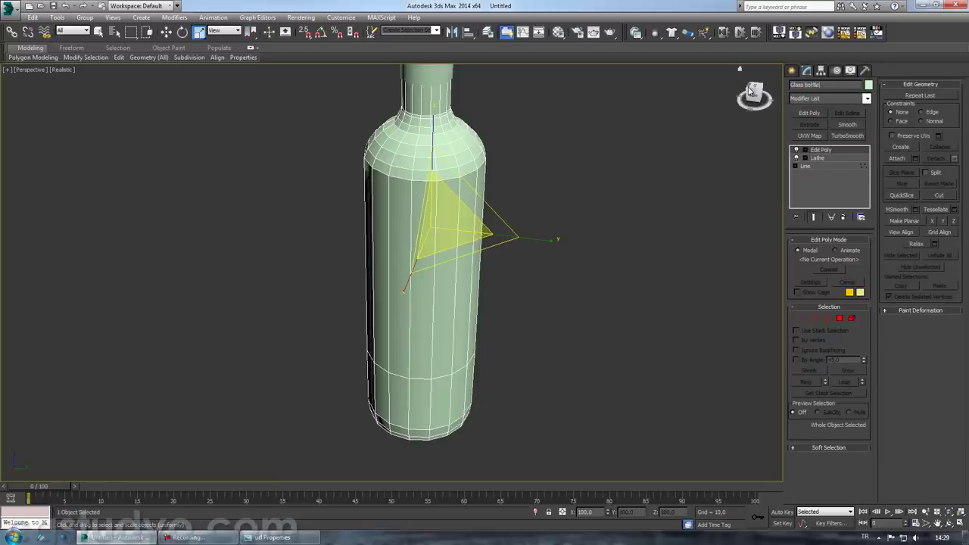
- Add a Shell modifier to the Glass bottle with Inner Amount 1,5
left_click(833, 98)
scroll(834, 244, "down", 10)
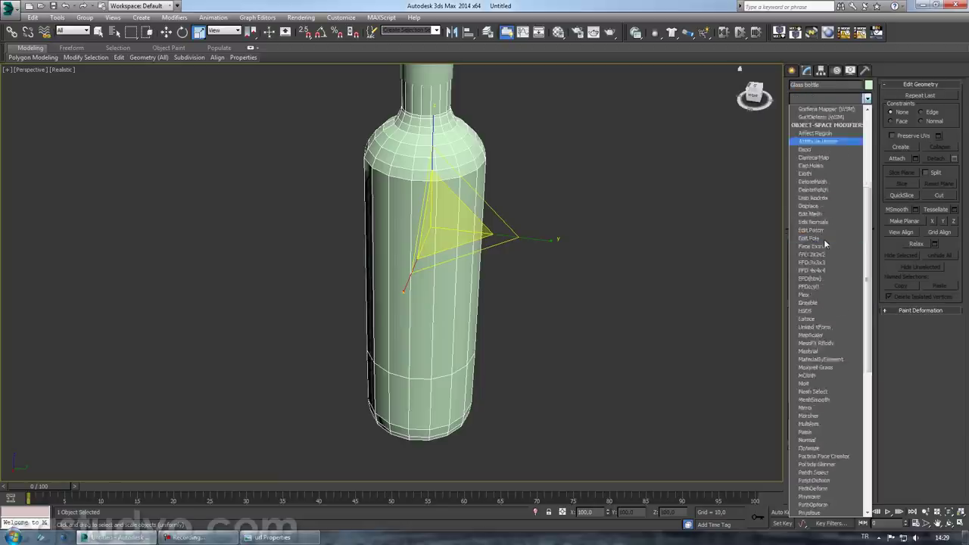
left_click(832, 223)
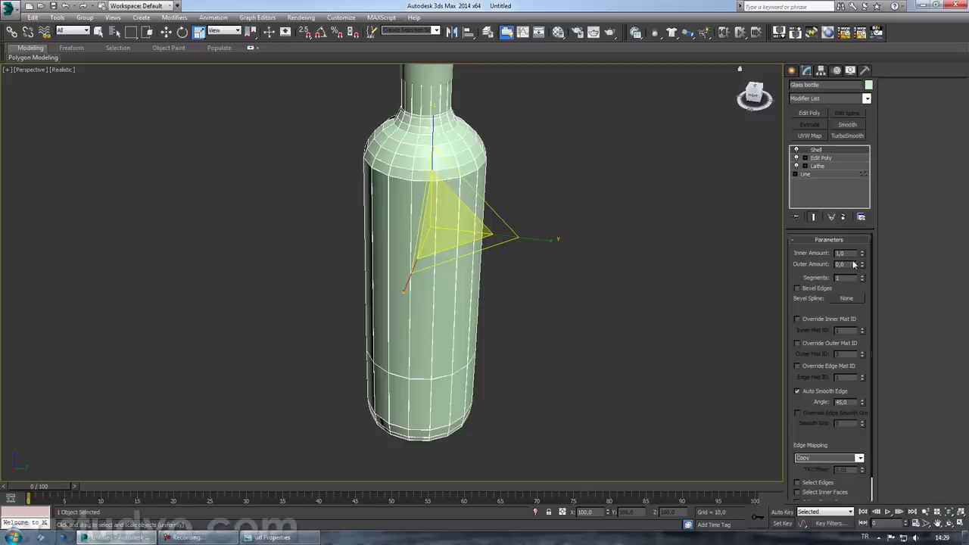
double_click(853, 255)
key("Return")
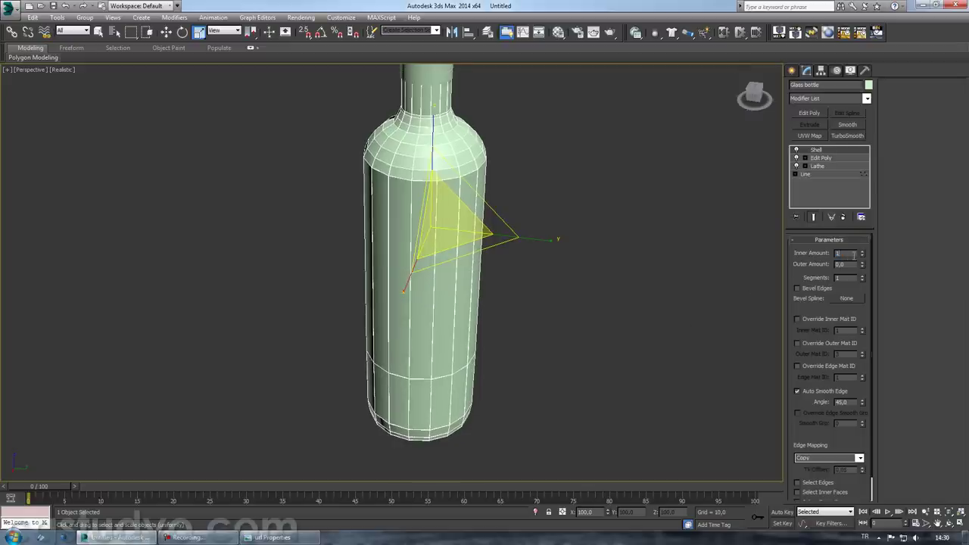
type(",5")
middle_click_drag(461, 203, 410, 249)
- Align the cap centre to centre with the Glass bottle on X and Y positions
scroll(410, 249, "up", 5)
left_click(492, 385)
key("F4")
left_click(398, 346)
key("z")
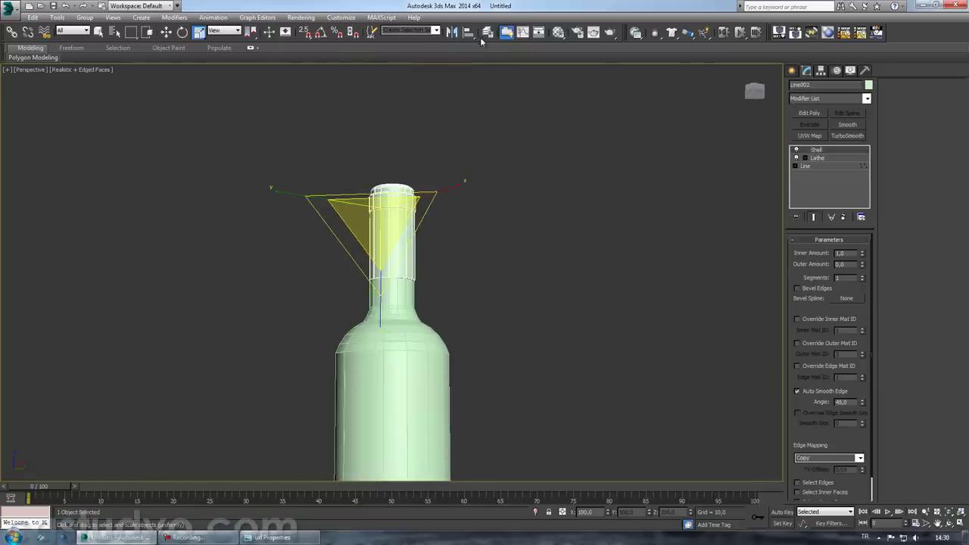
left_click(467, 32)
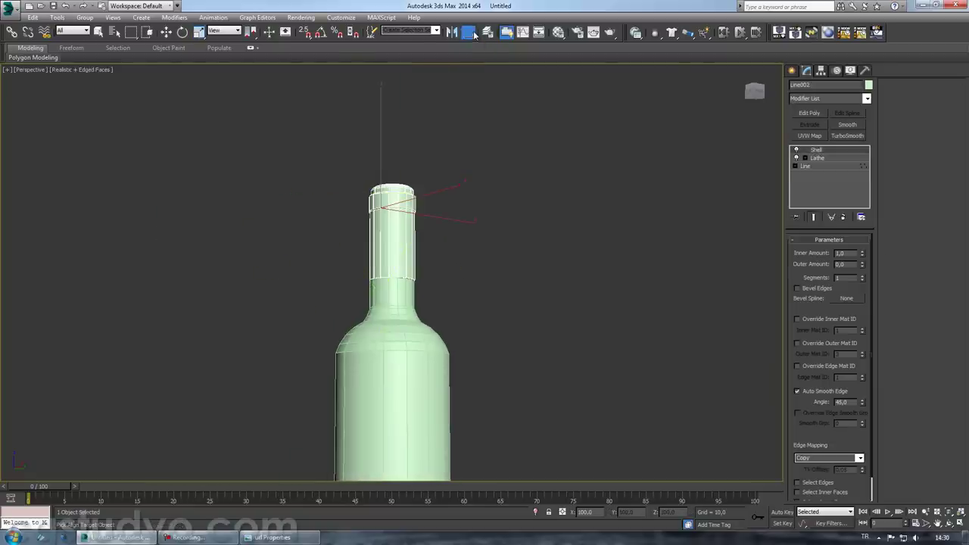
left_click(435, 345)
left_click(453, 203)
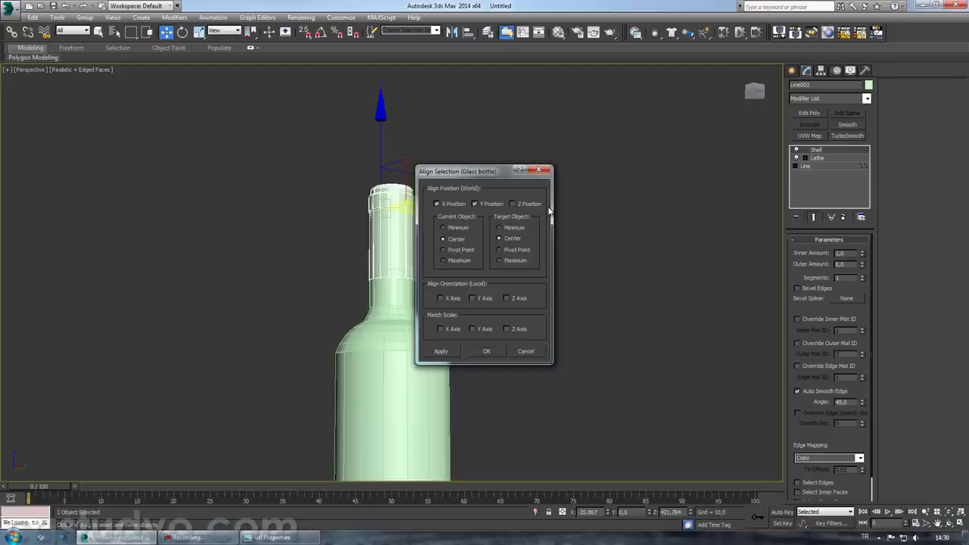
left_click(527, 204)
left_click(517, 249)
left_click(487, 350)
- Set the cap's Shell segments to 2, discarding a trial smoothing
scroll(478, 351, "up", 5)
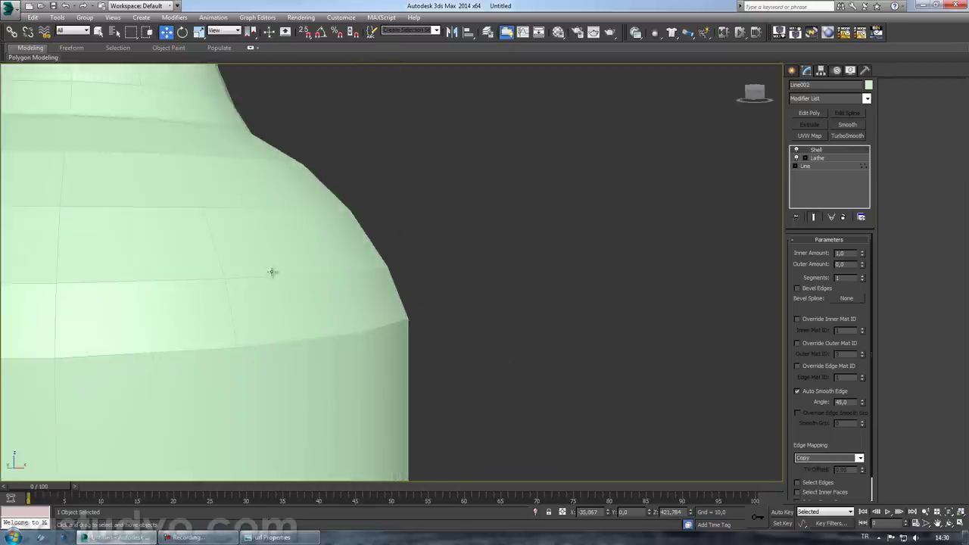
scroll(316, 287, "down", 3)
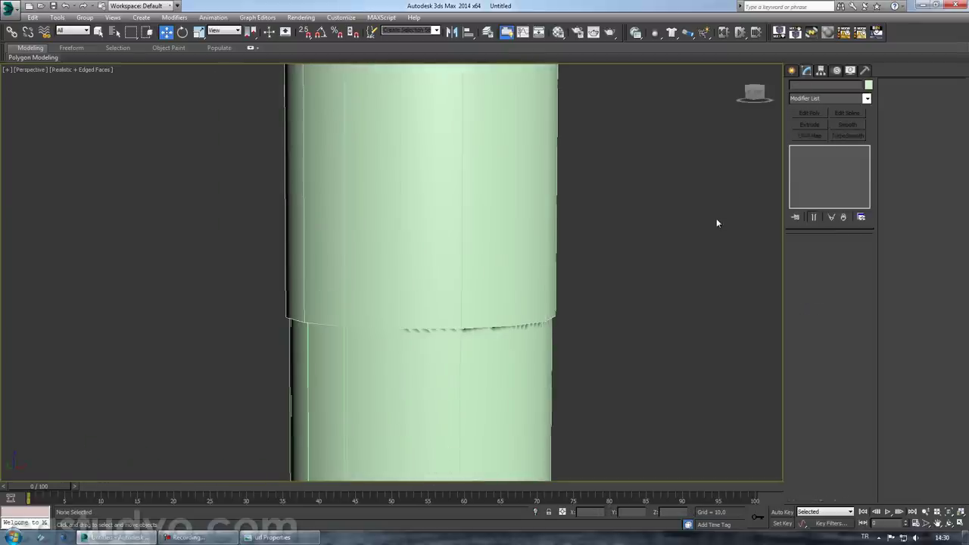
middle_click_drag(610, 262, 642, 246, "alt")
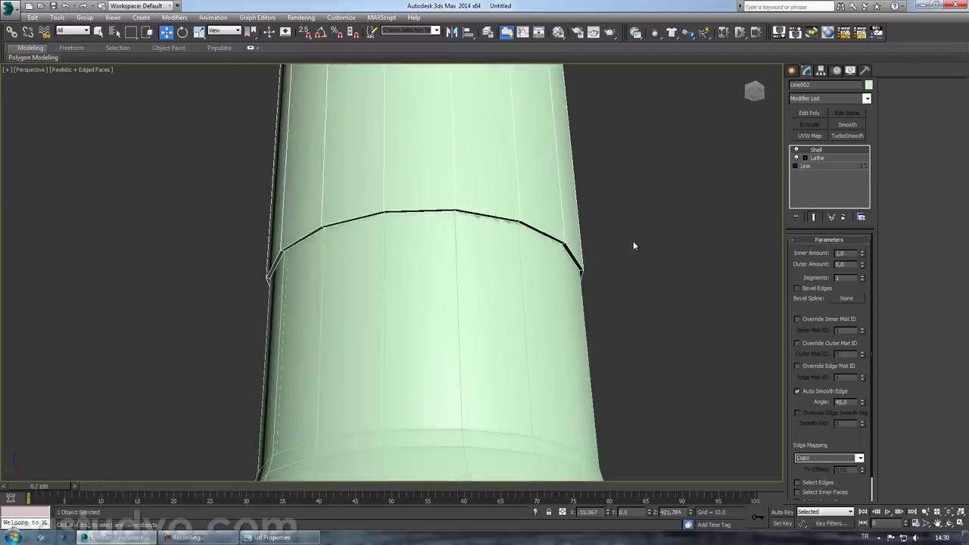
left_click(854, 138)
middle_click_drag(632, 162, 621, 216, "alt")
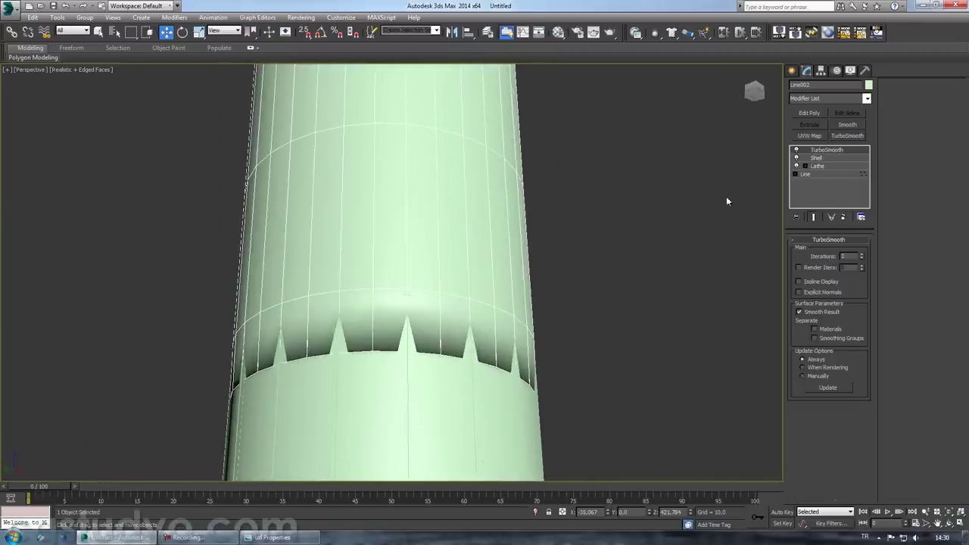
left_click(845, 218)
left_click(862, 275)
scroll(491, 383, "down", 5)
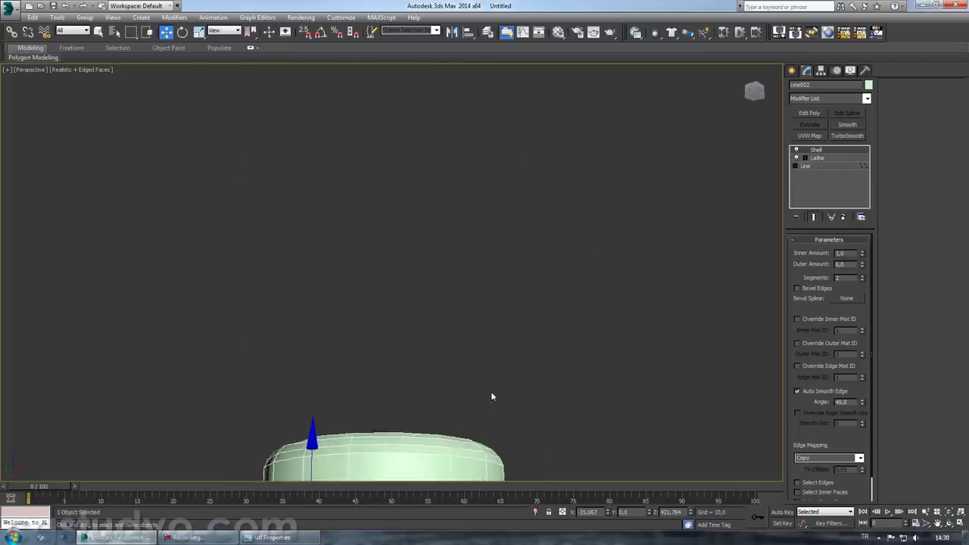
scroll(491, 384, "up", 3)
middle_click_drag(514, 318, 531, 291)
scroll(531, 291, "up", 4)
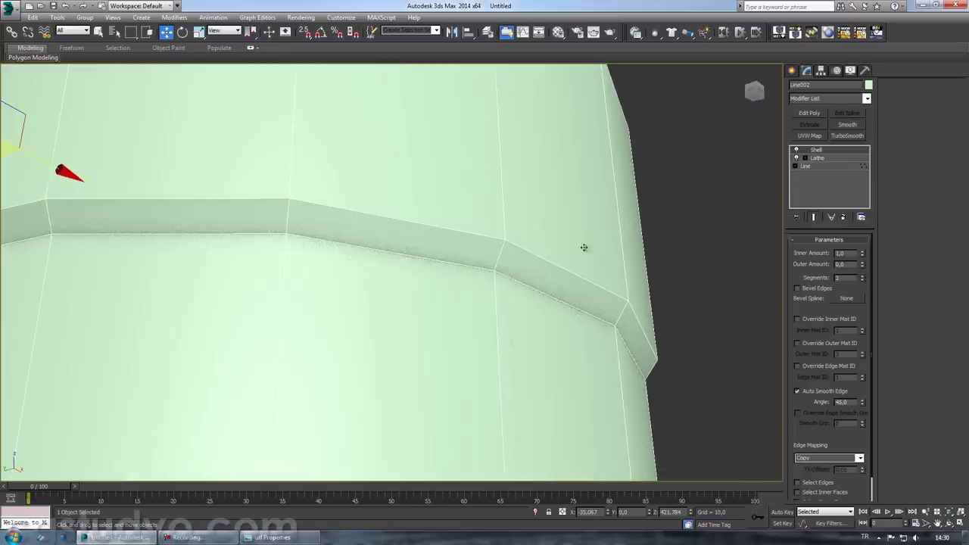
- Add an Edit Poly to the cap and select edges on its ledge in Edge mode
left_click(810, 113)
left_click(815, 318)
key("F3")
key("F3")
left_click(498, 261)
scroll(292, 210, "down", 2)
double_click(288, 209)
scroll(281, 205, "down", 3)
scroll(433, 248, "down", 3)
scroll(435, 253, "down", 3)
- Select the edge ring across the ledge band and Connect a new edge loop
middle_click_drag(447, 336, 439, 324, "alt")
scroll(439, 324, "up", 5)
middle_click_drag(437, 290, 439, 319)
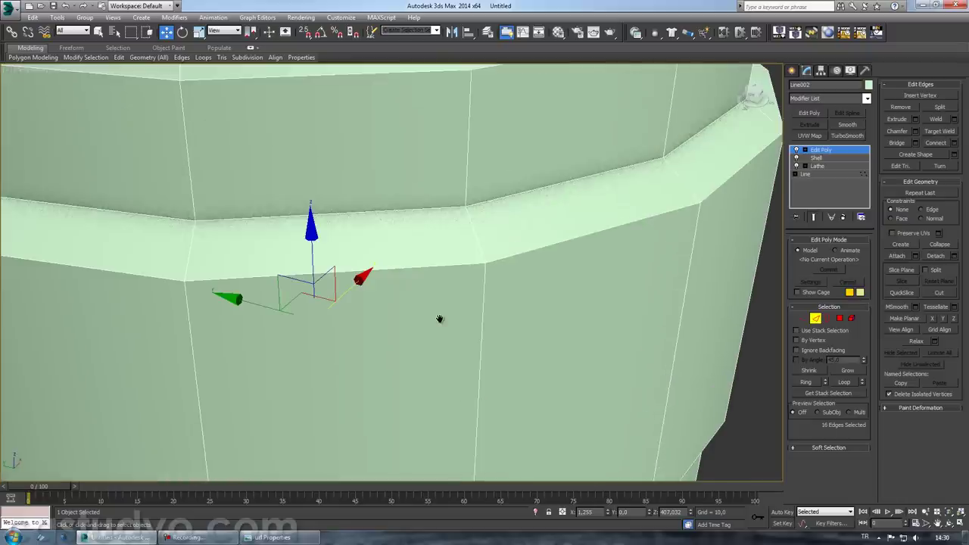
left_click(477, 242)
double_click(190, 246)
left_click(932, 146)
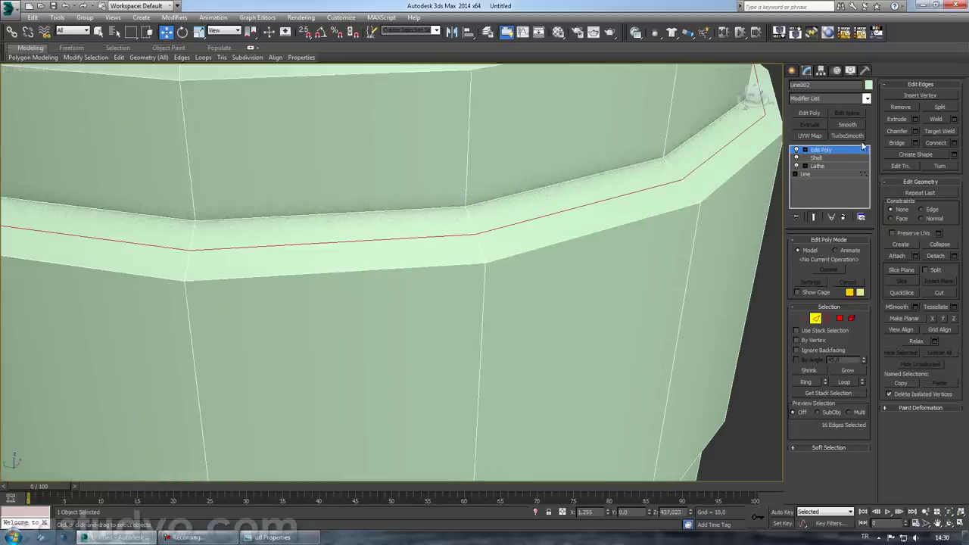
- Add TurboSmooth to the cap instead of a Smooth modifier, and recentre the bottle
left_click(820, 150)
left_click(847, 124)
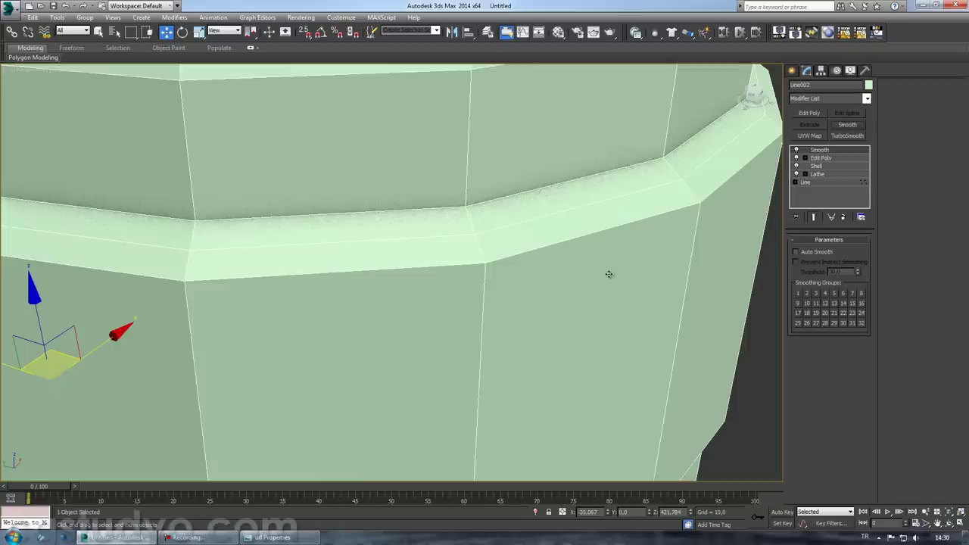
left_click(860, 216)
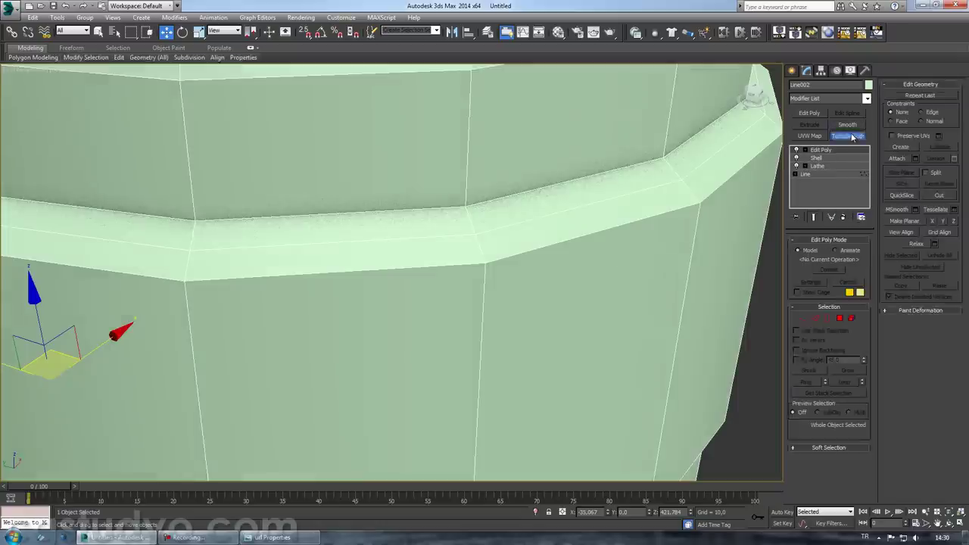
left_click(847, 136)
key("F3")
key("F3")
left_click(725, 291)
scroll(726, 285, "down", 5)
scroll(681, 364, "up", 2)
middle_click_drag(681, 393, 419, 259)
left_click(58, 70)
- Switch to plain shading and add TurboSmooth to the Glass bottle
left_click(87, 90)
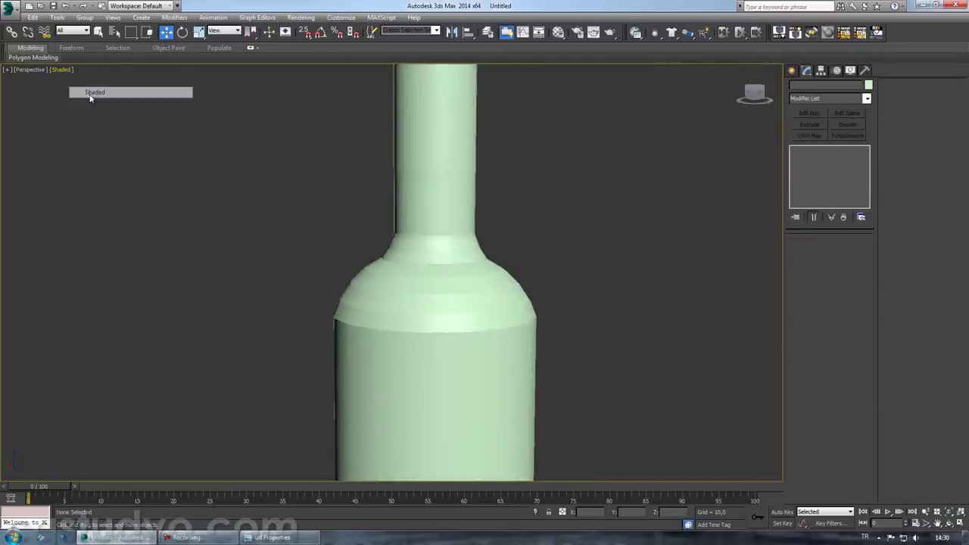
middle_click_drag(411, 341, 436, 296, "alt")
left_click(436, 296)
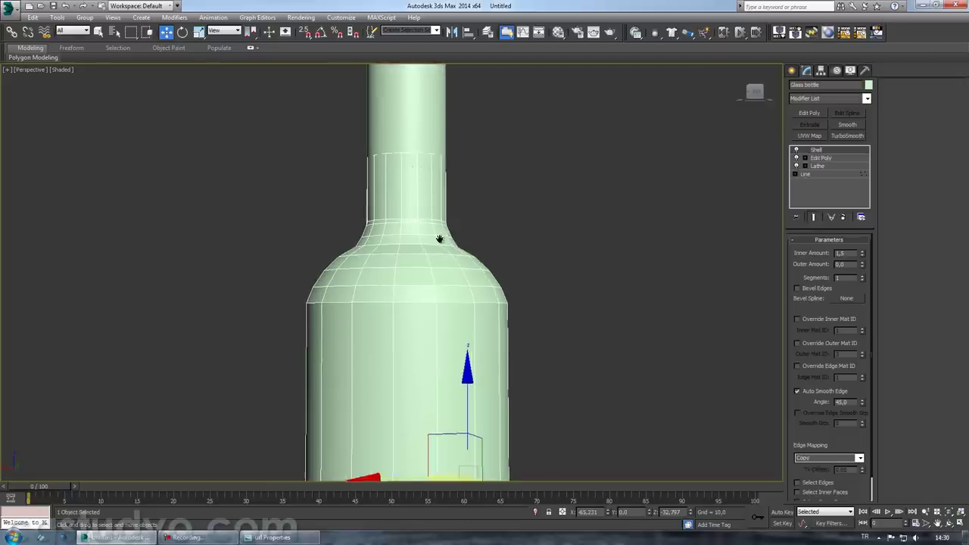
scroll(469, 377, "up", 4)
key("F4")
middle_click_drag(411, 179, 423, 381)
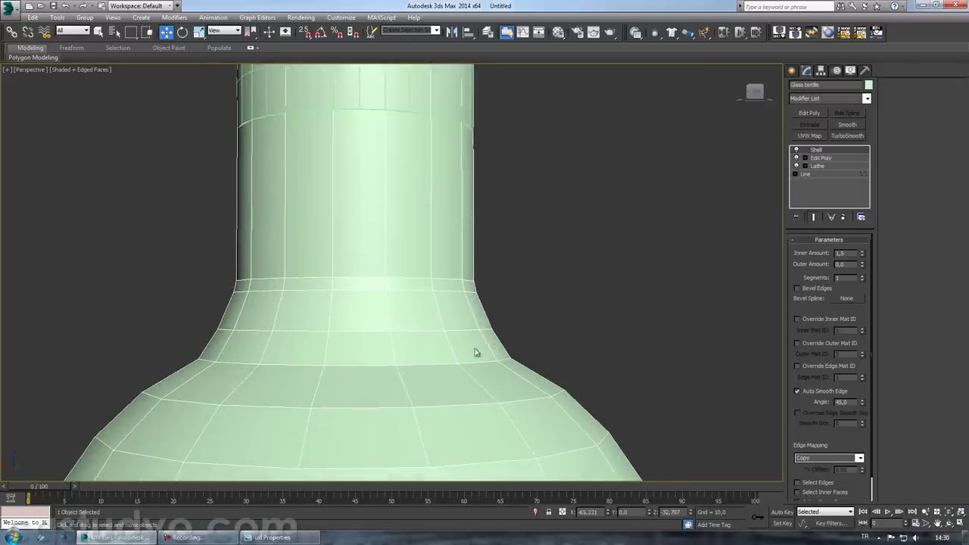
left_click(861, 136)
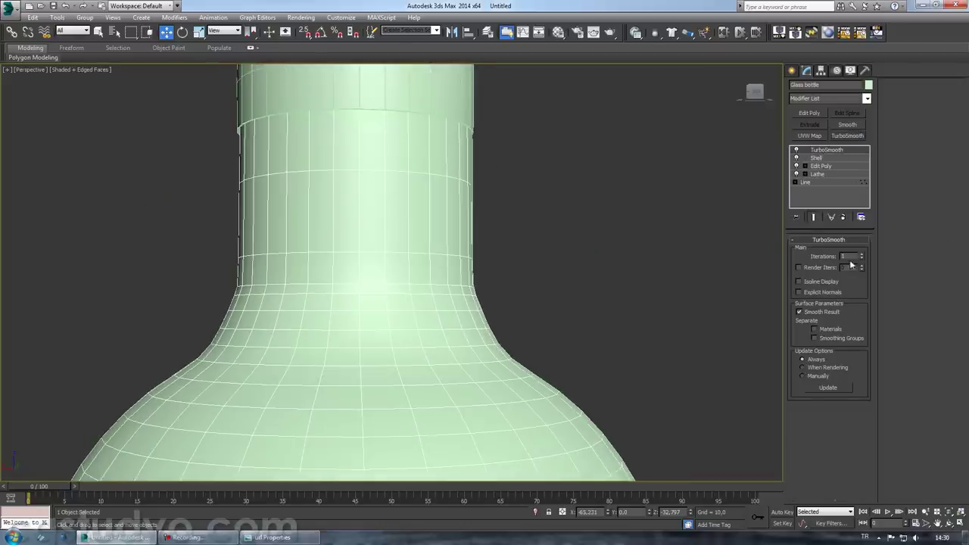
left_click(597, 286)
- Select the liquid object inside the bottle and rename it 'Wine'
scroll(594, 341, "down", 5)
mouse_move(591, 383)
middle_mouse_down()
mouse_move(551, 335)
mouse_move(594, 280)
mouse_move(610, 298)
mouse_move(430, 336)
middle_mouse_up()
key("F3")
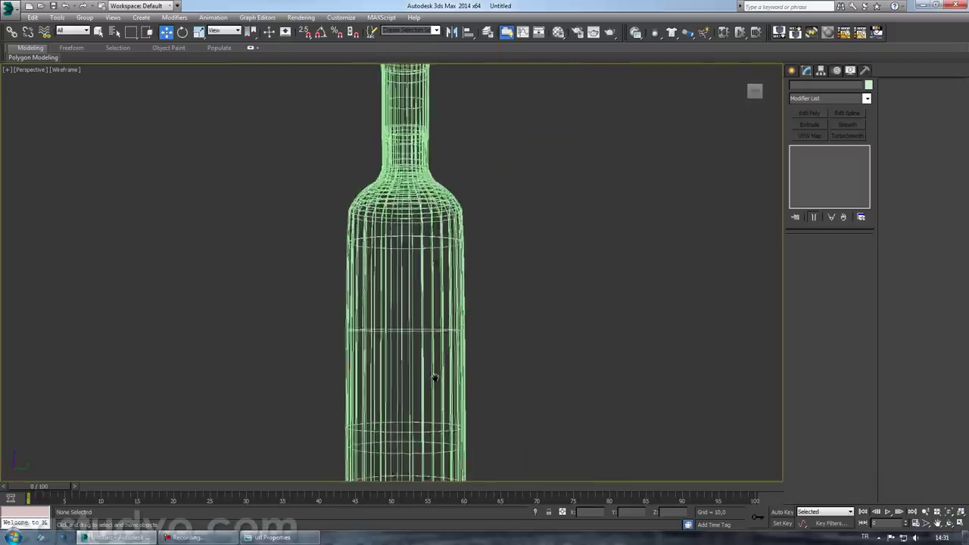
scroll(445, 389, "up", 5)
left_click(467, 247)
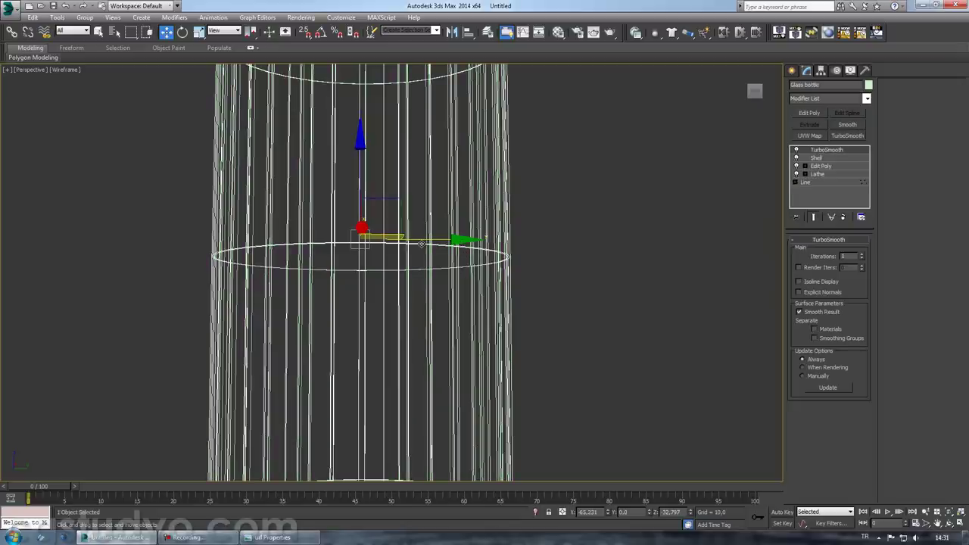
left_click(424, 191)
key("F3")
left_click(802, 84)
type("Wine")
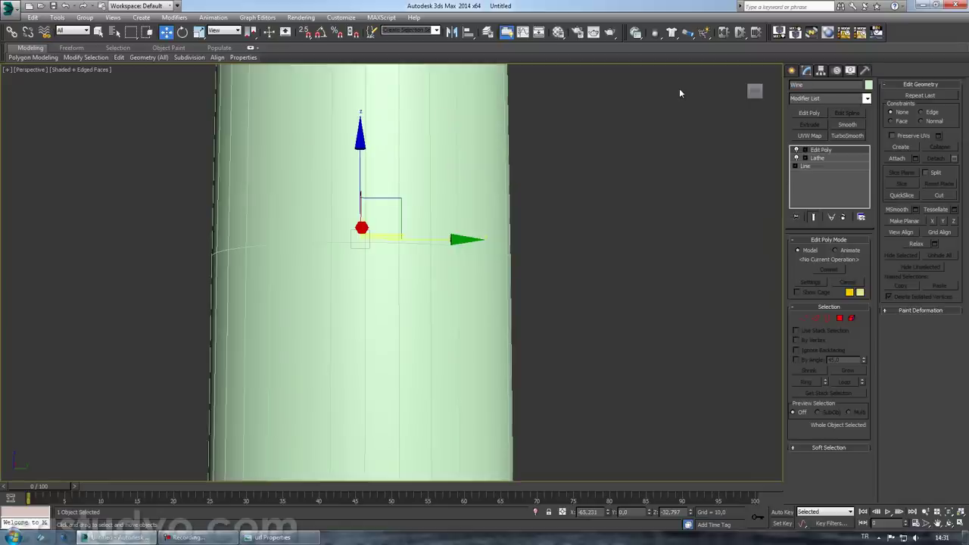
left_click(628, 259)
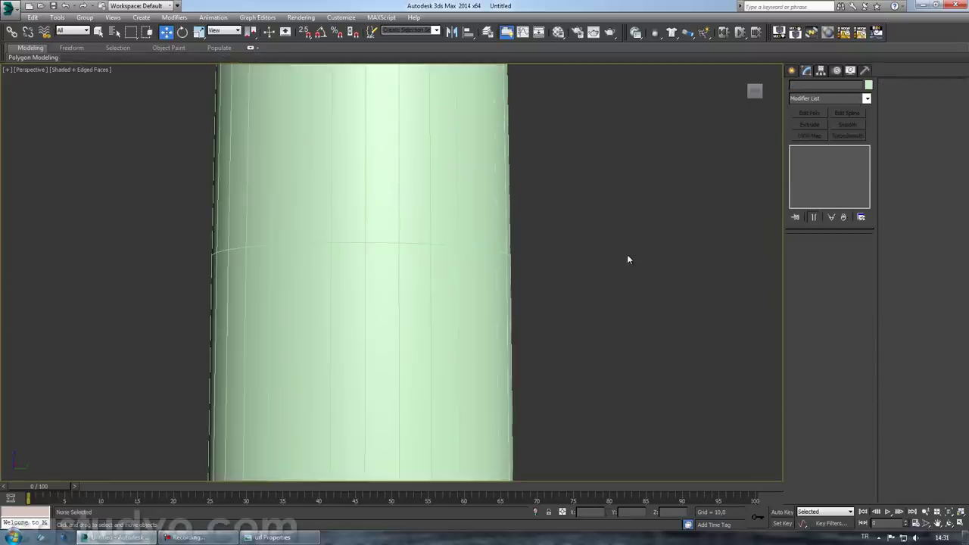
scroll(627, 259, "down", 5)
mouse_move(627, 259)
middle_mouse_down()
mouse_move(204, 288)
mouse_move(330, 312)
middle_mouse_up()
- Unhide all hidden objects, bringing back the backdrop plane
right_click(523, 390)
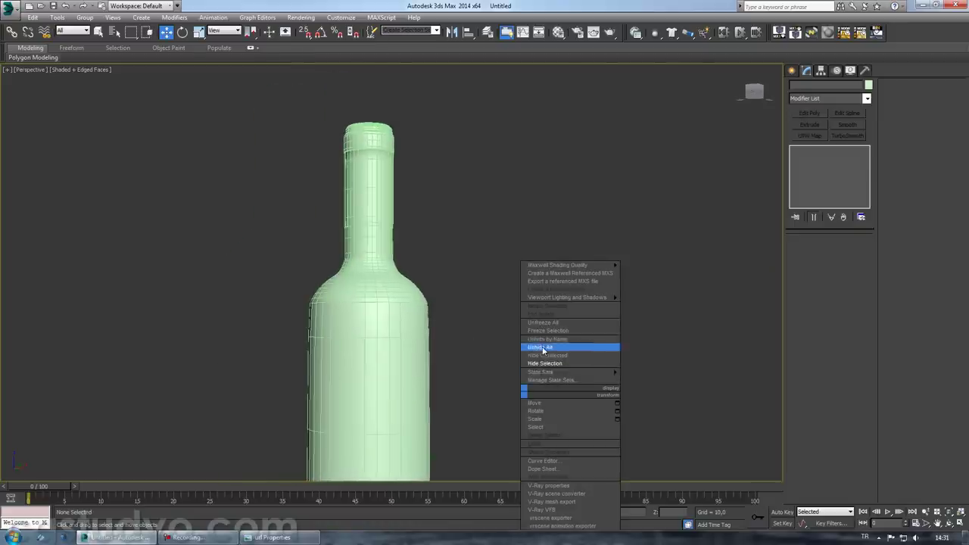
left_click(545, 347)
right_click(518, 363)
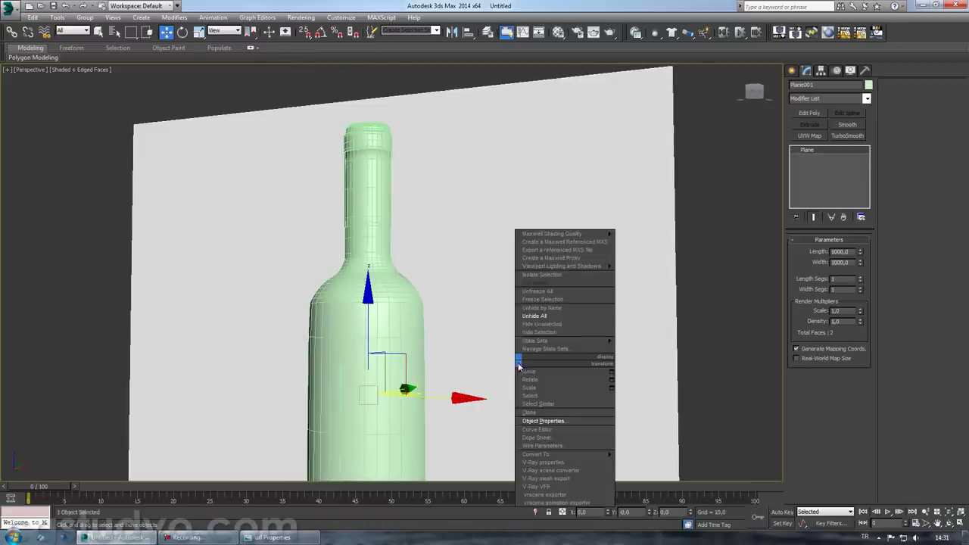
left_click(542, 307)
- In Front view, select the Glass bottle and open the Material Editor
key("f")
key("F3")
key("F3")
scroll(469, 303, "up", 3)
middle_click_drag(280, 322, 386, 265)
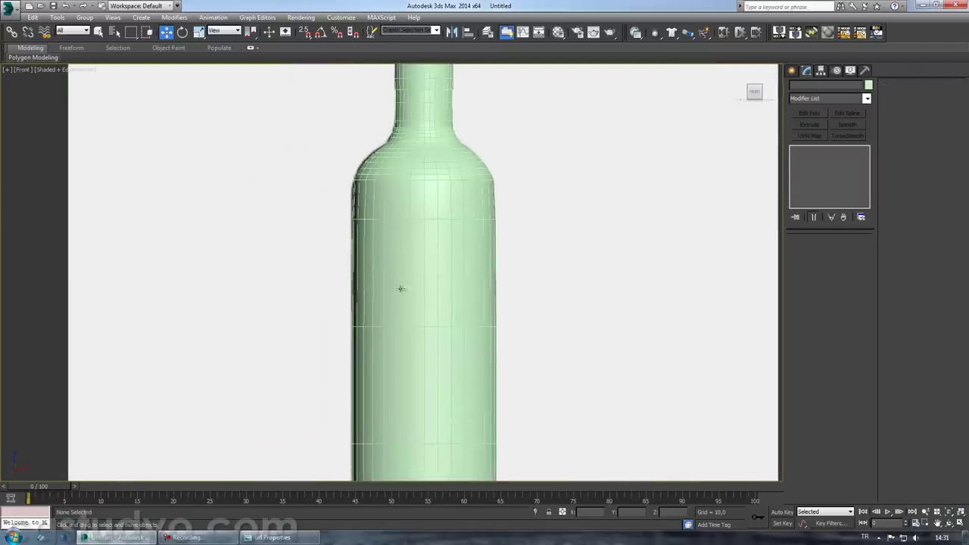
left_click(405, 286)
middle_click_drag(330, 382, 328, 295)
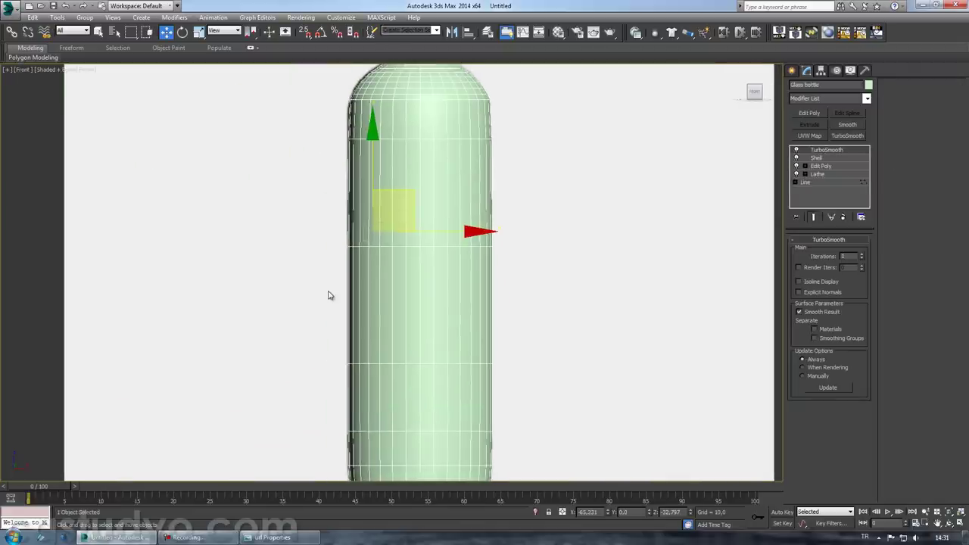
middle_click_drag(330, 260, 318, 328)
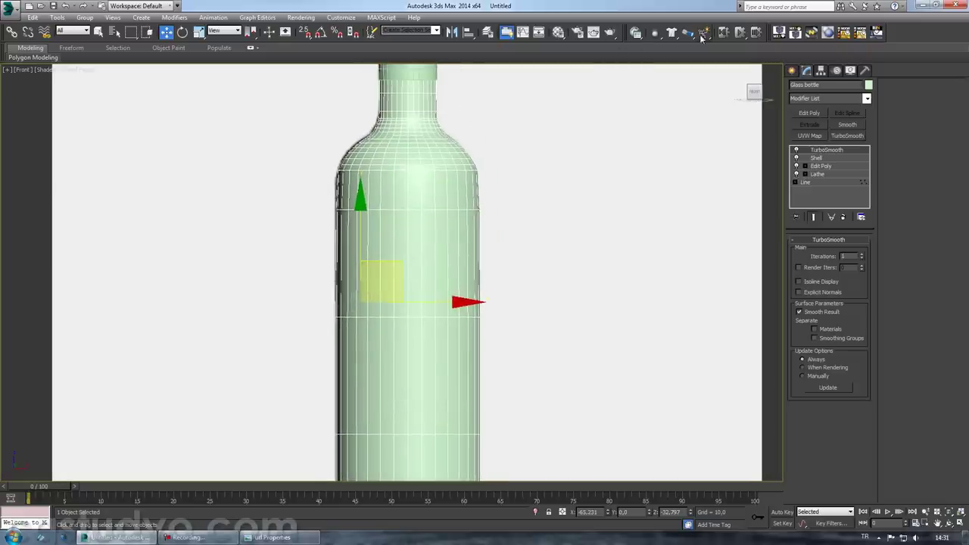
left_click(557, 32)
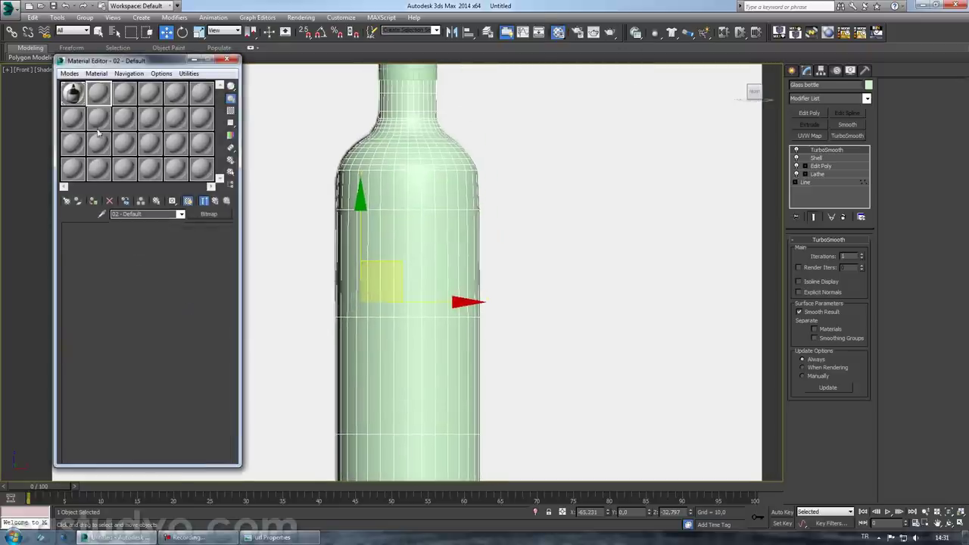
- Assign Material 02 - Default to the bottle and wine with Opacity 10, then close the editor
left_click(93, 202)
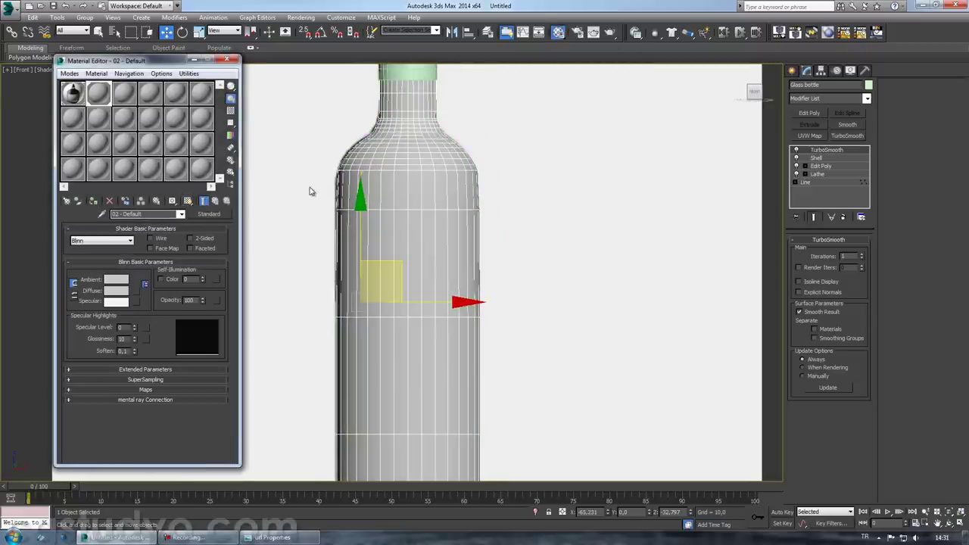
left_click(402, 239, "ctrl")
left_click(94, 202)
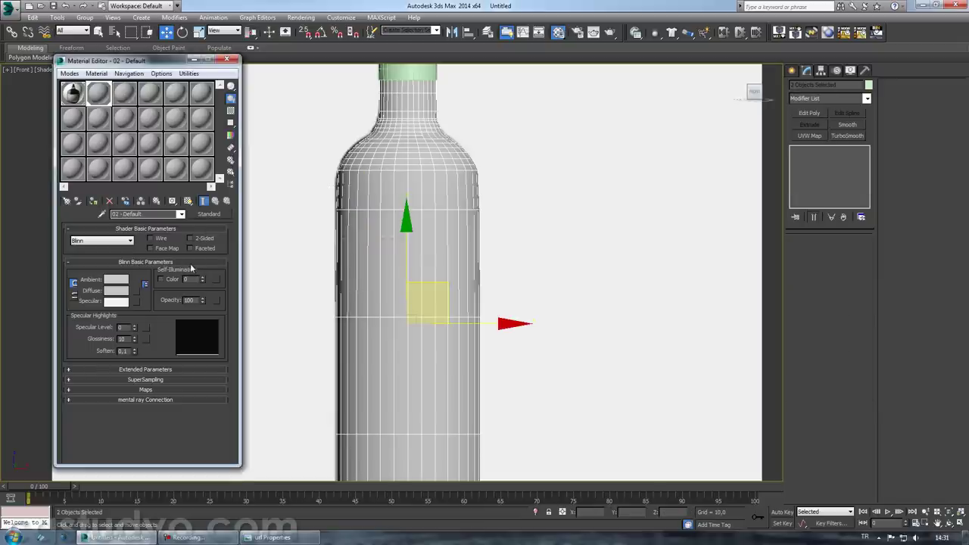
left_click_drag(203, 302, 206, 338)
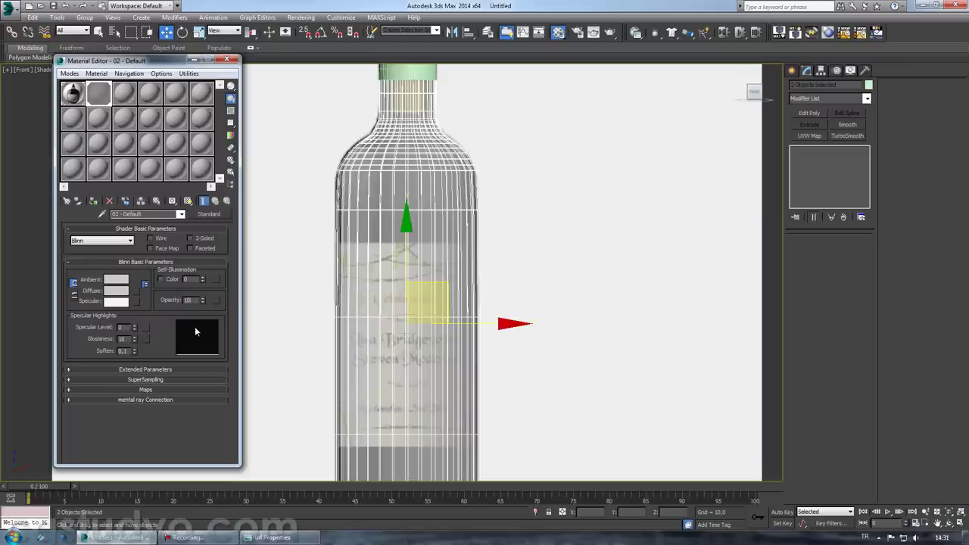
key("Return")
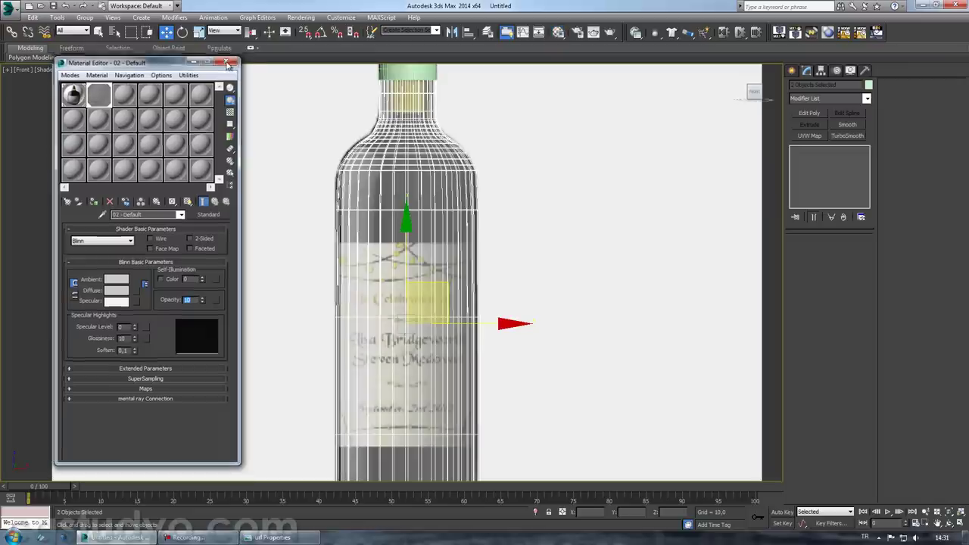
left_click(225, 59)
scroll(245, 214, "up", 3)
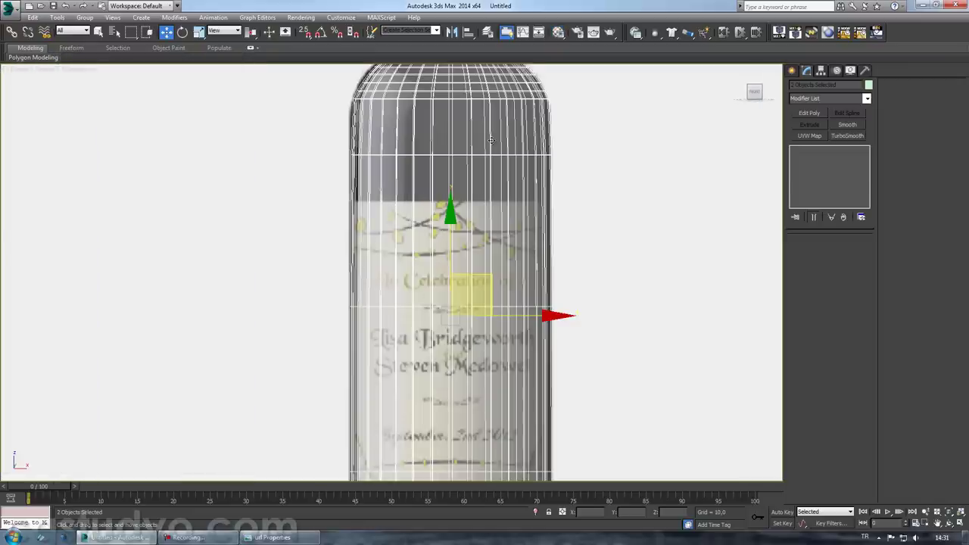
left_click(491, 140)
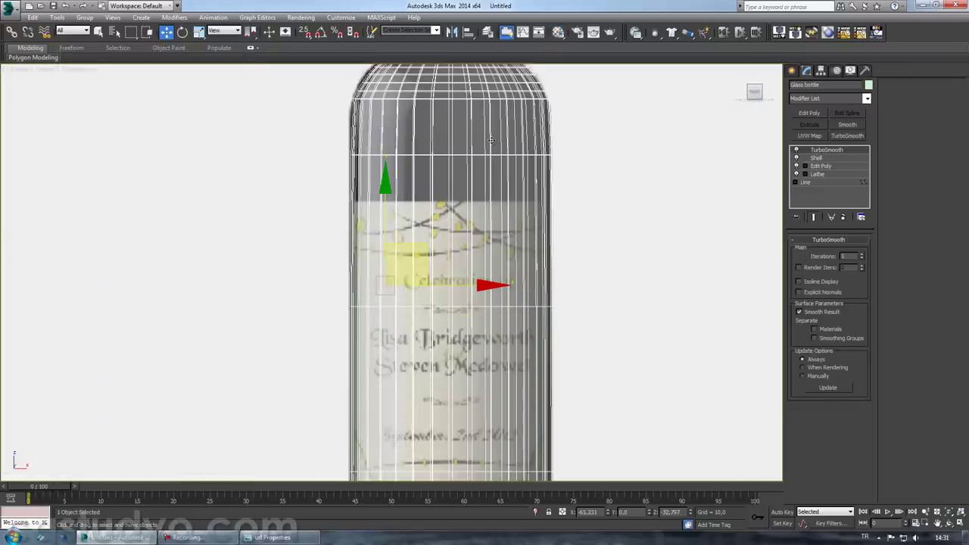
- Add an Edit Poly to the Glass bottle and connect a new edge loop at the label's top
left_click(808, 112)
left_click(814, 318)
double_click(477, 307)
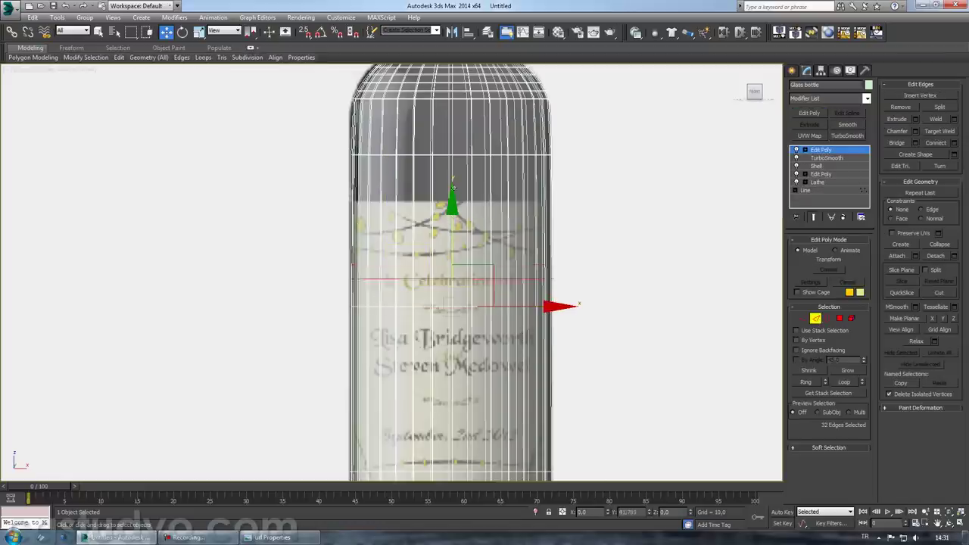
left_click_drag(452, 185, 487, 179)
right_click(485, 189)
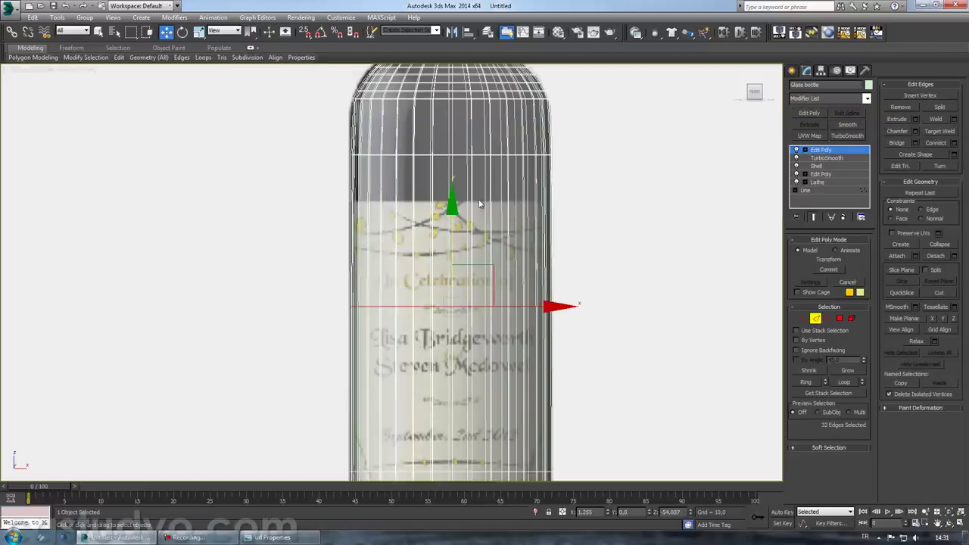
left_click_drag(641, 233, 234, 243)
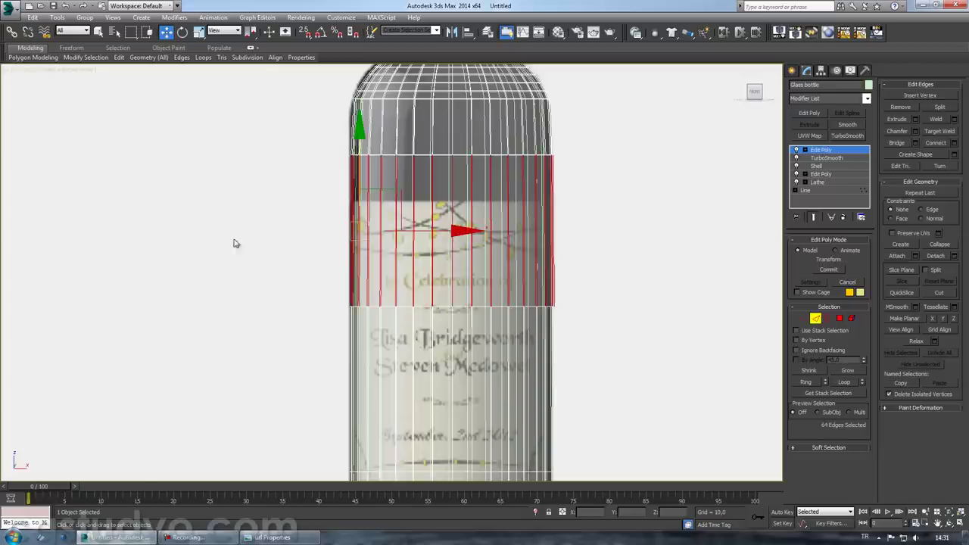
left_click(953, 143)
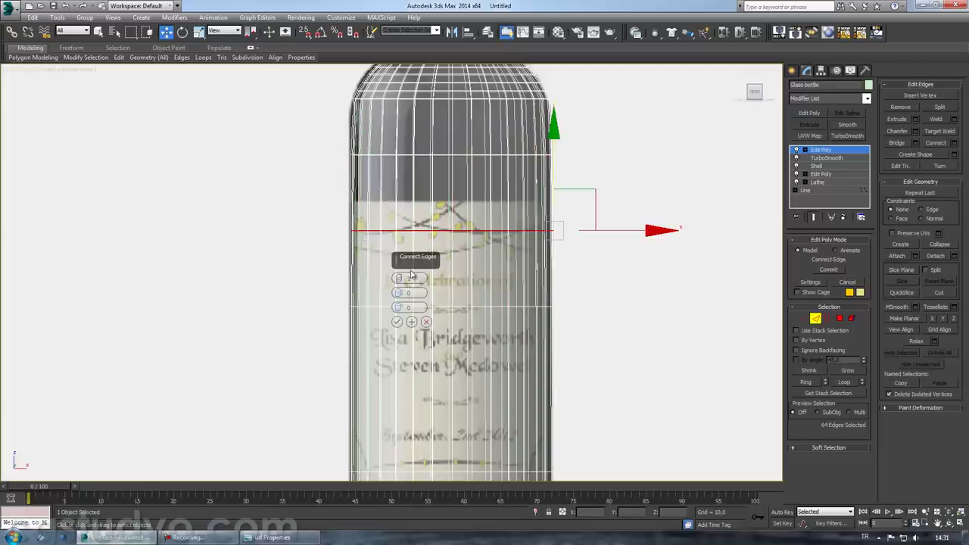
mouse_move(399, 278)
left_mouse_down()
mouse_move(403, 263)
mouse_move(406, 386)
left_mouse_up()
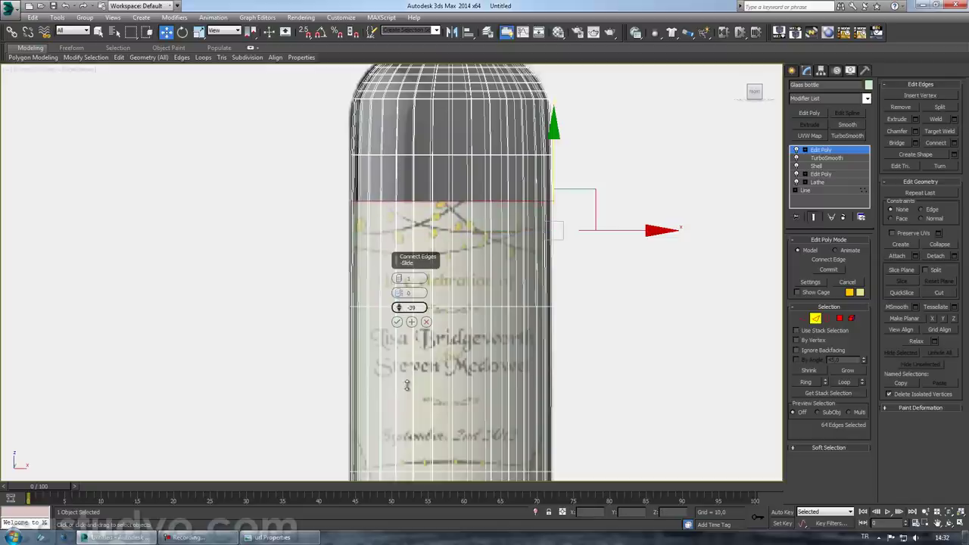
left_click(397, 322)
- Connect another edge loop slid to the label's bottom edge, then enter Polygon mode
middle_click_drag(379, 381, 331, 289)
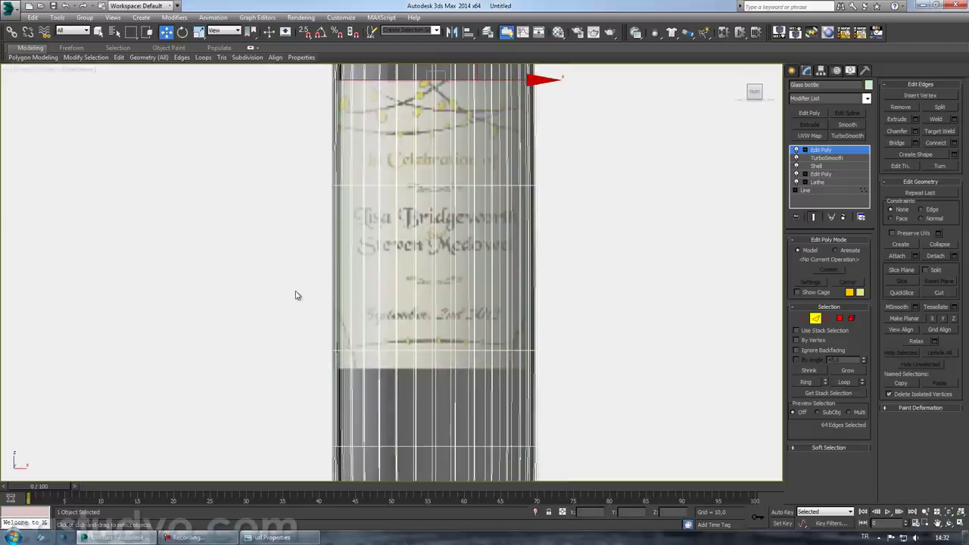
left_click_drag(295, 373, 628, 384)
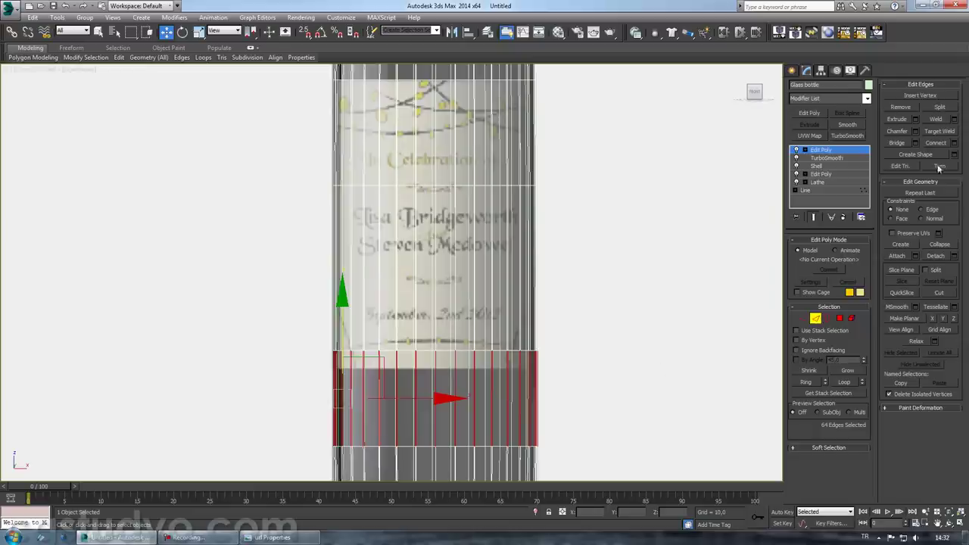
left_click(955, 144)
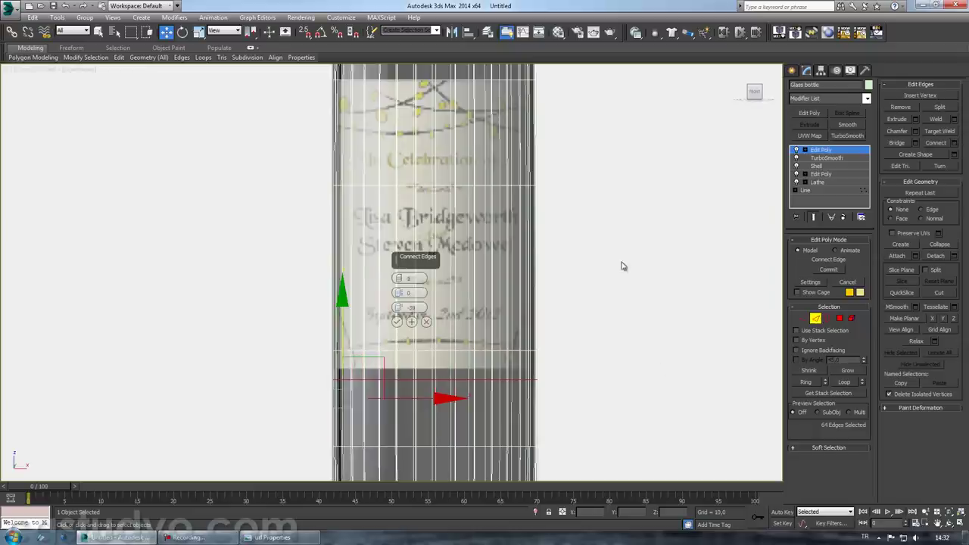
left_click_drag(399, 306, 400, 352)
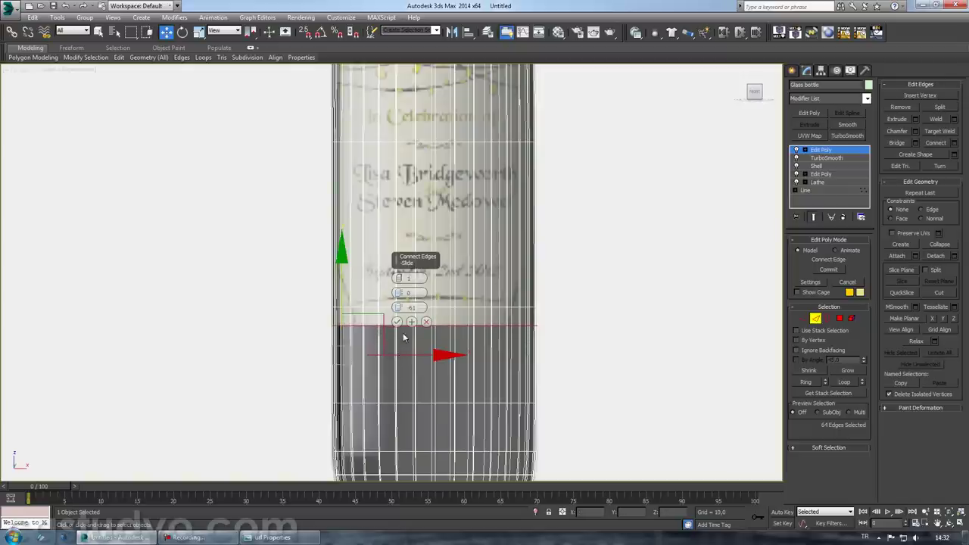
left_click(398, 322)
left_click(839, 316)
- Select the front row of label-band polygons across the full width of the bottle
scroll(372, 318, "up", 2)
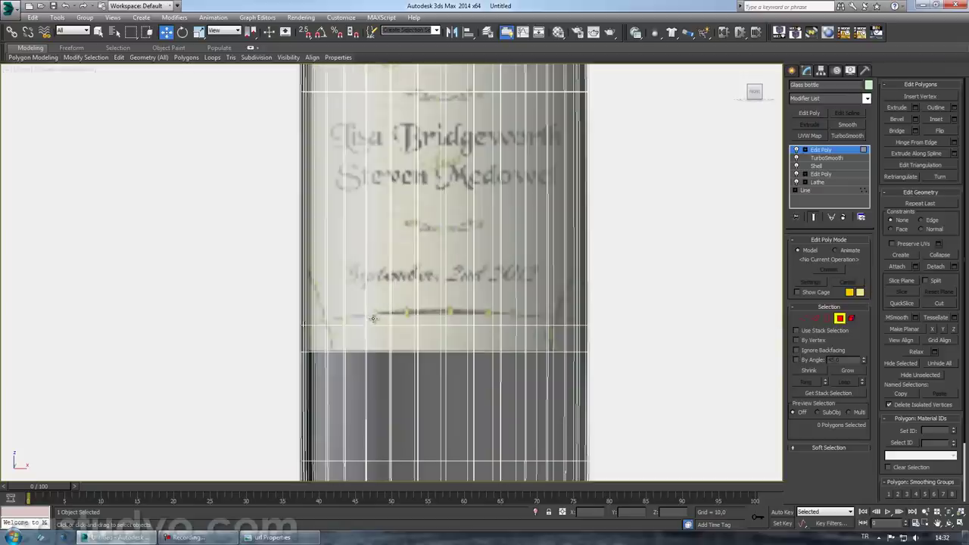
left_click(312, 341)
left_click(322, 341, "ctrl")
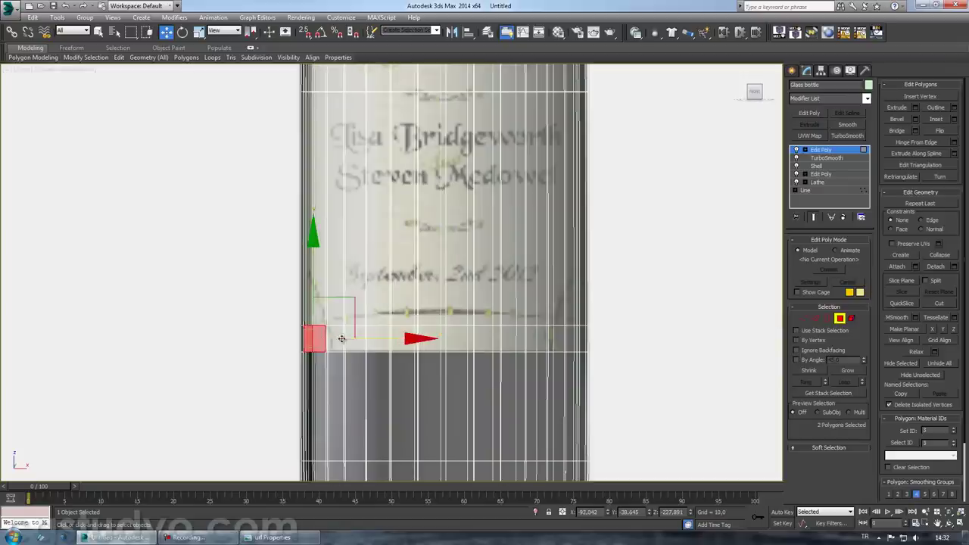
left_click(335, 340, "ctrl")
left_click(355, 340, "ctrl")
left_click(377, 340, "ctrl")
left_click(404, 340, "ctrl")
left_click(432, 340, "ctrl")
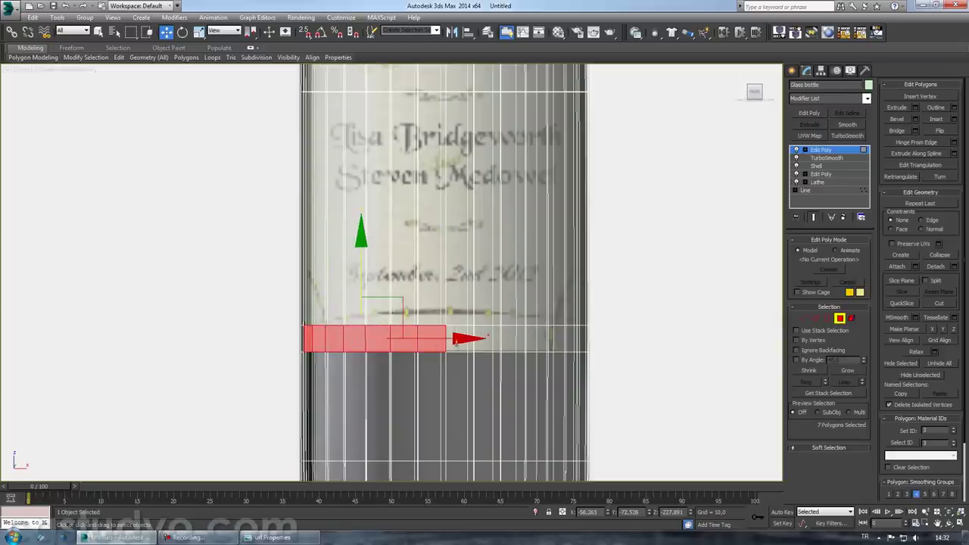
left_click(461, 342, "ctrl")
left_click(480, 345, "ctrl")
left_click(514, 340, "ctrl")
left_click(538, 340, "ctrl")
left_click(558, 340, "ctrl")
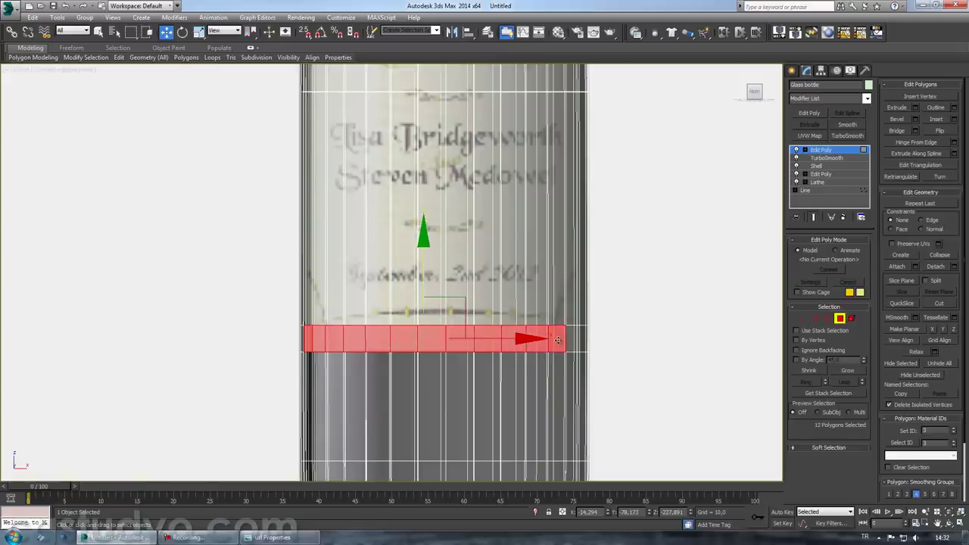
left_click(574, 340, "ctrl")
left_click(584, 341, "ctrl")
- In Left view, add the label polygon columns on the bottle's left side to the selection
mouse_move(357, 312)
middle_mouse_down("alt")
mouse_move(488, 370)
mouse_move(513, 370)
mouse_move(359, 386)
mouse_move(394, 375)
middle_mouse_up("alt")
scroll(360, 386, "down", 5)
scroll(360, 386, "down", 3)
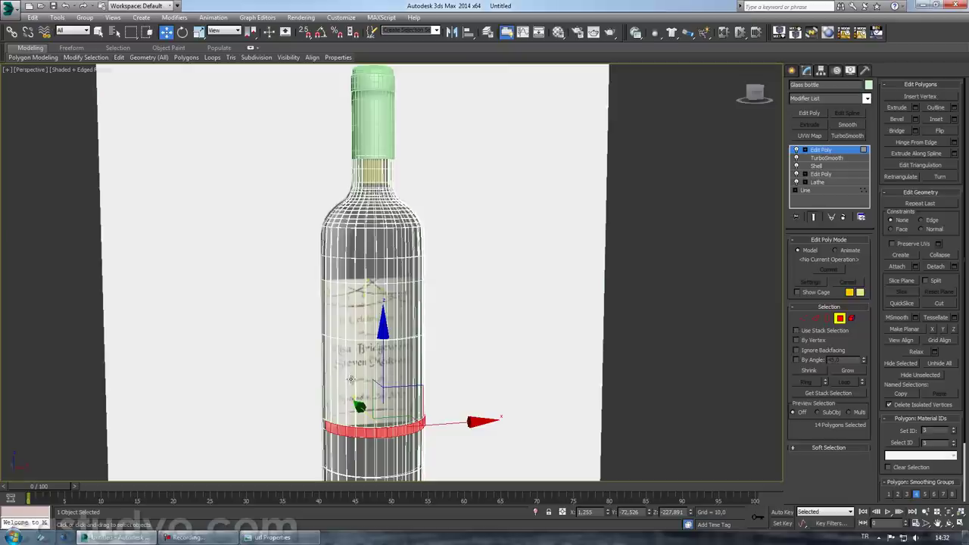
key("l")
scroll(341, 375, "down", 5)
scroll(340, 379, "up", 6)
scroll(339, 378, "up", 2)
scroll(336, 307, "down", 3)
scroll(336, 307, "up", 2)
scroll(336, 307, "up", 2)
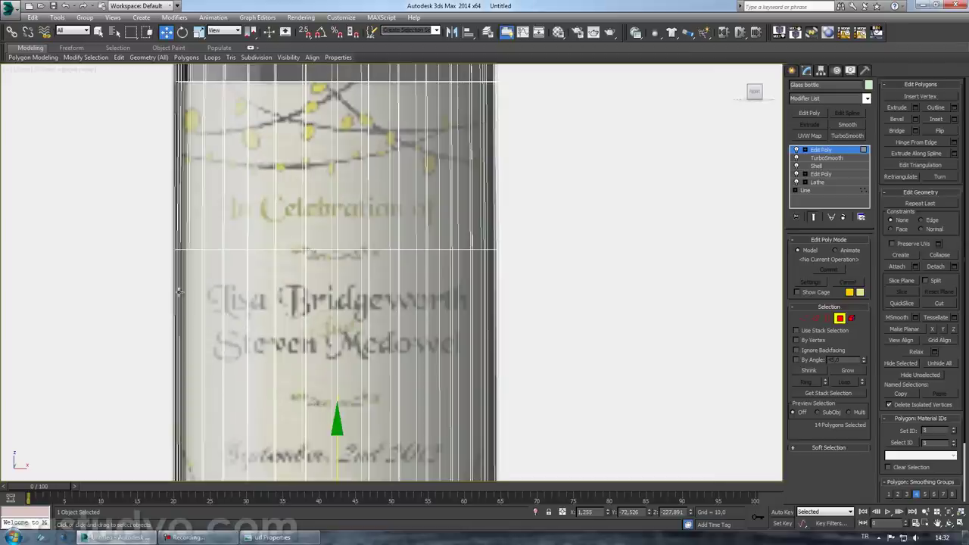
mouse_move(243, 392)
middle_mouse_down()
mouse_move(241, 271)
mouse_move(209, 324)
middle_mouse_up()
left_click(206, 292, "ctrl")
left_click(224, 286, "ctrl")
left_click(252, 284, "ctrl")
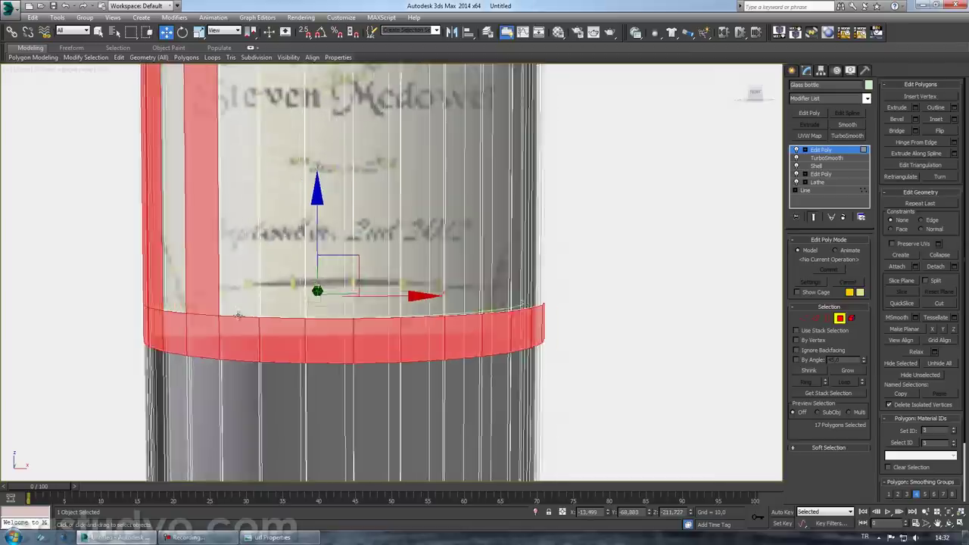
left_click(208, 324, "ctrl")
key("q")
left_click(289, 328, "ctrl")
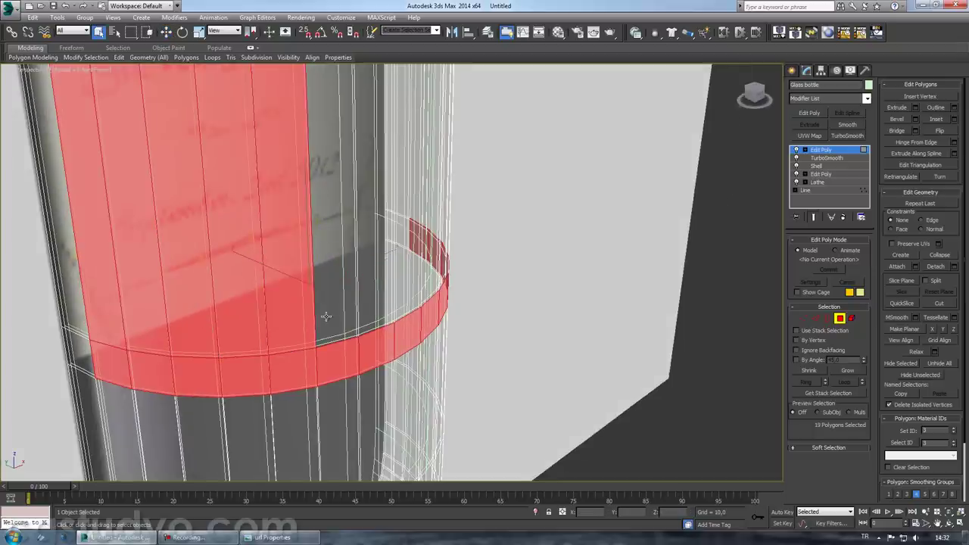
left_click(333, 318, "ctrl")
left_click(375, 305, "ctrl")
left_click(405, 292, "ctrl")
- Add the label columns further right and the left strip beside the selected band
scroll(404, 291, "down", 5)
middle_click_drag(502, 315, 428, 320, "alt")
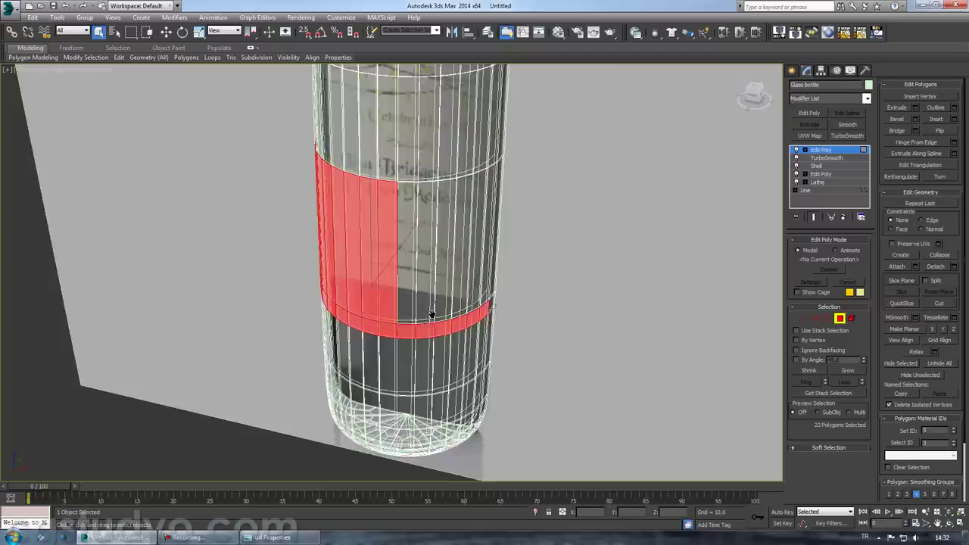
scroll(428, 320, "up", 5)
left_click(365, 247, "ctrl")
left_click(399, 216, "ctrl")
left_click(433, 193, "ctrl")
left_click(459, 184, "ctrl")
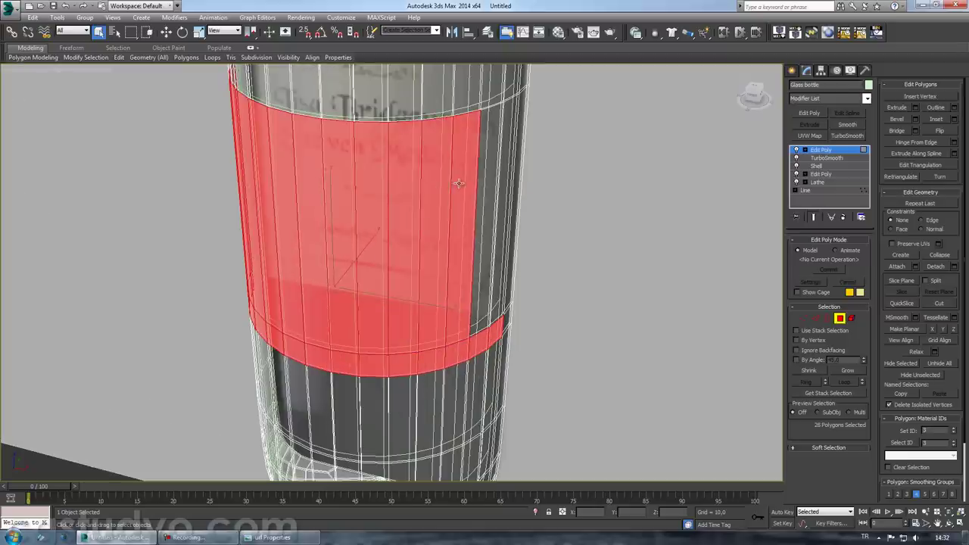
left_click(481, 174, "ctrl")
left_click(504, 164, "ctrl")
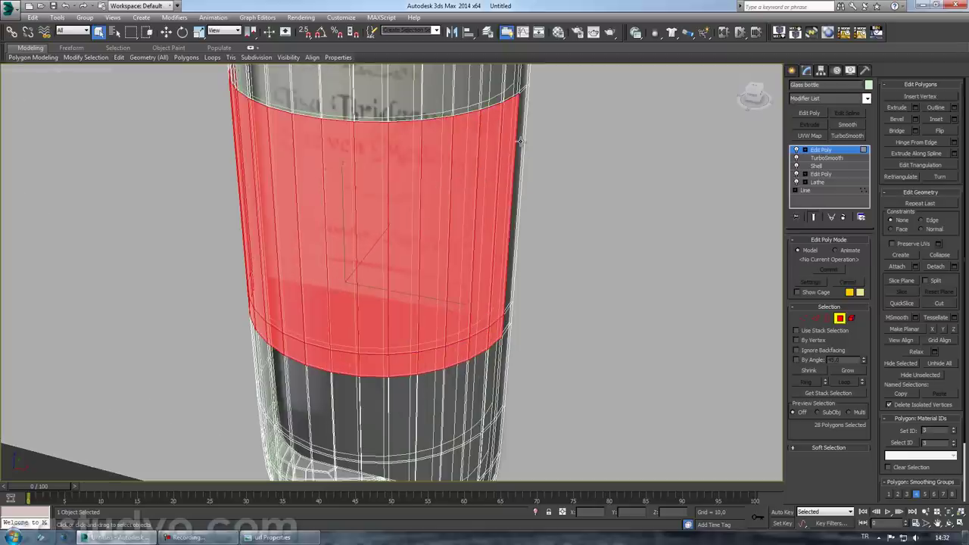
mouse_move(480, 129)
middle_mouse_down("alt")
mouse_move(457, 184)
mouse_move(492, 232)
mouse_move(526, 218)
mouse_move(303, 329)
mouse_move(219, 344)
middle_mouse_up("alt")
left_click(218, 344, "ctrl")
left_click(231, 254, "ctrl")
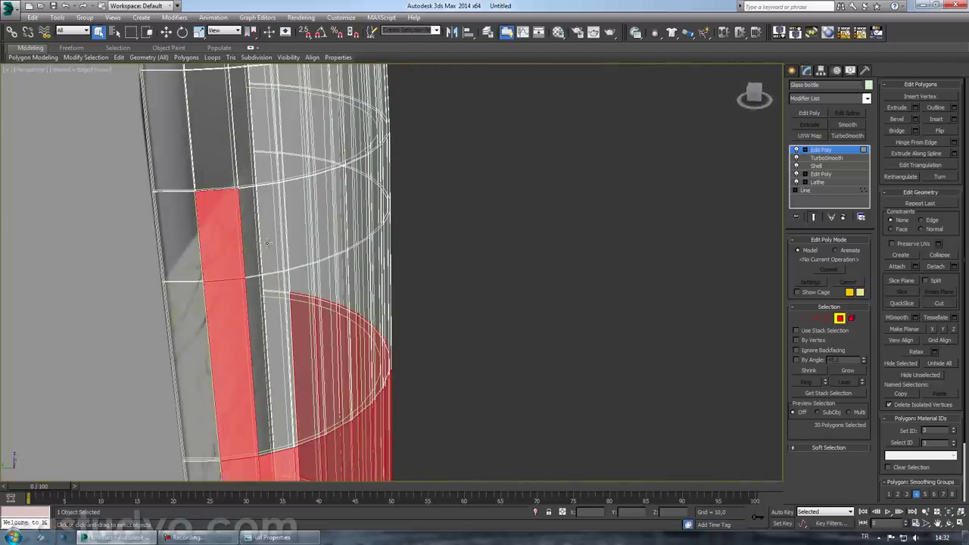
left_click(256, 227, "ctrl")
left_click(265, 356, "ctrl")
left_click(303, 356, "ctrl")
left_click(297, 227, "ctrl")
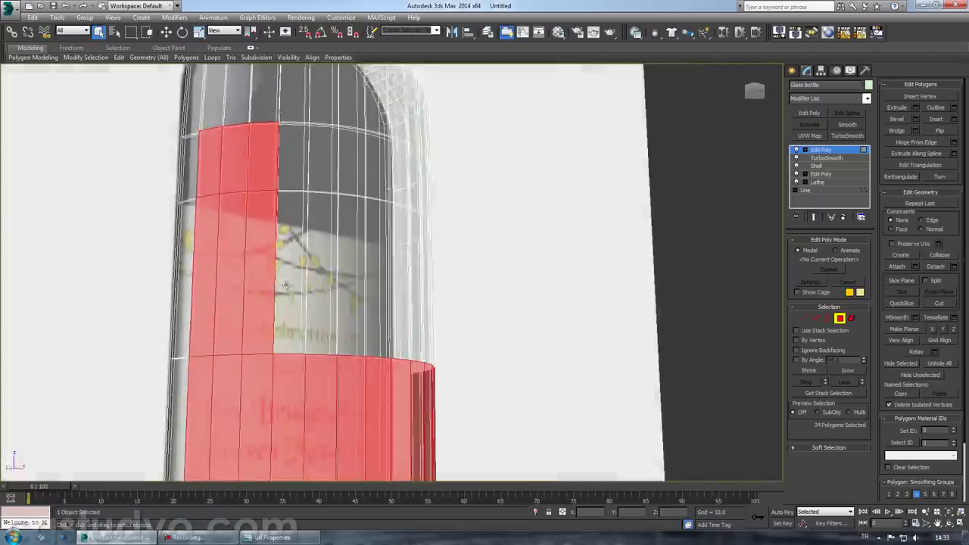
- Fix the upper-row selection and add the remaining label columns on the bottle's far side
middle_click_drag(285, 284, 215, 218, "alt")
left_click_drag(159, 165, 305, 162, "alt")
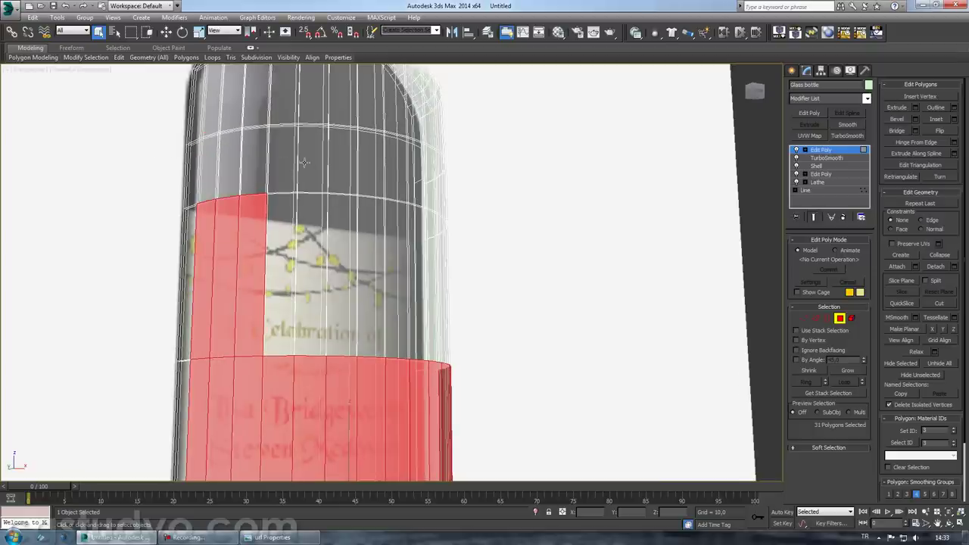
left_click(294, 256, "ctrl")
left_click(314, 254, "ctrl")
left_click(396, 270, "ctrl")
left_click(414, 276, "ctrl")
middle_click_drag(414, 276, 391, 336, "alt")
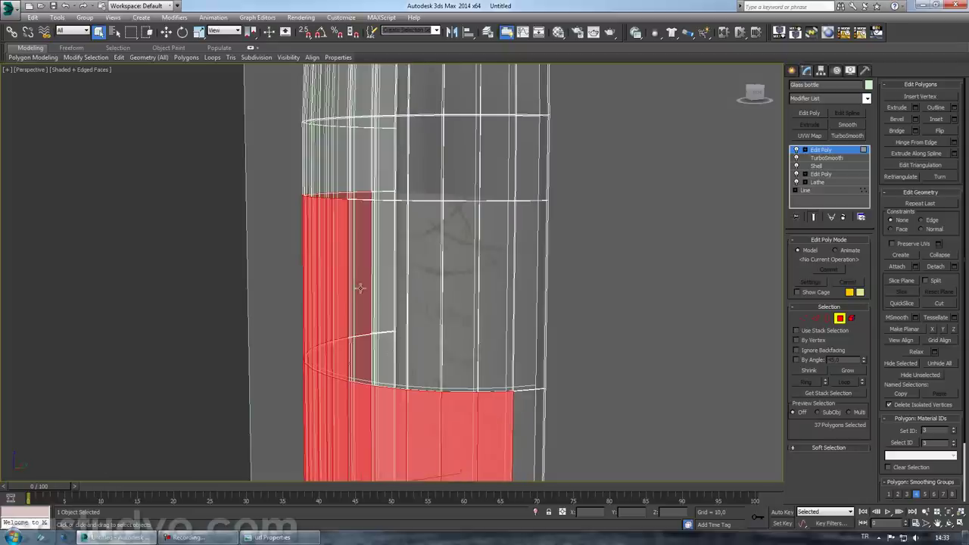
left_click(361, 286, "ctrl")
left_click(391, 285, "ctrl")
left_click(425, 283, "ctrl")
left_click(460, 282, "ctrl")
left_click(494, 285, "ctrl")
scroll(514, 343, "up", 2)
scroll(567, 337, "down", 8)
scroll(562, 371, "up", 6)
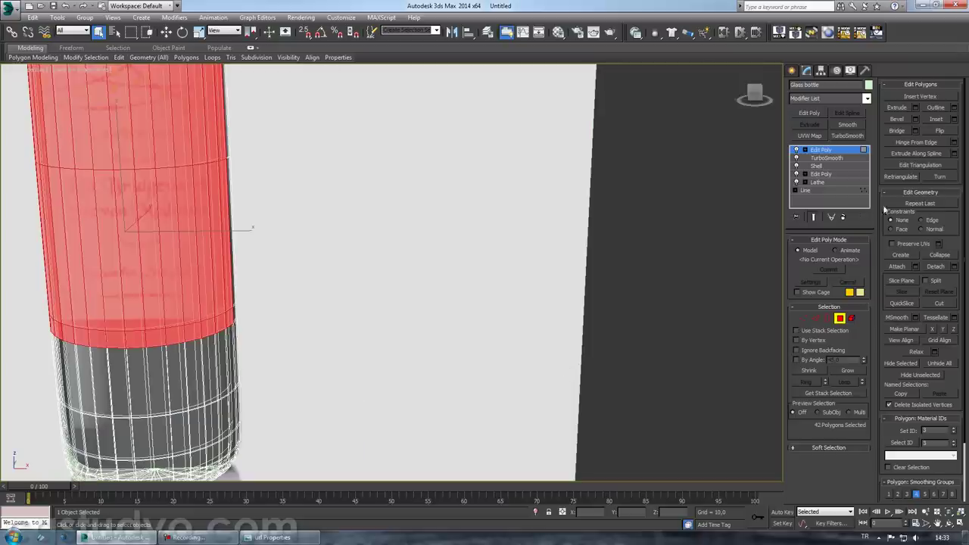
left_click(946, 267)
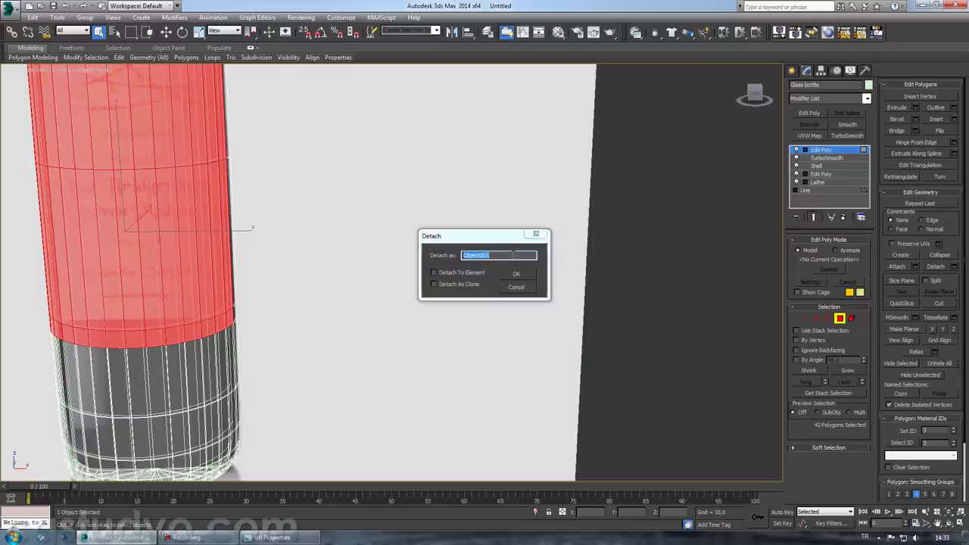
- Detach the selected label polygons as a new object named Logo
type("Logo")
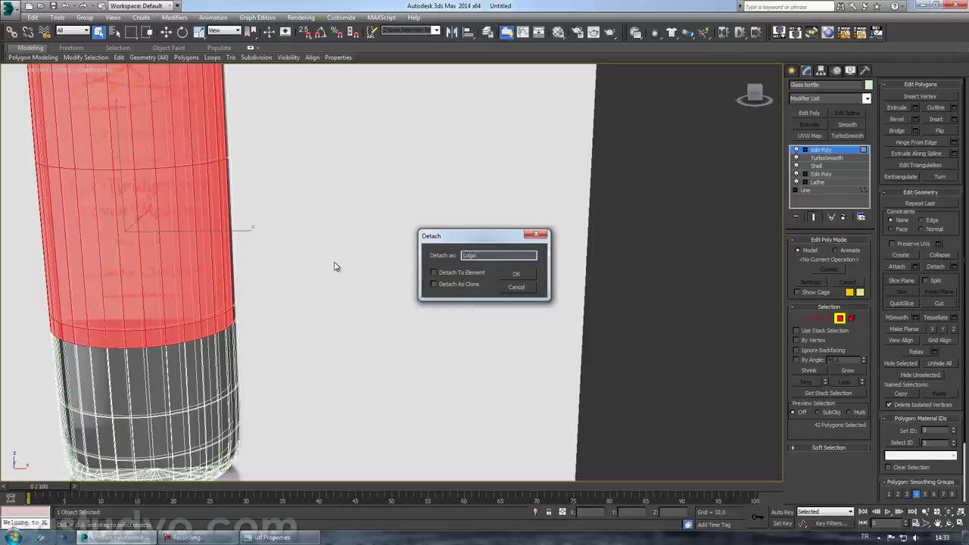
key("Return")
left_click(836, 151)
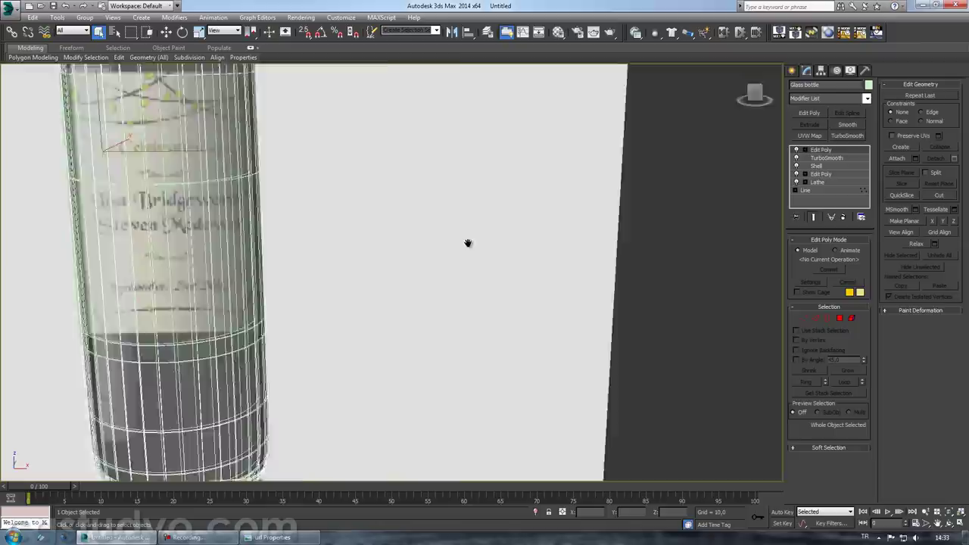
middle_click_drag(467, 242, 706, 325)
- Hide the label texture in the viewport from the Material Editor
left_click(558, 33)
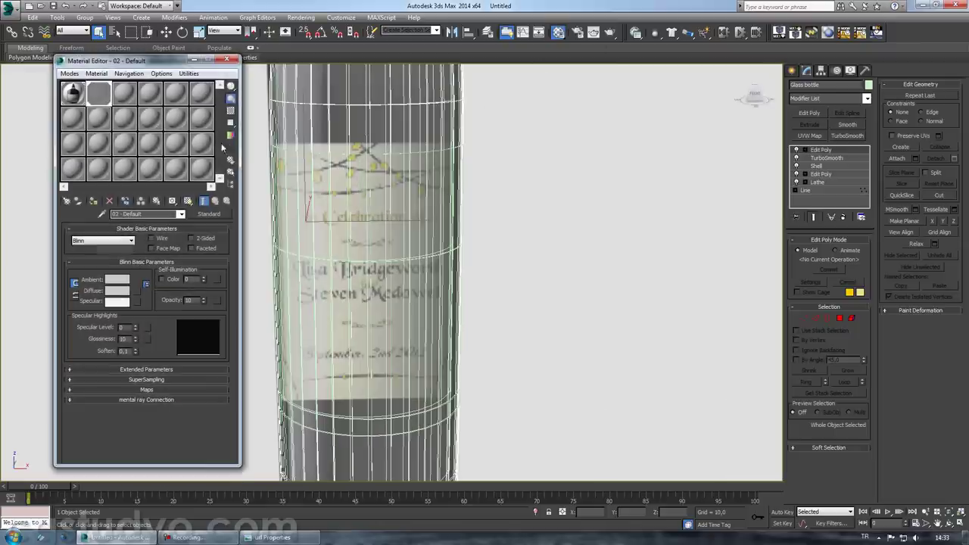
left_click(189, 202)
left_click(230, 64)
mouse_move(367, 339)
middle_mouse_down()
mouse_move(378, 240)
mouse_move(434, 270)
mouse_move(415, 285)
mouse_move(430, 318)
middle_mouse_up()
- Give the Logo object a Shell modifier with Outer Amount 0.86, removing a stray Skew
left_click(378, 241)
left_click(859, 99)
scroll(827, 225, "down", 3)
left_click(827, 227)
middle_click_drag(390, 213, 394, 250, "alt")
left_click(842, 216)
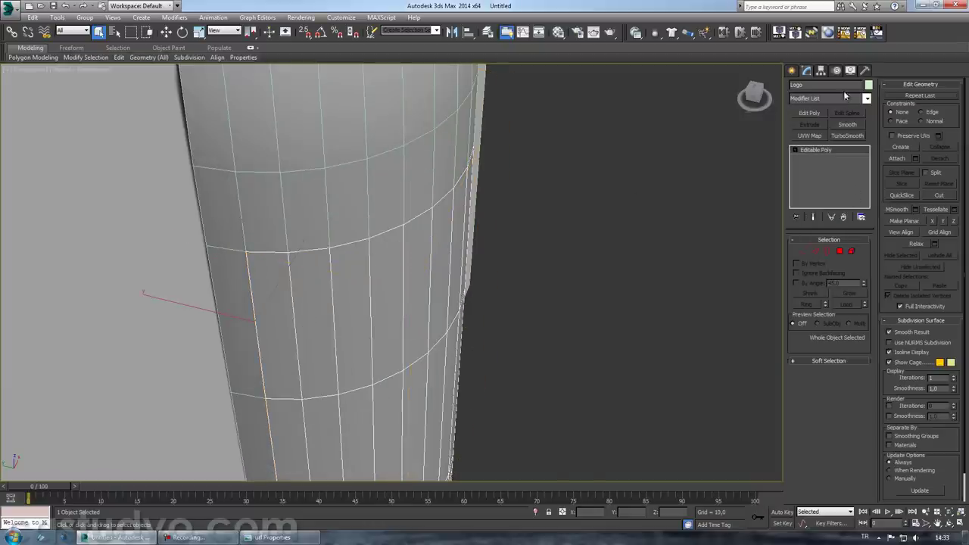
left_click(841, 96)
scroll(825, 246, "down", 5)
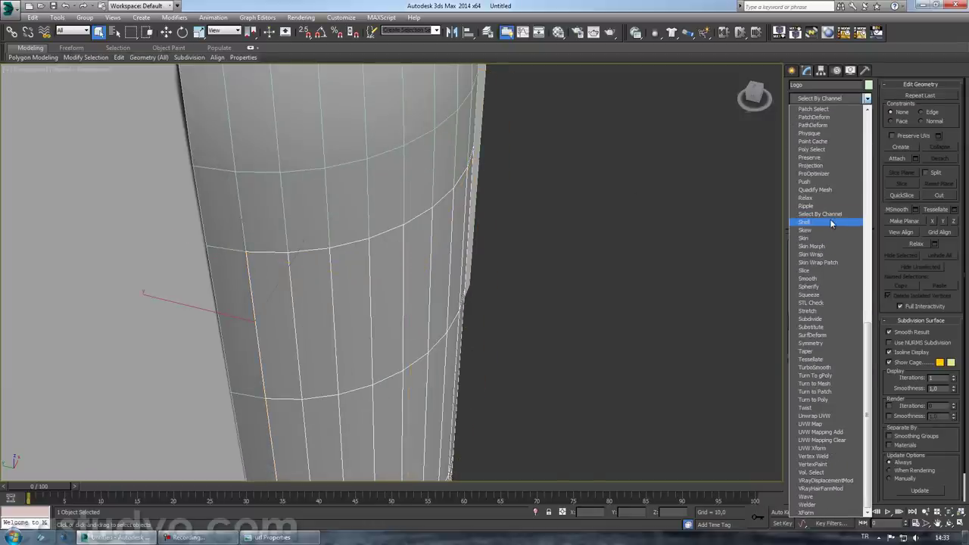
left_click(833, 222)
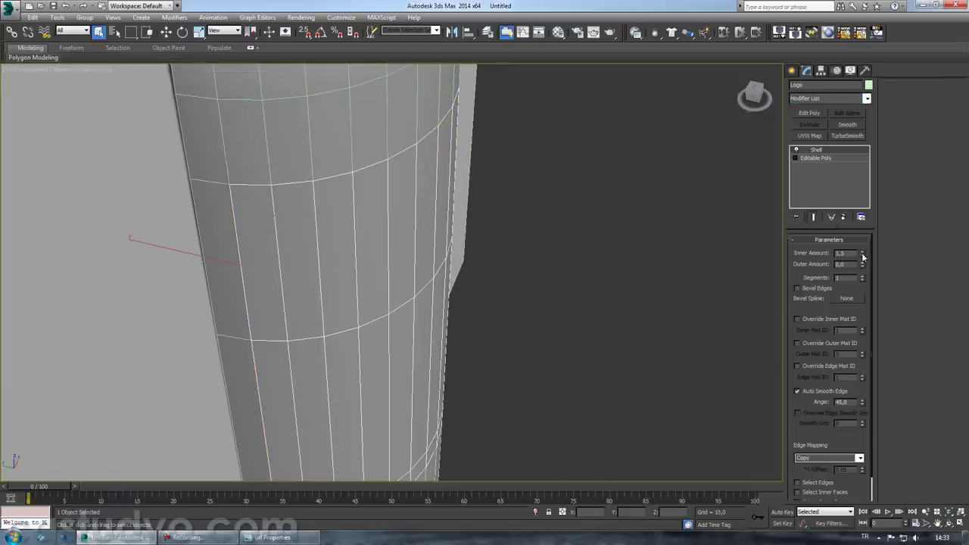
left_click_drag(860, 264, 870, 218)
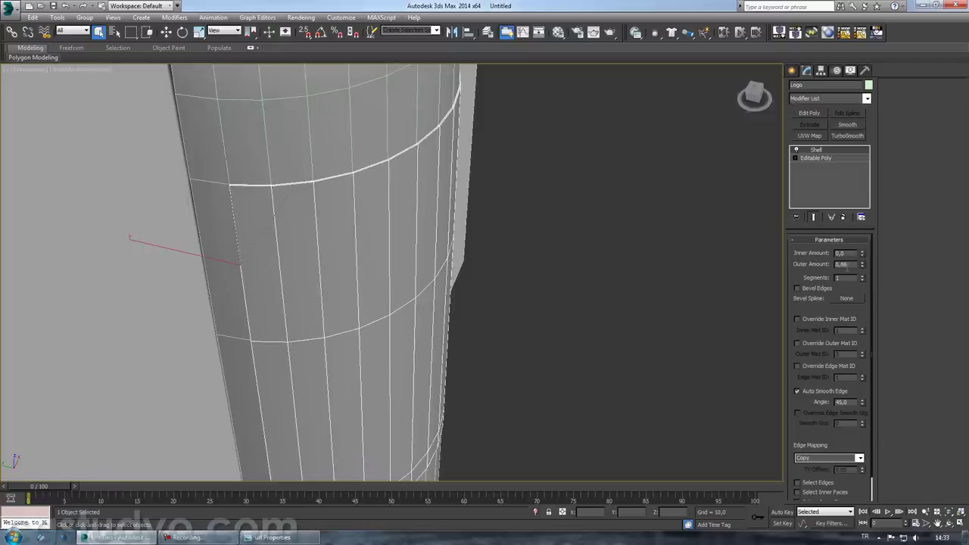
double_click(847, 264)
left_click(616, 335)
mouse_move(616, 334)
middle_mouse_down("alt")
mouse_move(363, 249)
mouse_move(394, 307)
mouse_move(431, 186)
mouse_move(572, 298)
middle_mouse_up("alt")
scroll(363, 248, "down", 5)
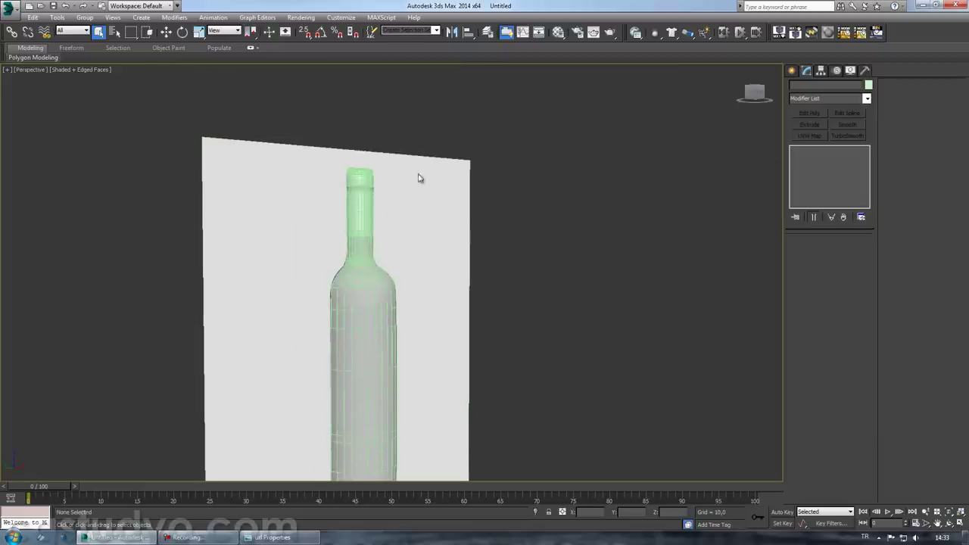
- Unfreeze all objects and delete the backdrop plane
left_click(792, 70)
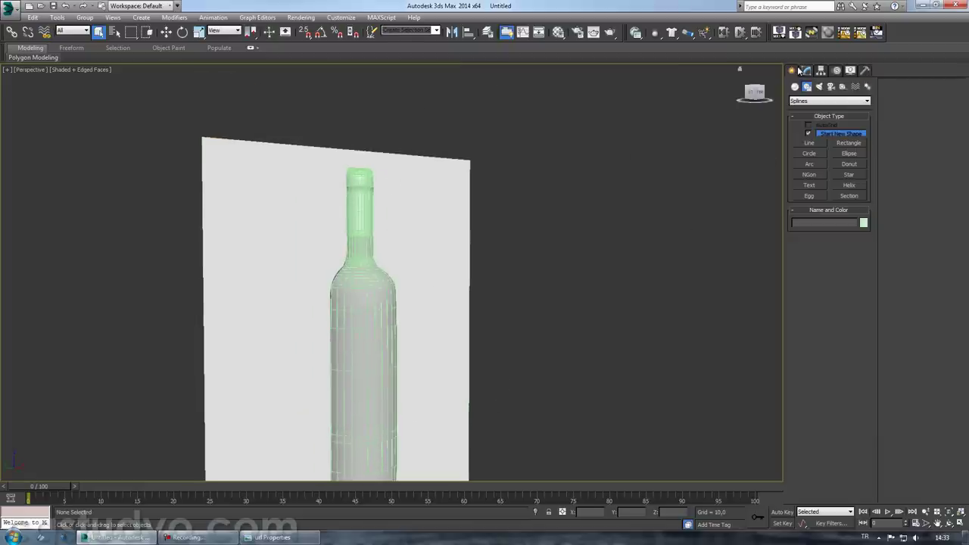
right_click(556, 227)
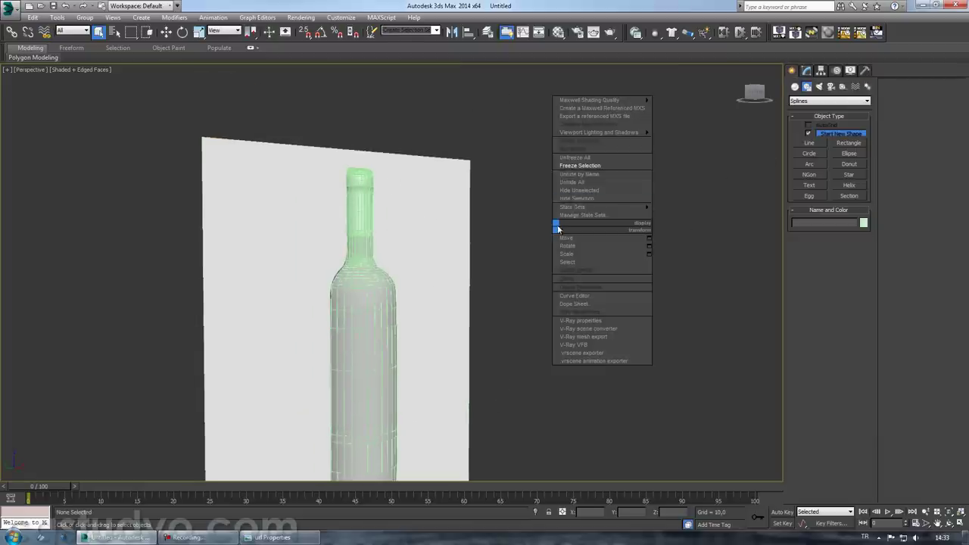
left_click(566, 157)
left_click(405, 202)
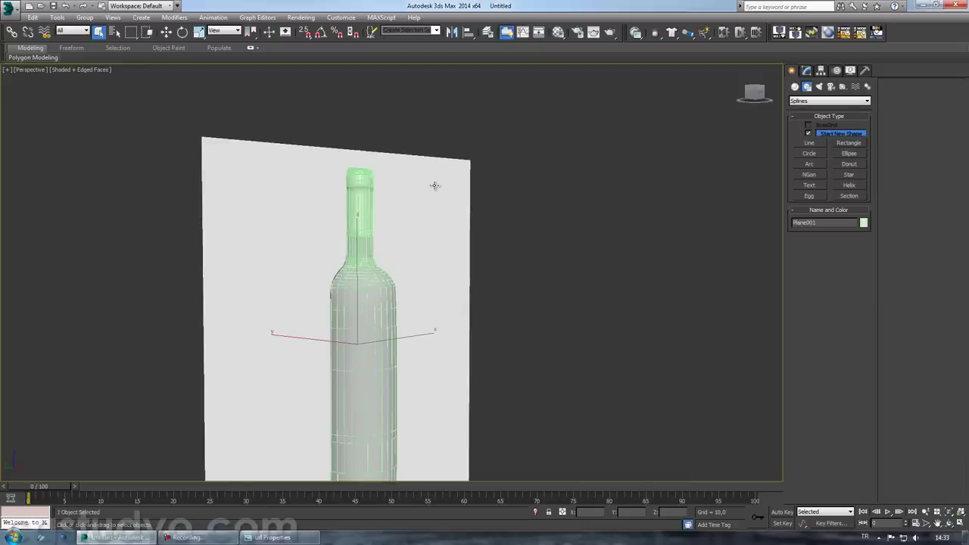
key("Delete")
- Turn off edged faces with F4 and select the glass bottle
middle_click_drag(460, 293, 368, 353, "alt")
key("F4")
scroll(424, 250, "up", 5)
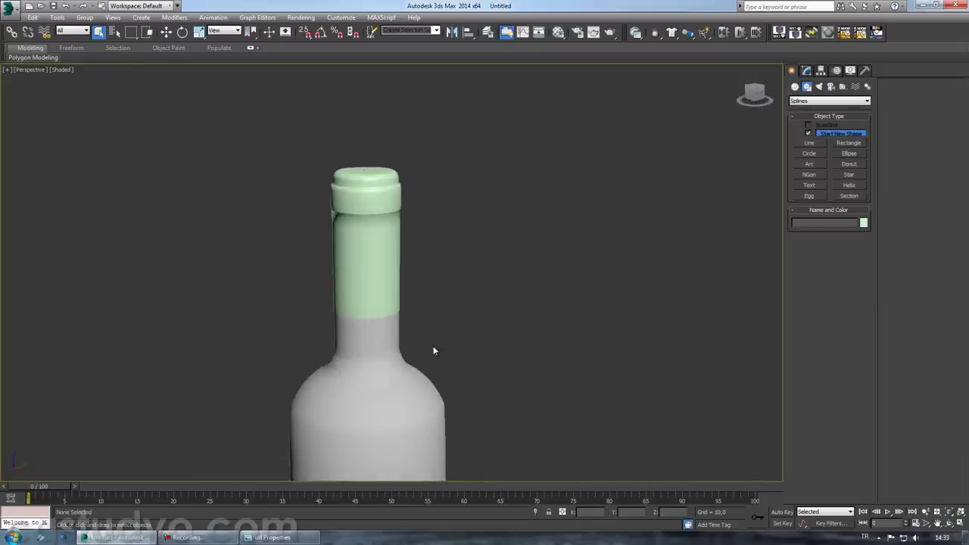
left_click(363, 370)
middle_click_drag(406, 403, 404, 254)
left_click(558, 32)
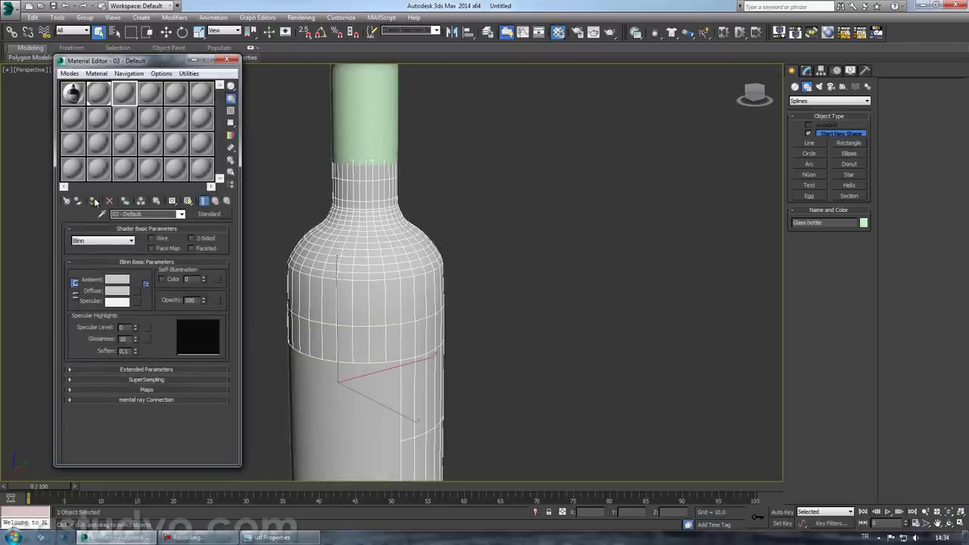
- Give the Logo label a fresh material with a pink ambient colour, named Logo
type("Wine")
key("Return")
type("glass")
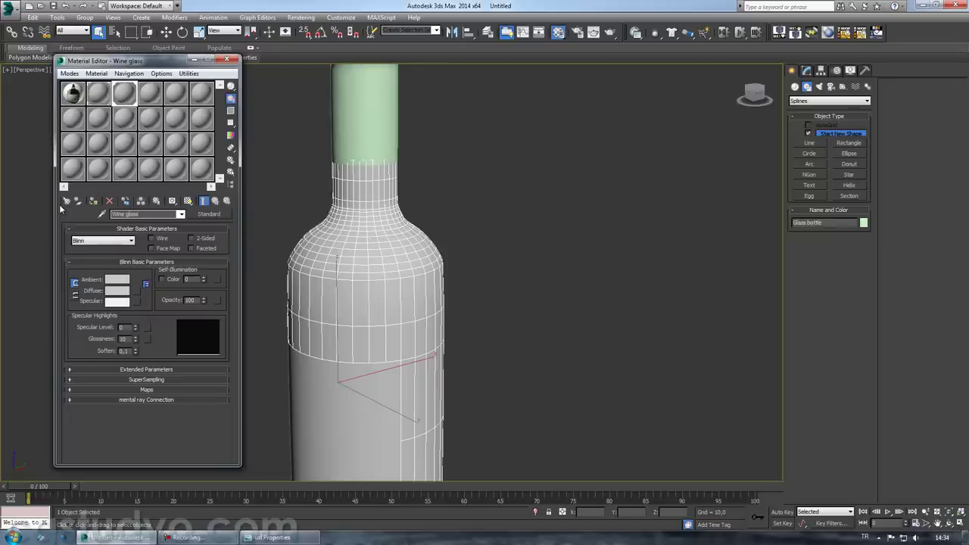
middle_click_drag(401, 420, 439, 291)
left_click(385, 308)
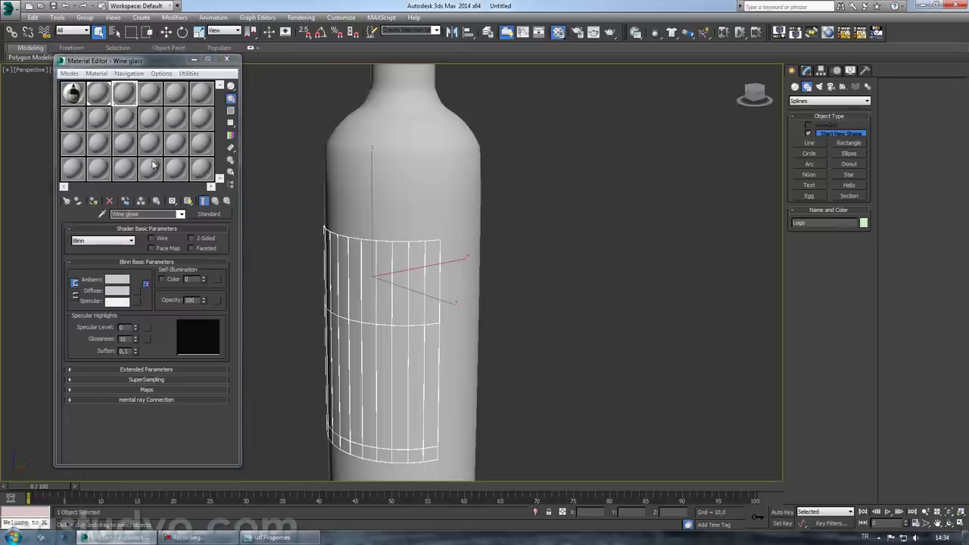
left_click(145, 97)
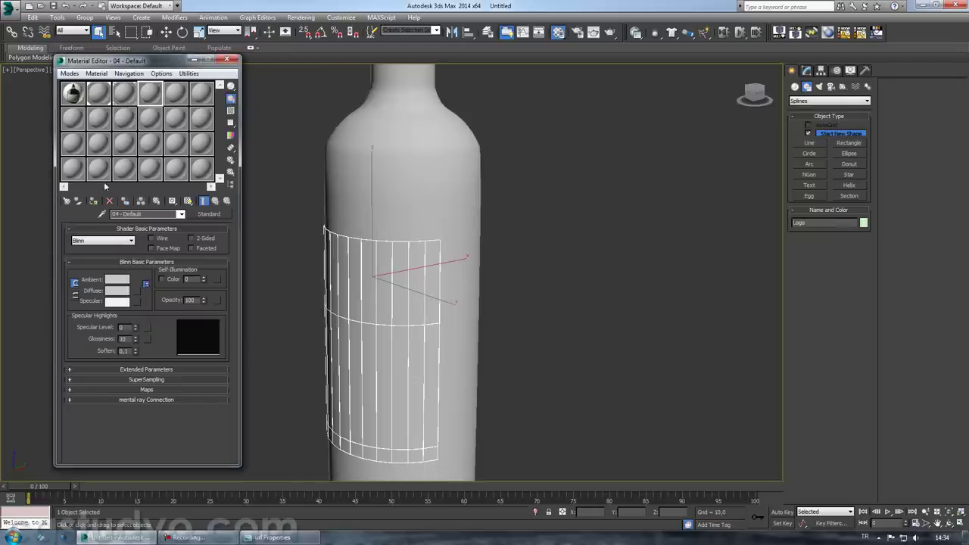
left_click(118, 279)
left_click(366, 104)
left_click(370, 149)
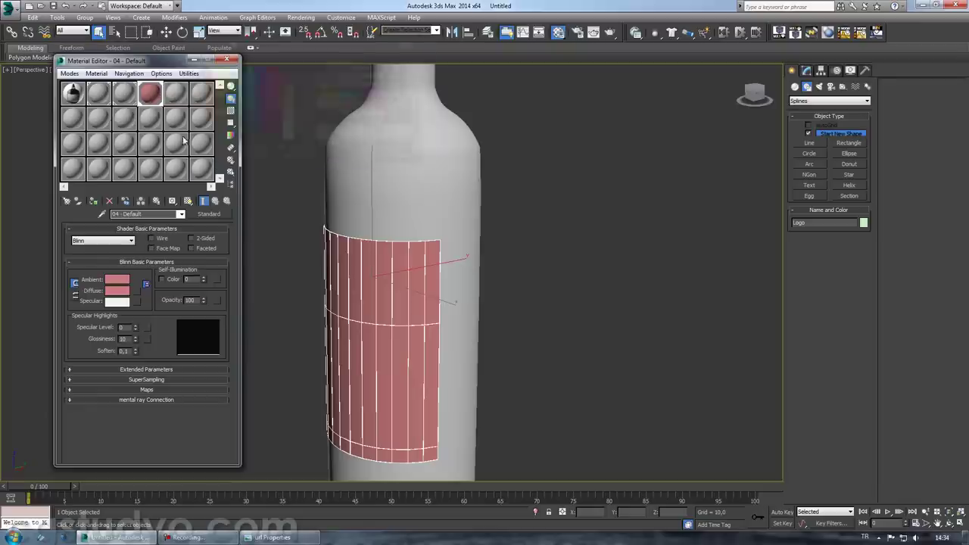
type("Logo")
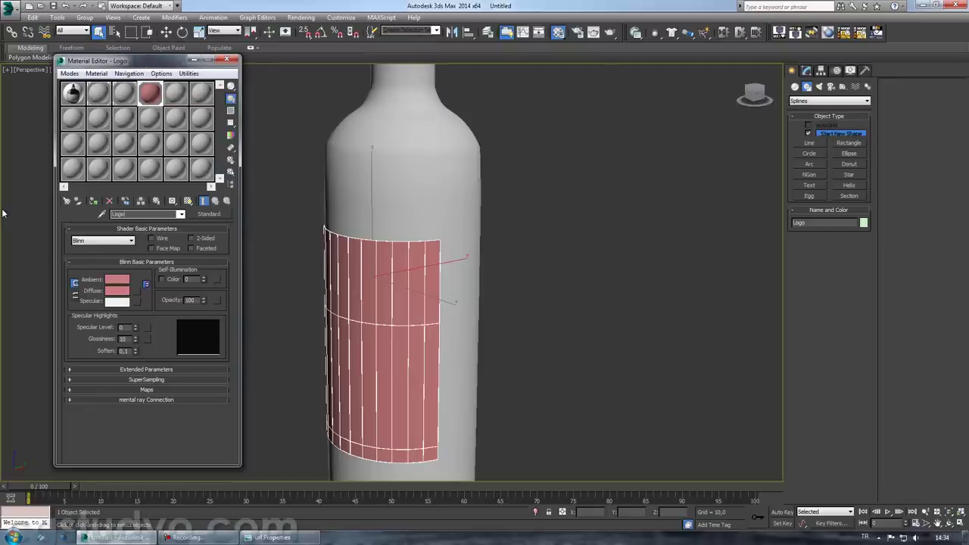
- Assign a new material to the bottle cap and set its ambient colour to purple
middle_click_drag(285, 176, 288, 320)
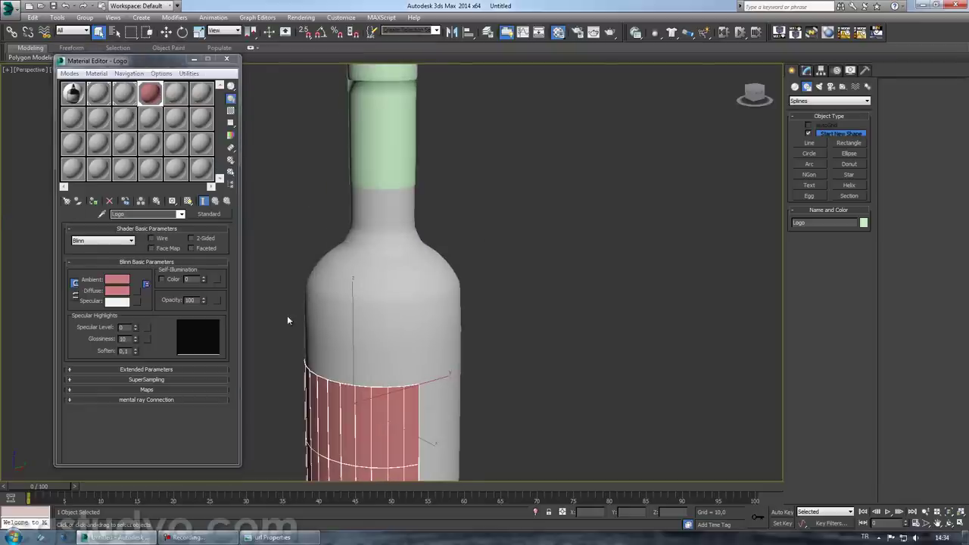
left_click(176, 94)
left_click(382, 129)
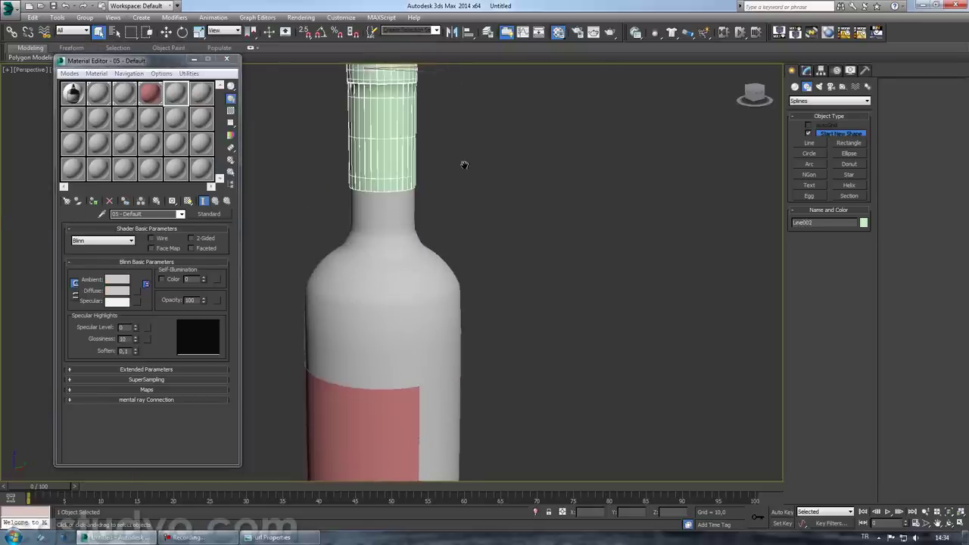
middle_click_drag(461, 164, 465, 198)
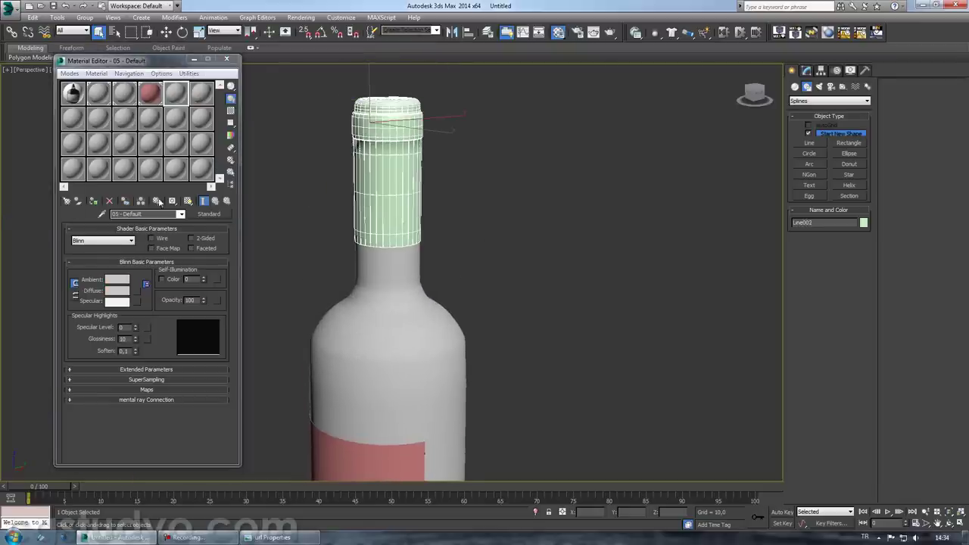
left_click(224, 214)
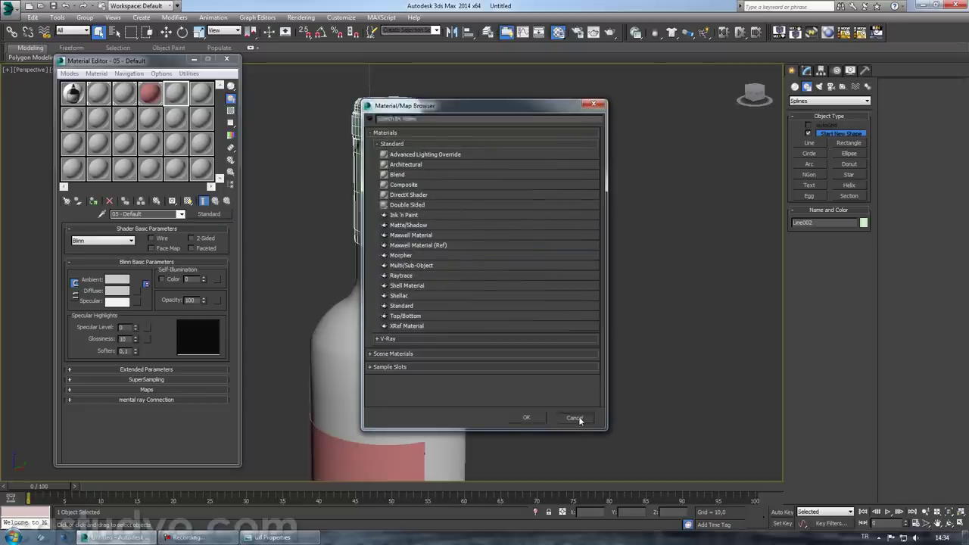
left_click(598, 356)
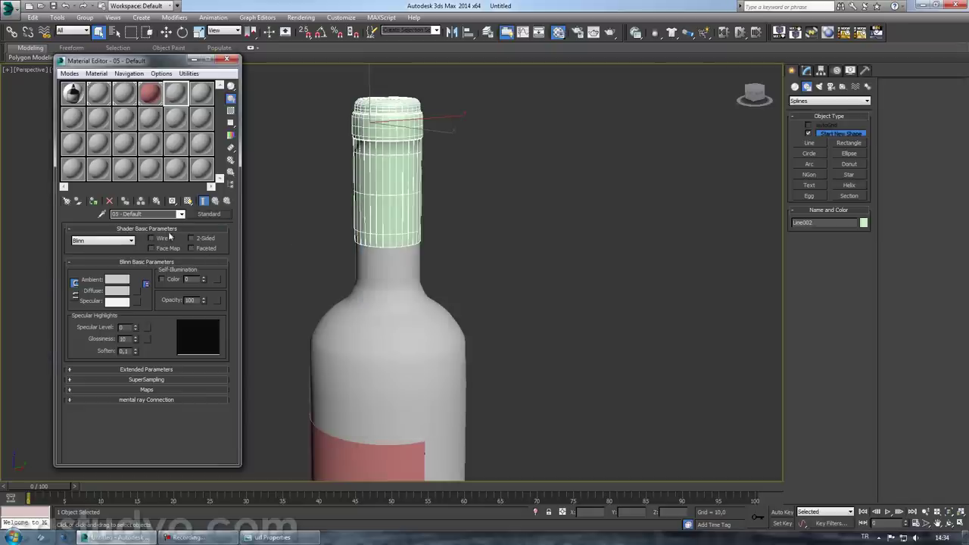
left_click(99, 206)
left_click(117, 279)
mouse_move(353, 95)
left_mouse_down()
mouse_move(365, 95)
mouse_move(372, 113)
mouse_move(351, 104)
left_mouse_up()
left_click(365, 104)
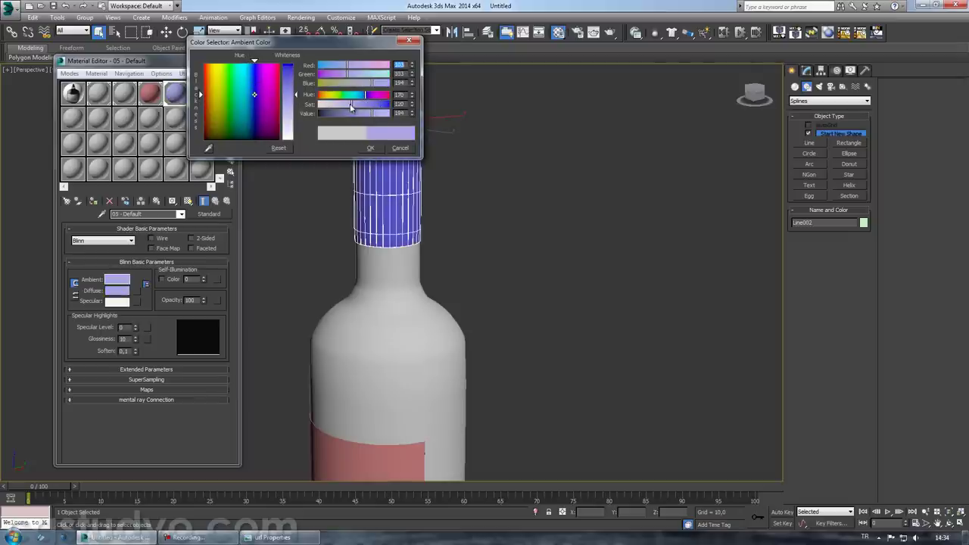
left_click(370, 150)
- Rename the cap's purple material to Wine and reselect the cap
middle_click_drag(292, 218, 310, 165)
key("F3")
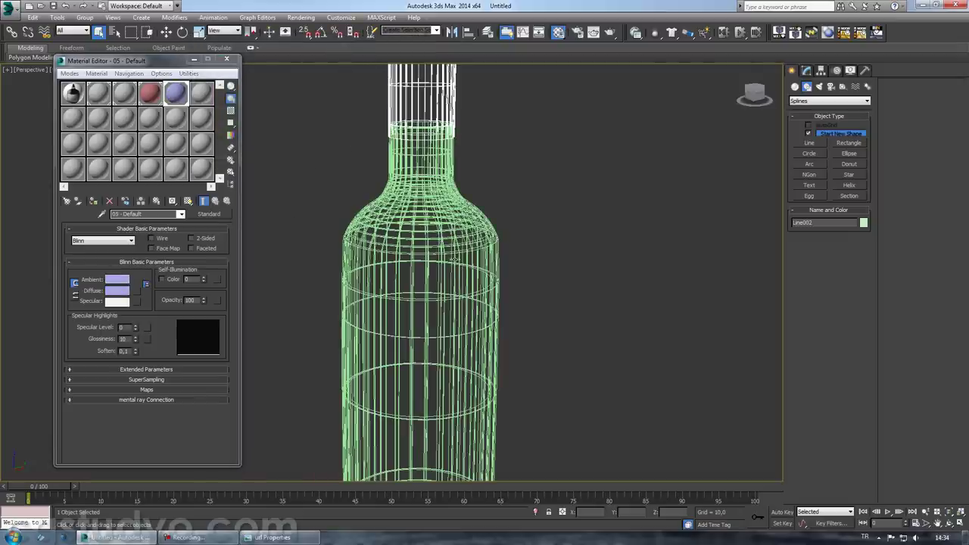
left_click(441, 283)
key("F3")
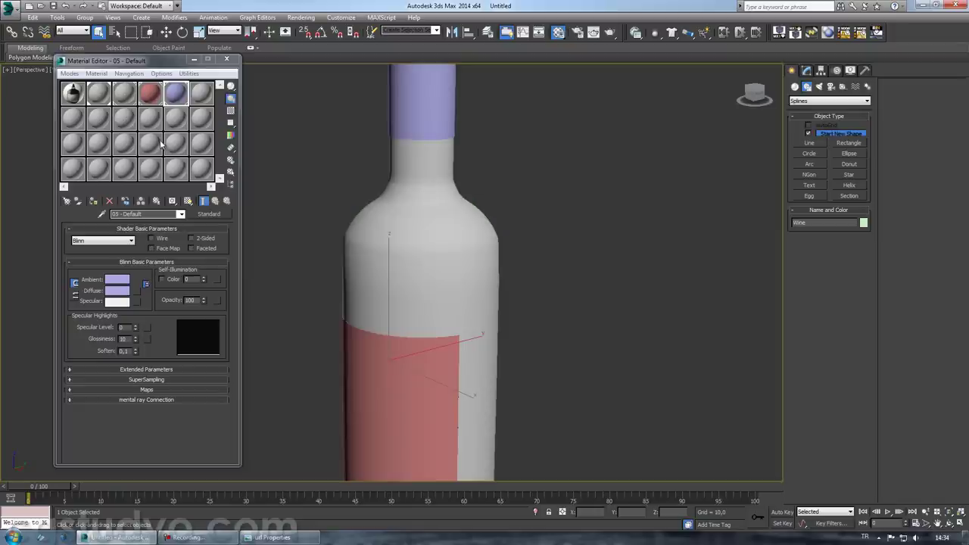
left_click(57, 206)
type("Wine")
key("Return")
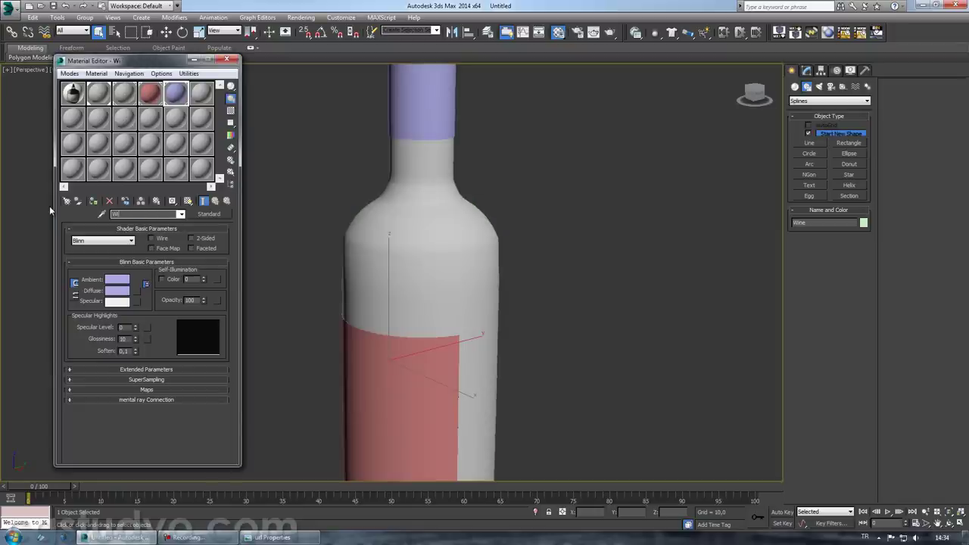
middle_click_drag(395, 204, 395, 336)
left_click(422, 168)
scroll(533, 250, "up", 5)
mouse_move(531, 266)
middle_mouse_down()
mouse_move(488, 237)
mouse_move(525, 227)
middle_mouse_up()
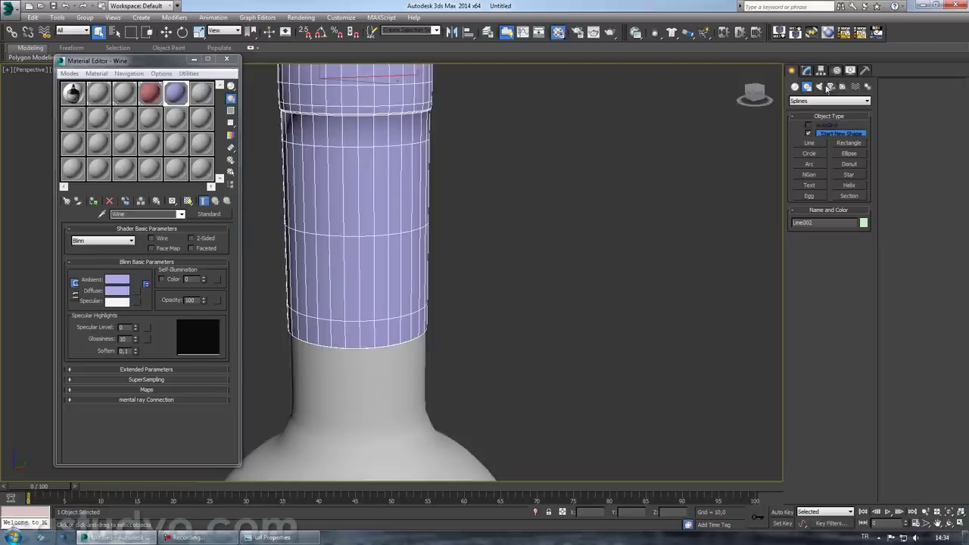
left_click(807, 70)
- Add an Edit Poly modifier to the purple cap and work on its edges in the front view
left_click(811, 114)
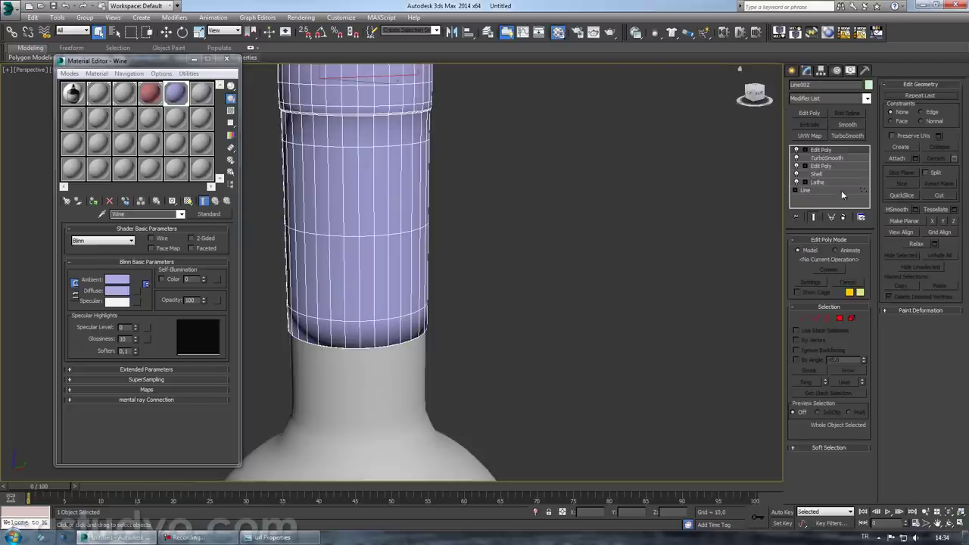
left_click(816, 318)
key("f")
middle_click_drag(427, 296, 459, 256)
key("F3")
key("F3")
- Select the full edge loop near the cap's bottom
left_click_drag(409, 359, 576, 352)
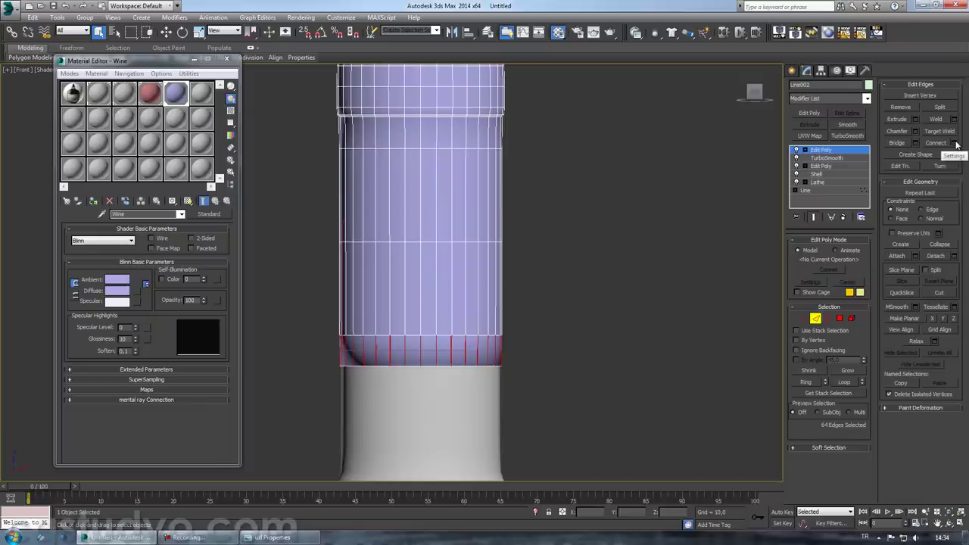
left_click(666, 266)
scroll(666, 265, "up", 3)
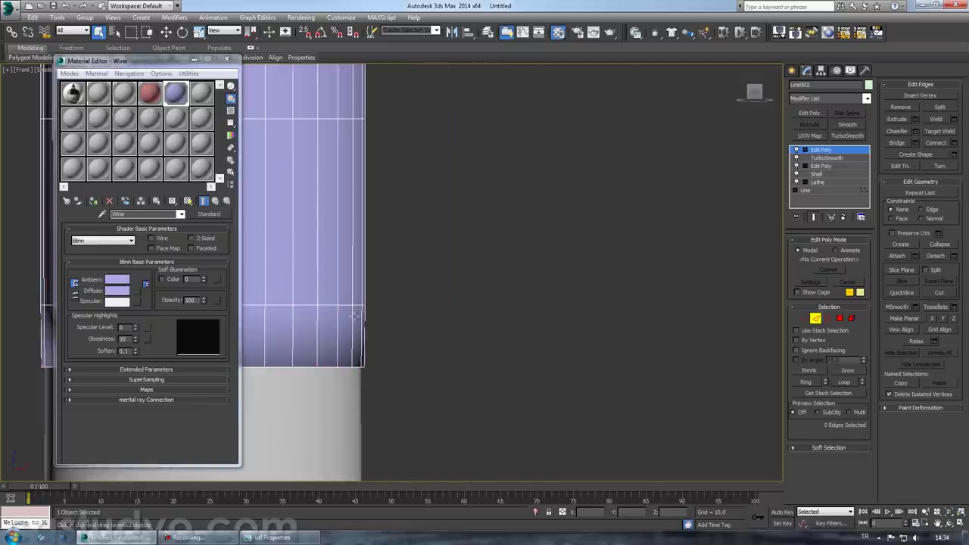
middle_click_drag(356, 333, 411, 309)
key("F3")
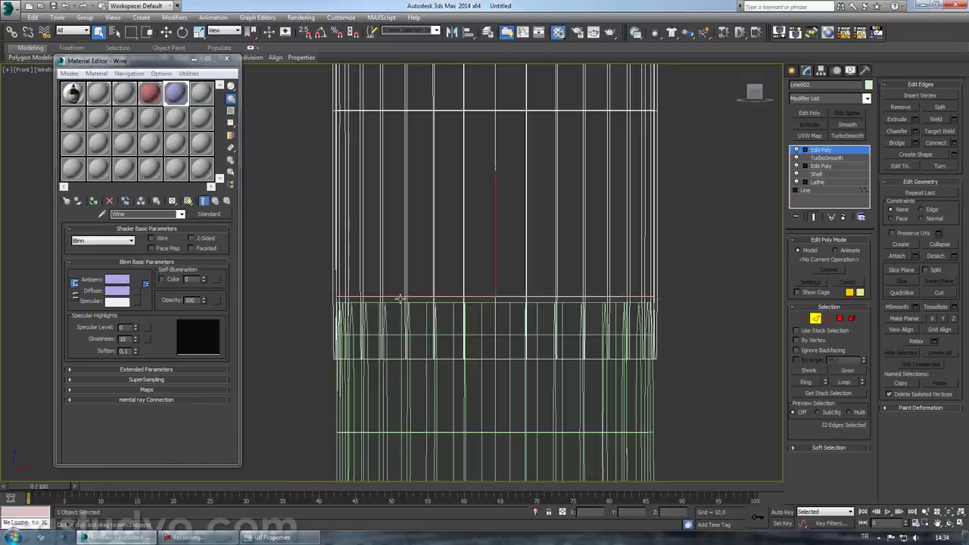
left_click(394, 292)
key("F3")
left_click(845, 383)
- Move the edge loop down near the rim, chamfer it by 1.0, then select the bottom face band
key("w")
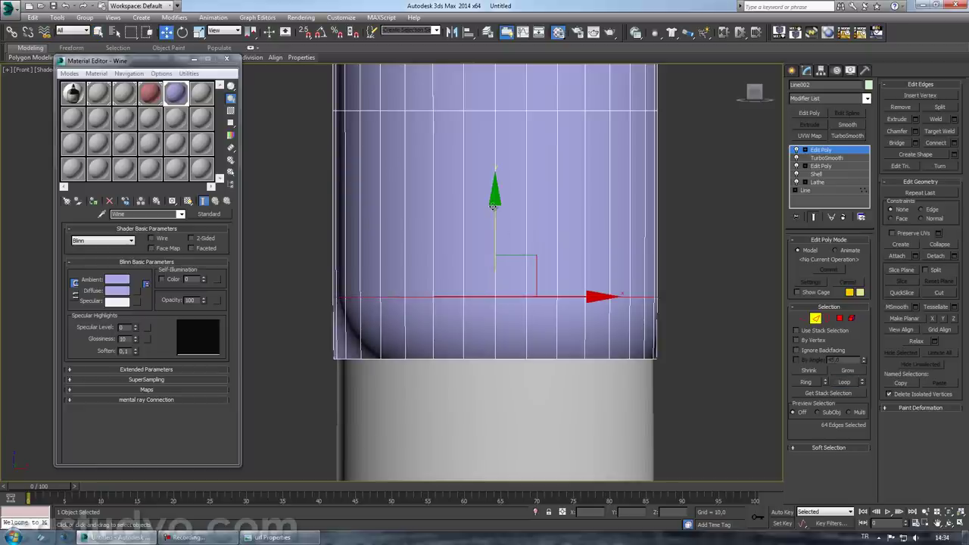
left_click_drag(494, 200, 491, 243)
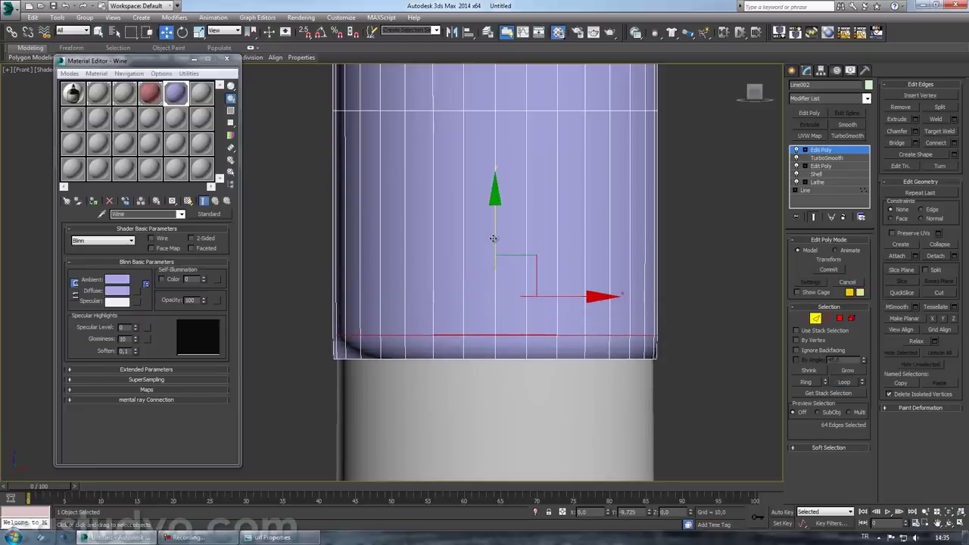
left_click_drag(492, 243, 492, 238)
left_click(915, 130)
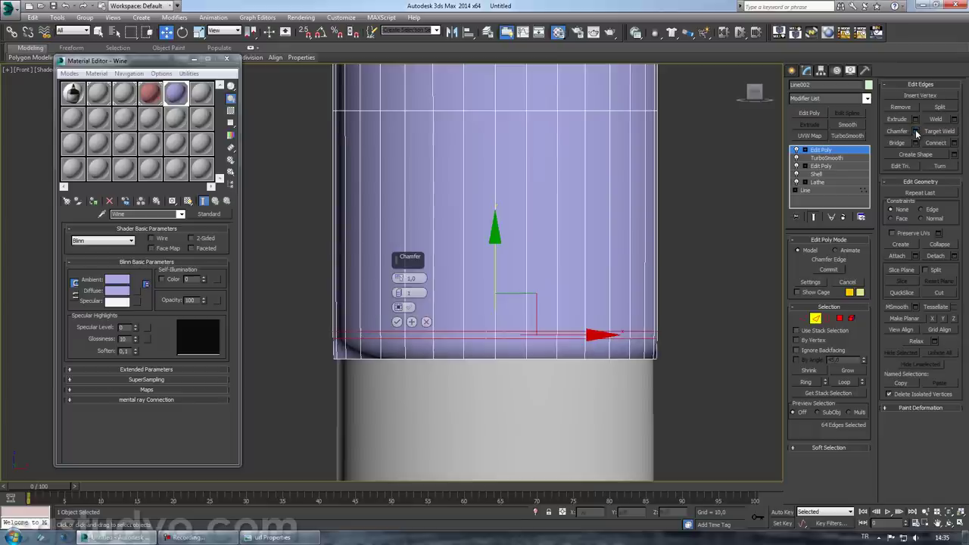
left_click(395, 322)
left_click(840, 317)
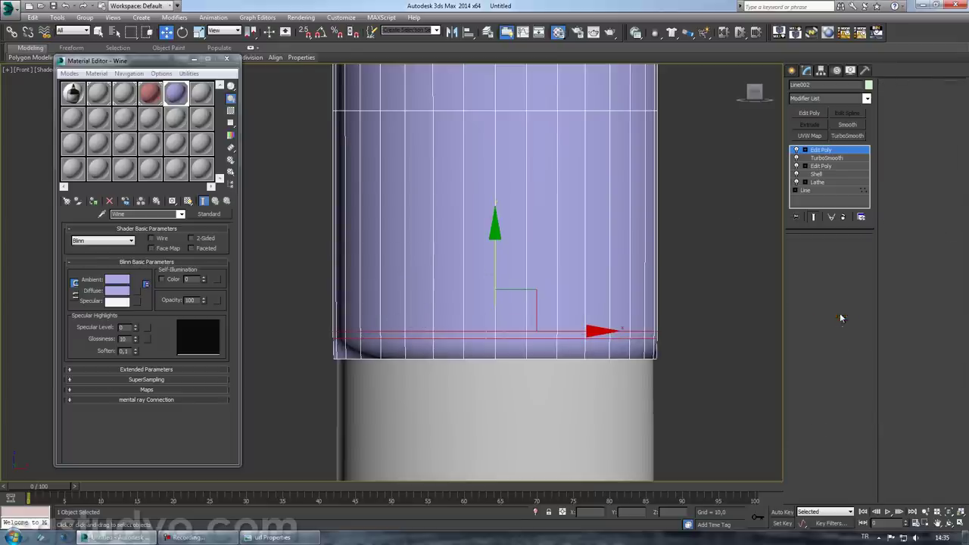
left_click_drag(323, 339, 666, 335)
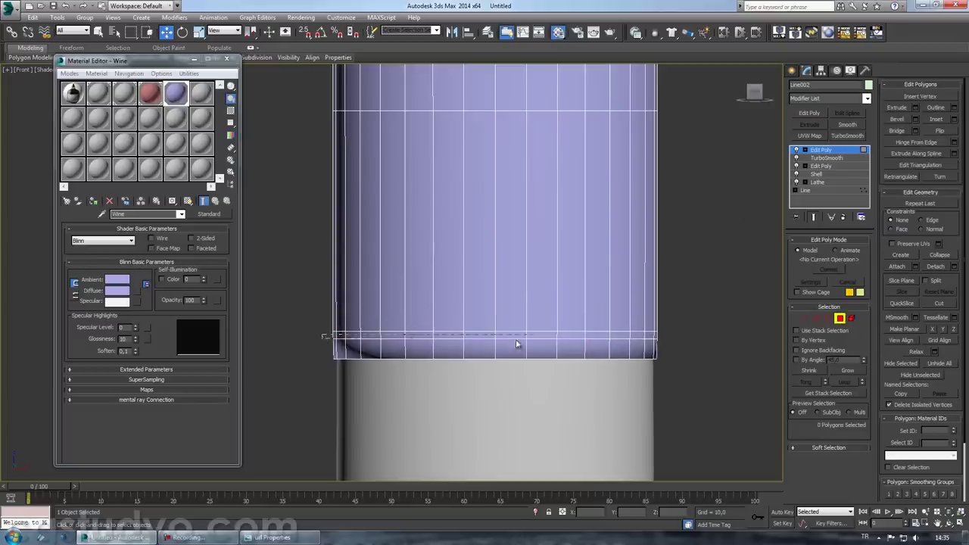
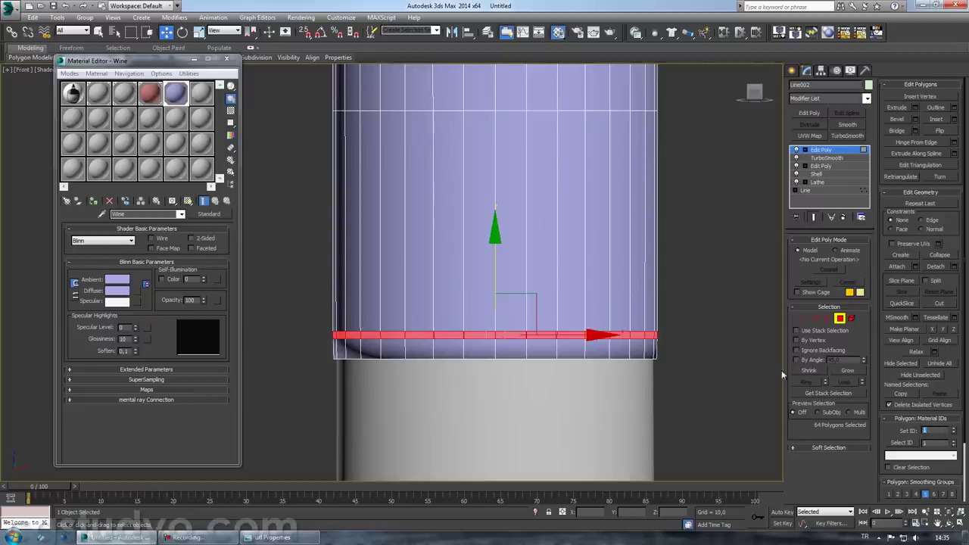
- Ring-select the bottle's vertical body edges and Connect them into one horizontal edge loop
middle_click_drag(626, 229, 623, 262)
left_click(695, 261)
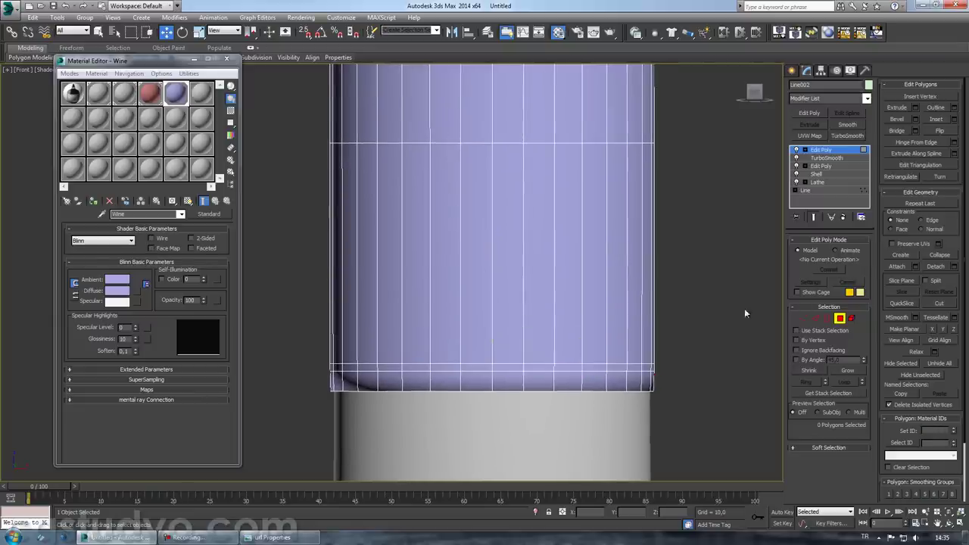
left_click(815, 318)
left_click(327, 274)
left_click(273, 538)
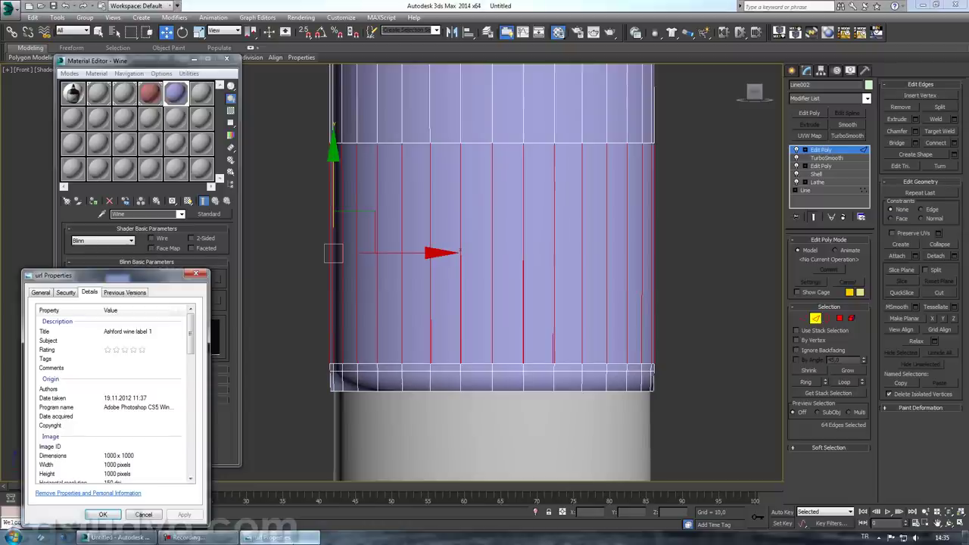
left_click(145, 515)
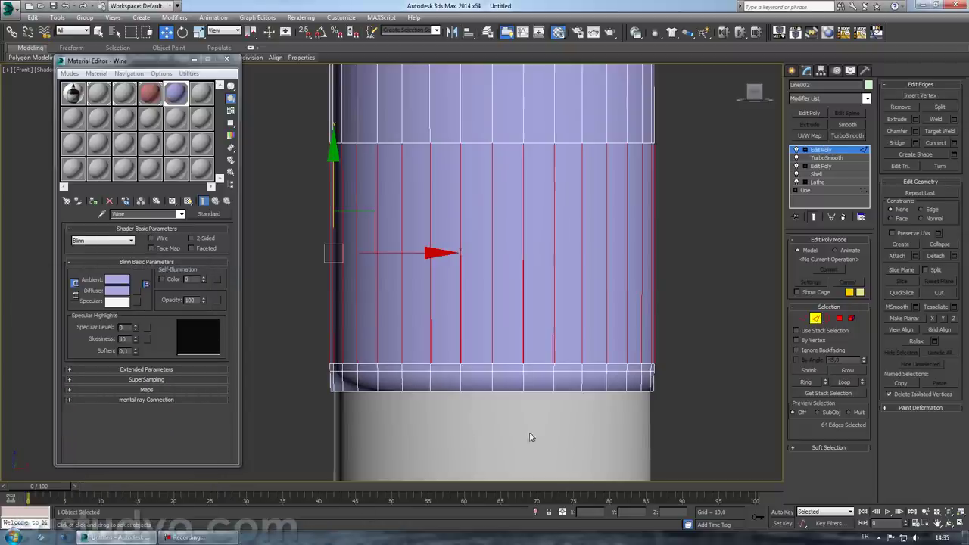
left_click(954, 142)
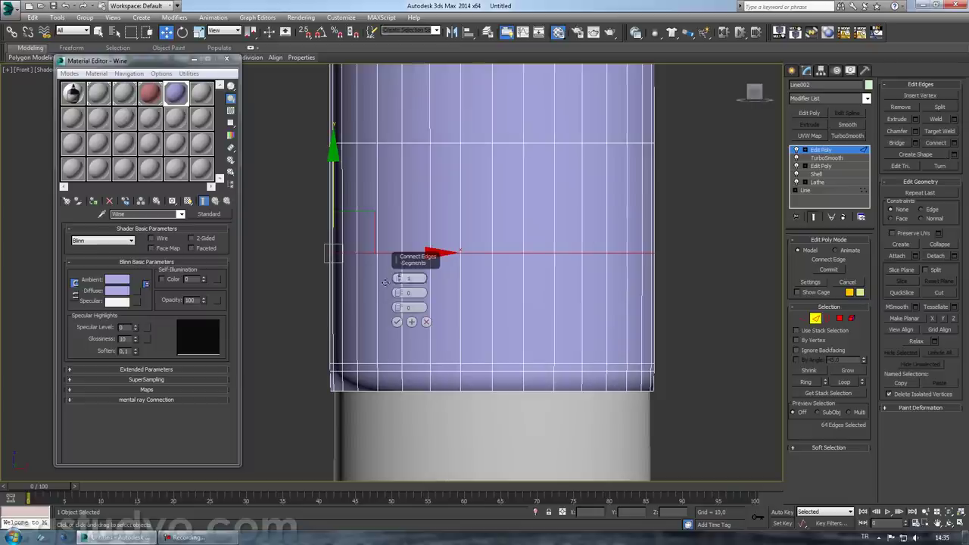
left_click(396, 323)
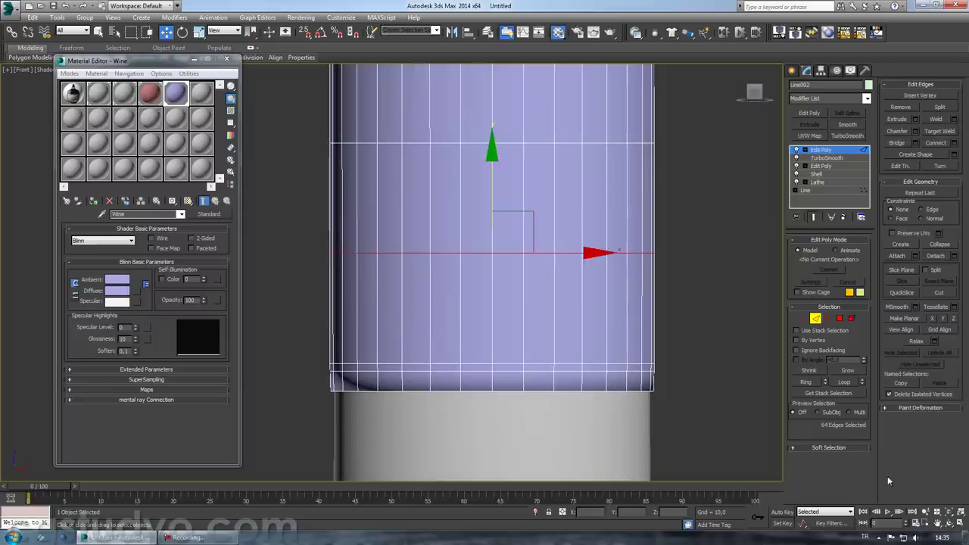
- Check the reference wine bottle photo on the desktop, then return to 3ds Max
key("super+d")
double_click(19, 277)
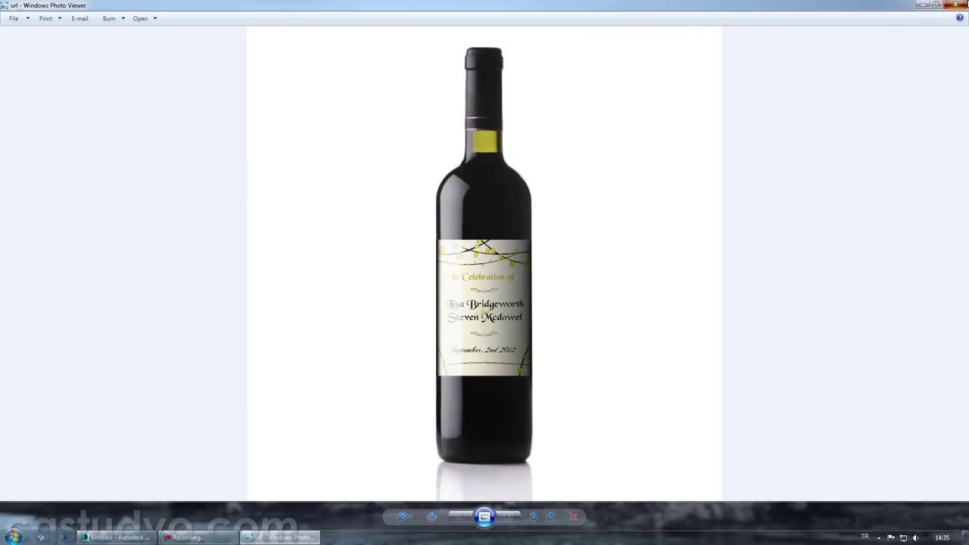
left_click(955, 5)
left_click(130, 541)
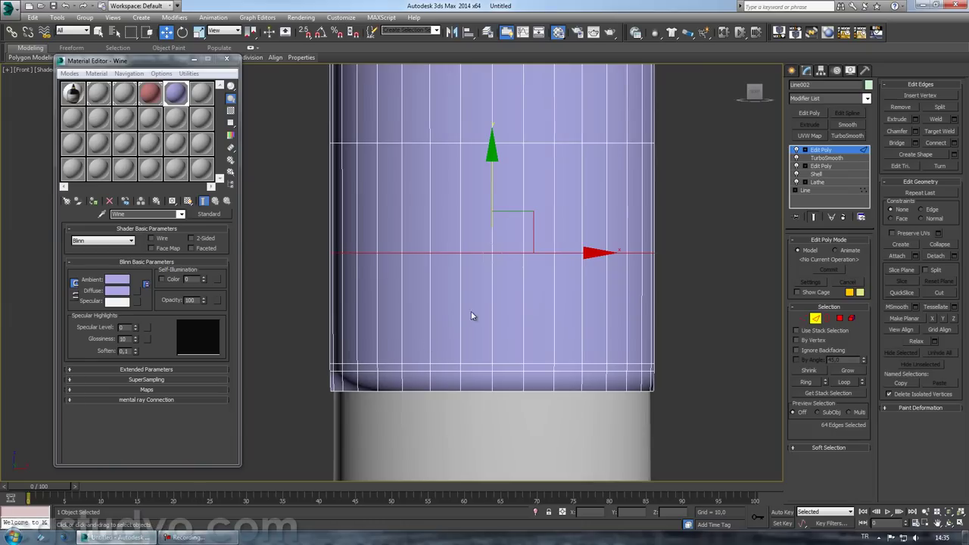
- Chamfer the new horizontal loop into a closely spaced pair of loops
middle_click_drag(428, 283, 394, 325)
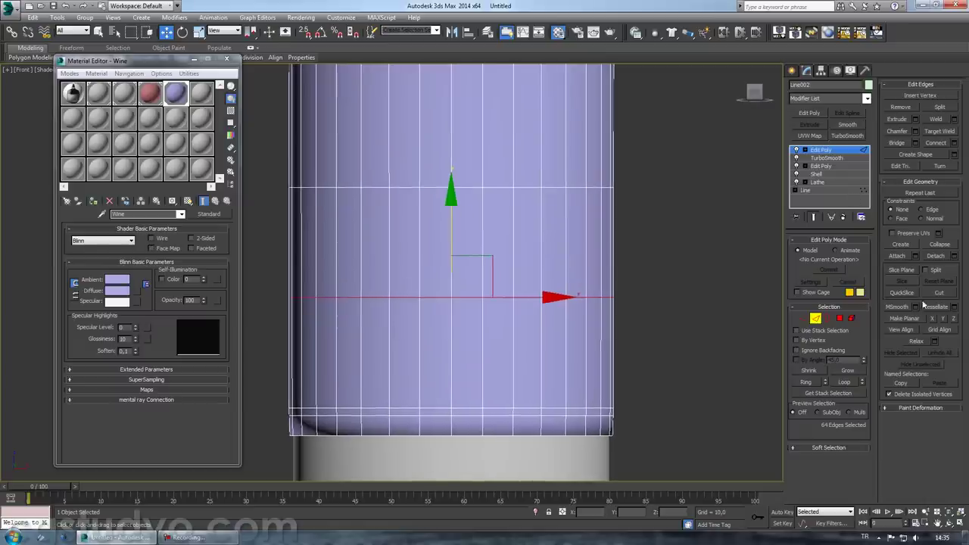
left_click(916, 131)
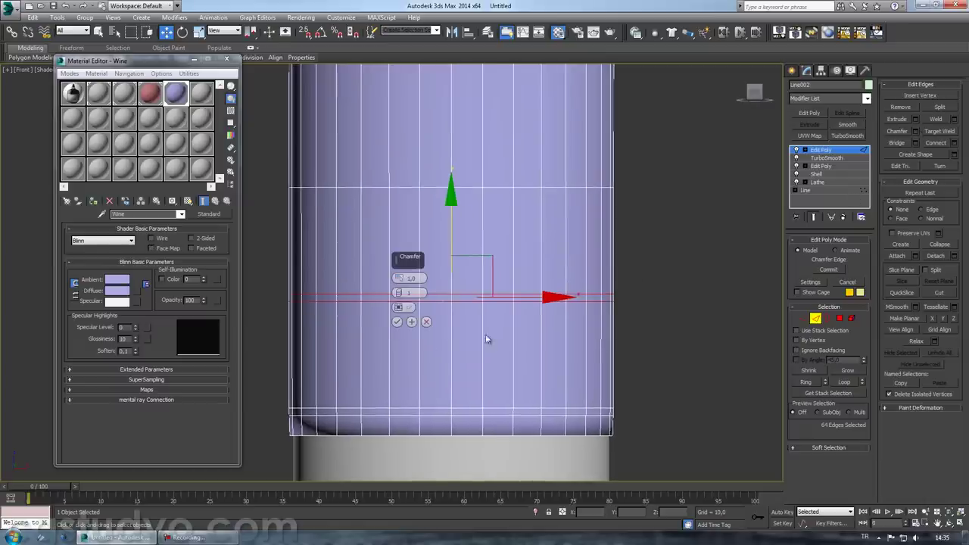
left_click(396, 321)
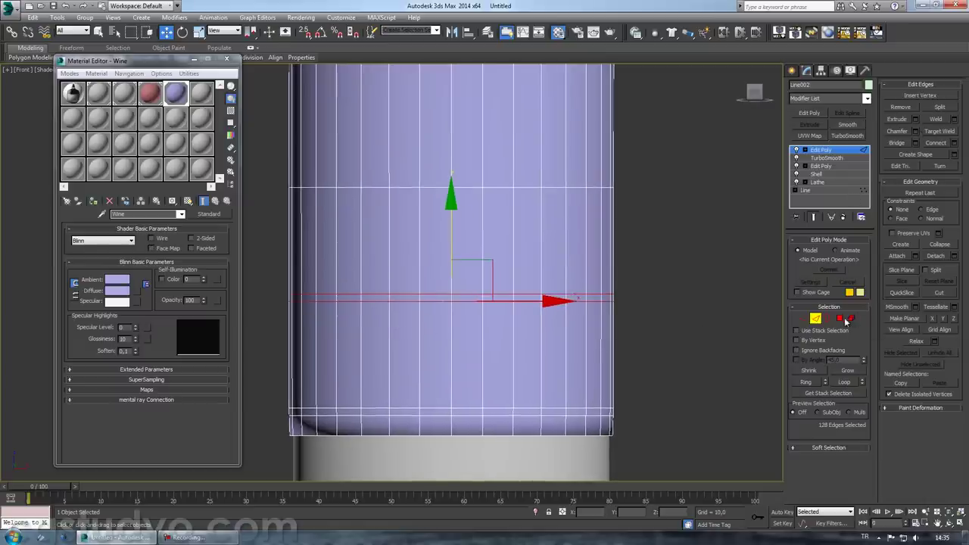
- In Polygon mode, select the two thin chamfered bands and invert the selection to the bottle body
left_click(839, 318)
left_click_drag(624, 303, 600, 303)
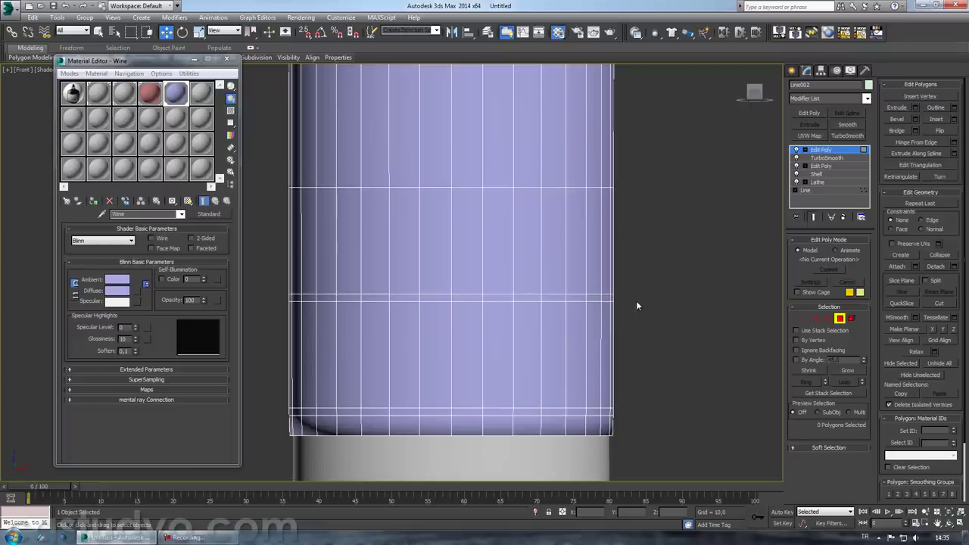
left_click_drag(227, 300, 227, 301)
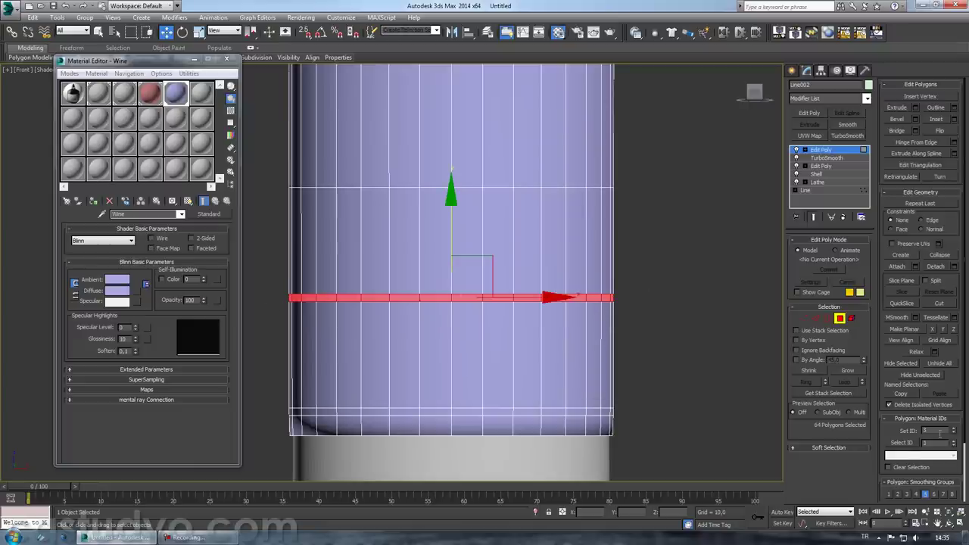
left_click(736, 395)
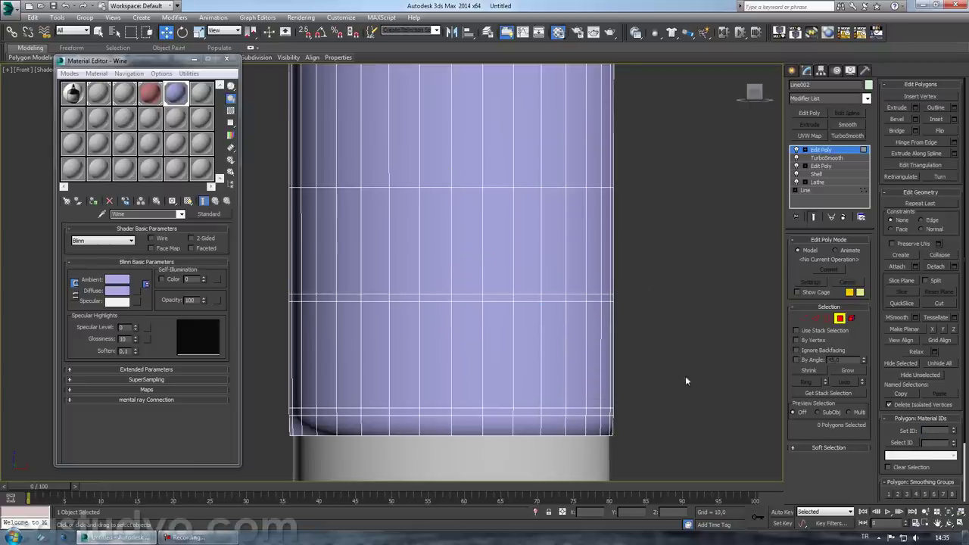
left_click(906, 443)
key("ctrl+i")
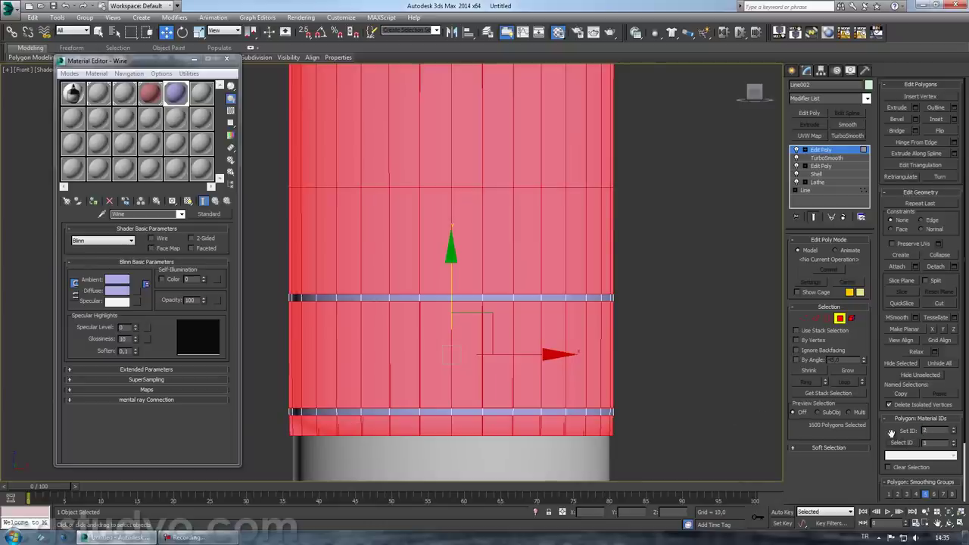
- Replace the Wine material with a Multi/Sub-Object material of 2 sub-materials
left_click(828, 151)
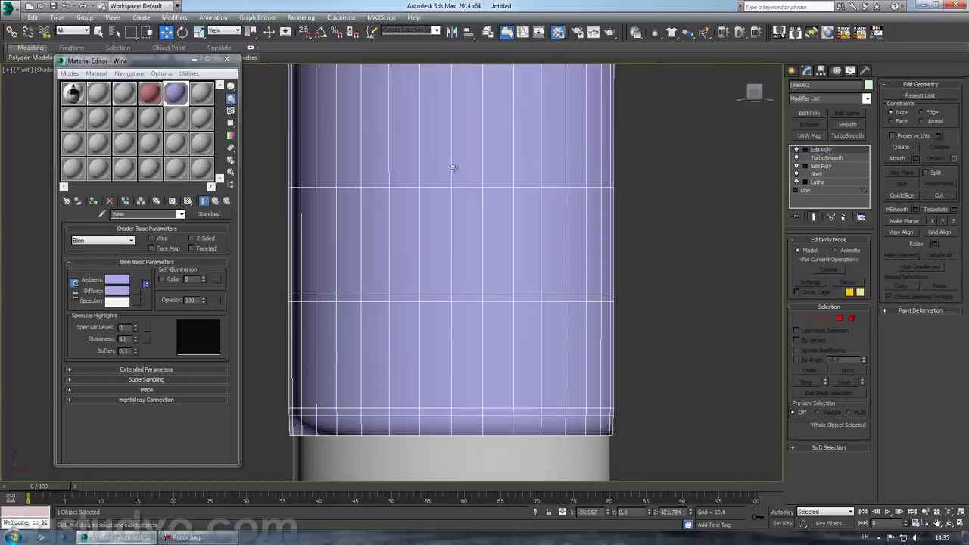
left_click(209, 214)
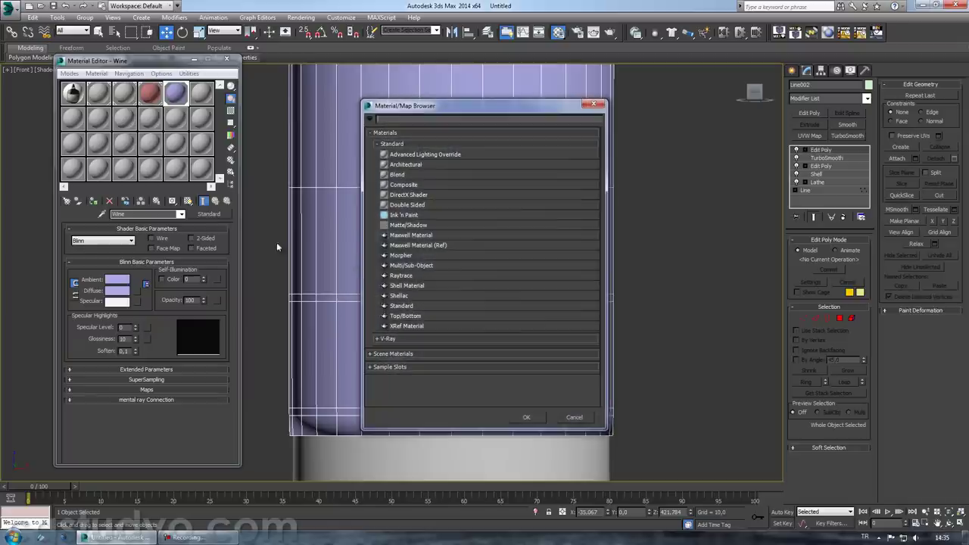
double_click(410, 266)
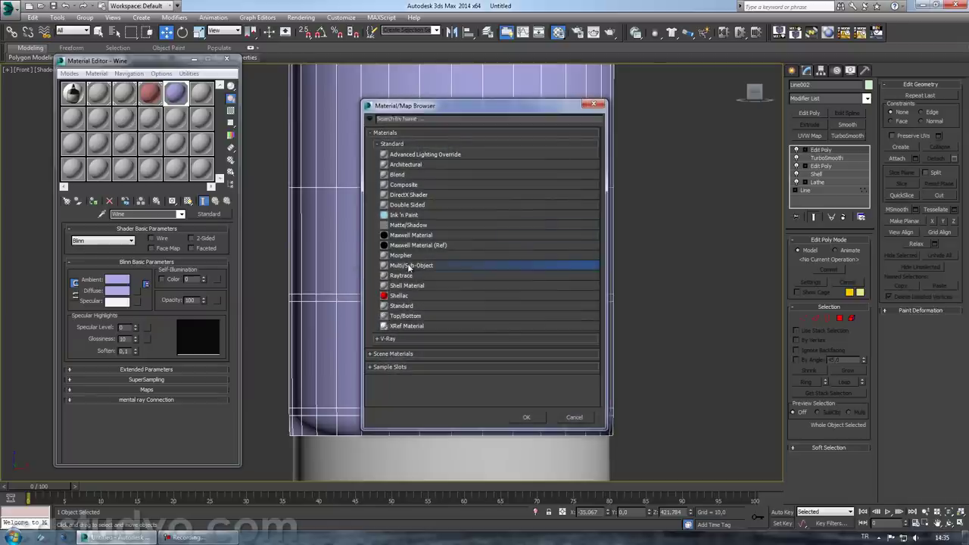
left_click(124, 288)
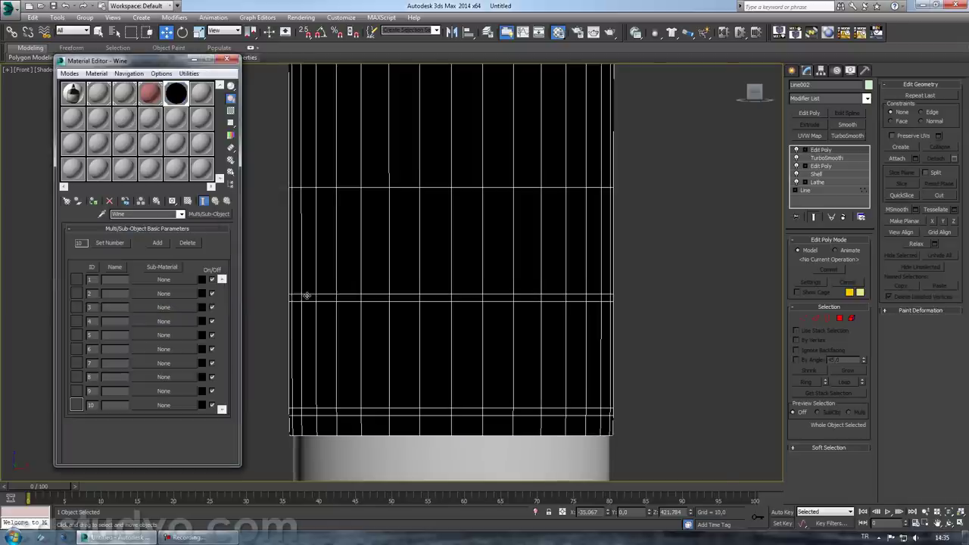
left_click(110, 242)
type("2")
key("Return")
- Assign a Standard material to both sub-material 1 and sub-material 2
left_click(163, 280)
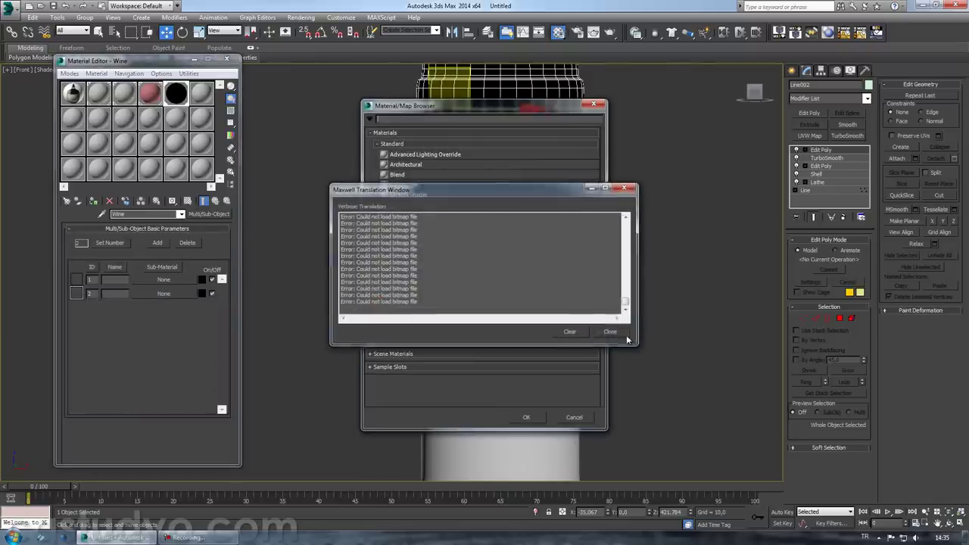
left_click(418, 305)
double_click(418, 305)
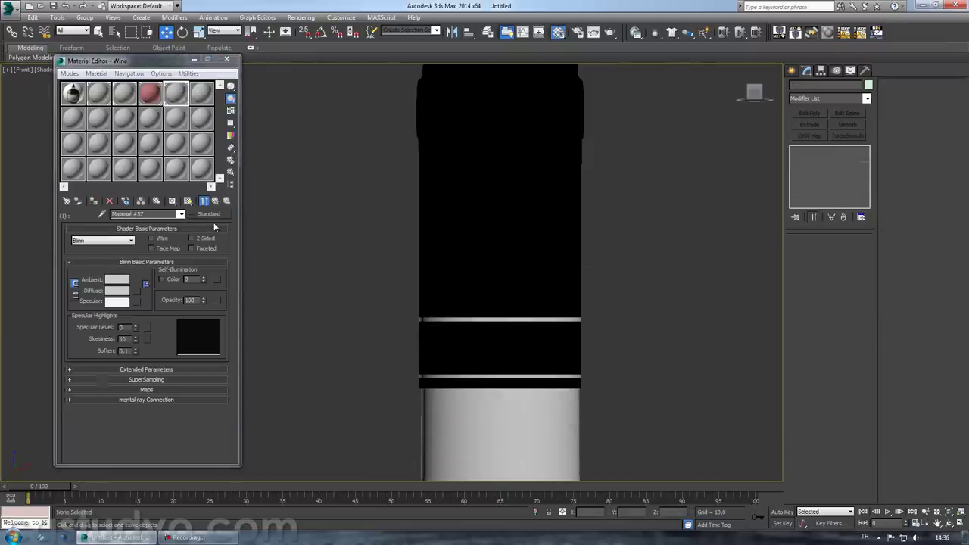
left_click(216, 201)
left_click(151, 294)
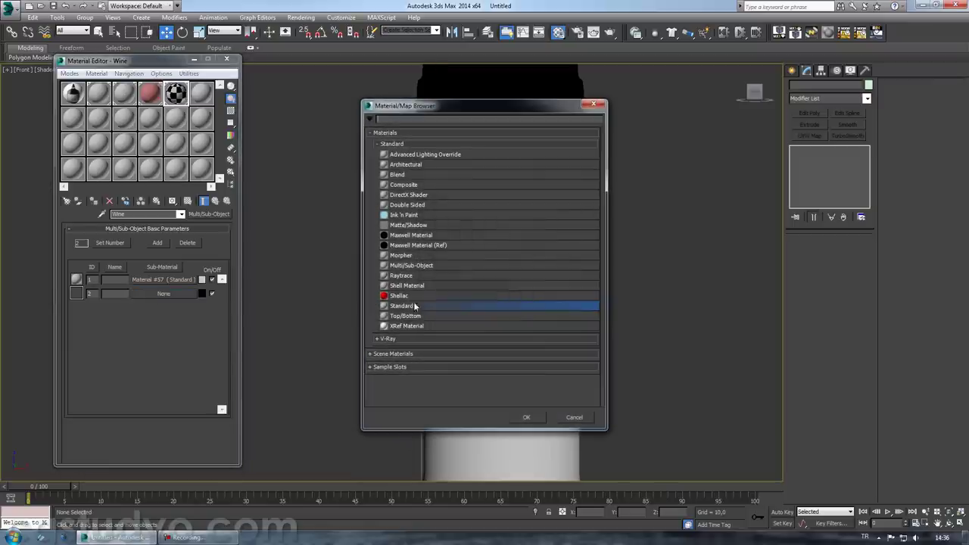
double_click(411, 305)
scroll(336, 328, "down", 2)
scroll(328, 217, "down", 2)
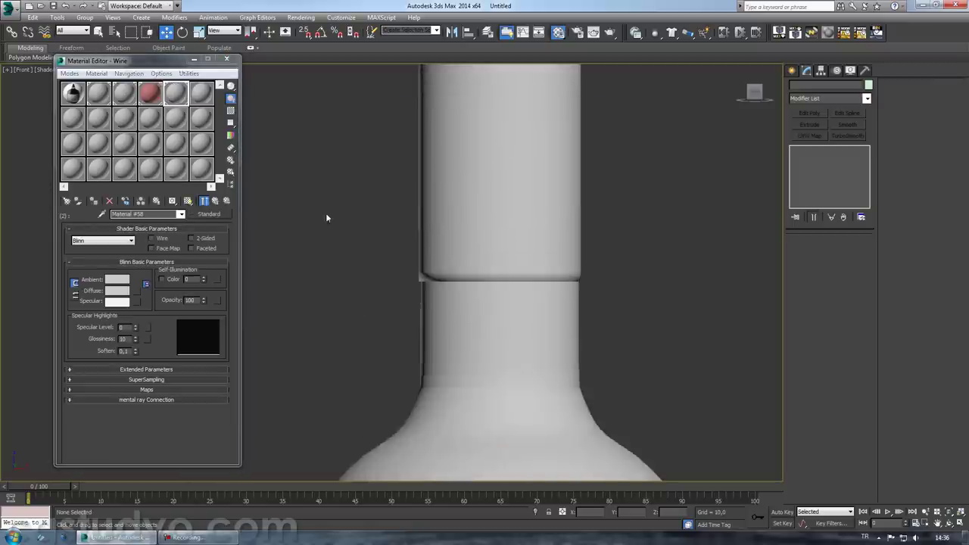
scroll(328, 216, "down", 3)
scroll(402, 313, "up", 2)
scroll(339, 366, "up", 3)
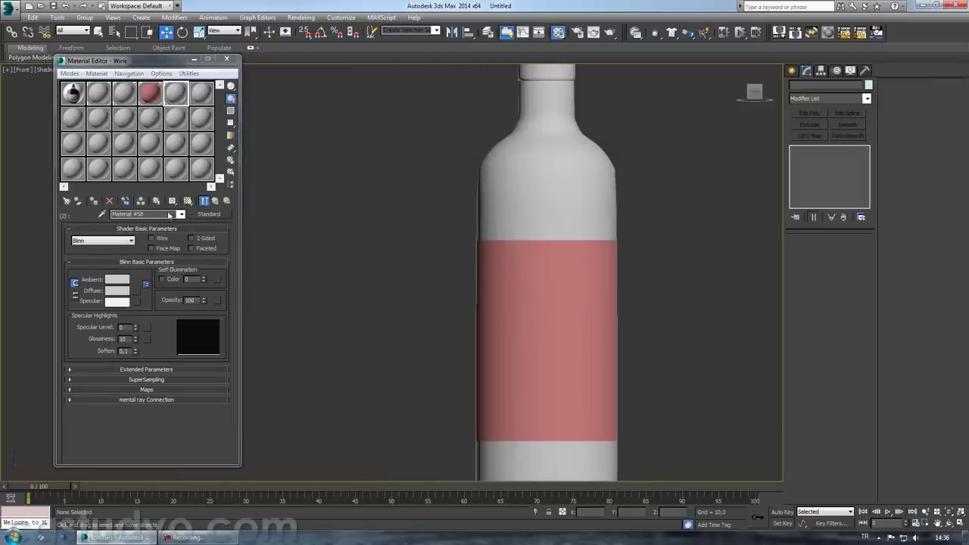
- Rename the second sample material to Wine and orbit the perspective view to inspect the label band
left_click(106, 100)
mouse_move(444, 321)
middle_mouse_down()
mouse_move(380, 295)
mouse_move(289, 237)
middle_mouse_up()
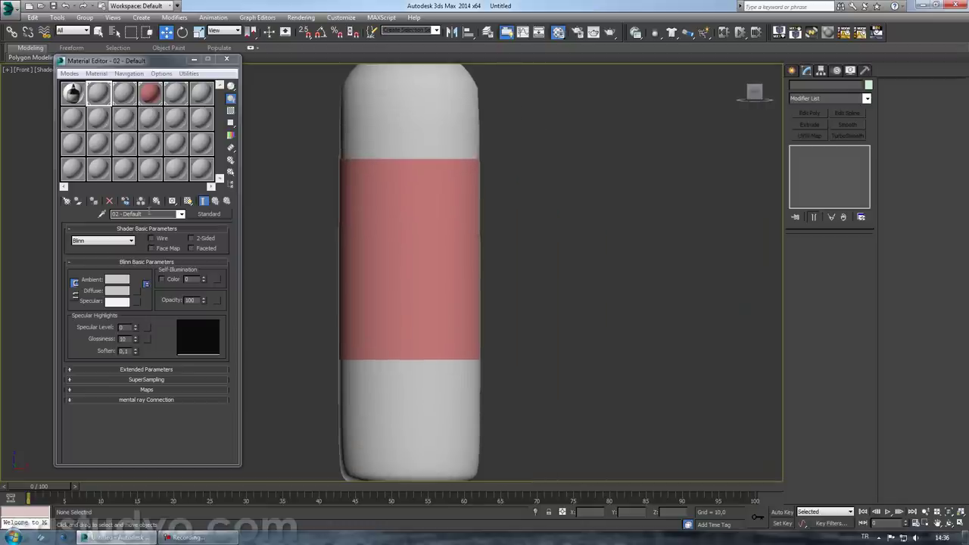
left_click(143, 213)
type("Wine")
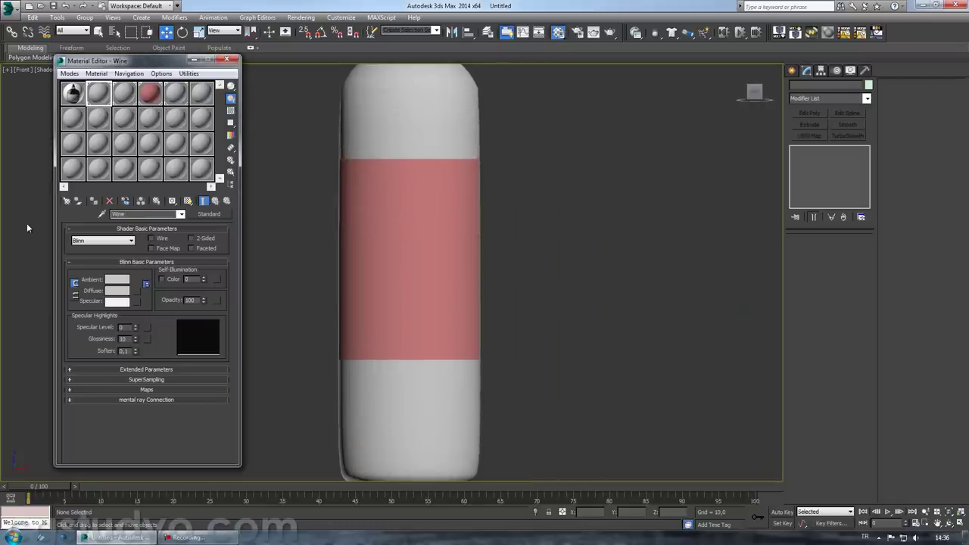
middle_click_drag(340, 148, 344, 269)
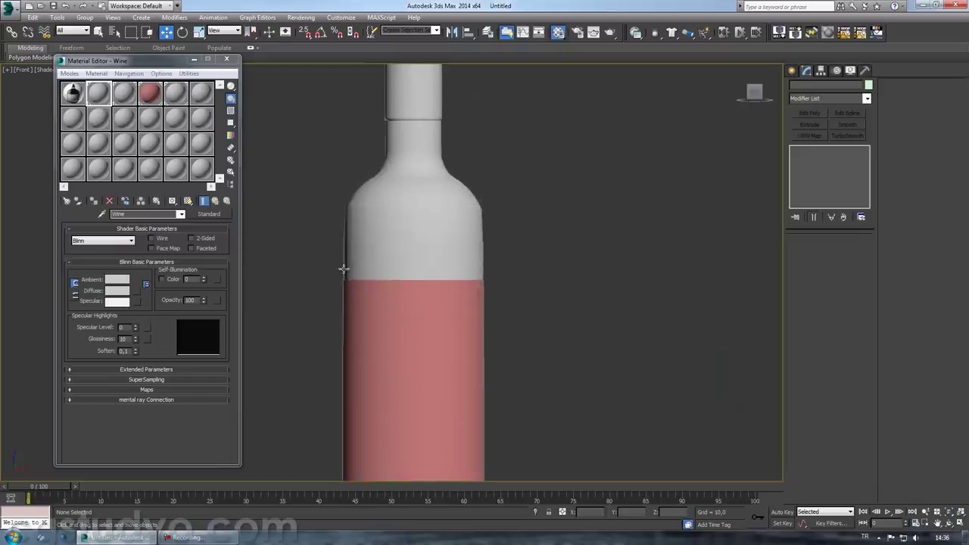
key("p")
middle_click_drag(402, 399, 435, 382, "alt")
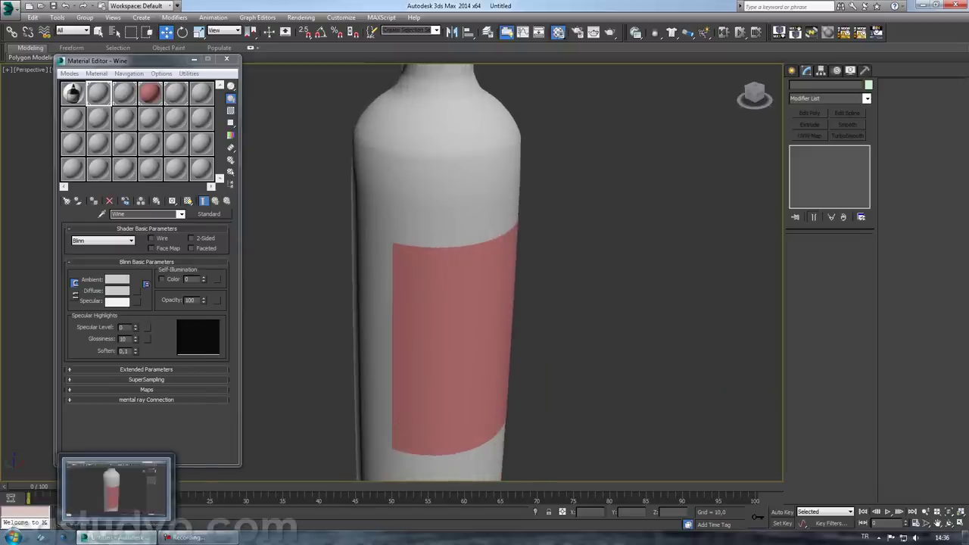
left_click(14, 536)
- Launch Paint.NET and open the wine bottle photo url.jpg as a document
left_click(54, 286)
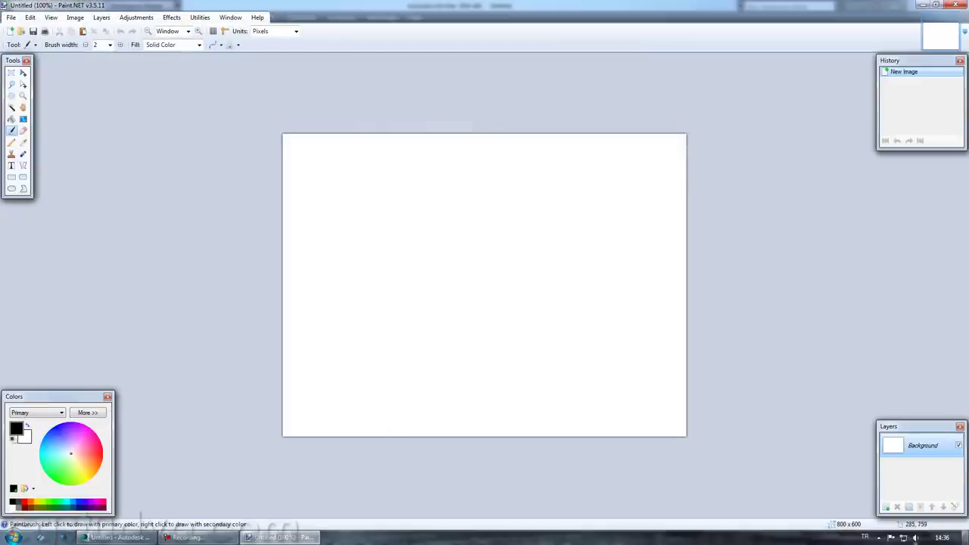
left_click(965, 537)
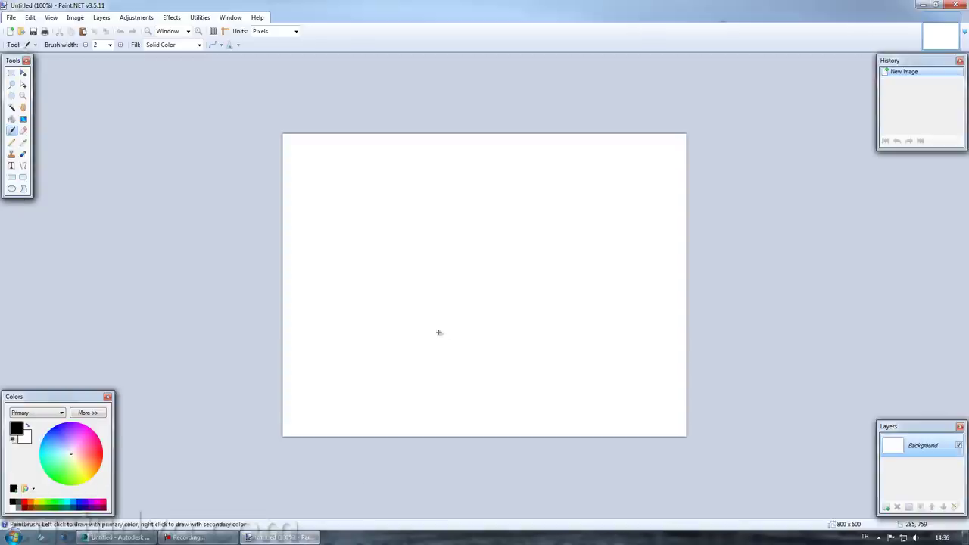
left_click_drag(236, 401, 438, 330)
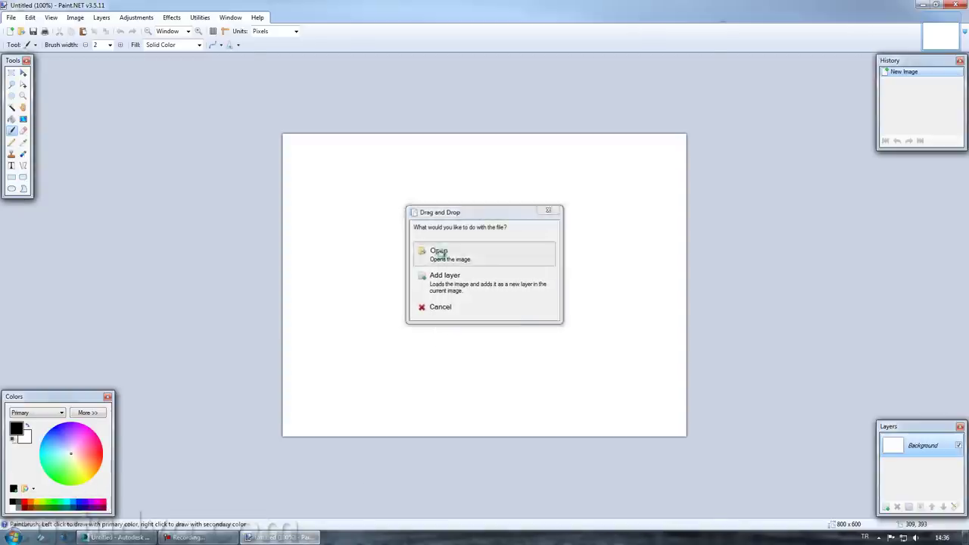
left_click(443, 252)
- Zoom in and draw a rectangular selection around the whole label
left_click(11, 72)
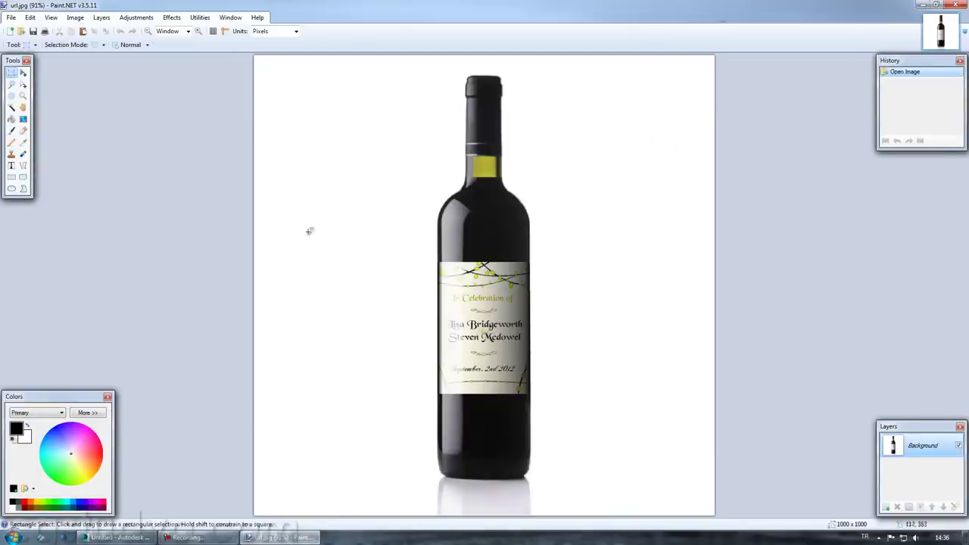
scroll(474, 315, "up", 2, "ctrl")
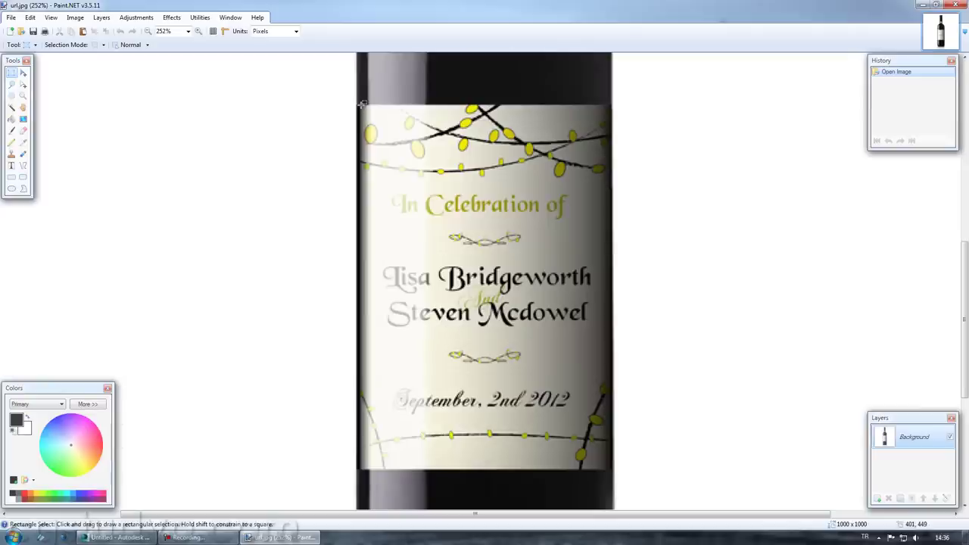
left_click_drag(363, 104, 609, 467)
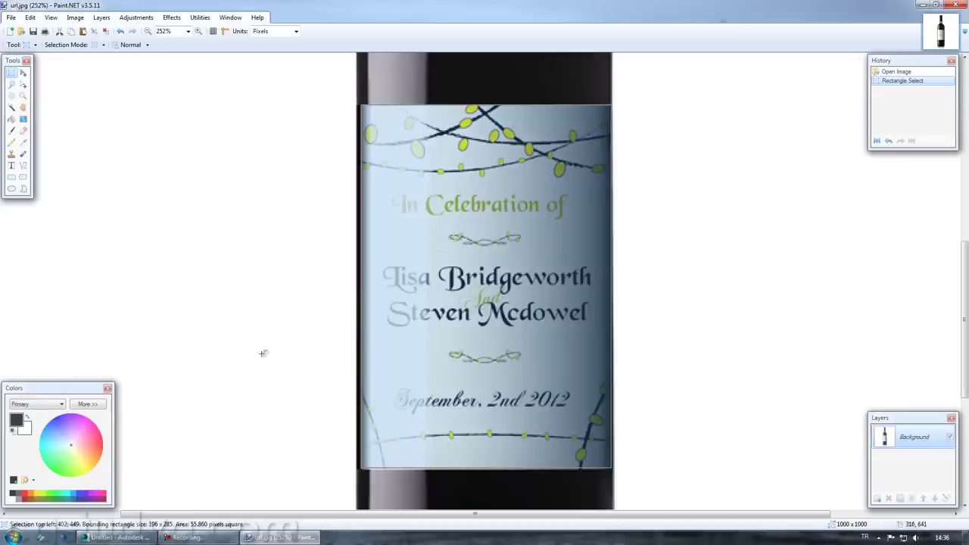
- Create a new 196 x 285 image and paste the label into it
left_click(11, 16)
left_click(24, 28)
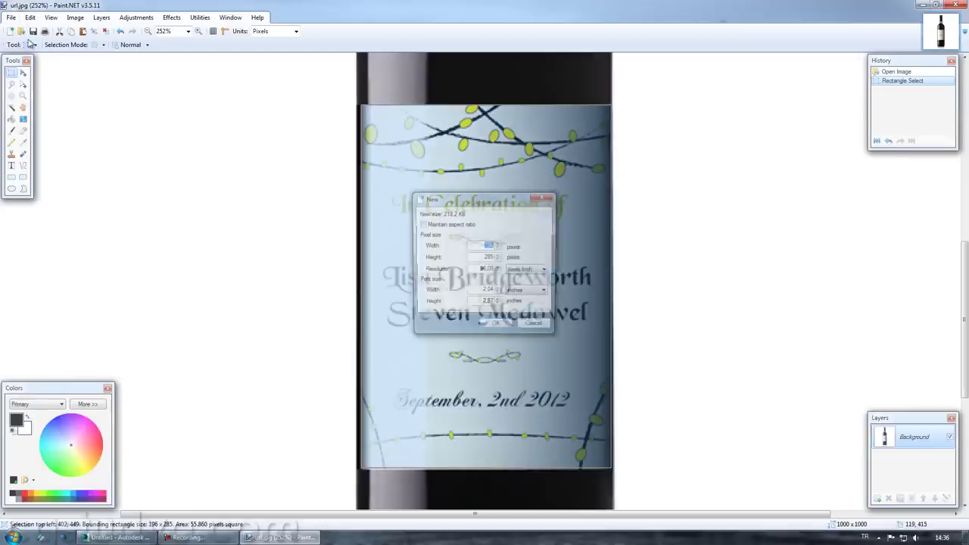
left_click(497, 327)
key("ctrl+v")
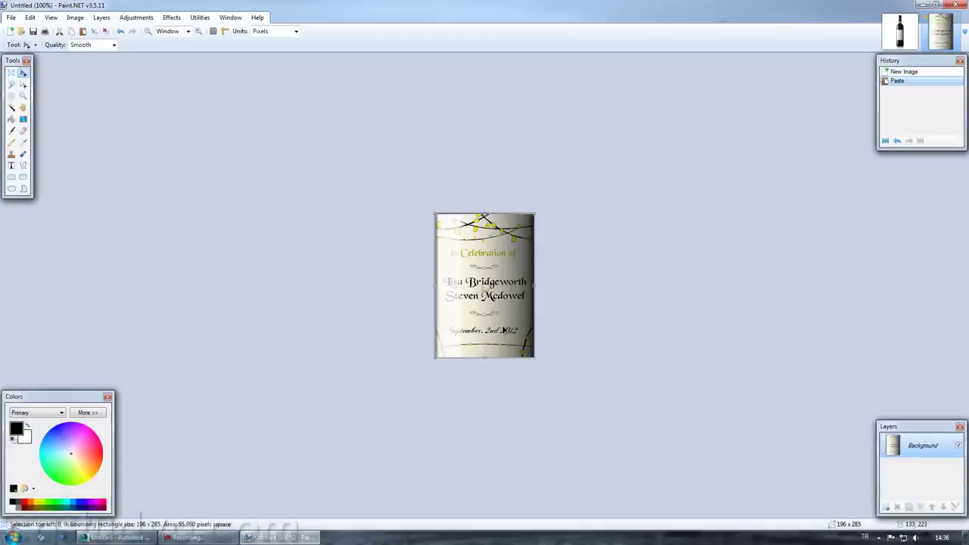
- Save the image to the Desktop as Wine logo.png and show the desktop
left_click(11, 17)
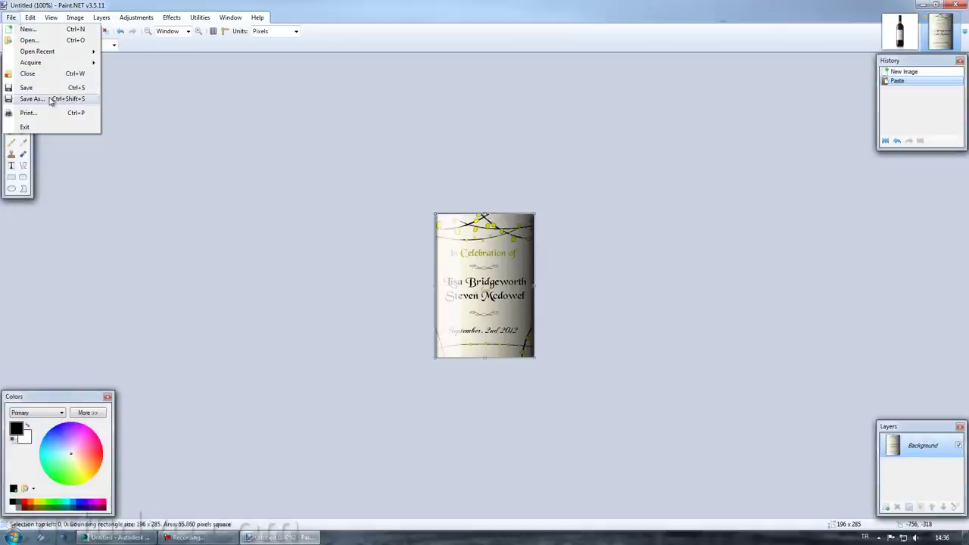
left_click(47, 101)
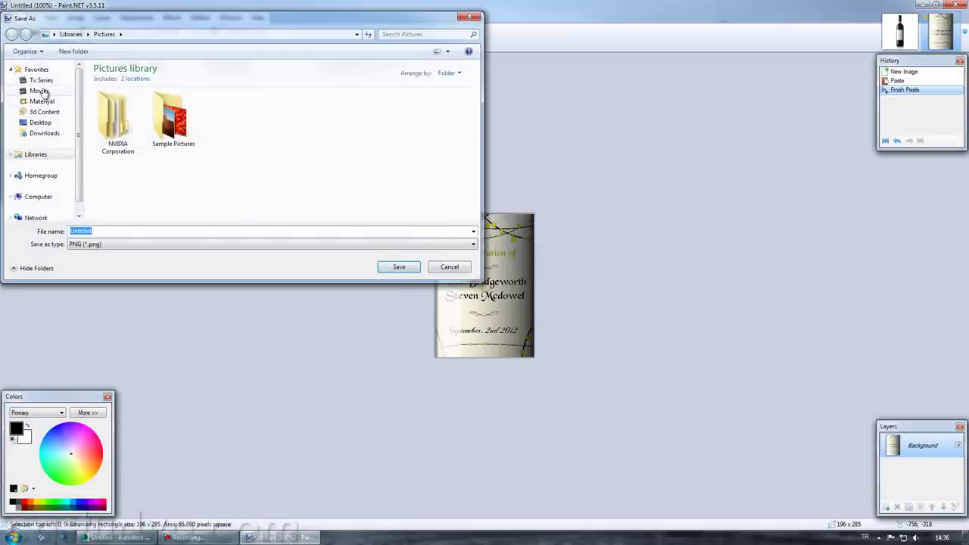
left_click(41, 121)
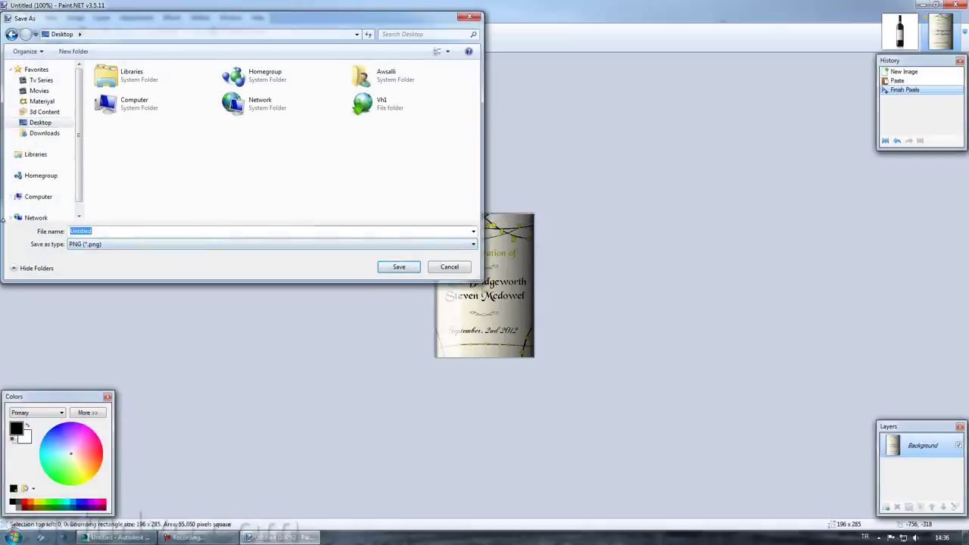
type("Wine logo")
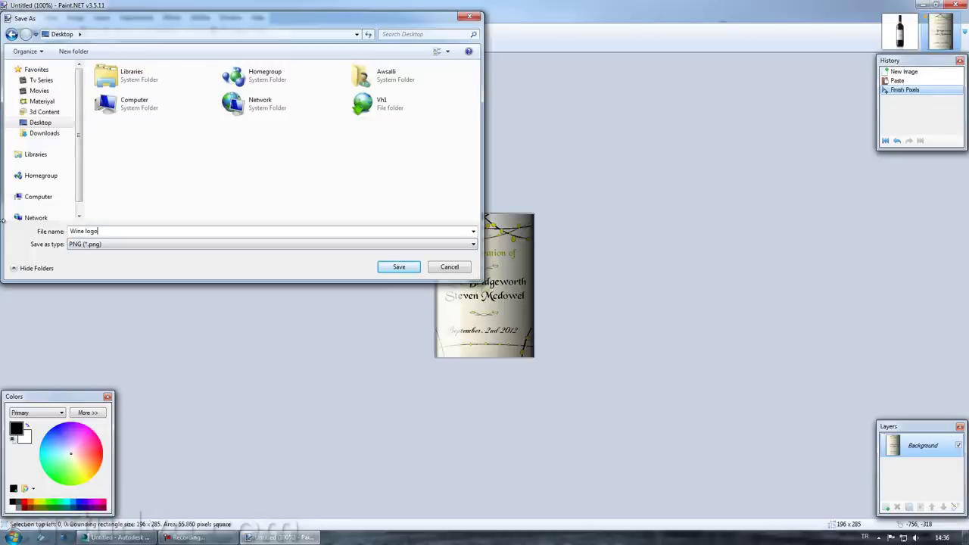
key("Return")
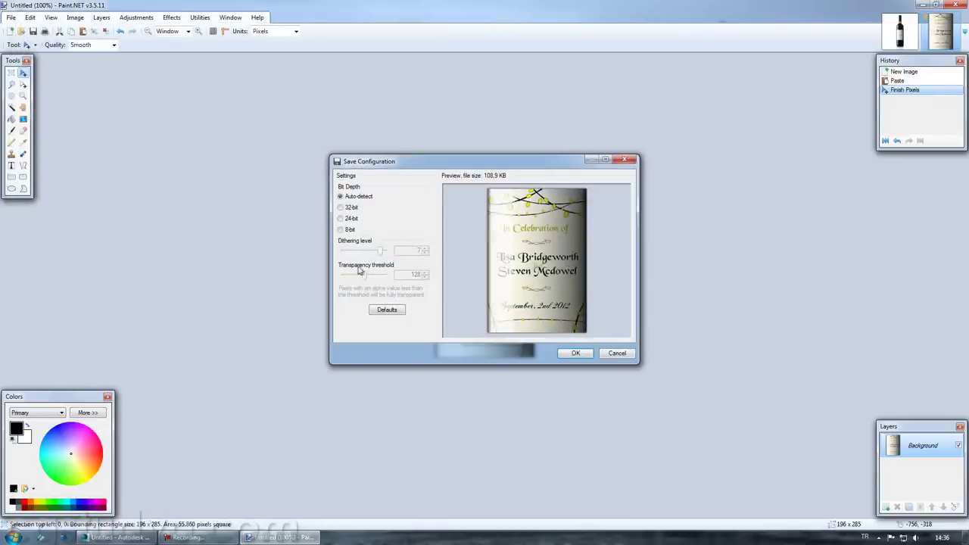
left_click(566, 353)
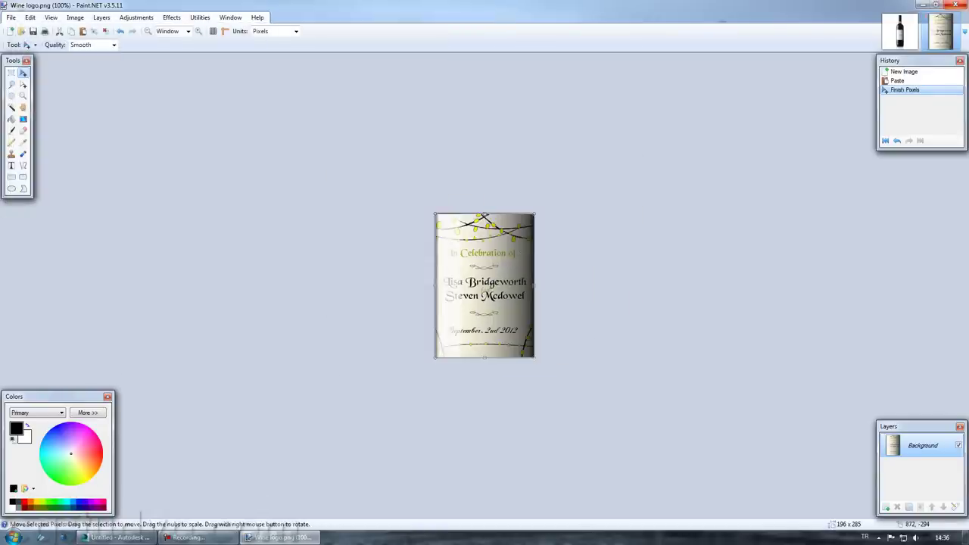
key("super+d")
- Launch the Maxwell Material Editor and reposition and resize its window on the right
left_click(15, 537)
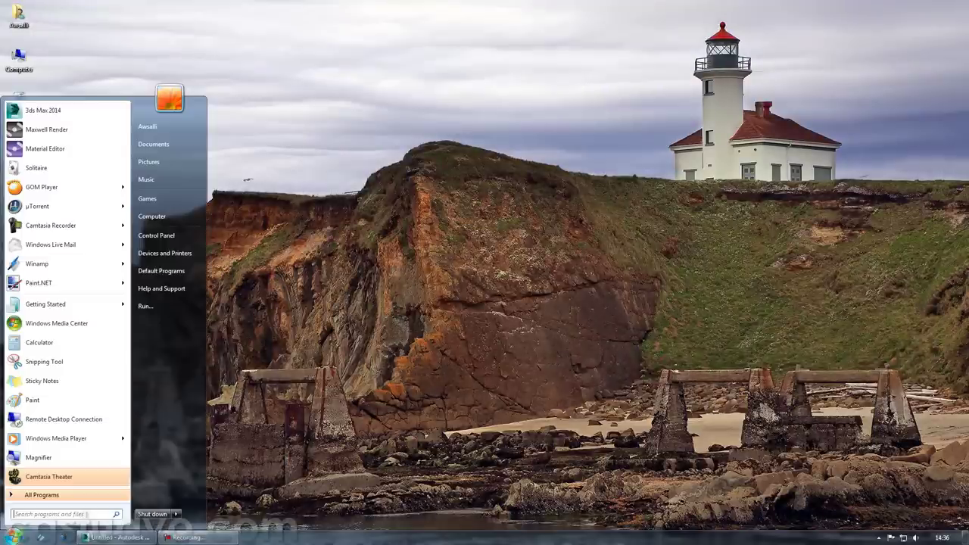
left_click(76, 151)
left_click(512, 280)
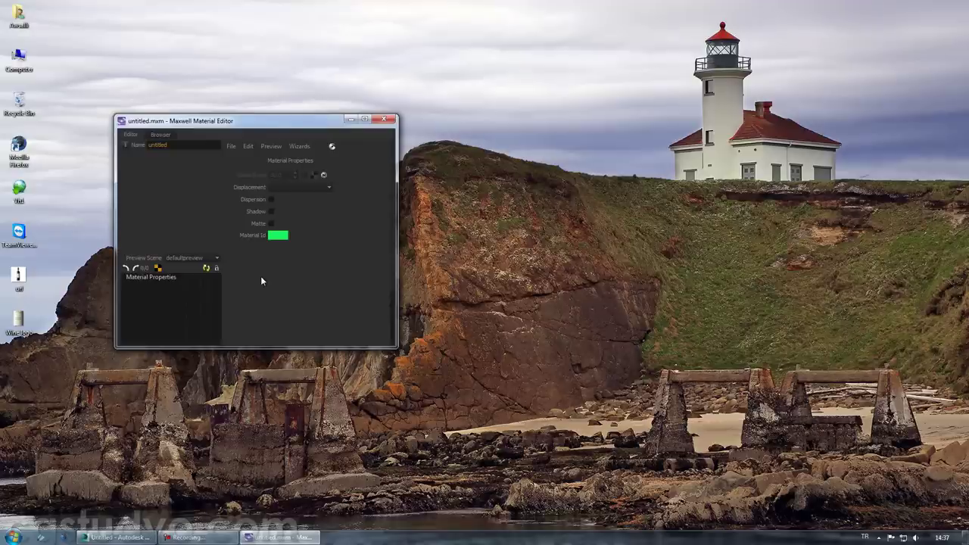
left_click_drag(308, 122, 487, 67)
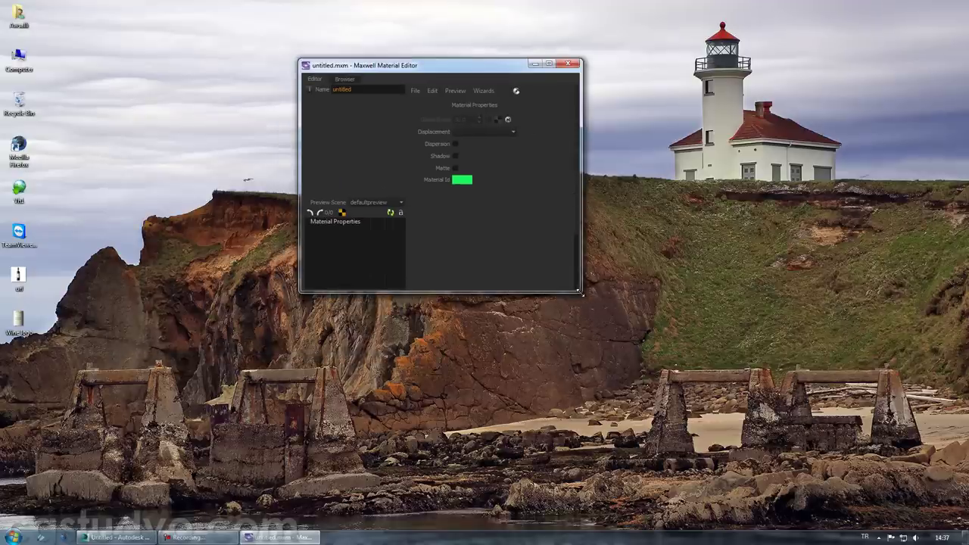
left_click_drag(580, 291, 559, 517)
left_click_drag(424, 65, 513, 69)
- Start a new untitled material with a default layer and BSDF
left_click(508, 95)
left_click(522, 115)
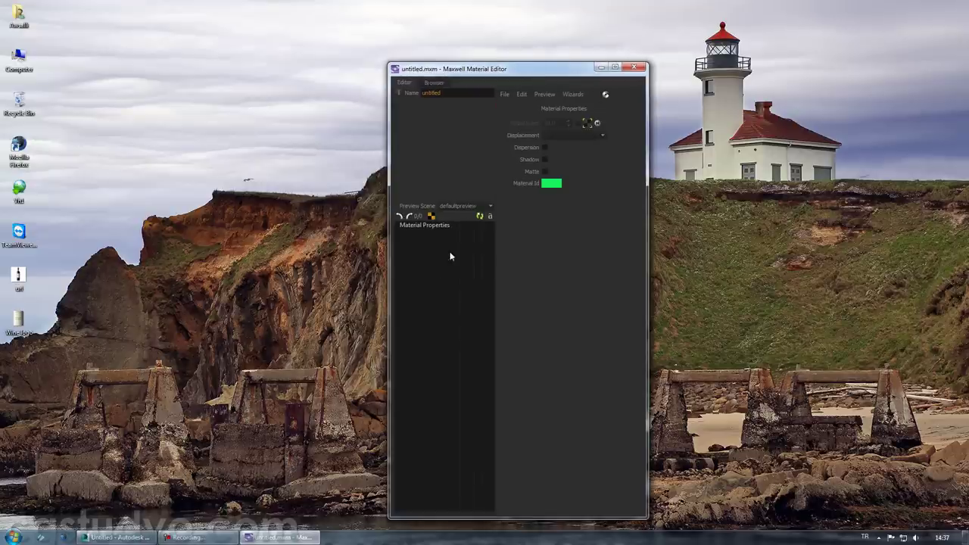
left_click(503, 94)
left_click(522, 102)
- Map Desktop\Wine logo.png onto the BSDF's Reflectance 0
left_click(430, 241)
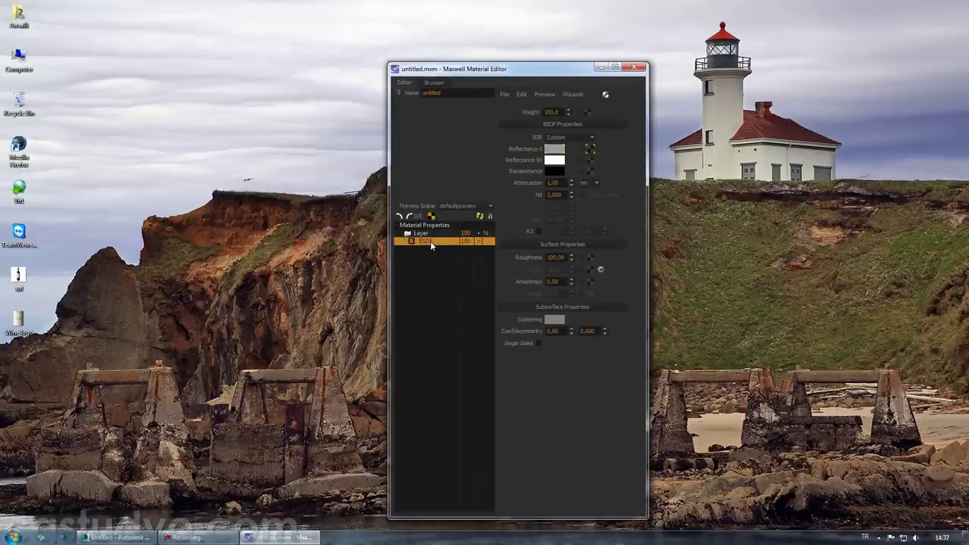
left_click(591, 149)
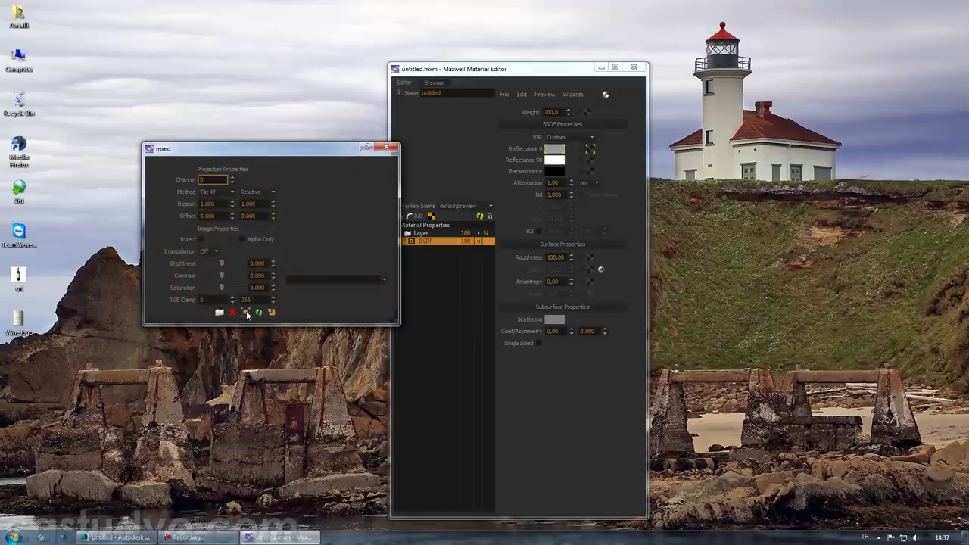
left_click(218, 312)
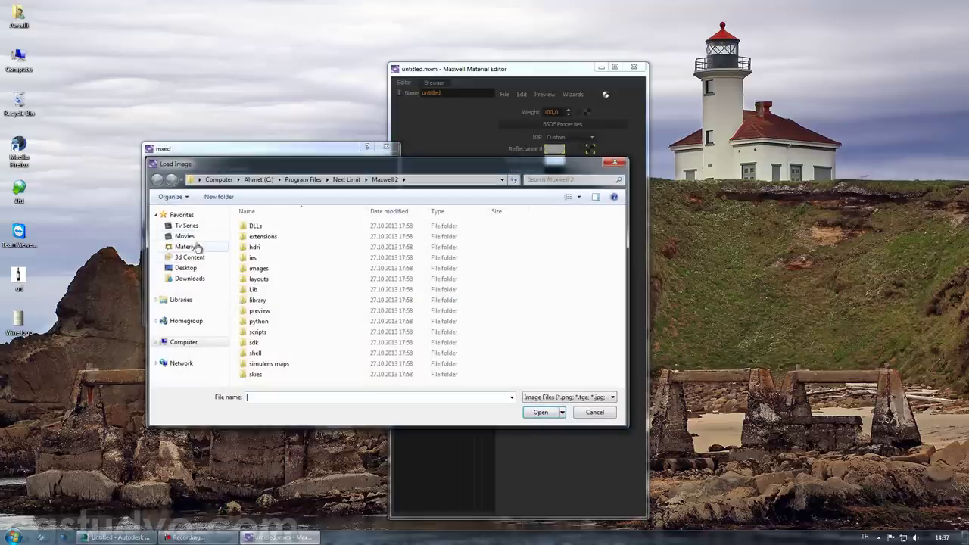
left_click(186, 268)
double_click(390, 280)
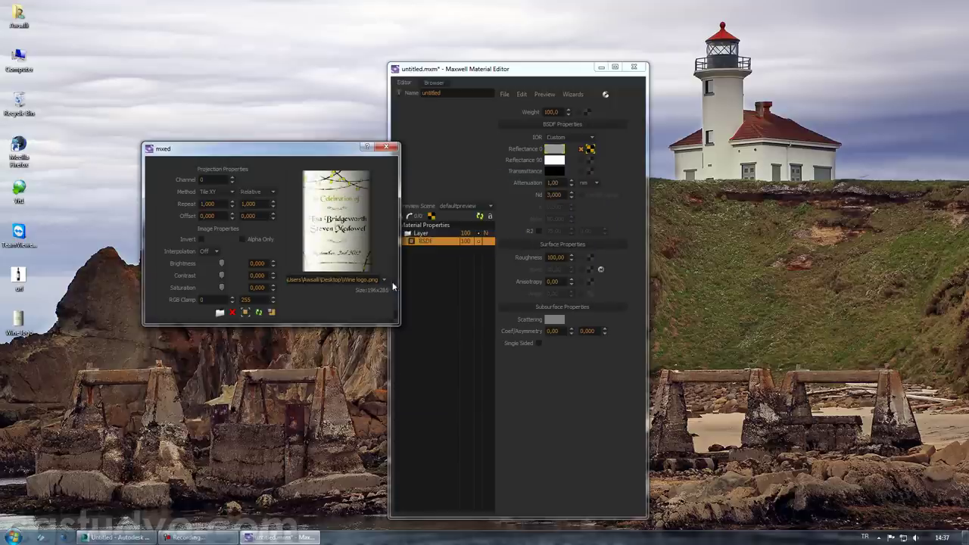
left_click(387, 146)
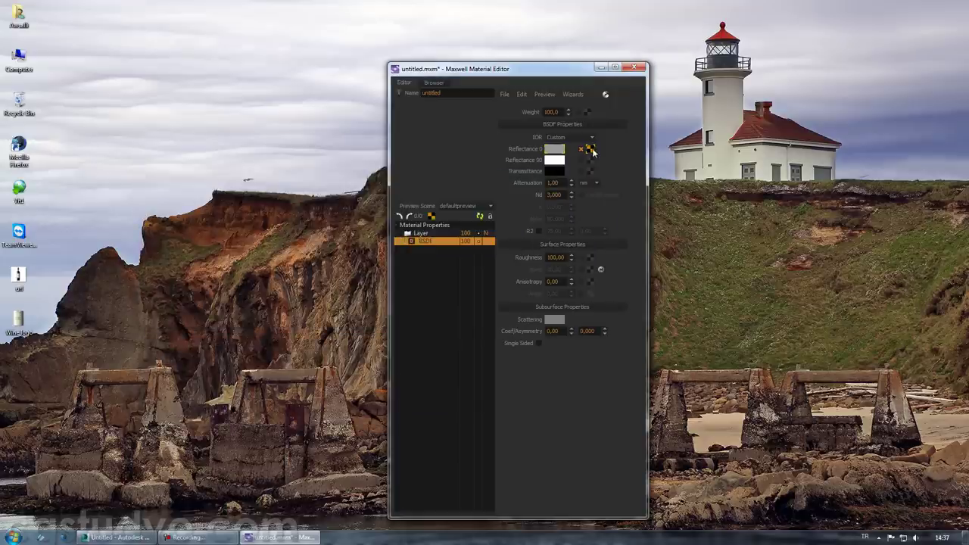
- Map the label texture onto Reflectance 90 with brightness 10
left_click(592, 160)
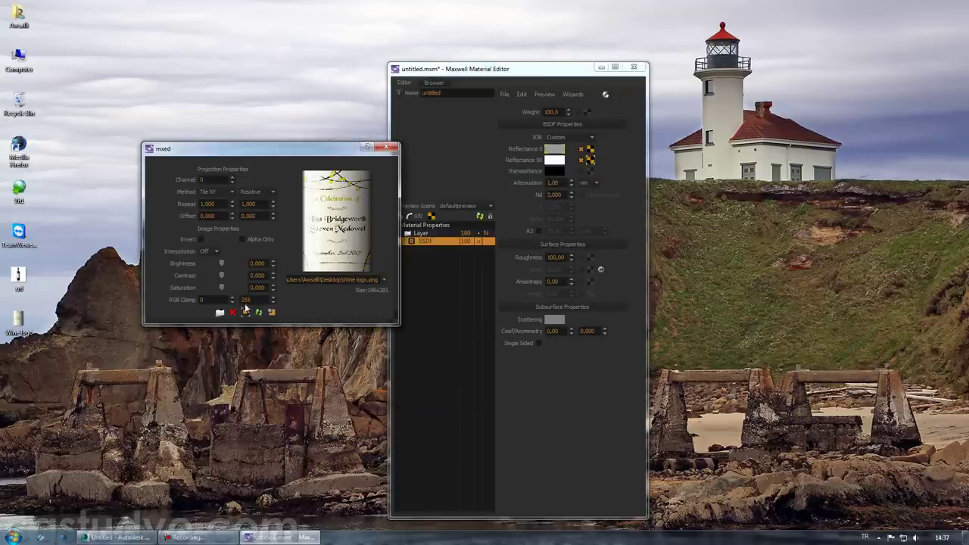
double_click(257, 262)
type("10")
key("Return")
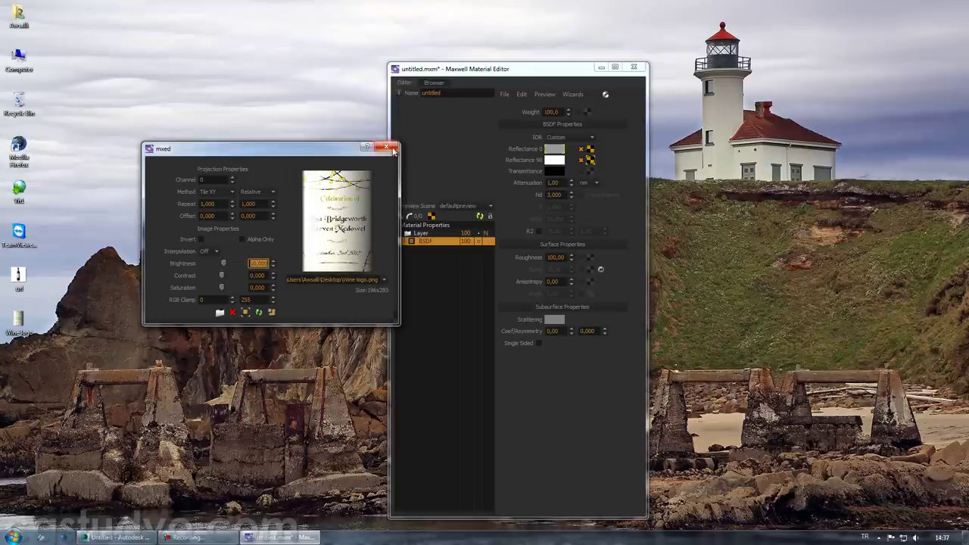
left_click(387, 146)
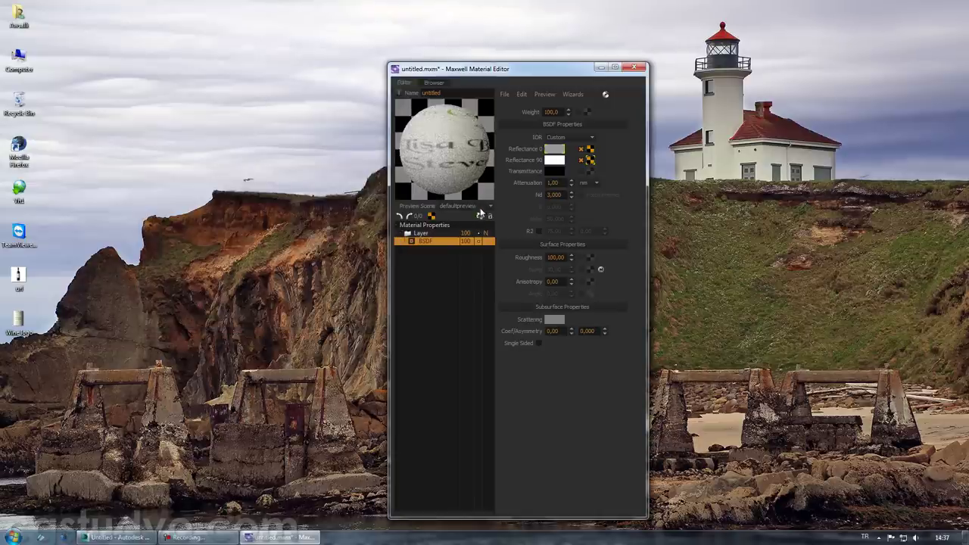
- Switch the preview scene to stage1, then stage2, re-rendering the material preview
left_click(478, 205)
left_click(462, 281)
left_click(478, 206)
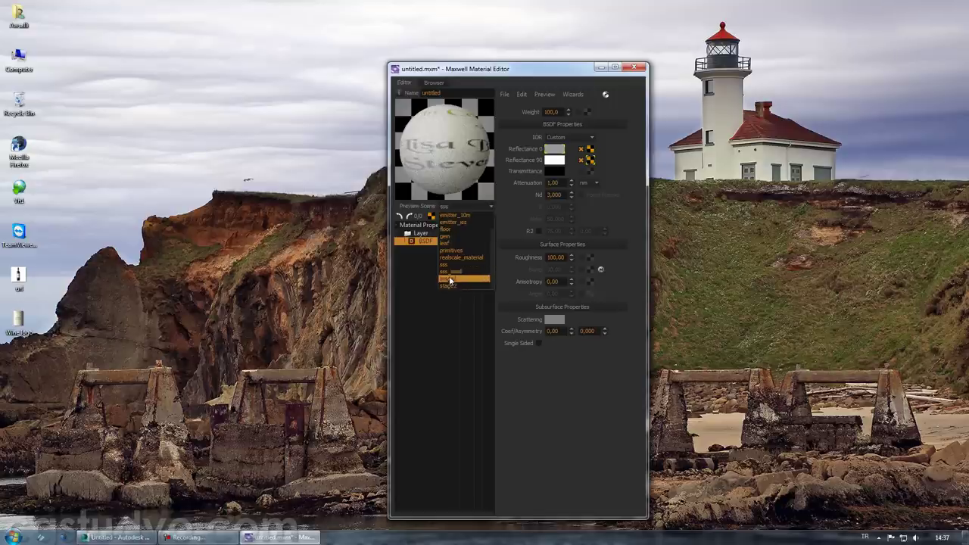
left_click(454, 279)
left_click(478, 217)
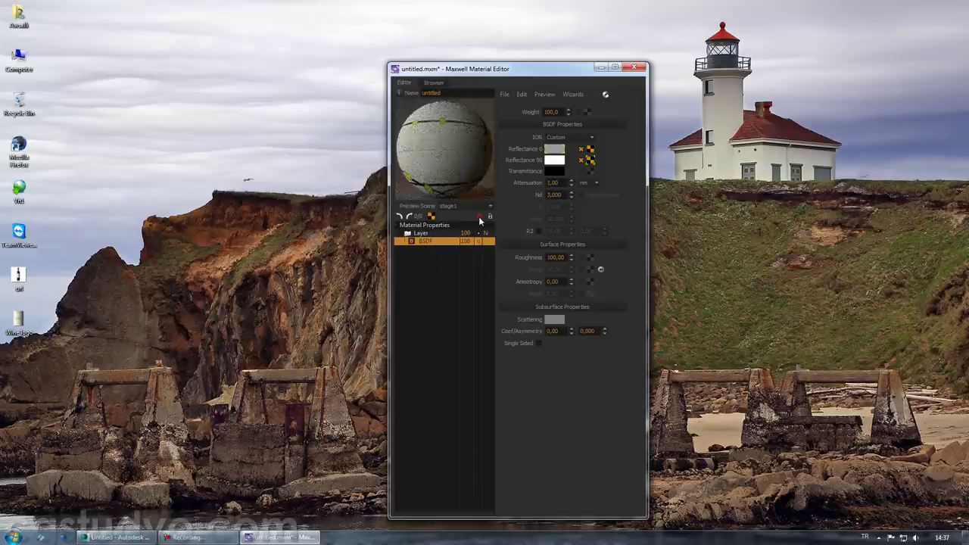
left_click(478, 206)
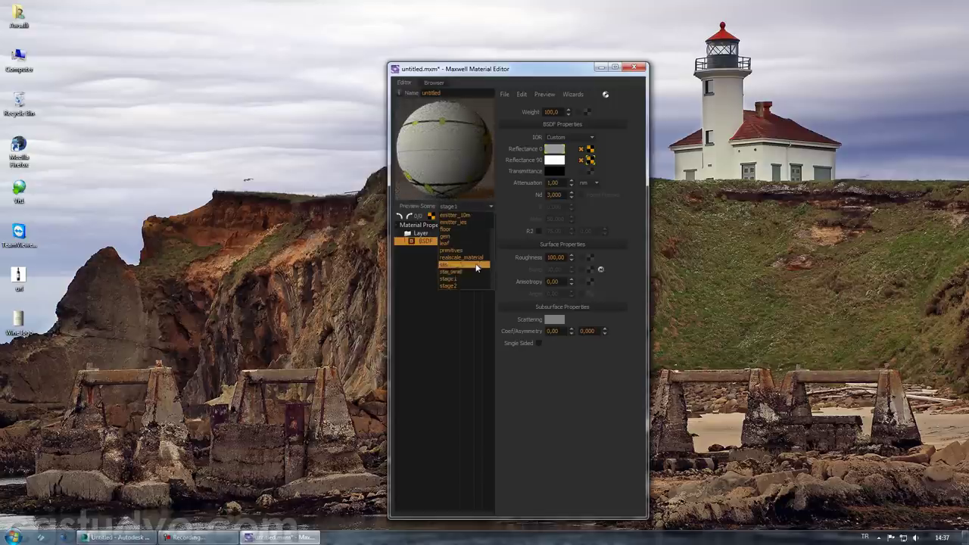
left_click(454, 281)
left_click(478, 225)
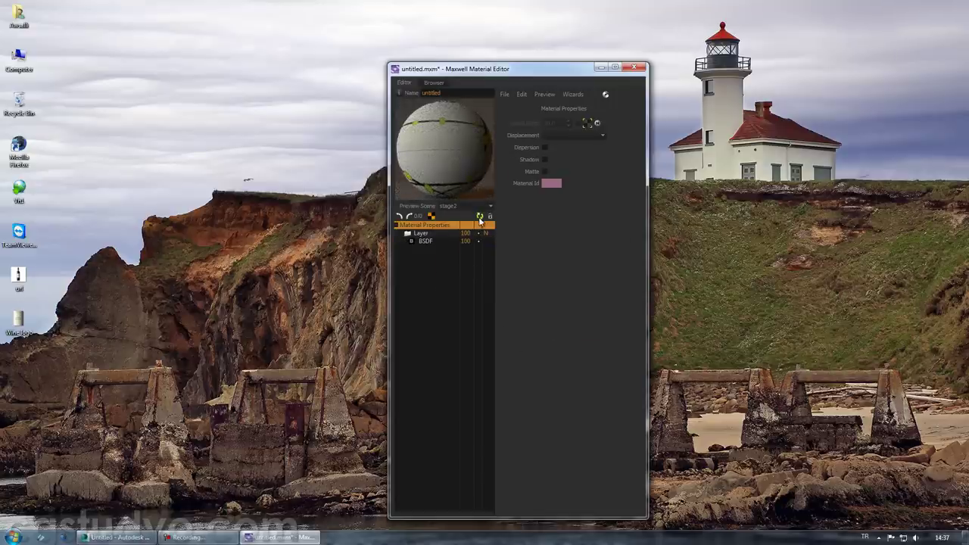
left_click(480, 217)
- Set the BSDF roughness to 97 and rename the BSDF Base
left_click(460, 241)
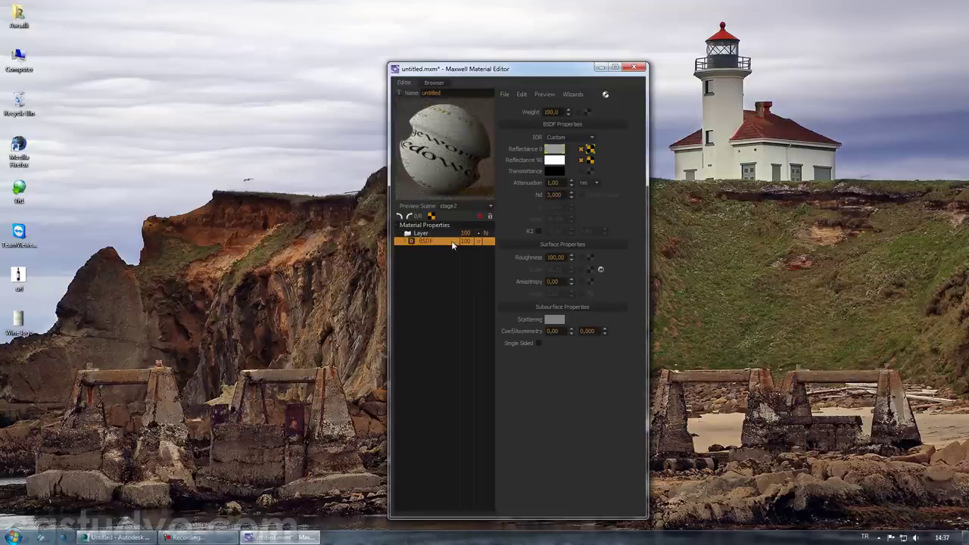
type("97")
key("Return")
double_click(438, 242)
type("Base")
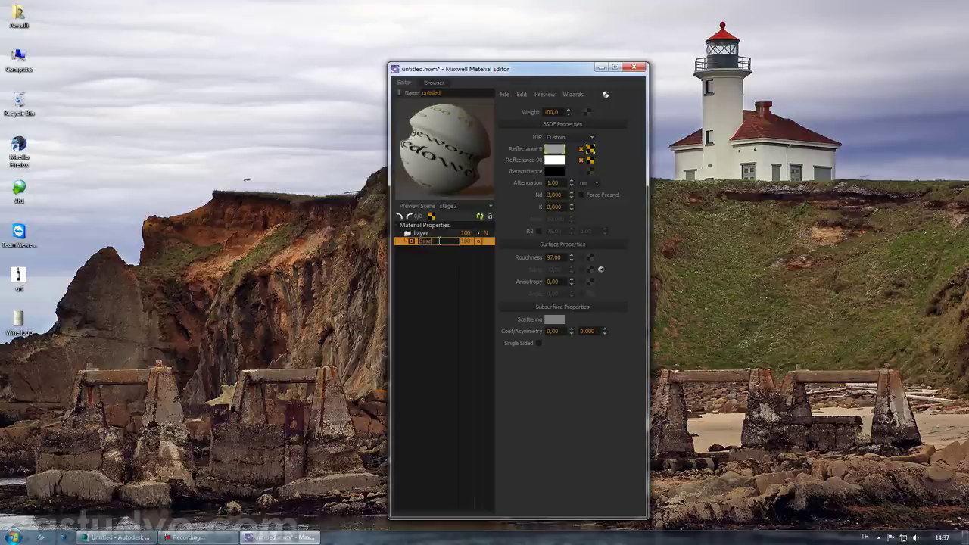
key("Return")
- Duplicate Base into a Specular entry with roughness 10
right_click(439, 241)
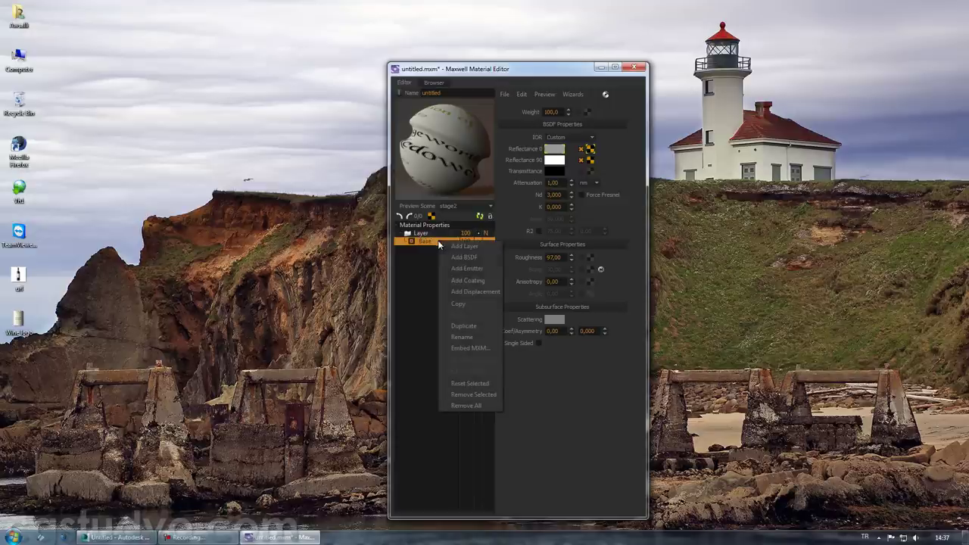
left_click(476, 327)
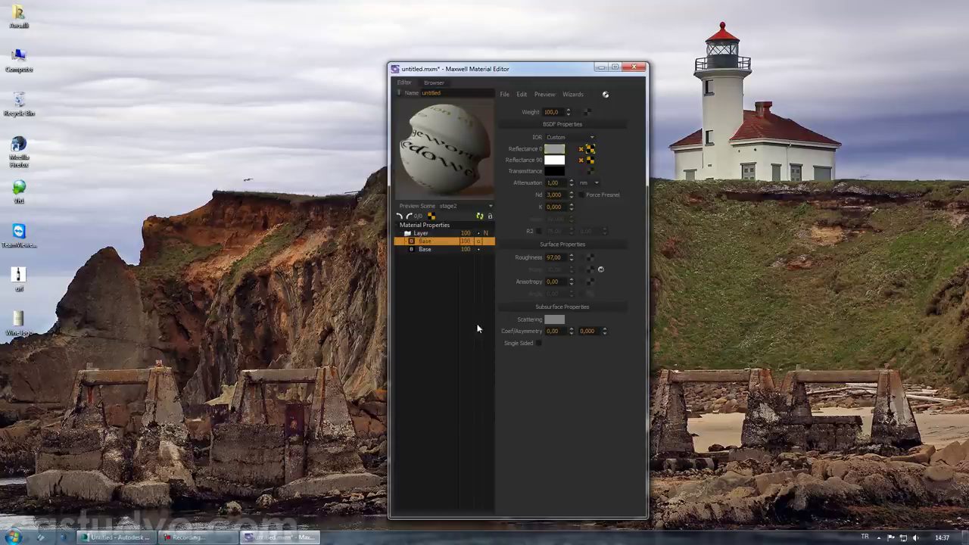
double_click(445, 242)
key("Return")
double_click(559, 257)
type("10")
key("Return")
- Set the layer weights to Specular 30 and Base 70
double_click(563, 111)
type("20")
key("Return")
left_click(451, 249)
double_click(550, 111)
type("80")
left_click(480, 216)
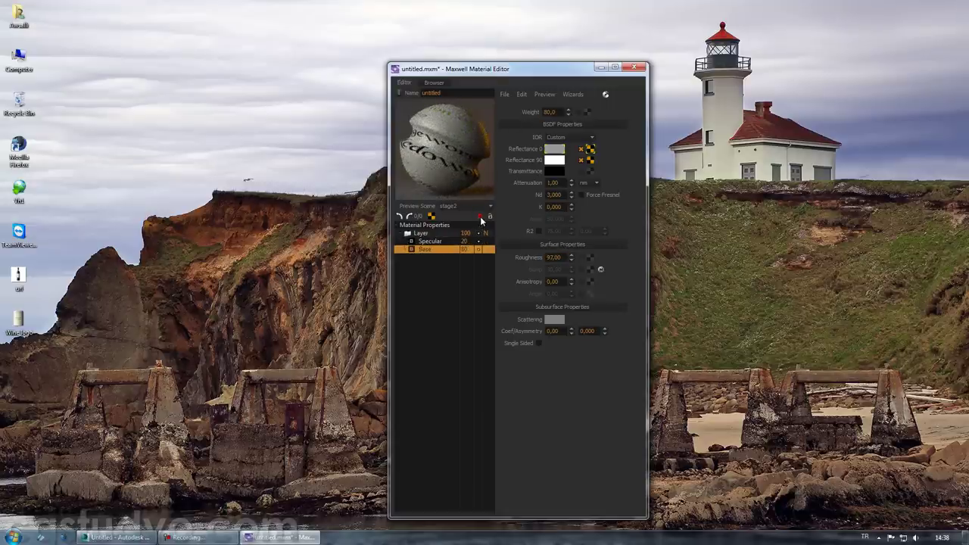
left_click(465, 242)
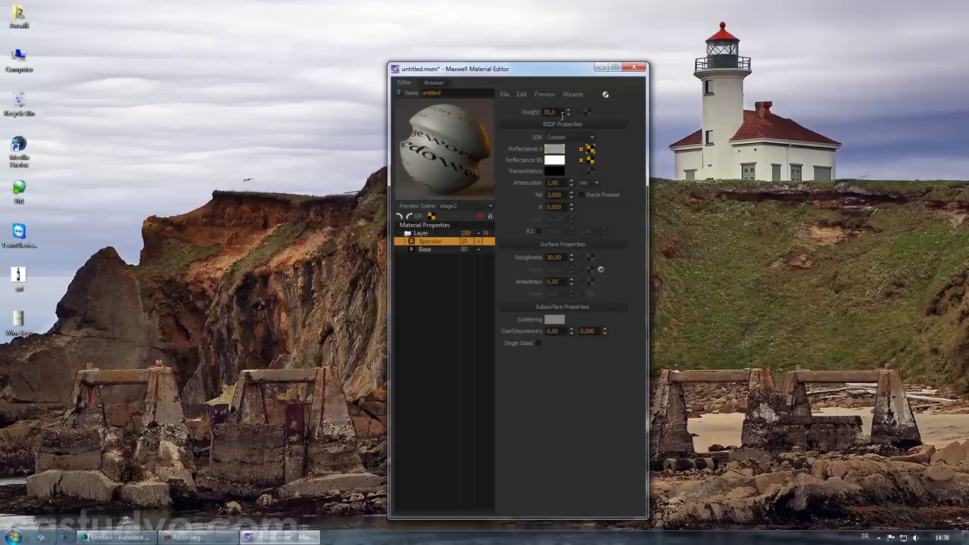
left_click(446, 250)
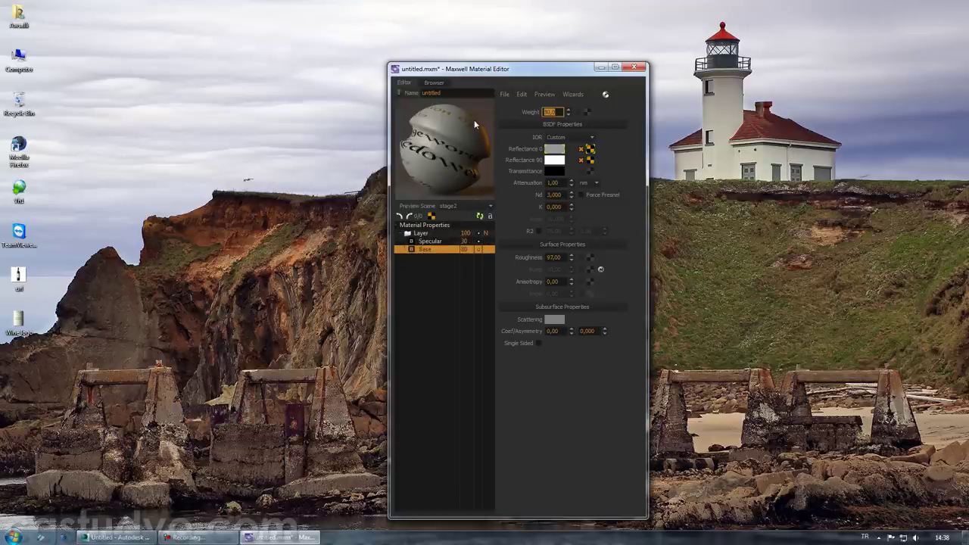
type("70")
key("Return")
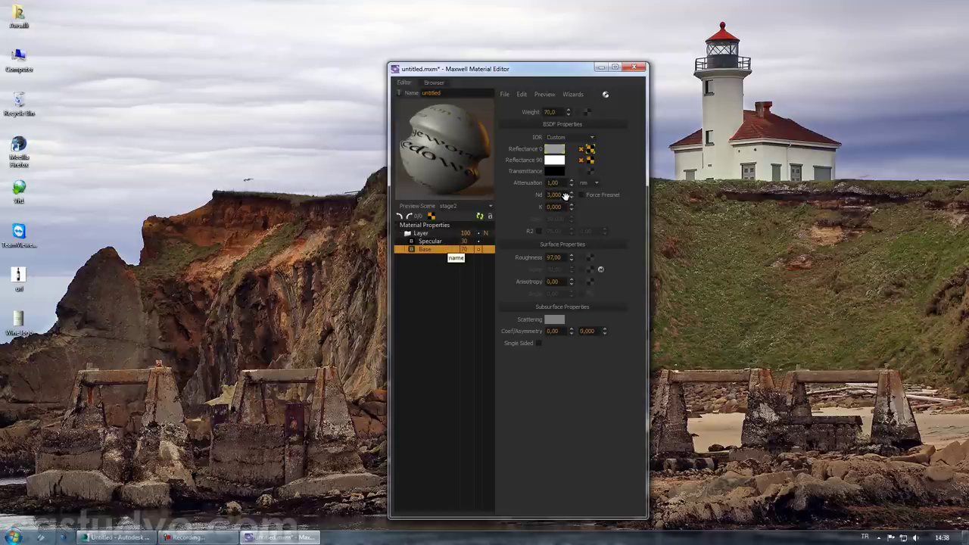
- Reuse the label texture as Base's bump map and set bump strength to 15
mouse_move(590, 149)
left_mouse_down()
mouse_move(610, 205)
mouse_move(592, 271)
left_mouse_up()
left_click(479, 217)
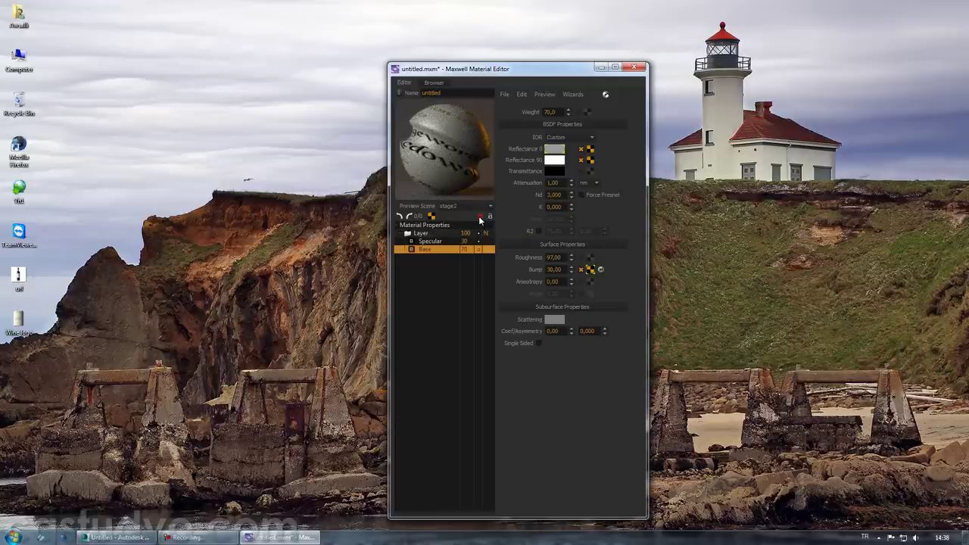
double_click(563, 267)
type("15")
key("Return")
- In the Save MXM As dialog, create a Wine mtl folder on the desktop and open it
left_click(506, 94)
left_click(546, 138)
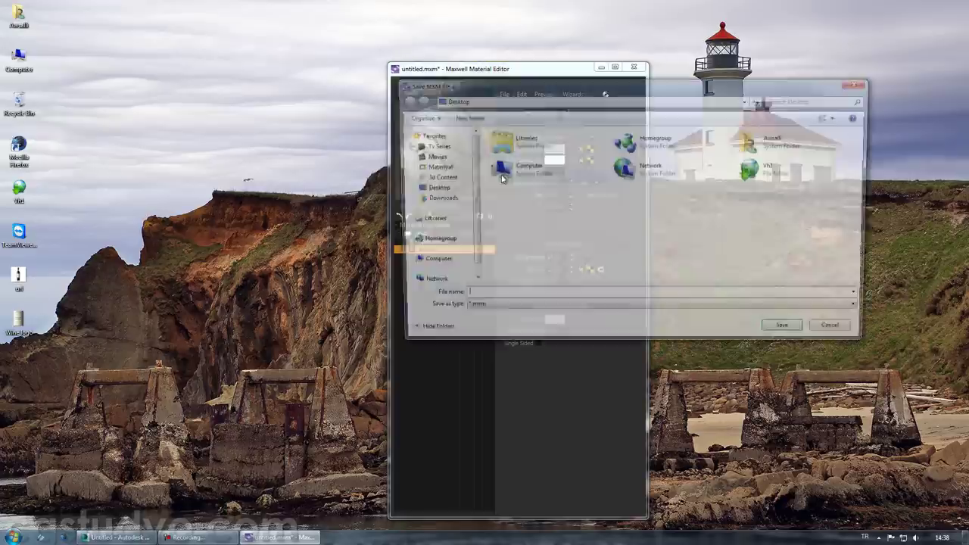
left_click_drag(517, 82, 383, 130)
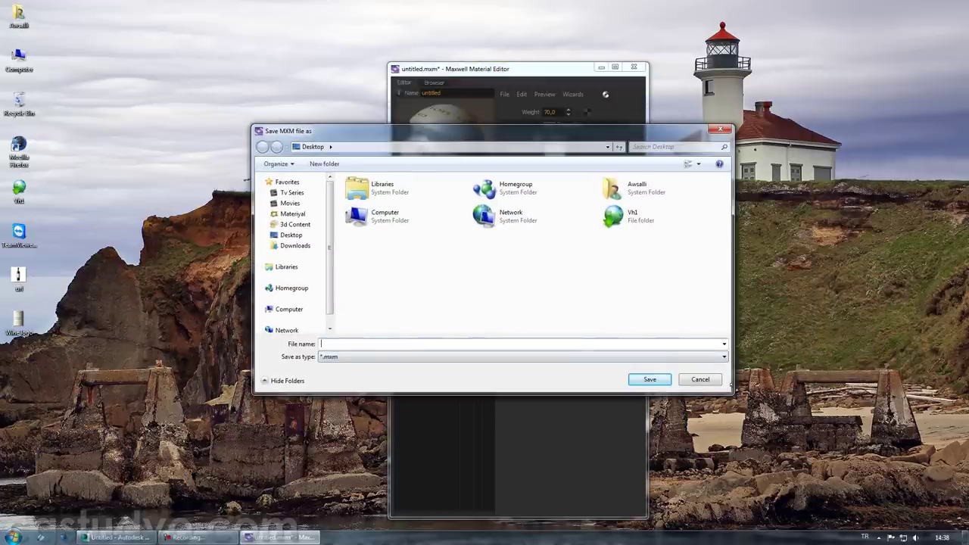
left_click_drag(731, 384, 658, 479)
left_click(324, 164)
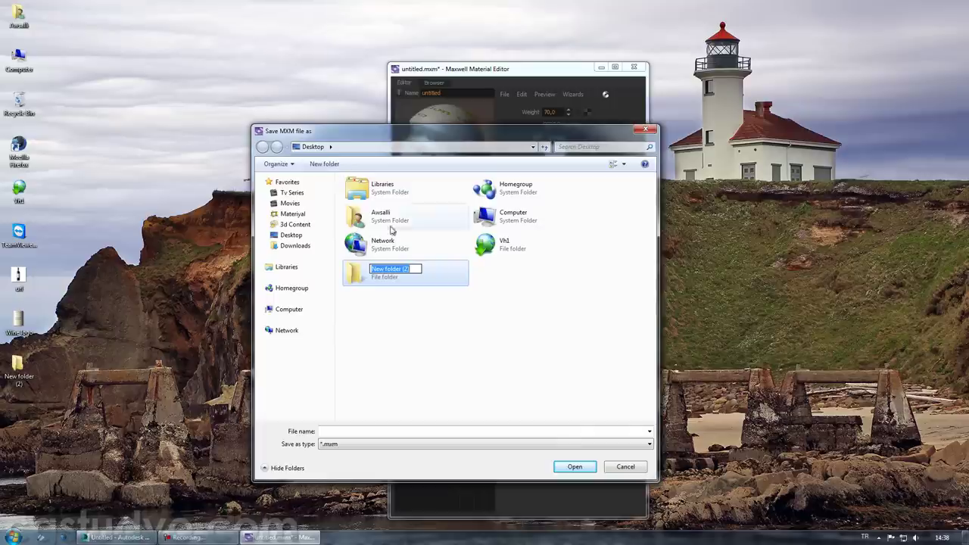
type("Wine mtl")
key("Return")
double_click(435, 279)
- Save the material as Wine logo without packing textures, and check it in the folder
left_click(402, 431)
type("og")
key("Return")
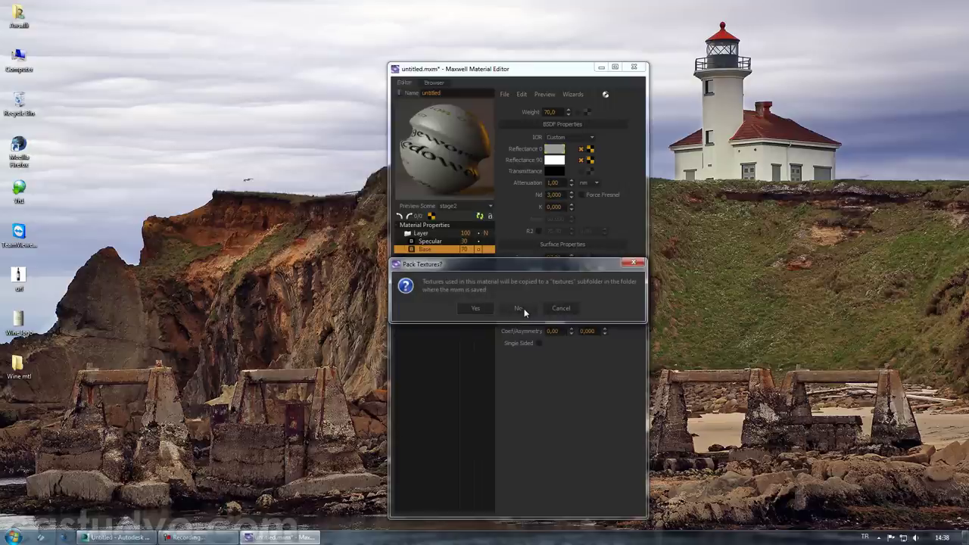
left_click(524, 308)
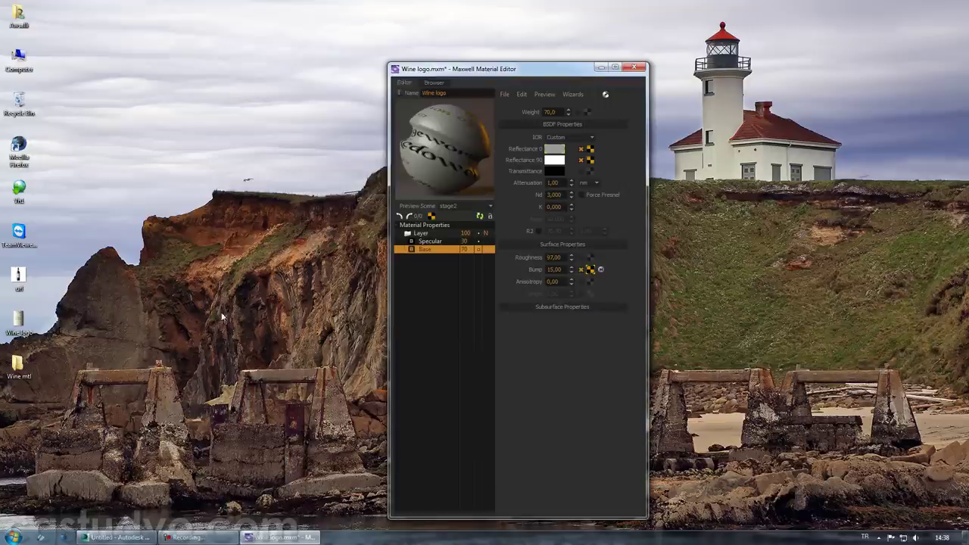
double_click(23, 363)
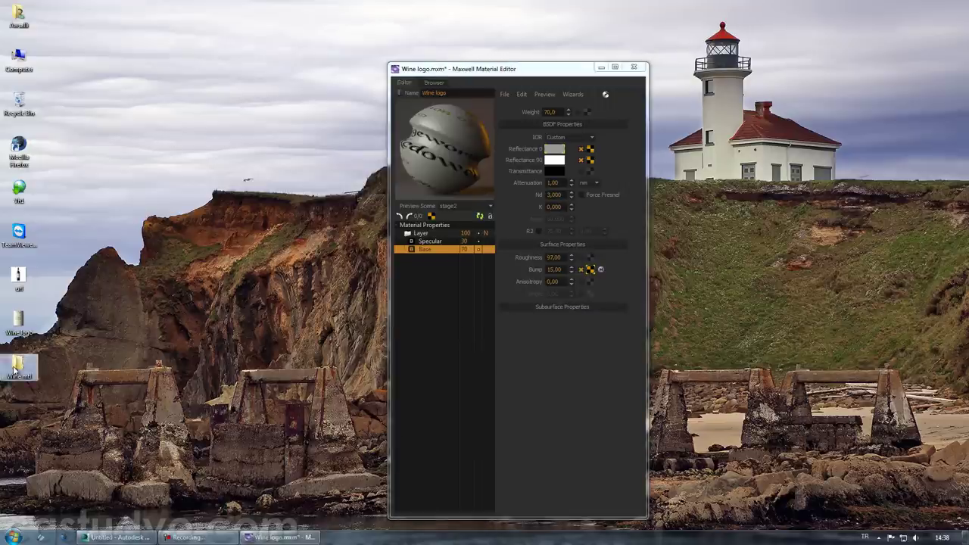
key("alt+F4")
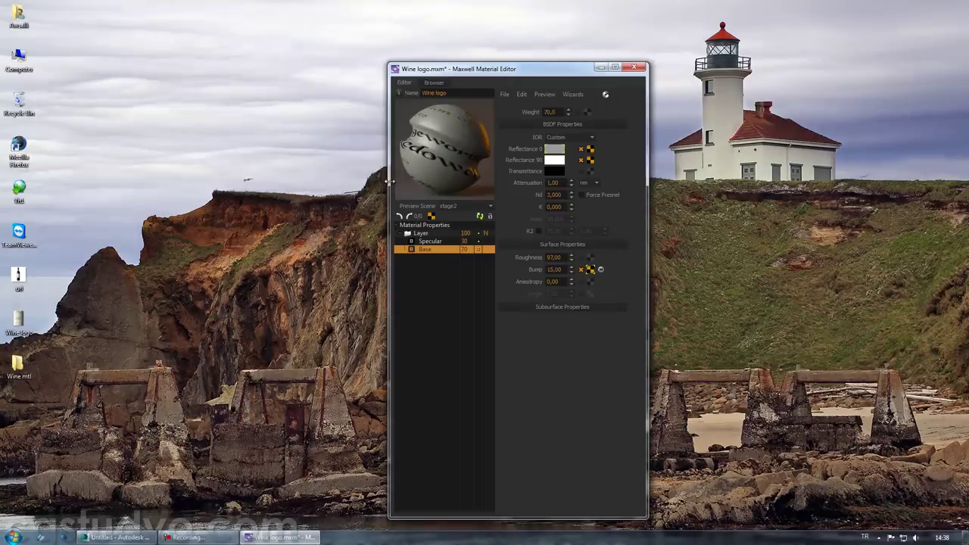
- Re-save the material into Wine mtl, deleting the old Wine logo file first
left_click(504, 93)
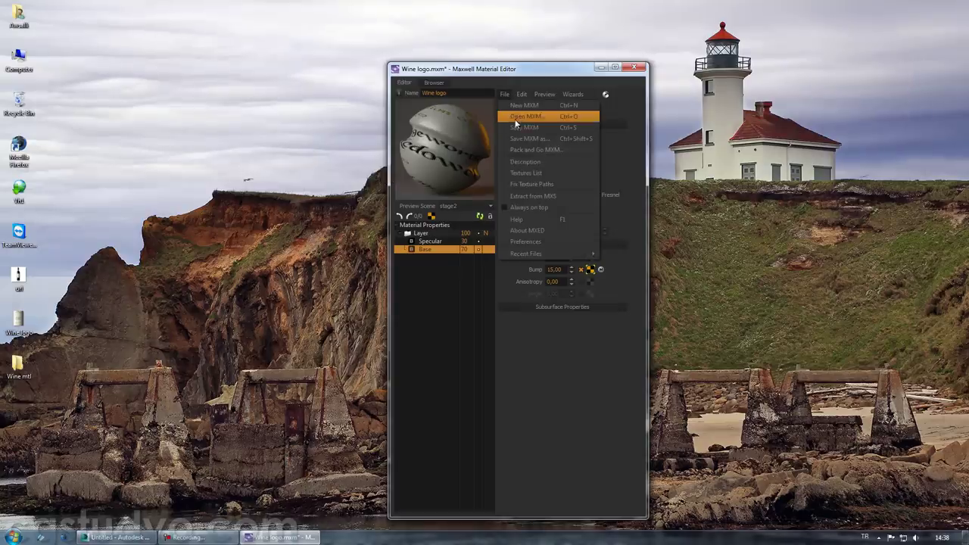
left_click(539, 138)
left_click(505, 95)
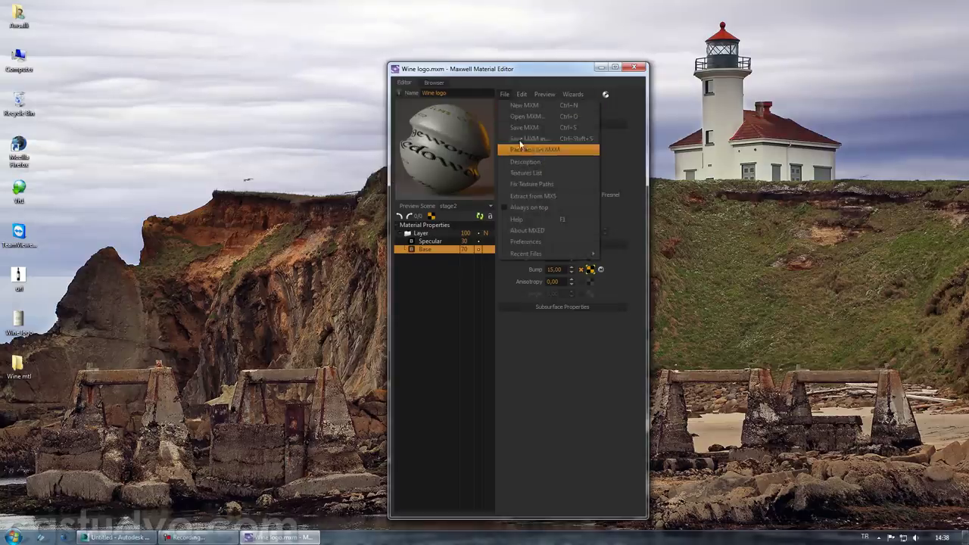
left_click(529, 149)
right_click(368, 195)
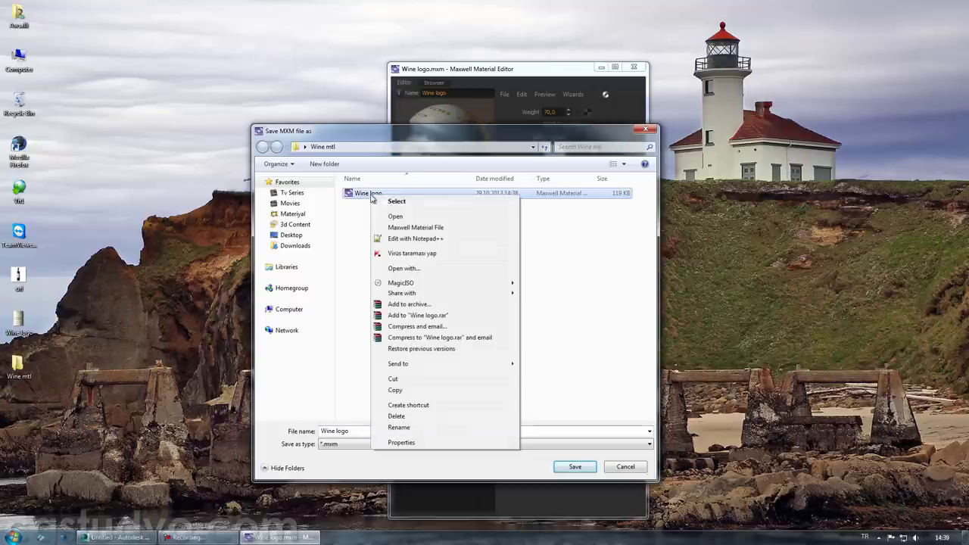
left_click(395, 416)
left_click(523, 309)
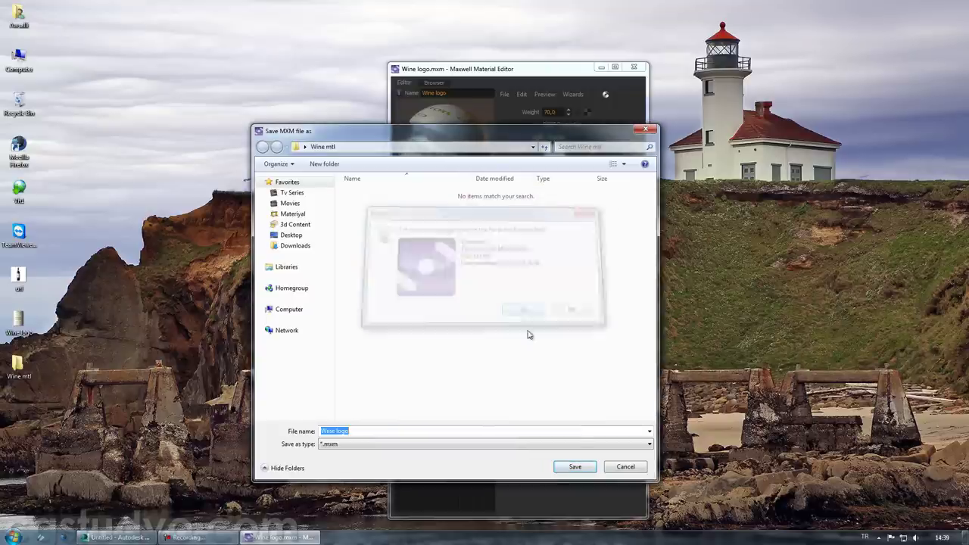
left_click(577, 467)
left_click(511, 274)
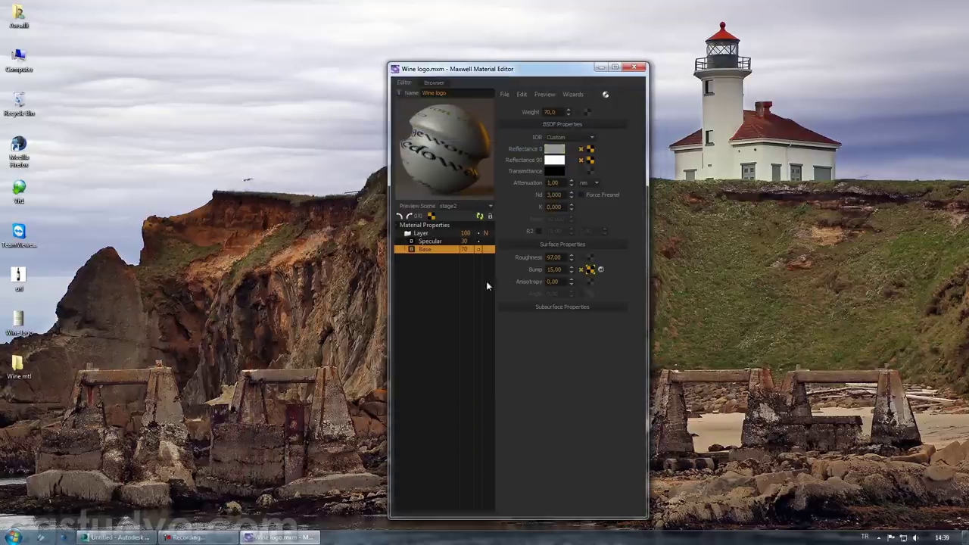
- Start a new MXM and build a glass material with the Glass wizard
left_click_drag(542, 73, 470, 76)
left_click(431, 96)
left_click(447, 107)
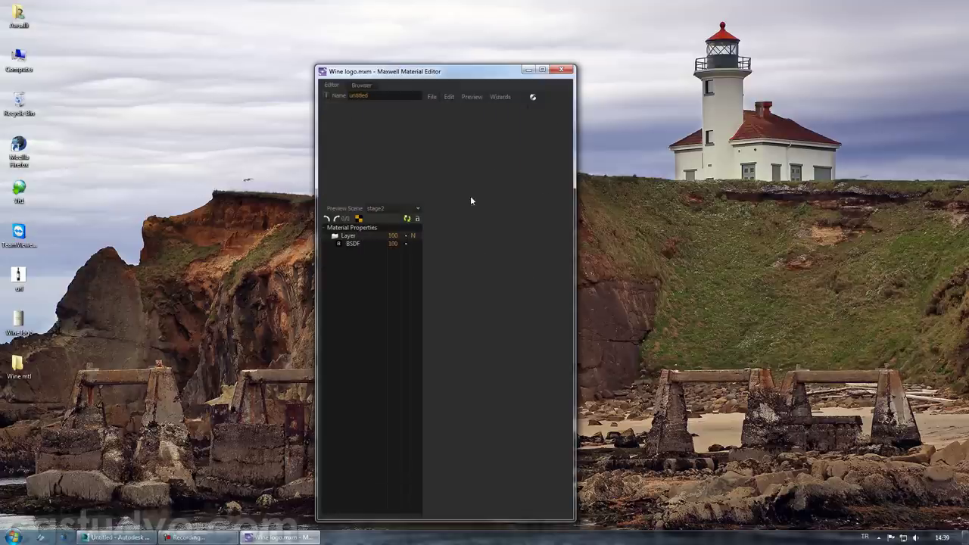
left_click(364, 245)
left_click(437, 97)
mouse_move(500, 97)
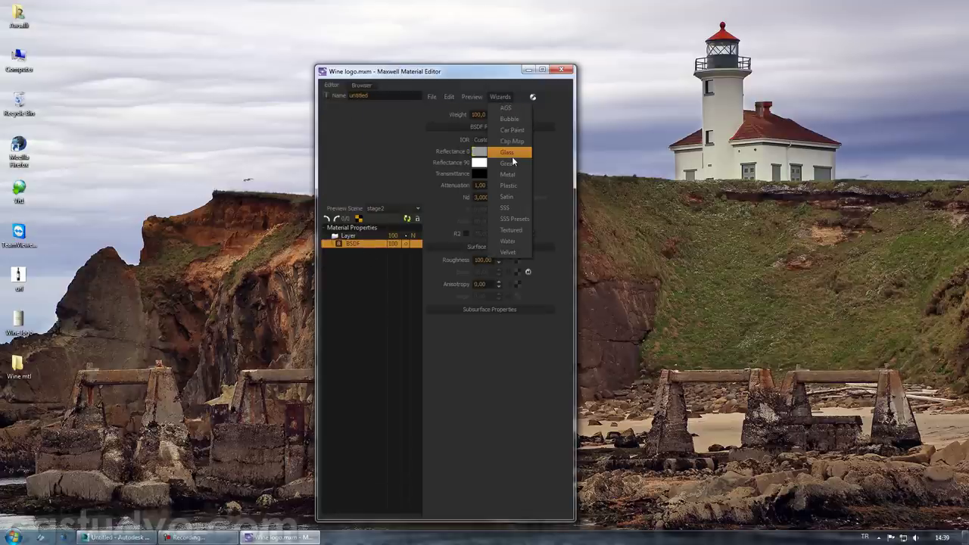
left_click(512, 155)
left_click(437, 312)
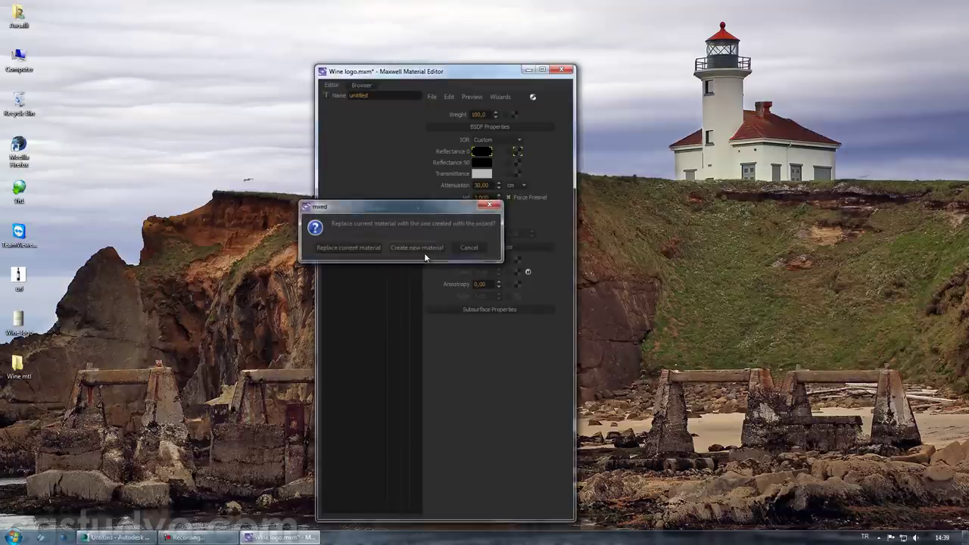
left_click(424, 250)
- Preview the glass material in the defaultpreview scene
left_click(407, 220)
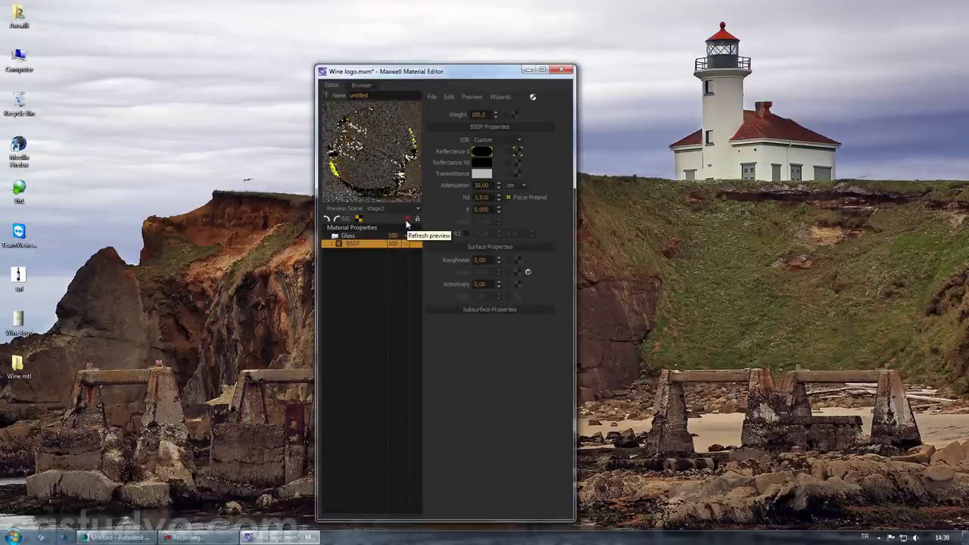
left_click(392, 208)
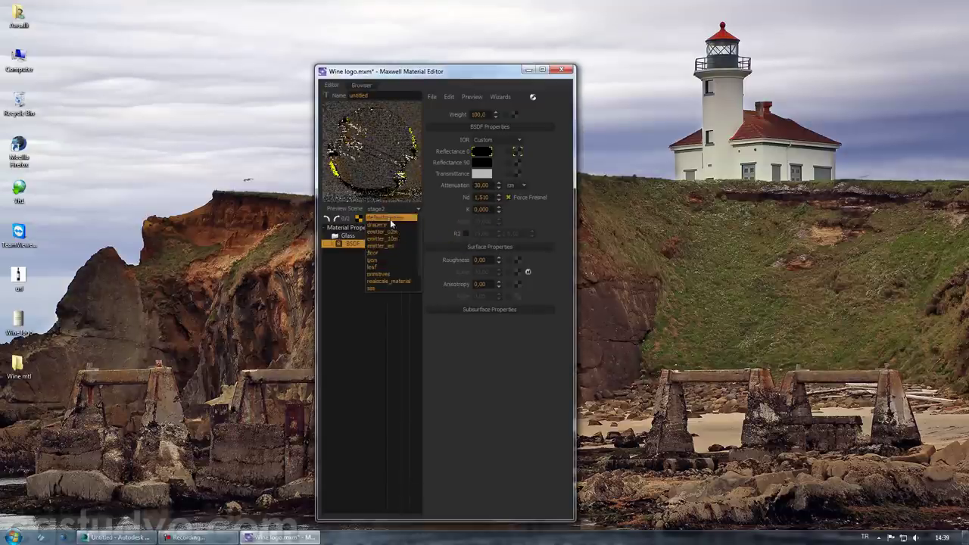
left_click(391, 218)
left_click(408, 209)
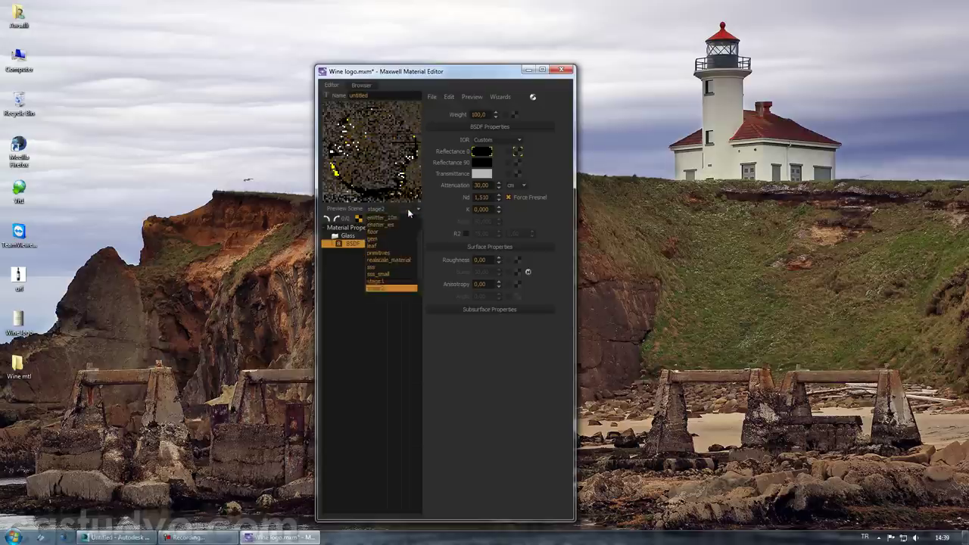
left_click(405, 218)
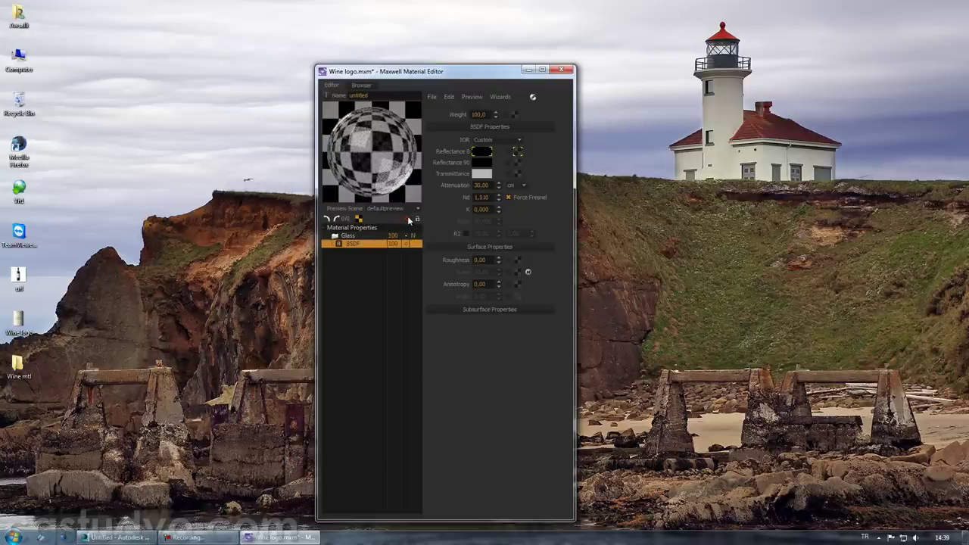
- Save the material as Glass.mxm without packing textures
left_click(431, 96)
left_click(448, 136)
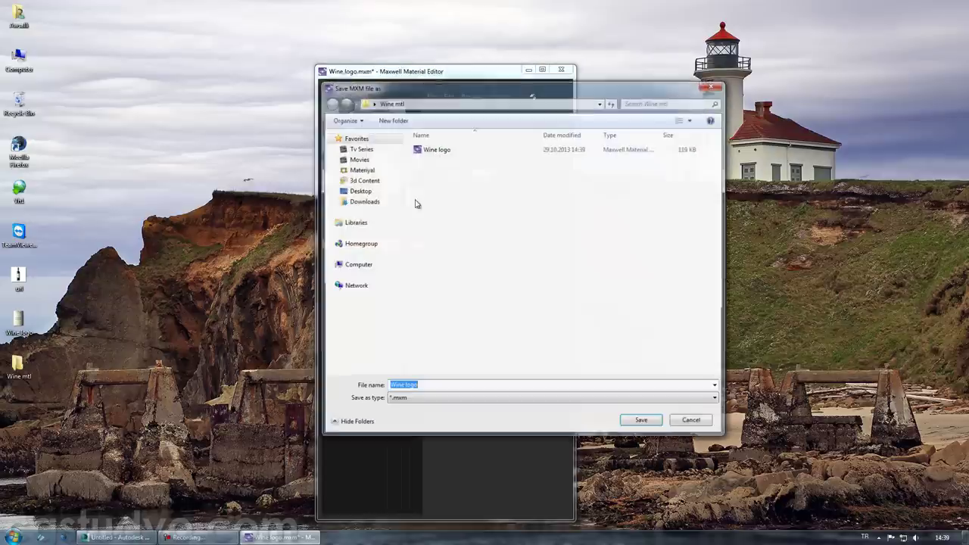
type("Glass")
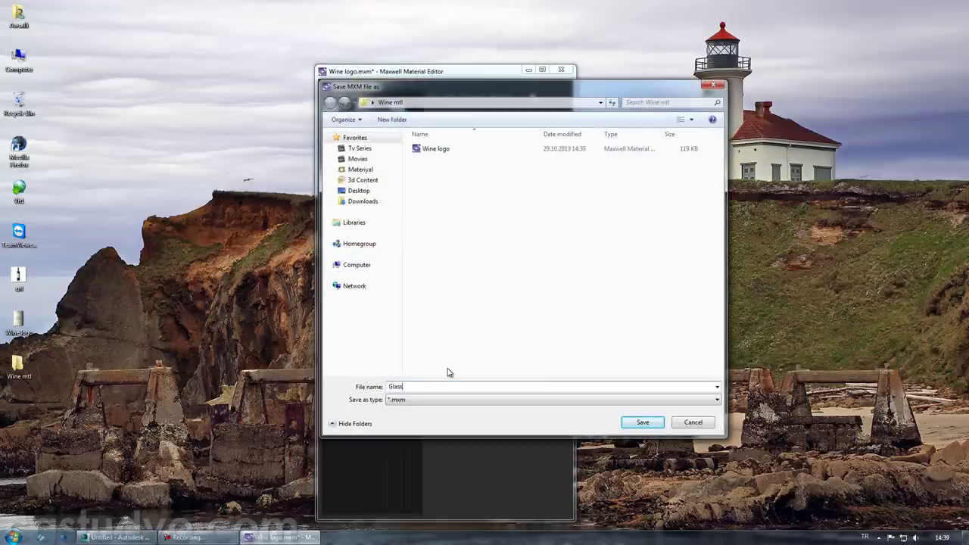
key("Return")
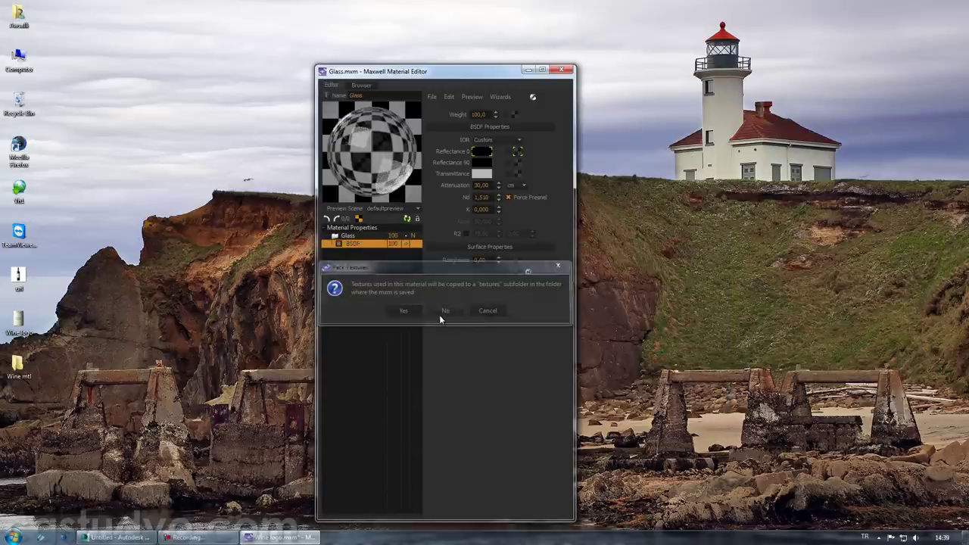
left_click(439, 313)
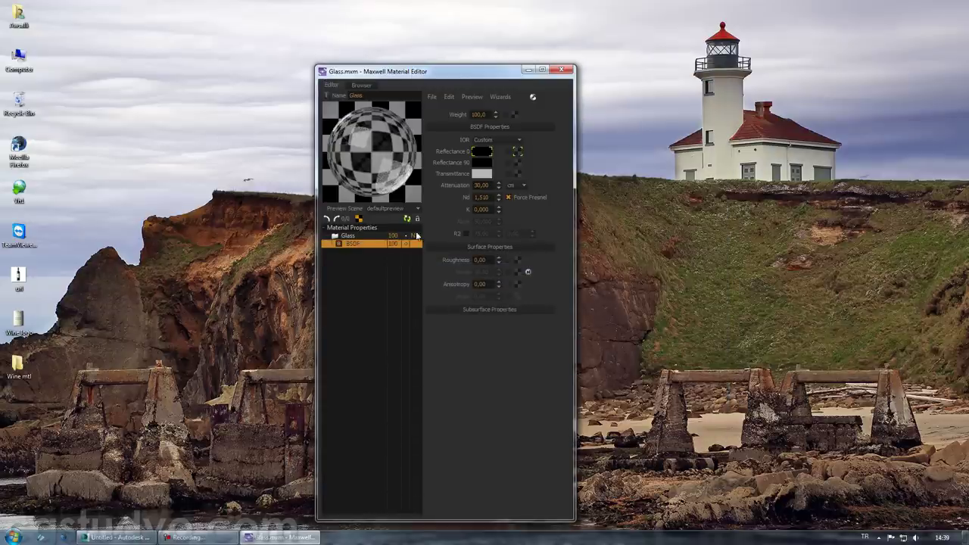
left_click(431, 96)
left_click(436, 108)
- Run the SSS wizard with the Orange Juice 2 preset and bring up its parameters
left_click(502, 97)
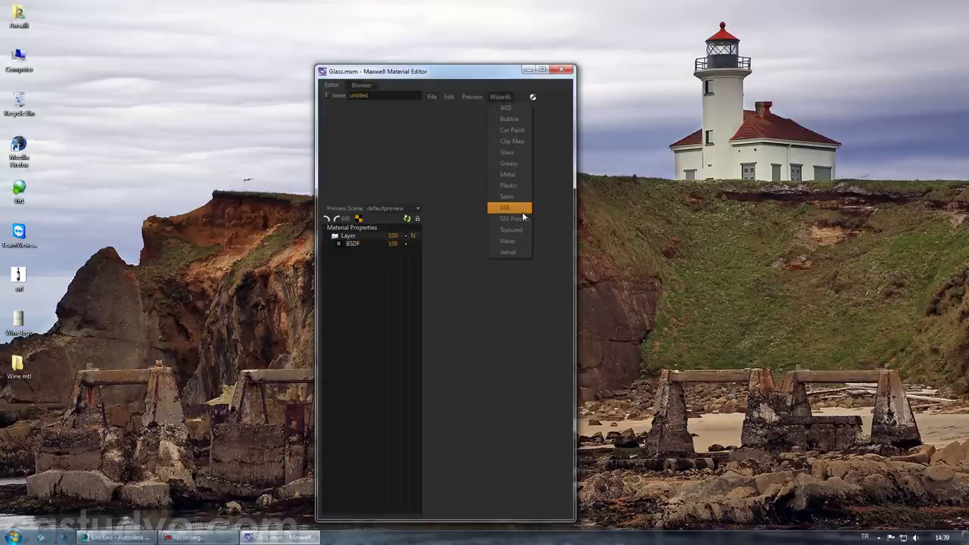
left_click(519, 218)
left_click(445, 295)
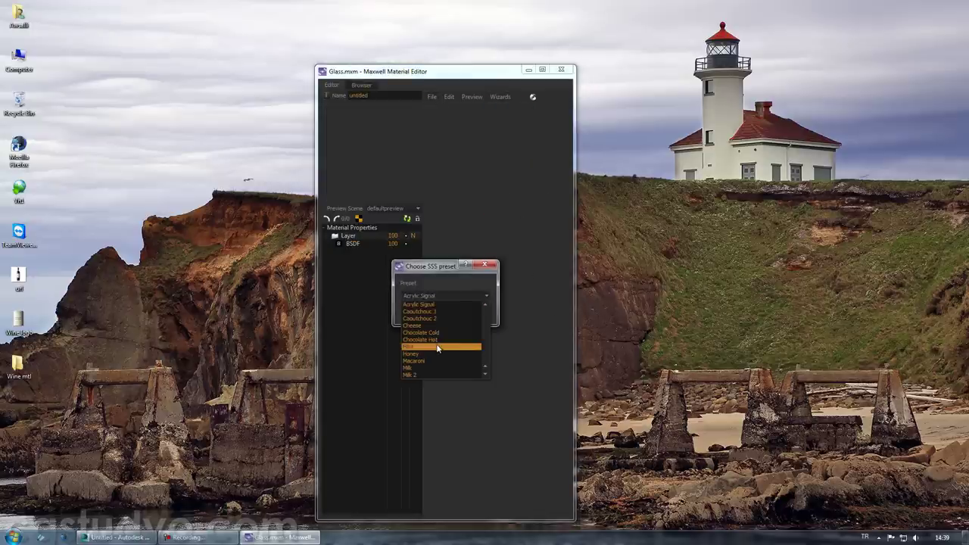
scroll(436, 344, "down", 1)
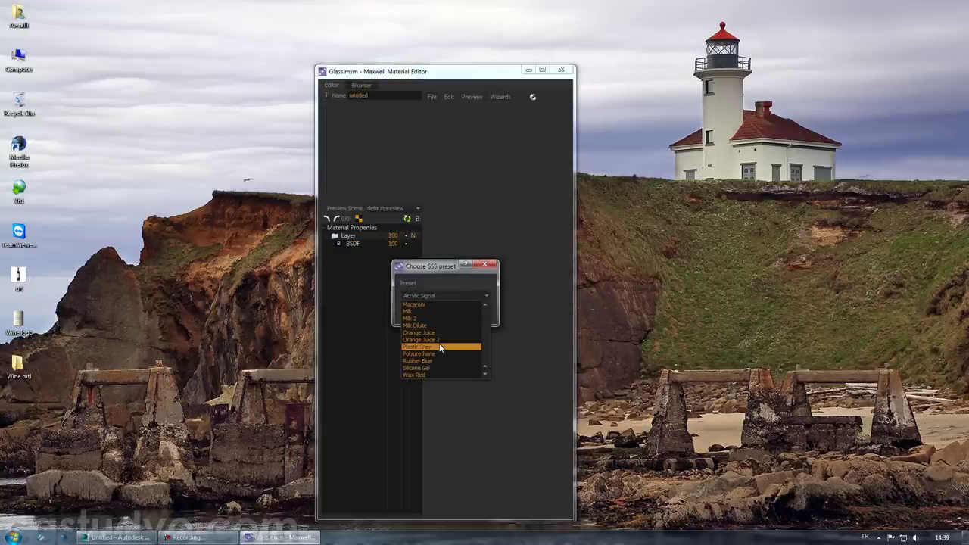
scroll(439, 346, "up", 3)
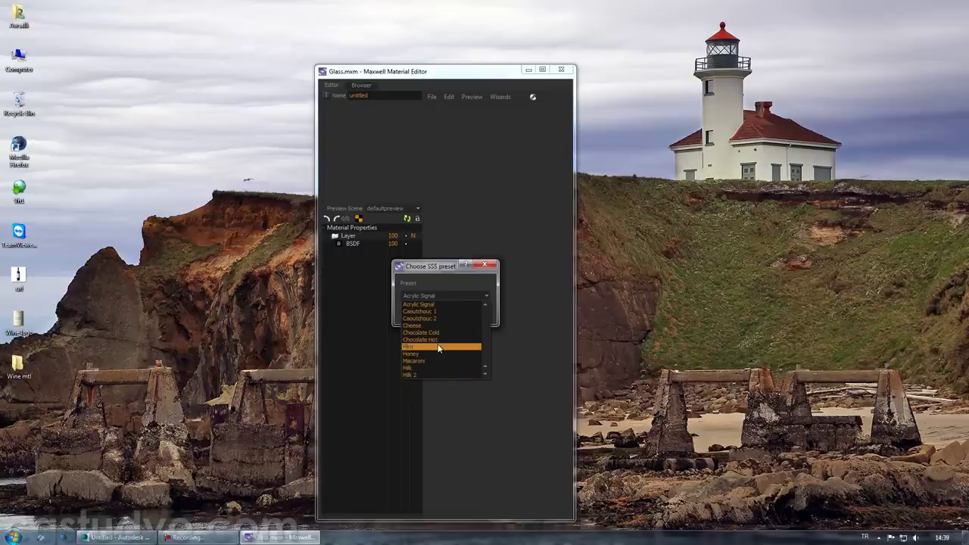
scroll(437, 344, "down", 2)
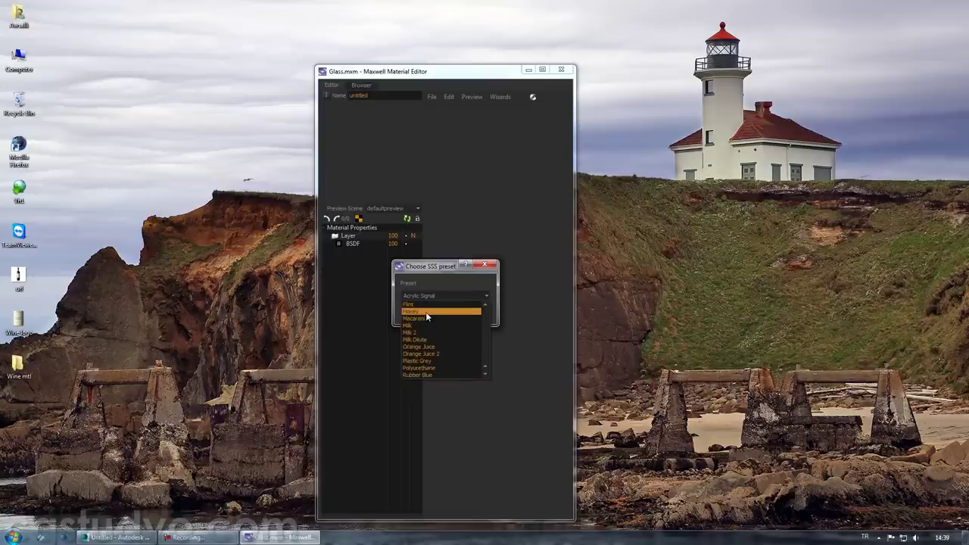
scroll(427, 316, "down", 1)
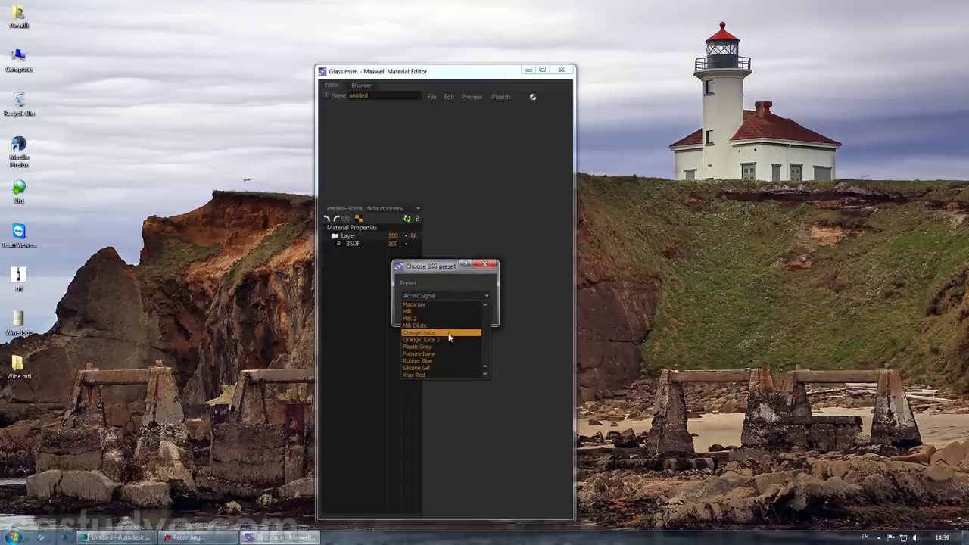
left_click(448, 340)
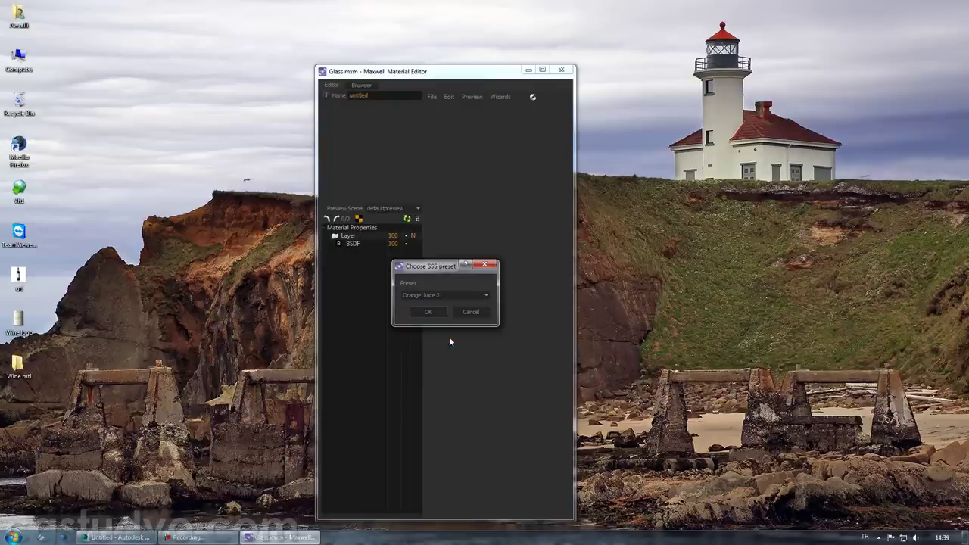
left_click(446, 296)
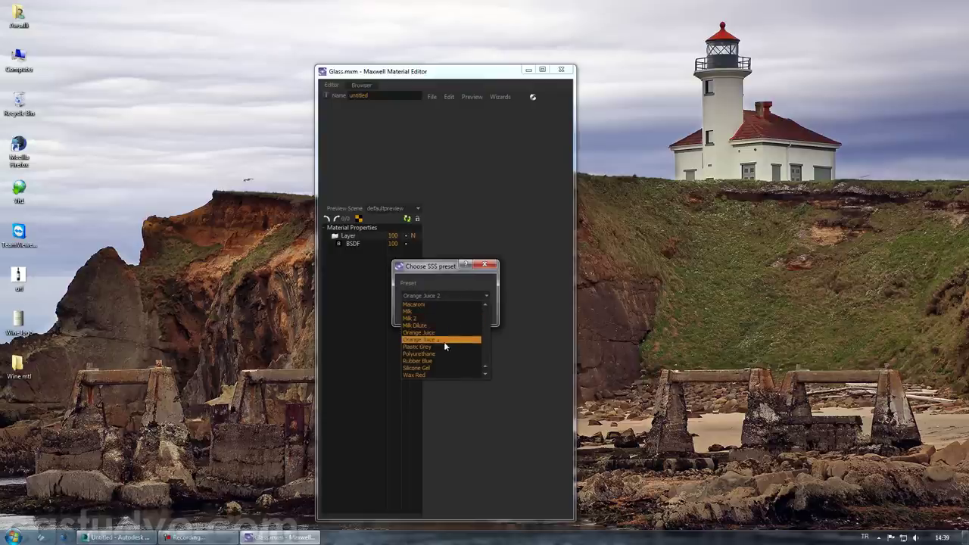
left_click(443, 345)
left_click(423, 310)
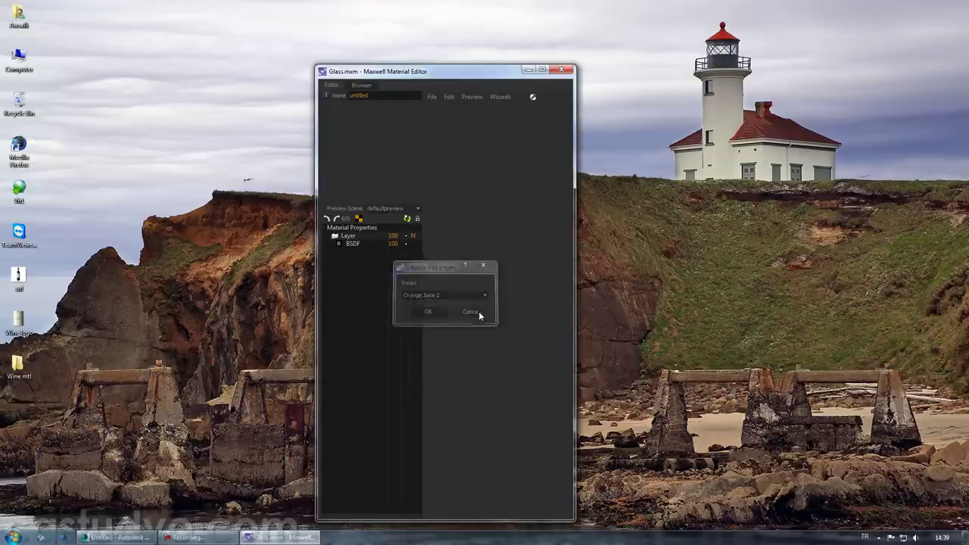
left_click(500, 96)
left_click(509, 175)
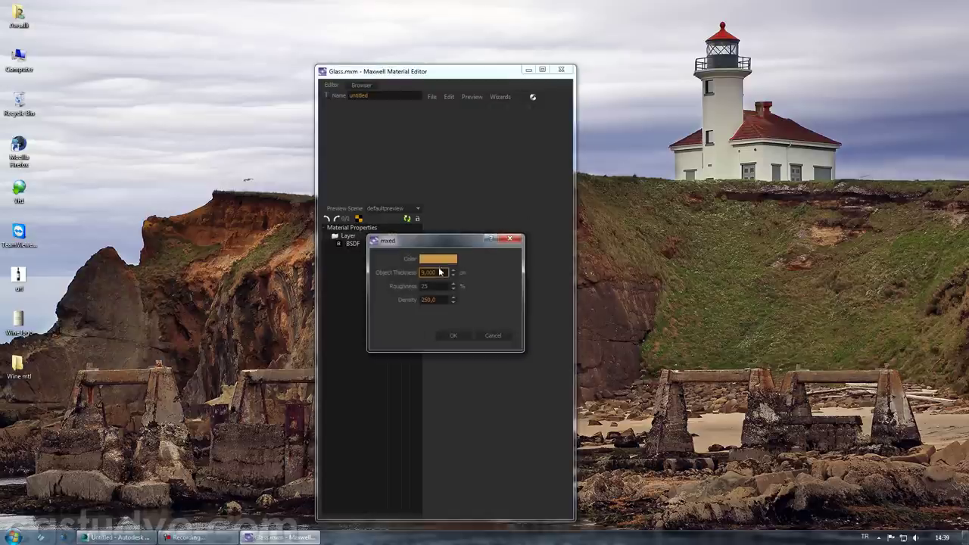
- Set the SSS colour to dark red
left_click(441, 256)
left_click_drag(424, 201, 358, 261)
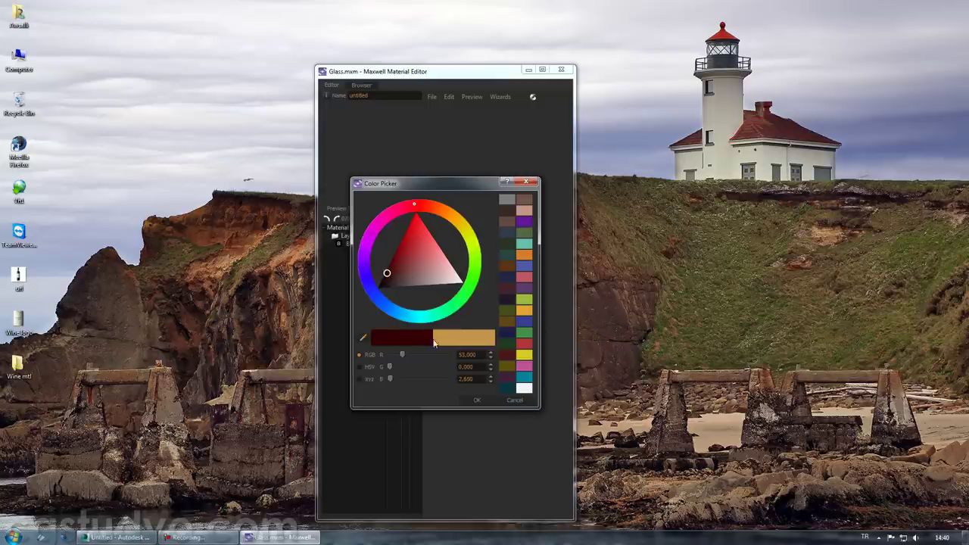
left_click(476, 400)
- Set object thickness 15 and roughness 10, then create a new material from the wizard
key("Tab")
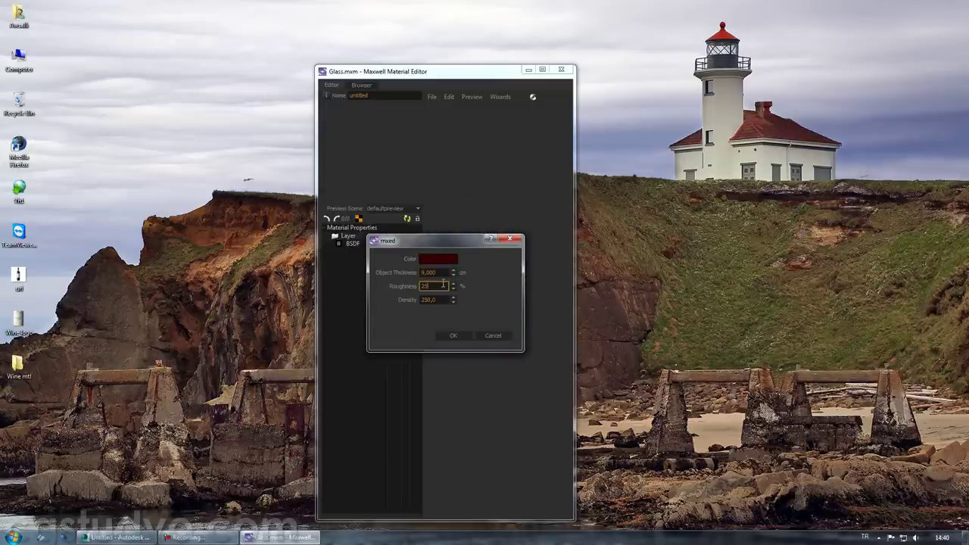
key("shift+Tab")
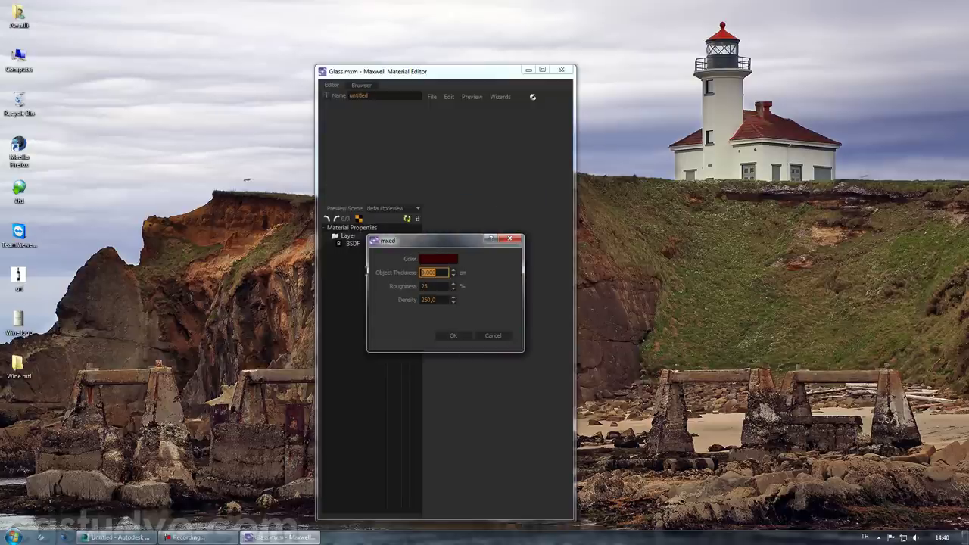
type("0")
type("5")
key("Tab")
type("10")
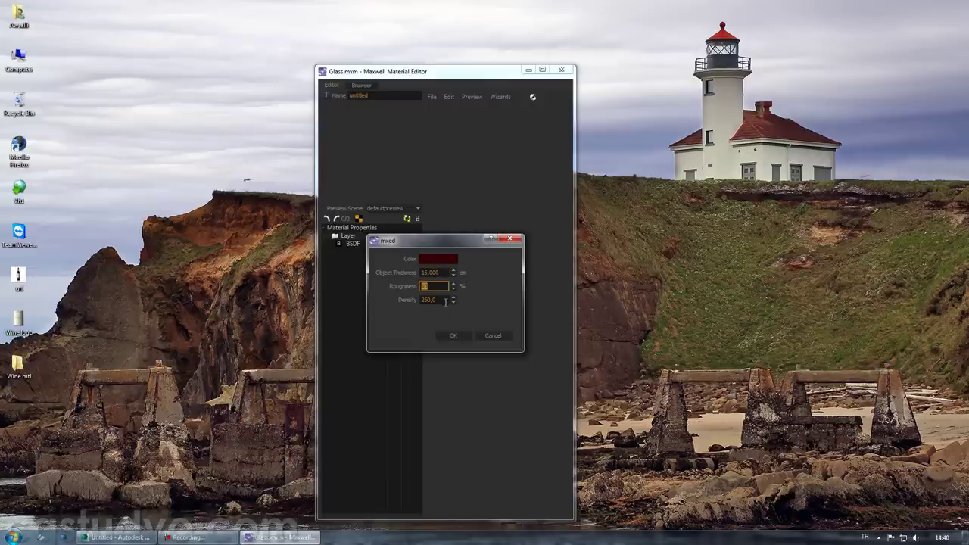
left_click(460, 336)
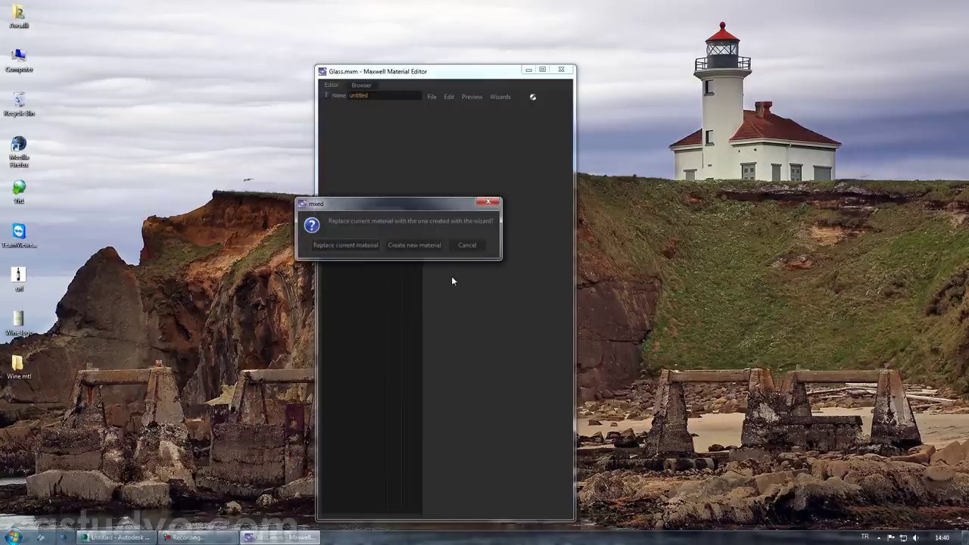
left_click(428, 245)
left_click(411, 209)
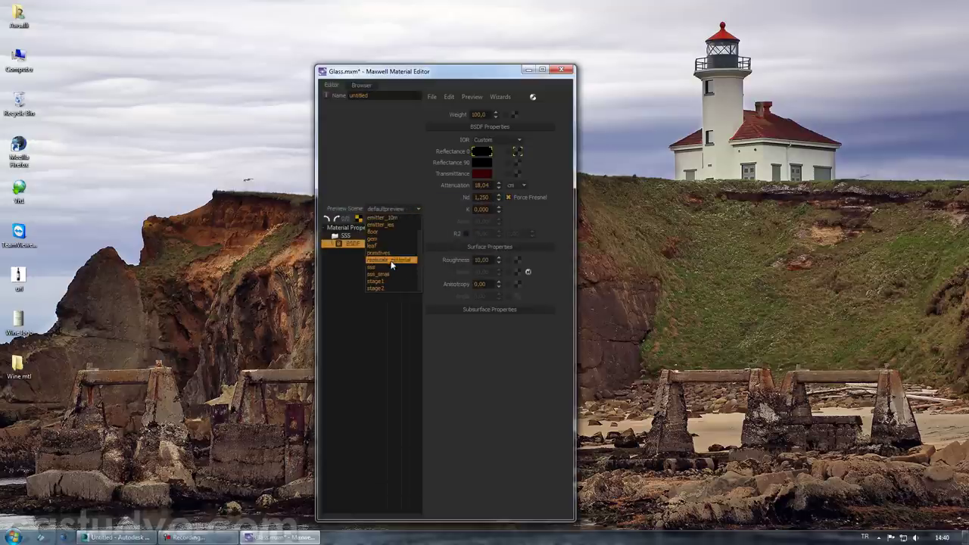
- Preview the material in the sss scene and slightly adjust the dark red transmittance colour
left_click(384, 267)
left_click(409, 218)
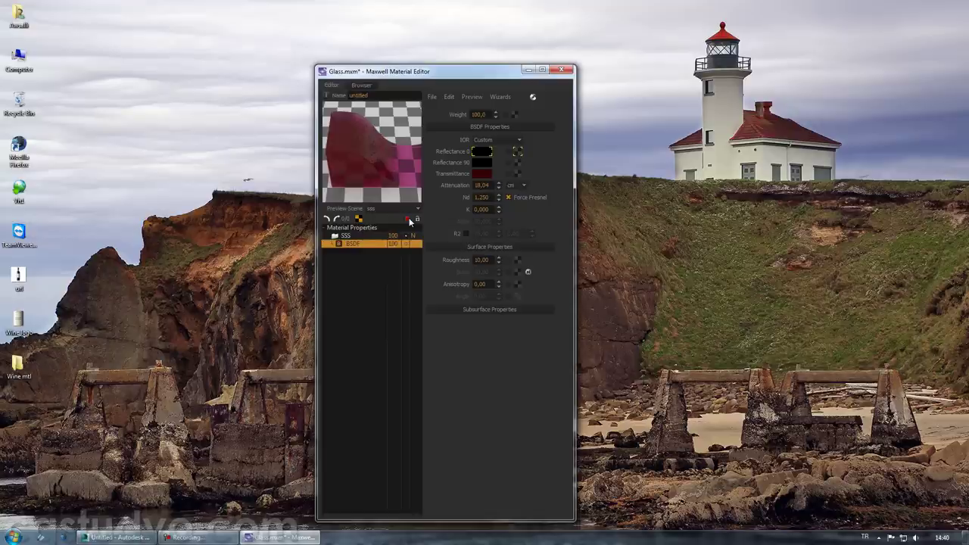
left_click(482, 174)
left_click_drag(208, 174, 214, 164)
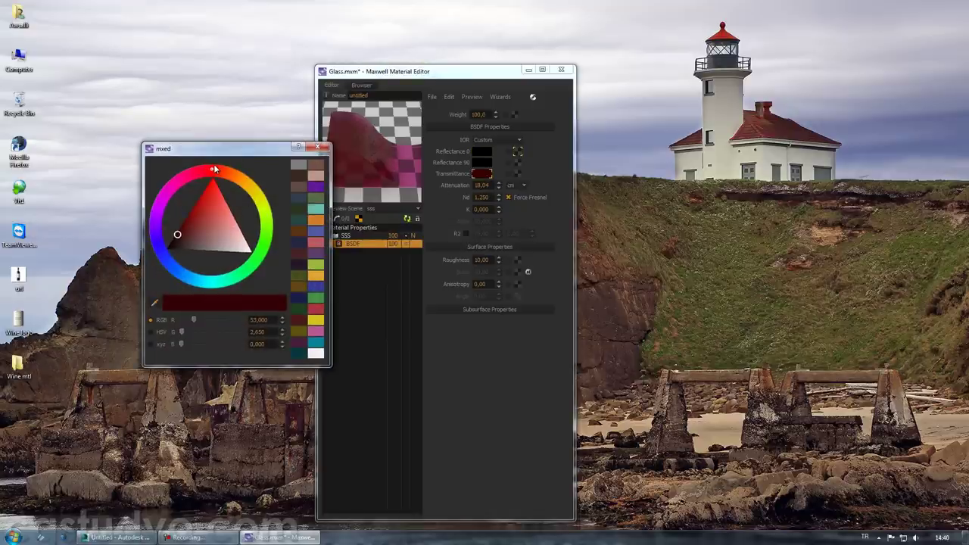
left_click(318, 147)
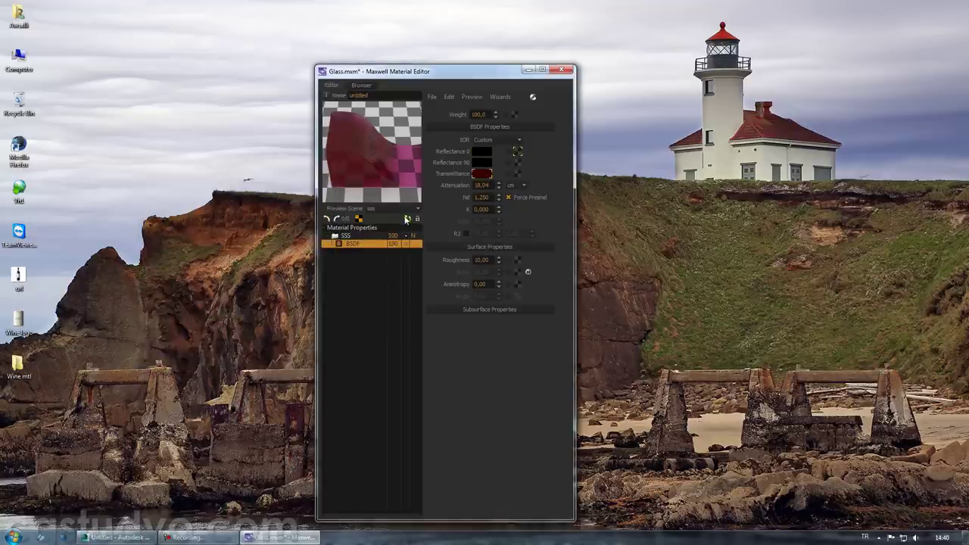
left_click(407, 219)
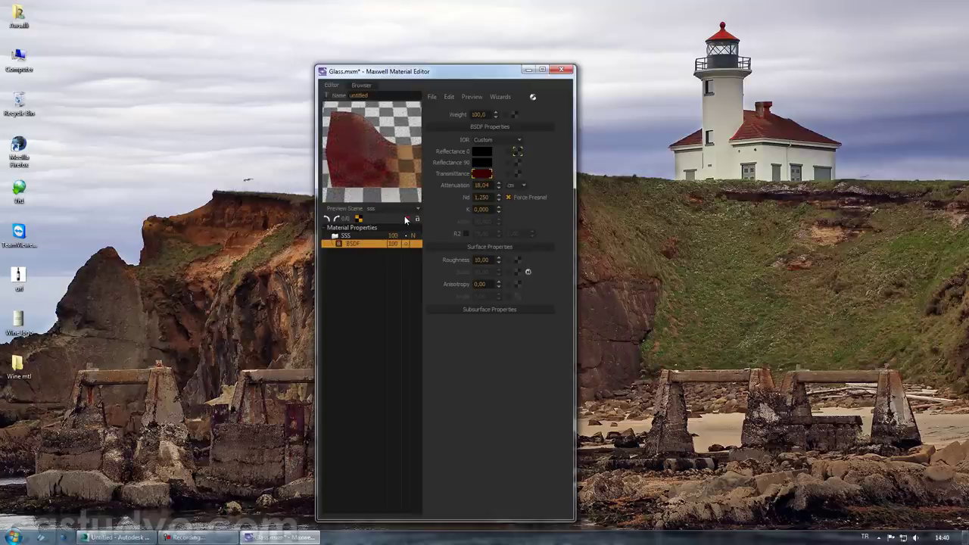
- Set transmittance attenuation to 25 and refresh the preview
double_click(484, 185)
type("25")
key("Return")
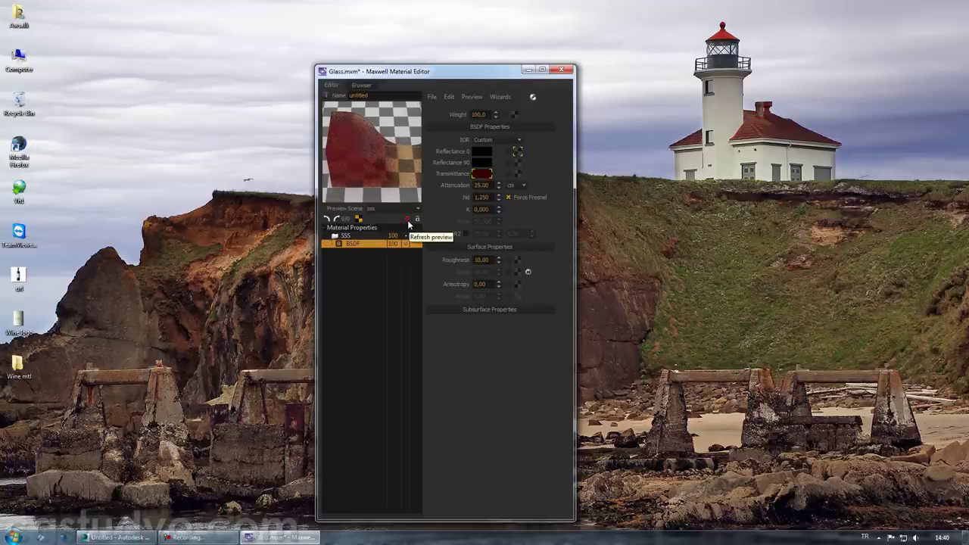
left_click(408, 220)
- Preview the material at attenuation 50, then set attenuation back to 25
type("50")
key("Return")
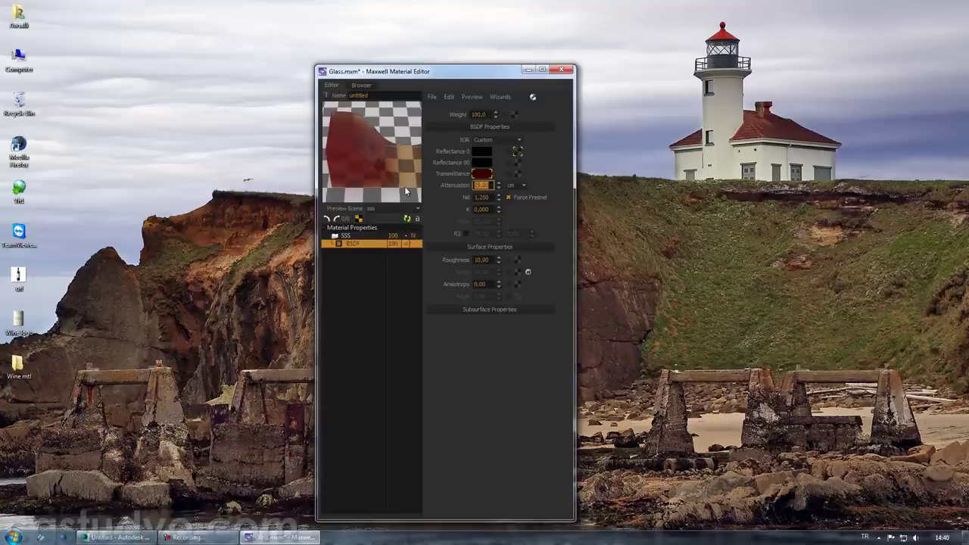
left_click(407, 219)
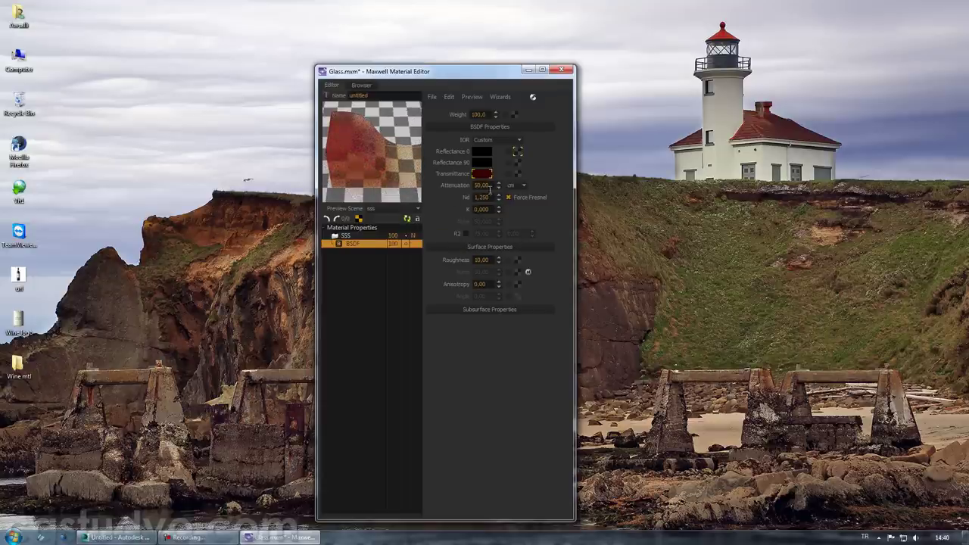
double_click(481, 185)
type("25")
- Brighten the transmittance colour to a vivid red
left_click(482, 173)
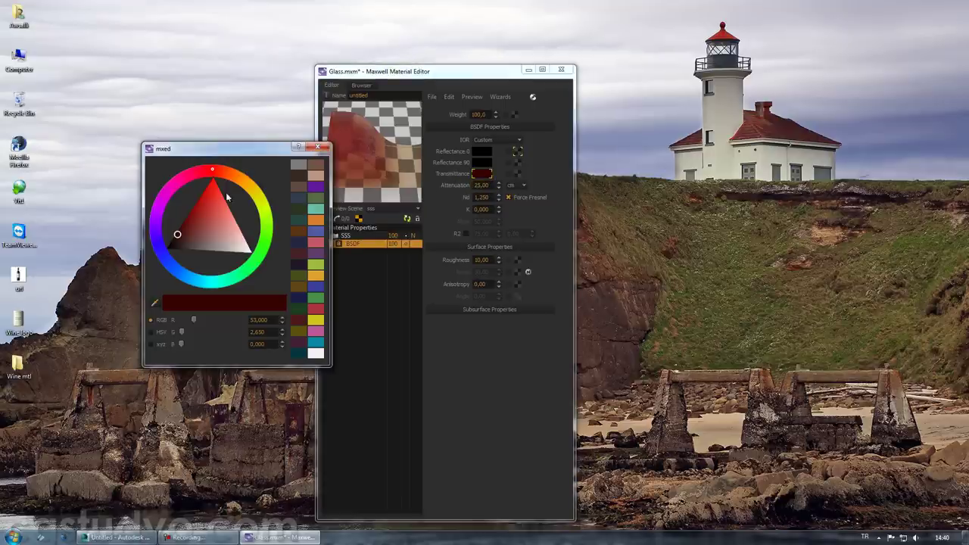
left_click_drag(177, 236, 201, 196)
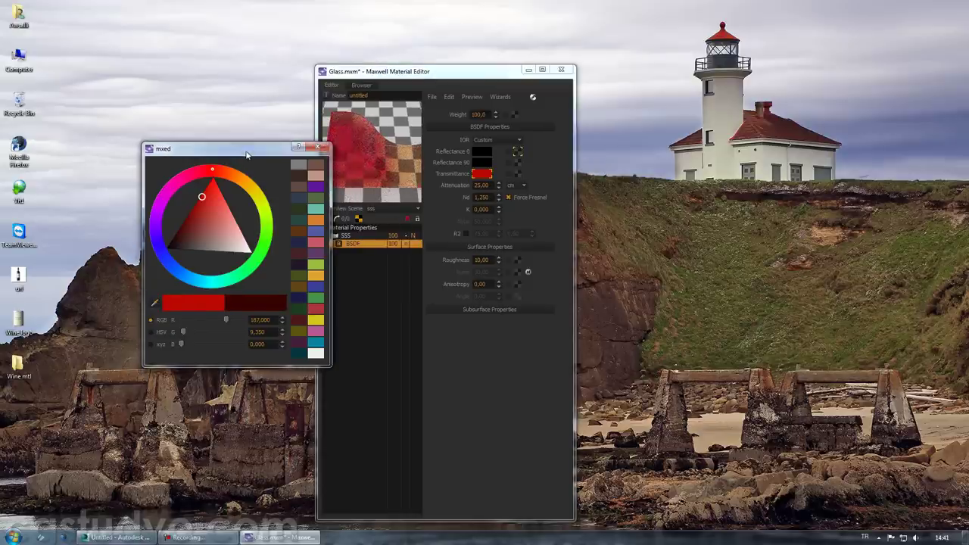
left_click_drag(240, 144, 206, 140)
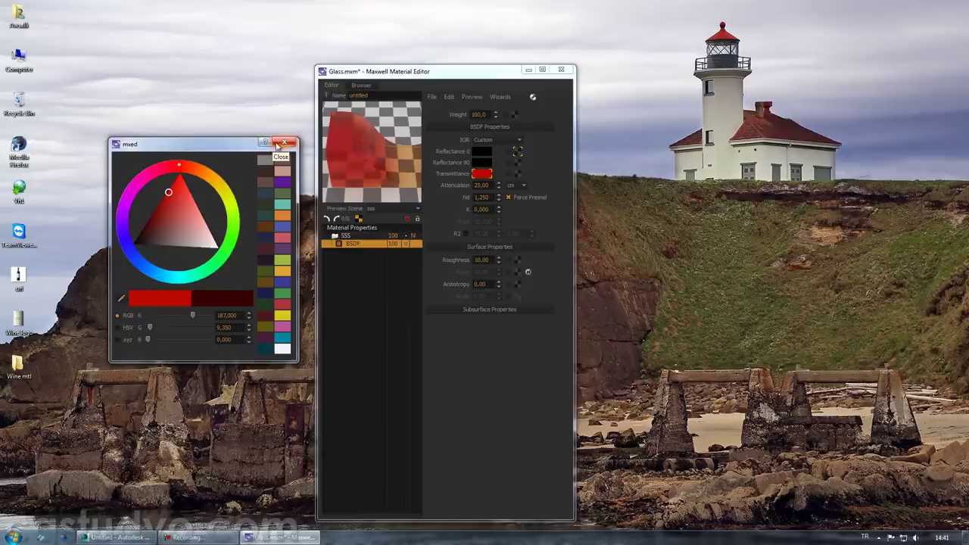
left_click(278, 144)
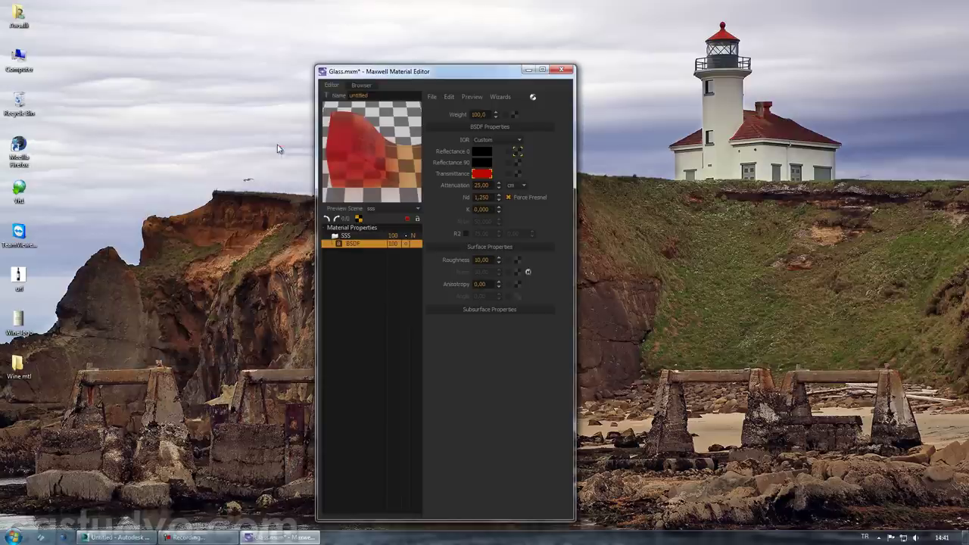
- Cancel saving and darken the transmittance back to a deep red
left_click(430, 96)
left_click(469, 143)
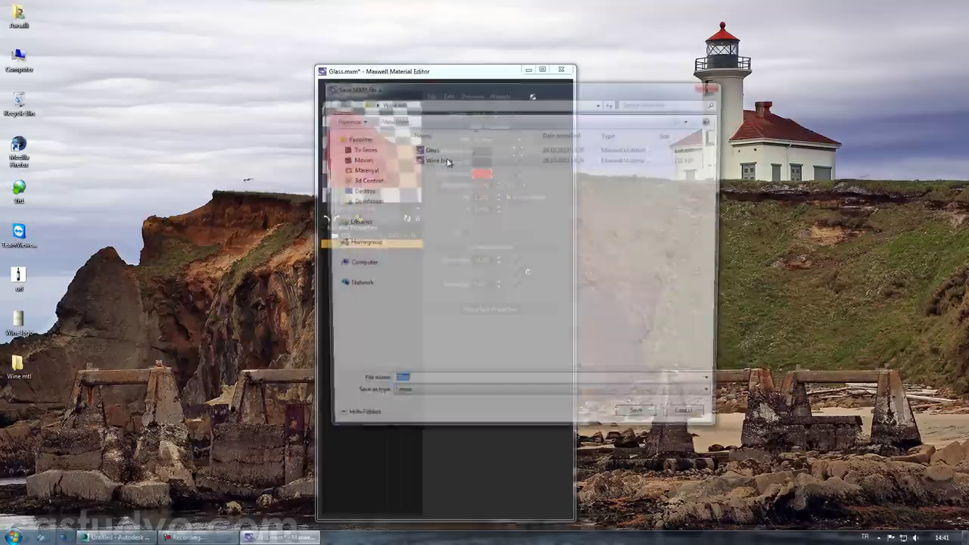
left_click(681, 412)
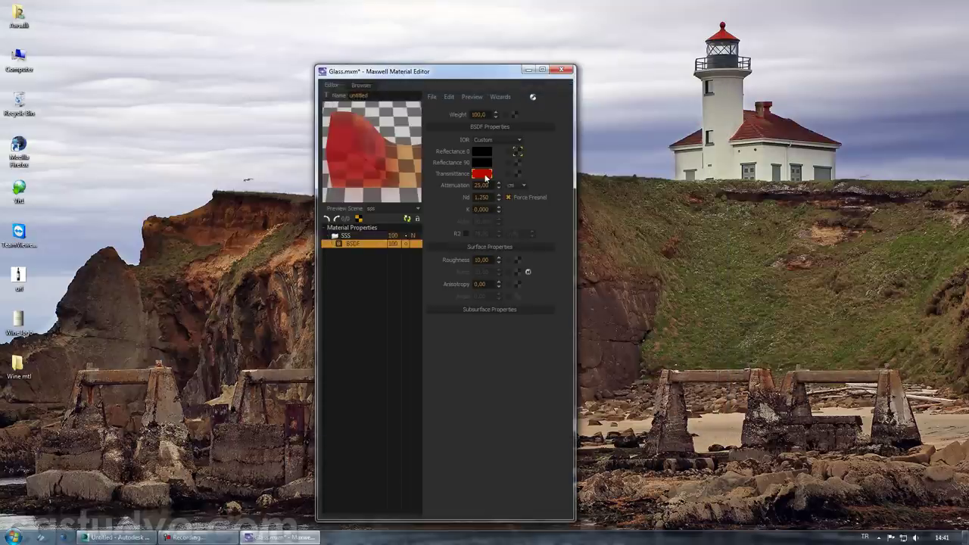
left_click(483, 175)
left_click_drag(169, 192, 123, 221)
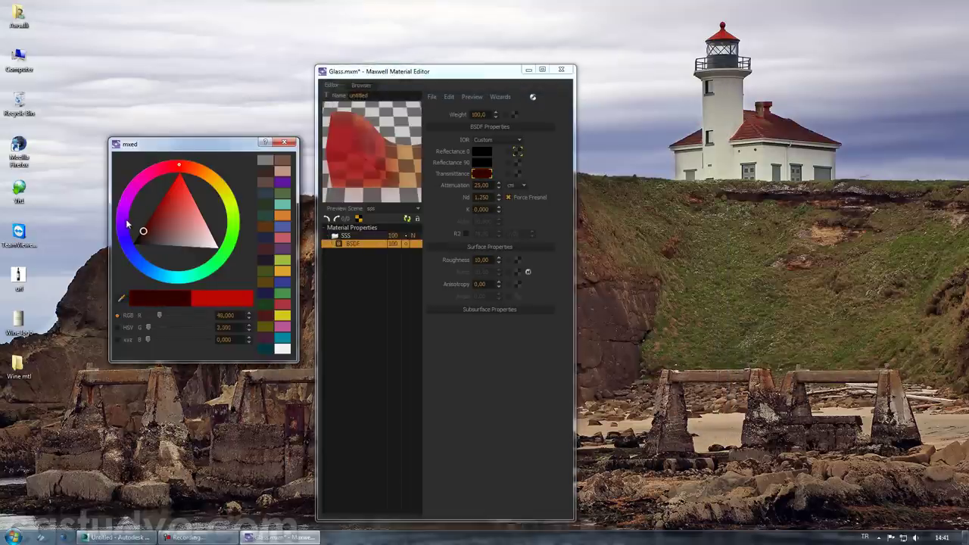
left_click(283, 143)
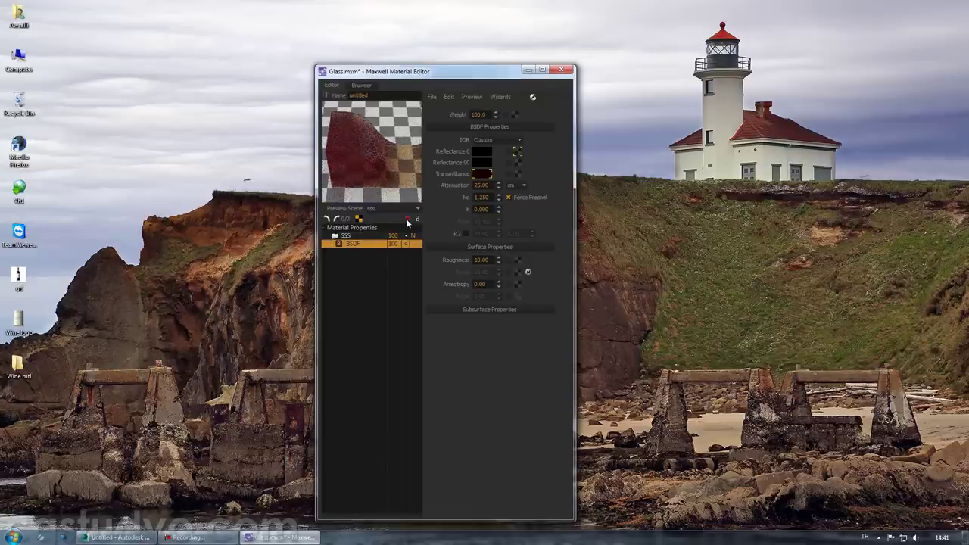
- Save the dark red SSS material as Wine.mxm without packing textures
left_click(432, 97)
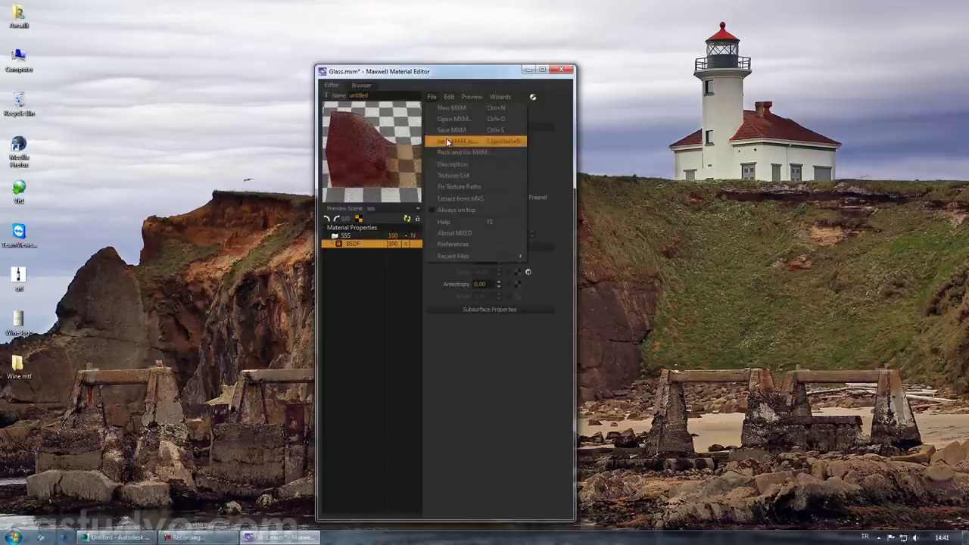
left_click(464, 140)
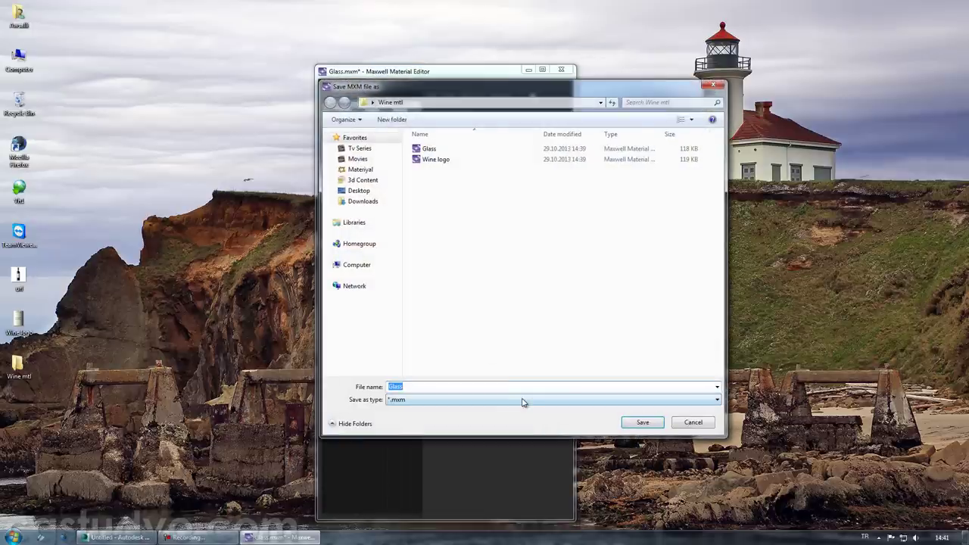
type("Wine")
key("Return")
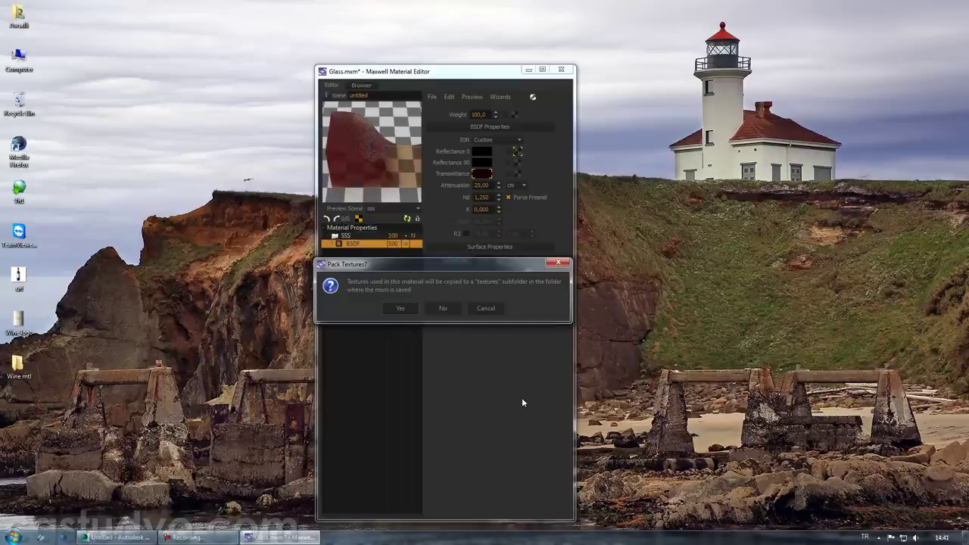
left_click(431, 308)
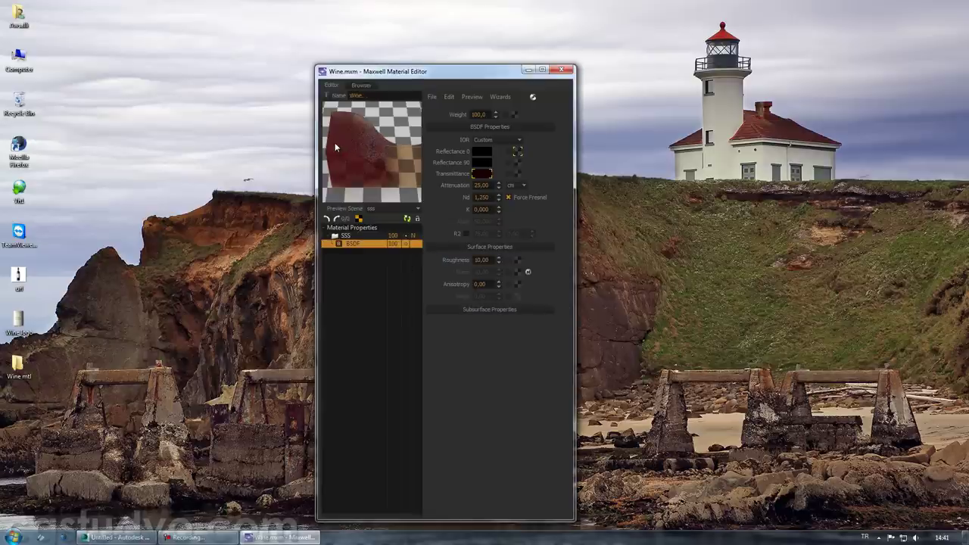
left_click(432, 96)
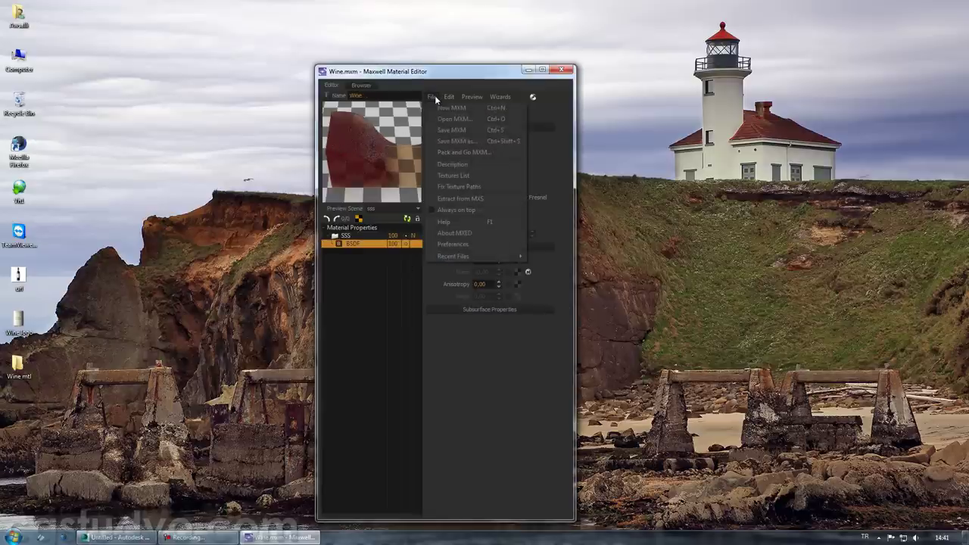
- Create a new material from the Metal wizard's Gold preset with roughness 5
left_click(457, 108)
left_click(511, 97)
left_click(509, 174)
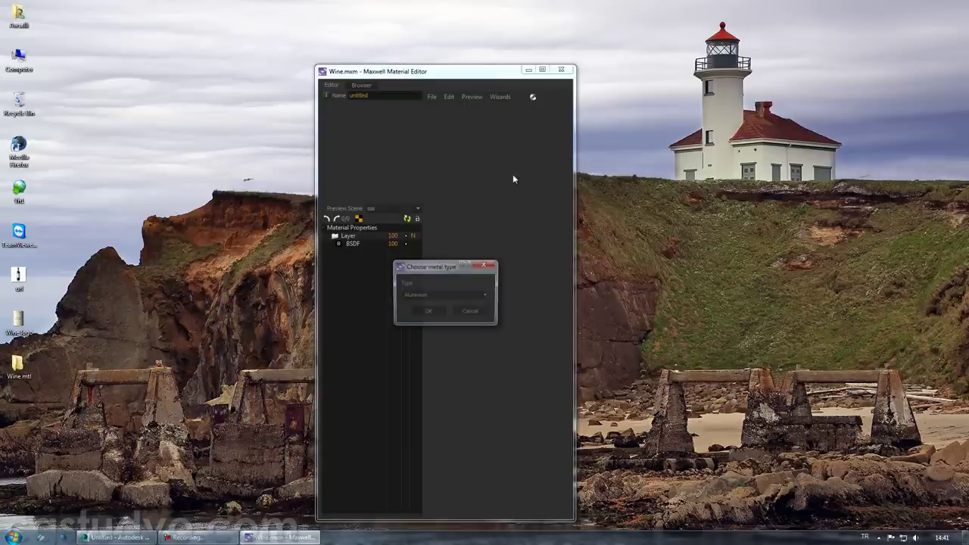
left_click(442, 294)
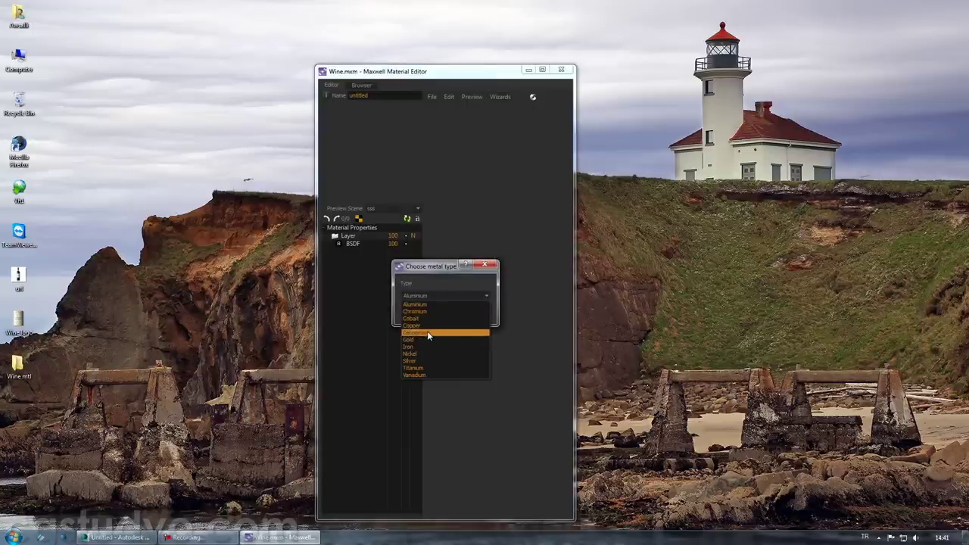
left_click(428, 330)
left_click(427, 311)
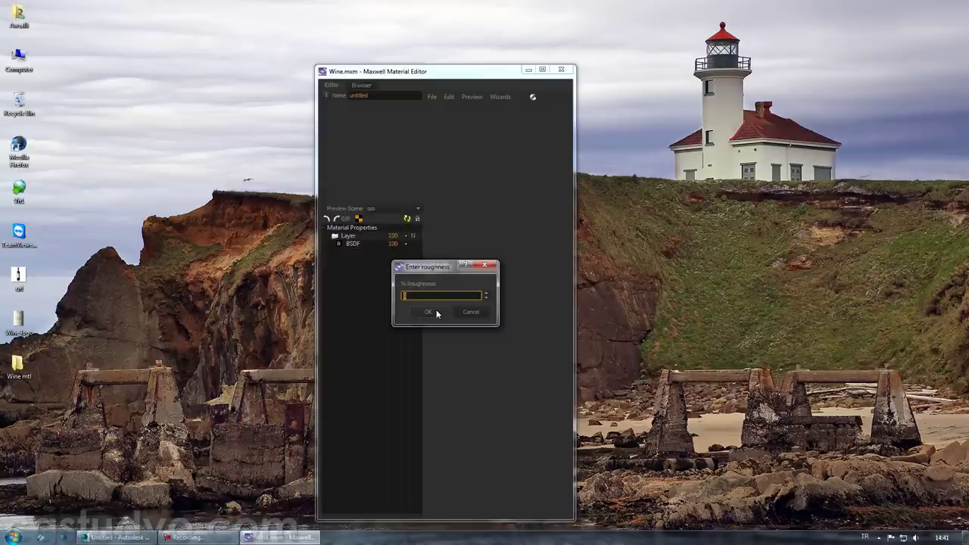
left_click(436, 312)
left_click(423, 245)
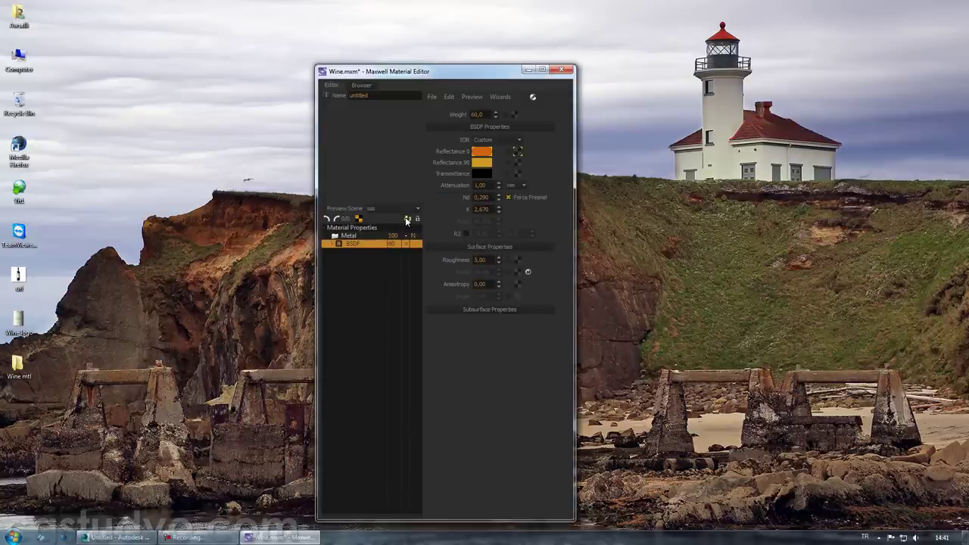
- Preview in the defaultpreview scene and shift Reflectance 0 toward yellow-orange
left_click(404, 209)
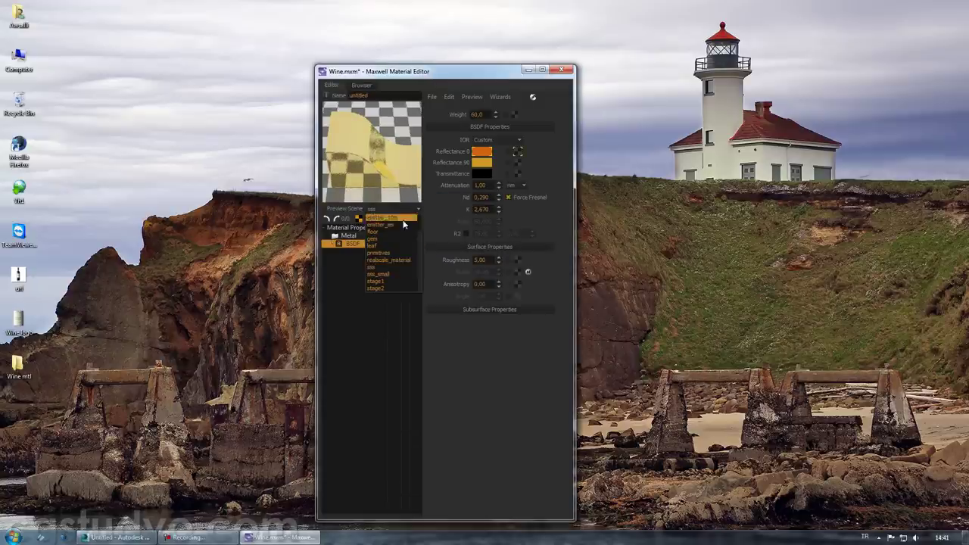
left_click(401, 222)
left_click(406, 219)
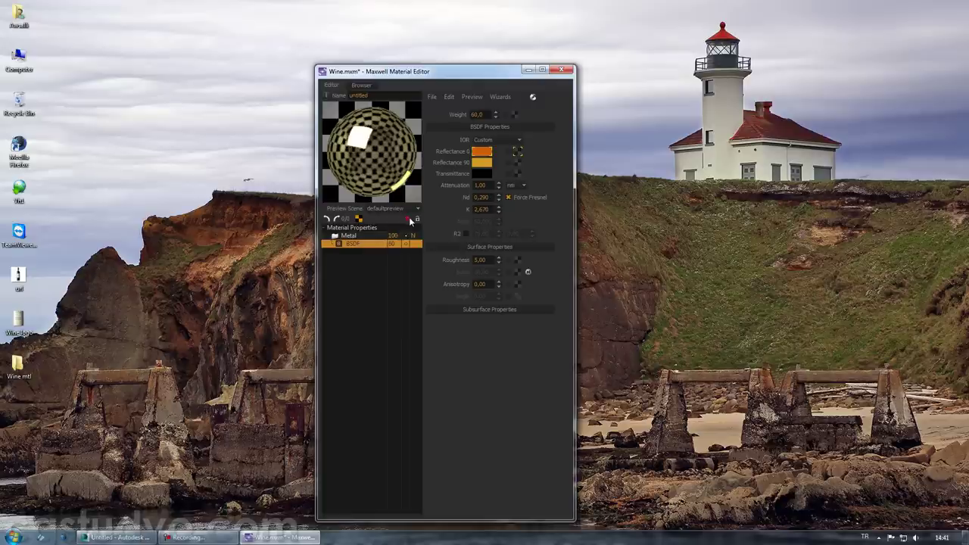
left_click(477, 150)
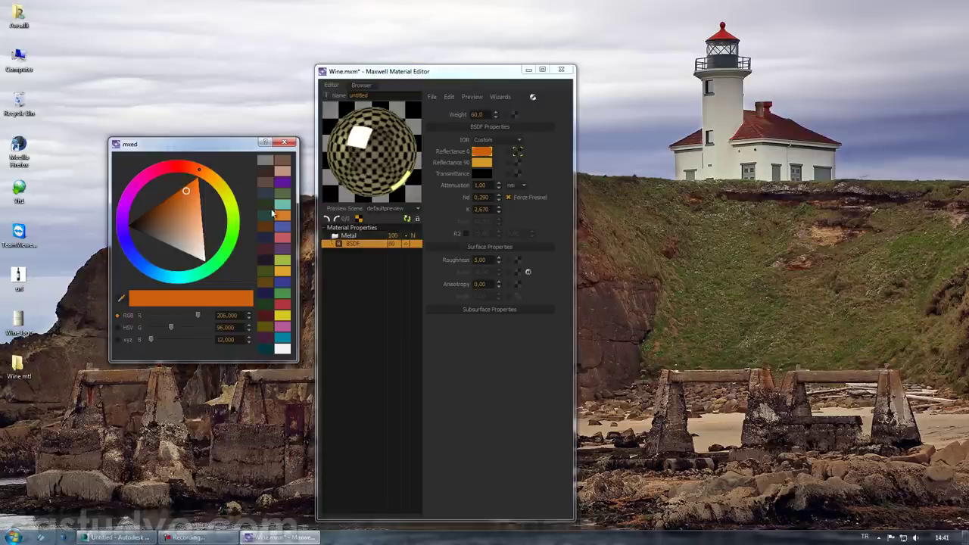
left_click_drag(202, 183, 226, 174)
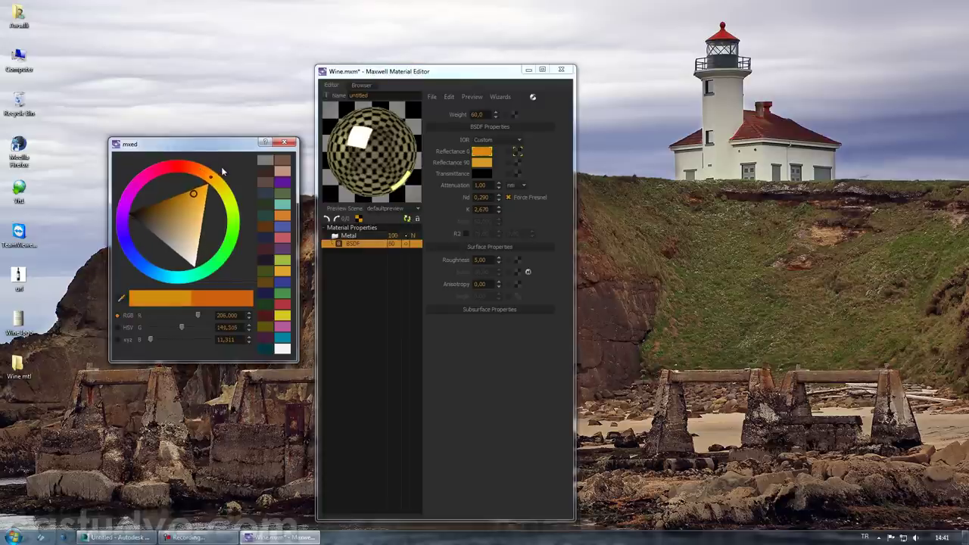
left_click(284, 142)
- Raise Reflectance 90 brightness to maximum in HSV and re-render the preview
left_click(477, 163)
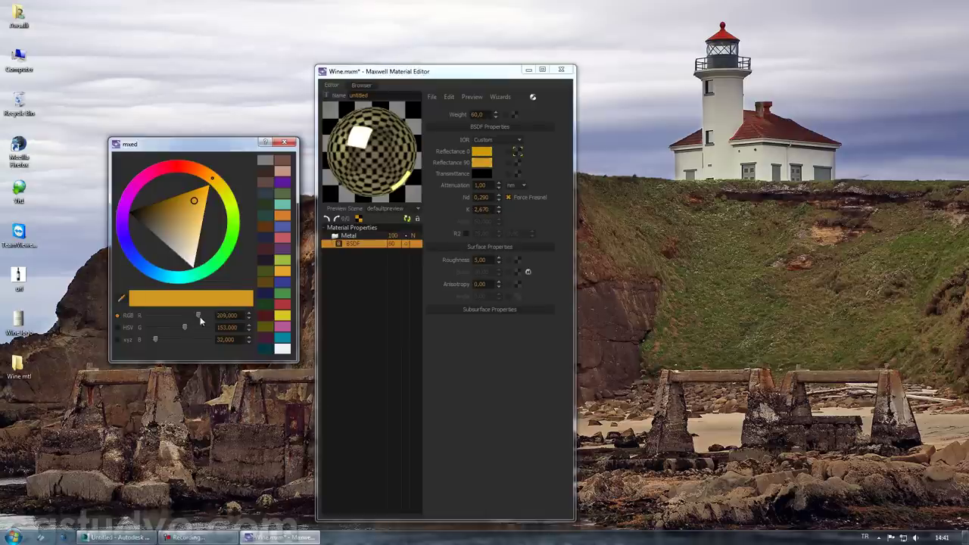
left_click(140, 331)
left_click_drag(198, 339, 209, 338)
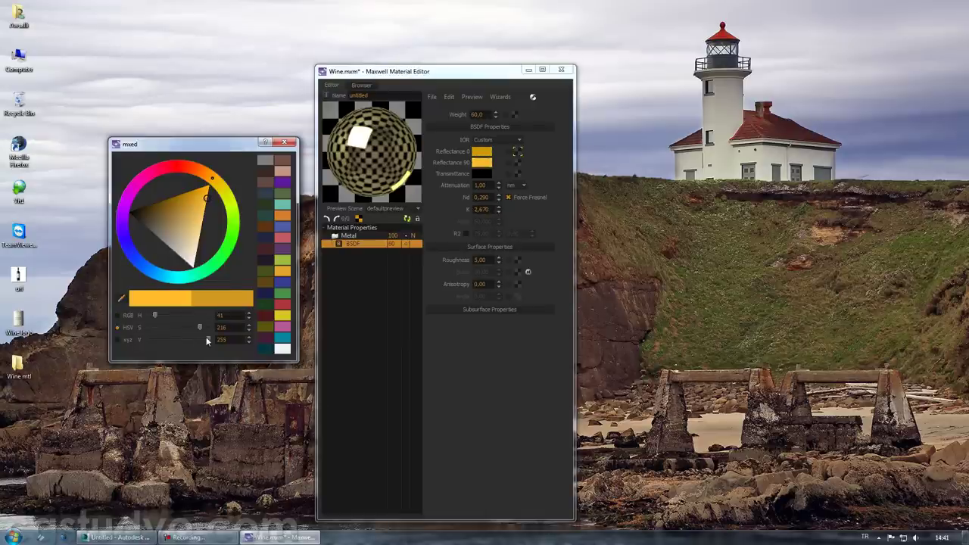
left_click(289, 145)
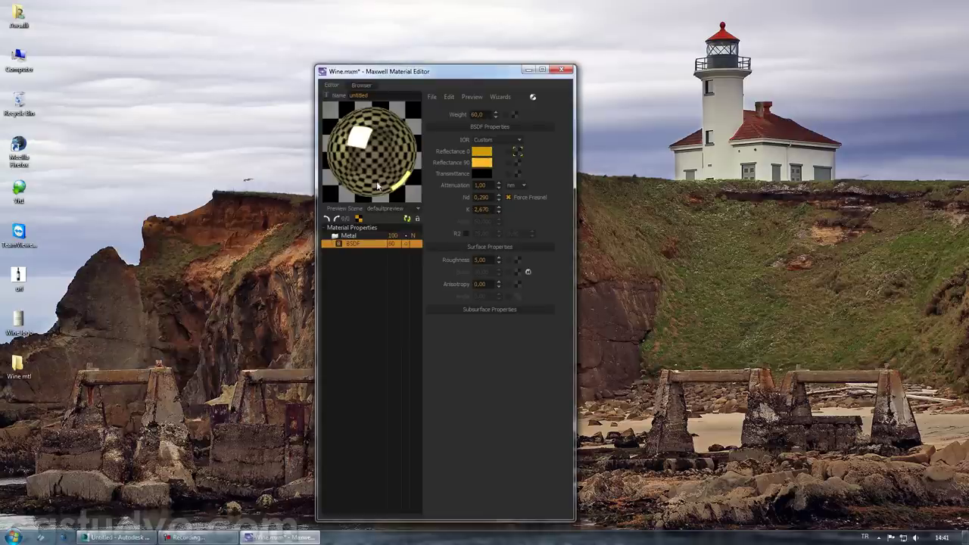
left_click(406, 220)
- Push Reflectance 0 further toward yellow, brighten the dark gold slightly, and re-render
left_click(478, 150)
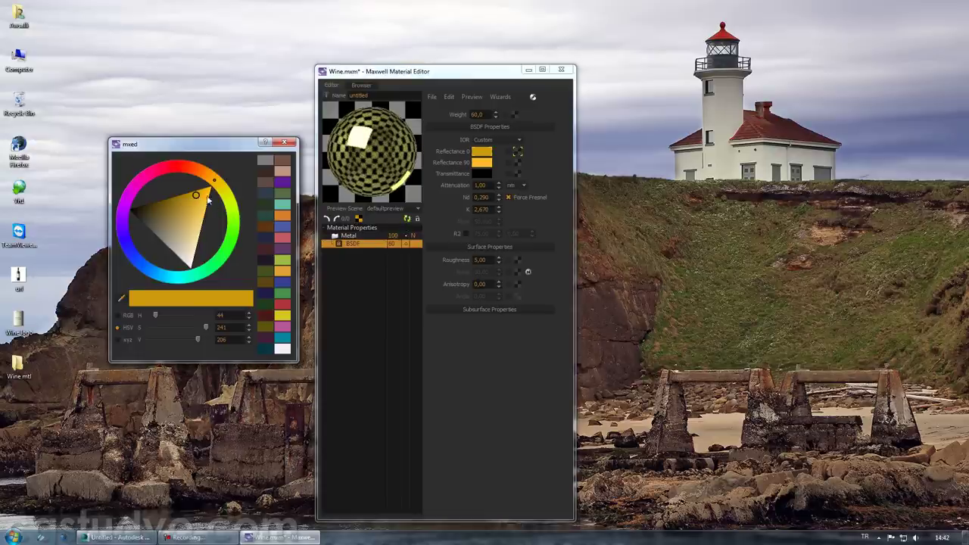
mouse_move(214, 183)
left_mouse_down()
mouse_move(227, 189)
mouse_move(171, 197)
mouse_move(218, 183)
left_mouse_up()
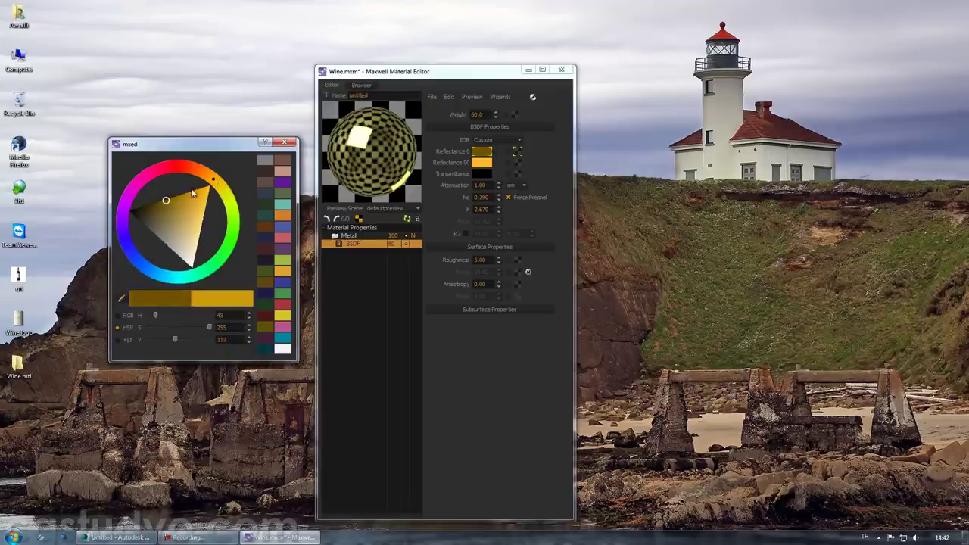
left_click(284, 142)
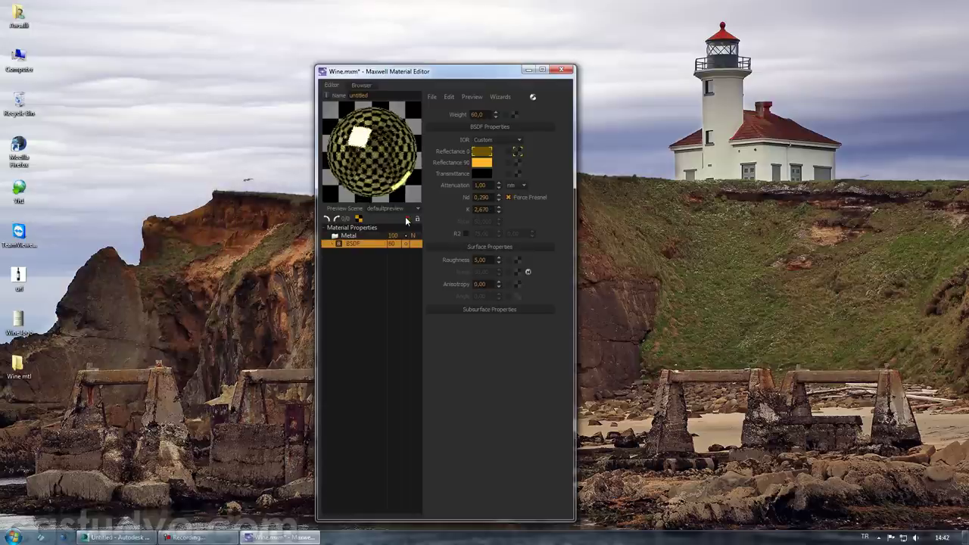
left_click(483, 153)
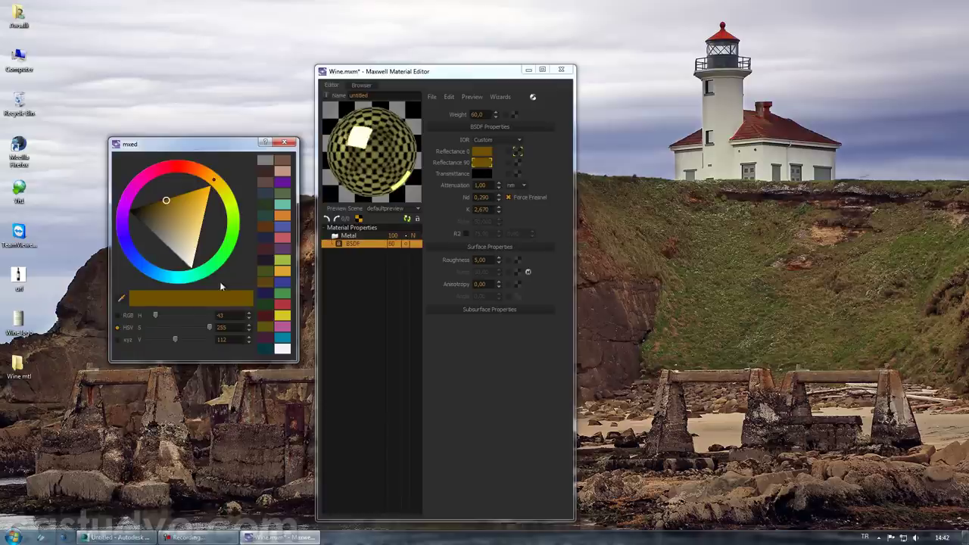
left_click_drag(173, 340, 182, 339)
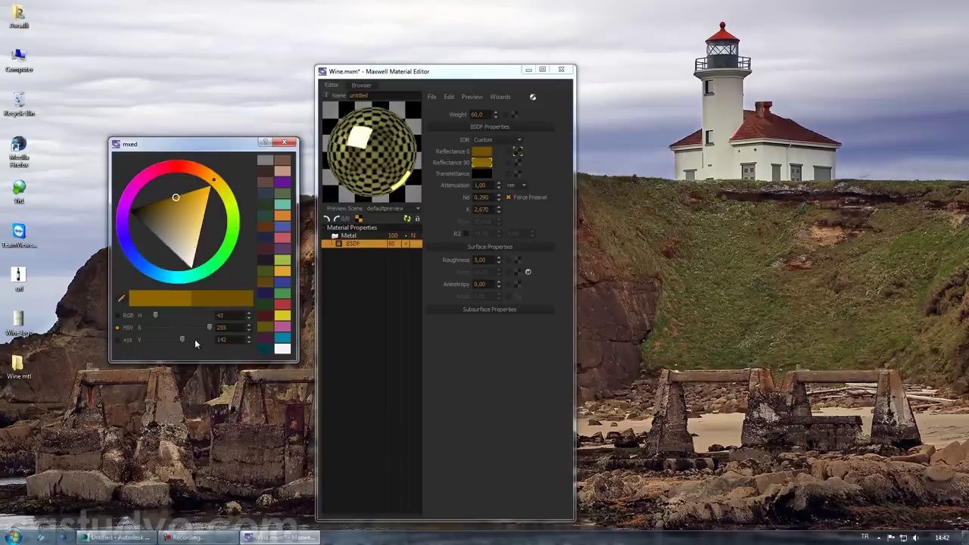
left_click(285, 142)
left_click(407, 220)
- Save the metal as gold.mxm without packing textures
left_click(431, 97)
left_click(449, 154)
type("Wine")
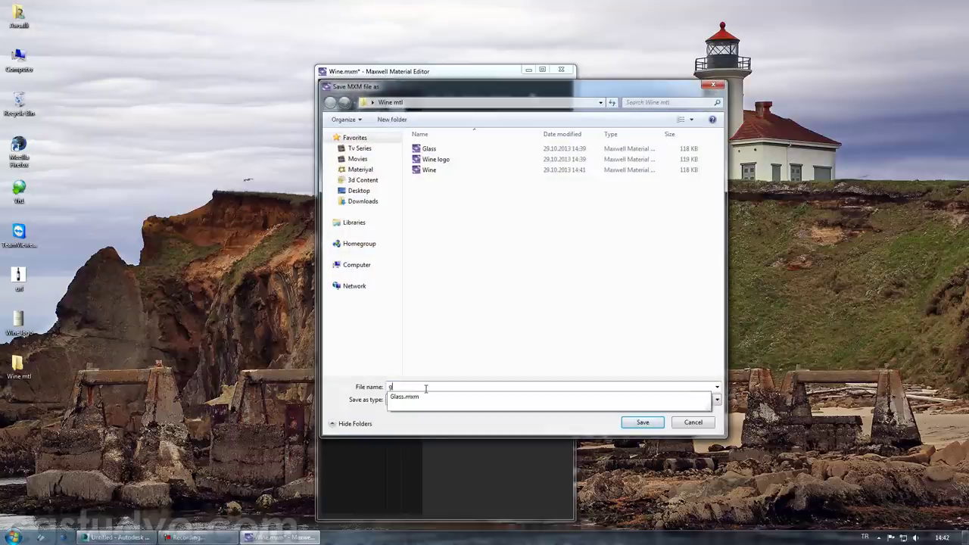
key("Return")
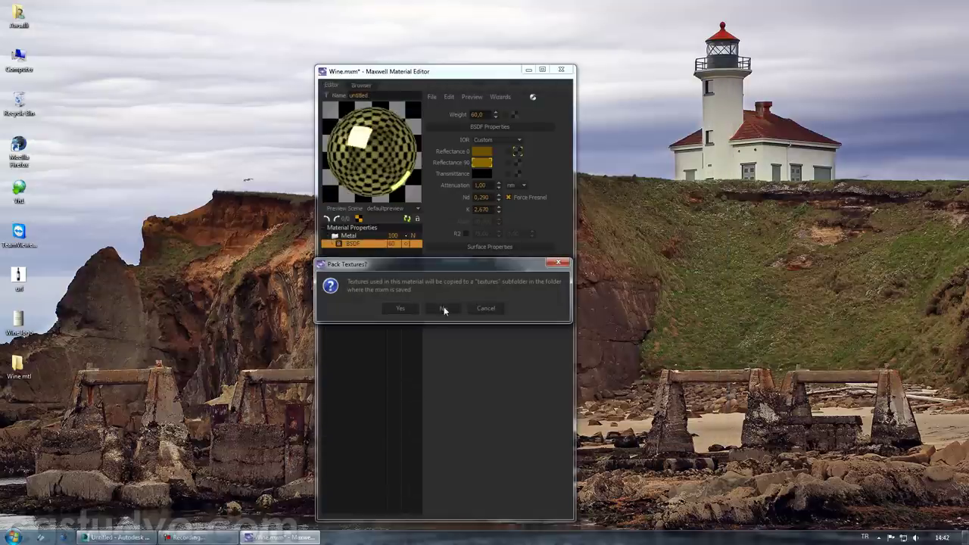
left_click(443, 309)
left_click(431, 97)
- Start a new material and set the BSDF's Reflectance 0 to black and Reflectance 90 to grey
left_click(451, 108)
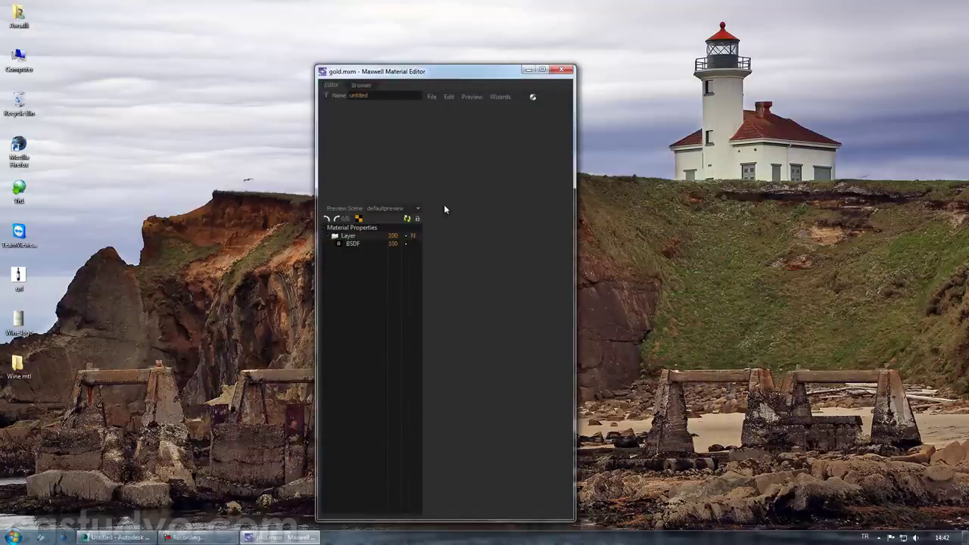
left_click(377, 243)
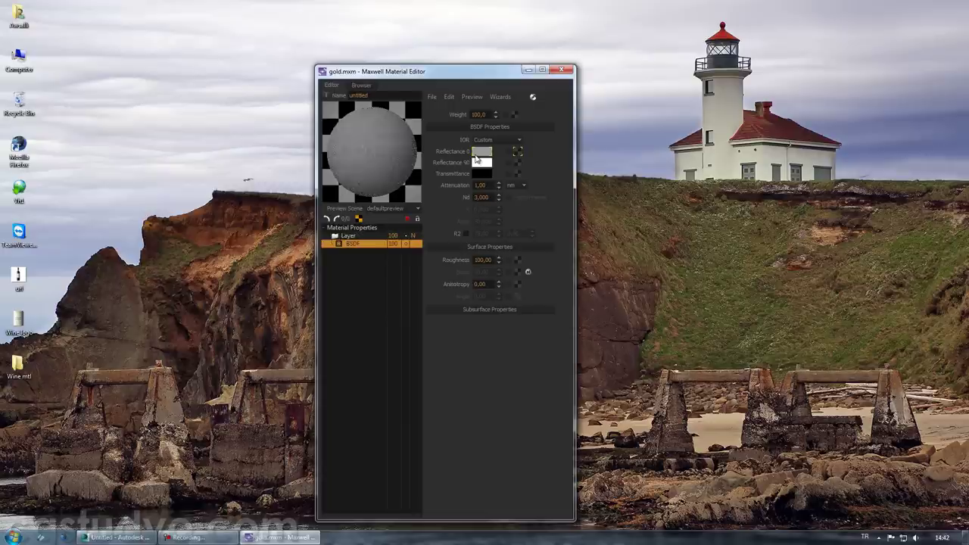
left_click(481, 152)
left_click_drag(176, 251, 106, 212)
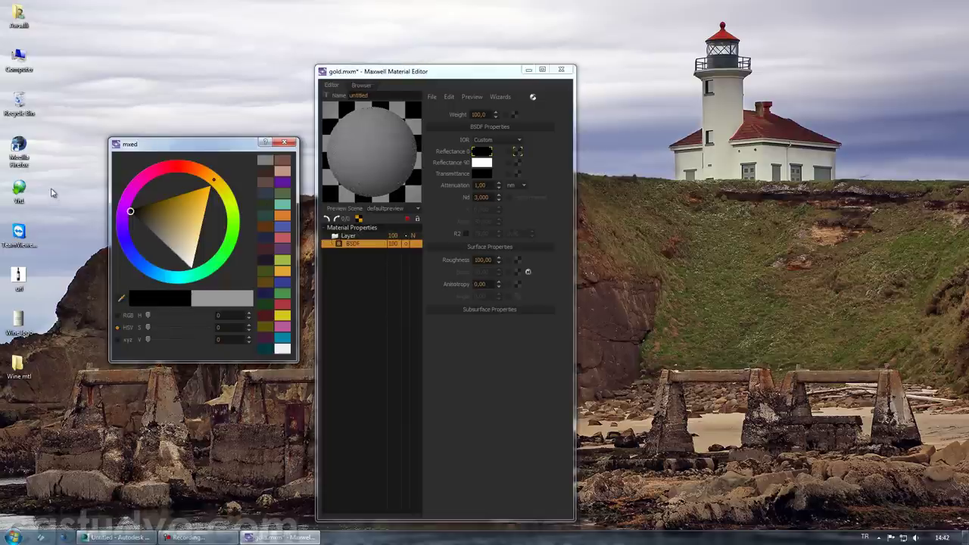
left_click(283, 143)
left_click(479, 163)
left_click_drag(186, 252, 129, 233)
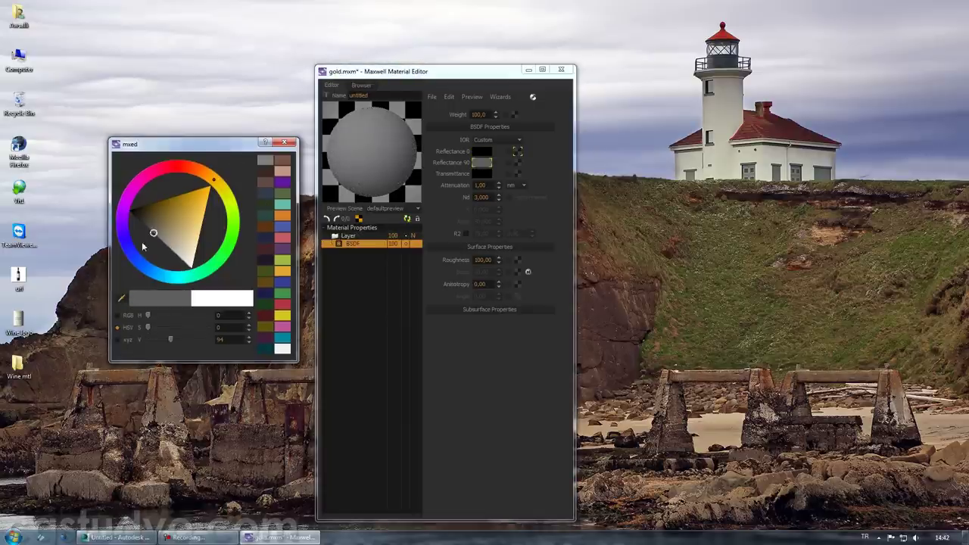
left_click(284, 143)
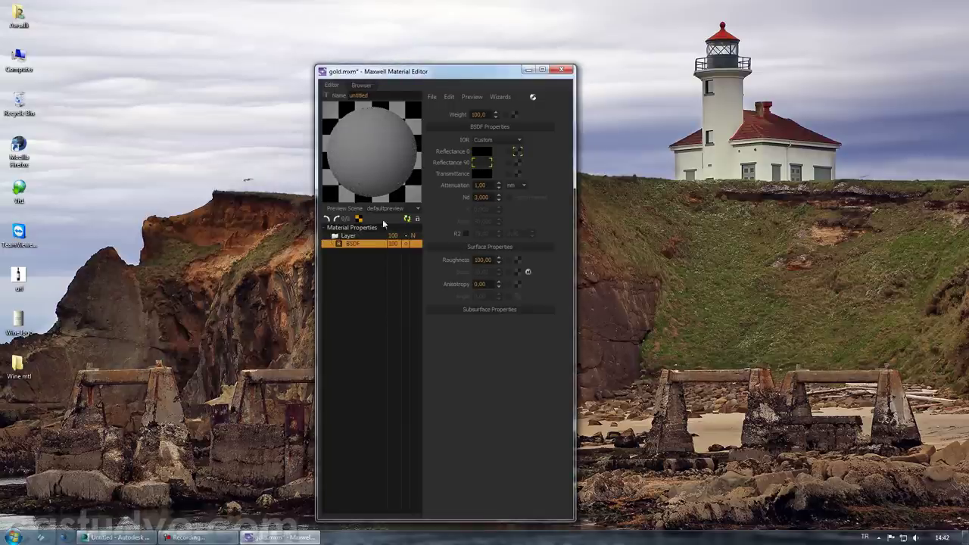
left_click(406, 219)
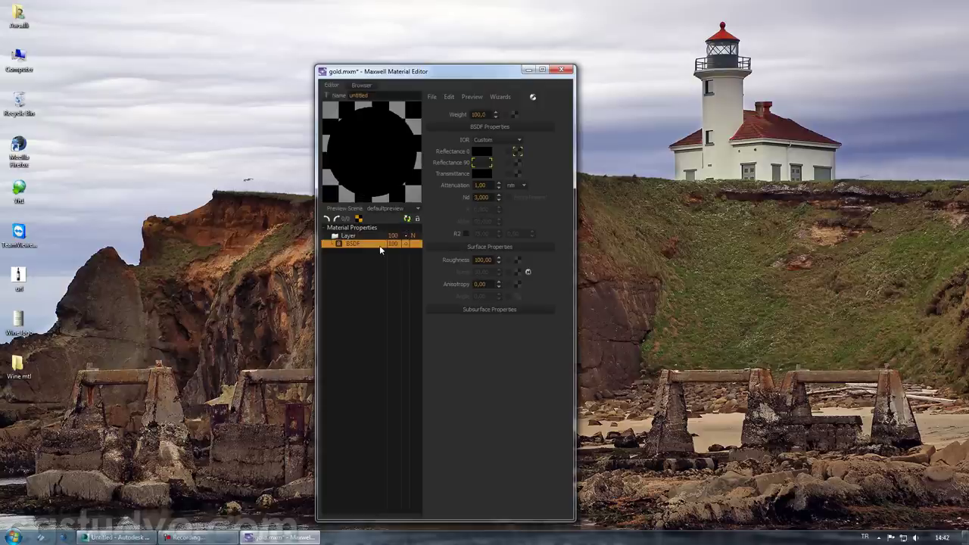
- Give the BSDF weight 70 and roughness 95, and rename it Base
double_click(478, 115)
type("70")
double_click(481, 259)
type("95")
key("Return")
left_click(407, 218)
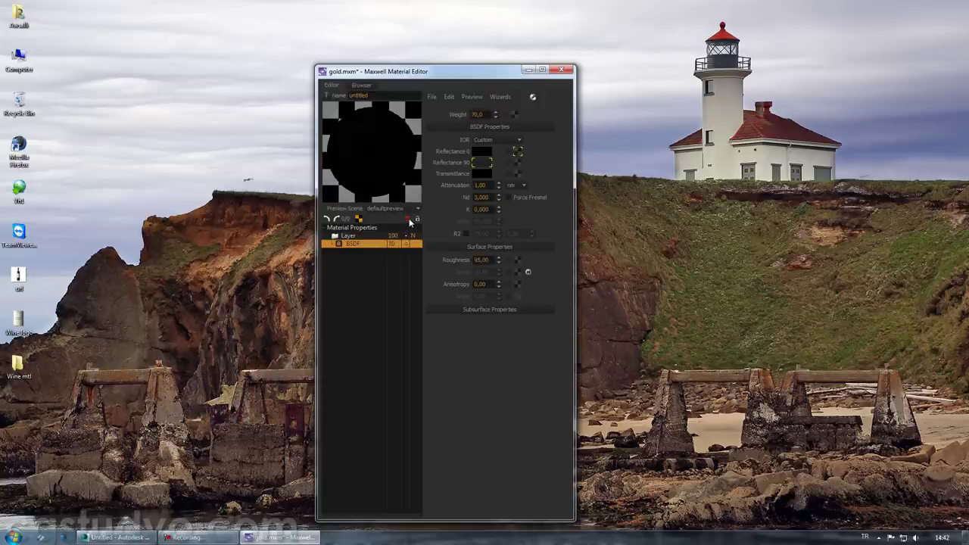
type("Be")
key("Return")
- Duplicate the Base layer and rename the copy specular
right_click(370, 243)
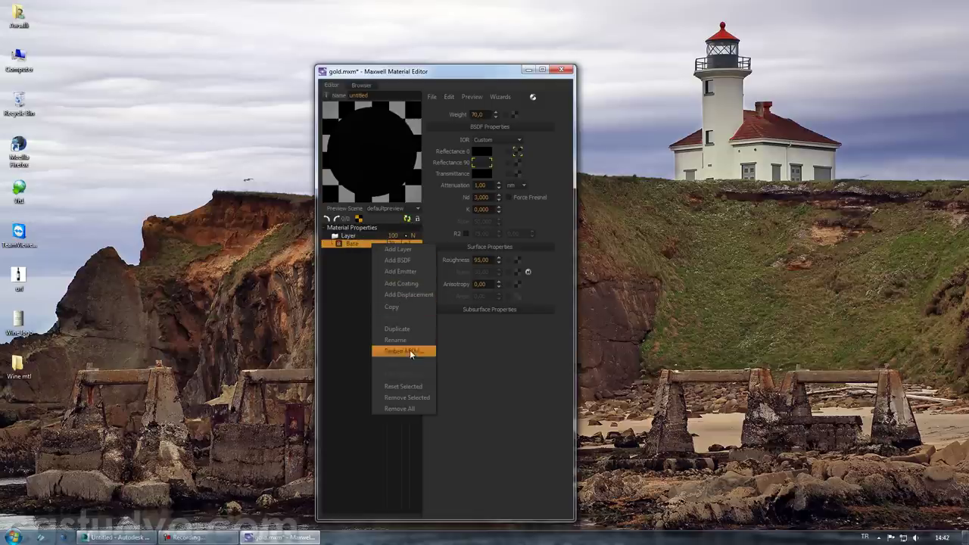
left_click(416, 329)
double_click(362, 245)
key("BackSpace")
type("specular")
key("Return")
- Set the specular layer to weight 30 and roughness 5
double_click(485, 114)
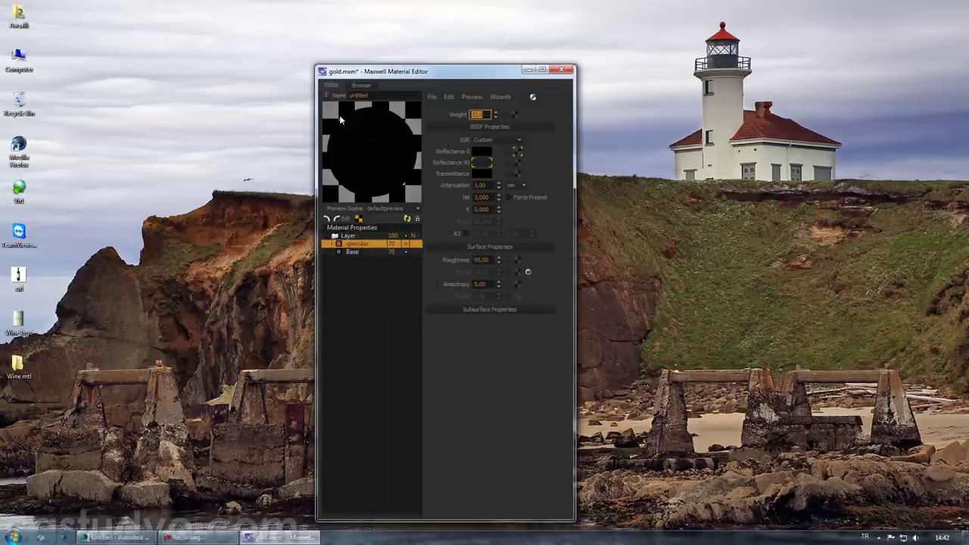
type("30")
key("Return")
double_click(490, 261)
type("80")
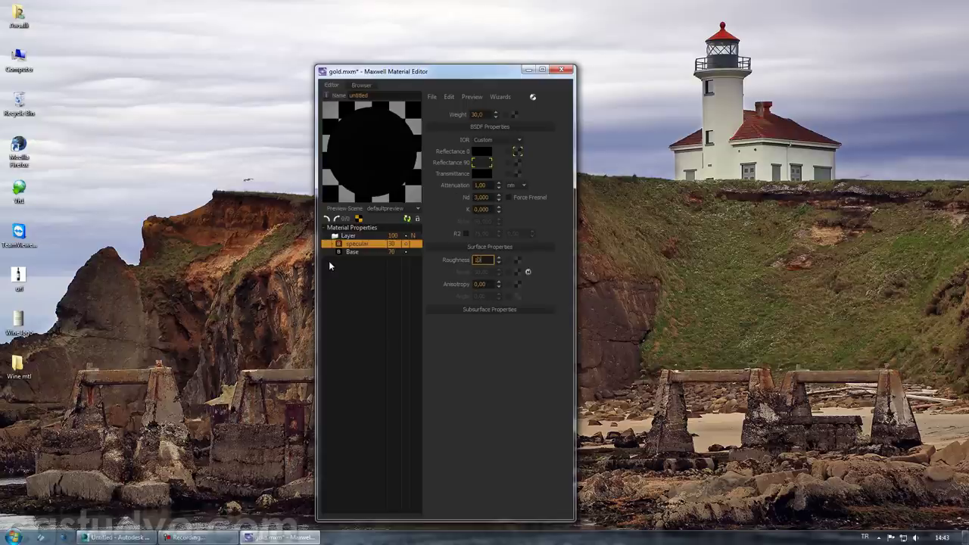
left_click(407, 219)
left_click(489, 259)
type("5")
key("Return")
left_click(482, 153)
- Set the Base layer's Reflectance 0 colour to a dark grey
left_click(133, 214)
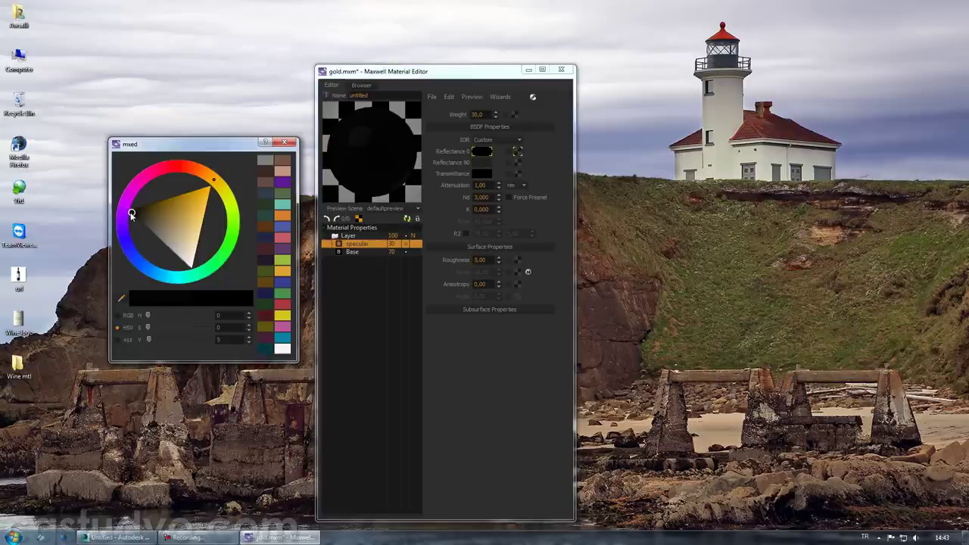
left_click(284, 143)
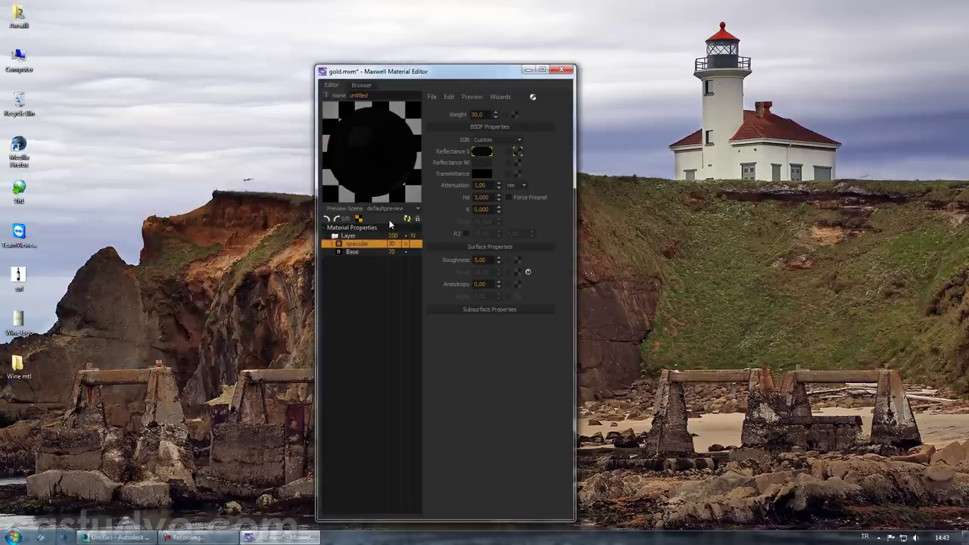
left_click(377, 252)
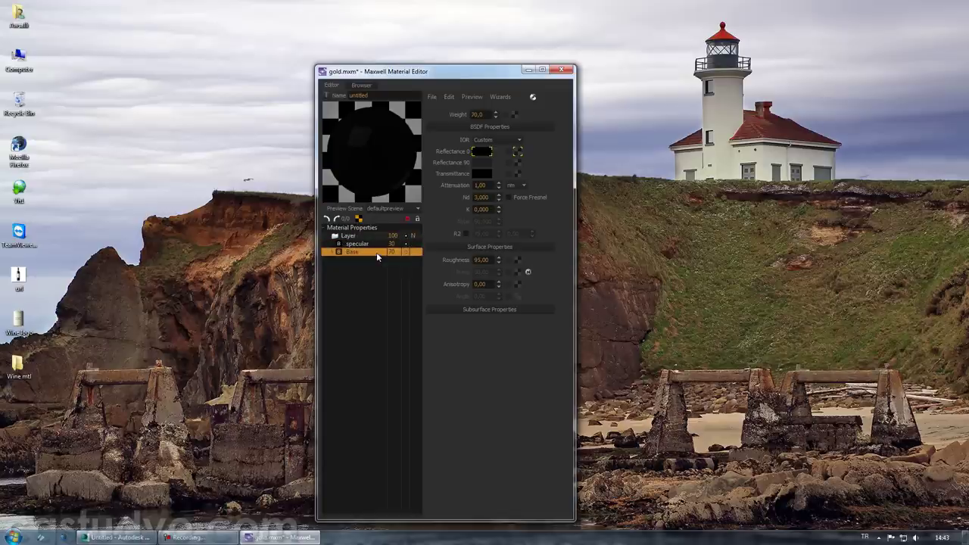
left_click(480, 154)
left_click(130, 218)
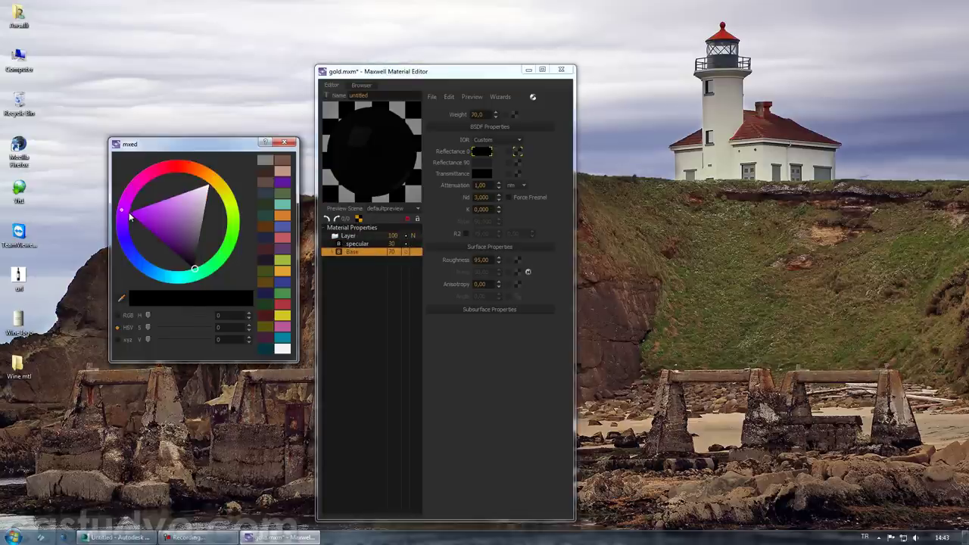
left_click(194, 271)
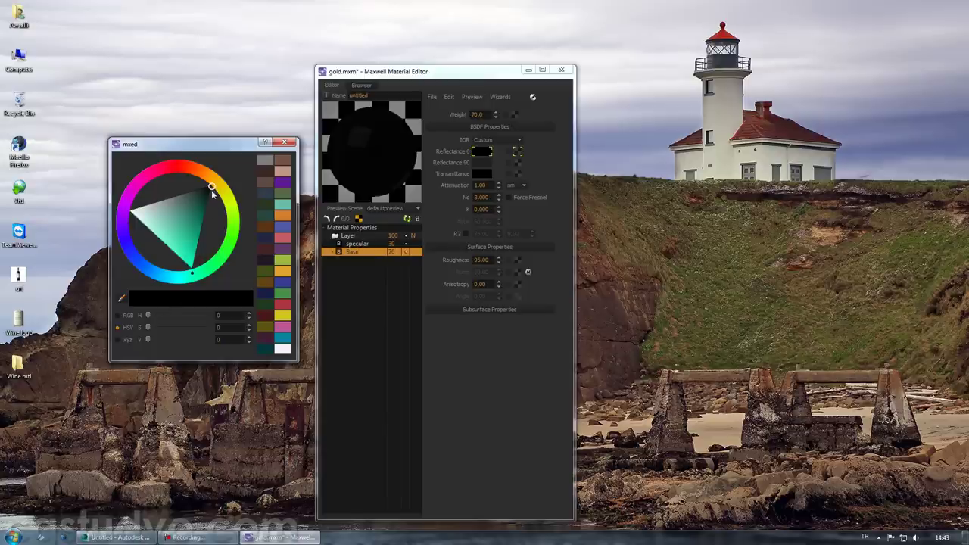
left_click_drag(211, 188, 205, 188)
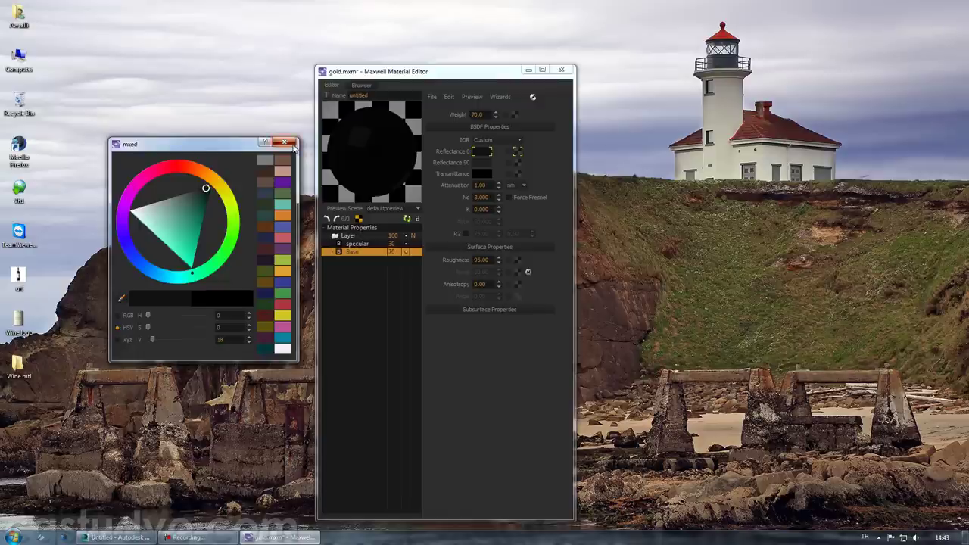
left_click(284, 143)
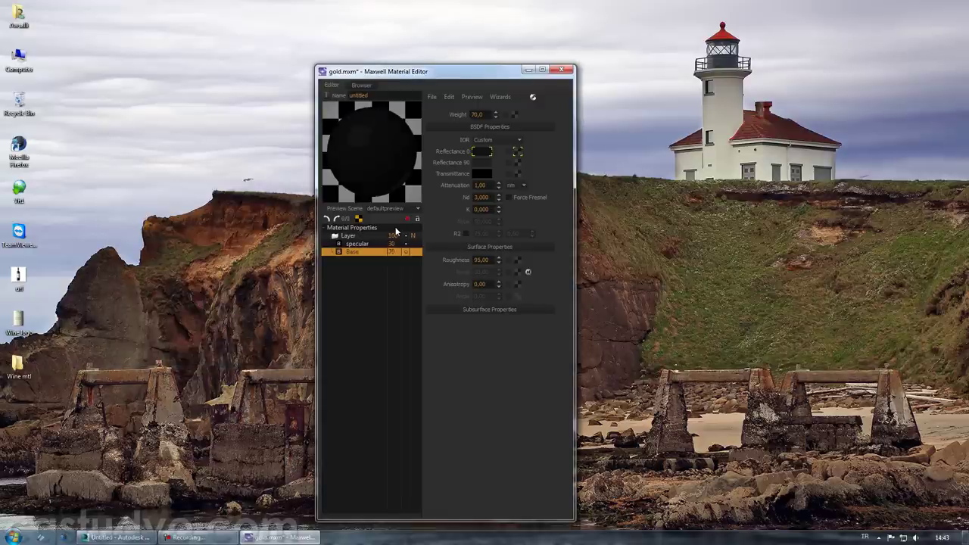
left_click(484, 151)
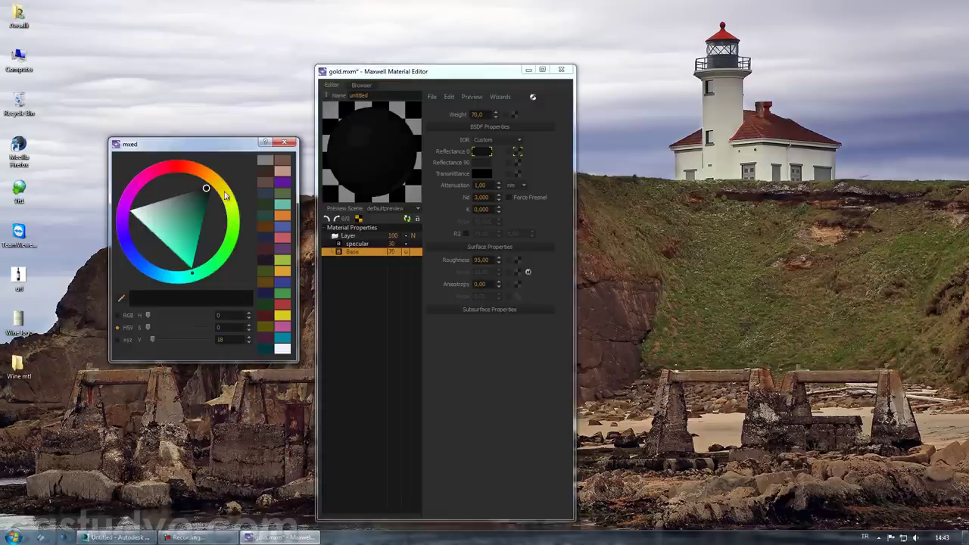
left_click_drag(206, 189, 212, 185)
left_click(284, 142)
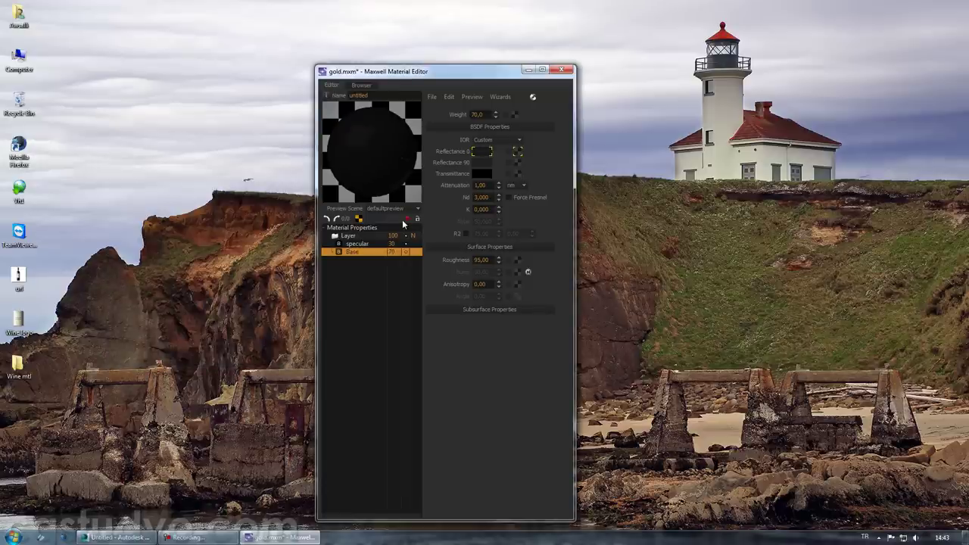
- Make specular Reflectance 0 dark grey, Reflectance 90 mid grey, and roughness 15
left_click(358, 244)
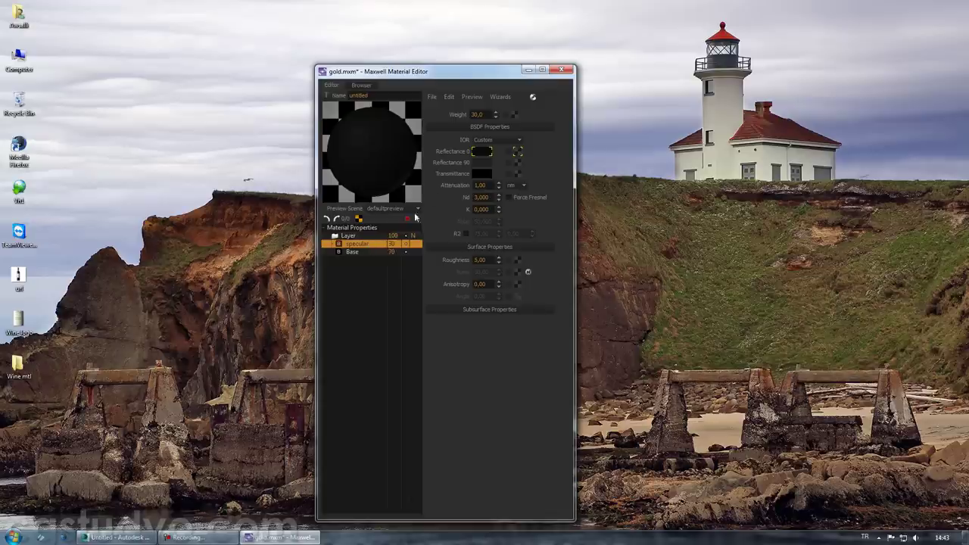
left_click(480, 152)
left_click_drag(209, 191, 198, 188)
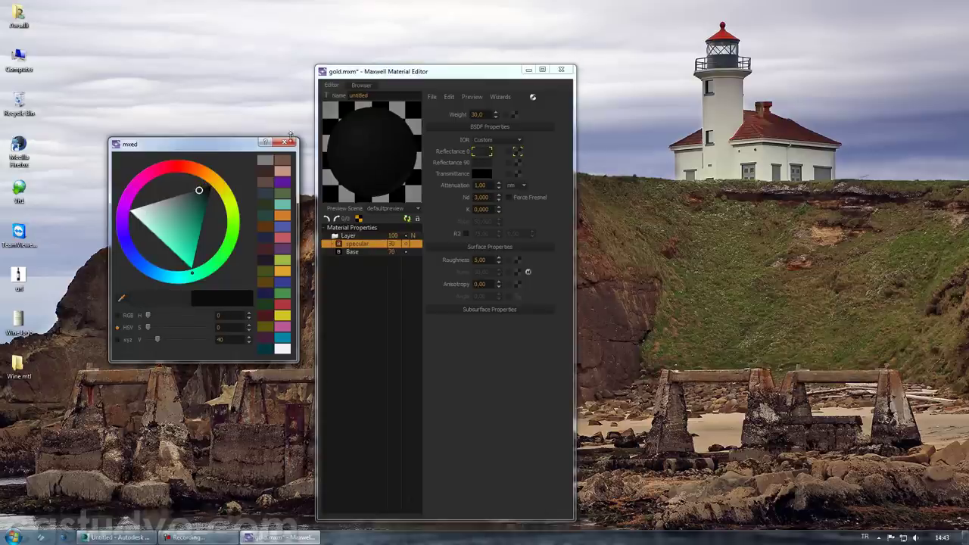
left_click(288, 141)
left_click(481, 162)
left_click_drag(200, 190, 181, 195)
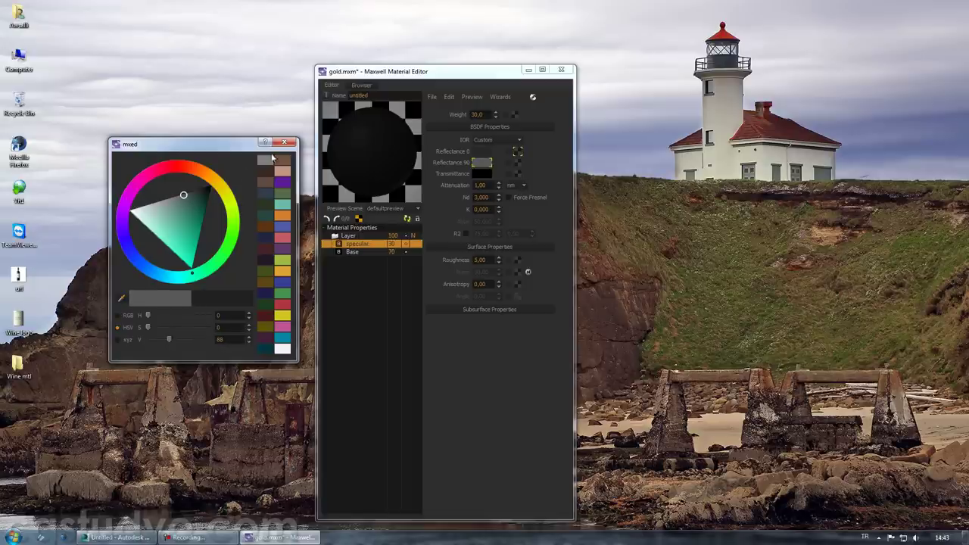
left_click(284, 141)
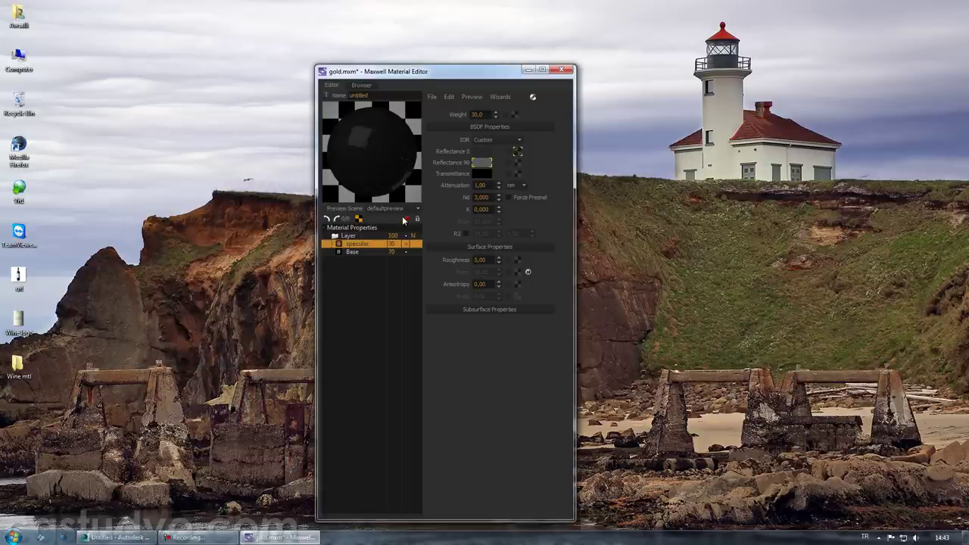
double_click(479, 260)
type("15")
key("Return")
- Save the material as Black.mxm without packing textures, then start a new material
left_click(432, 96)
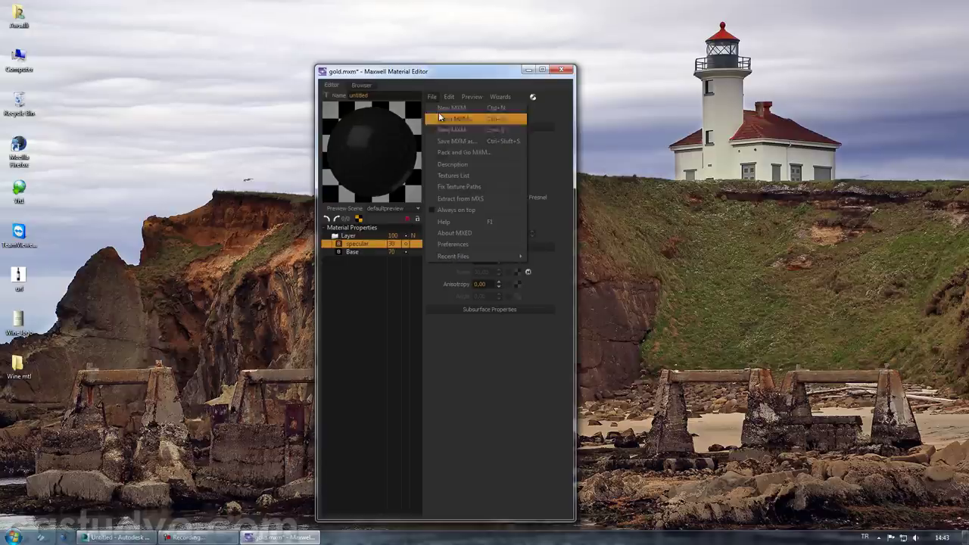
left_click(467, 141)
type("Black")
key("Return")
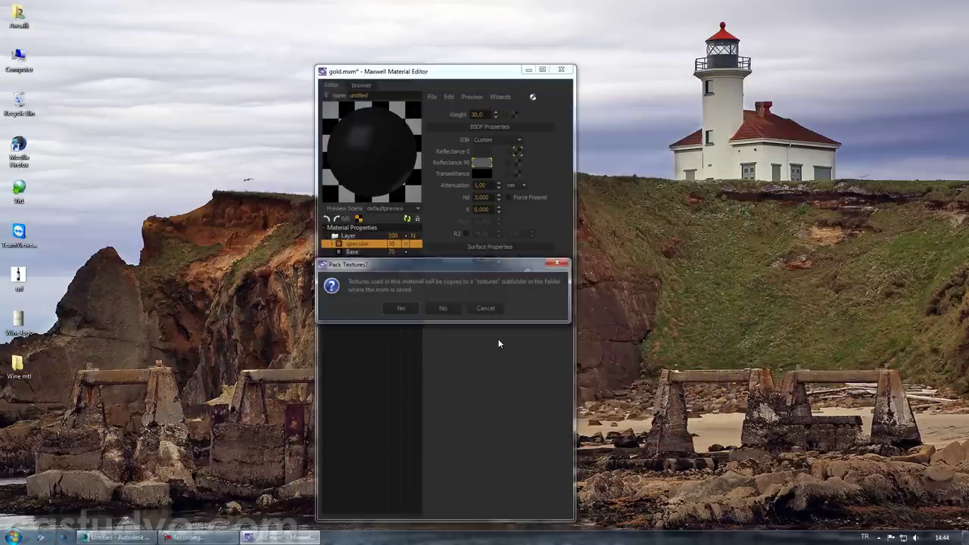
left_click(443, 306)
left_click(432, 96)
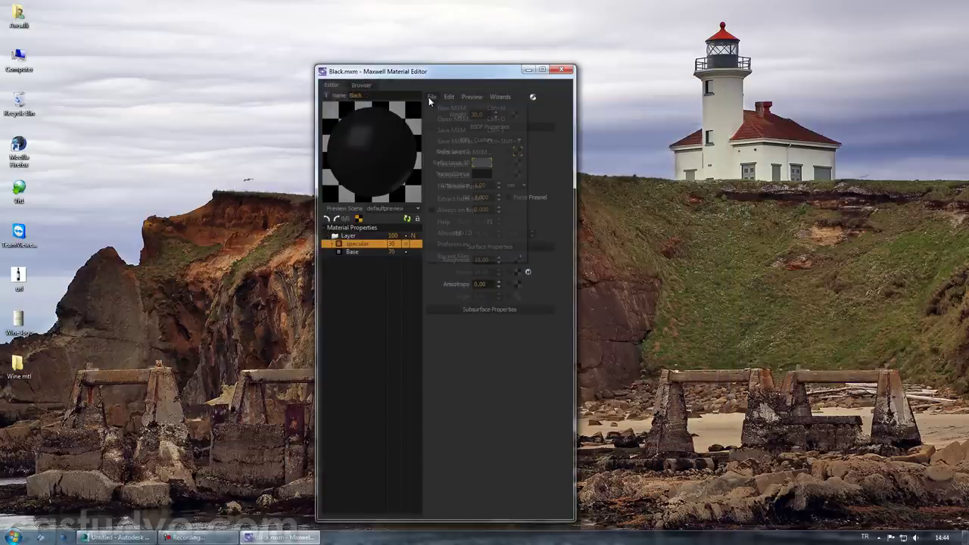
left_click(435, 110)
- Darken the BSDF's Reflectance 0 to dark grey and Reflectance 90 to grey
left_click(369, 244)
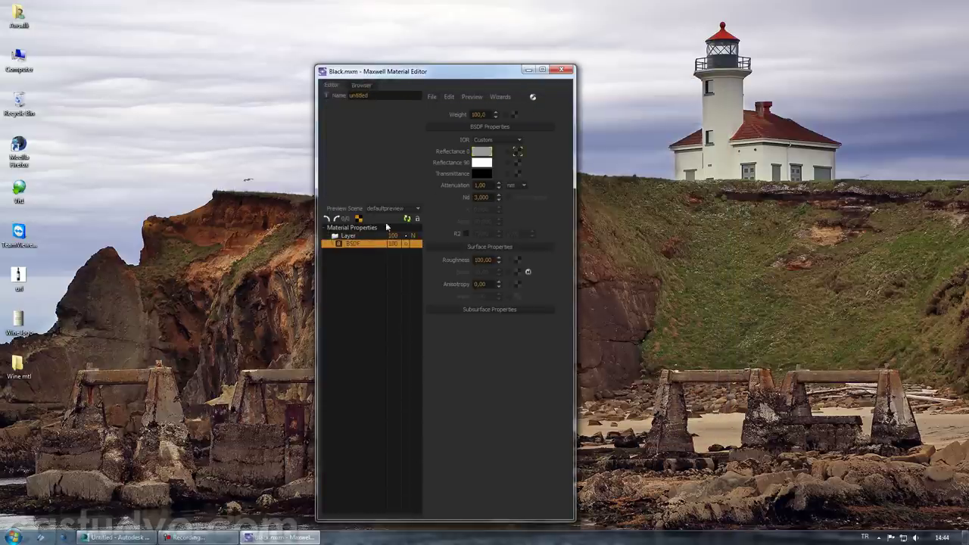
left_click(482, 152)
left_click_drag(163, 207, 193, 189)
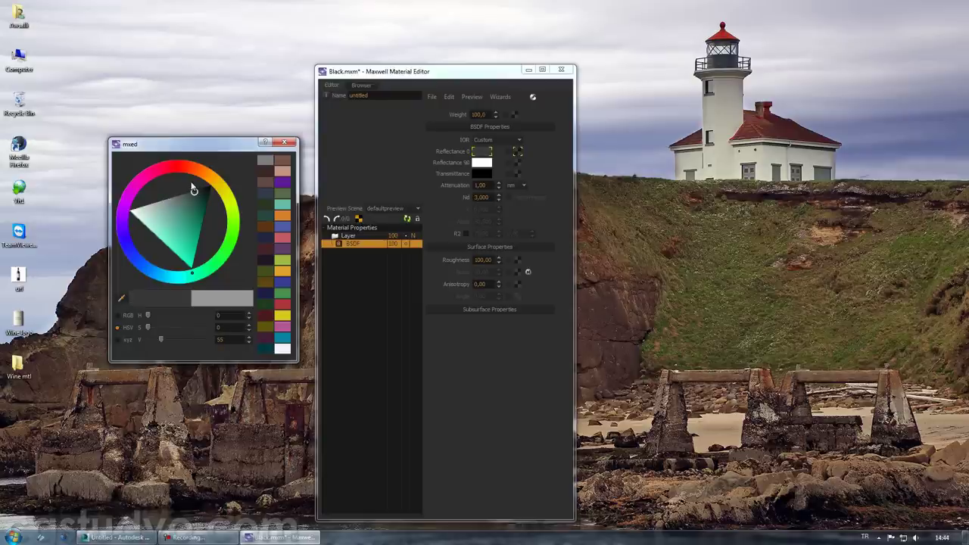
left_click(284, 143)
left_click(482, 161)
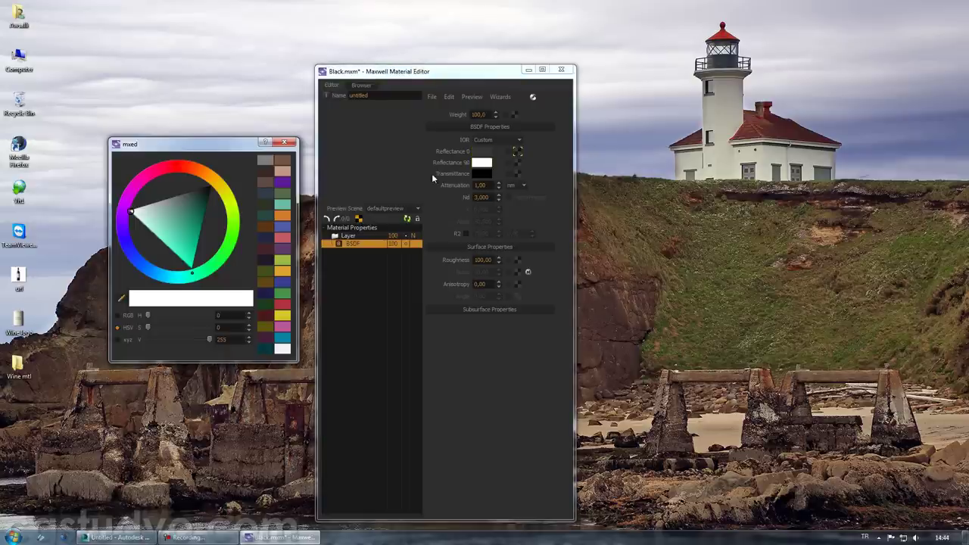
left_click_drag(163, 200, 186, 195)
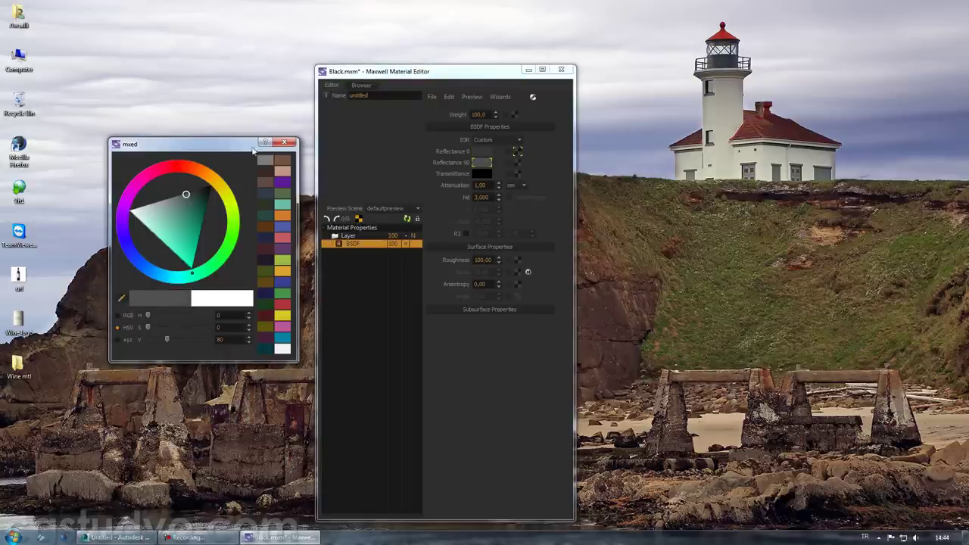
left_click(284, 142)
left_click(407, 219)
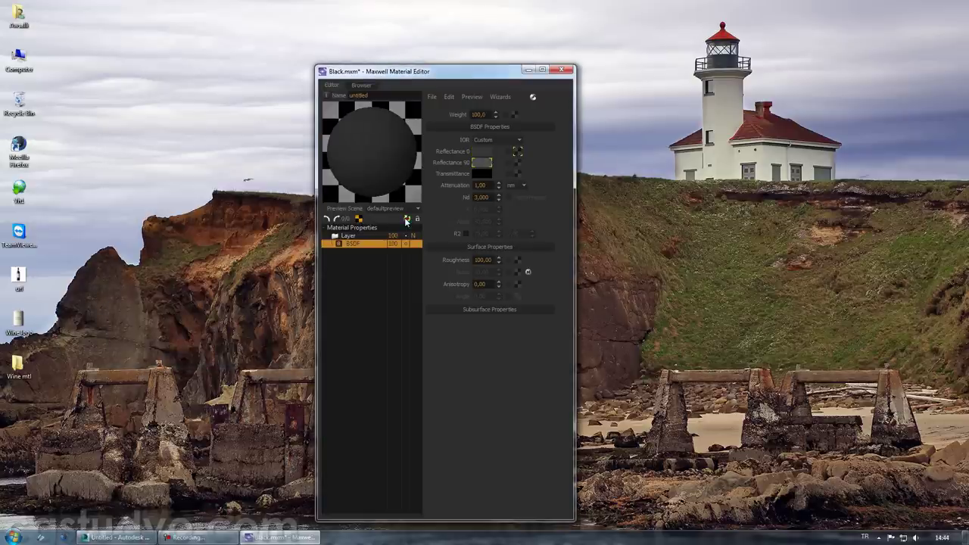
- Set roughness 90 and weight 80, and rename the layer BAse
double_click(482, 259)
type("80")
key("Return")
type("90")
key("Return")
double_click(479, 114)
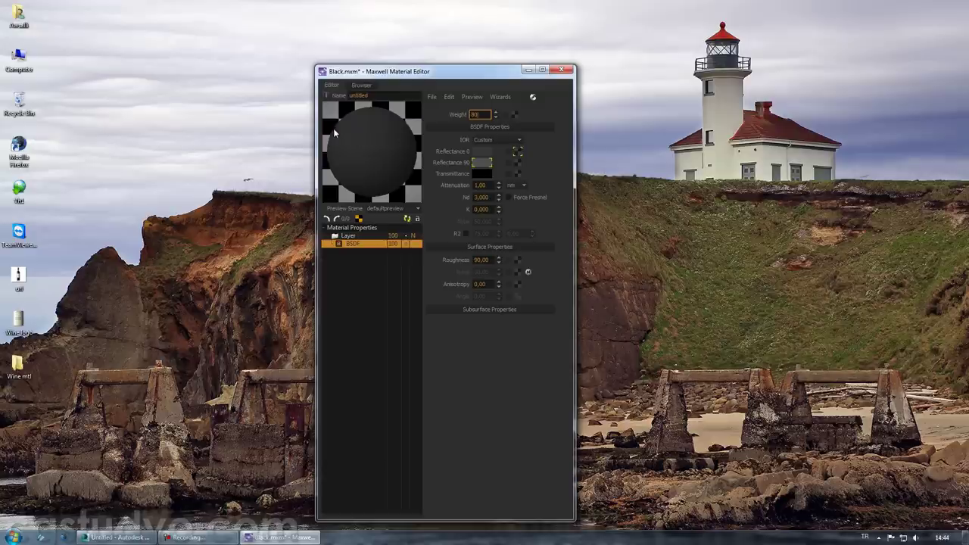
key("Return")
type("Base")
- Duplicate the BAse layer and rename the copy Specular
right_click(358, 242)
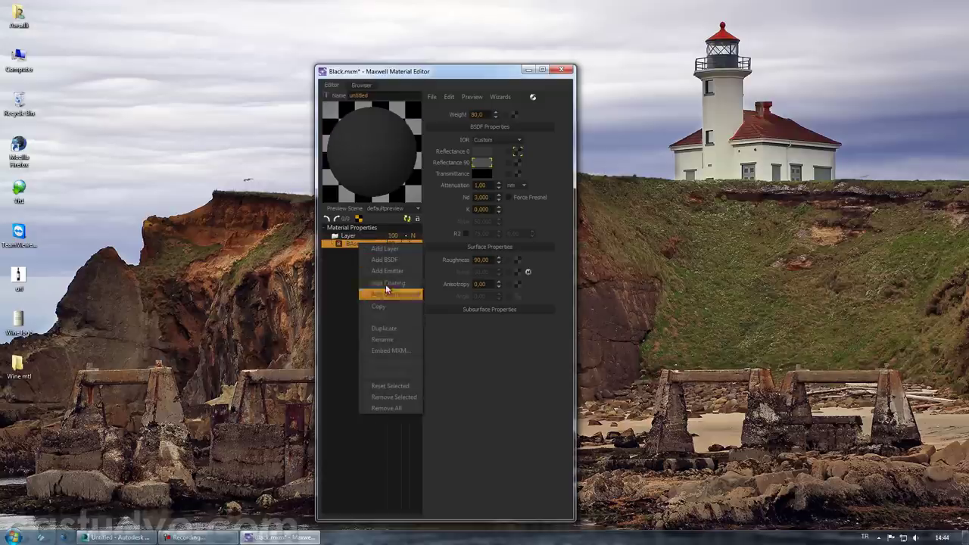
left_click(382, 333)
double_click(375, 244)
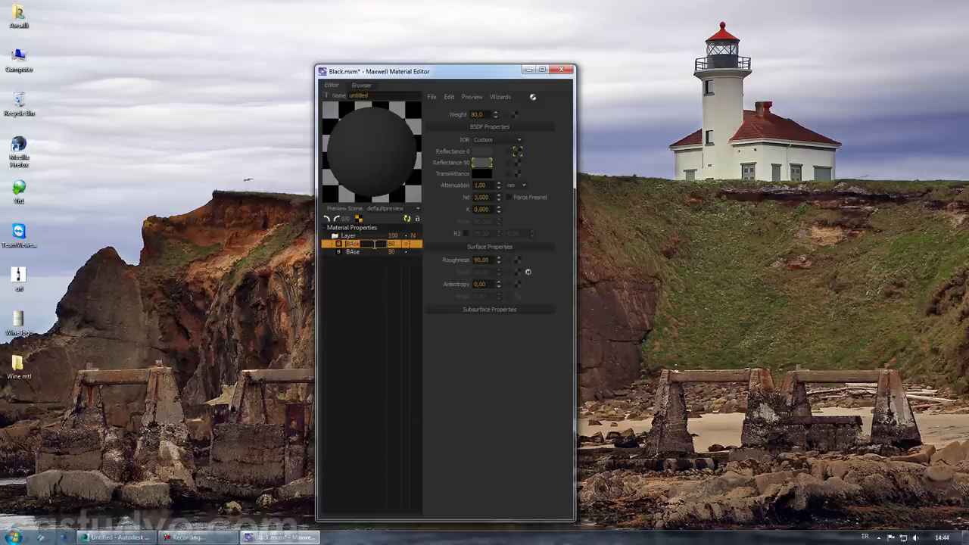
key("BackSpace")
type("Specular")
- Give the Specular layer weight 20 and roughness 40
left_click(479, 114)
type("20")
double_click(483, 260)
type("50")
key("Return")
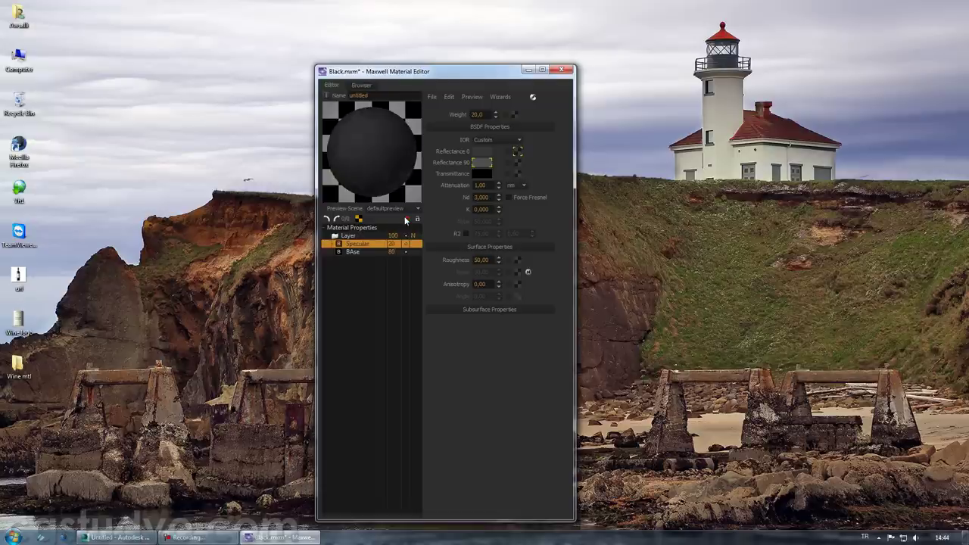
double_click(482, 260)
type("40")
key("Return")
- Save the material as Background.mxm without copying textures to a subfolder
left_click(431, 97)
left_click(466, 139)
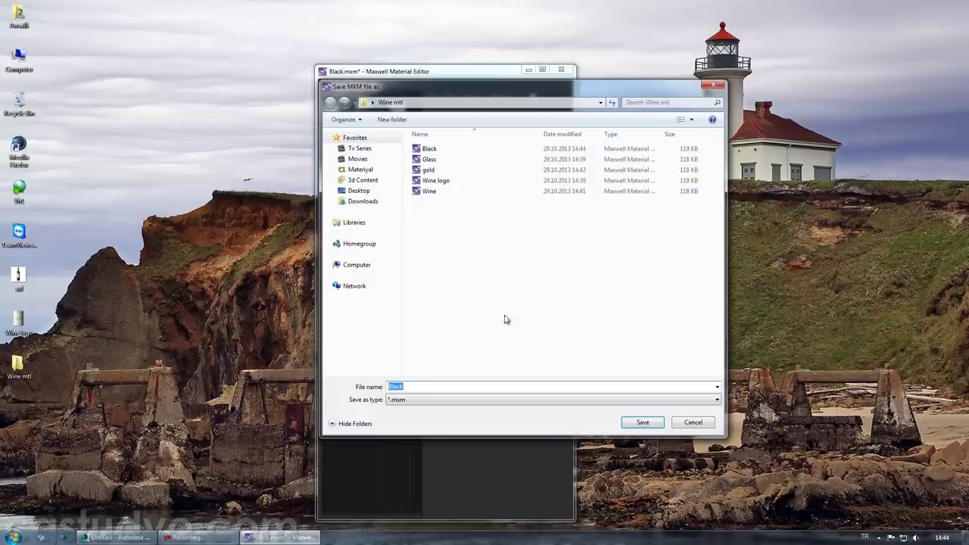
type("Back")
key("Return")
left_click(452, 307)
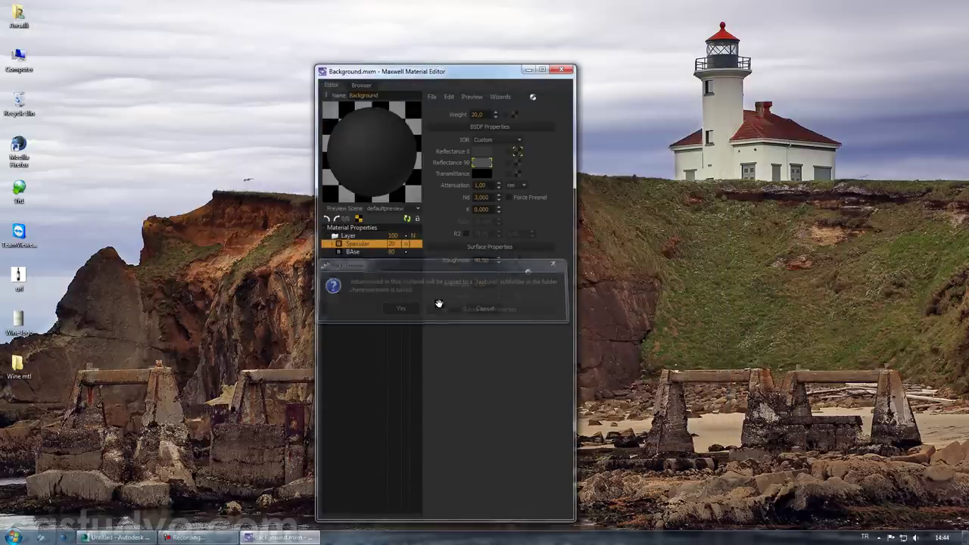
left_click(431, 96)
- Start a new material with black Reflectance 0 and darker grey Reflectance 90
left_click(435, 107)
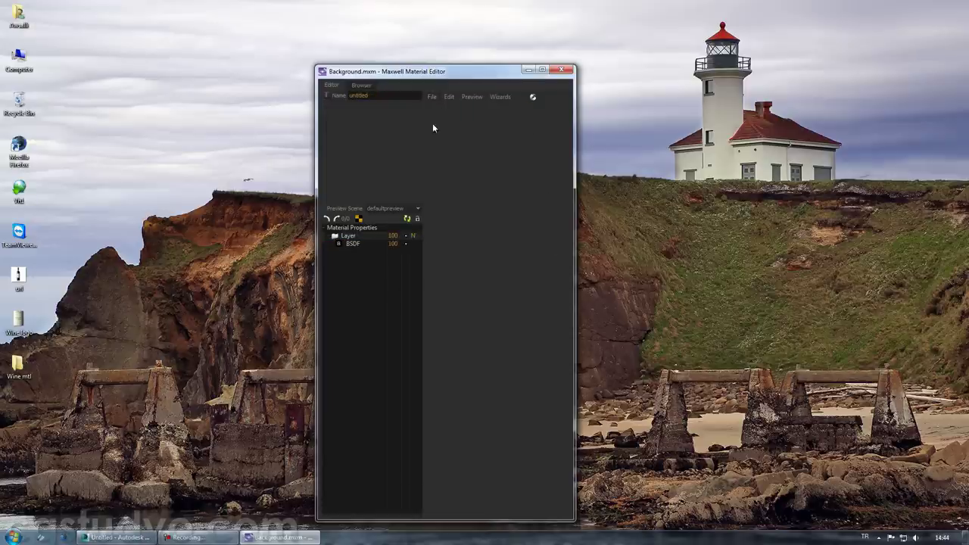
left_click(407, 218)
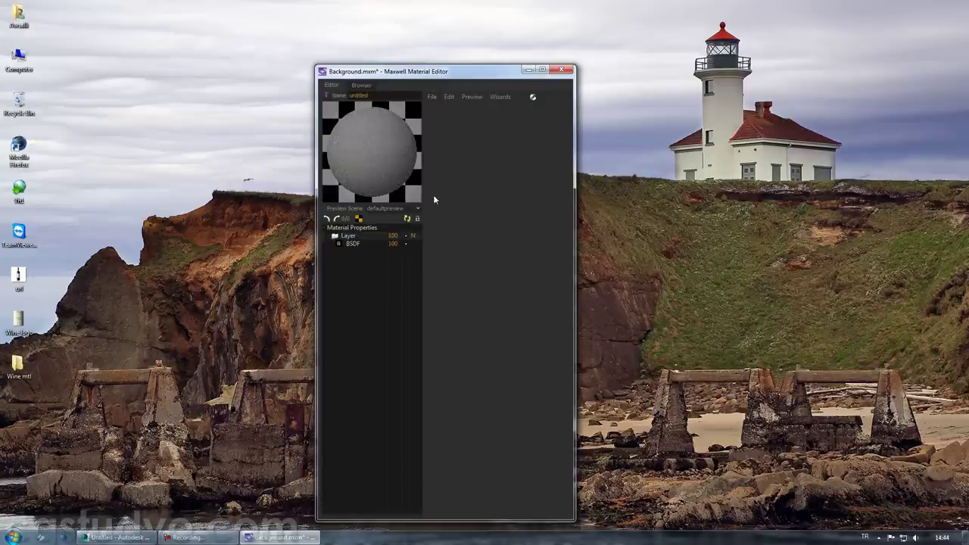
left_click(383, 244)
left_click(485, 155)
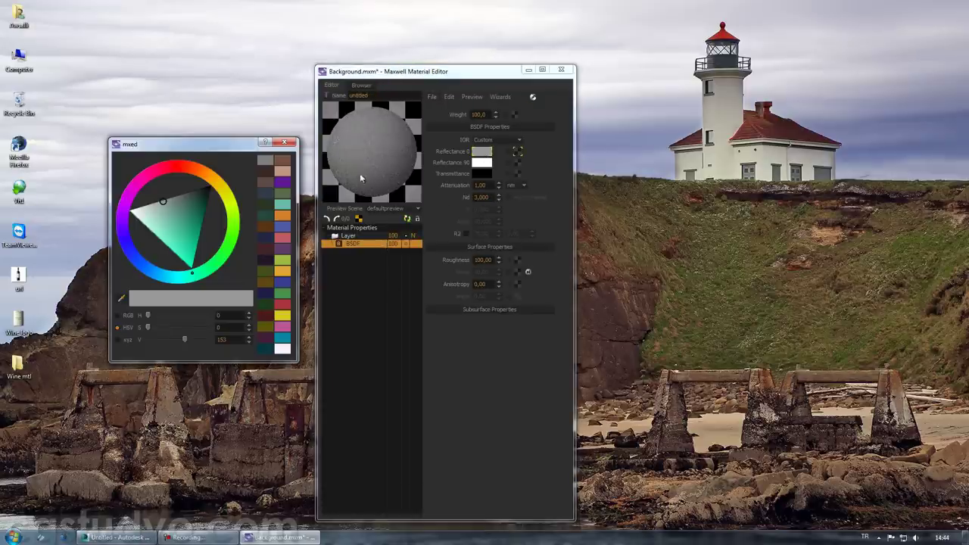
mouse_move(161, 201)
left_mouse_down()
mouse_move(243, 179)
mouse_move(208, 187)
left_mouse_up()
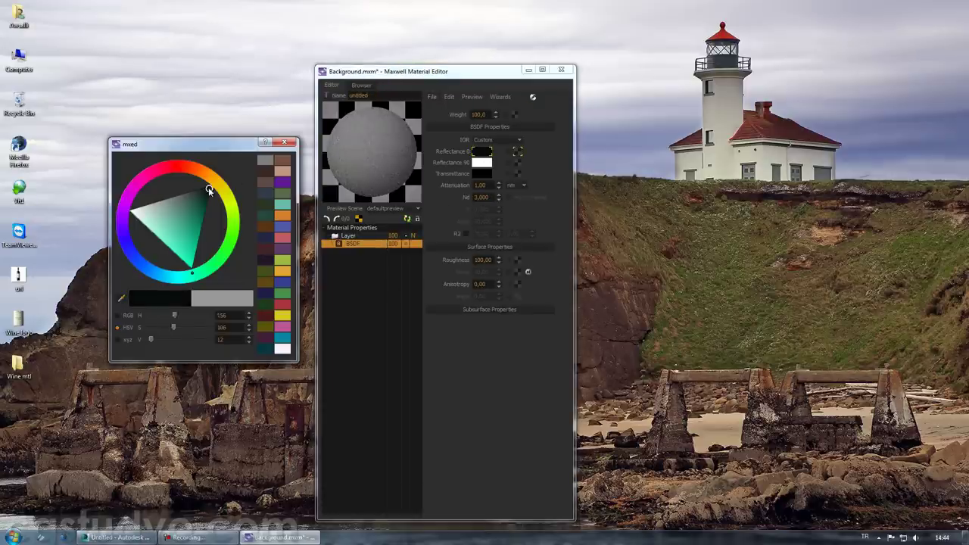
left_click(288, 149)
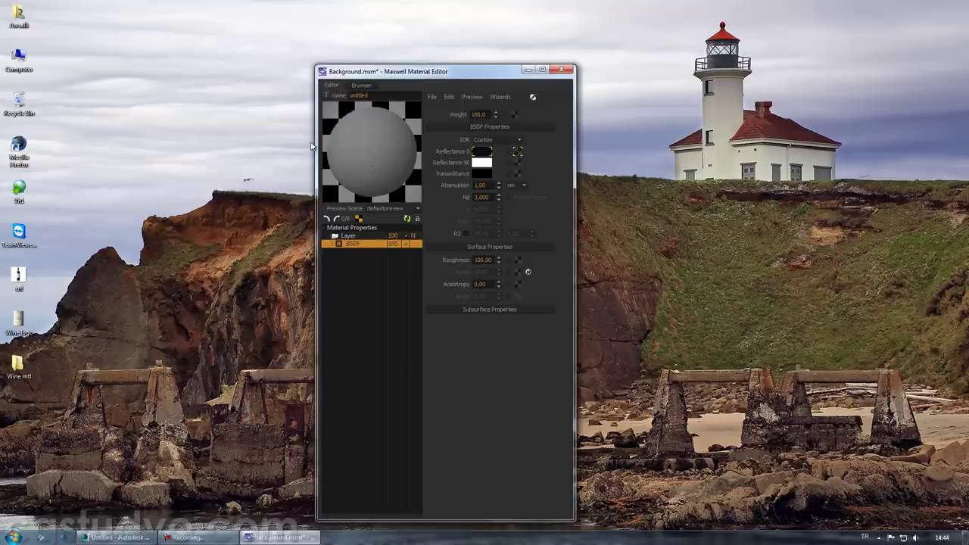
left_click(482, 162)
left_click(165, 200)
left_click_drag(166, 201, 188, 195)
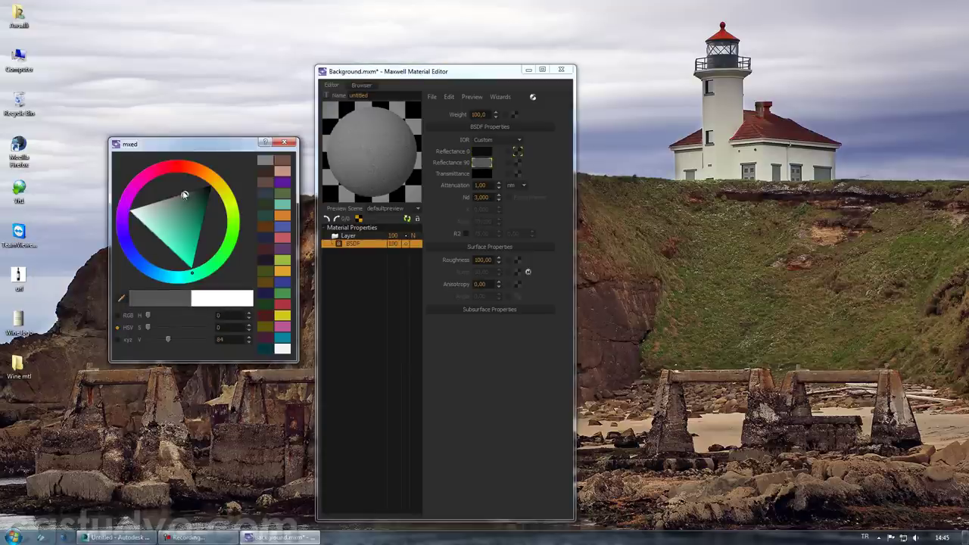
left_click(284, 142)
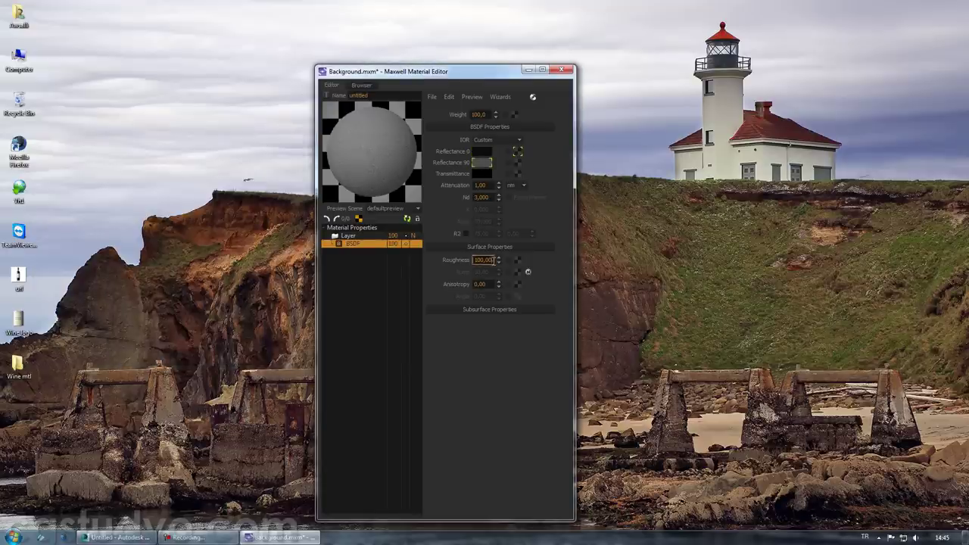
- Set the BSDF weight to 60, rename it Base, and preview on the floor scene
right_click(370, 245)
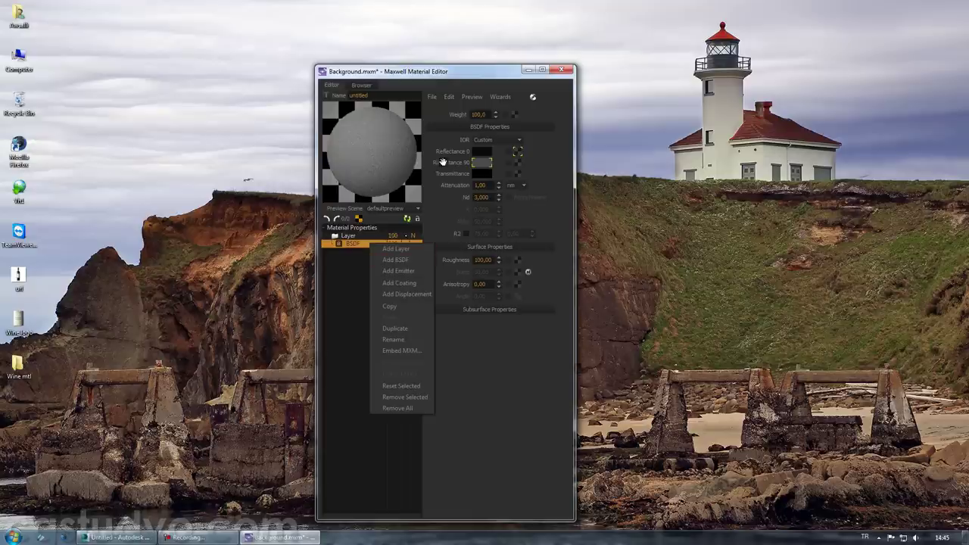
left_click(492, 118)
type("60")
key("Return")
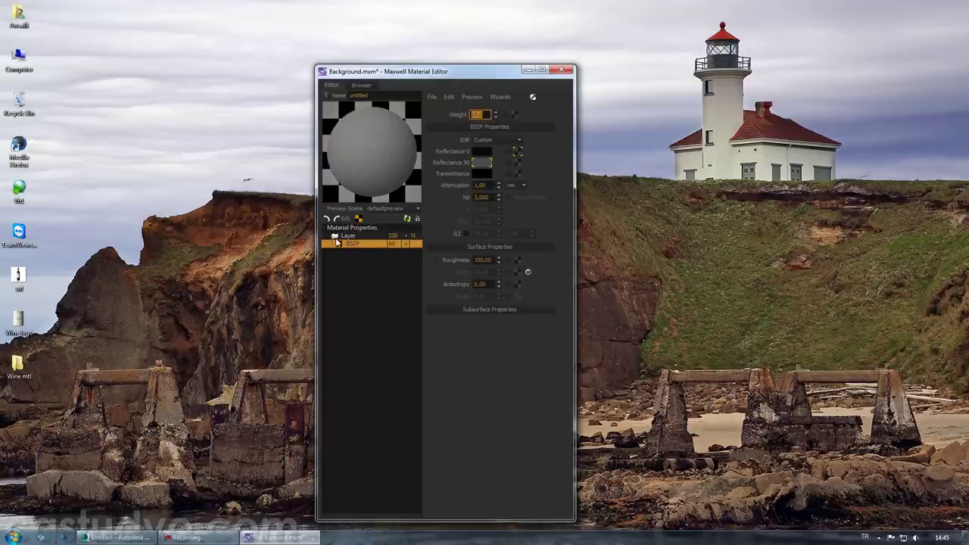
double_click(363, 246)
type("Base")
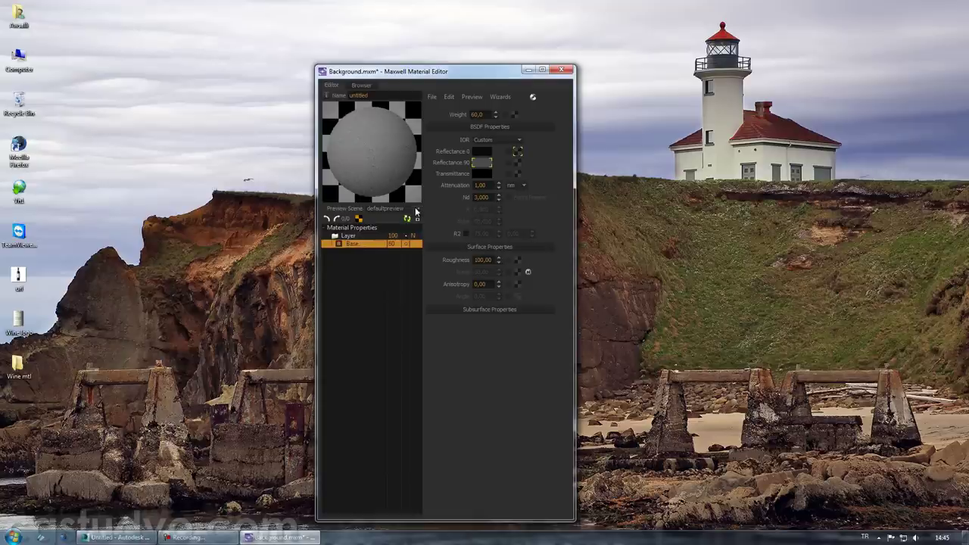
left_click(414, 208)
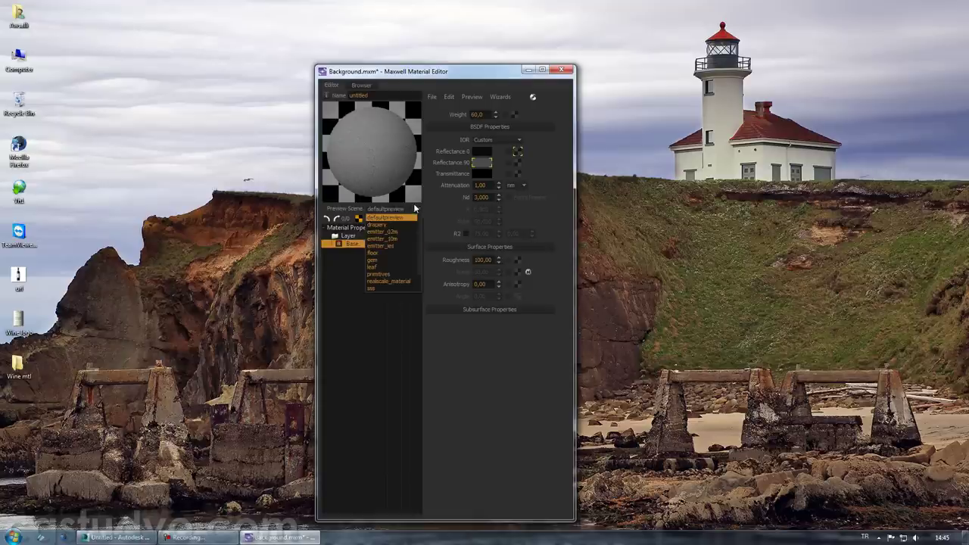
left_click(388, 252)
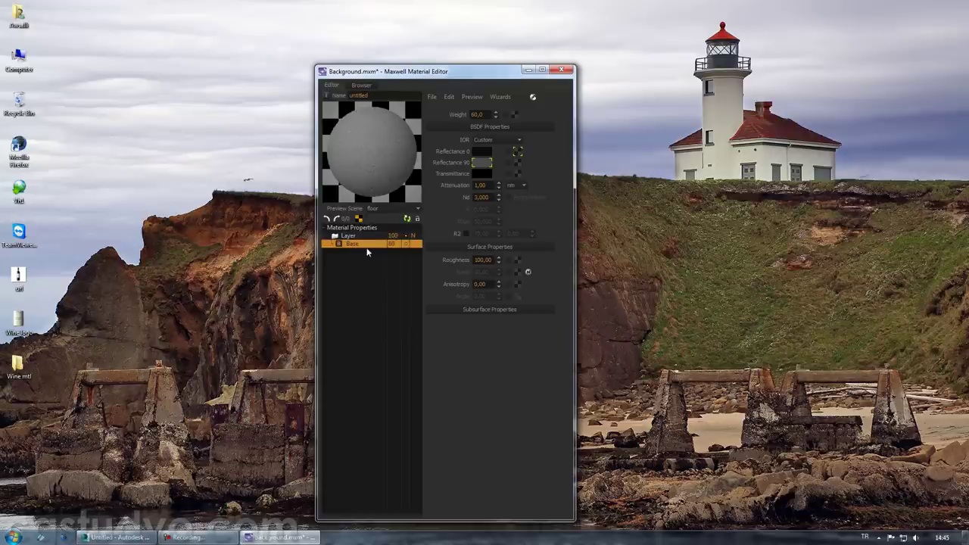
- Duplicate the Base layer and give the copy weight 40 and roughness 1
right_click(368, 249)
left_click(402, 330)
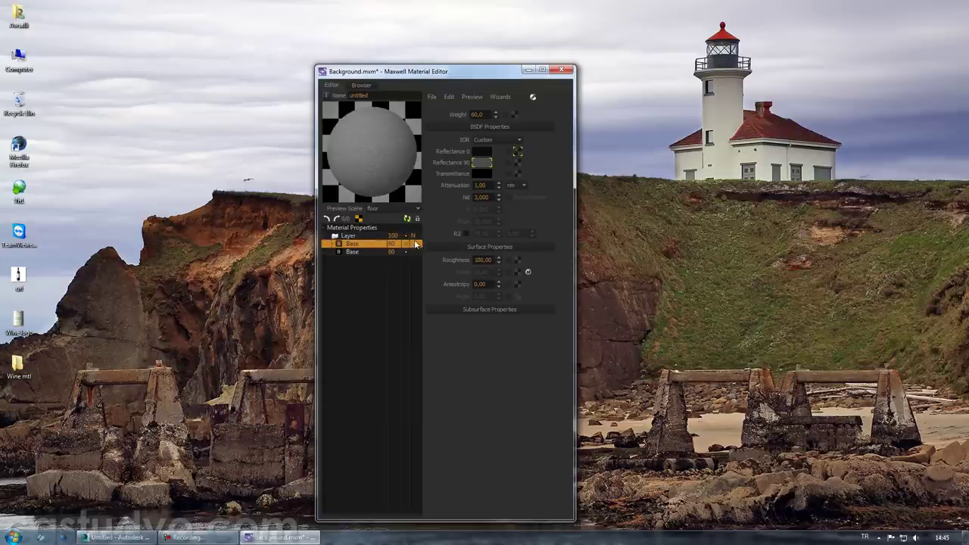
double_click(486, 113)
type("0")
key("Tab")
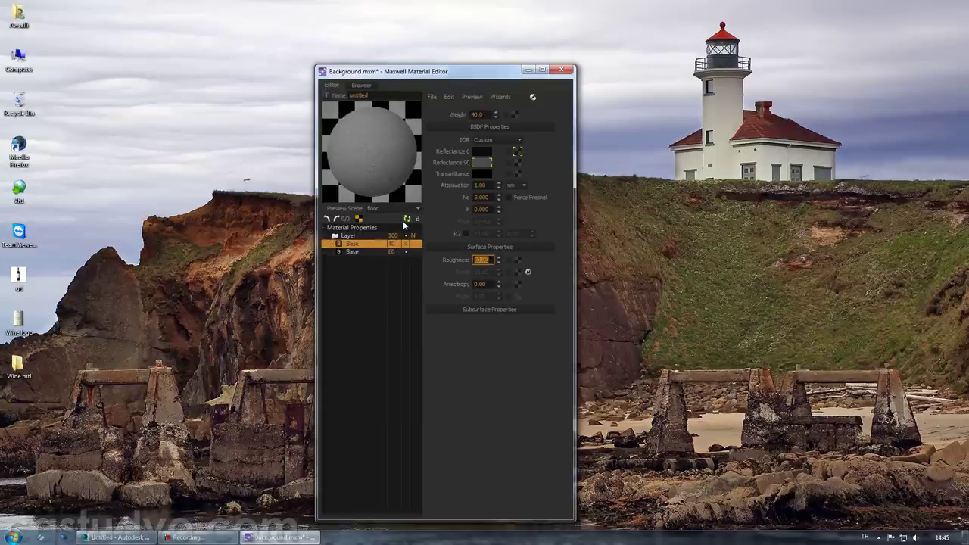
left_click(406, 219)
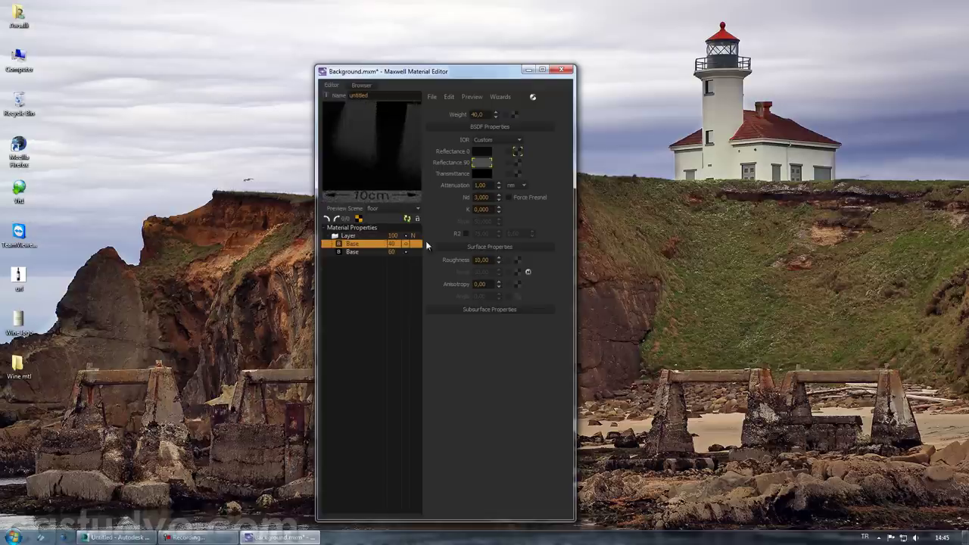
double_click(481, 260)
type("1")
key("Return")
left_click(409, 218)
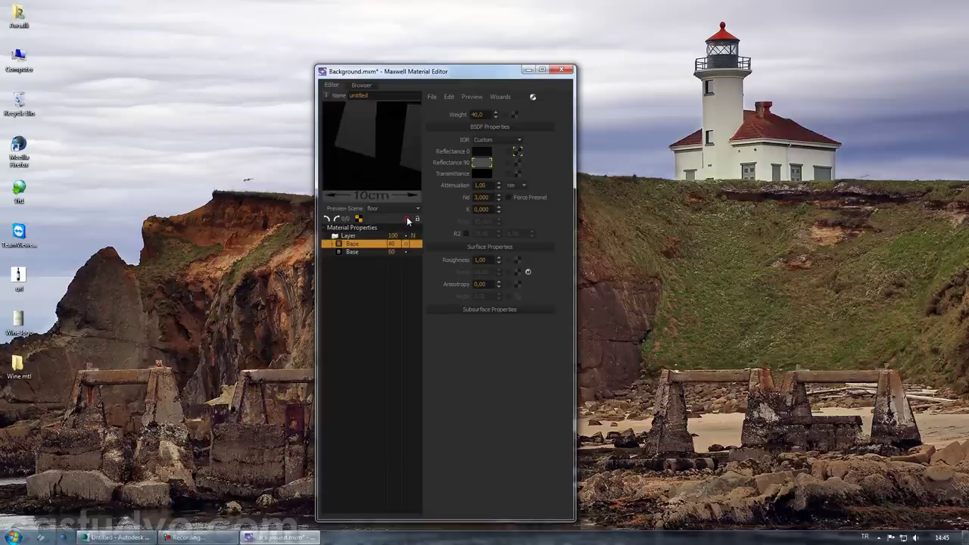
- Save the material as Ground.mxm without packing textures and close the Maxwell editor
left_click(432, 97)
left_click(460, 153)
type("Ground")
key("Return")
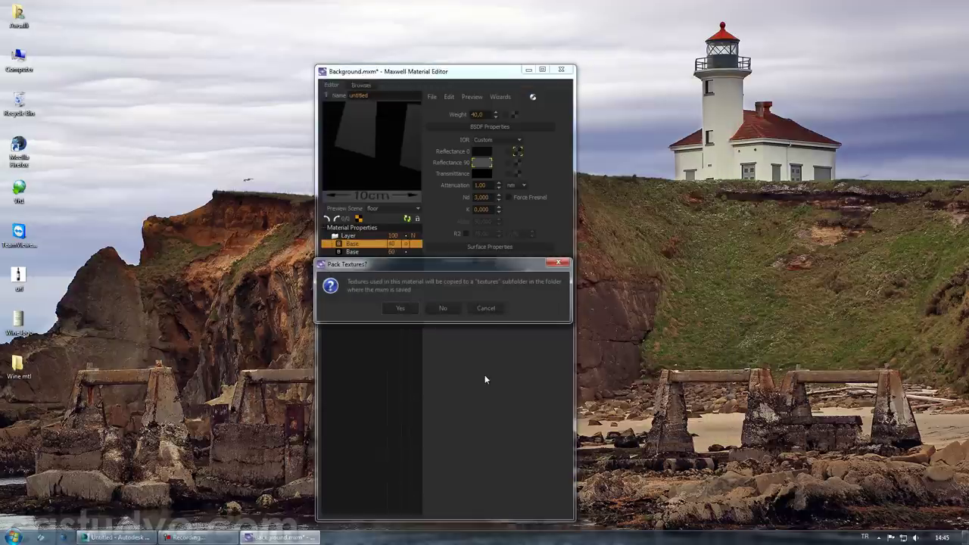
left_click(446, 309)
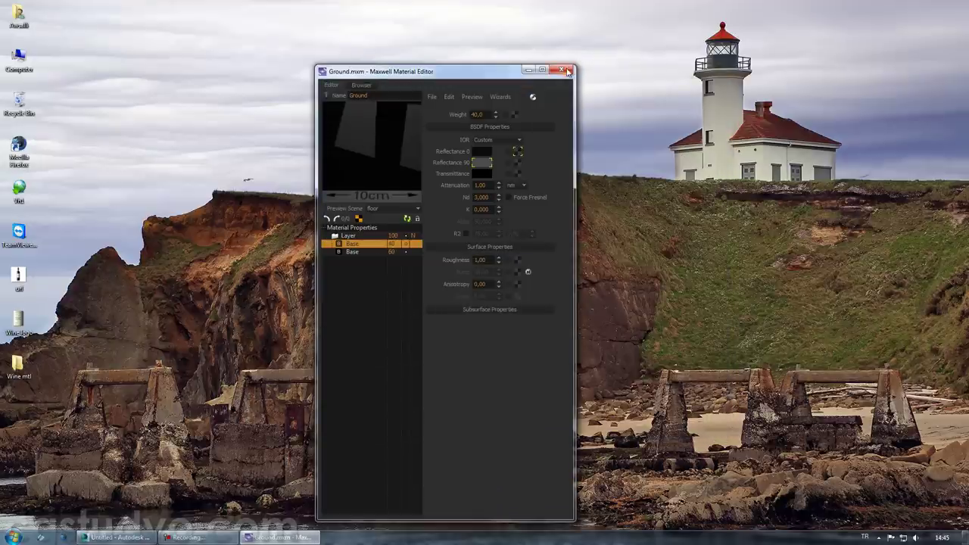
left_click(561, 70)
- Save the scene under the new name Wine maxwell.max
left_click(133, 537)
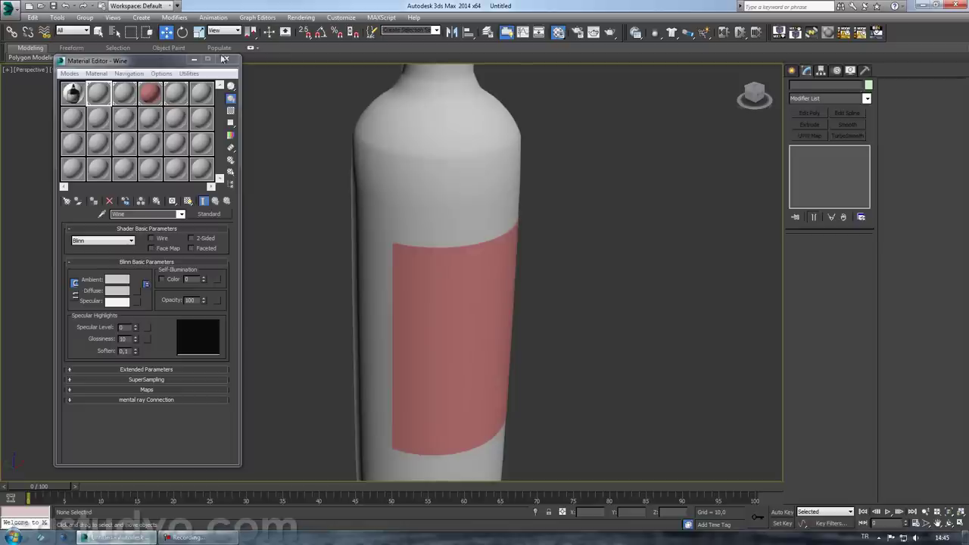
scroll(339, 306, "up", 3)
scroll(340, 303, "down", 6)
scroll(345, 227, "down", 2)
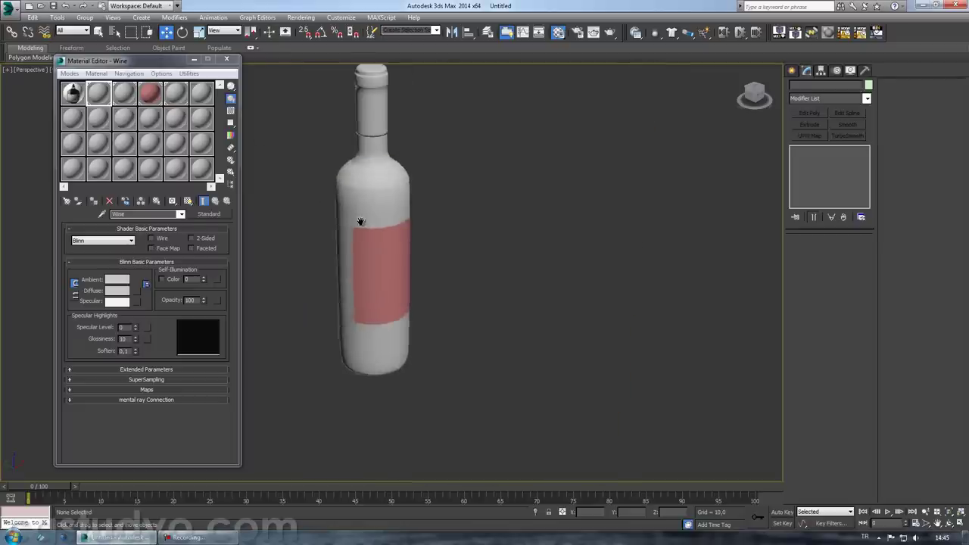
scroll(362, 285, "up", 2)
left_click(53, 6)
type("Wine max")
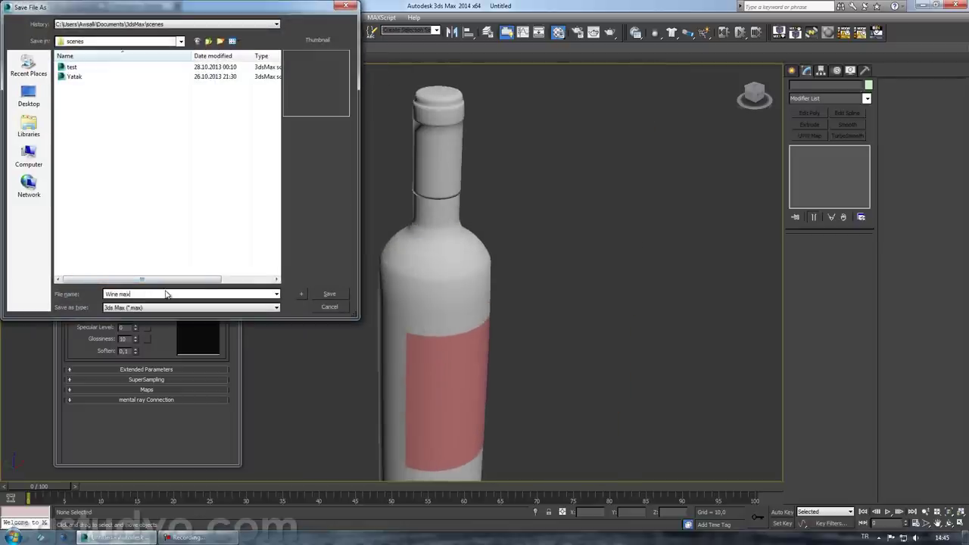
type("well")
key("Return")
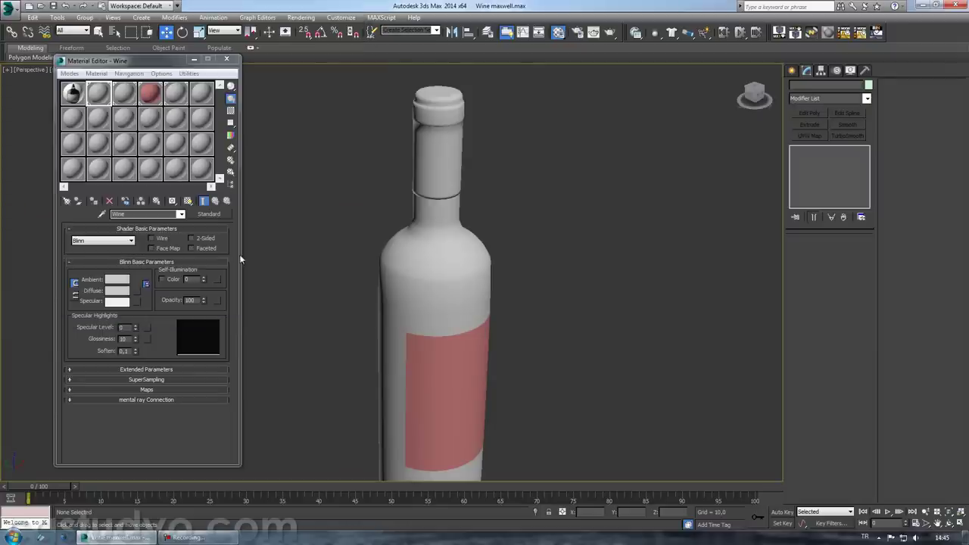
middle_click_drag(385, 195, 443, 165)
- Assign MaxwellRenderer as the production renderer and check its Environment Settings
left_click(578, 32)
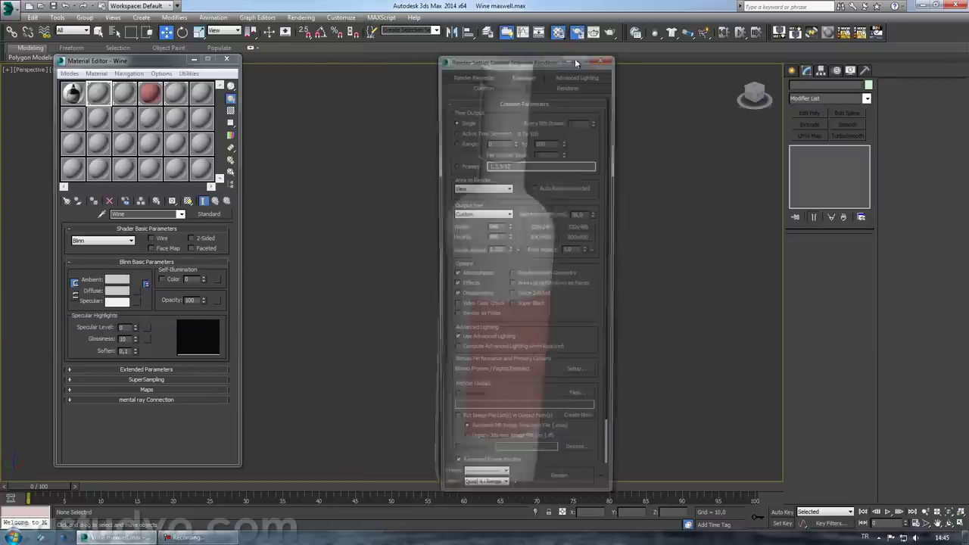
right_click(595, 146)
left_click(601, 212)
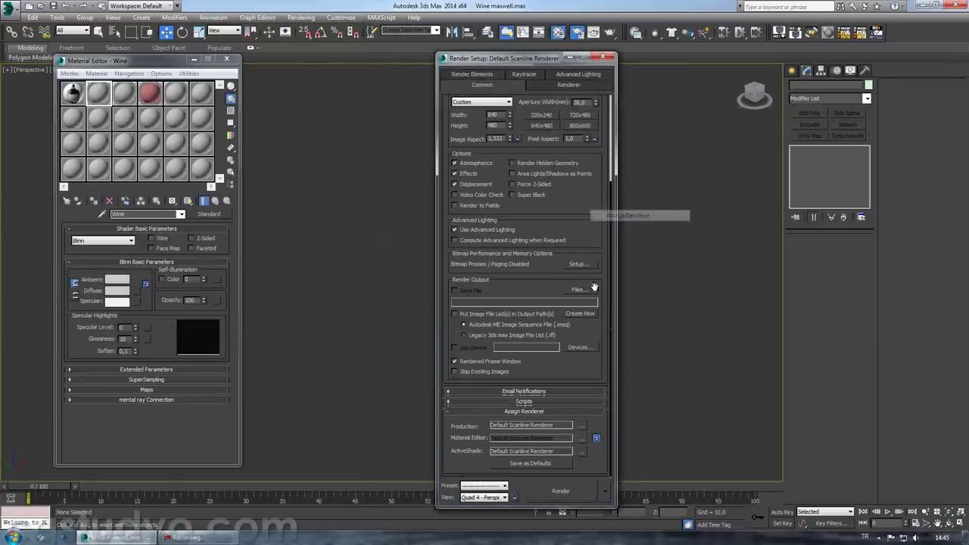
left_click(581, 425)
double_click(488, 218)
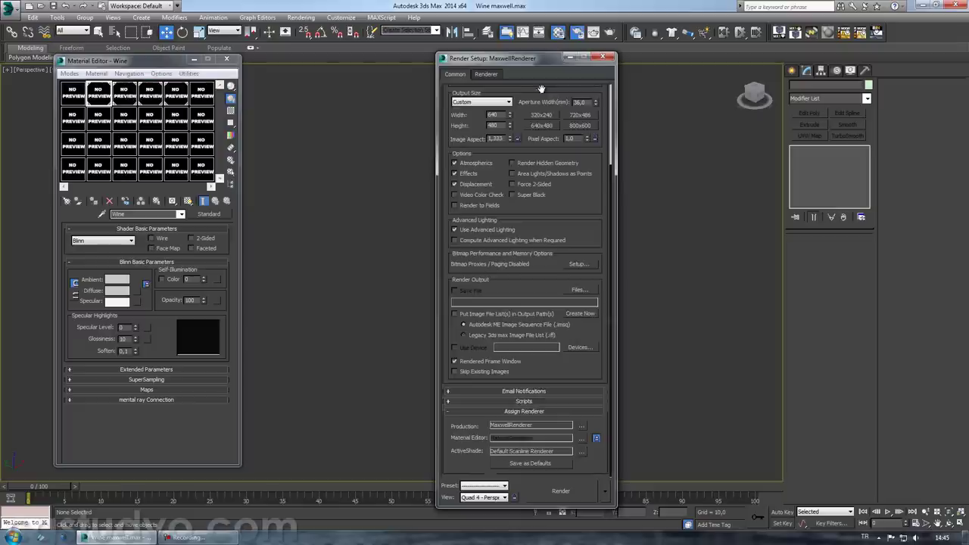
left_click(486, 74)
left_click(538, 111)
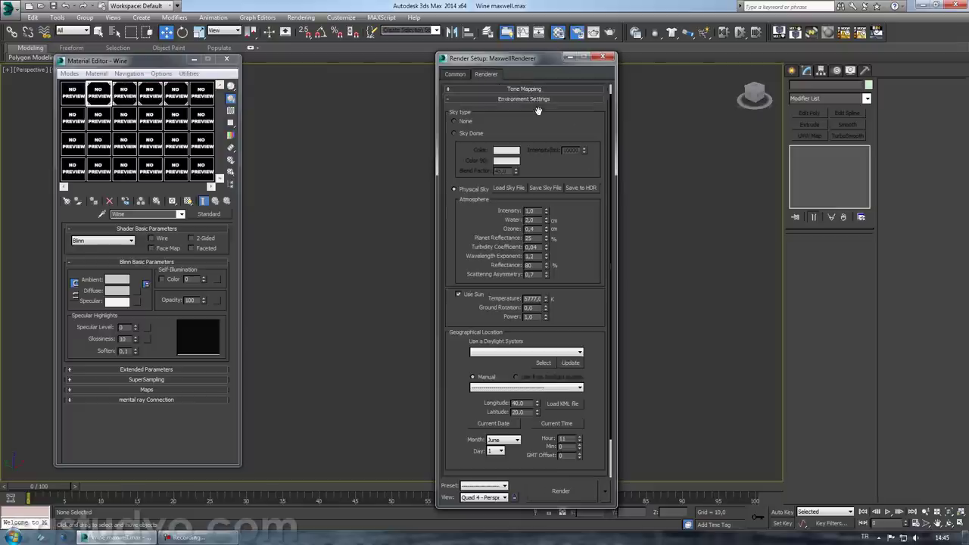
left_click(603, 57)
middle_click_drag(578, 169, 484, 173, "alt")
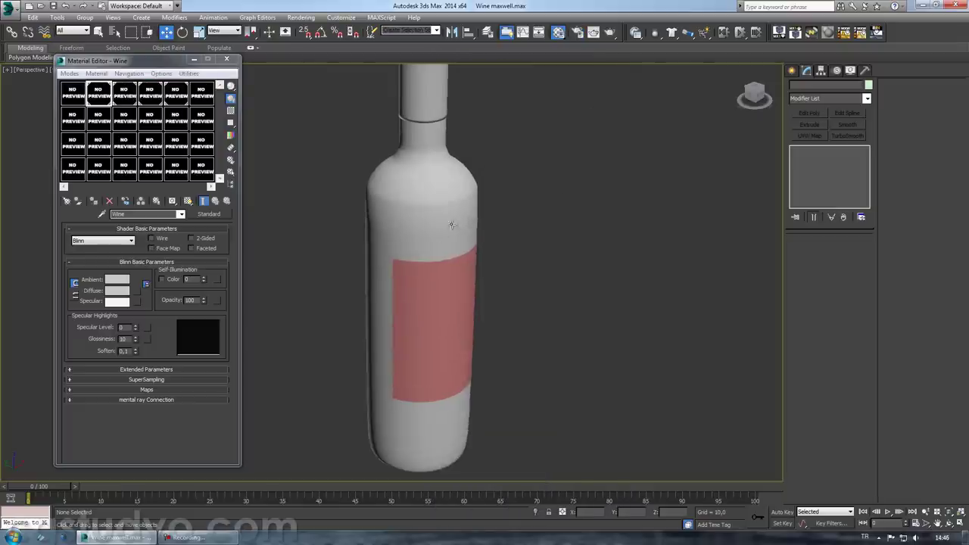
- Make the second material slot a Maxwell material loaded from the Wine .mxm file
left_click(417, 285)
middle_click_drag(390, 224, 383, 274)
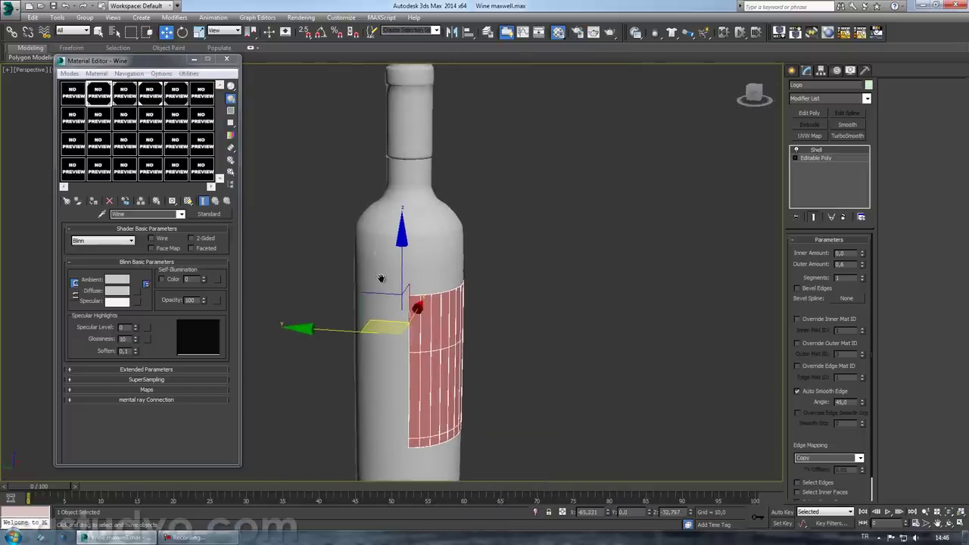
left_click(103, 95)
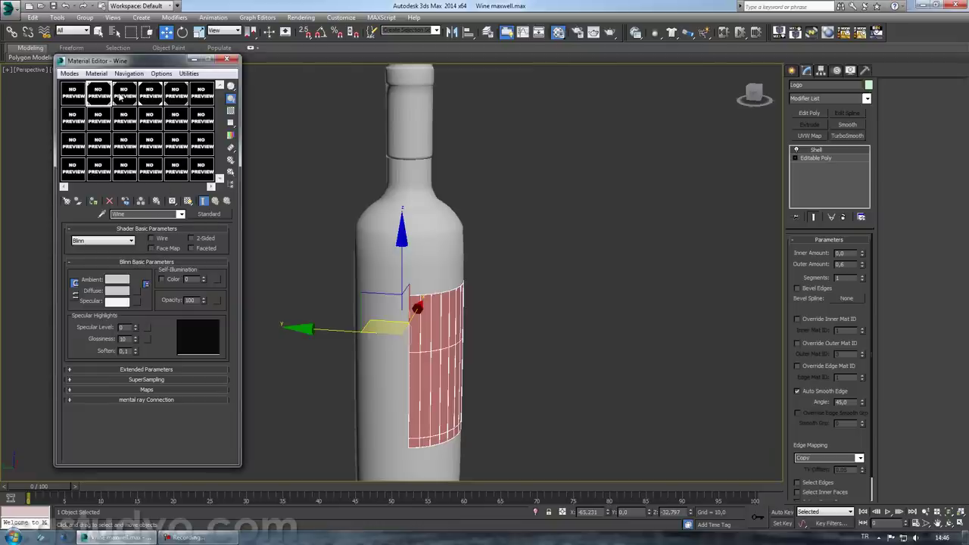
left_click(209, 214)
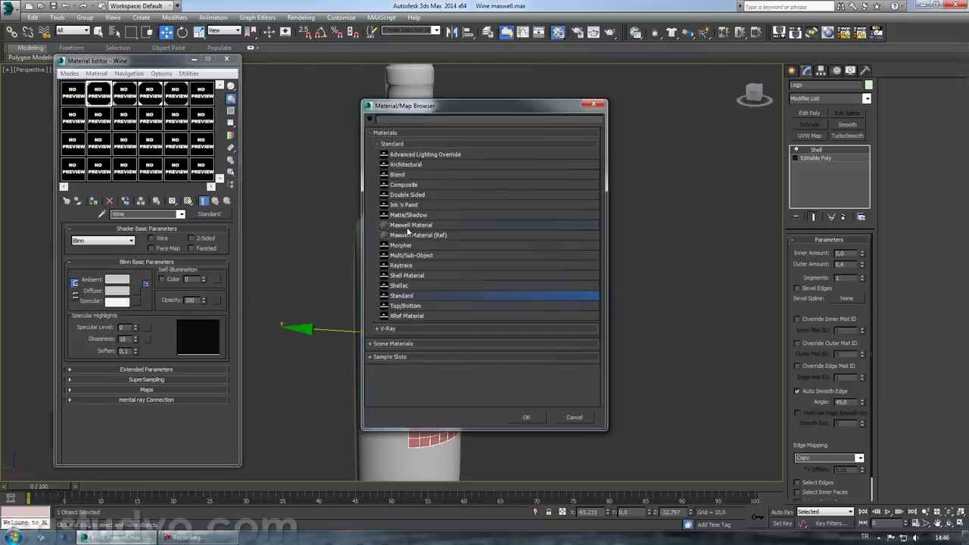
double_click(409, 226)
left_click(130, 281)
left_click(83, 241)
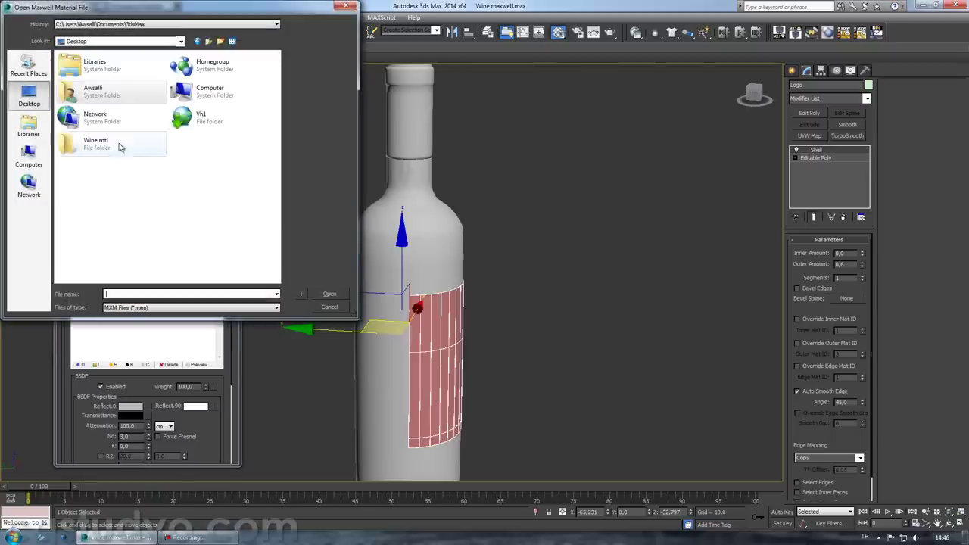
double_click(119, 147)
left_click(185, 538)
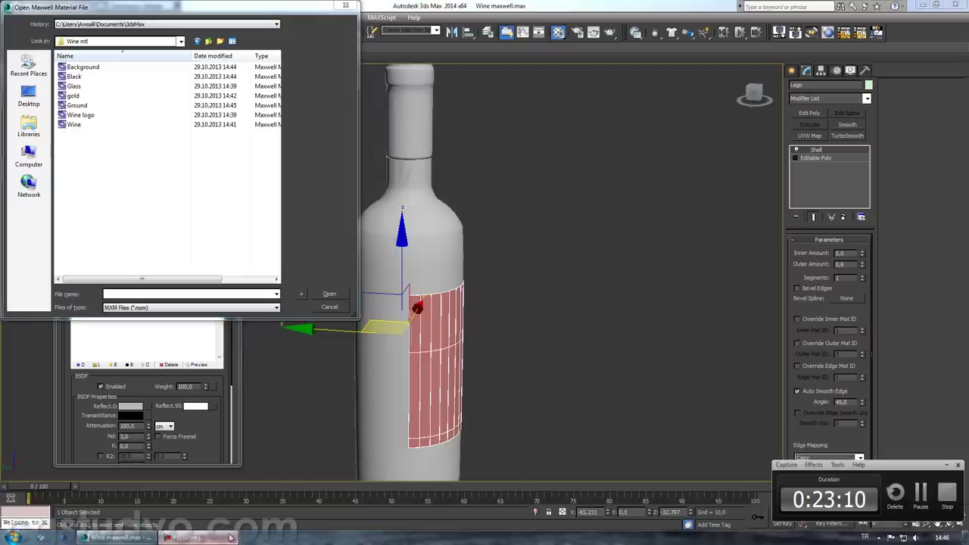
left_click(945, 465)
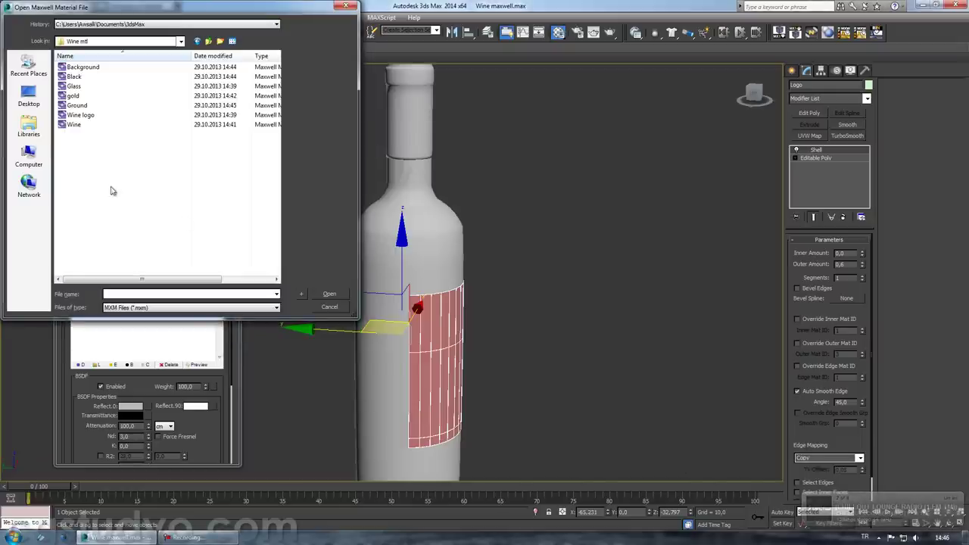
left_click_drag(110, 7, 330, 80)
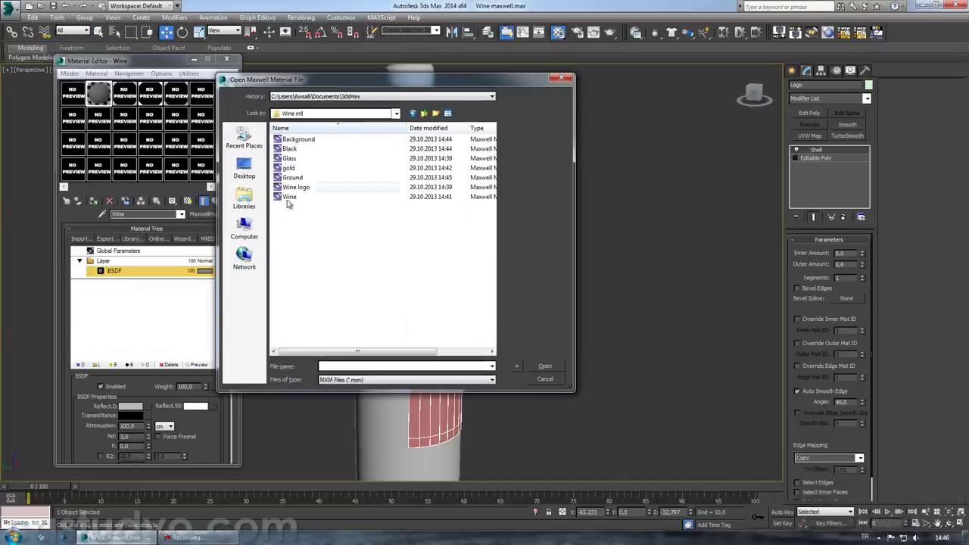
double_click(289, 197)
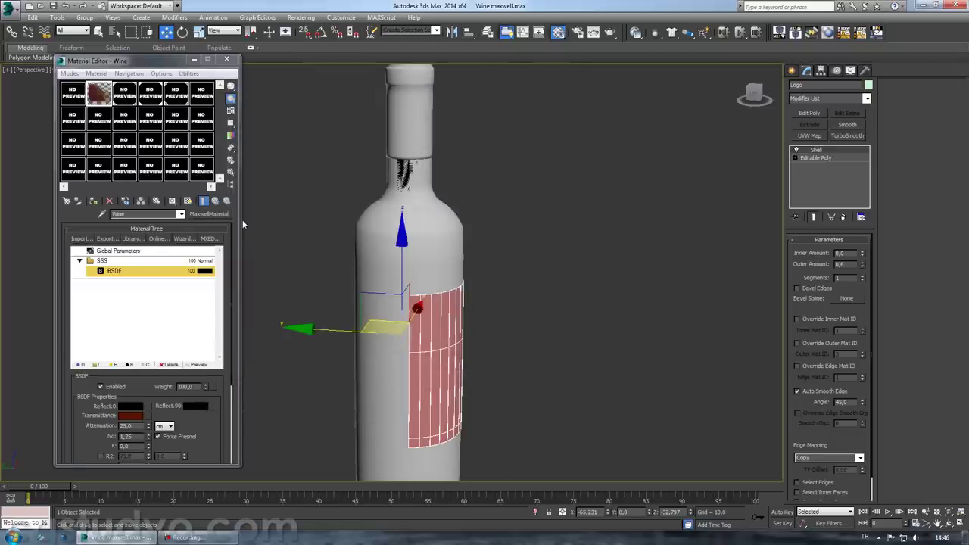
middle_click_drag(243, 224, 264, 214)
- Replace the Wine glass material with a Maxwell material loaded from Glass.mxm
left_click(128, 96)
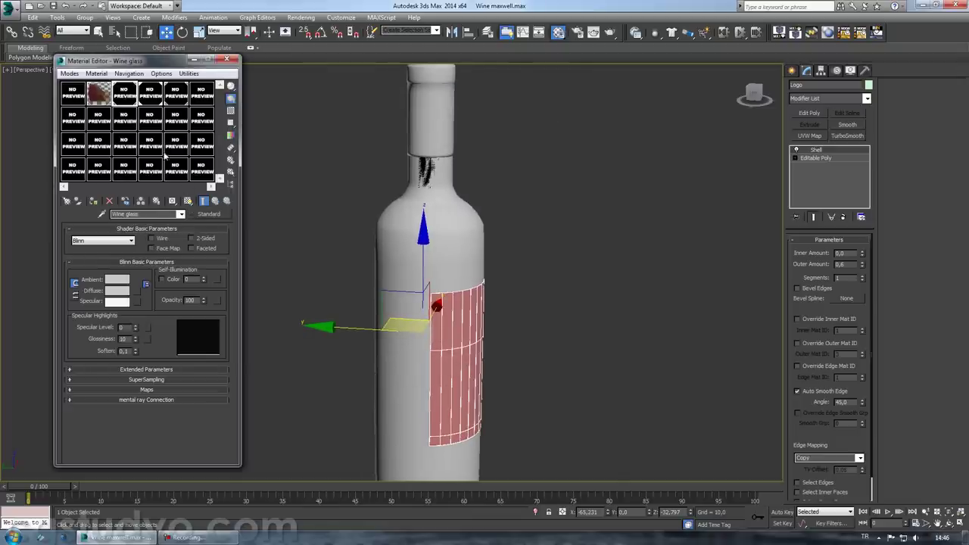
left_click(208, 214)
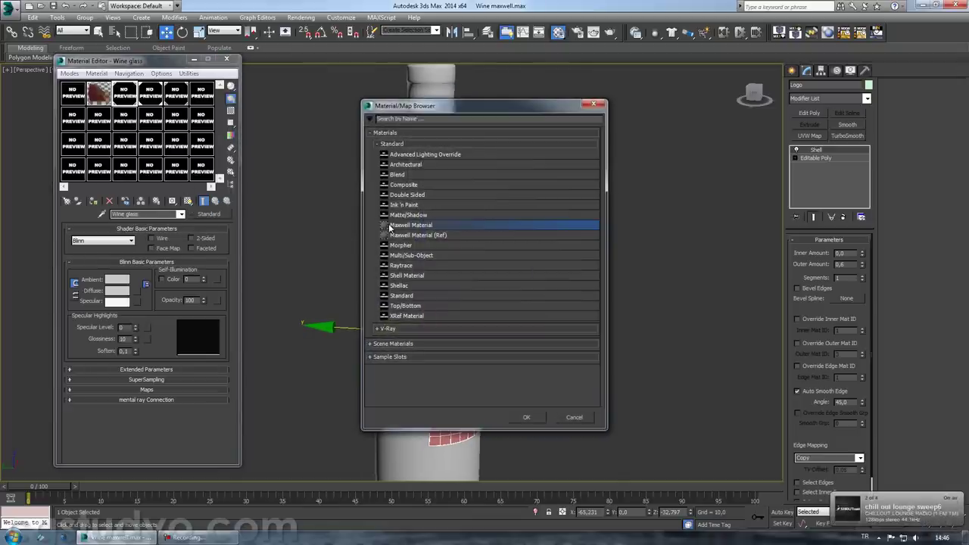
double_click(374, 225)
left_click(127, 288)
left_click(84, 239)
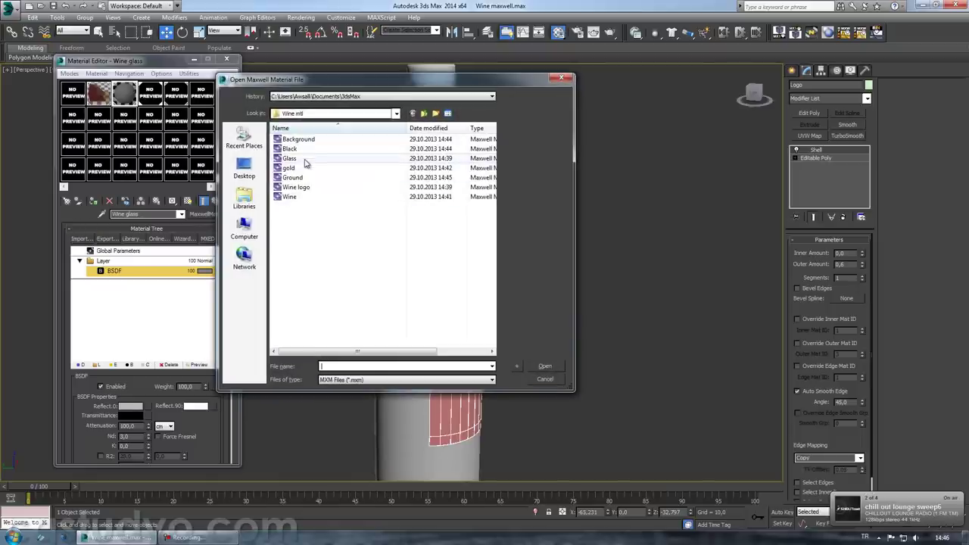
double_click(296, 158)
middle_click_drag(290, 179, 286, 226)
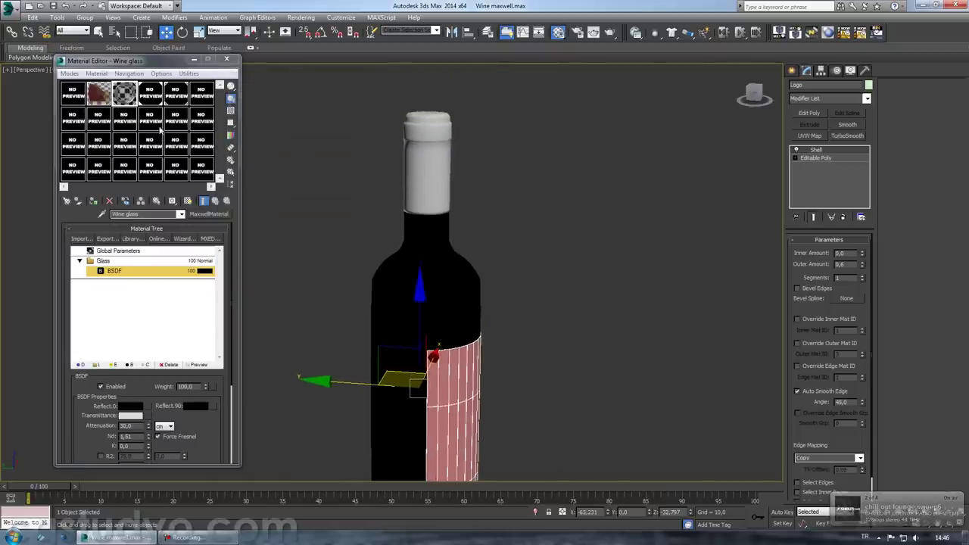
- Make Logo a Maxwell material from Wine logo.mxm, with its label texture shown in the viewport
left_click(150, 91)
left_click(209, 214)
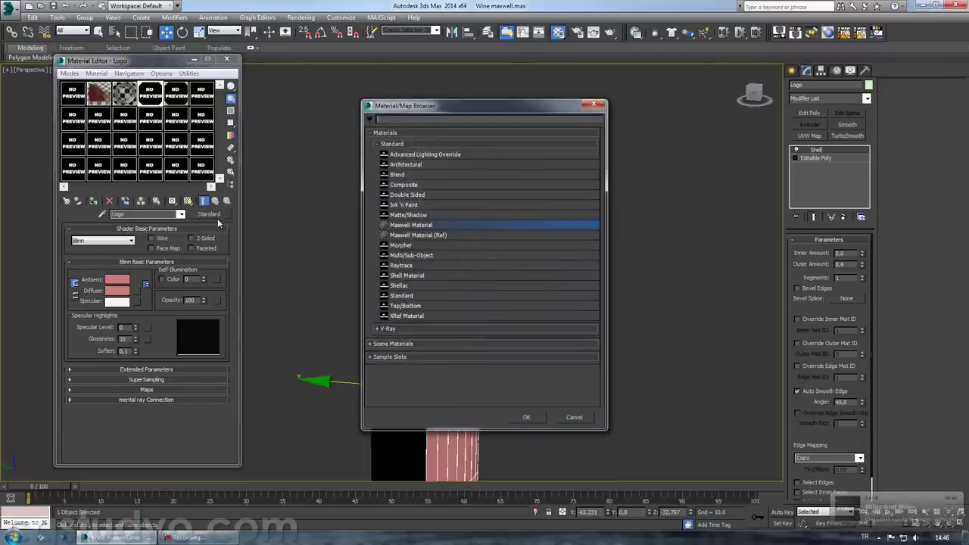
double_click(406, 226)
left_click(122, 287)
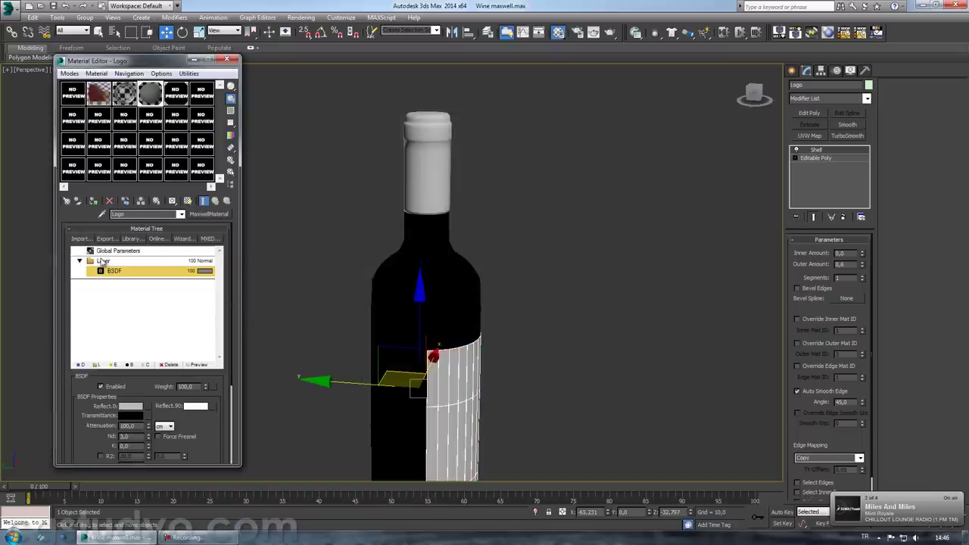
left_click(79, 239)
double_click(295, 187)
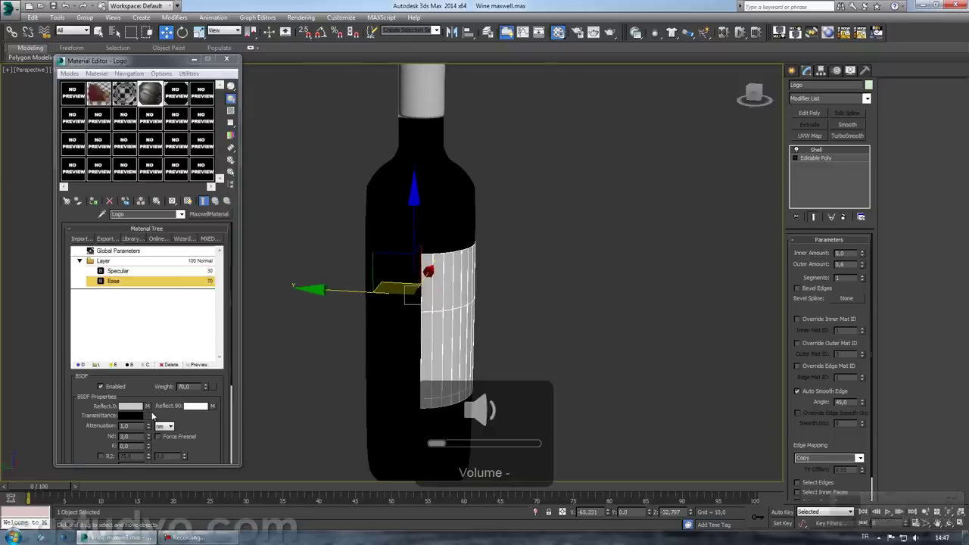
left_click(147, 406)
left_click(74, 379)
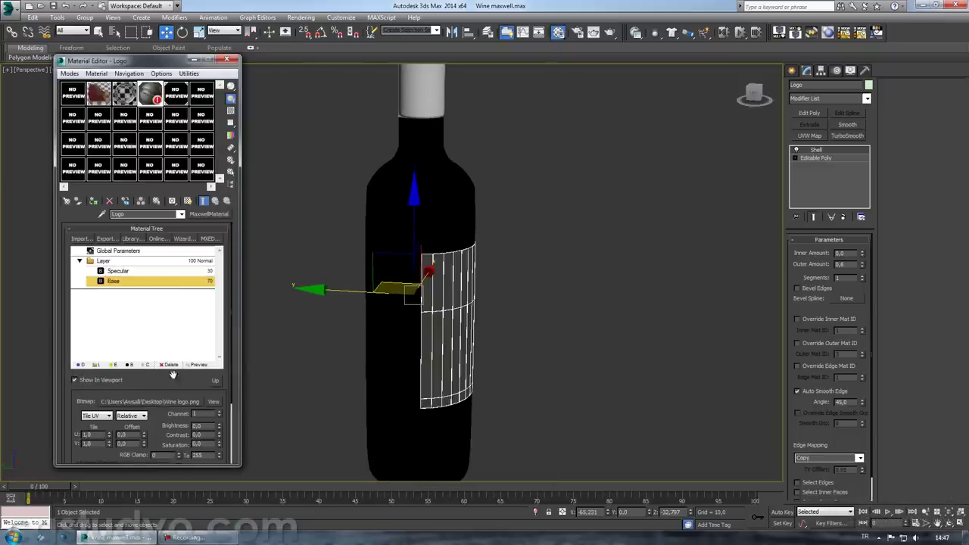
middle_click_drag(481, 286, 406, 286)
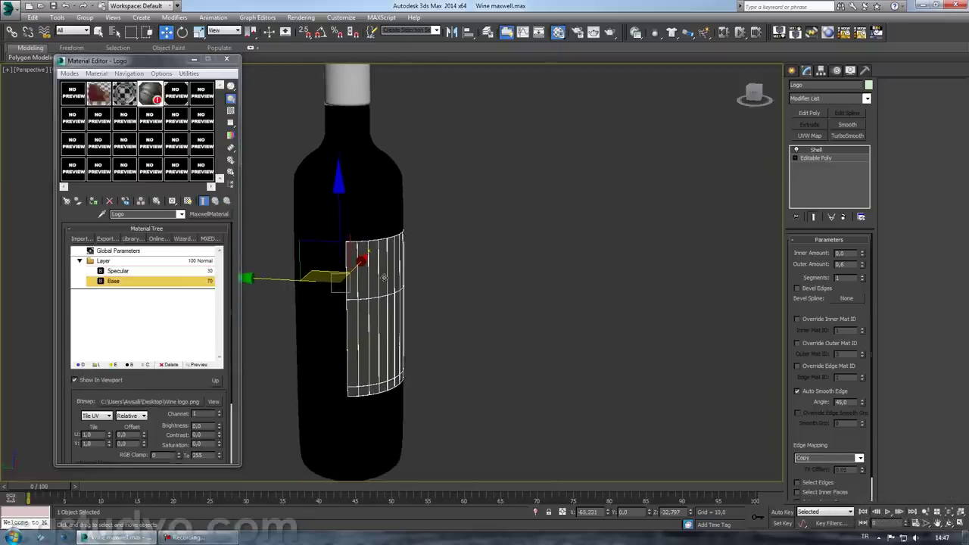
- Add a UVW Map modifier to the label so its image appears
left_click(866, 98)
scroll(818, 302, "down", 5)
scroll(814, 317, "down", 5)
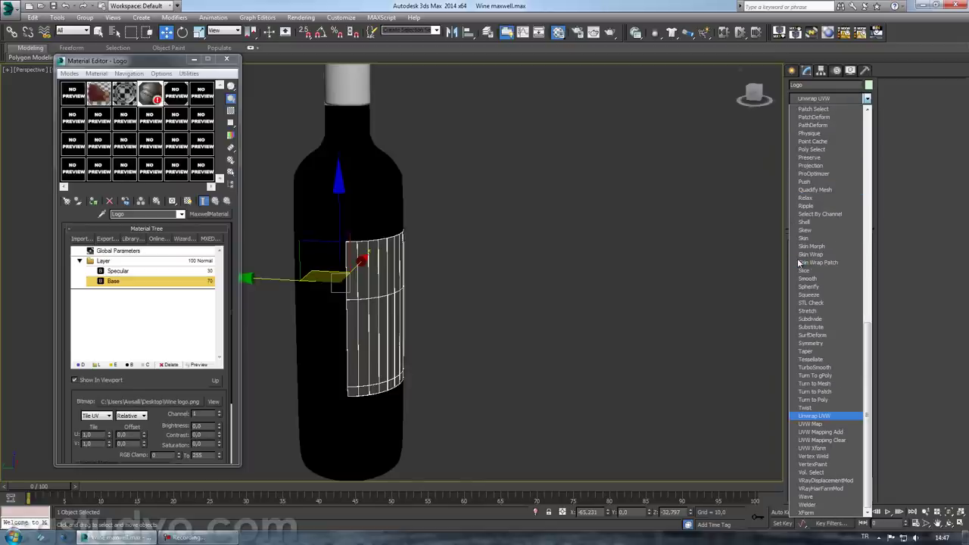
left_click(810, 424)
mouse_move(620, 371)
middle_mouse_down("alt")
mouse_move(547, 350)
mouse_move(520, 283)
mouse_move(469, 299)
middle_mouse_up("alt")
scroll(503, 331, "up", 3)
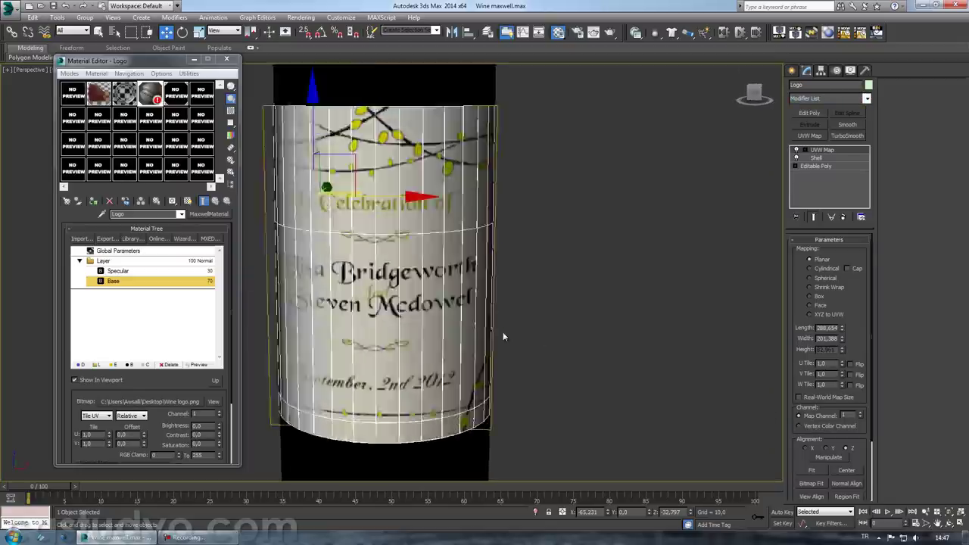
scroll(482, 335, "up", 2)
mouse_move(482, 335)
middle_mouse_down("alt")
mouse_move(445, 273)
mouse_move(424, 280)
mouse_move(539, 310)
middle_mouse_up("alt")
scroll(523, 288, "down", 2)
scroll(499, 250, "down", 4)
scroll(477, 212, "down", 1)
mouse_move(462, 189)
middle_mouse_down("alt")
mouse_move(451, 167)
mouse_move(433, 354)
middle_mouse_up("alt")
middle_click_drag(391, 168, 396, 221)
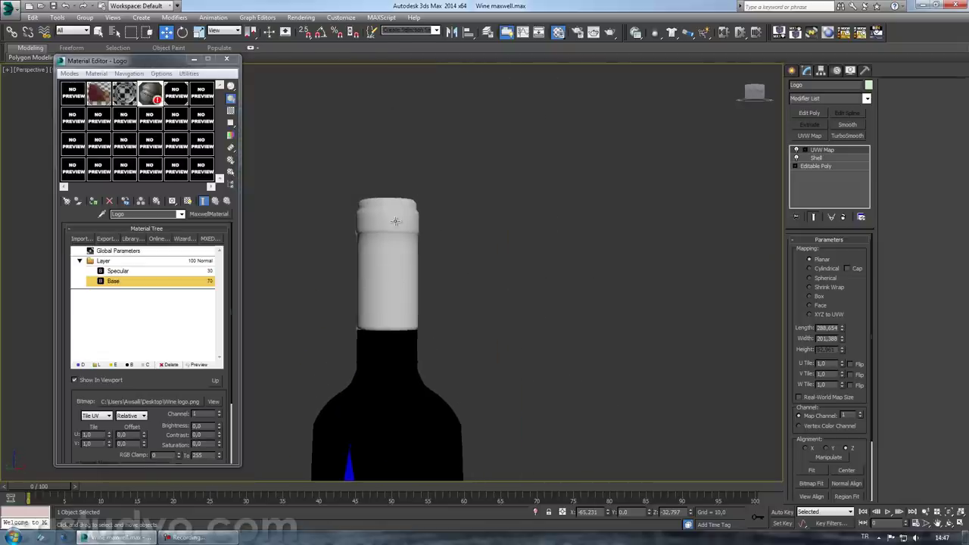
- Change the Wine material's first sub-material from Standard to Maxwell Material, discarding the old one
left_click(179, 94)
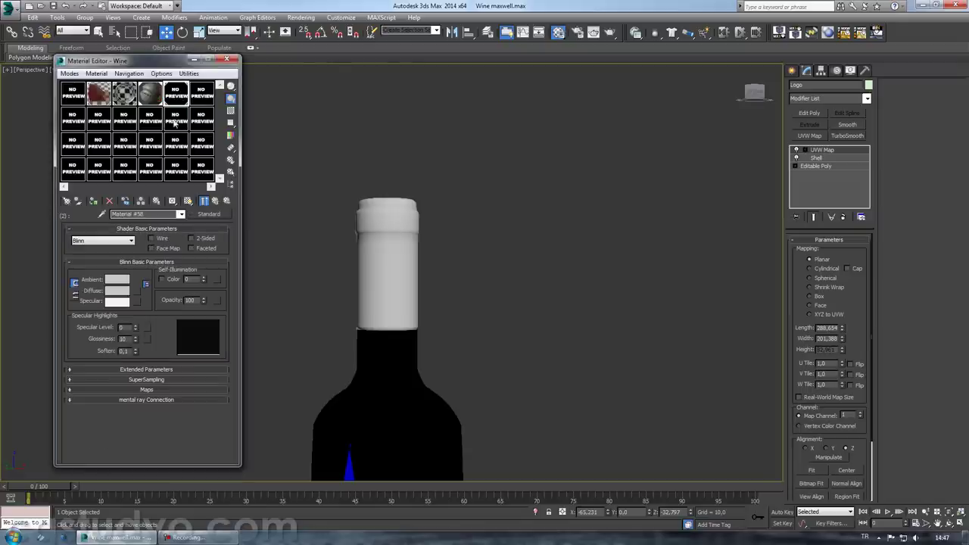
left_click(215, 201)
left_click(166, 280)
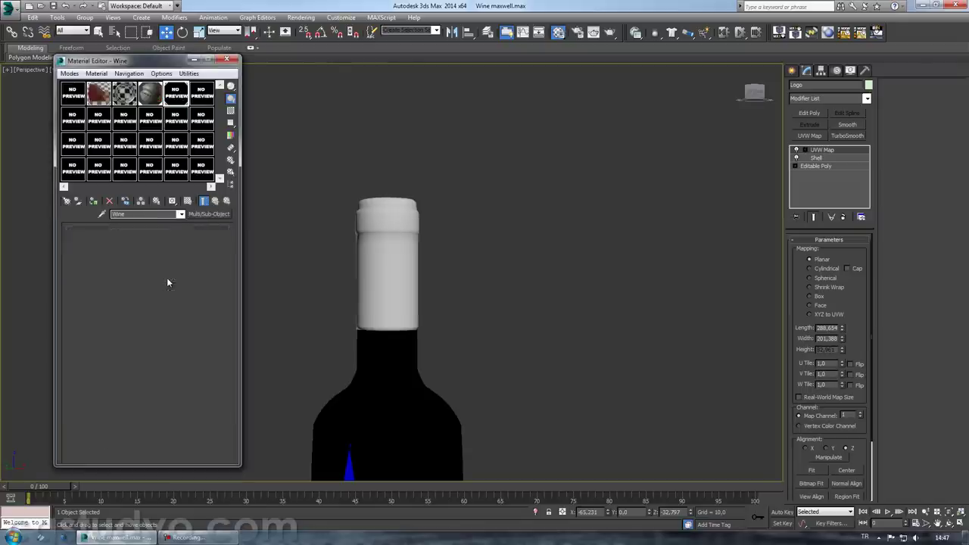
left_click(209, 213)
double_click(423, 227)
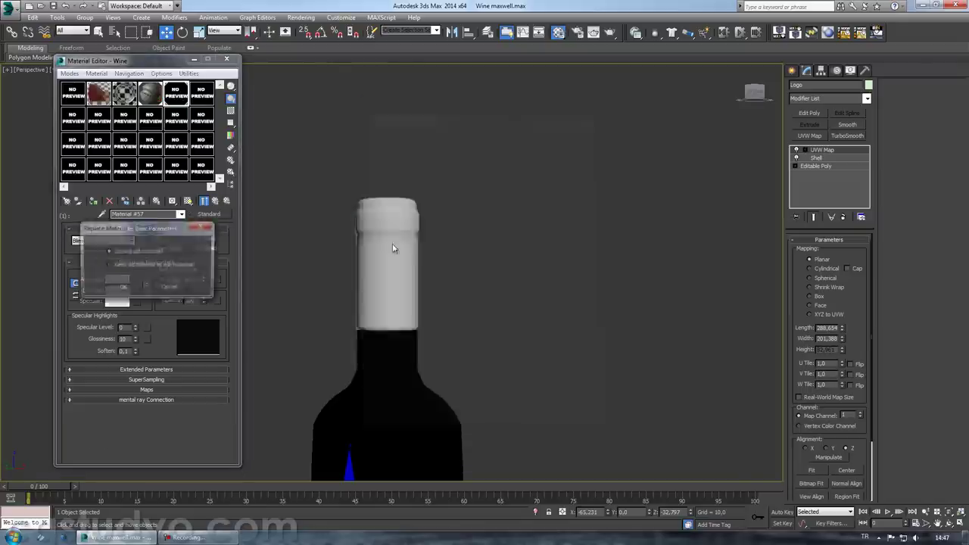
left_click(126, 294)
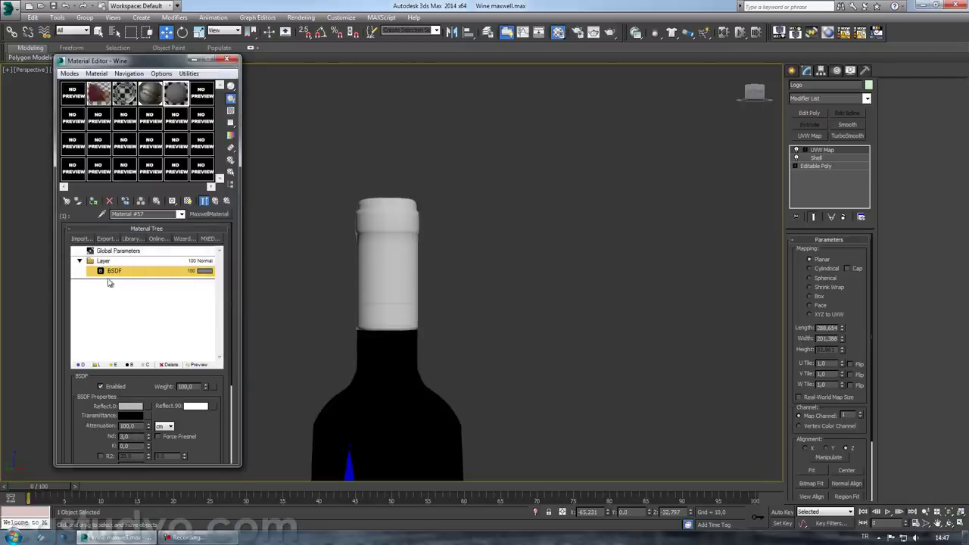
- Load gold.mxm into the Wine material's first sub-material
left_click(91, 238)
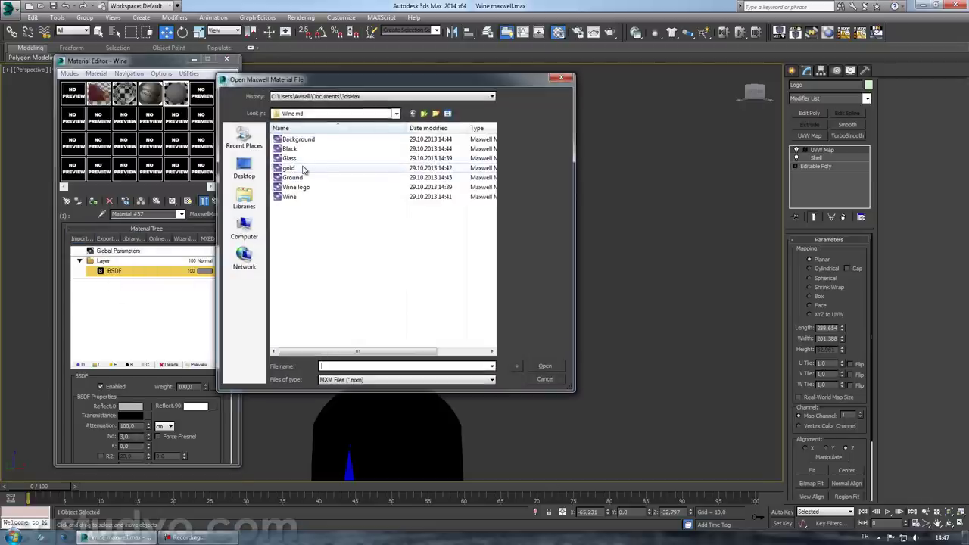
double_click(291, 167)
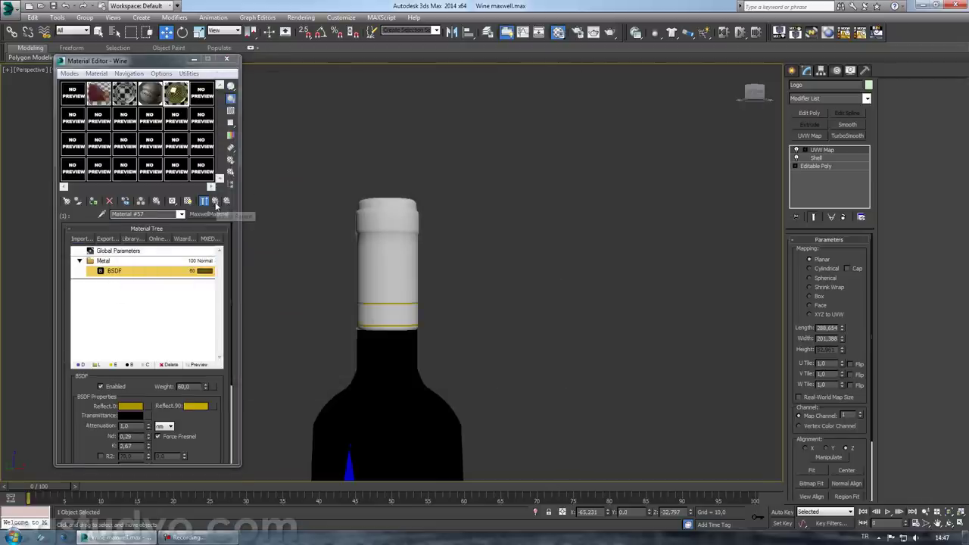
left_click(216, 201)
- Make the second sub-material a Maxwell material loaded from Black.mxm
left_click(159, 293)
left_click(209, 213)
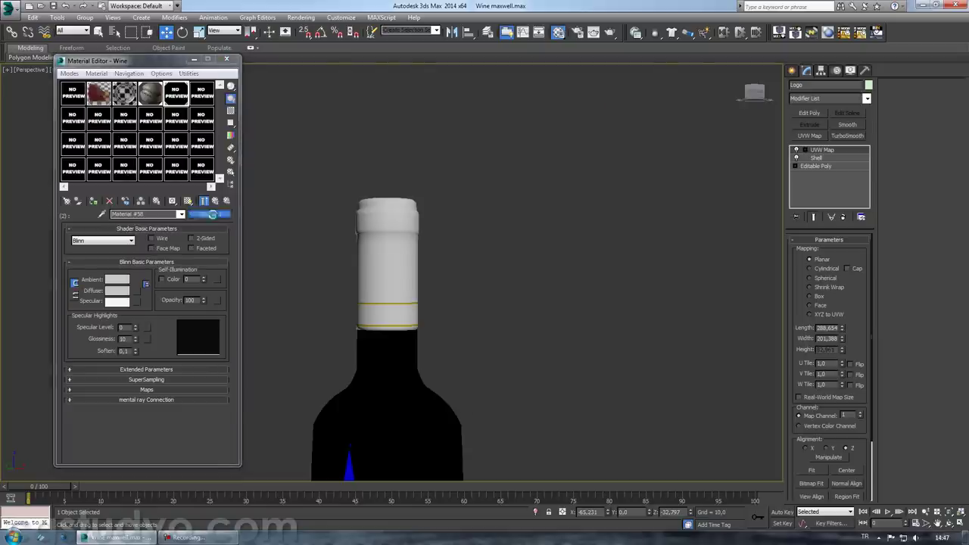
double_click(419, 226)
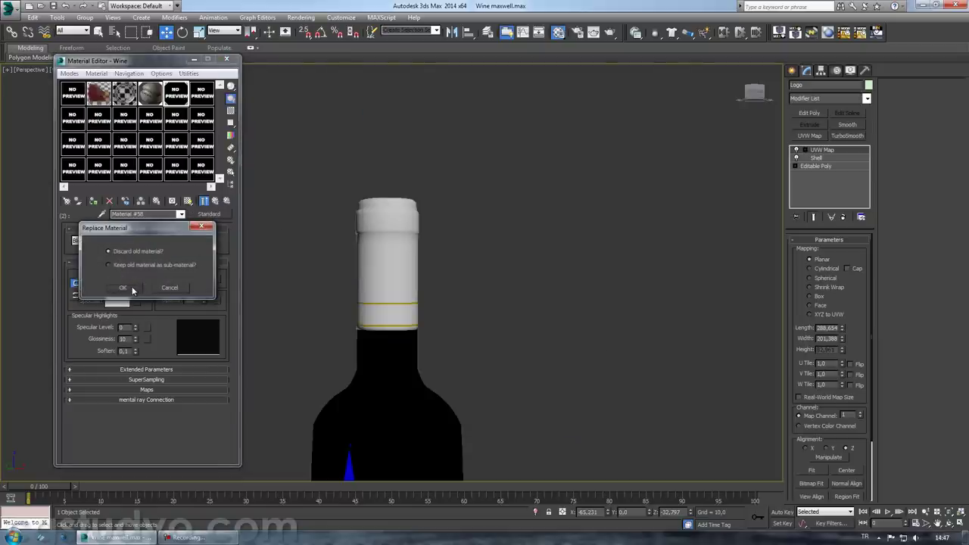
left_click(124, 288)
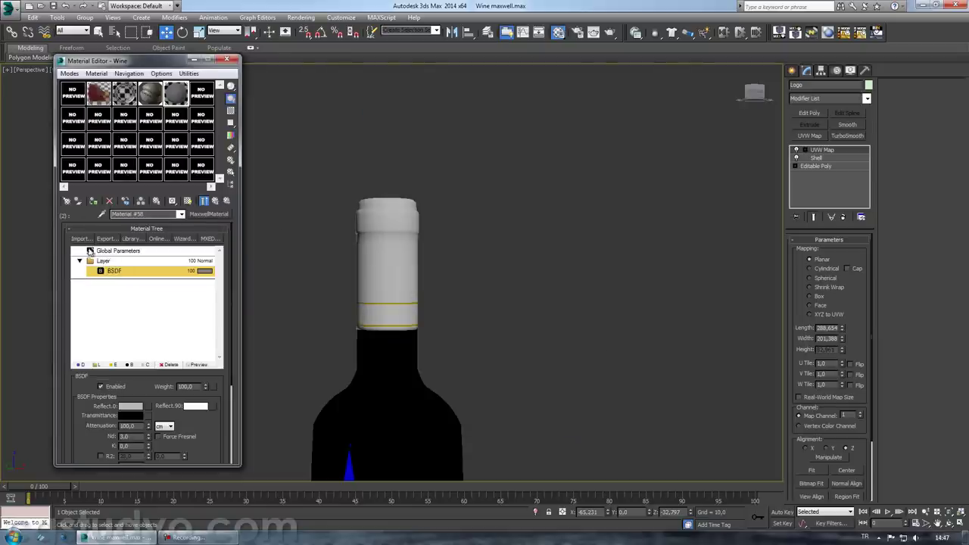
left_click(79, 238)
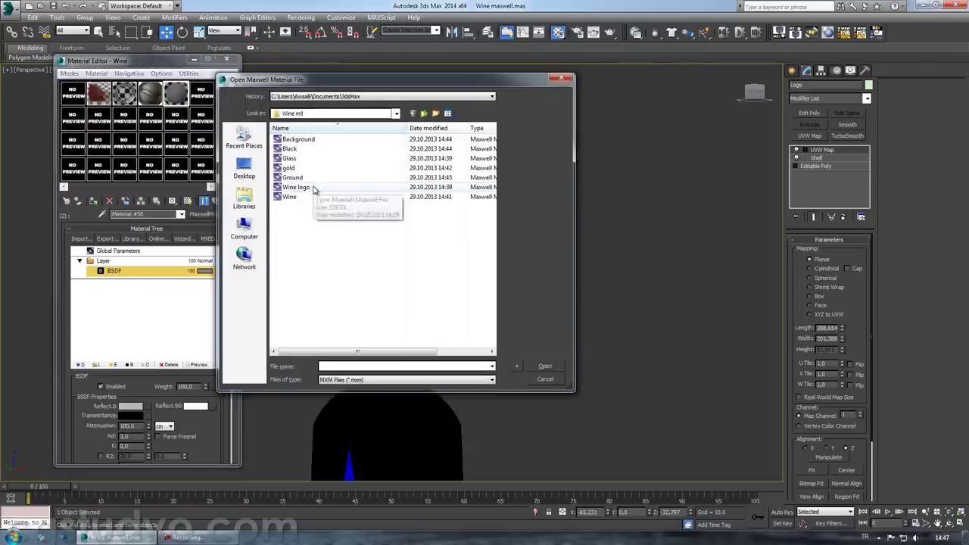
left_click(308, 151)
double_click(308, 149)
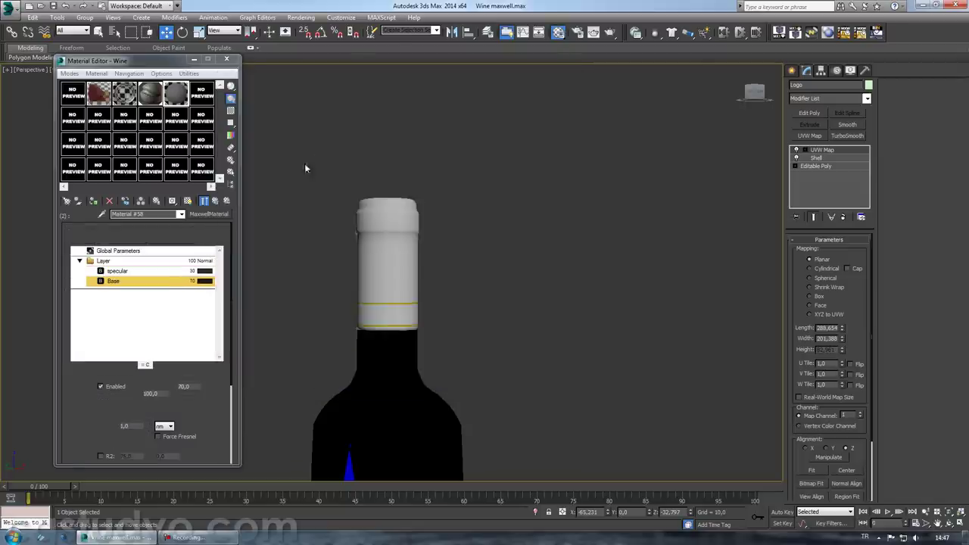
scroll(330, 303, "down", 3)
scroll(392, 314, "down", 2)
middle_click_drag(391, 314, 437, 309, "alt")
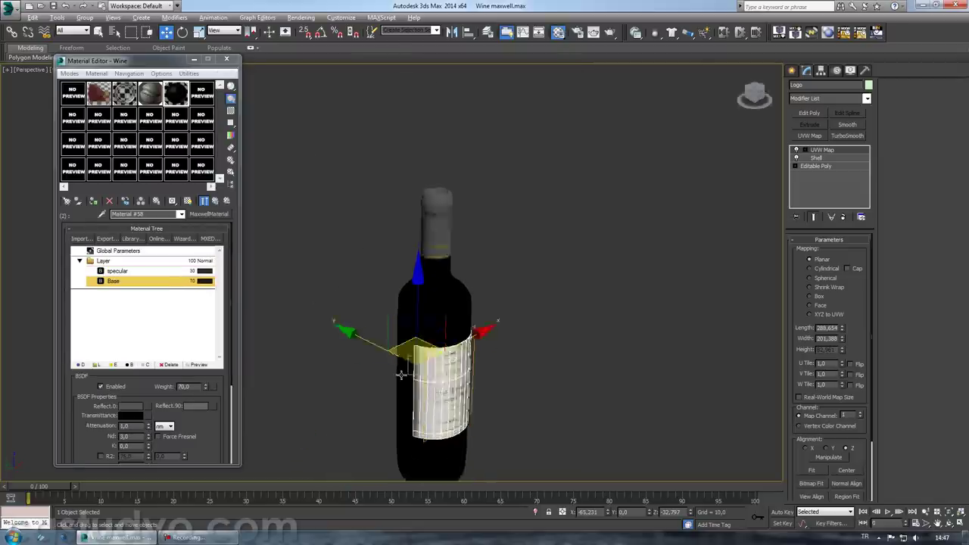
- Draw a large Plane primitive as the ground under the bottle
left_click(794, 70)
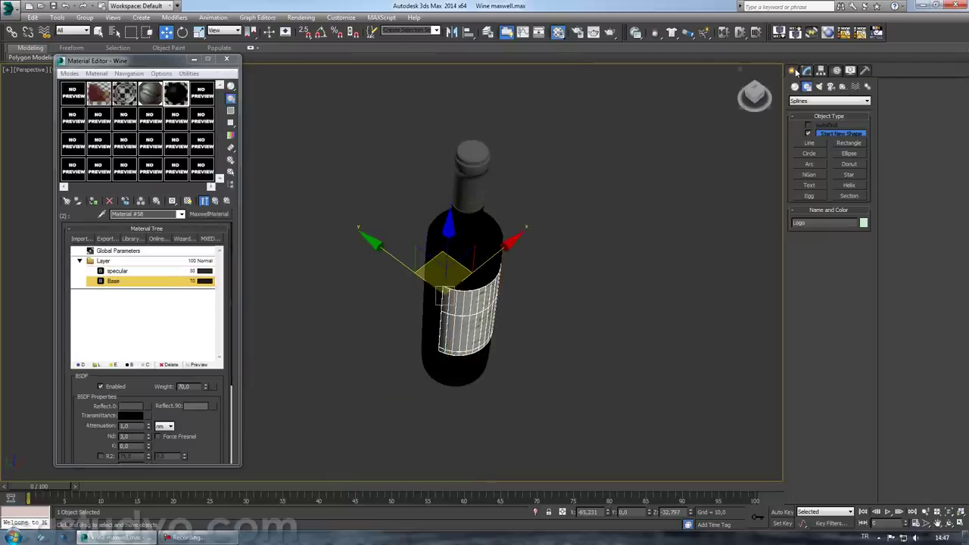
left_click(854, 194)
left_click(795, 87)
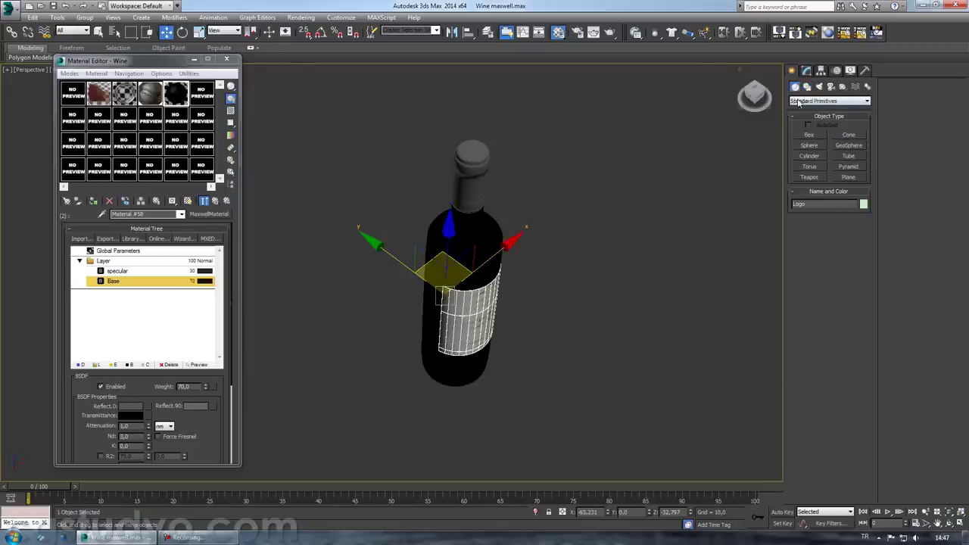
left_click(848, 177)
mouse_move(501, 208)
middle_mouse_down("alt")
mouse_move(391, 326)
mouse_move(262, 323)
middle_mouse_up("alt")
left_click_drag(249, 371, 776, 288)
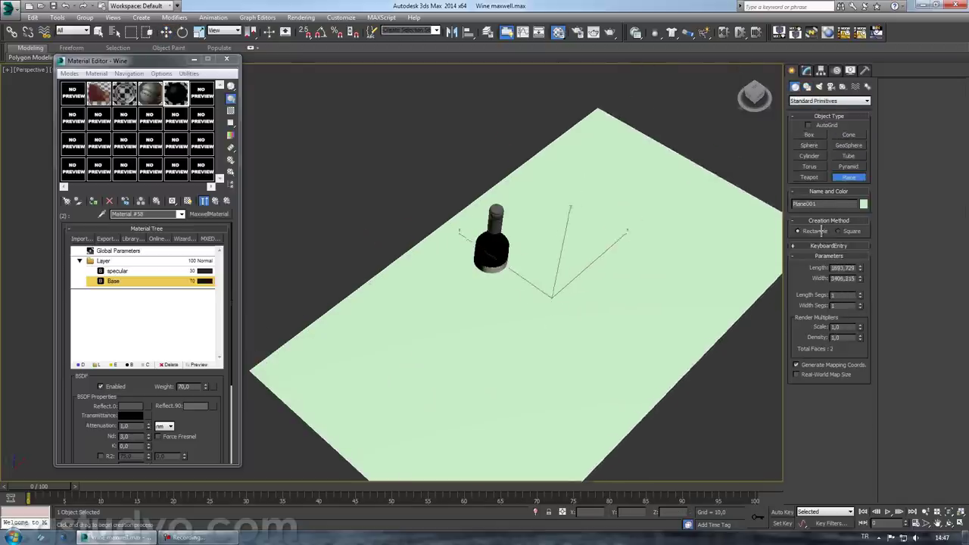
- In Front view, move the bottle so it rests on the ground plane
middle_click_drag(547, 333, 650, 269, "alt")
scroll(554, 324, "up", 5)
scroll(553, 324, "down", 5)
key("f")
middle_click_drag(609, 358, 502, 375)
scroll(502, 376, "up", 3)
mouse_move(402, 165)
left_mouse_down()
mouse_move(443, 227)
mouse_move(426, 196)
left_mouse_up()
key("w")
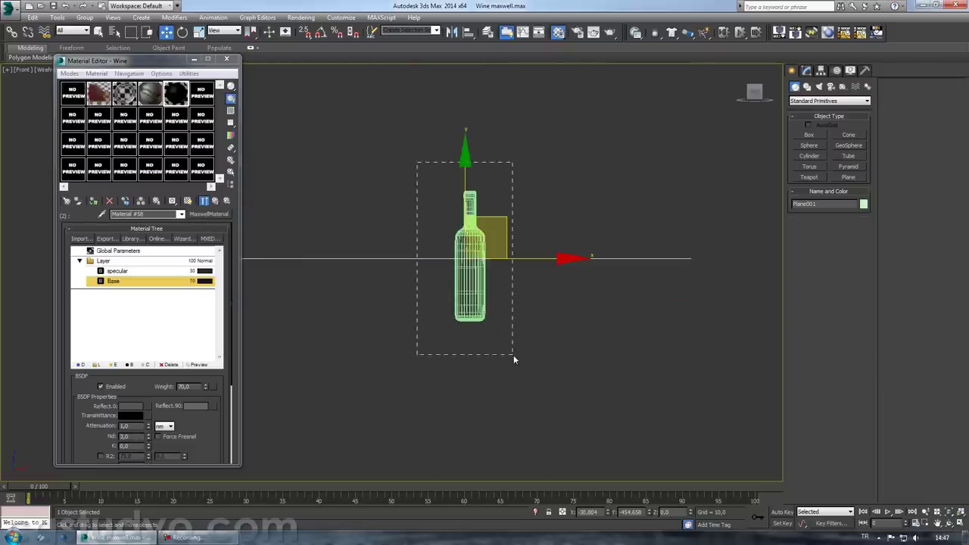
left_click_drag(513, 359, 513, 358)
scroll(569, 341, "up", 2)
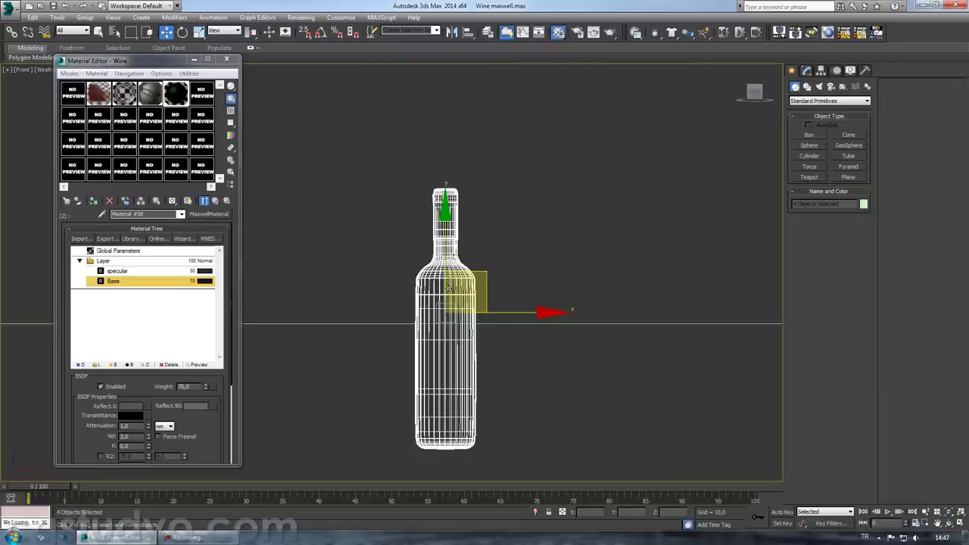
left_click_drag(449, 286, 454, 160)
left_click_drag(455, 108, 454, 109)
- Return to a shaded Perspective view and select the ground plane
left_click(225, 58)
key("p")
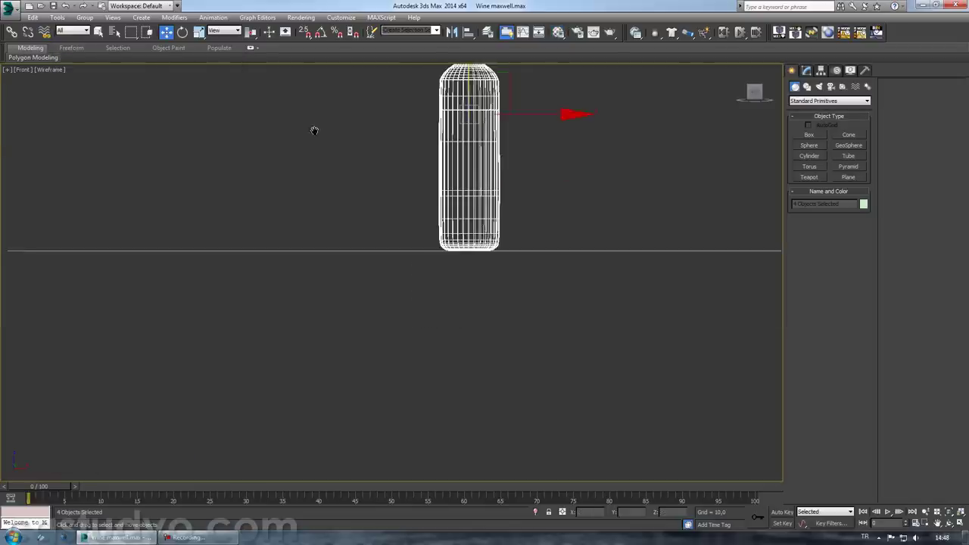
middle_click_drag(396, 355, 476, 389, "alt")
middle_click_drag(449, 350, 417, 342, "alt")
key("F3")
left_click(547, 262)
scroll(548, 261, "down", 5)
mouse_move(547, 262)
middle_mouse_down("alt")
mouse_move(705, 124)
mouse_move(495, 234)
middle_mouse_up("alt")
scroll(507, 232, "up", 4)
- Set the plane's width and length to 4000
left_click(806, 70)
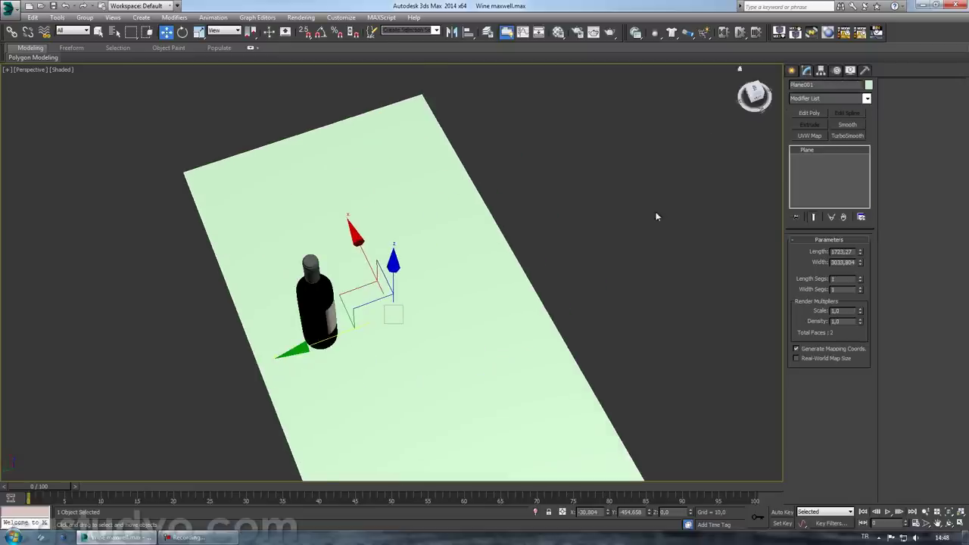
middle_click_drag(655, 214, 807, 237, "alt")
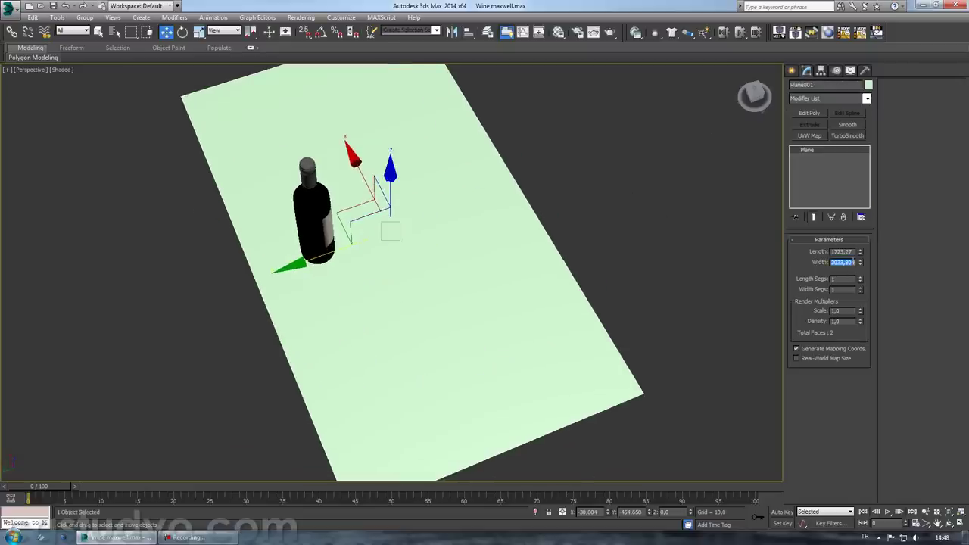
type("400")
key("Return")
type("400")
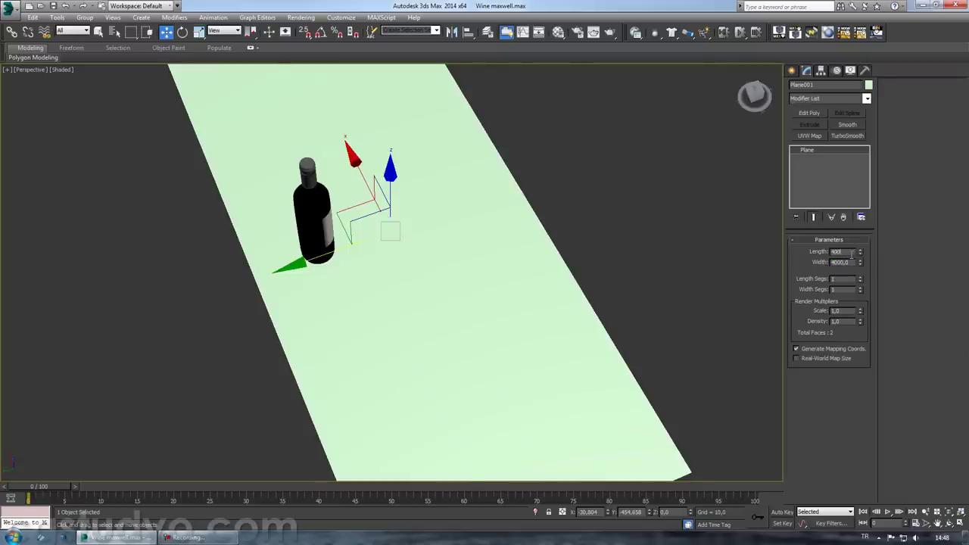
key("Return")
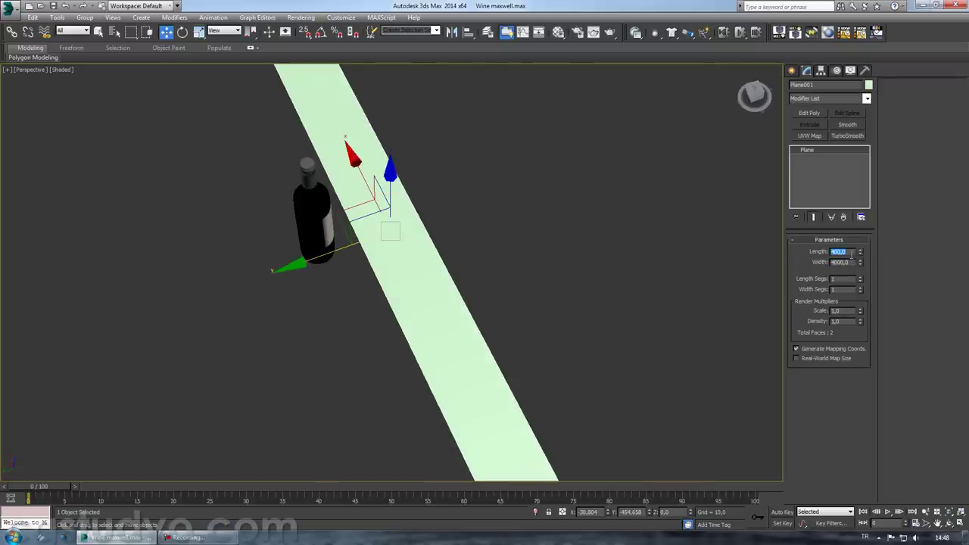
type("0")
key("Return")
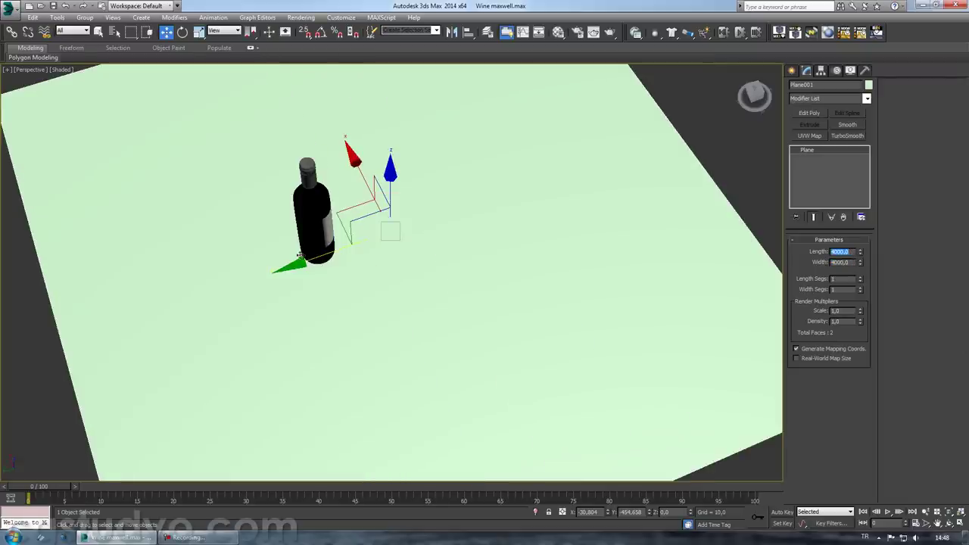
- Move the plane so it sits under the bottle
left_click_drag(301, 255, 506, 199)
mouse_move(505, 199)
middle_mouse_down("alt")
mouse_move(583, 242)
mouse_move(437, 277)
middle_mouse_up("alt")
scroll(447, 275, "down", 5)
- Switch the viewport to Top view in wireframe
key("t")
scroll(542, 240, "down", 5)
scroll(554, 229, "down", 3)
key("F3")
scroll(598, 215, "up", 3)
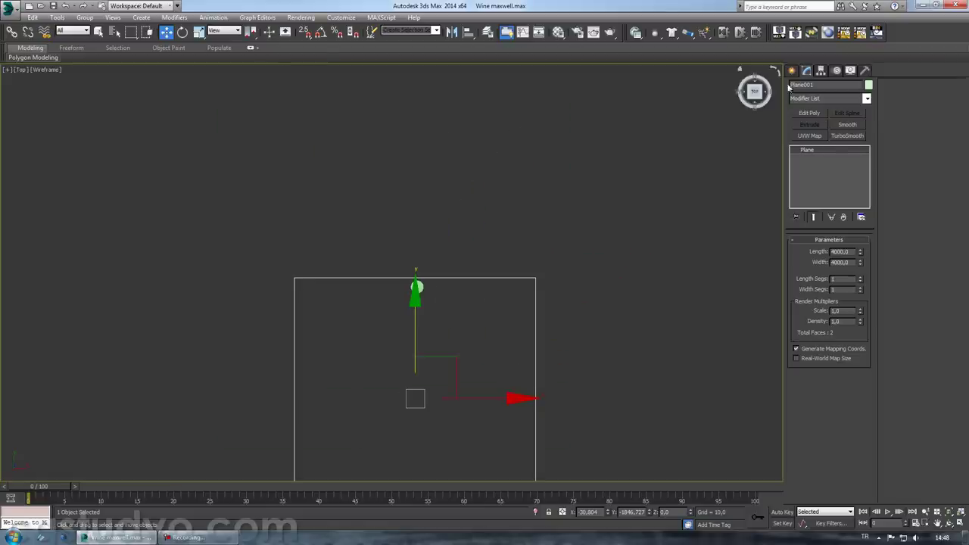
- Create a target camera in Top view aimed at the wine bottle
left_click(792, 71)
left_click(830, 87)
left_click(809, 134)
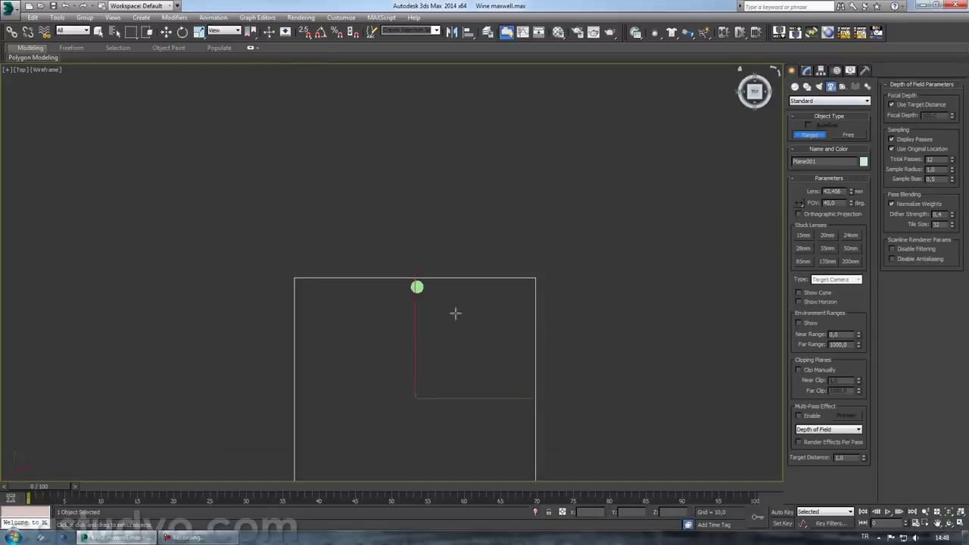
scroll(450, 305, "up", 2)
left_click_drag(418, 350, 419, 105)
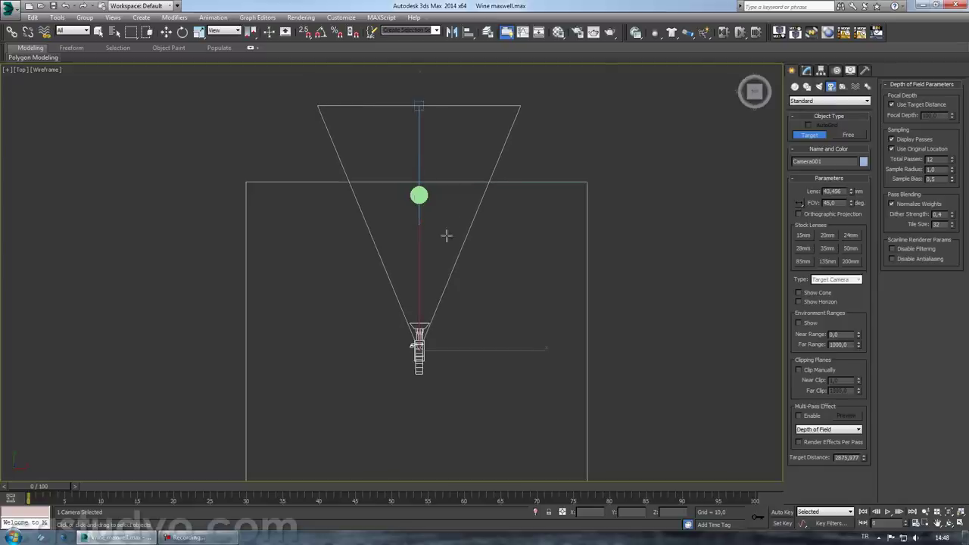
- Look through Camera001 shaded with Safe Frame on, and open Render Setup
key("c")
key("F3")
middle_click_drag(400, 186, 398, 262)
key("shift+f")
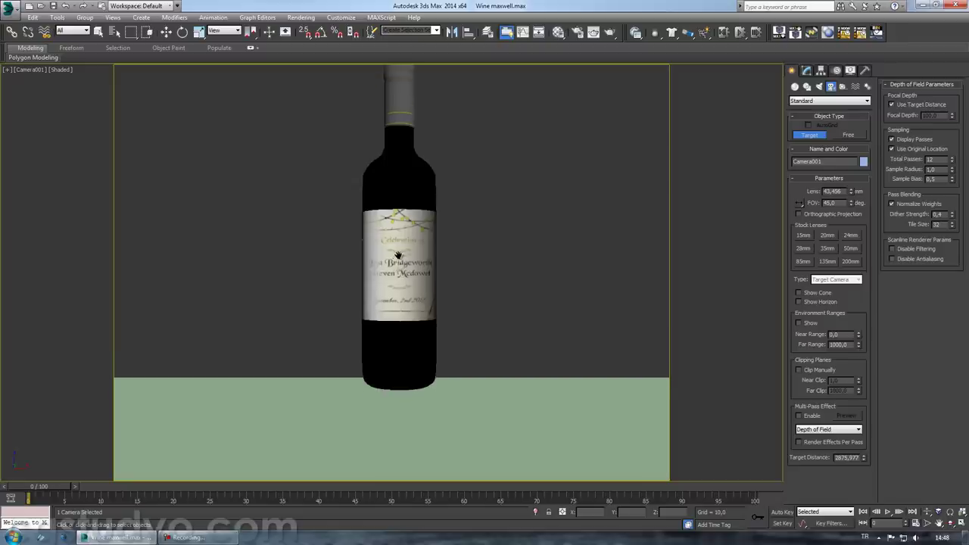
left_click(583, 36)
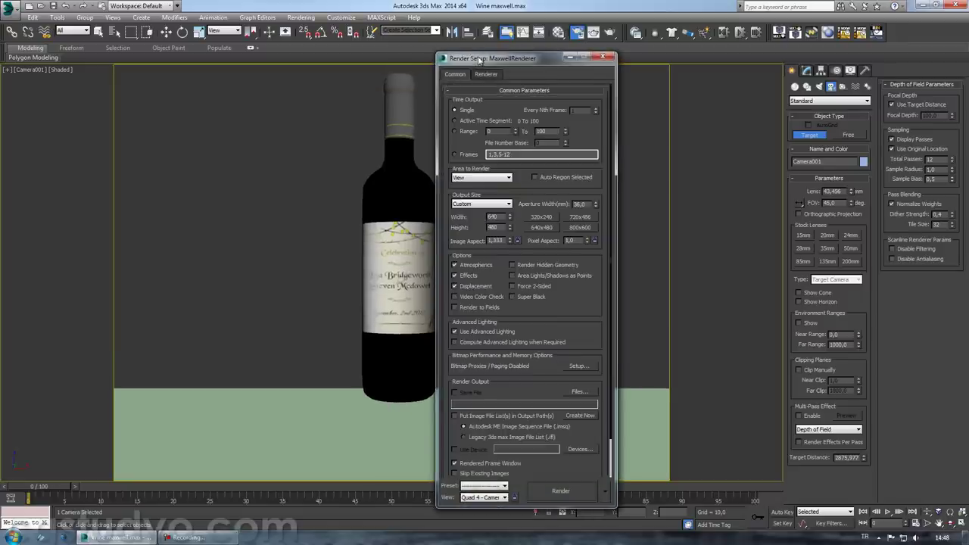
- Set the render output size to 409 by 515 in Render Setup
left_click_drag(475, 40, 657, 39)
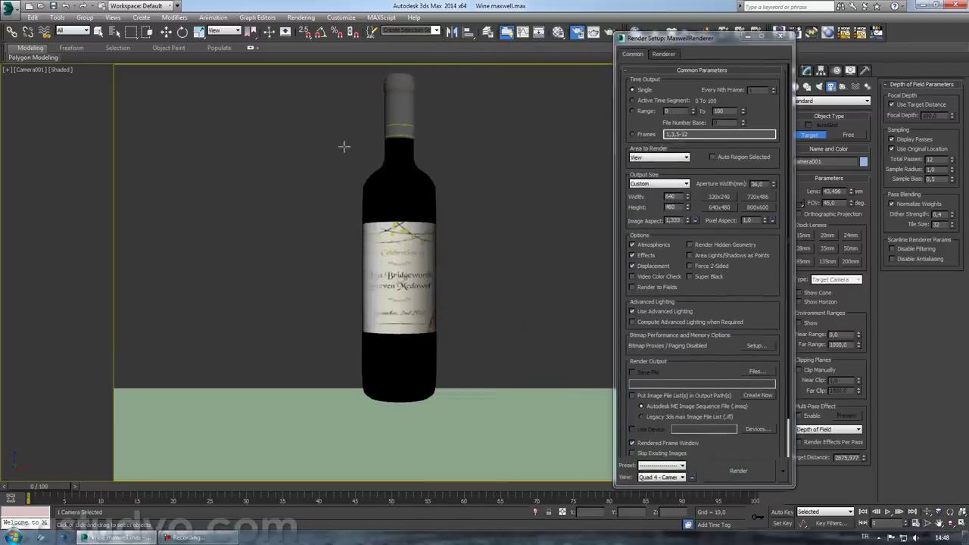
mouse_move(688, 196)
left_mouse_down()
mouse_move(666, 543)
mouse_move(712, 233)
mouse_move(701, 283)
left_mouse_up()
left_click_drag(688, 208, 697, 36)
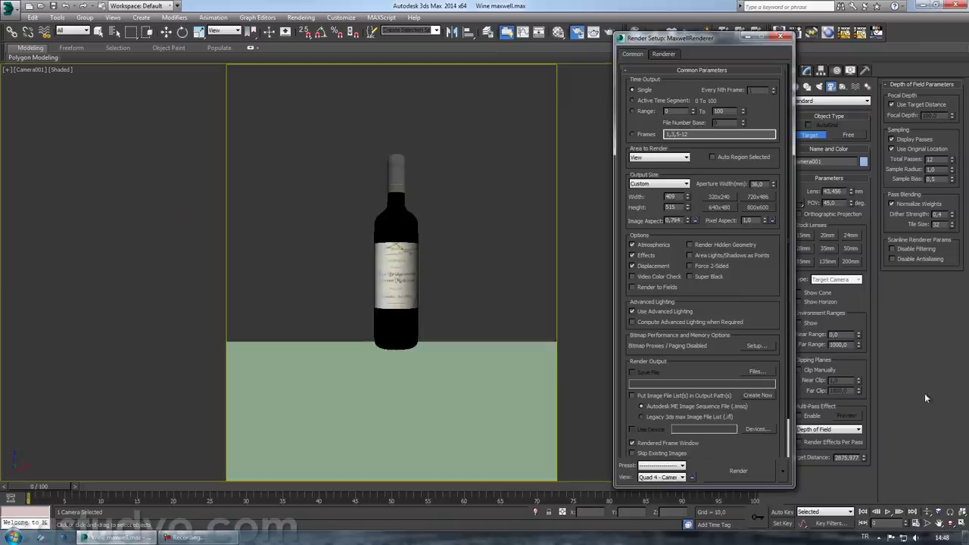
- Dolly and truck the camera closer so the bottle fills the frame
left_click(927, 512)
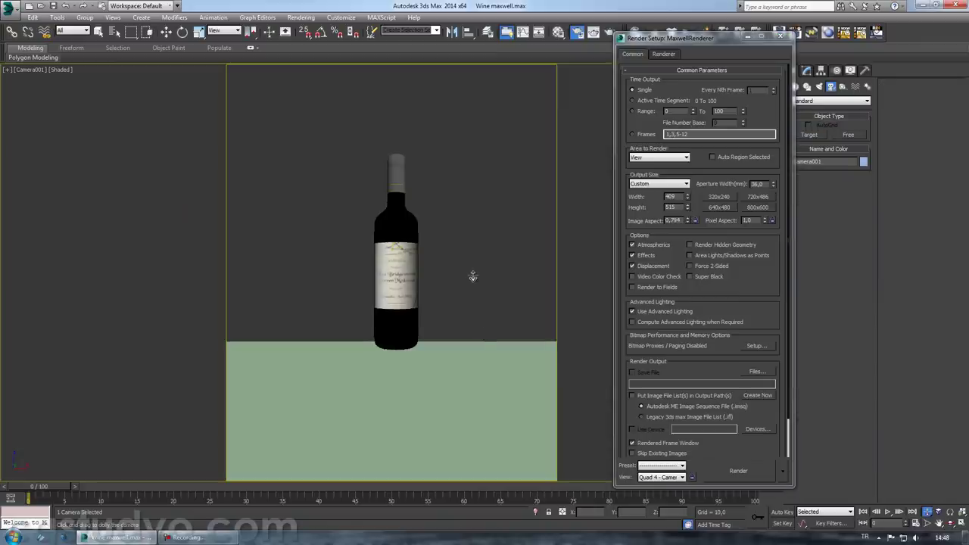
left_click_drag(469, 281, 470, 267)
left_click_drag(464, 204, 463, 206)
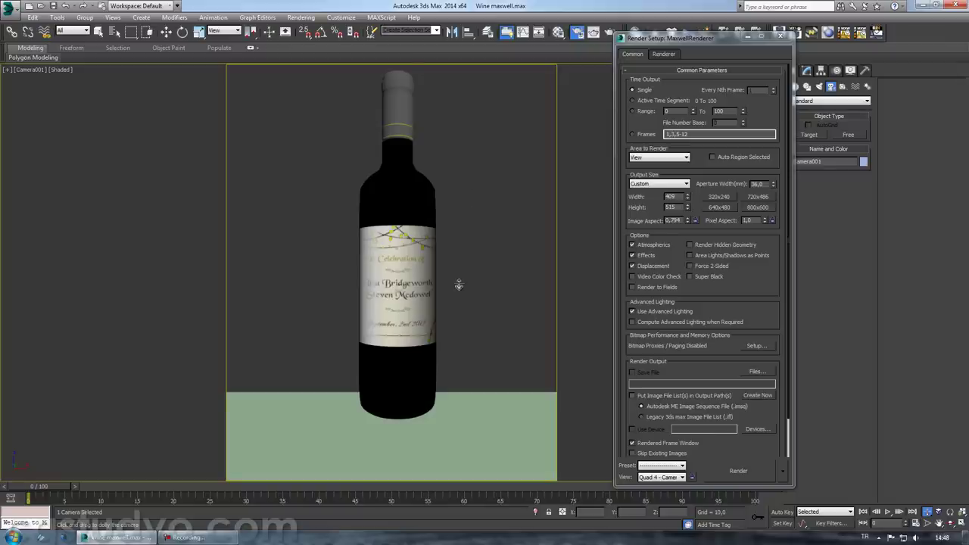
left_click_drag(459, 285, 459, 283)
left_click_drag(452, 250, 451, 257)
key("w")
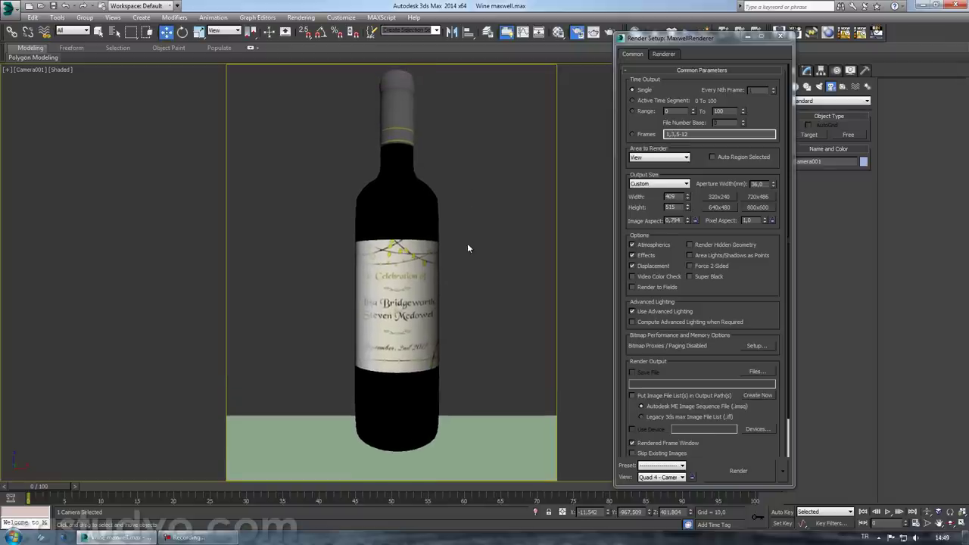
- Close Render Setup, deselect the camera, and turn Safe Frame off
left_click(799, 36)
left_click(477, 261)
key("shift+f")
- Clone the floor plane Plane001 off to the side as Plane002
key("p")
mouse_move(575, 320)
middle_mouse_down("alt")
mouse_move(460, 383)
mouse_move(449, 336)
middle_mouse_up("alt")
scroll(452, 327, "up", 2)
left_click(404, 287)
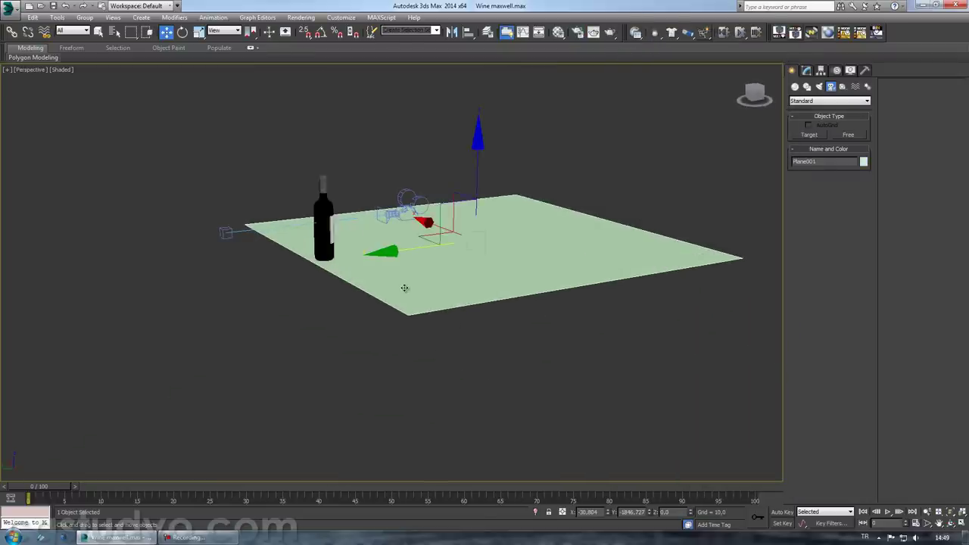
left_click_drag(400, 249, 106, 287, "shift")
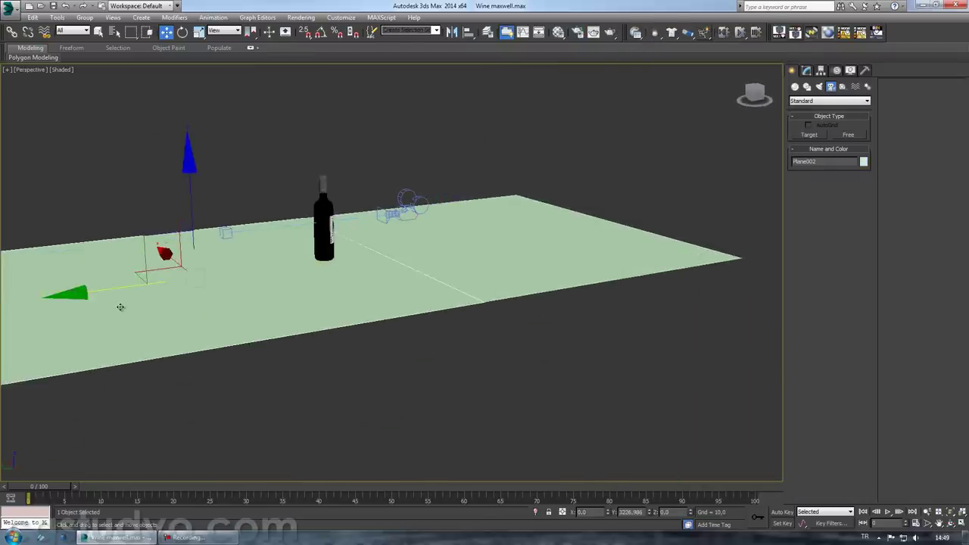
left_click(488, 312)
- Rotate the copied plane about 95° on X so it stands upright
key("e")
mouse_move(216, 227)
left_mouse_down()
mouse_move(201, 187)
mouse_move(395, 67)
left_mouse_up()
right_click(395, 68)
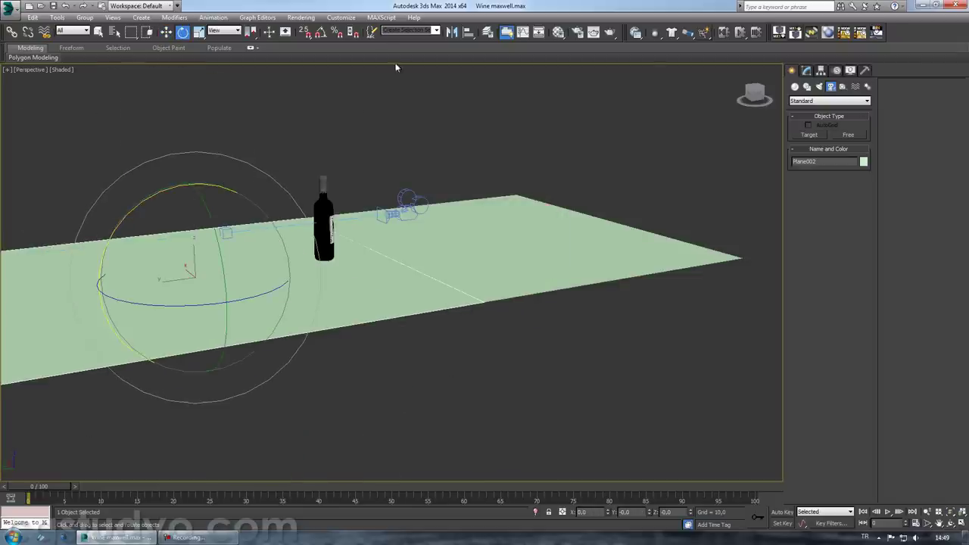
left_click_drag(154, 194, 198, 179)
- Move the upright wall and the floor plane so the wall meets the floor's edge
key("w")
left_click_drag(105, 290, 180, 280)
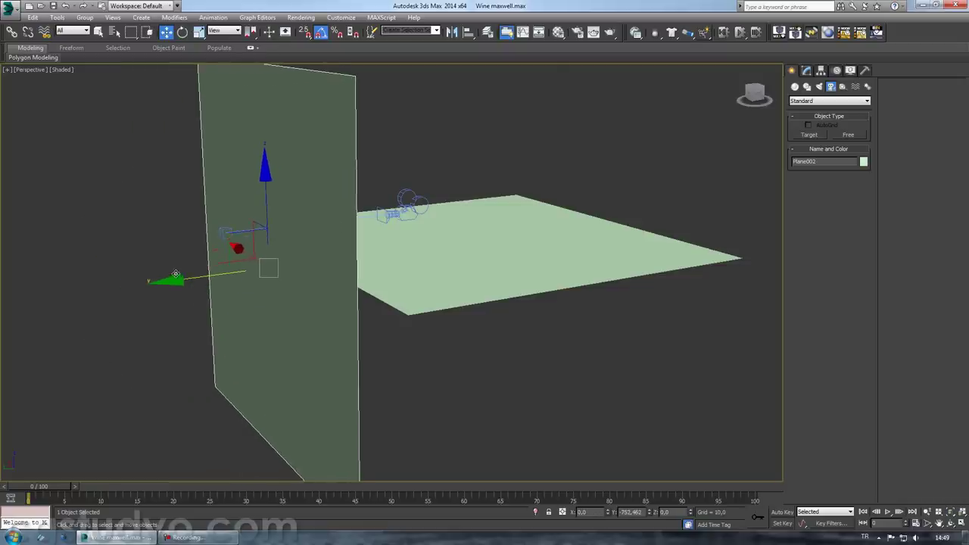
mouse_move(508, 305)
middle_mouse_down("alt")
mouse_move(444, 327)
mouse_move(403, 277)
middle_mouse_up("alt")
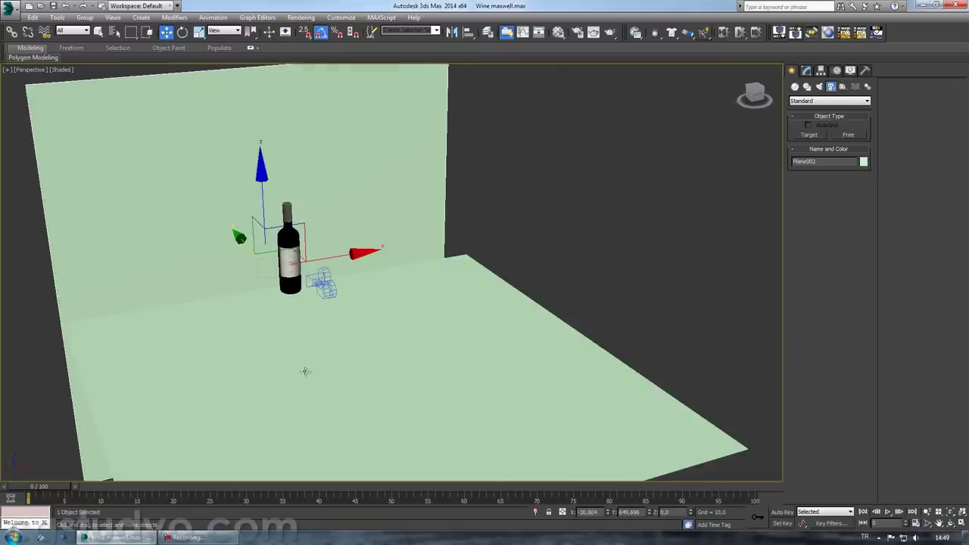
middle_click_drag(304, 371, 460, 318, "alt")
left_click(460, 318)
middle_click_drag(363, 313, 375, 310, "alt")
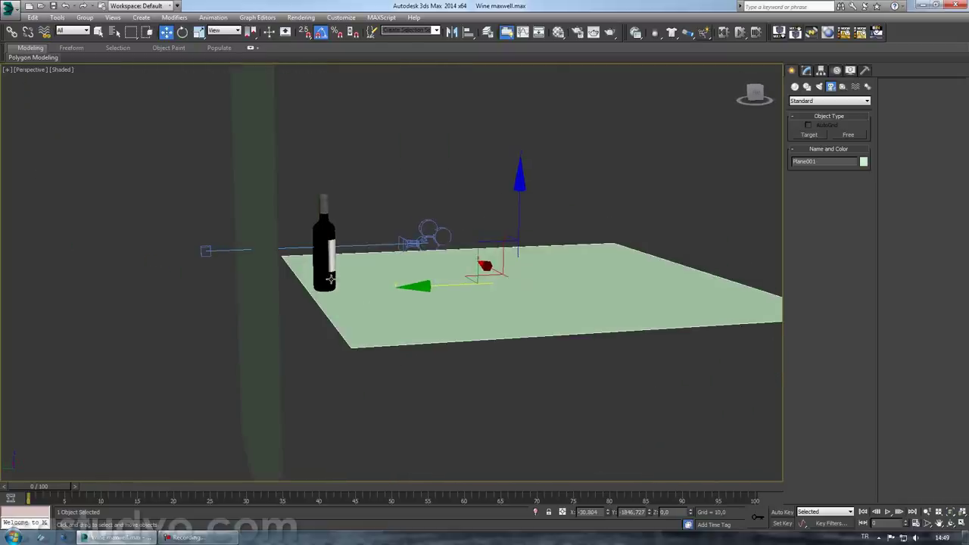
left_click_drag(426, 292, 411, 291)
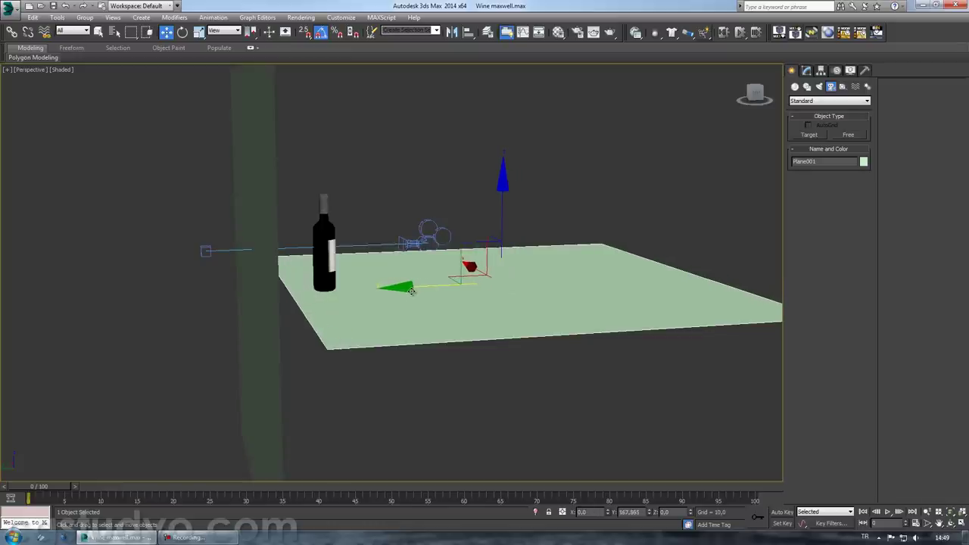
left_click(238, 316)
left_click_drag(196, 298, 188, 299)
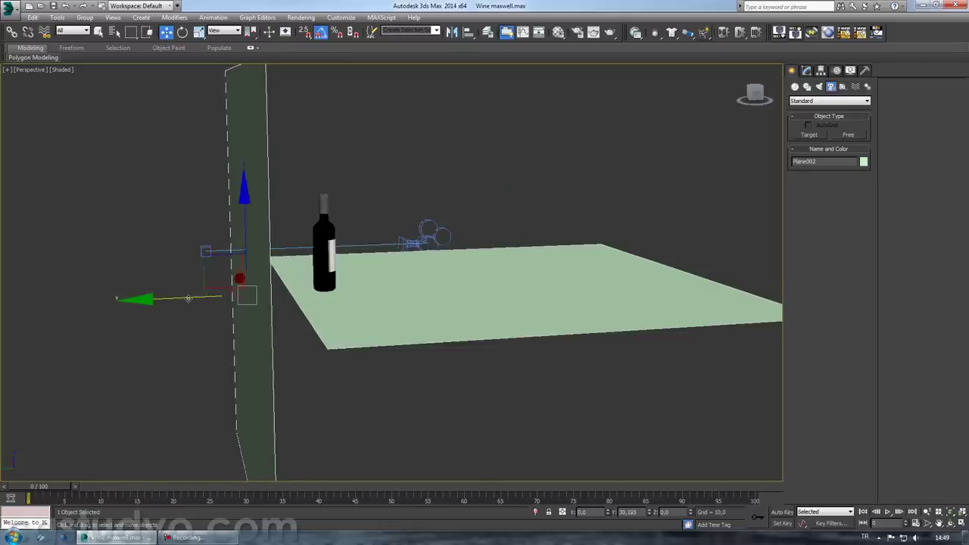
left_click(386, 300)
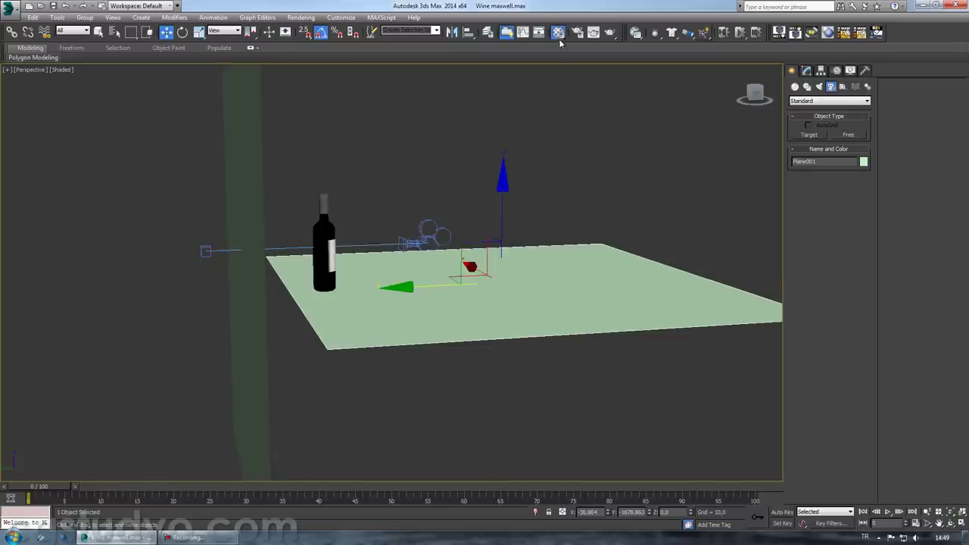
- Convert material slot 06 - Default into a MaxwellMaterial, discarding the old material
left_click(559, 36)
left_click(202, 97)
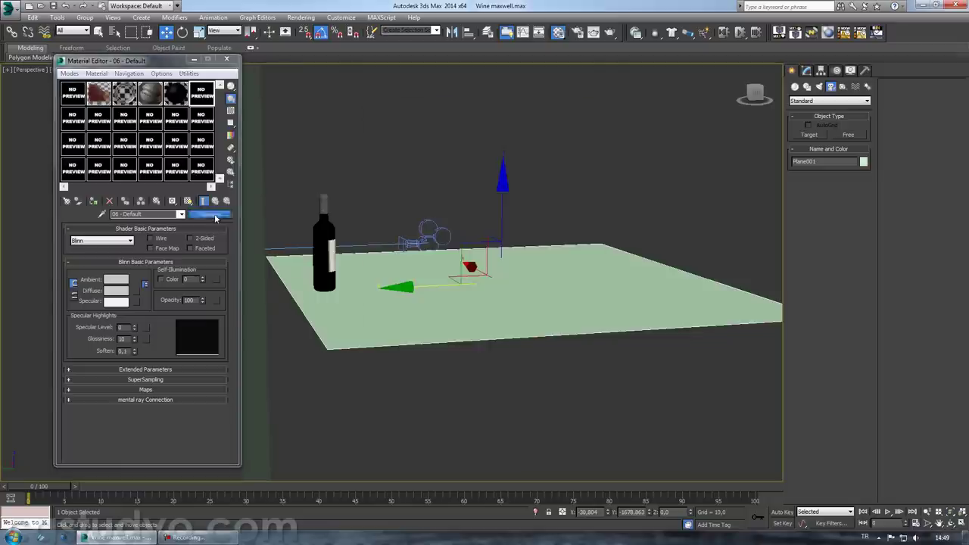
left_click(209, 213)
double_click(432, 225)
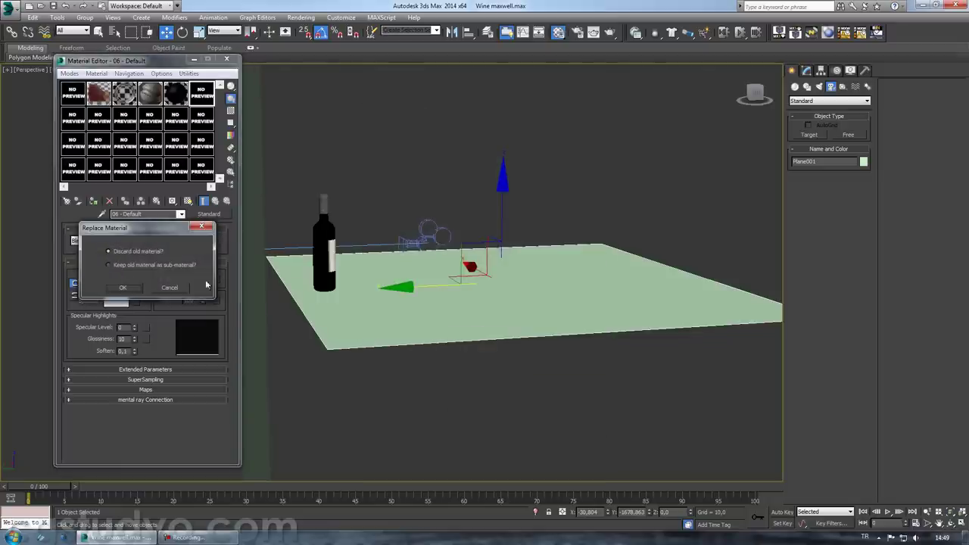
left_click(122, 288)
- Load a saved .mxm material file from the Wine mtl folder
left_click(78, 239)
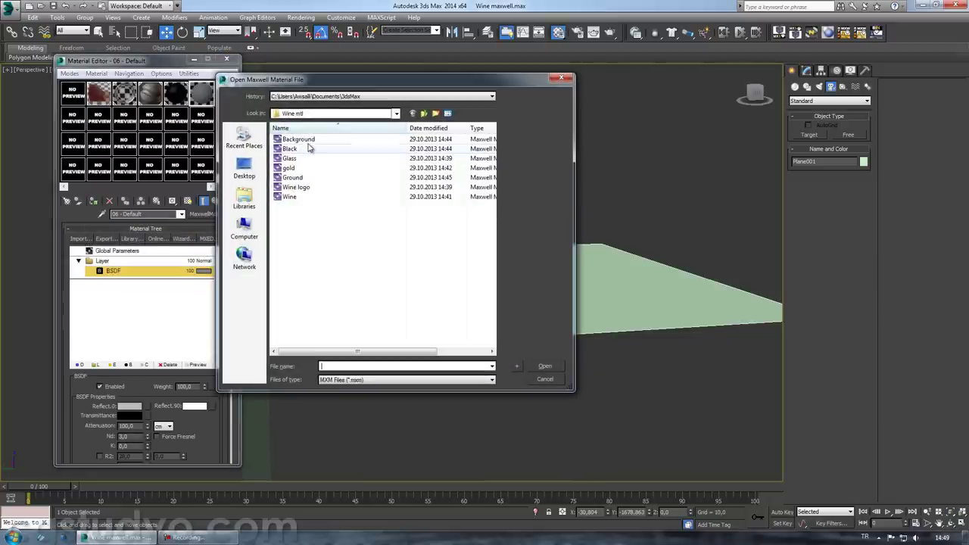
left_click(303, 140)
double_click(291, 179)
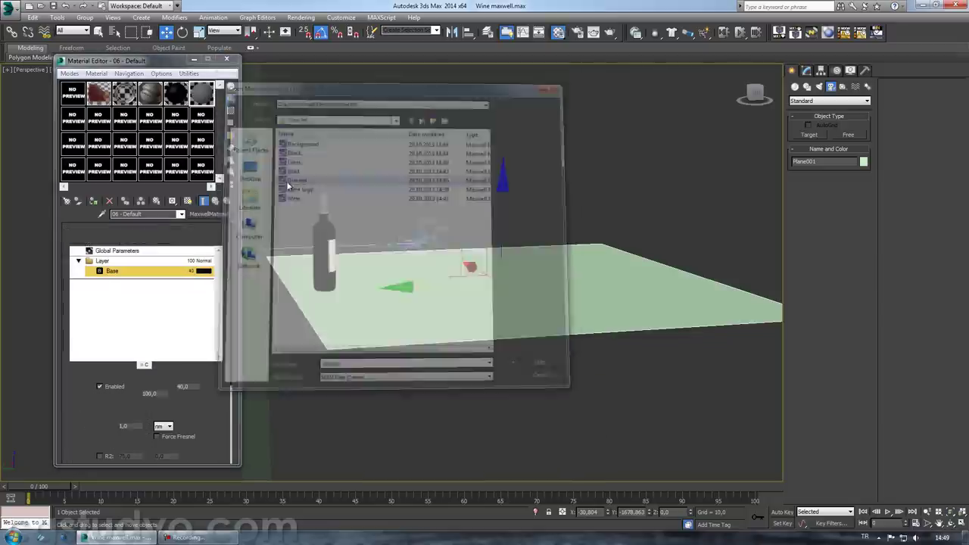
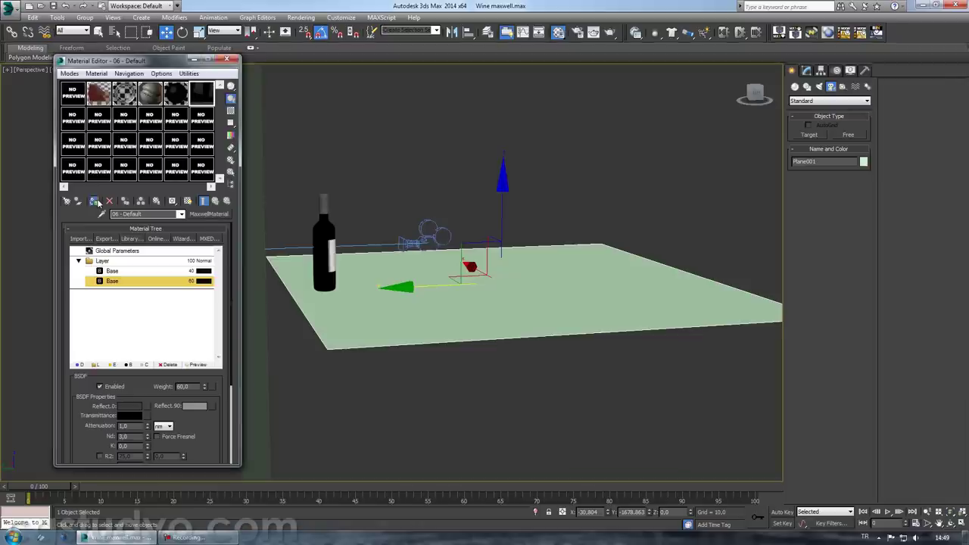
- Turn an empty slot into a Maxwell Material by importing an MXM with Specular 20 and Base 80 layers
left_click(74, 120)
left_click(209, 214)
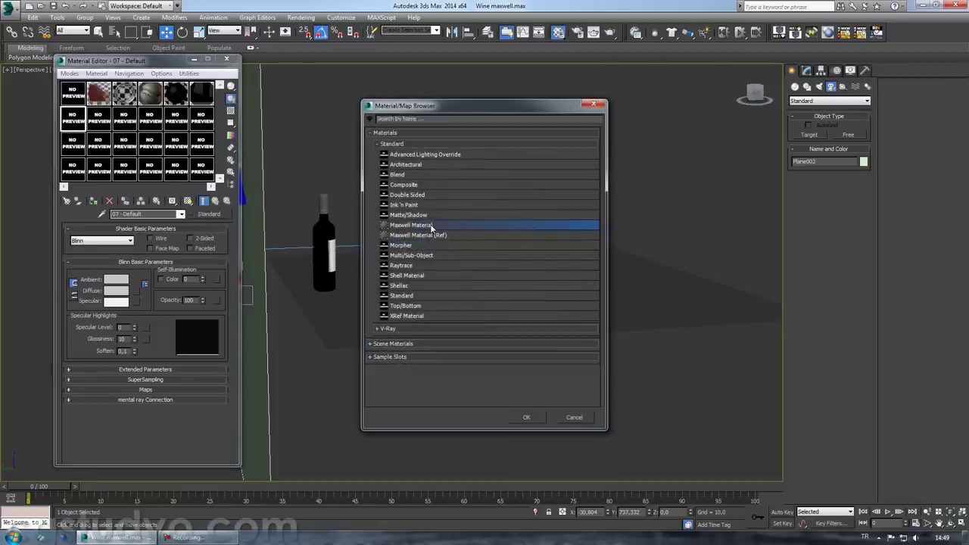
double_click(432, 226)
left_click(124, 288)
left_click(80, 238)
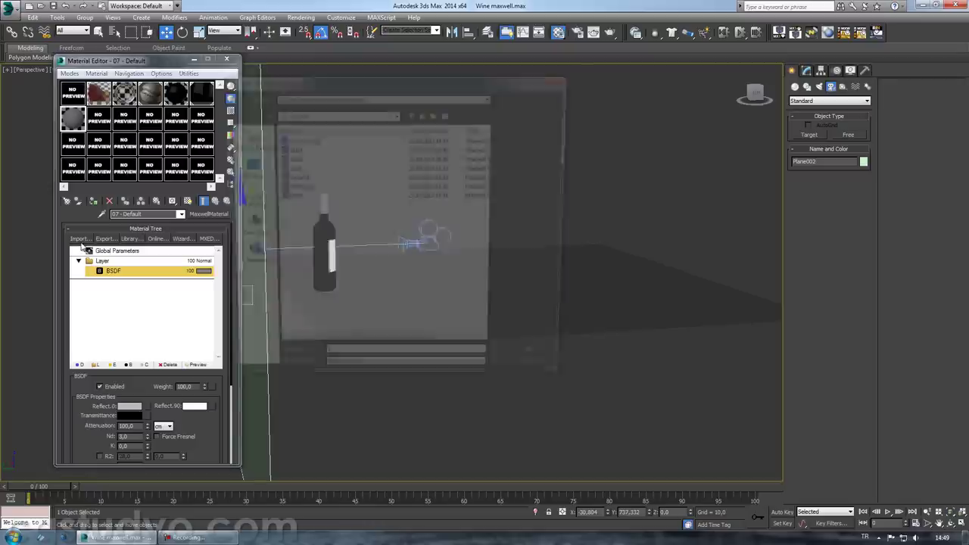
double_click(313, 144)
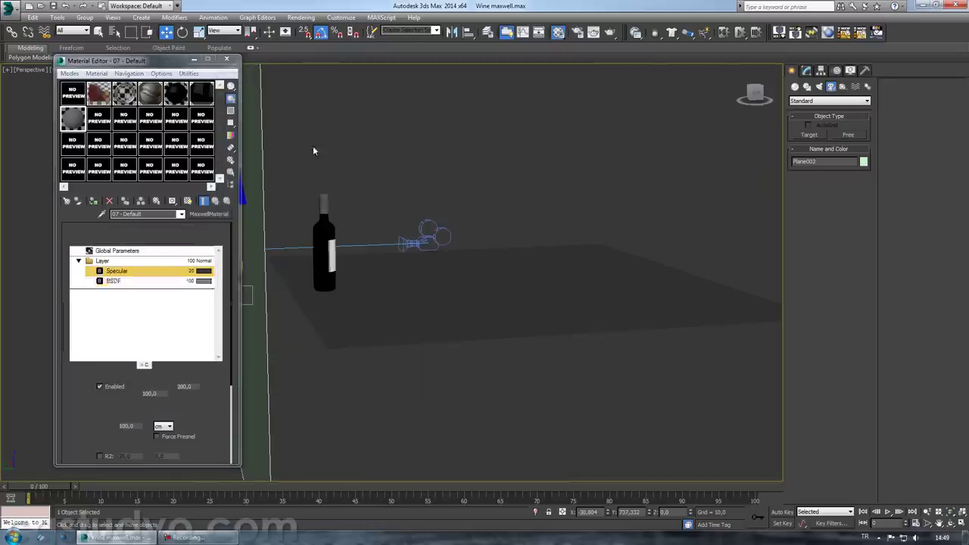
- Apply the '07 - Default' Maxwell material to the Plane002 backdrop wall
scroll(396, 349, "up", 3)
scroll(397, 355, "down", 3)
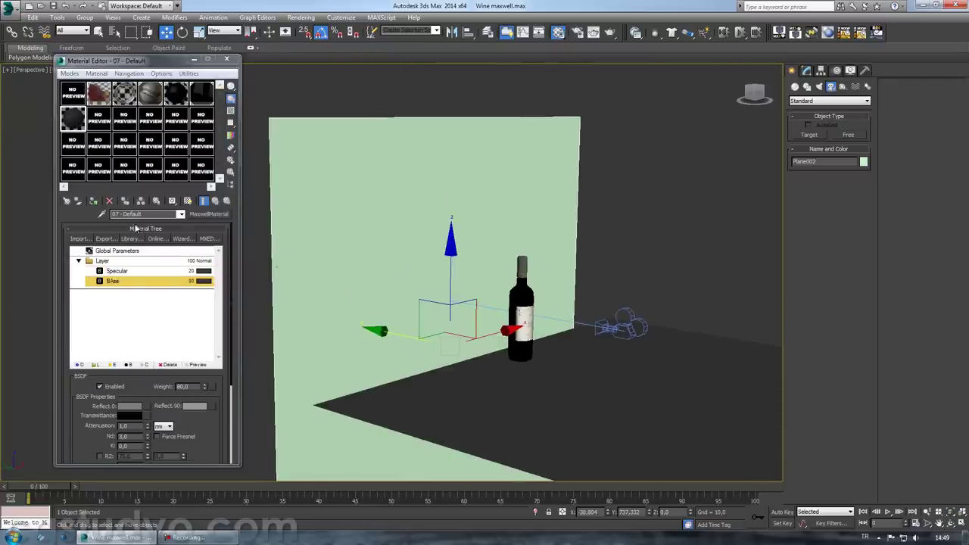
left_click_drag(78, 117, 355, 173)
mouse_move(355, 172)
middle_mouse_down("alt")
mouse_move(604, 338)
mouse_move(833, 89)
middle_mouse_up("alt")
- Create a Maxwell MxLight, MxLight001, in front of the bottle
left_click(819, 88)
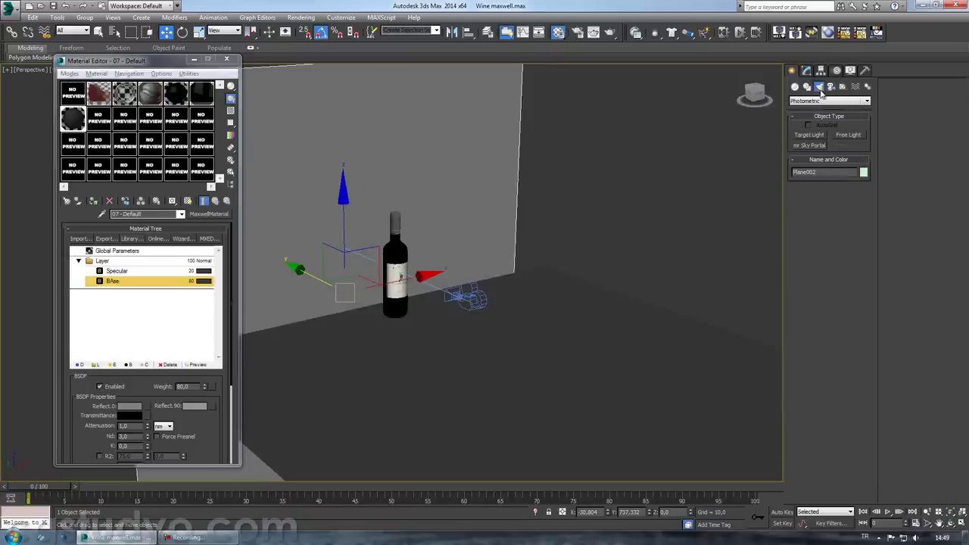
left_click(832, 102)
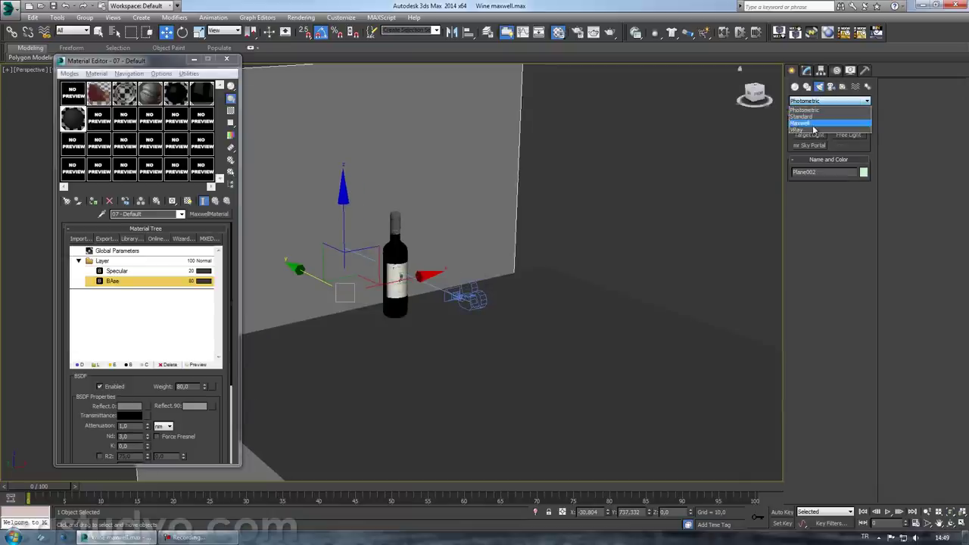
left_click(816, 126)
left_click(810, 135)
left_click_drag(426, 353, 365, 370)
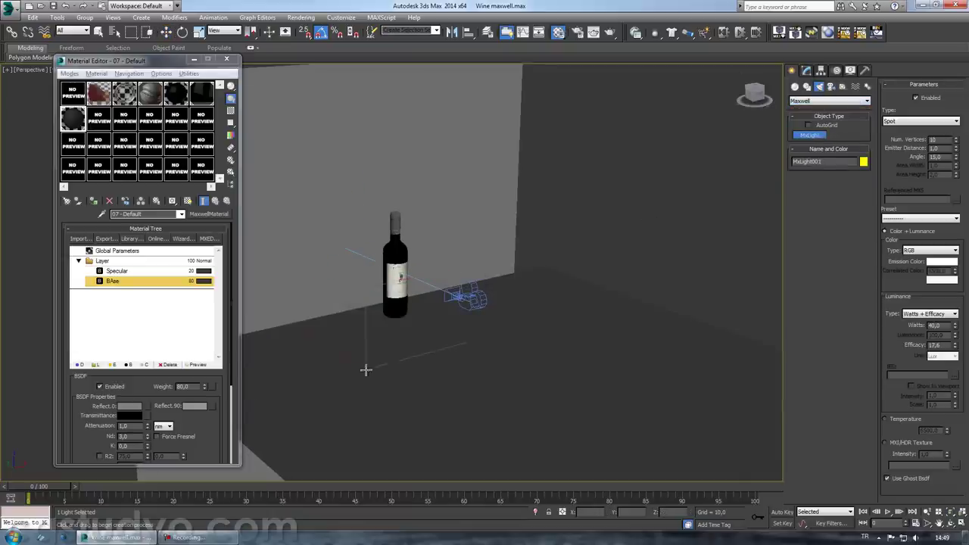
right_click(386, 323)
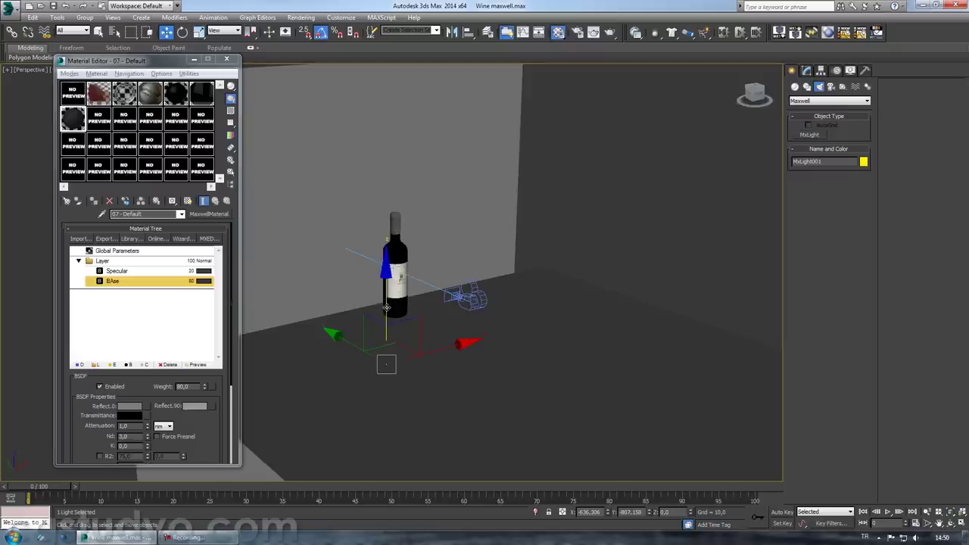
- Make MxLight001 an Area light sized 250 × 250 and close the Material Editor
left_click(806, 71)
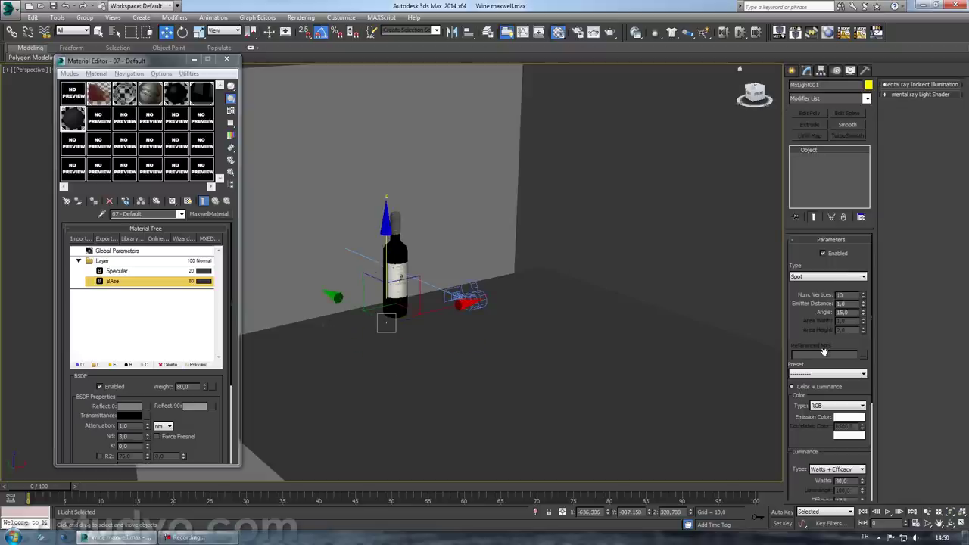
left_click(838, 278)
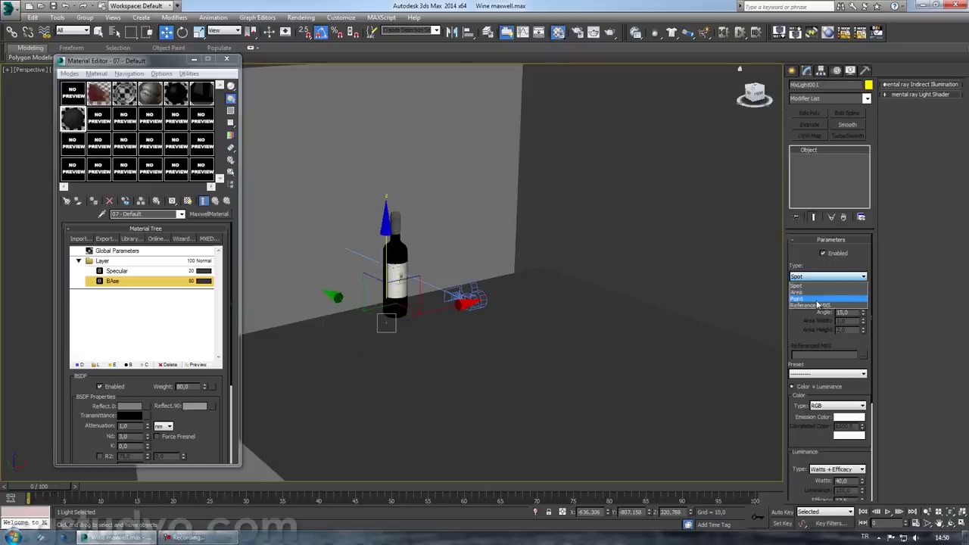
left_click(823, 294)
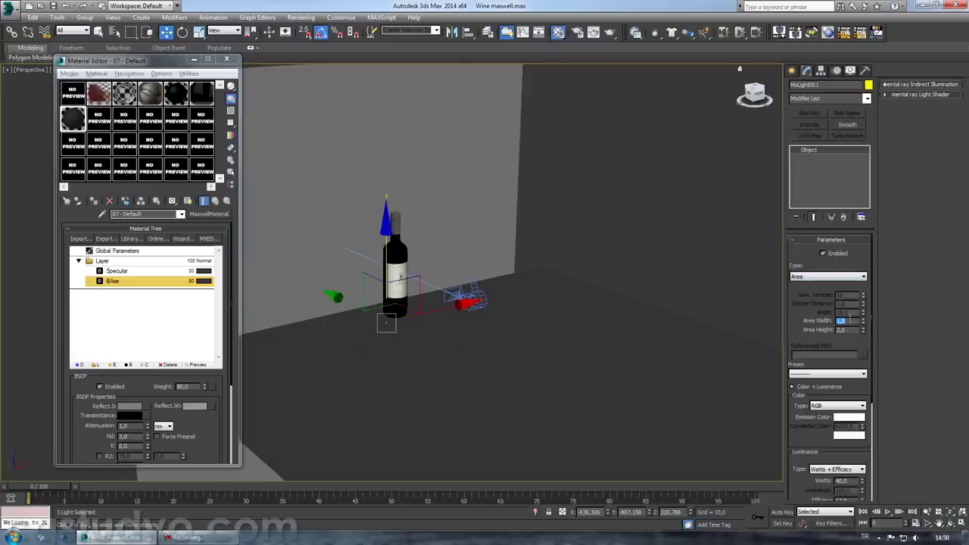
type("250")
key("Return")
type("50")
key("Return")
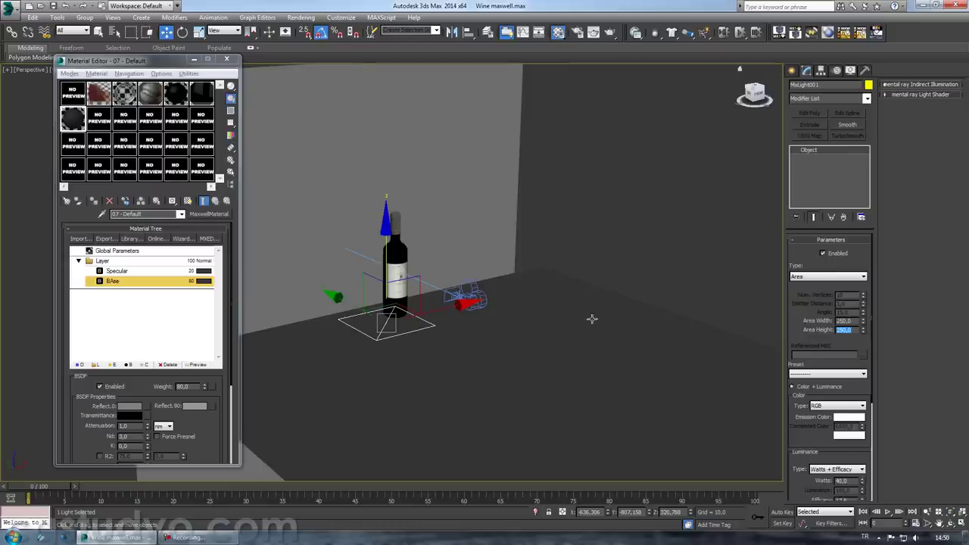
middle_click_drag(592, 319, 434, 368, "alt")
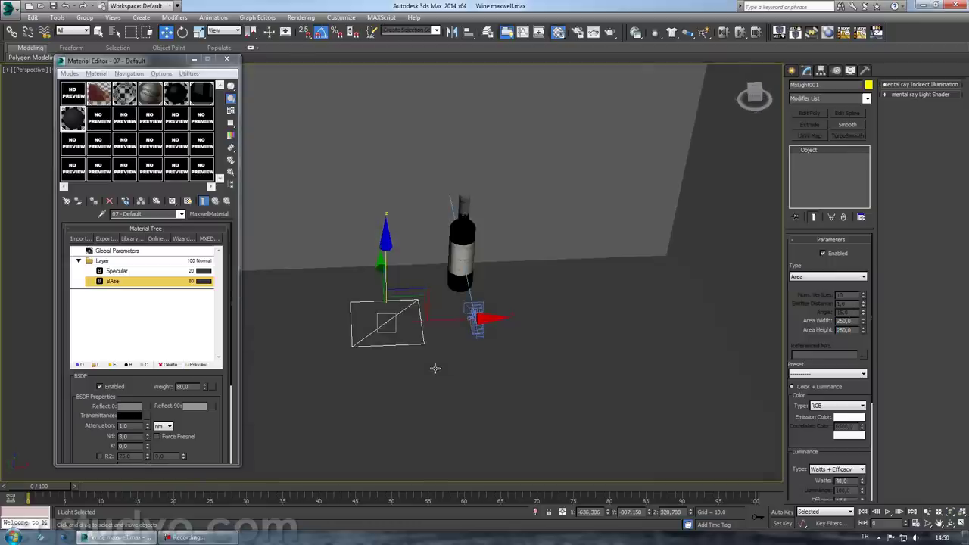
left_click(225, 59)
middle_click_drag(318, 227, 368, 239, "alt")
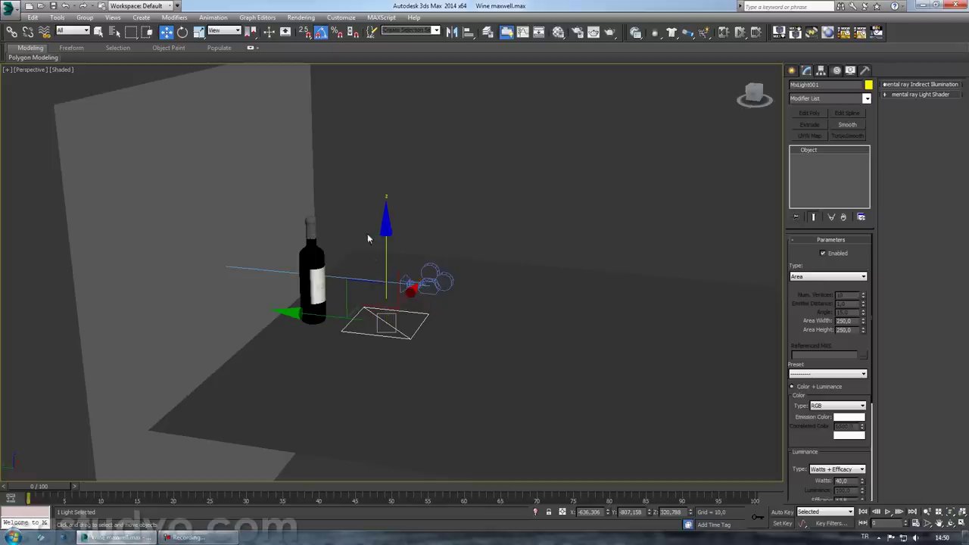
- Raise MxLight001, stand it upright with a 90° X rotation, and set Area Height to 500
left_click_drag(388, 223, 388, 129)
key("e")
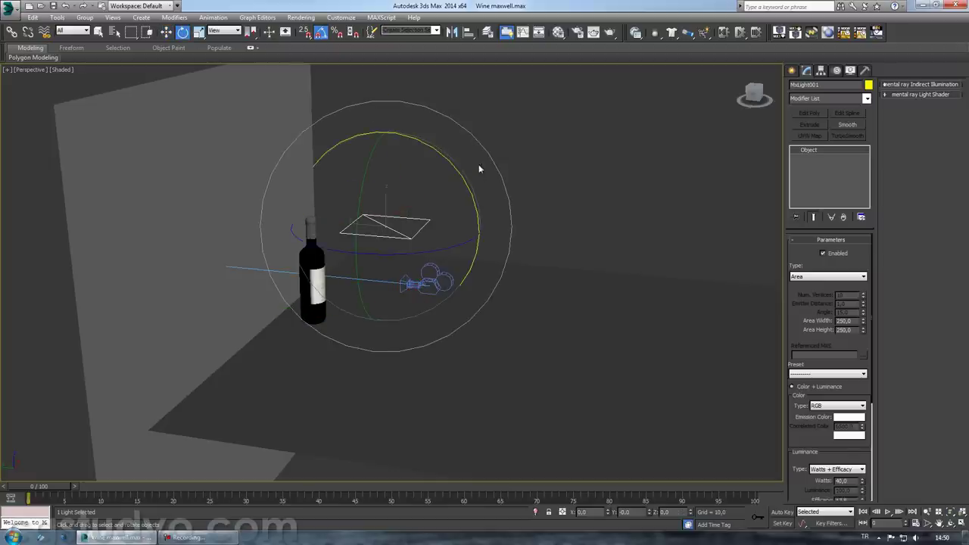
left_click_drag(454, 167, 481, 193)
type("800")
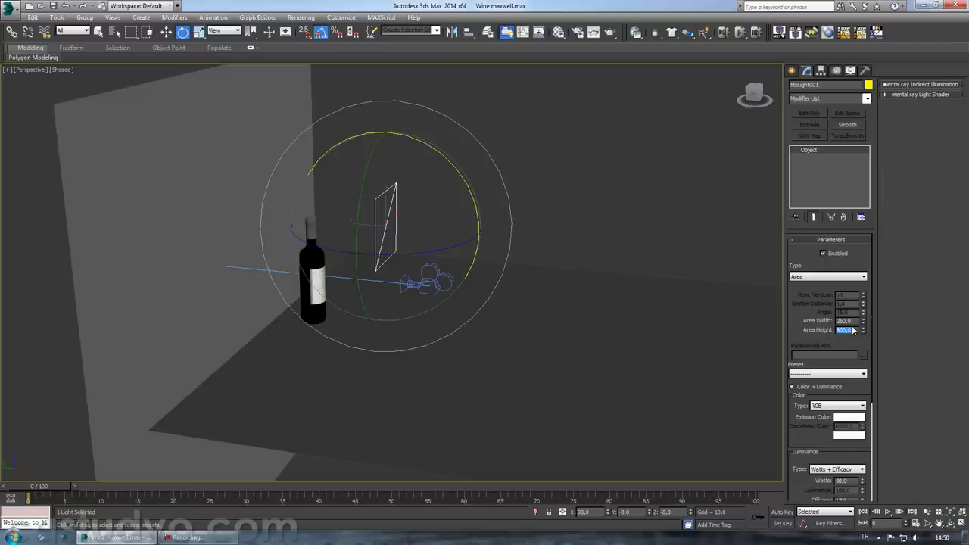
key("Return")
middle_click_drag(567, 399, 526, 397, "alt")
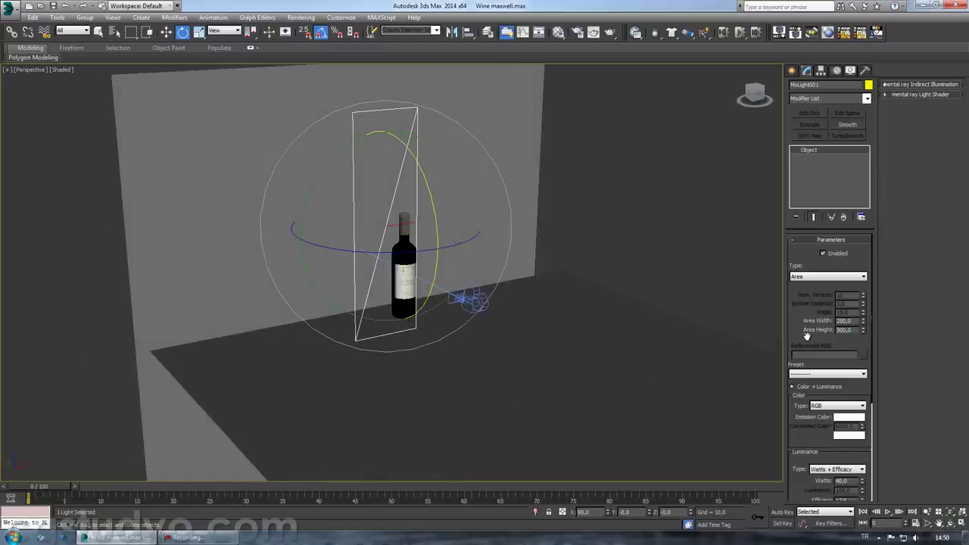
key("shift+z")
key("shift+z")
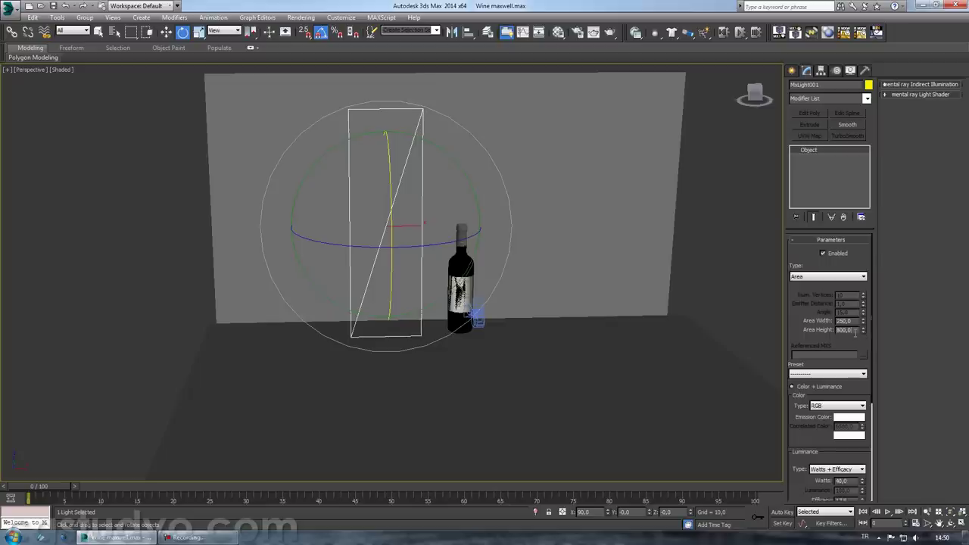
type("50")
key("Return")
mouse_move(668, 367)
middle_mouse_down("alt")
mouse_move(441, 357)
mouse_move(414, 345)
middle_mouse_up("alt")
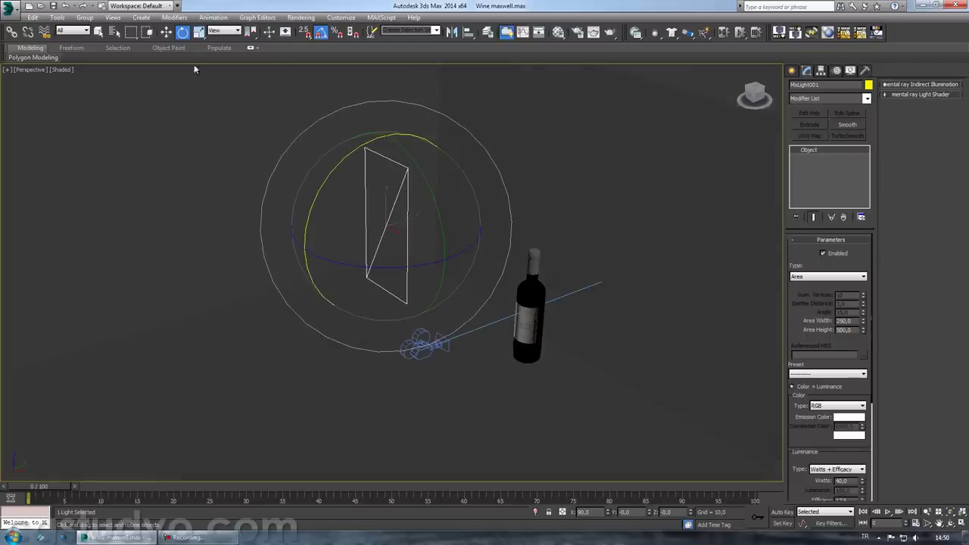
- Lower the area light toward the floor and rotate it -45° on Z
left_click(166, 32)
left_click_drag(384, 134, 472, 349)
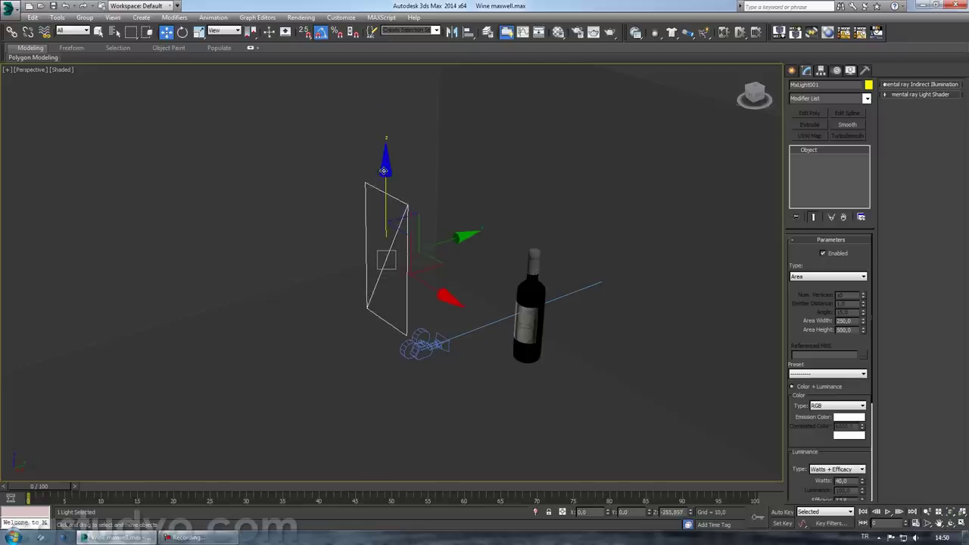
mouse_move(472, 350)
middle_mouse_down("alt")
mouse_move(528, 342)
mouse_move(492, 316)
middle_mouse_up("alt")
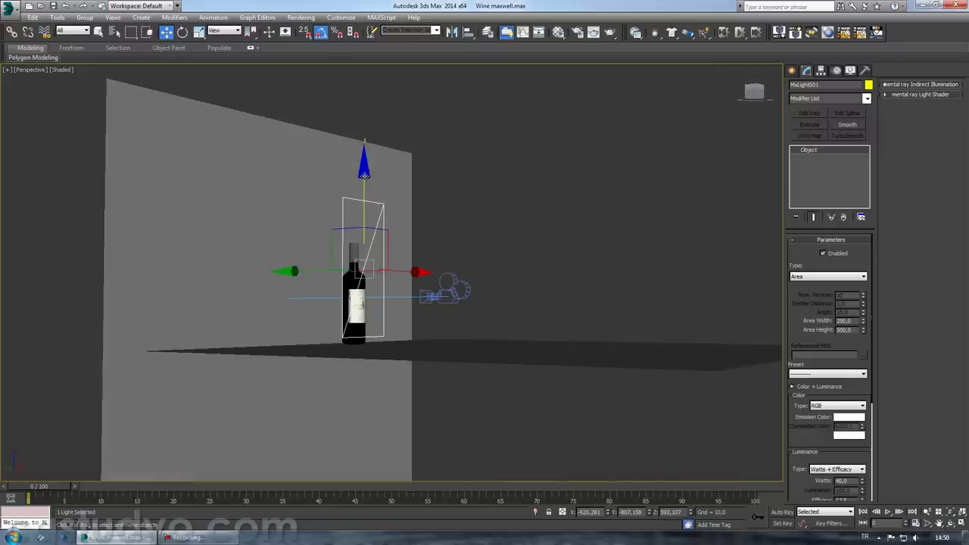
key("e")
left_click_drag(432, 269, 412, 273)
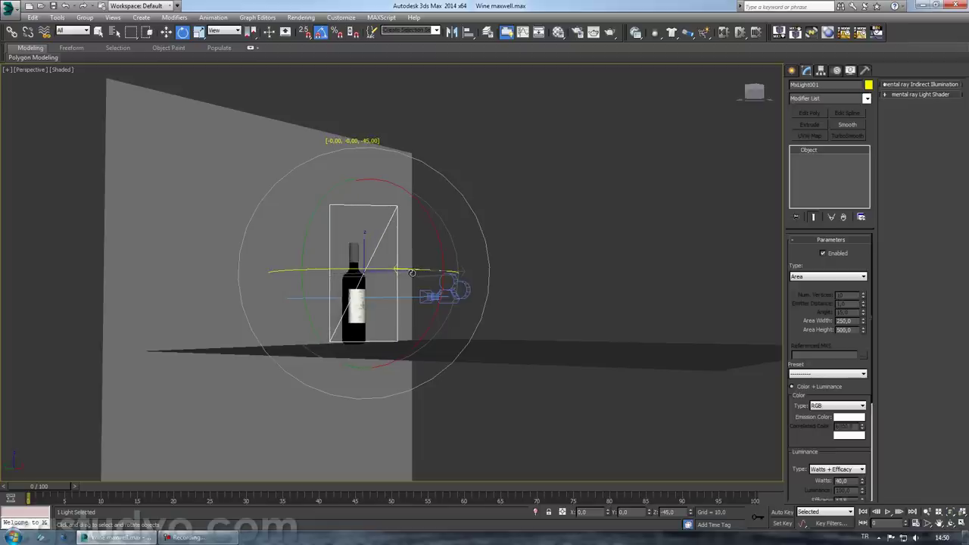
mouse_move(587, 336)
middle_mouse_down("alt")
mouse_move(451, 353)
mouse_move(499, 394)
mouse_move(422, 326)
mouse_move(380, 346)
mouse_move(340, 338)
mouse_move(401, 331)
middle_mouse_up("alt")
- Clone the light as MxLight002 right of the bottle, angle it inward, and view through Camera001
key("w")
left_click_drag(333, 198, 544, 187)
left_click(492, 315)
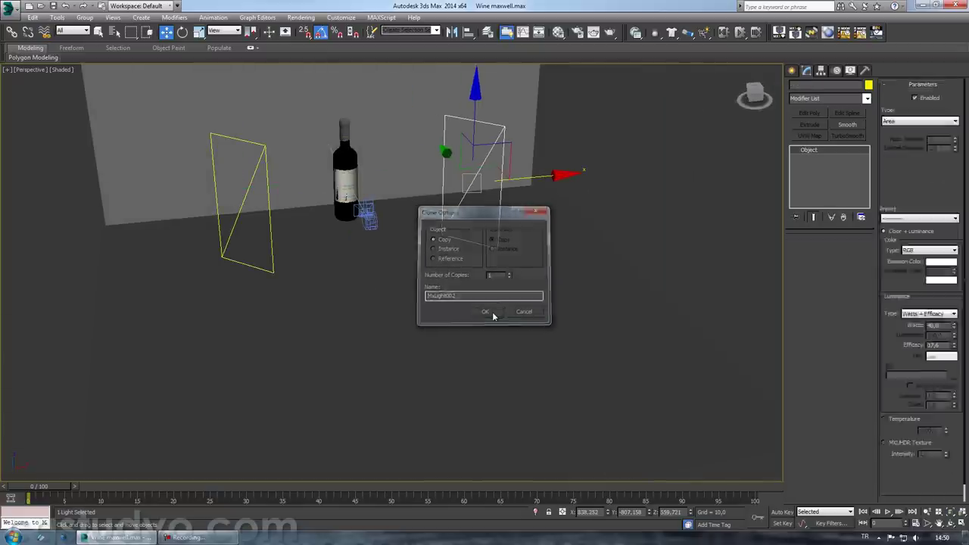
key("e")
left_click_drag(482, 220, 530, 224)
mouse_move(436, 253)
middle_mouse_down("alt")
mouse_move(448, 320)
mouse_move(442, 279)
middle_mouse_up("alt")
key("c")
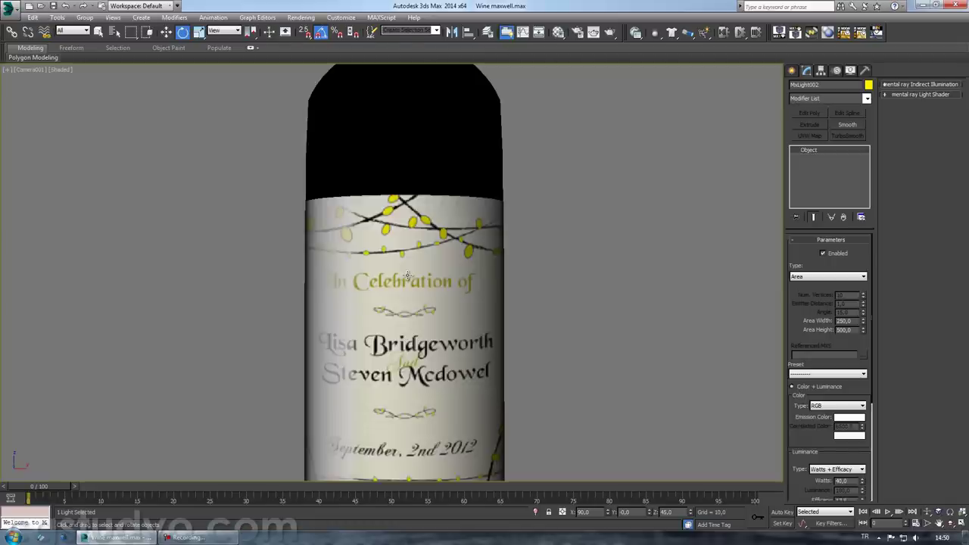
key("shift+f")
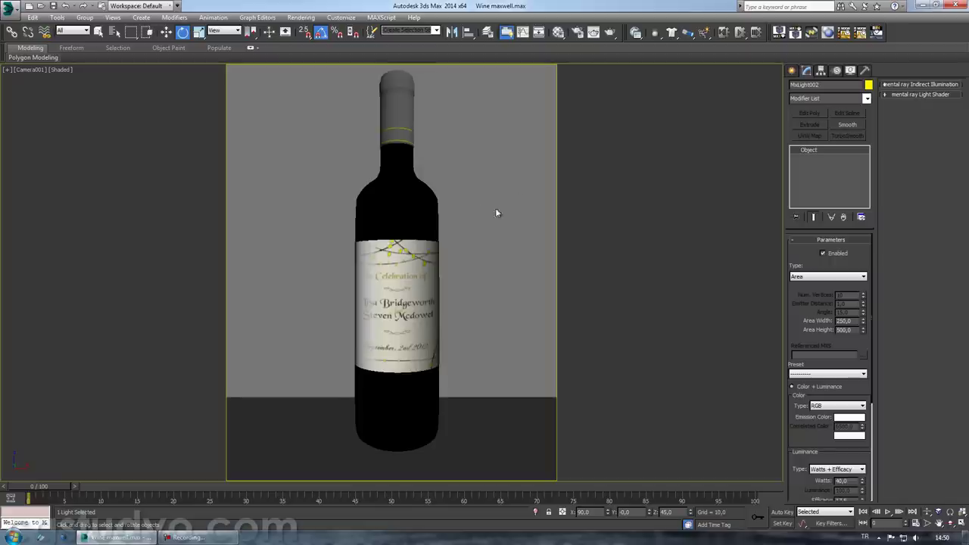
- Open Render Setup, expand Assign Renderer, and review the Maxwell renderer's General settings
left_click(578, 33)
scroll(691, 377, "down", 3)
left_click(724, 445)
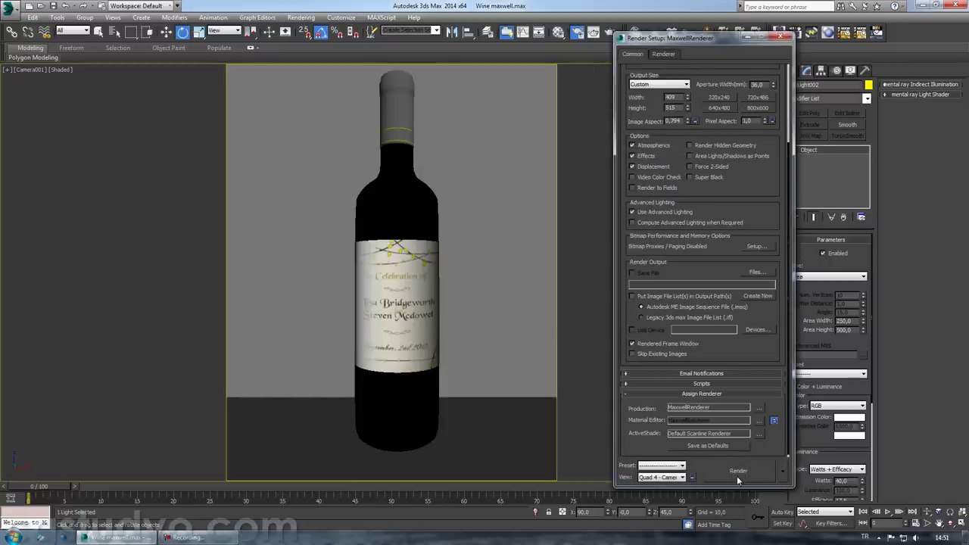
left_click_drag(684, 46, 162, 51)
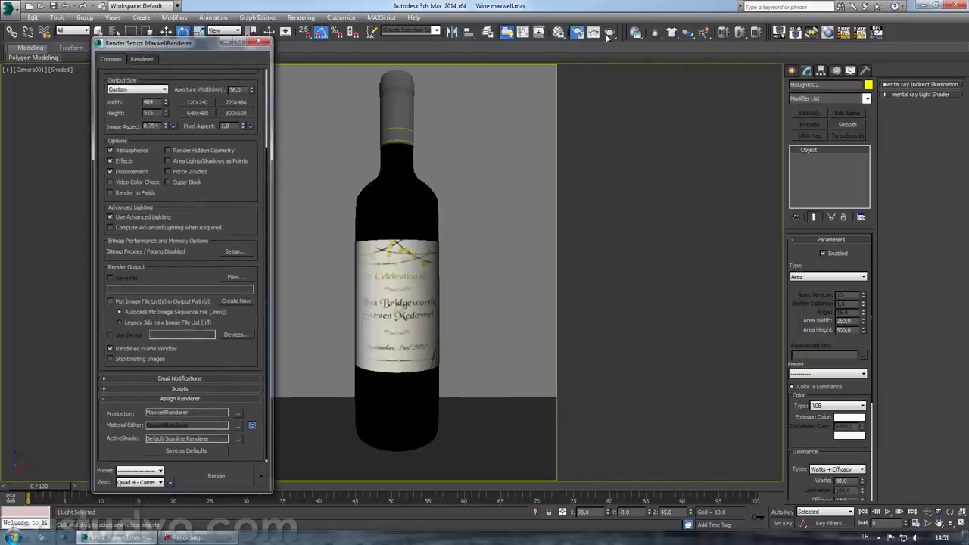
left_click(560, 33)
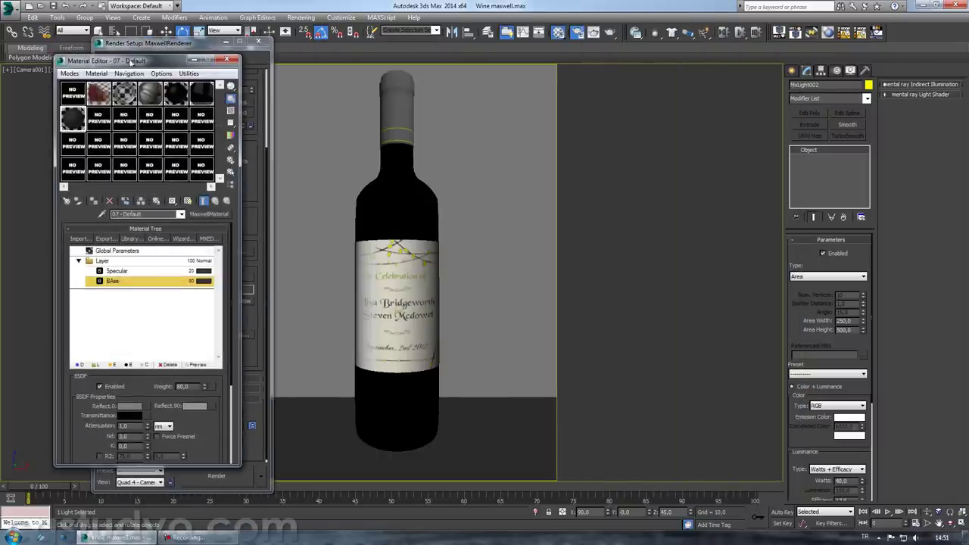
left_click(226, 59)
left_click(141, 58)
left_click(187, 74)
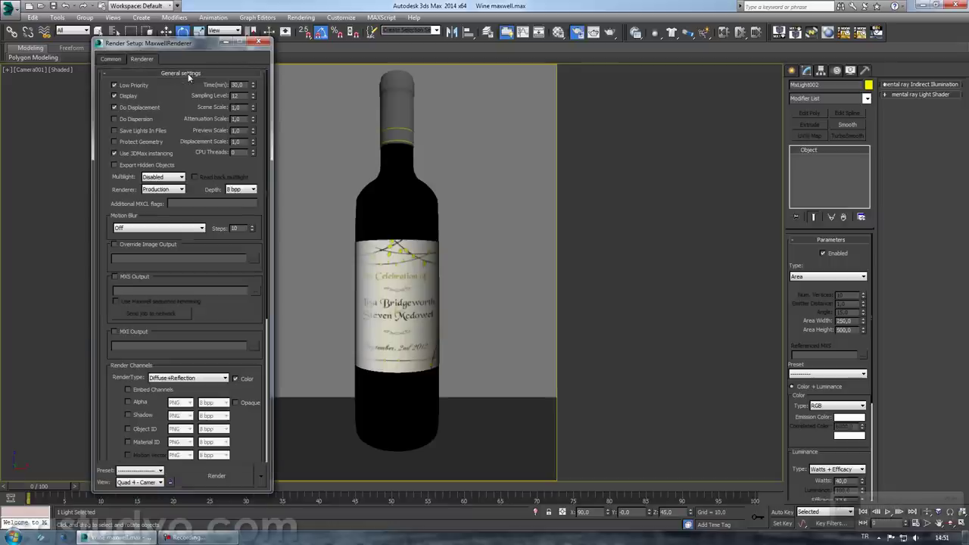
scroll(174, 355, "down", 5)
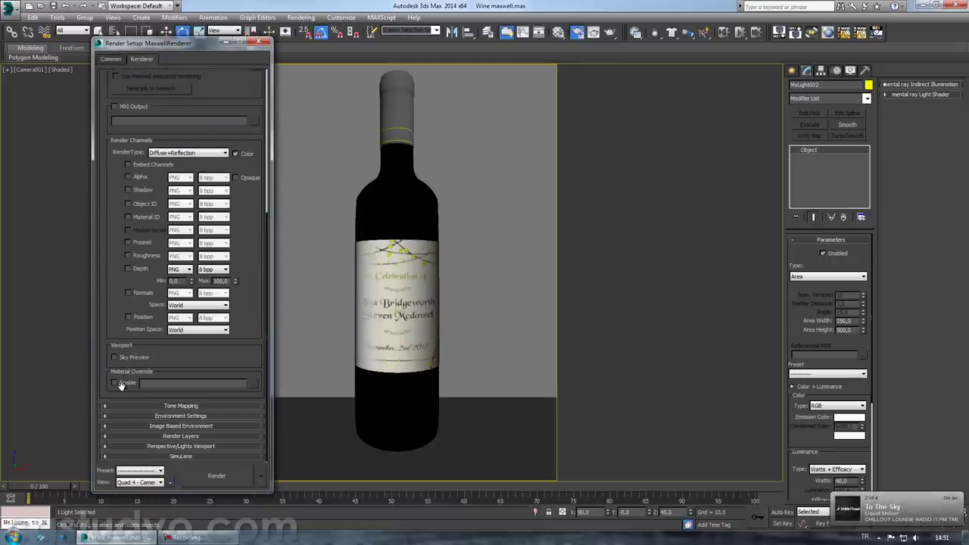
left_click(114, 59)
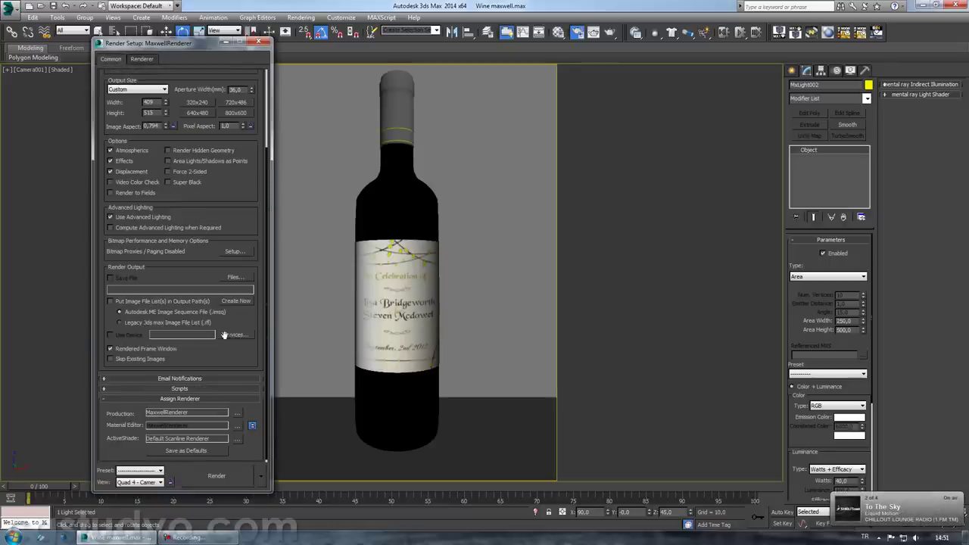
- Assign MaxwellRenderer as the ActiveShade renderer and switch the render mode to ActiveShade
left_click(238, 438)
double_click(138, 209)
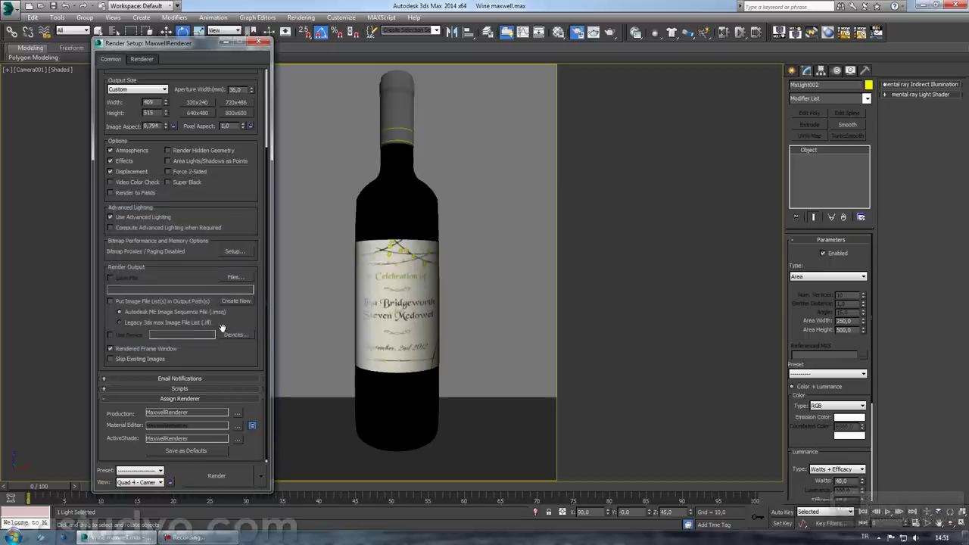
left_click(140, 59)
left_click(261, 476)
left_click(303, 460)
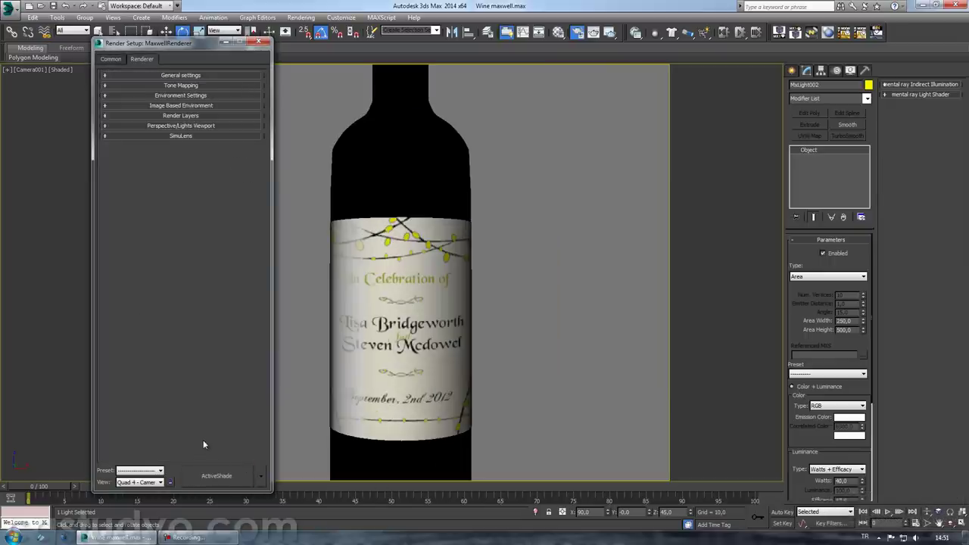
- Check the Image Based Environment rollout, then return to Production mode on the output width
left_click(183, 105)
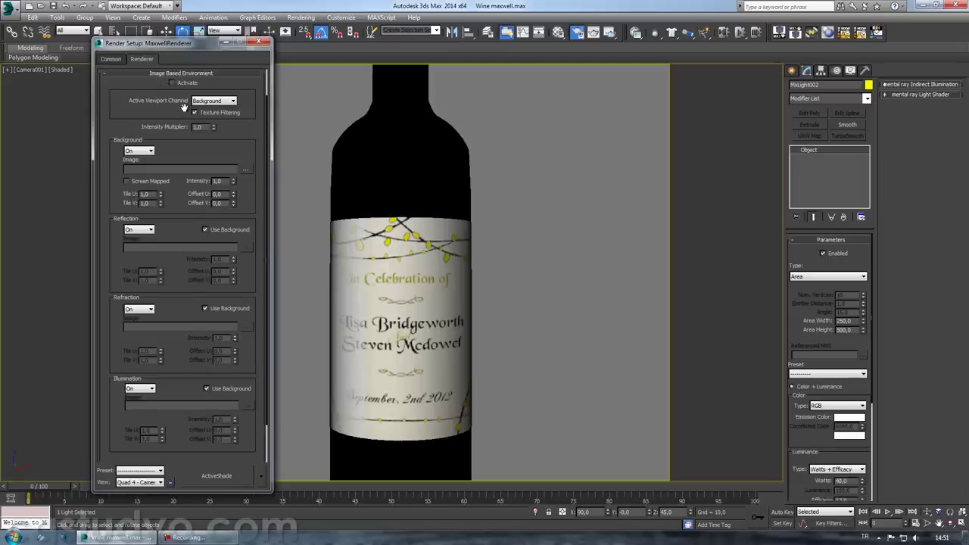
scroll(136, 158, "up", 2)
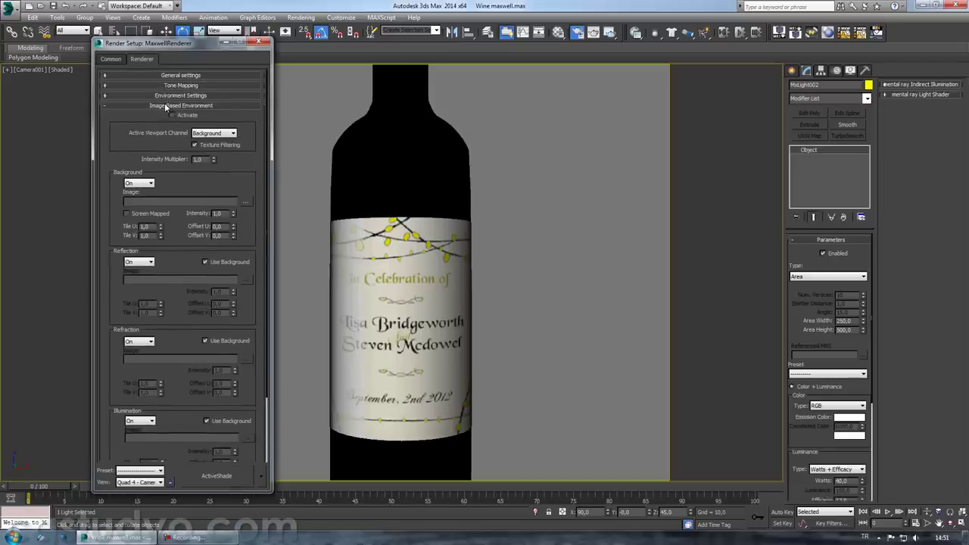
left_click(165, 107)
left_click(114, 58)
left_click(261, 477)
left_click(274, 445)
left_click(157, 102)
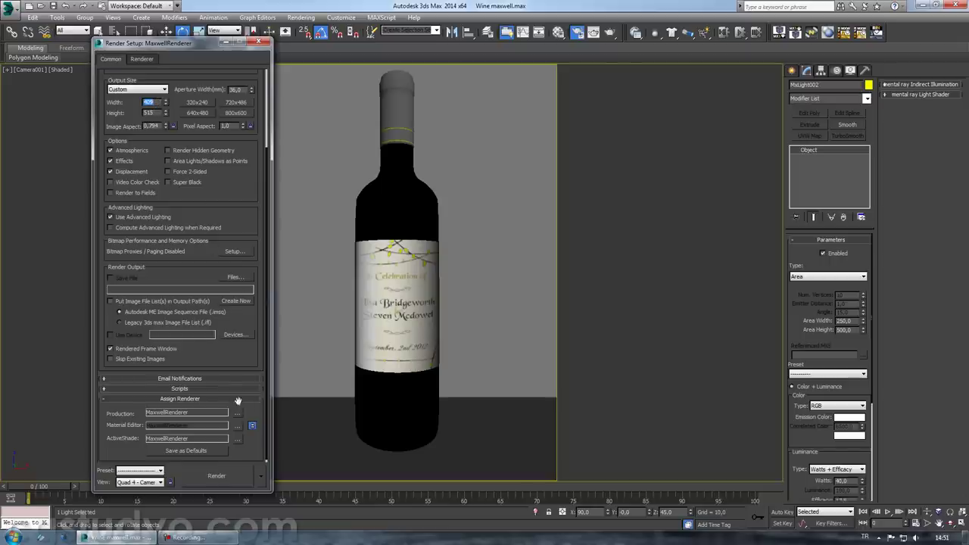
- Set the ActiveShade output size to 409 × 515 pixels
left_click(266, 476)
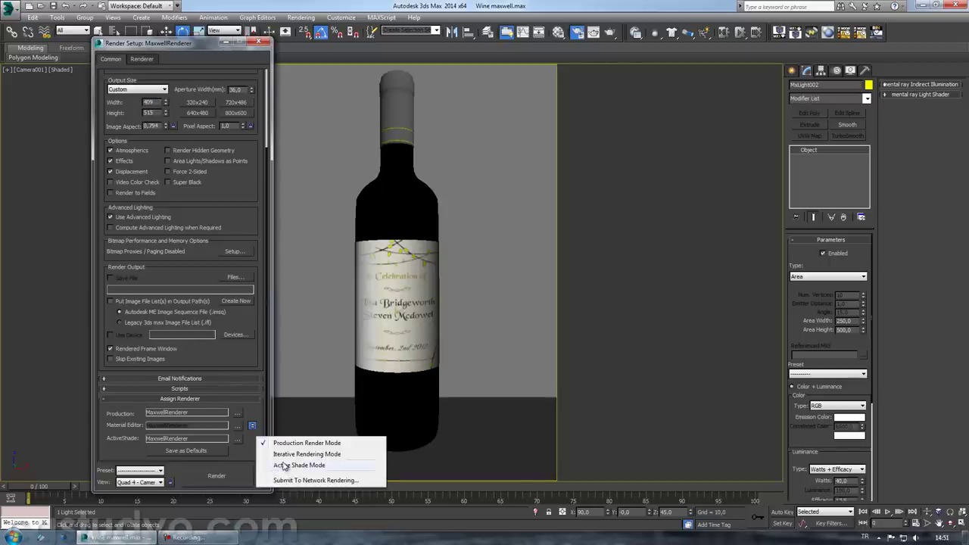
left_click(282, 463)
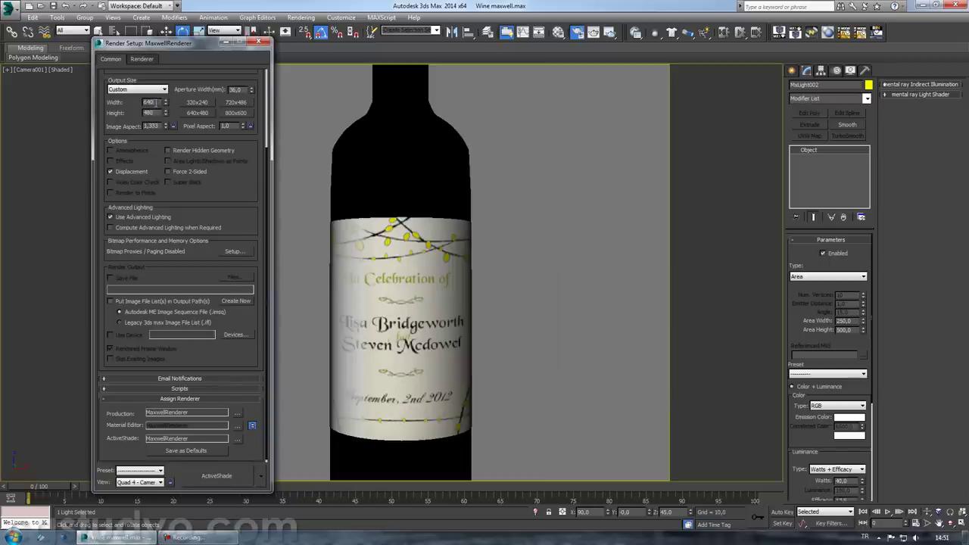
type("9")
key("Tab")
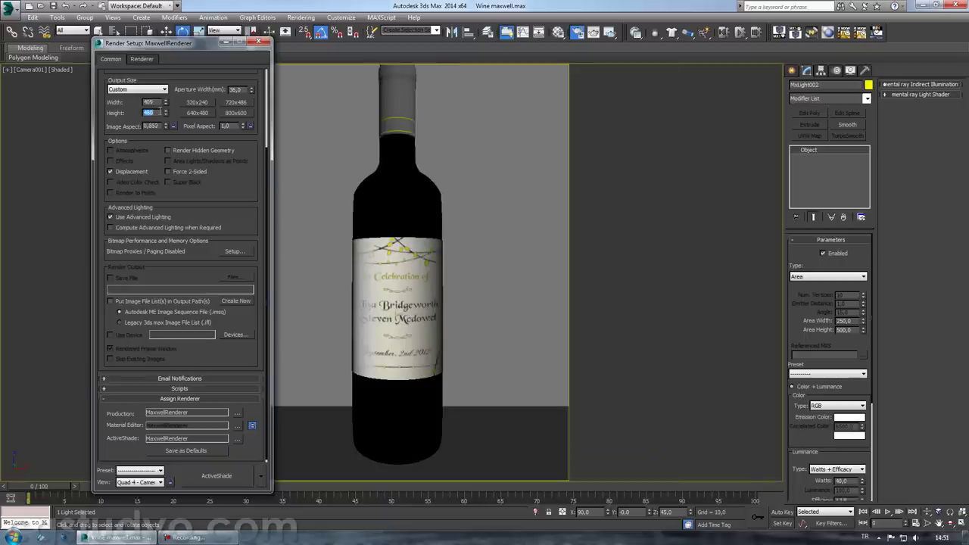
type("515")
key("Return")
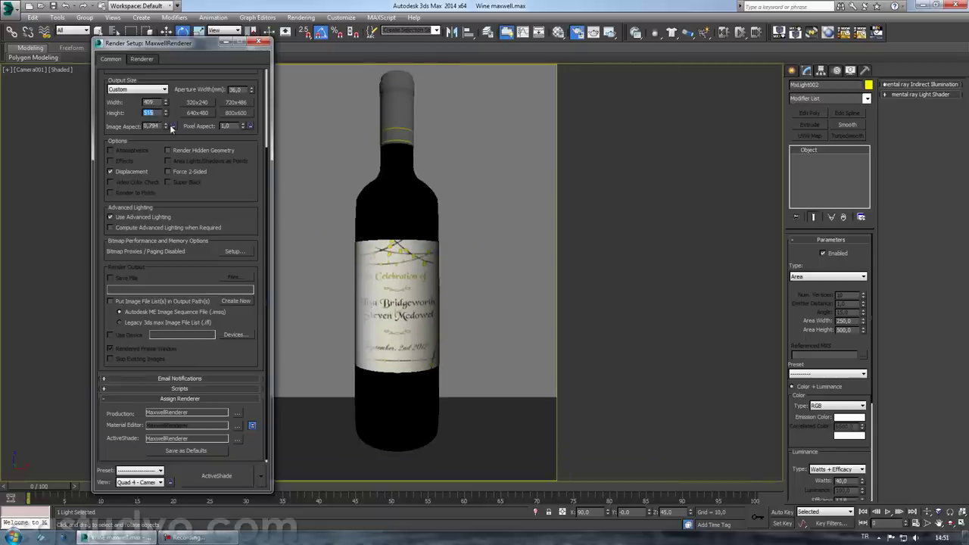
left_click(262, 481)
left_click(295, 377)
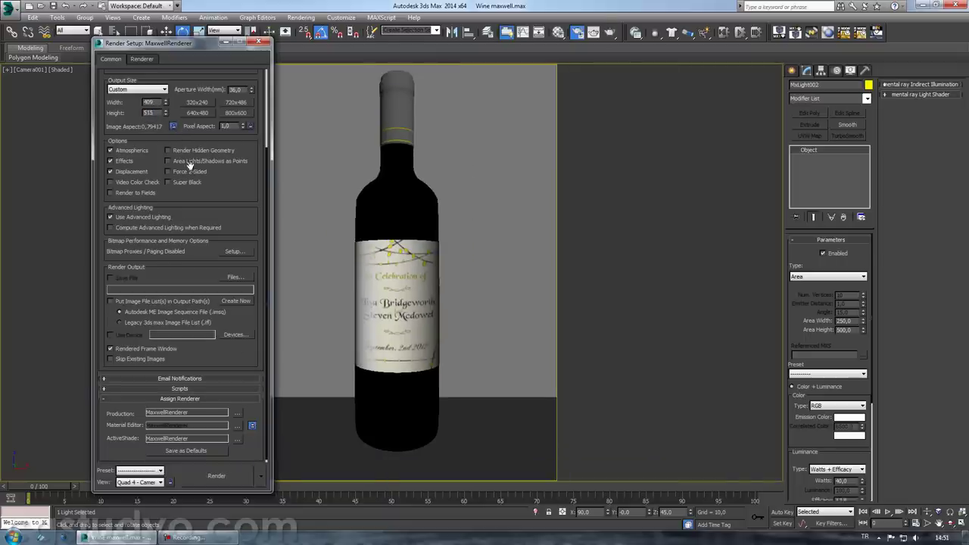
- Launch ActiveShade in its own window beside the viewport and close Render Setup
left_click(261, 475)
left_click(284, 469)
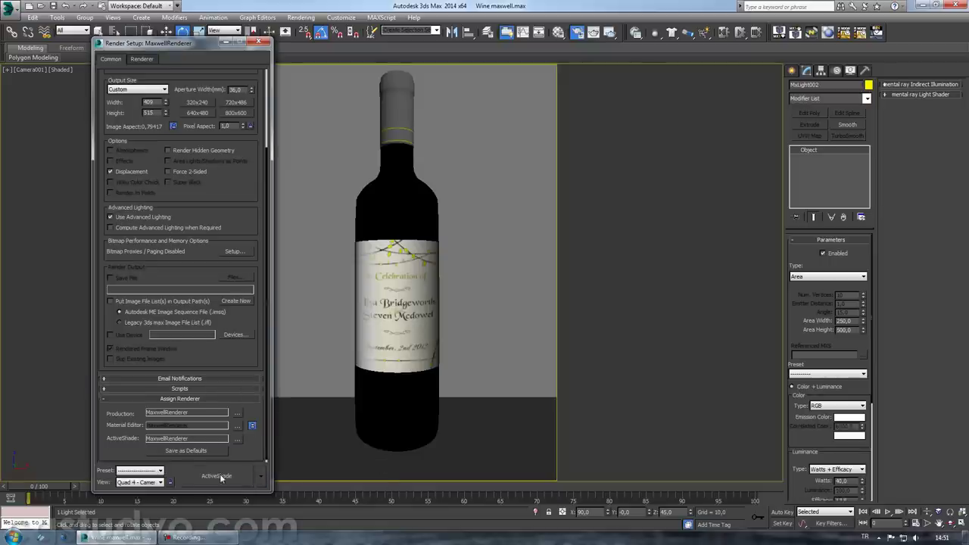
left_click(219, 476)
mouse_move(588, 98)
left_mouse_down()
mouse_move(661, 118)
mouse_move(655, 125)
left_mouse_up()
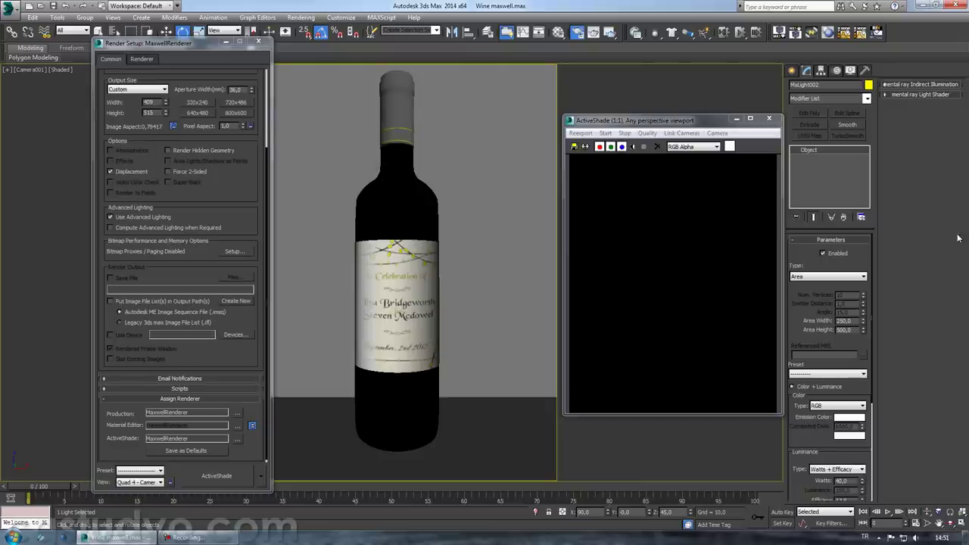
left_click(258, 42)
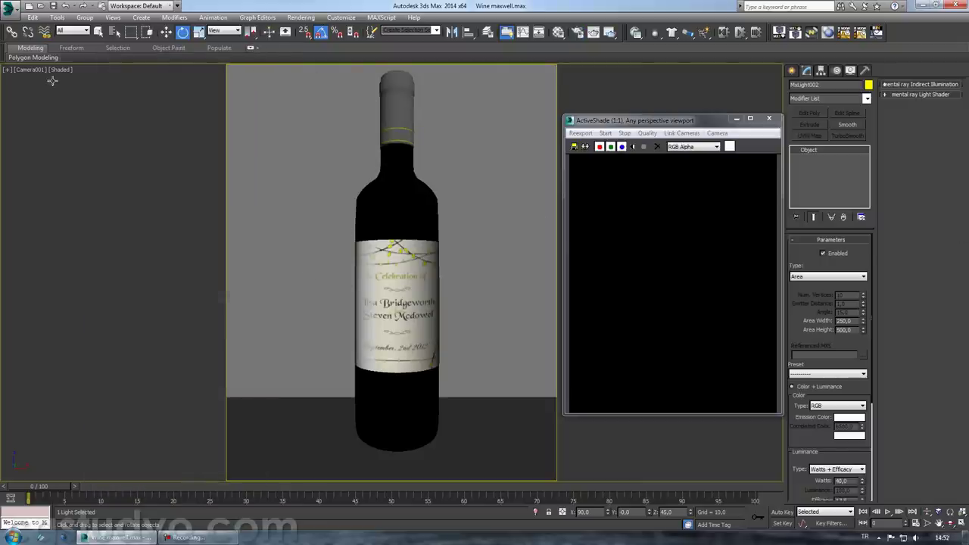
- Select MxLight001, set its Watts to 250, and refresh the ActiveShade preview
left_click(270, 316)
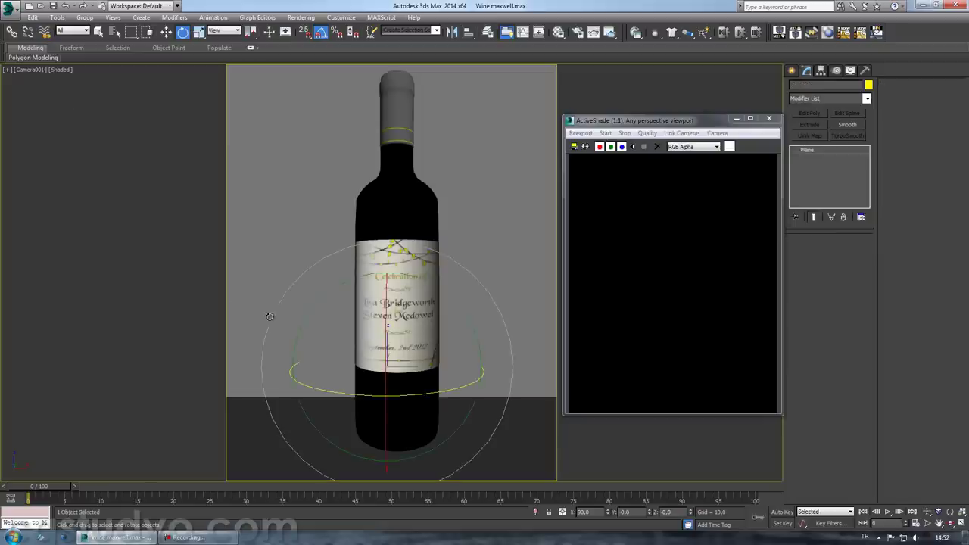
key("p")
key("z")
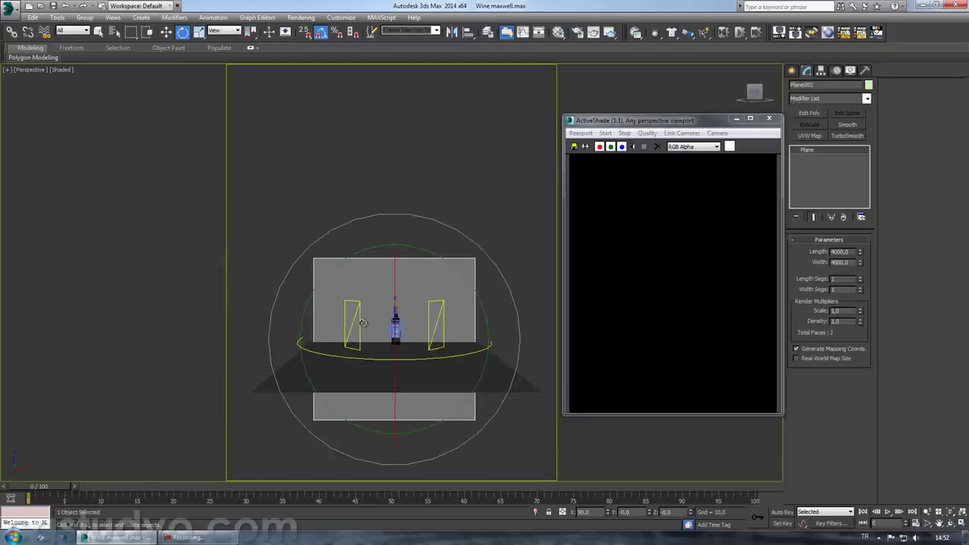
left_click(354, 318)
key("c")
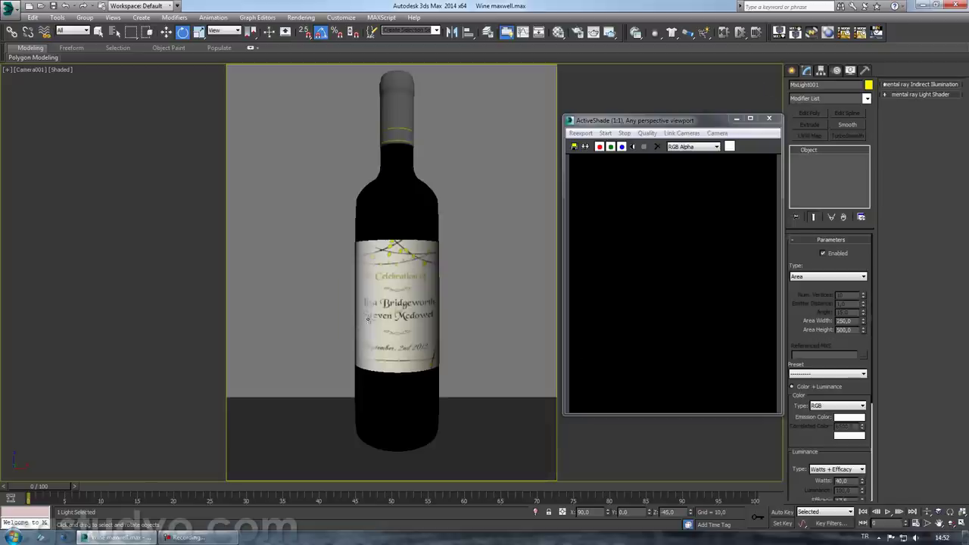
left_click_drag(818, 443, 814, 277)
scroll(814, 277, "down", 1)
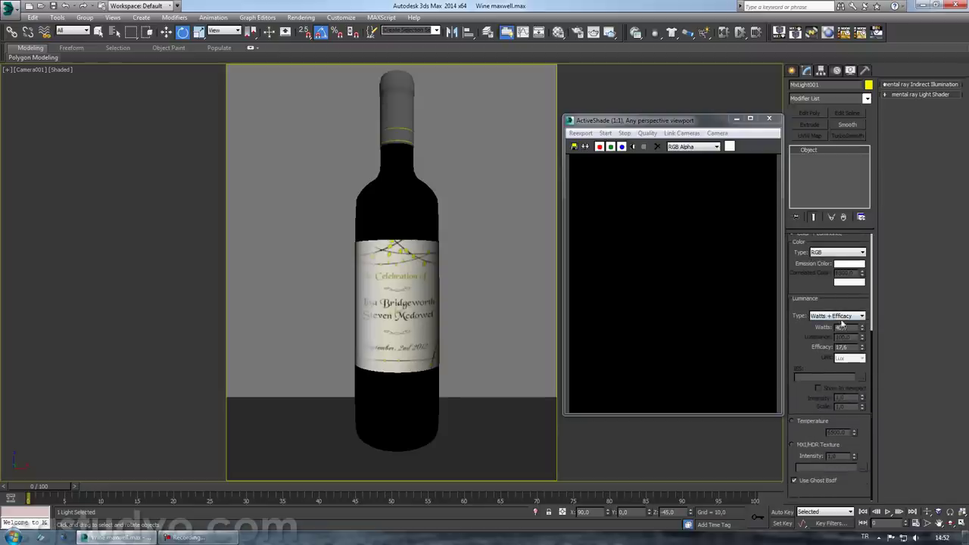
double_click(844, 327)
left_click(852, 346)
left_click(582, 134)
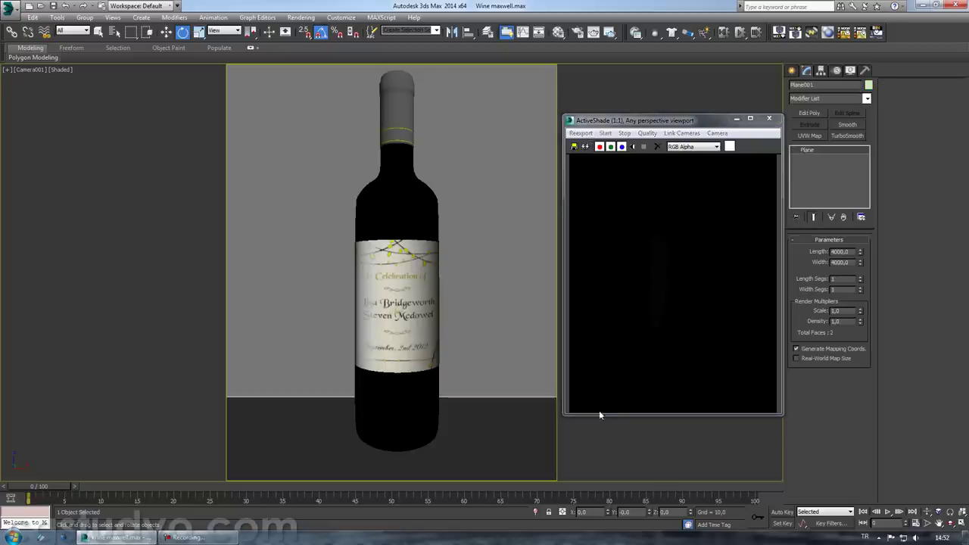
- Give MxLight002 250 watts with efficacy 100, then return to the Camera001 view
key("p")
left_click(453, 276)
left_click_drag(818, 449, 844, 372)
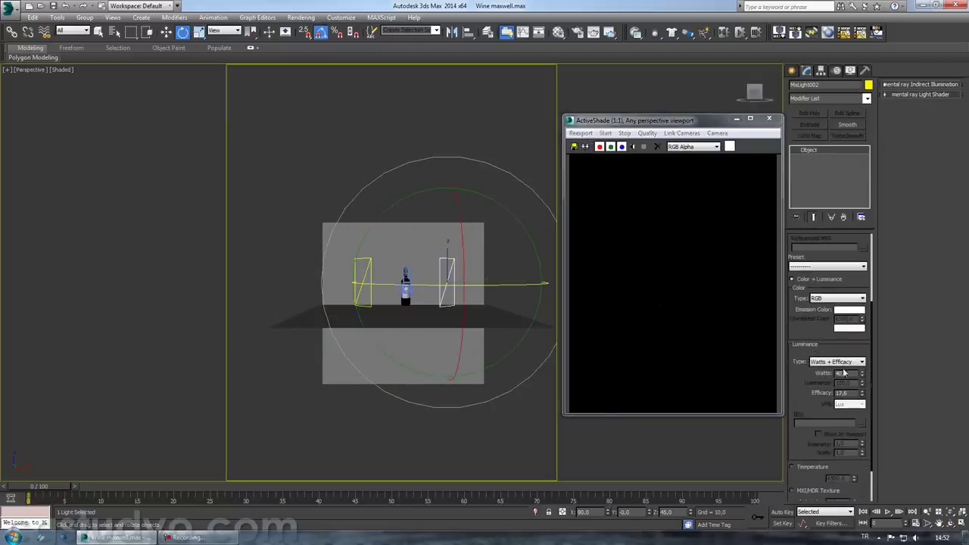
type("10")
left_click(364, 282)
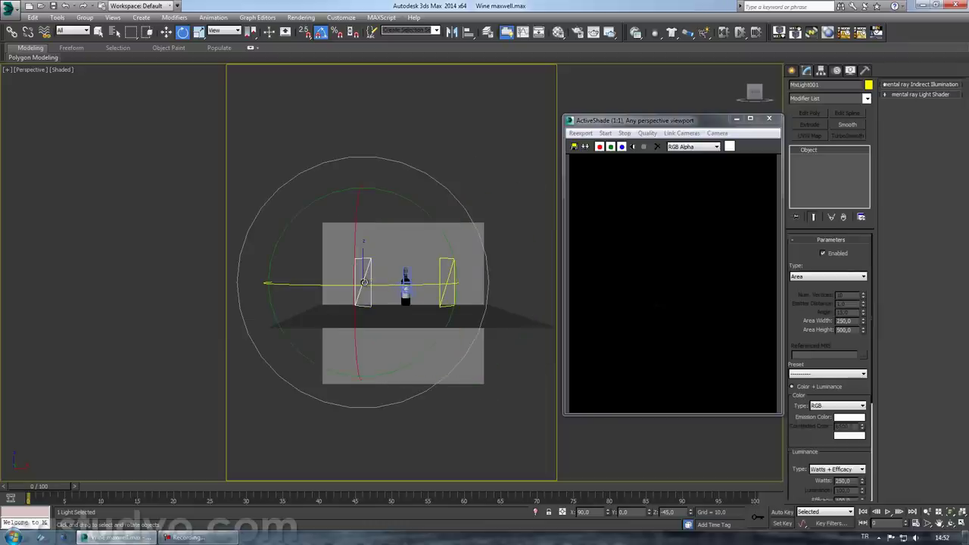
left_click(447, 277)
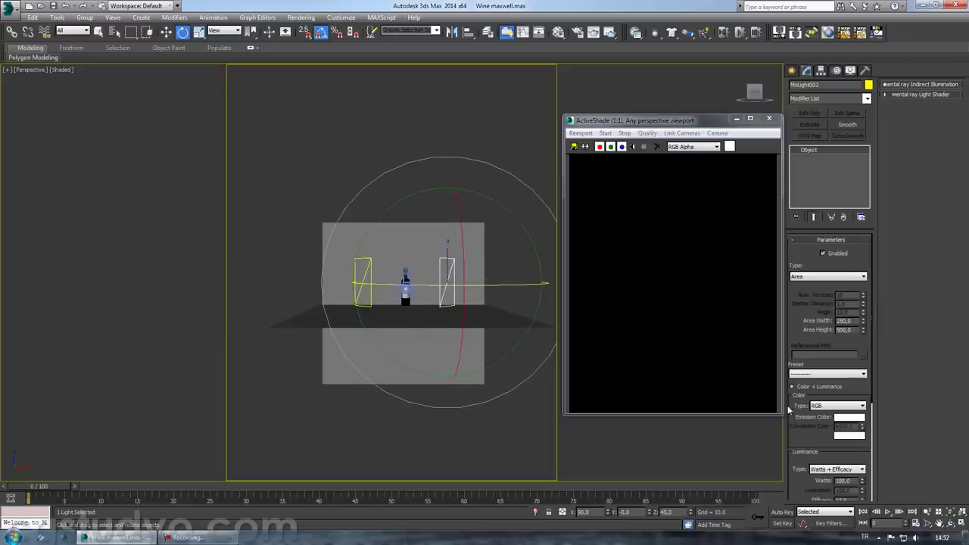
left_click_drag(830, 486, 844, 392)
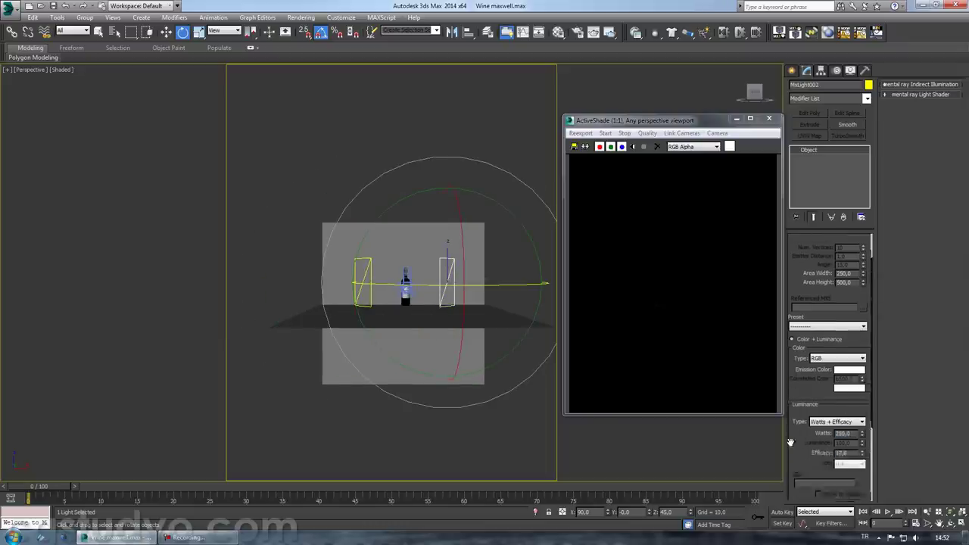
scroll(421, 325, "up", 1)
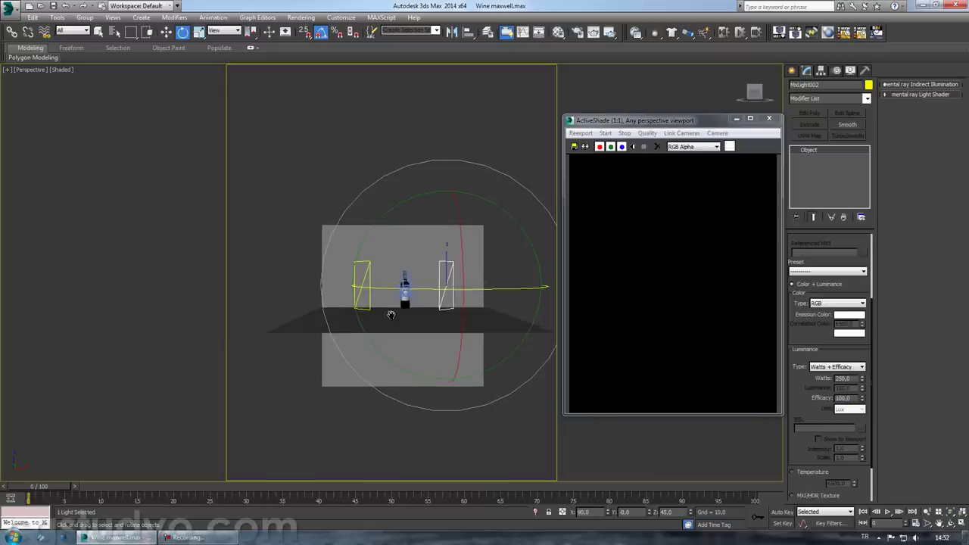
scroll(420, 326, "up", 2)
key("c")
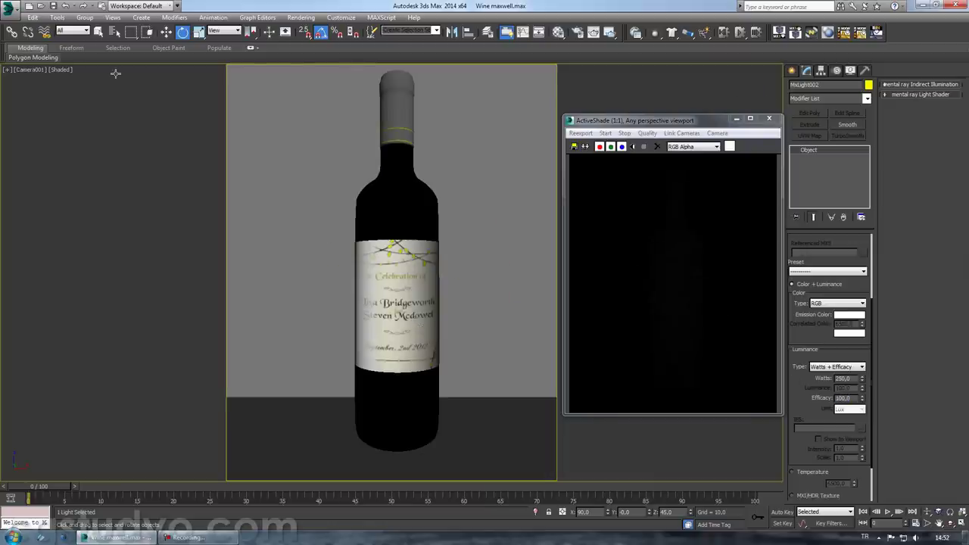
left_click(32, 72)
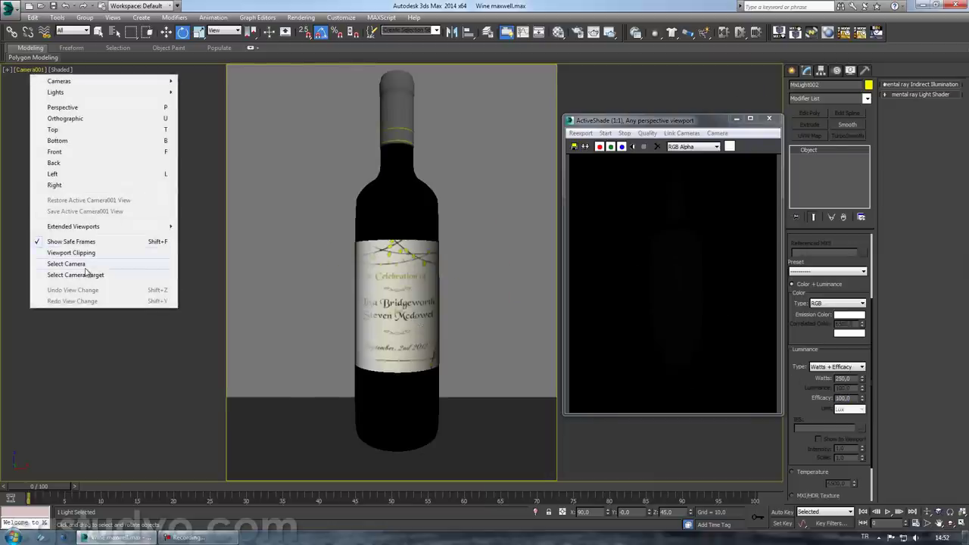
- Set Camera001's shutter speed to 400 and close the ActiveShade preview
left_click(87, 269)
left_click_drag(684, 124, 669, 78)
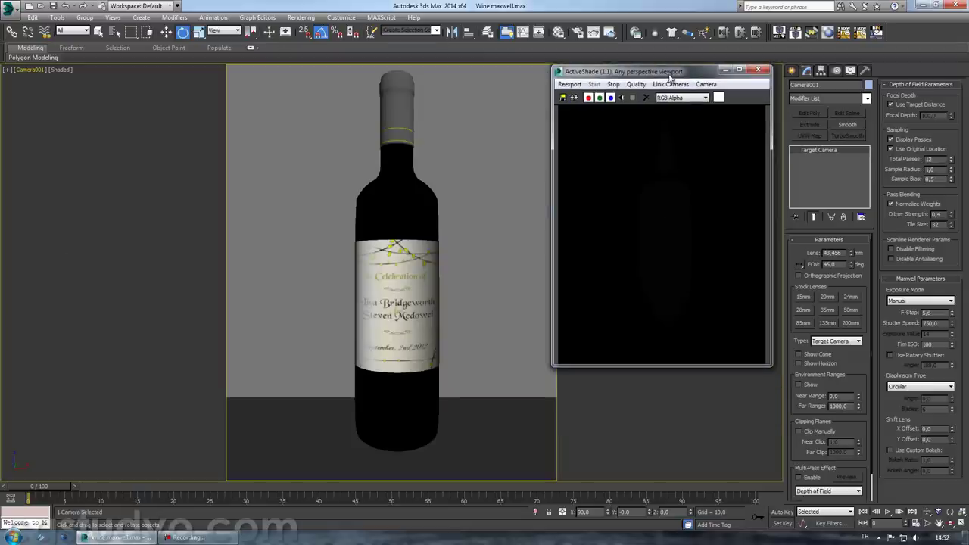
double_click(942, 324)
type("400")
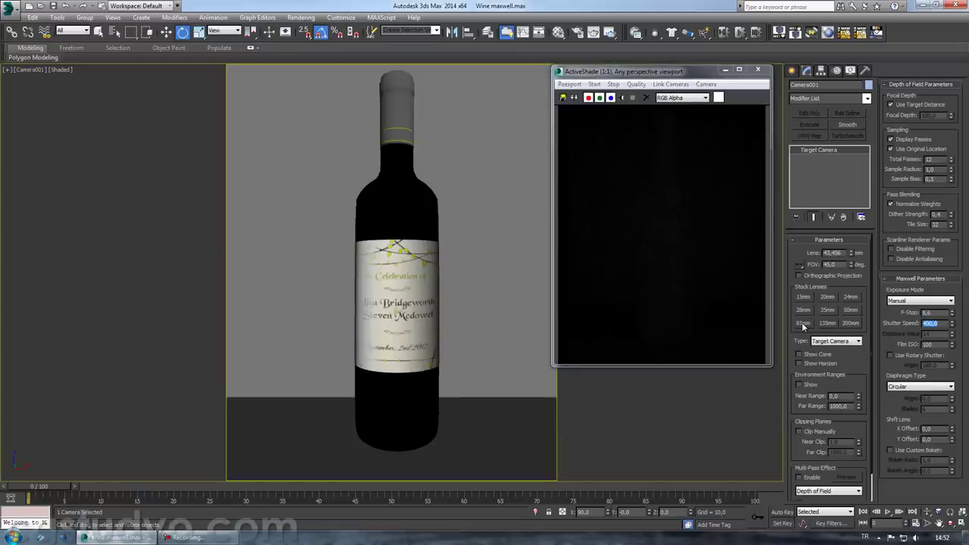
left_click(937, 345)
type("300")
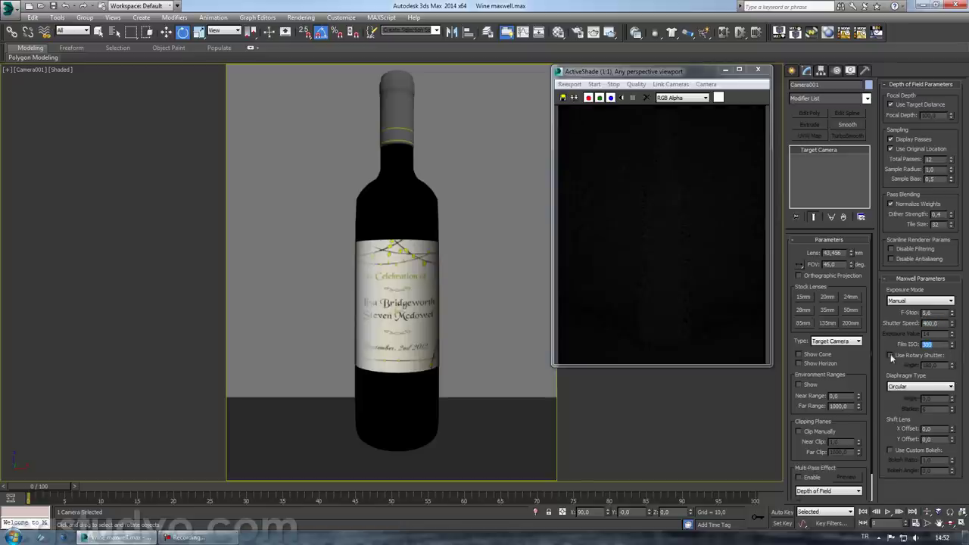
left_click(754, 72)
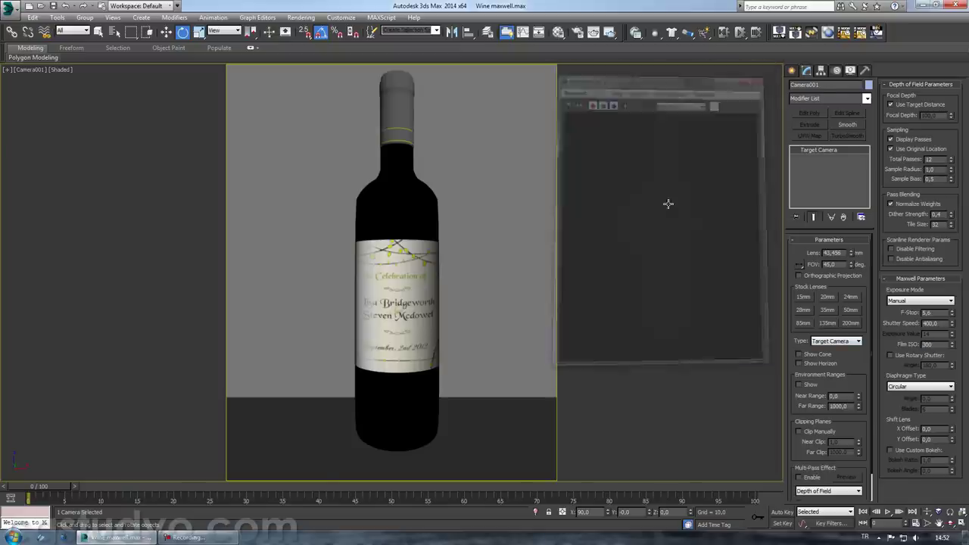
- Select MxLight001 in the perspective view and set its efficacy to 250
left_click(645, 282)
scroll(508, 299, "up", 5)
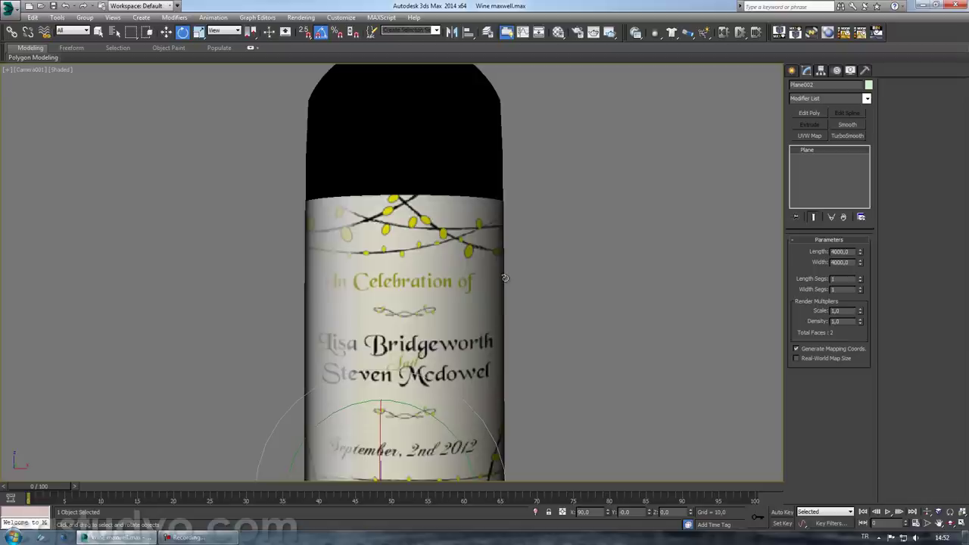
key("p")
middle_click_drag(474, 333, 643, 288, "alt")
left_click(702, 234)
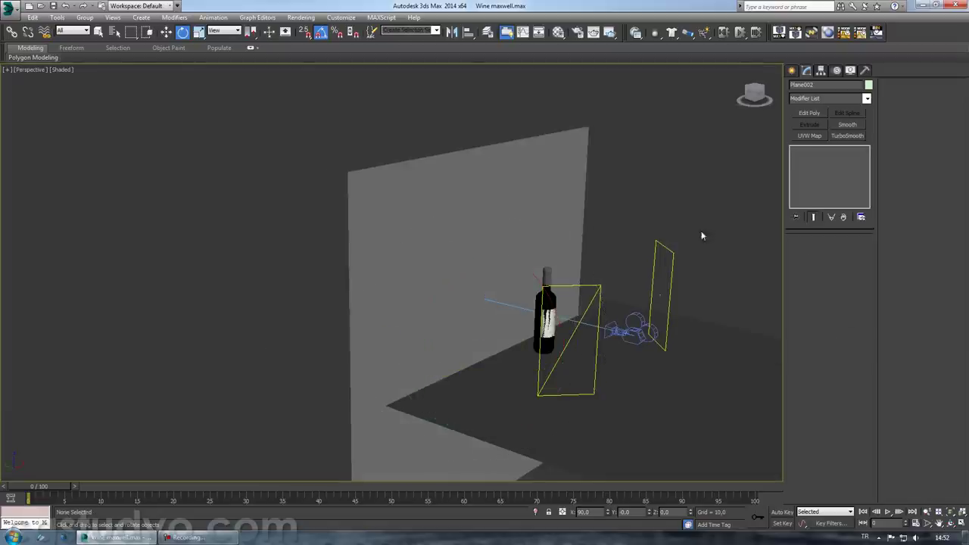
middle_click_drag(702, 234, 585, 231, "alt")
left_click(560, 213)
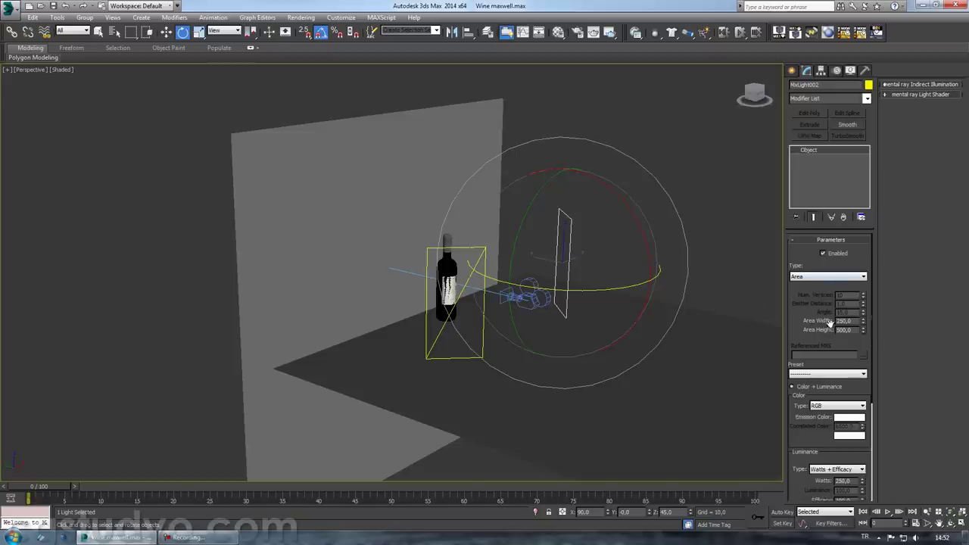
scroll(831, 322, "down", 3)
scroll(855, 378, "down", 2)
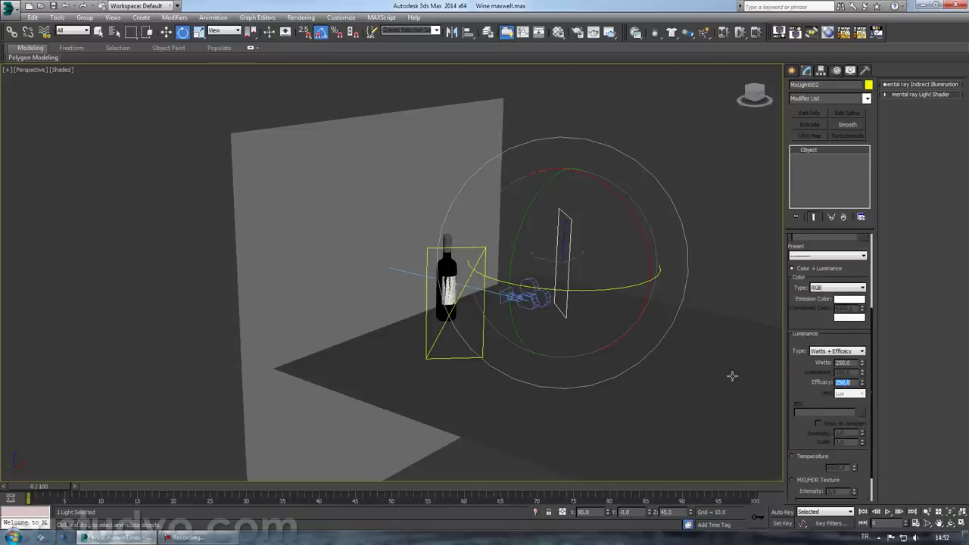
left_click(457, 295)
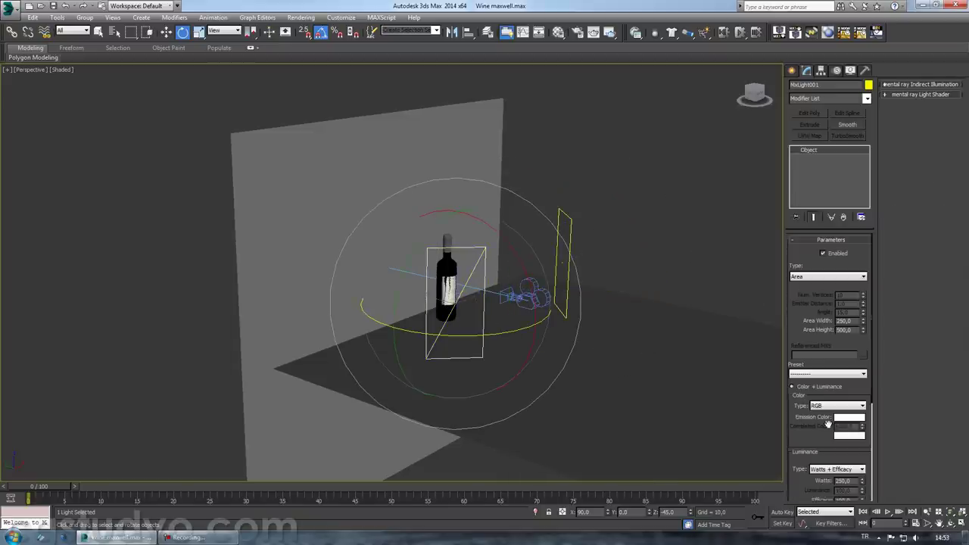
scroll(827, 423, "down", 3)
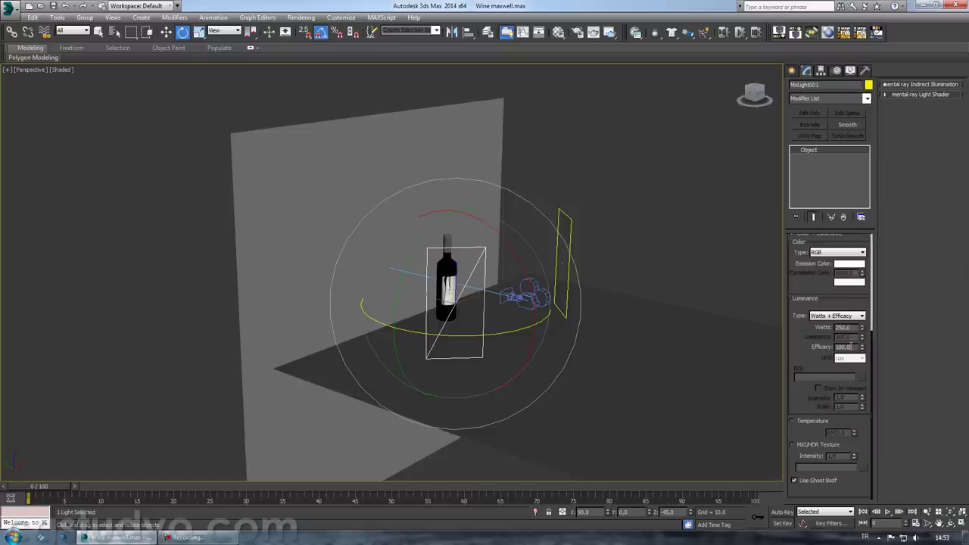
type("250")
- Set MxLight001 to 500 watts with Correlated colour at 3500, checking it in ActiveShade
middle_click_drag(588, 356, 591, 368, "alt")
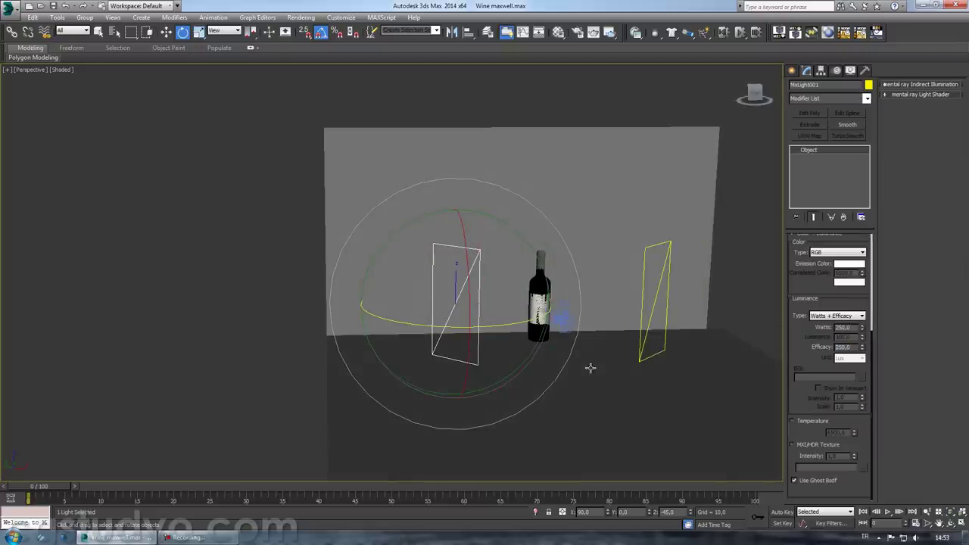
middle_click_drag(686, 335, 599, 313)
key("c")
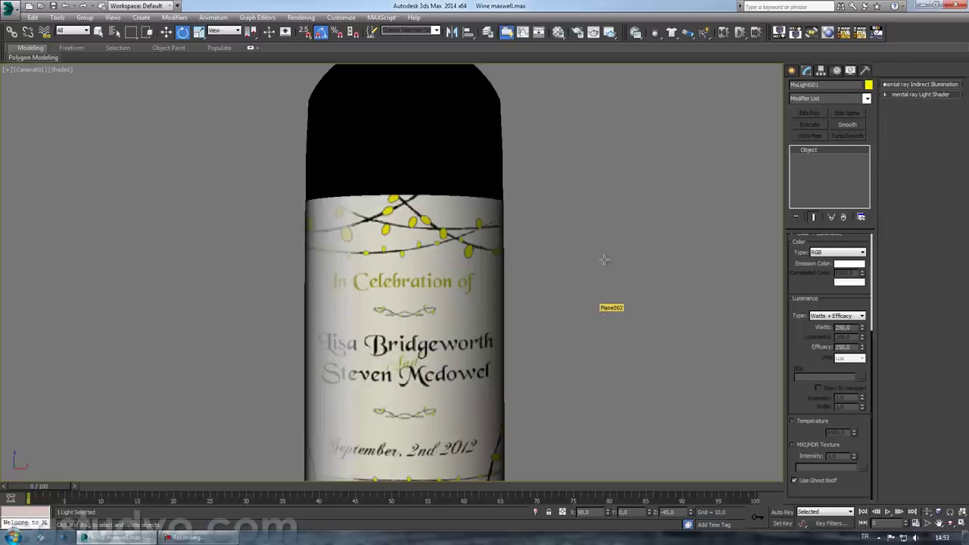
left_click(635, 33)
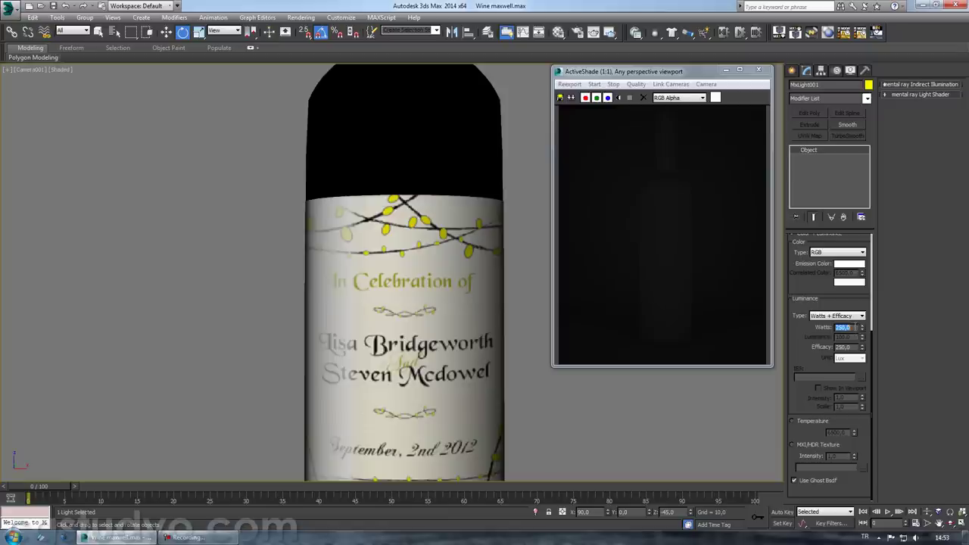
type("500")
left_click(837, 252)
left_click(836, 271)
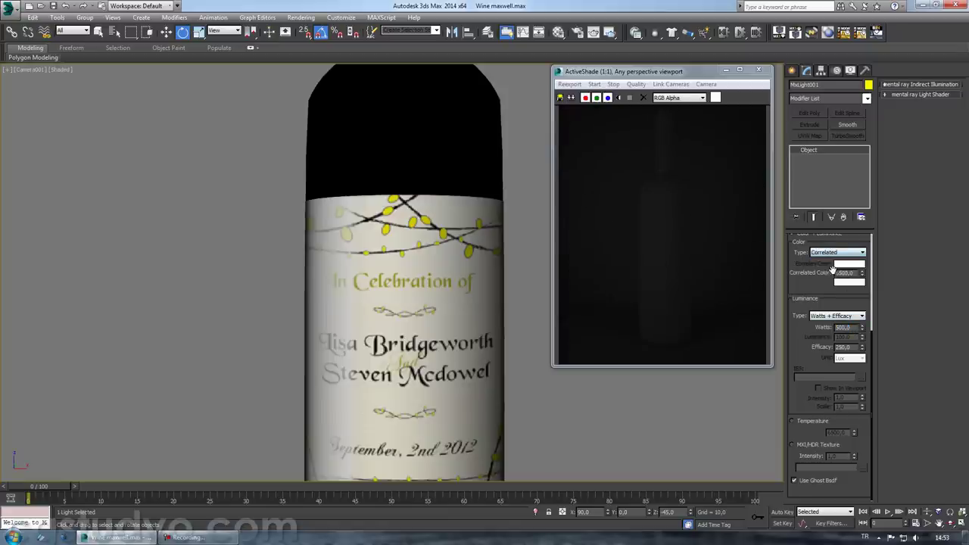
double_click(850, 273)
type("3500")
key("Return")
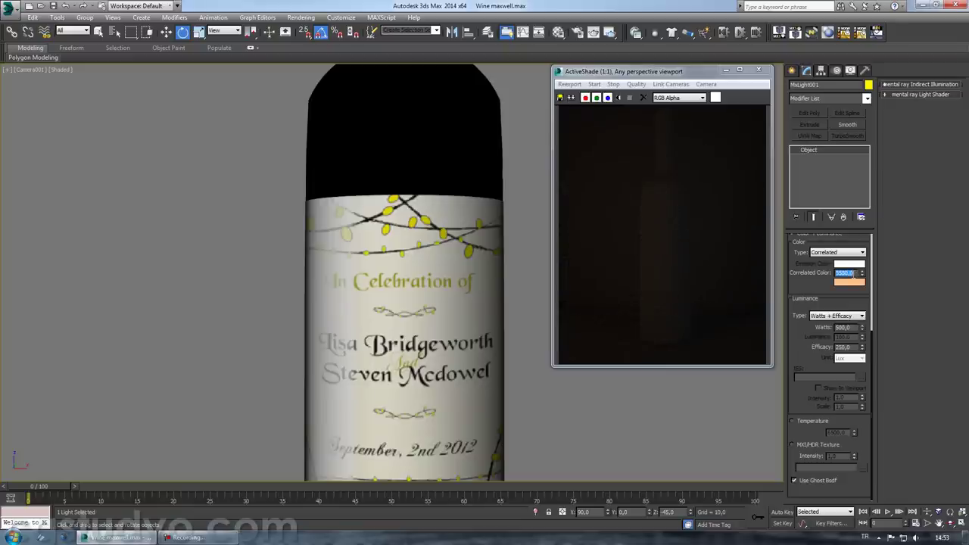
left_click(758, 70)
- Select MxLight002 and set it to 500 W with a correlated colour temperature of 8500 K
key("p")
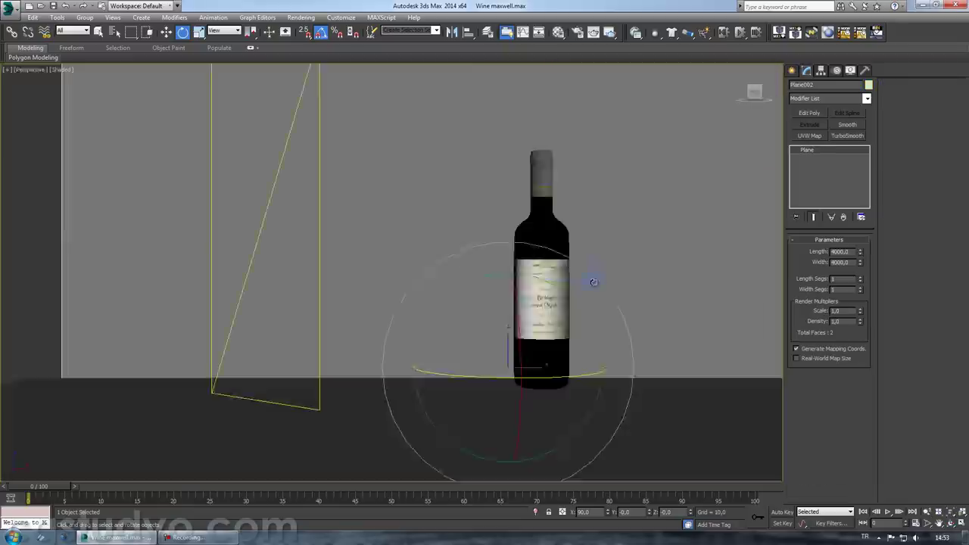
scroll(594, 282, "down", 5)
left_click_drag(593, 281, 591, 282)
left_click_drag(580, 222, 533, 249)
scroll(820, 340, "down", 2)
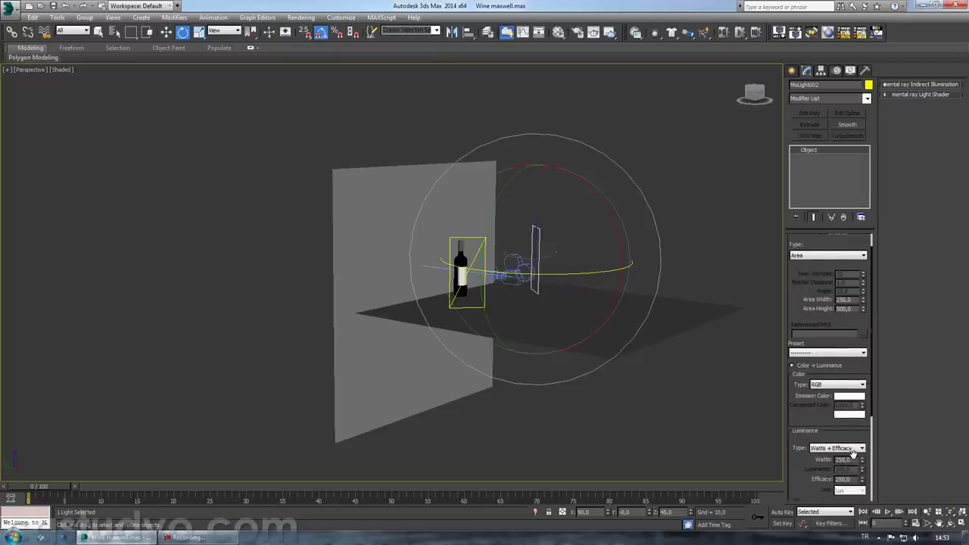
double_click(849, 459)
left_click(837, 383)
left_click(840, 377)
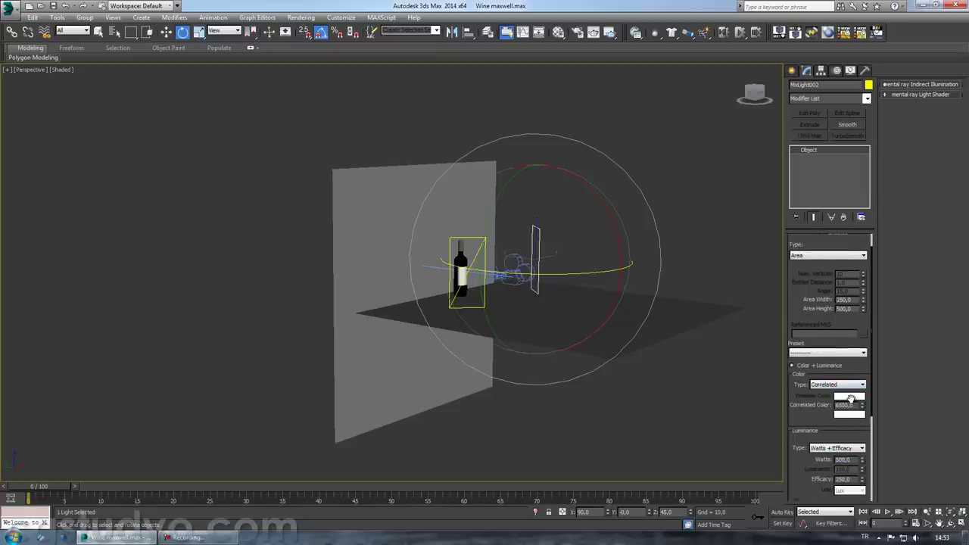
left_click_drag(851, 395, 856, 409)
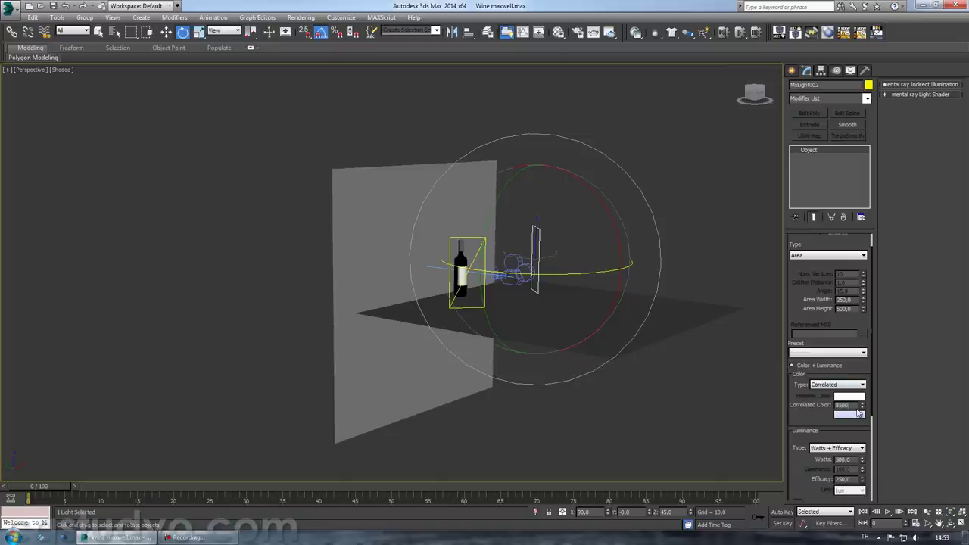
- Set MxLight002's efficacy to 500 while checking the result in ActiveShade from Camera001
scroll(608, 294, "up", 4)
key("c")
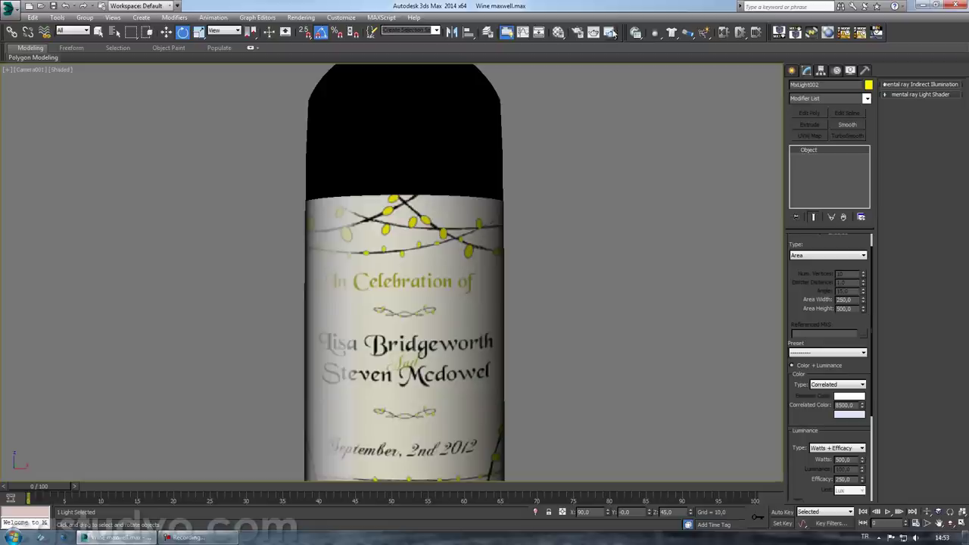
left_click(610, 32)
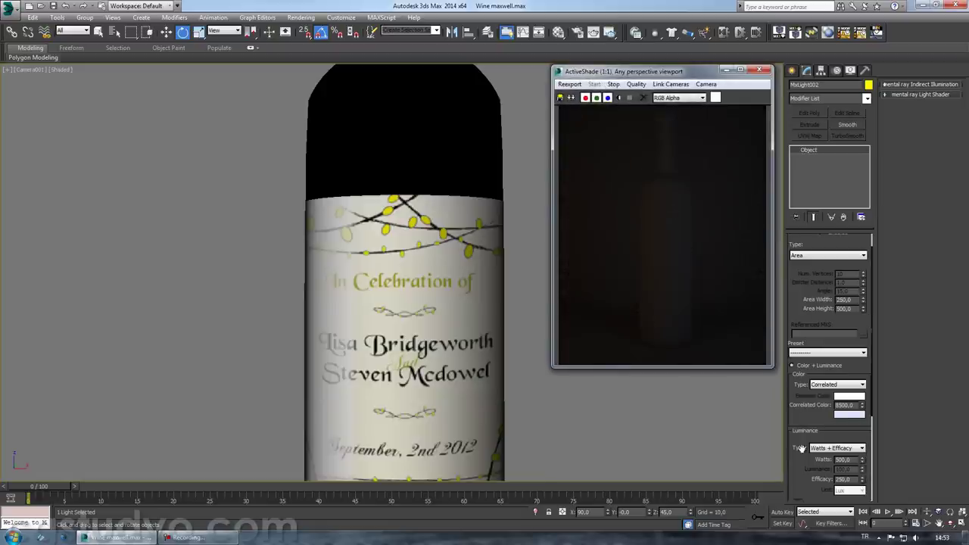
double_click(844, 479)
type("800")
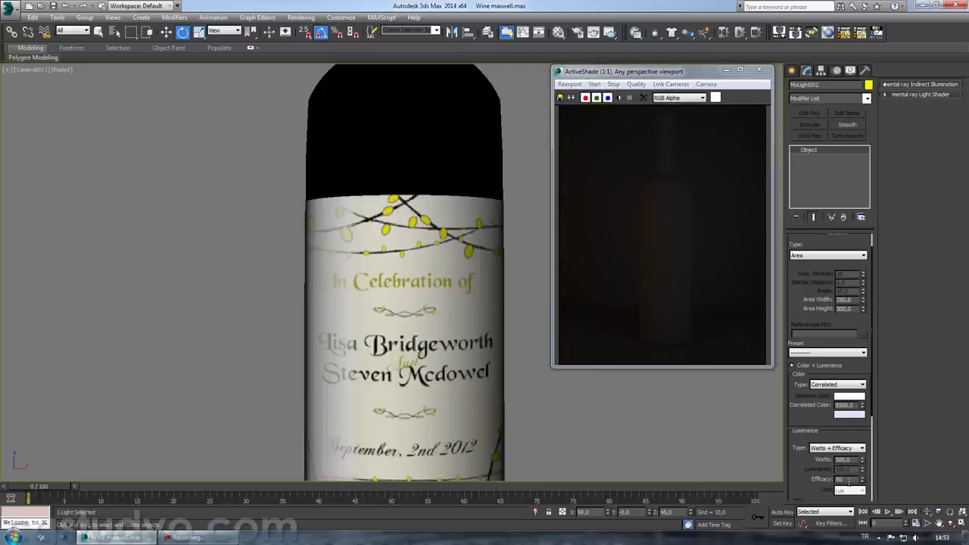
left_click(762, 71)
- Select the backdrop plane and MxLight001 in the perspective view, then reframe the scene
left_click(601, 289)
key("p")
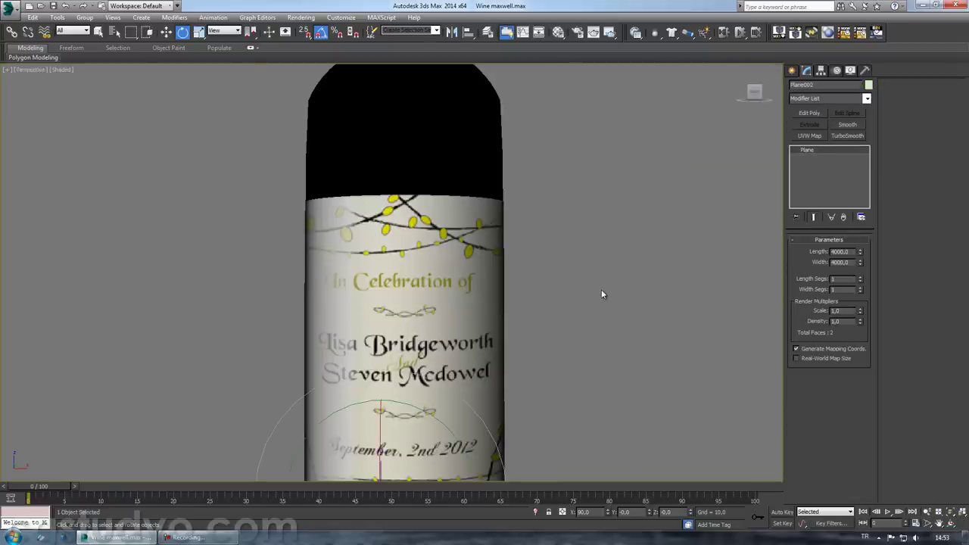
left_click(424, 250)
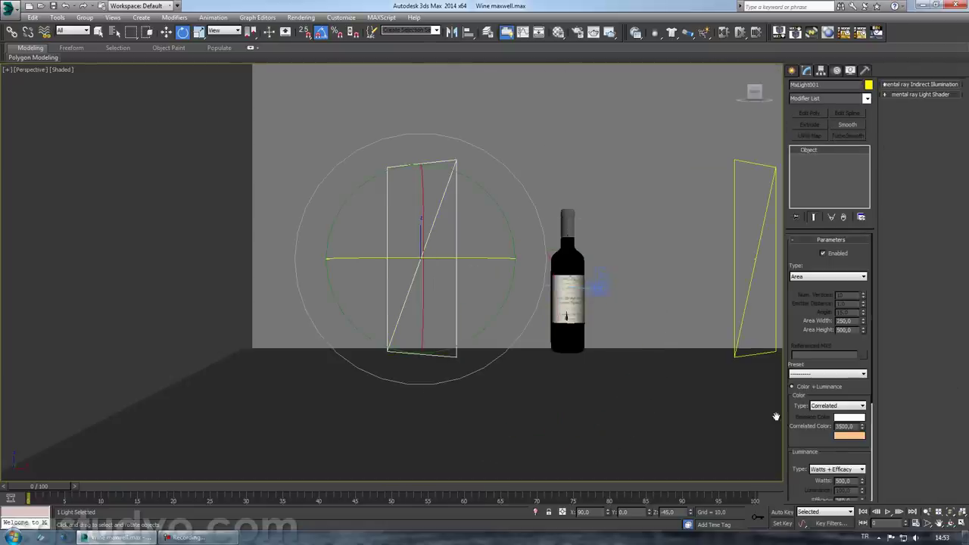
left_click_drag(838, 493, 846, 450)
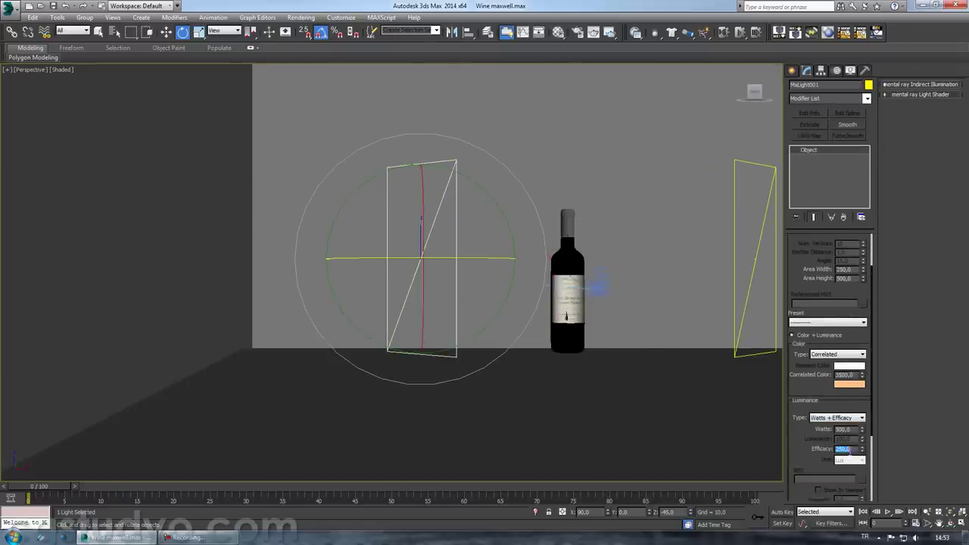
type("500")
left_click(638, 328)
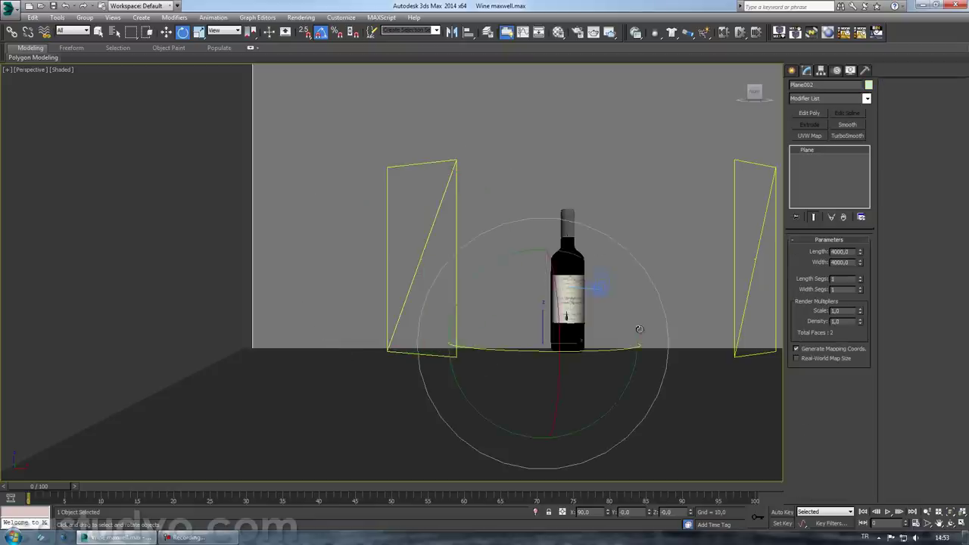
scroll(639, 328, "down", 5)
mouse_move(639, 328)
middle_mouse_down()
mouse_move(480, 309)
mouse_move(556, 331)
middle_mouse_up()
- Draw a new standard-primitive cylinder in the scene
left_click(557, 317)
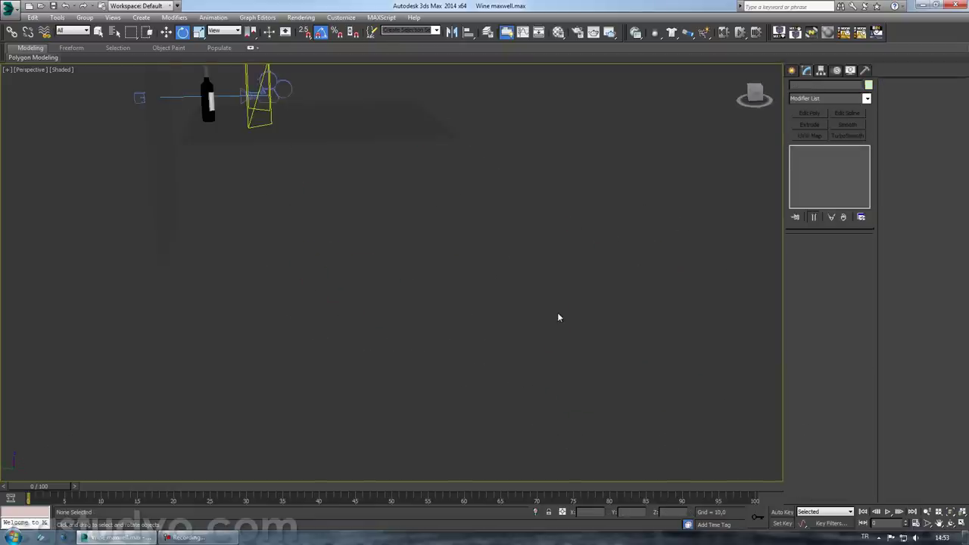
middle_click_drag(364, 270, 472, 341)
scroll(445, 366, "up", 3)
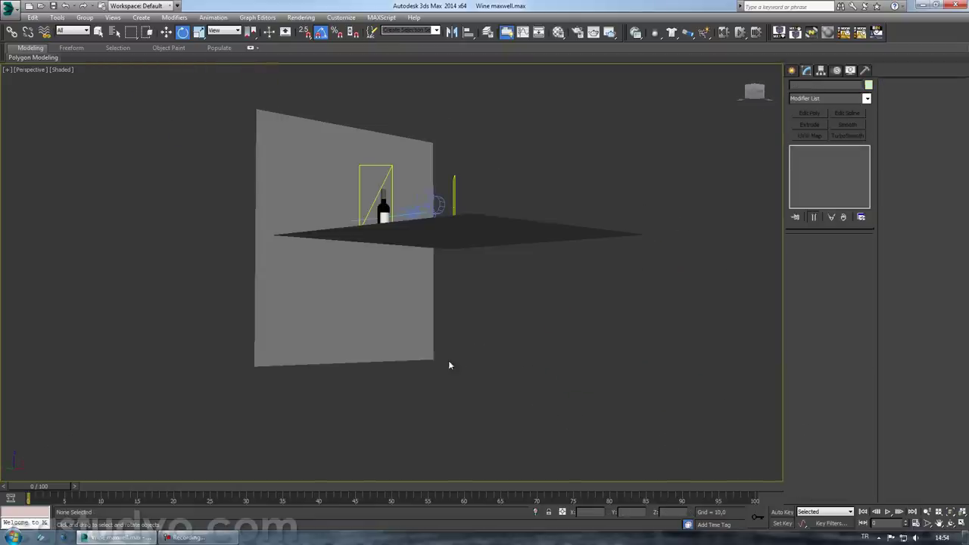
left_click(793, 71)
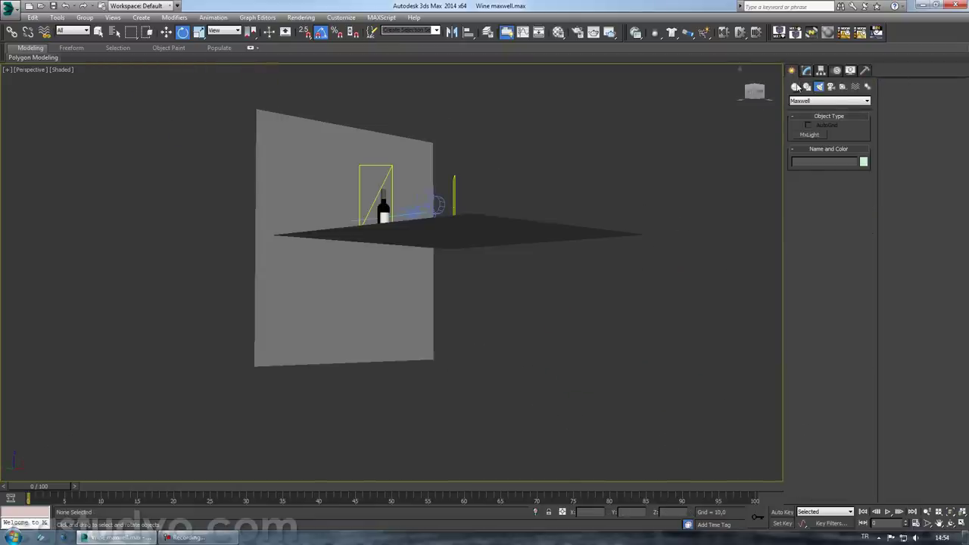
left_click(794, 86)
left_click(809, 155)
middle_click_drag(590, 318, 547, 331, "alt")
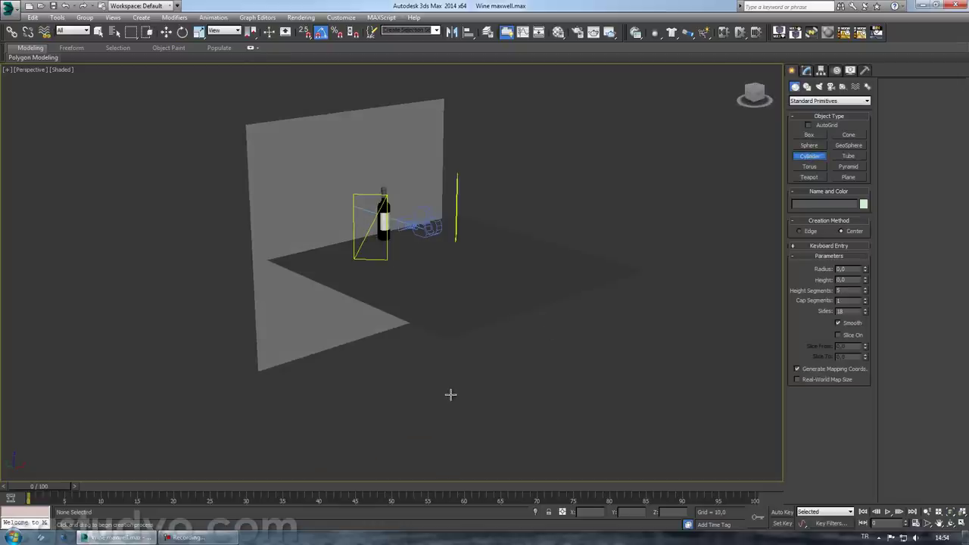
left_click_drag(450, 393, 498, 394)
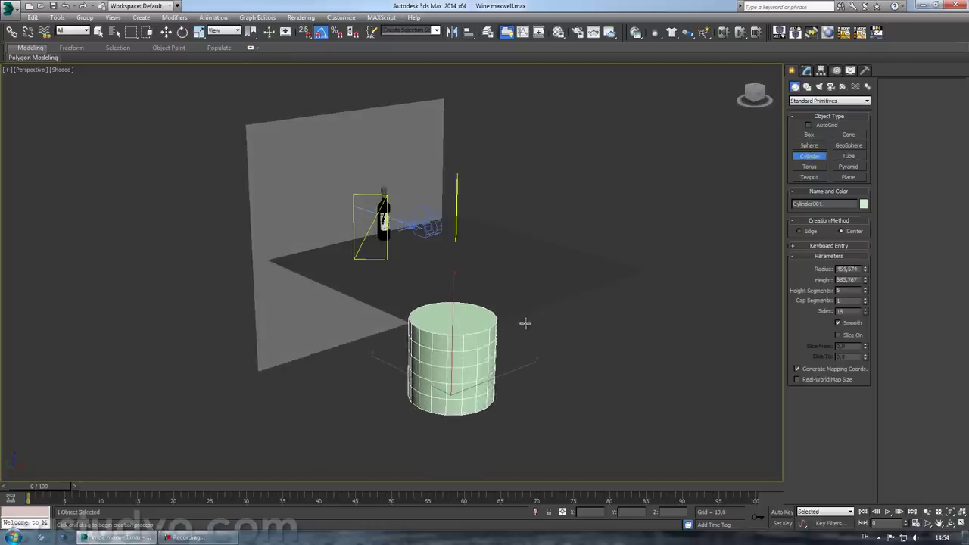
left_click(525, 323)
middle_click_drag(525, 323, 583, 330, "alt")
- Give the cylinder a radius of 400 and a height of 800
left_click(806, 70)
key("e")
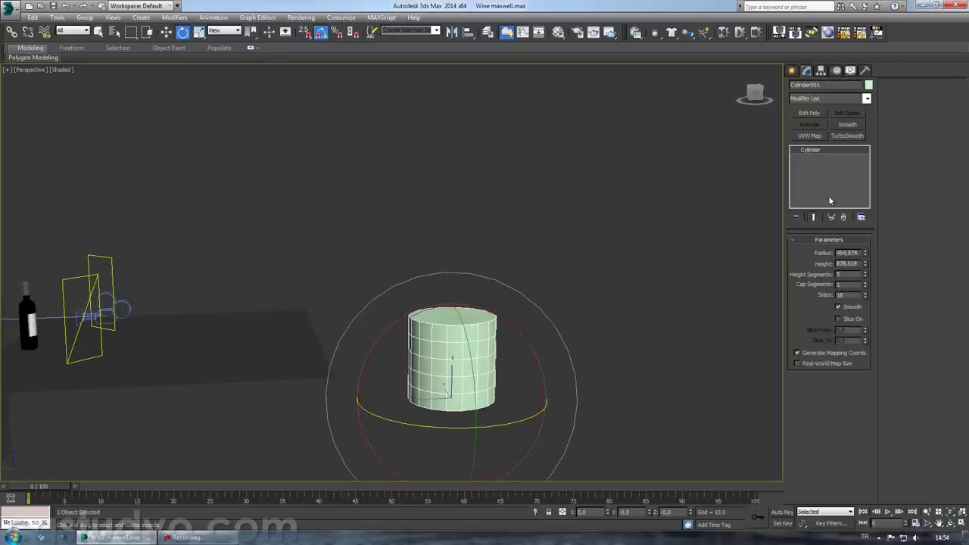
double_click(856, 252)
type("400")
key("Tab")
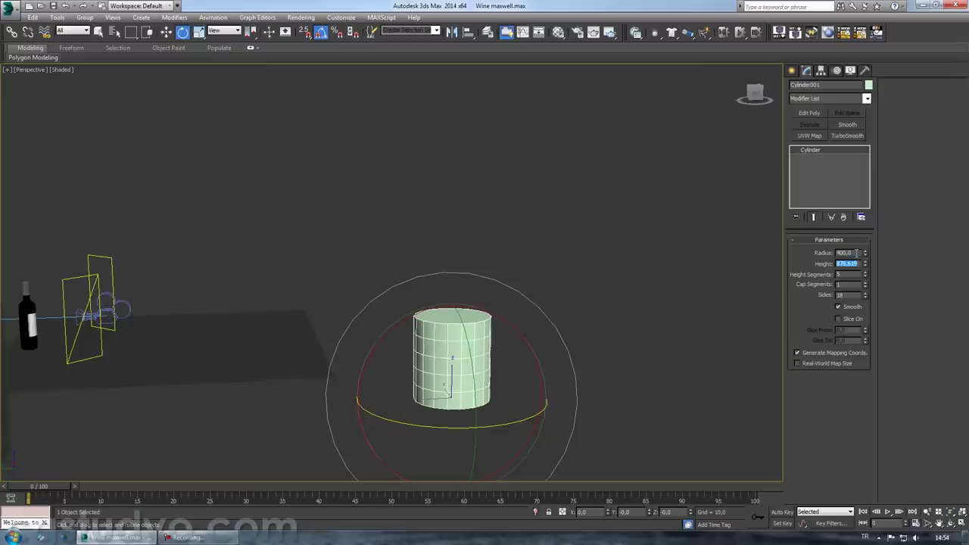
type("800")
key("Return")
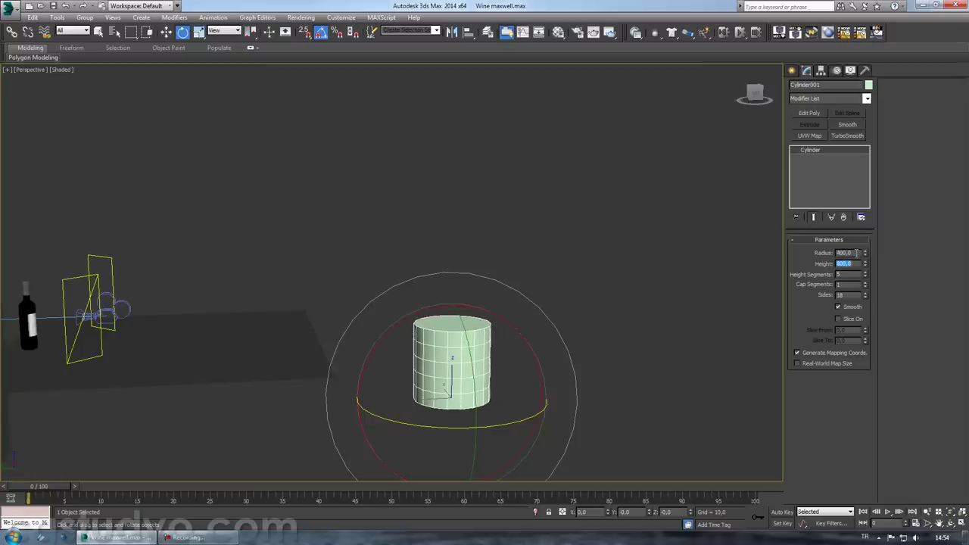
- Align the cylinder to the floor plane, tilt it -45° and slide it left
key("w")
middle_click_drag(370, 343, 425, 311)
key("alt+a")
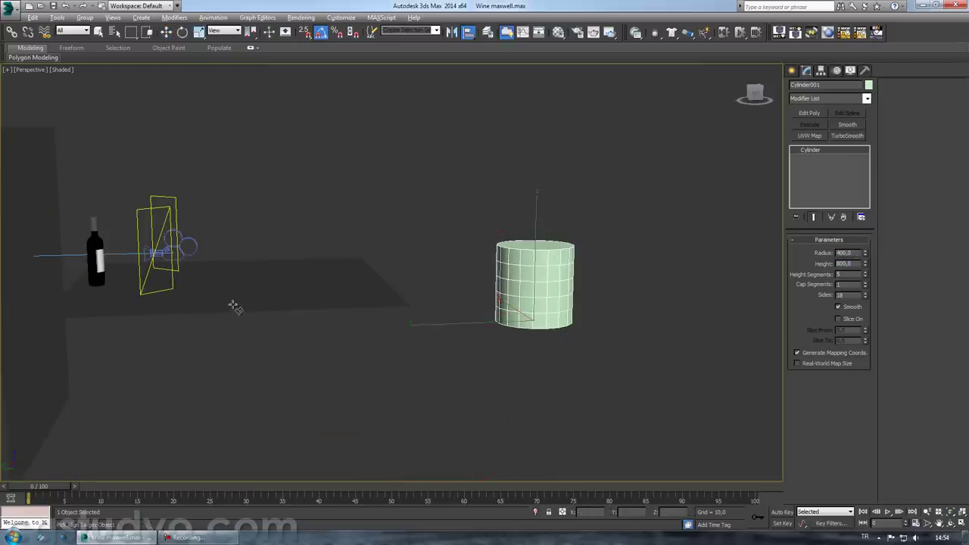
left_click(236, 304)
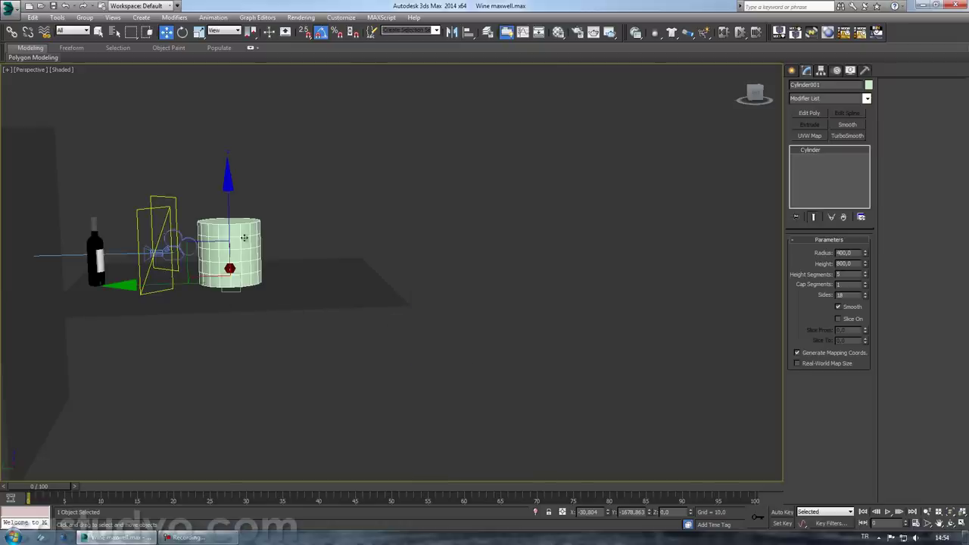
mouse_move(229, 249)
left_mouse_down()
mouse_move(228, 310)
mouse_move(225, 276)
left_mouse_up()
key("e")
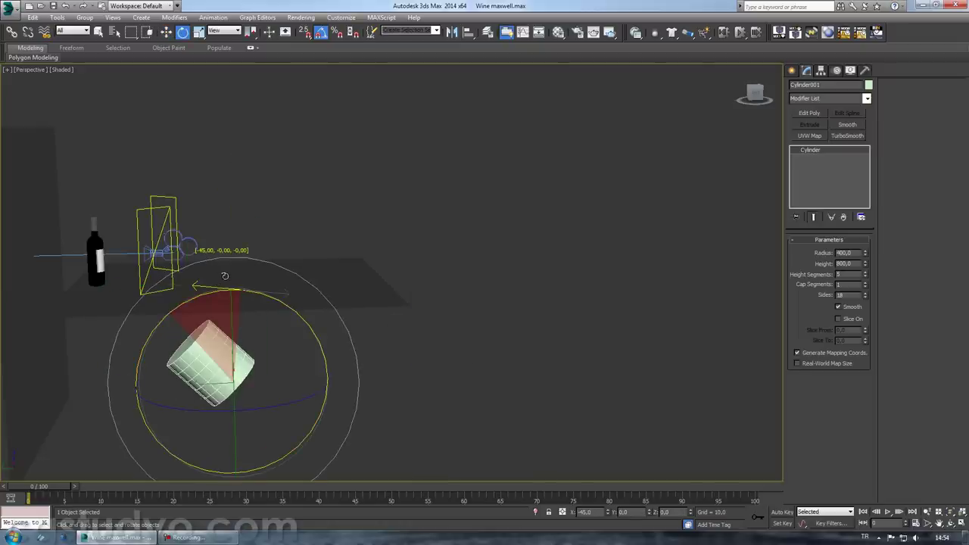
key("w")
left_click_drag(202, 348, 174, 382)
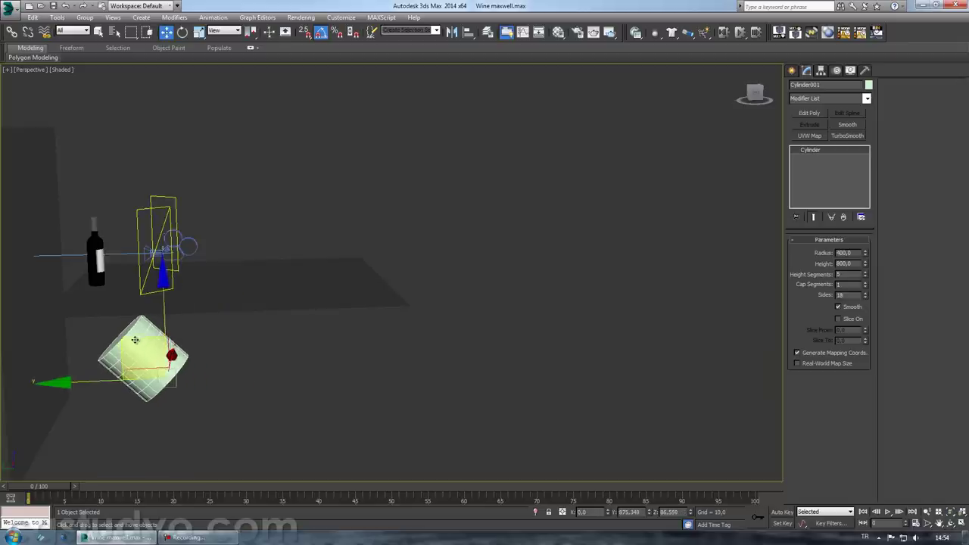
- Switch to shaded display and raise the cylinder to 64 sides
middle_click_drag(174, 382, 79, 358, "alt")
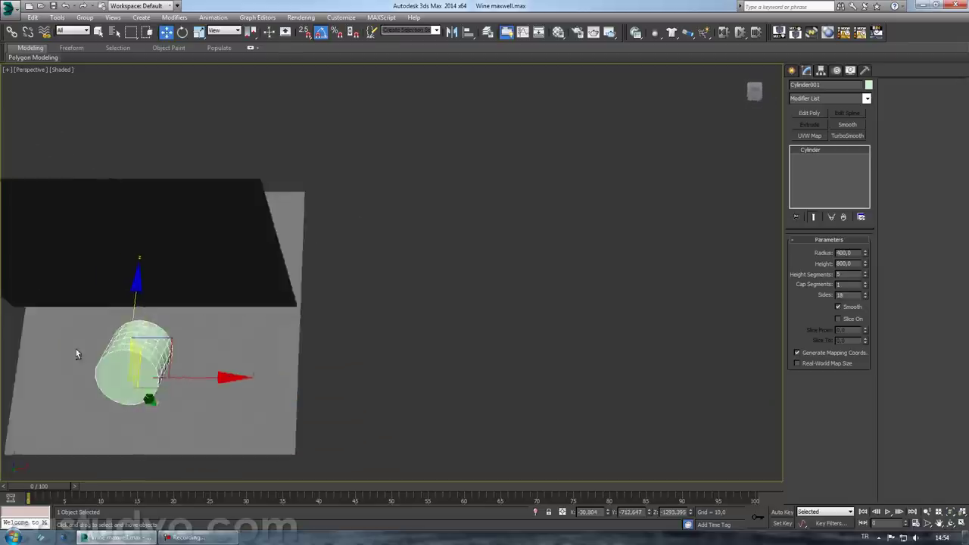
key("t")
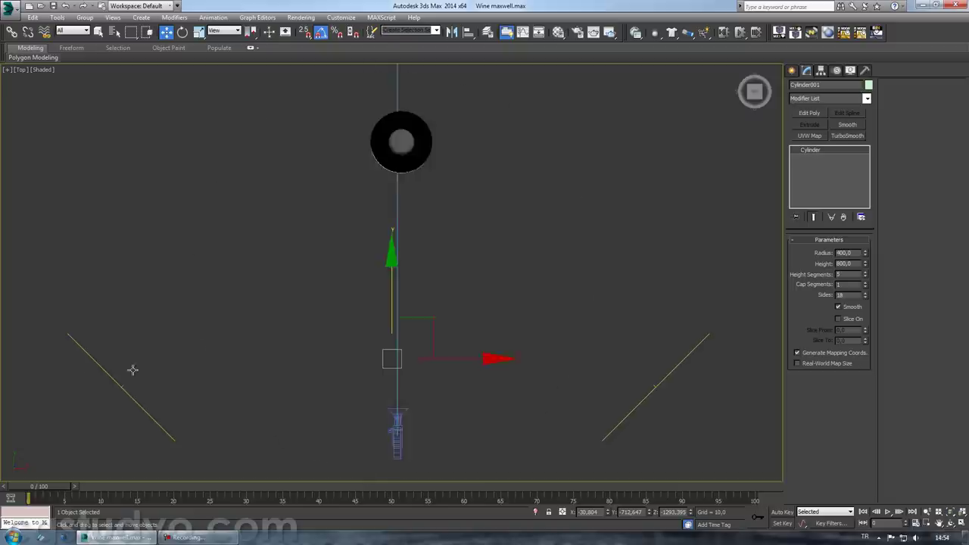
key("p")
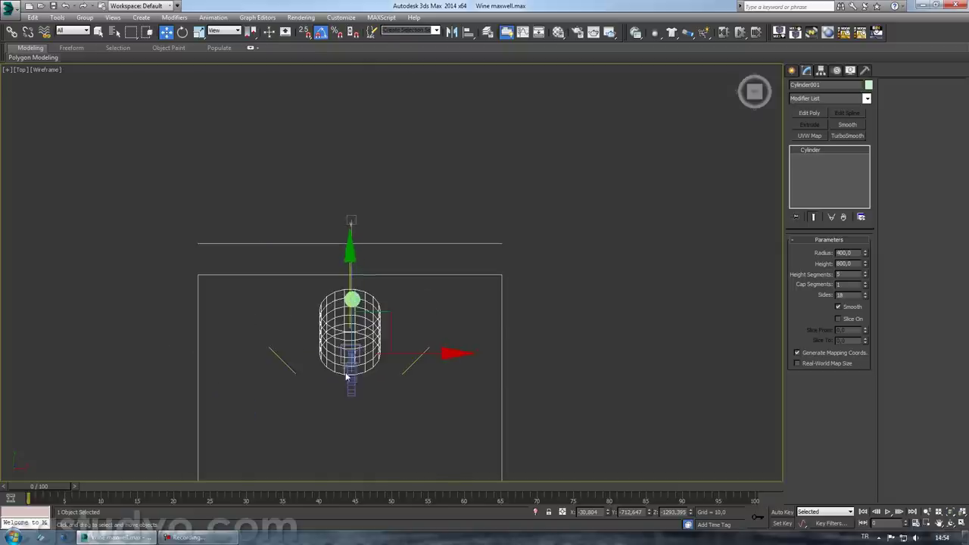
middle_click_drag(383, 368, 475, 351, "alt")
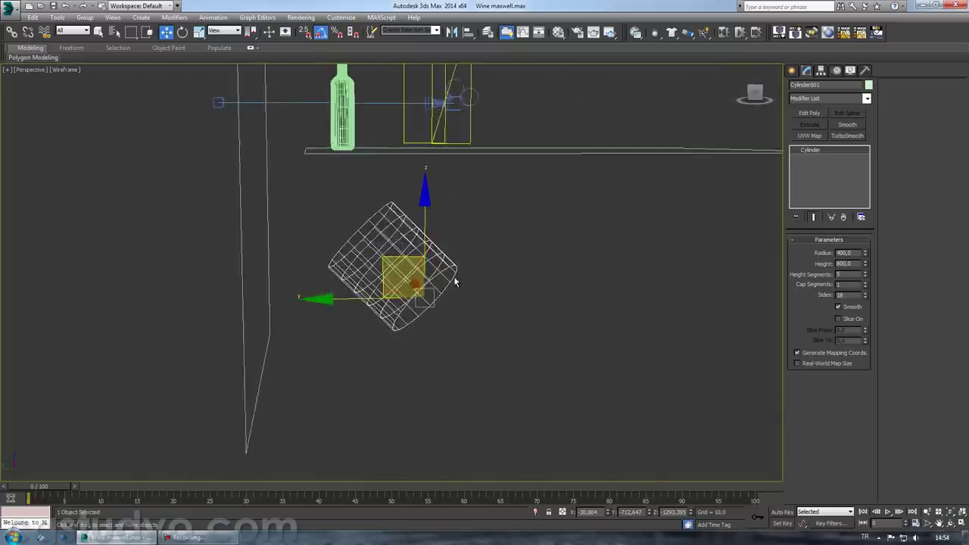
key("F3")
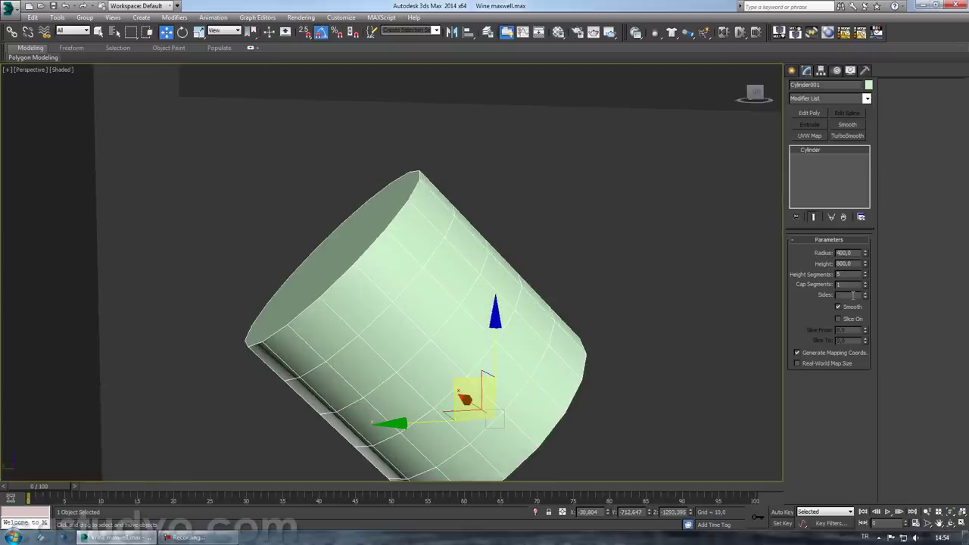
type("64")
key("Return")
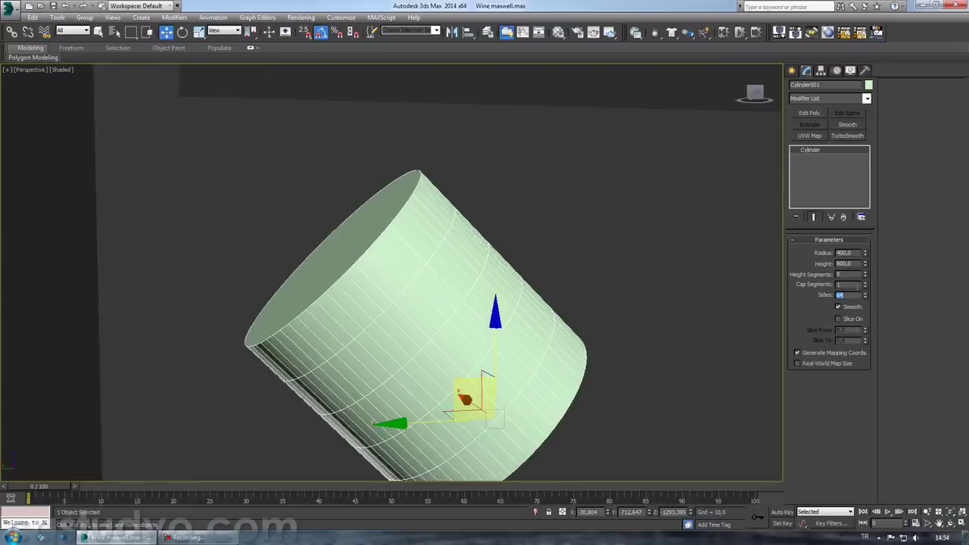
- Add Edit Poly to the cylinder and detach its top cap polygon as a new object
right_click(864, 275)
left_click(808, 113)
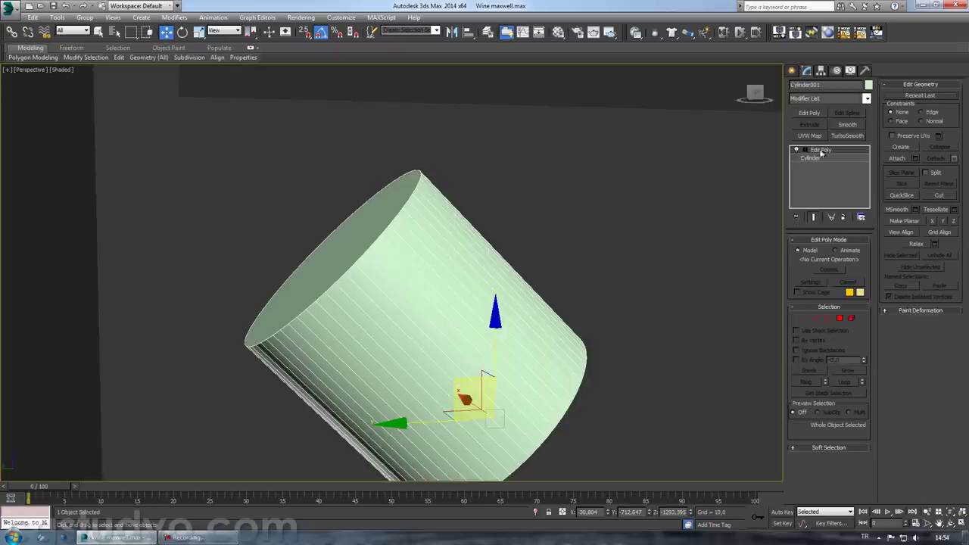
left_click(840, 318)
left_click(329, 245)
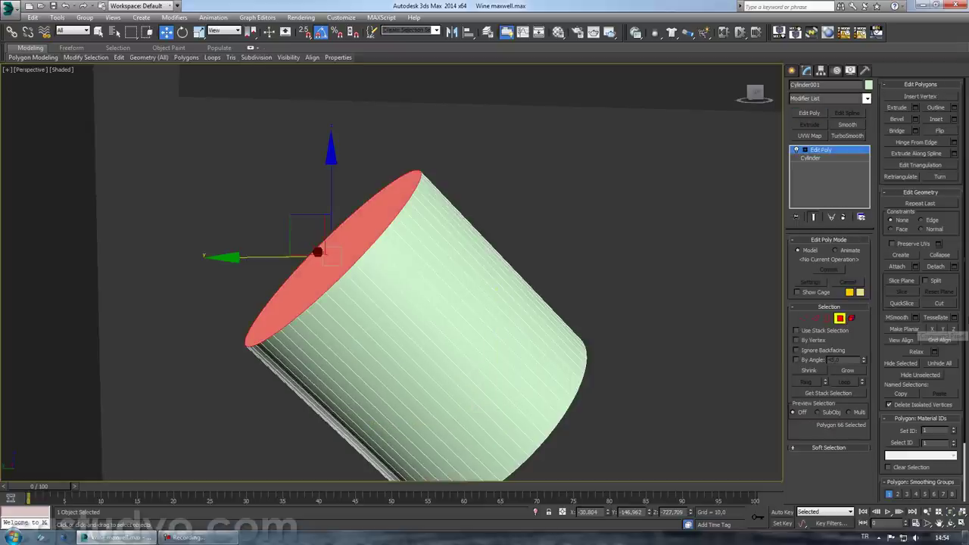
left_click(955, 268)
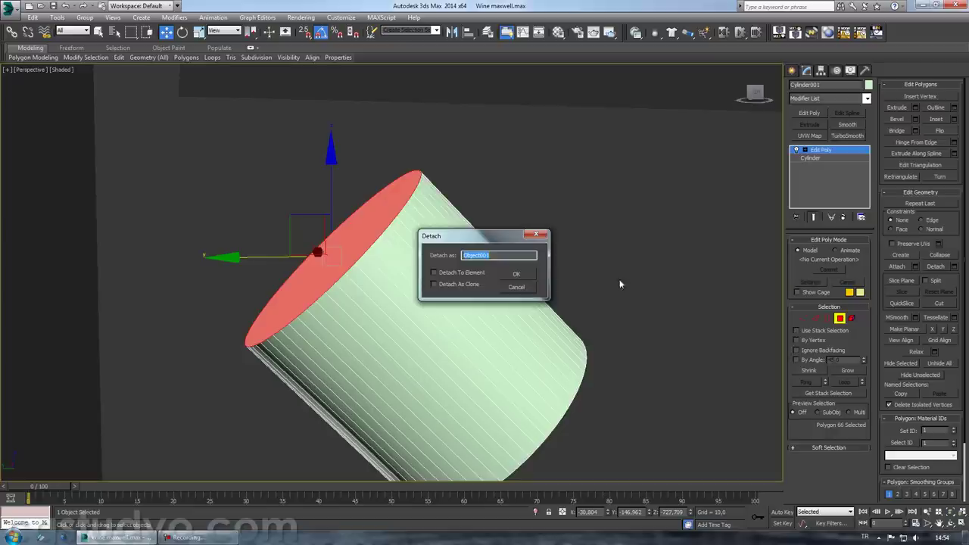
left_click(523, 273)
- Leave polygon sub-object mode and open the Material Editor
left_click(361, 255)
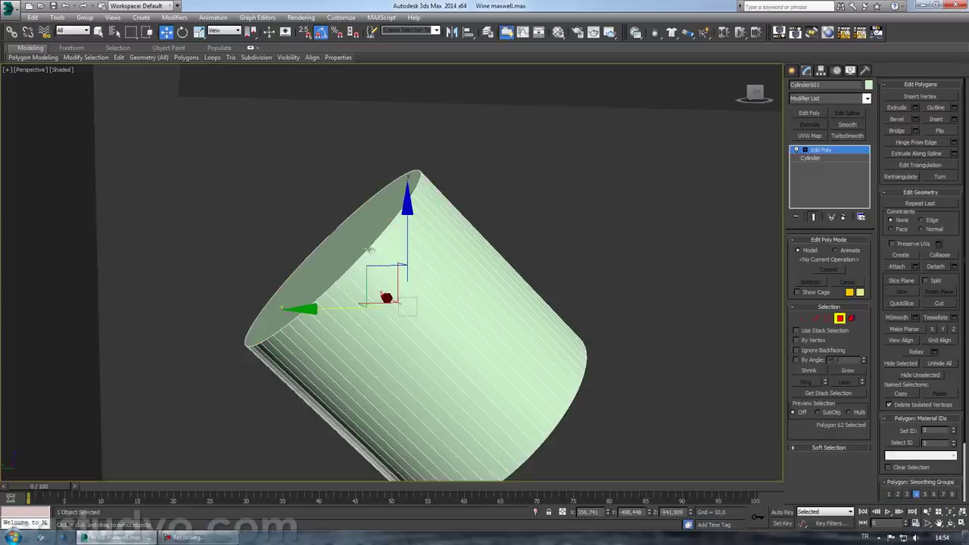
left_click(838, 151)
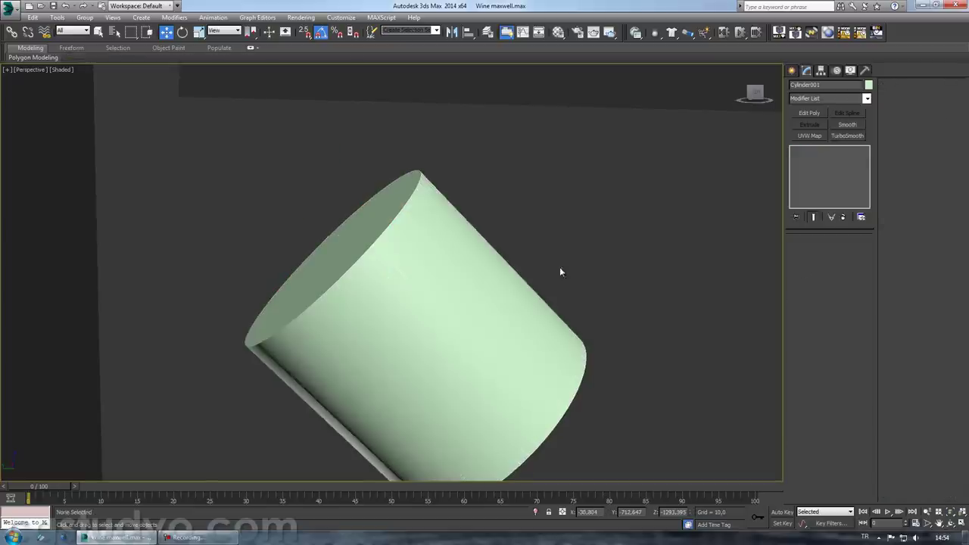
left_click(560, 32)
- Assign a Maxwell material in slot 08 to the cylinder and darken its Reflect 0° colour
left_click(99, 120)
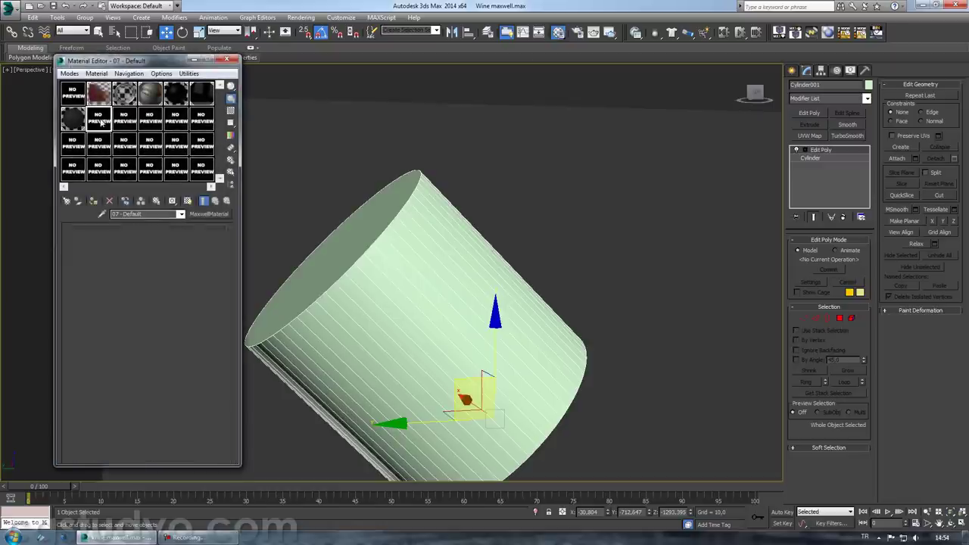
left_click(209, 213)
double_click(422, 225)
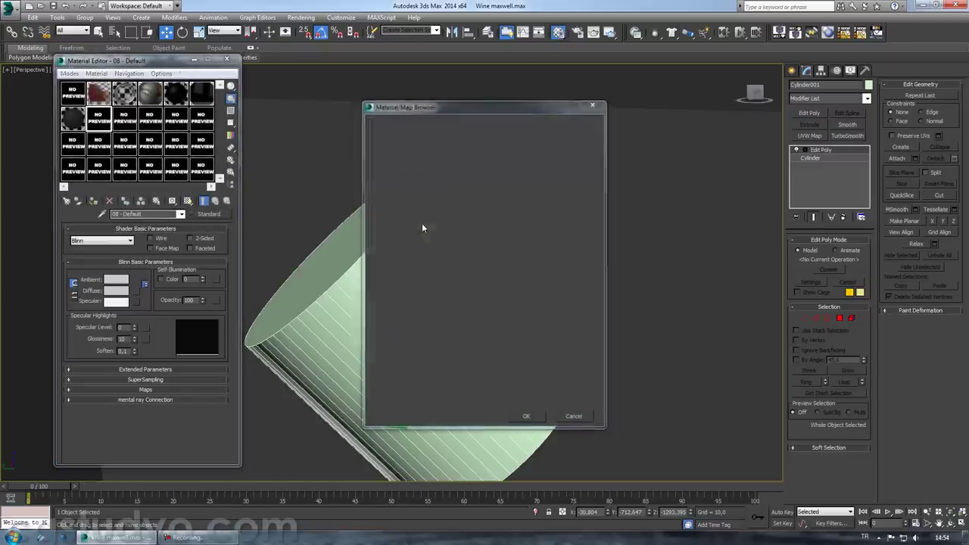
left_click(124, 285)
left_click(104, 214)
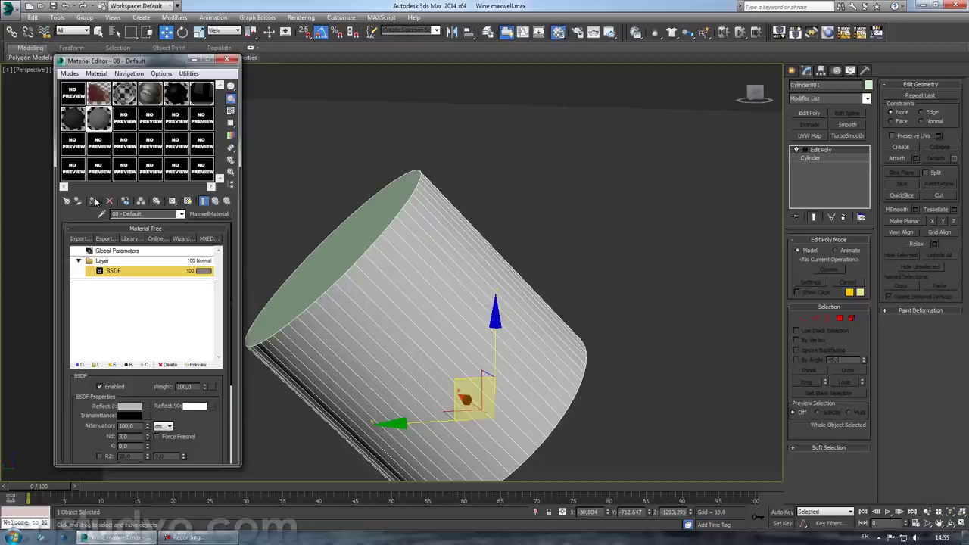
left_click(129, 405)
left_click_drag(348, 110, 327, 114)
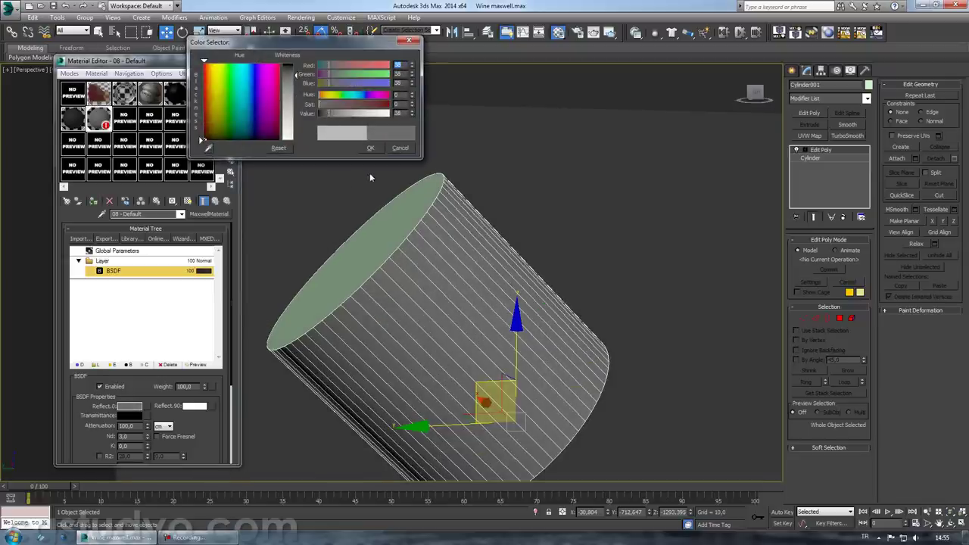
left_click(370, 148)
- Make slot 09 a Maxwell material whose single layer holds an Emitter instead of BSDF
left_click(125, 117)
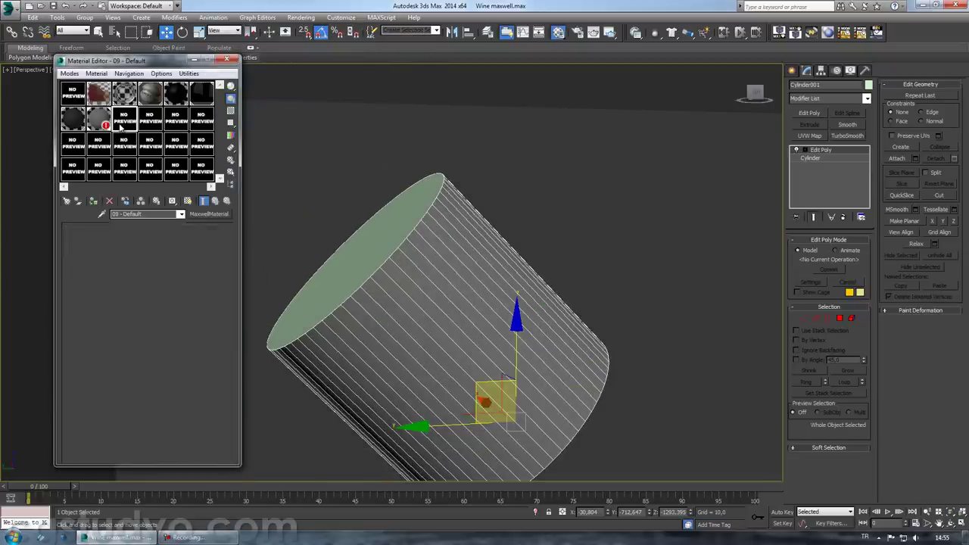
left_click(217, 214)
double_click(409, 233)
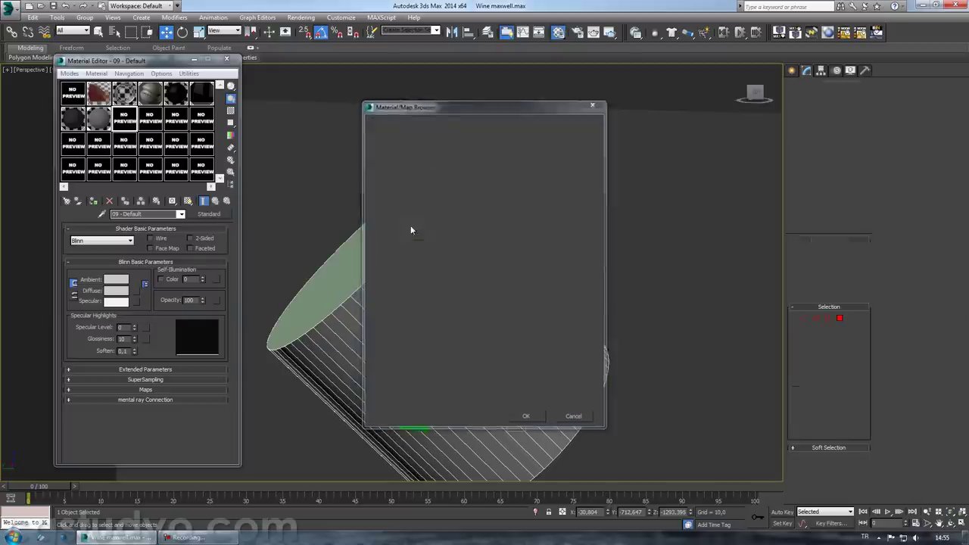
left_click(123, 287)
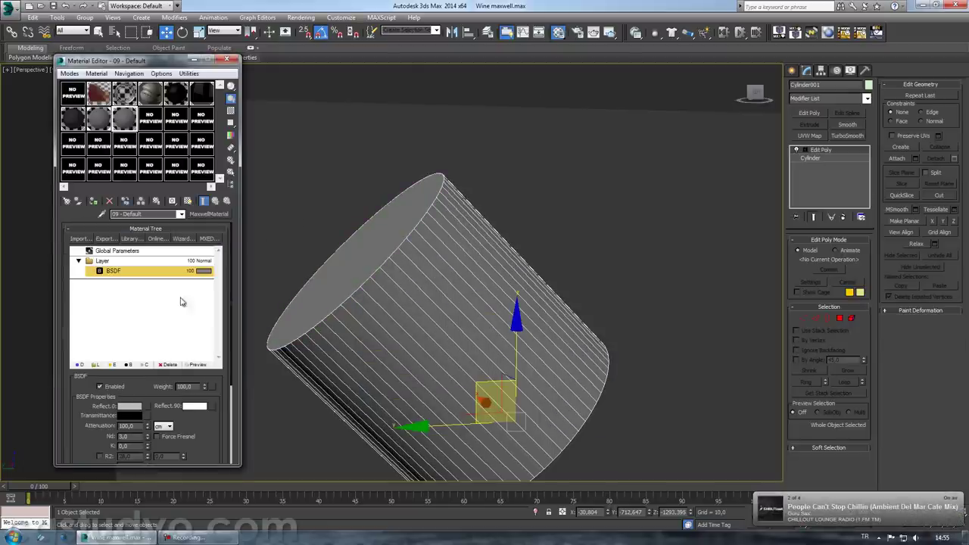
left_click(97, 365)
left_click(168, 364)
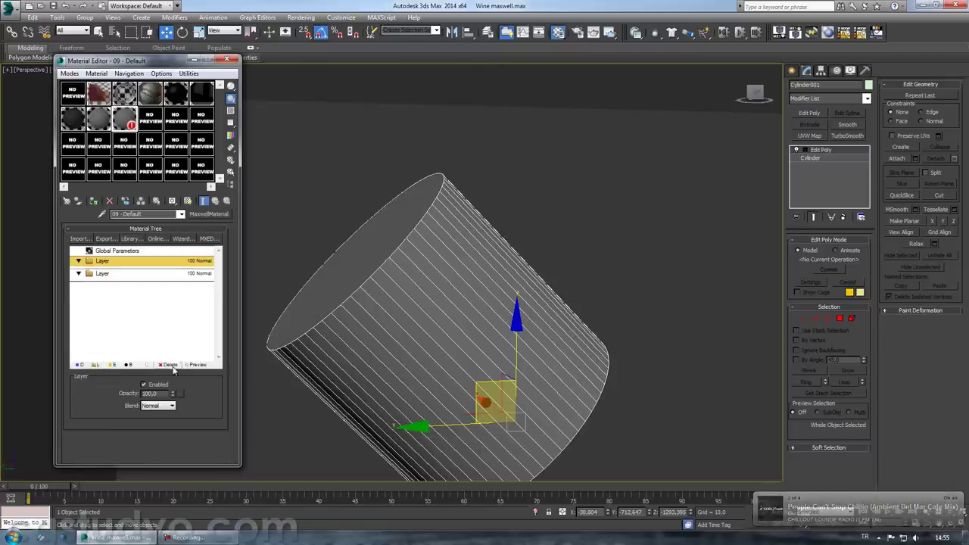
left_click(118, 273)
left_click(168, 364)
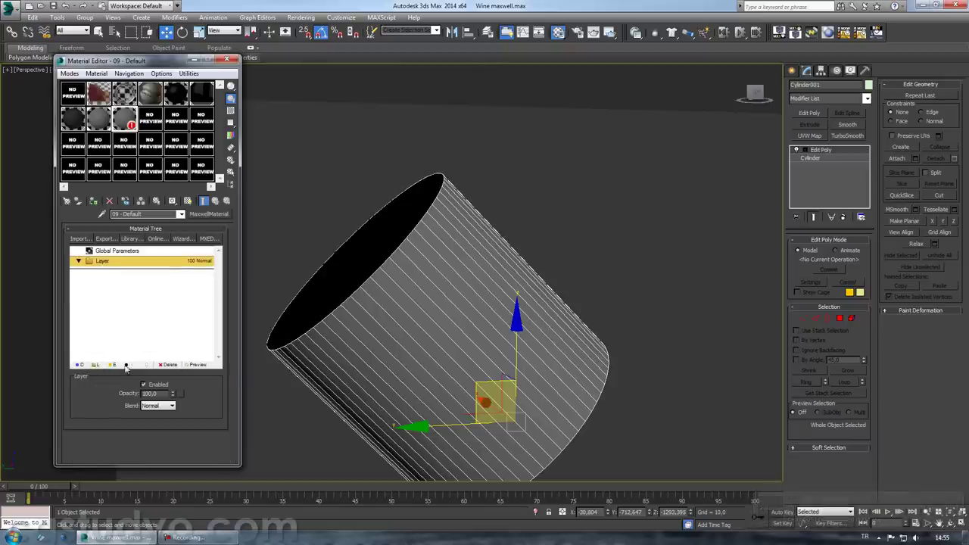
left_click(112, 364)
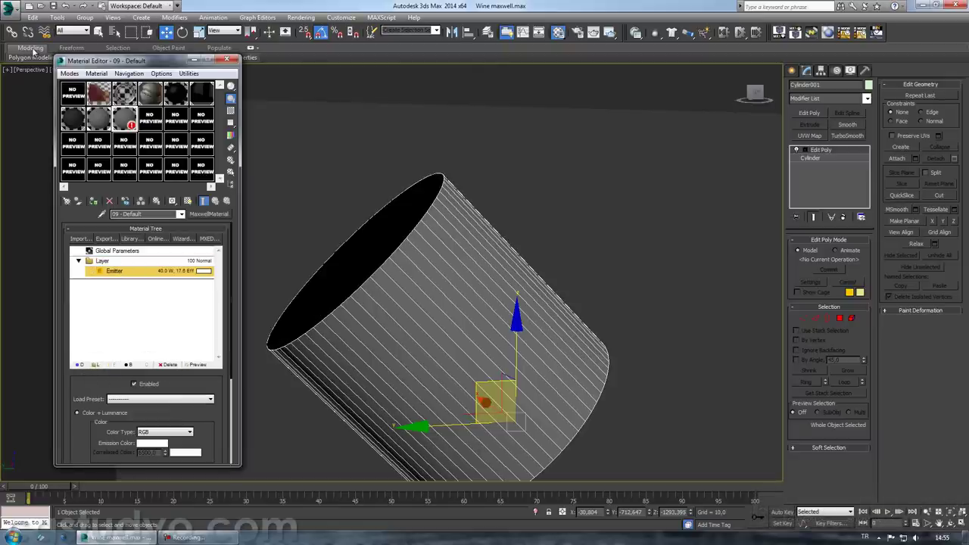
left_click(214, 239)
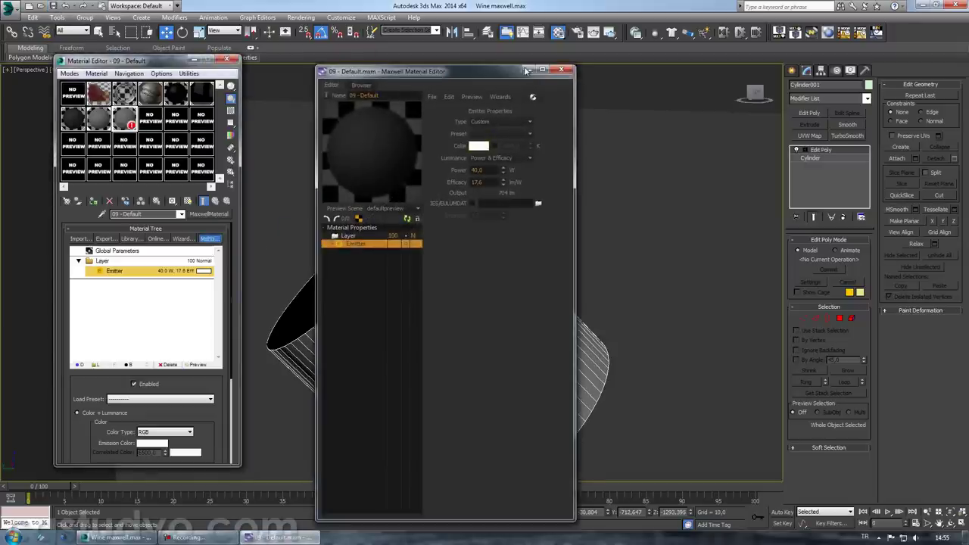
- Preview the emitter in the emitter_10m scene and try temperature emission near 3537 K
left_click_drag(467, 71, 680, 49)
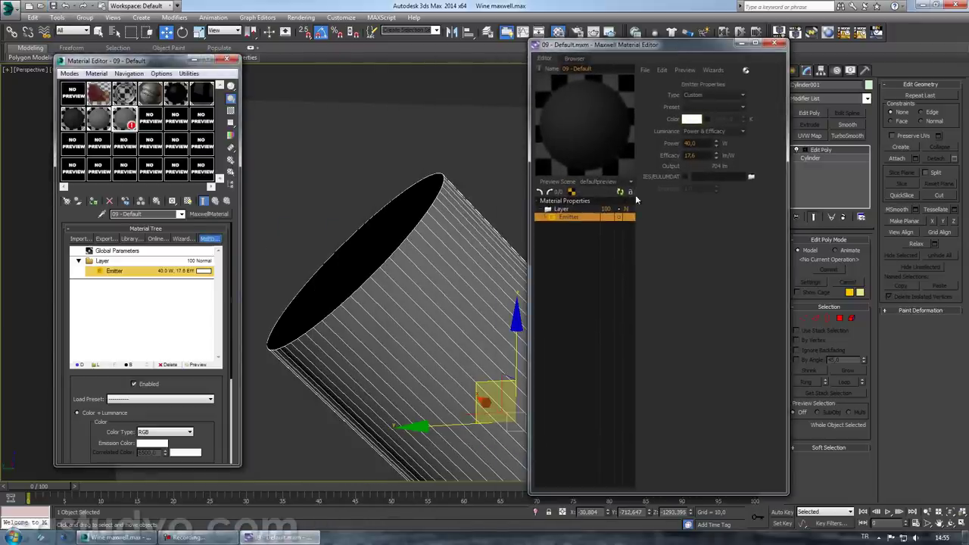
left_click(621, 195)
left_click(619, 182)
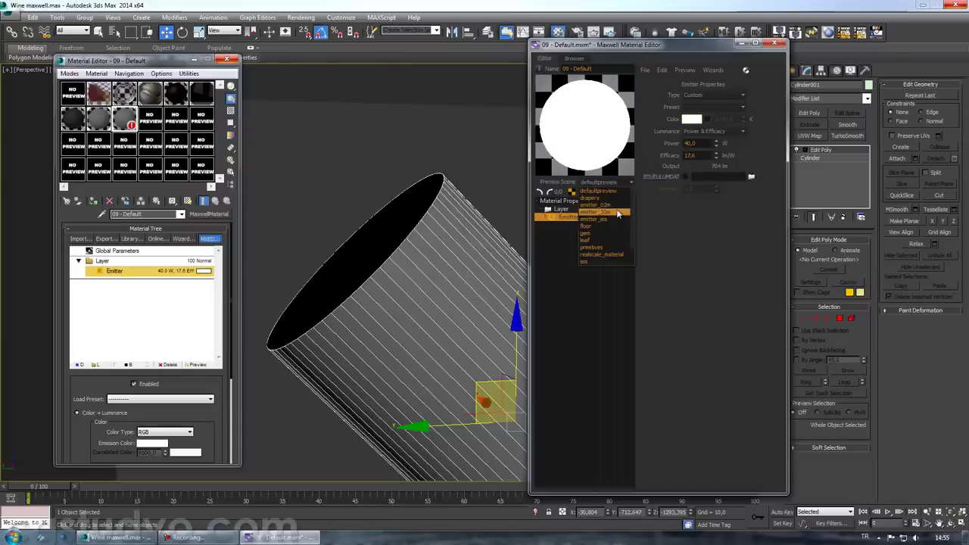
left_click(618, 213)
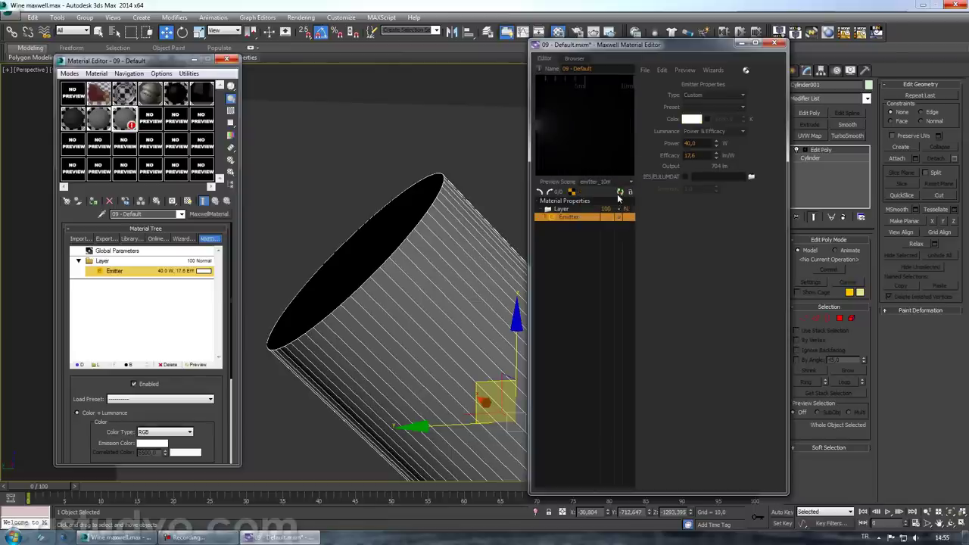
left_click(709, 96)
left_click(708, 111)
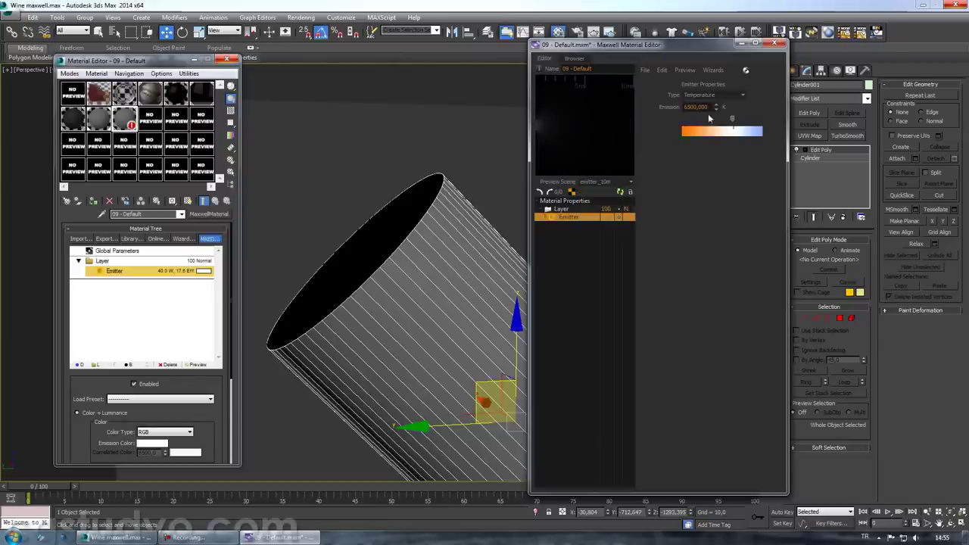
left_click_drag(727, 121, 710, 129)
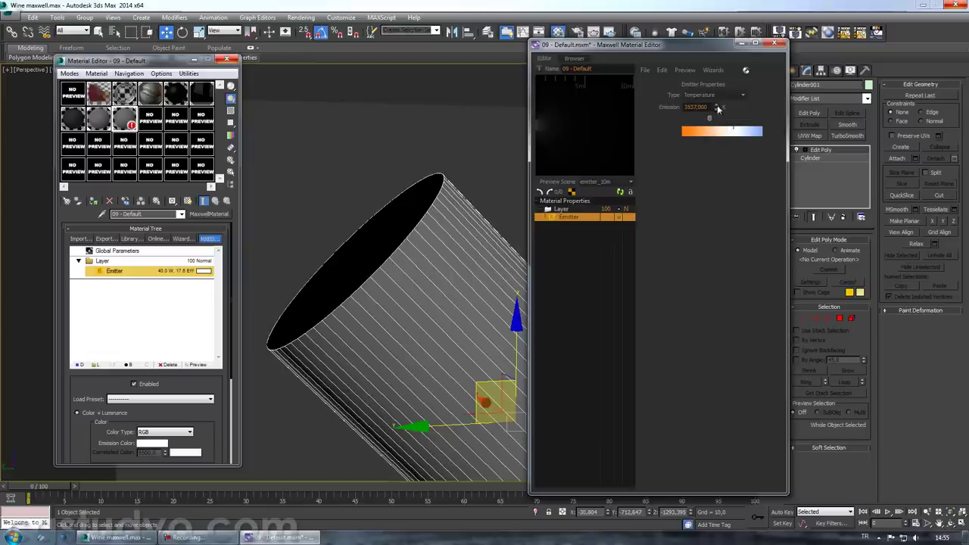
left_click(618, 193)
- Switch the emitter back to Custom type with a warm 3500 K colour
left_click(717, 97)
left_click(711, 103)
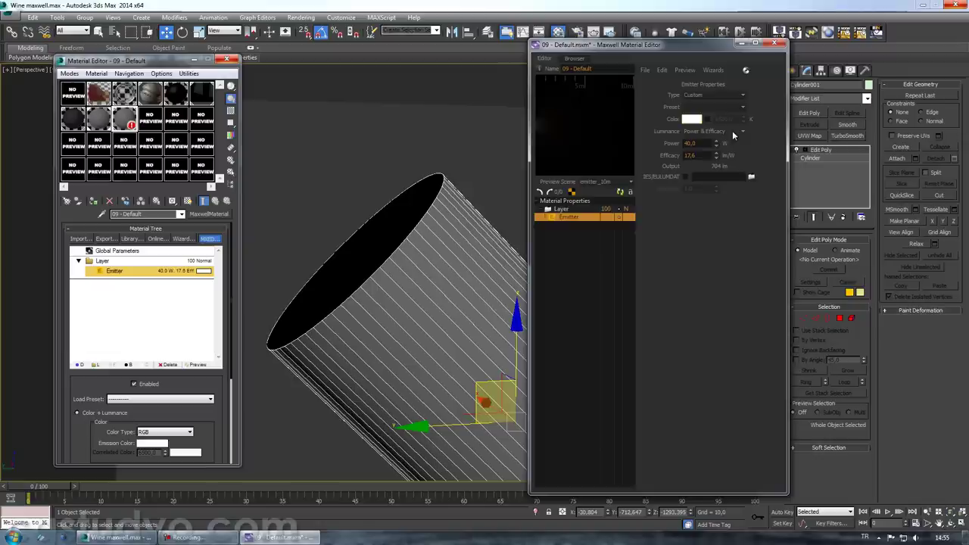
left_click(731, 129)
left_click(712, 138)
double_click(731, 119)
type("2000")
key("Return")
- Set emitter power to 500 W and efficacy to 250 lm/W, then refresh the preview
double_click(701, 143)
type("500")
key("Return")
double_click(709, 154)
type("2")
key("Return")
left_click(629, 192)
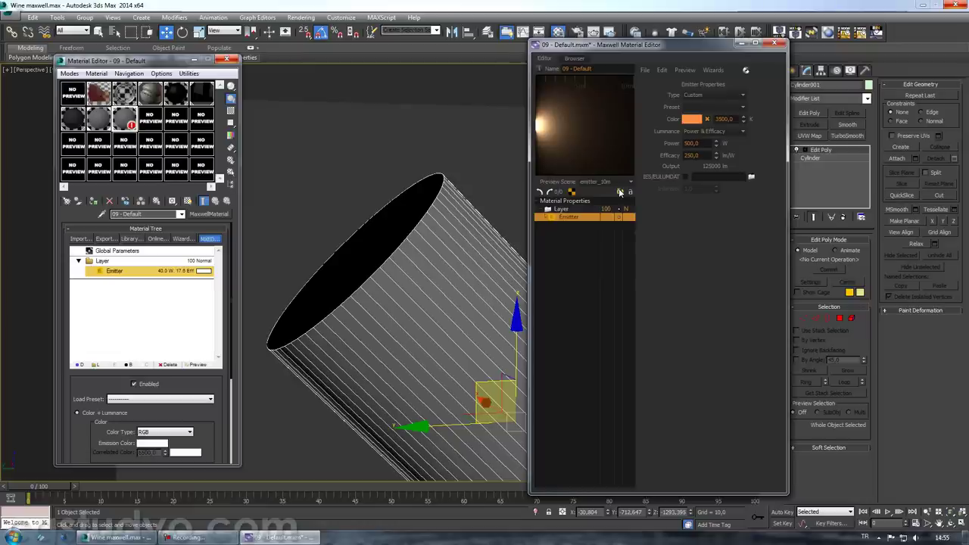
left_click(774, 43)
- Save the emitter material changes and close the Material Editor
left_click(615, 281)
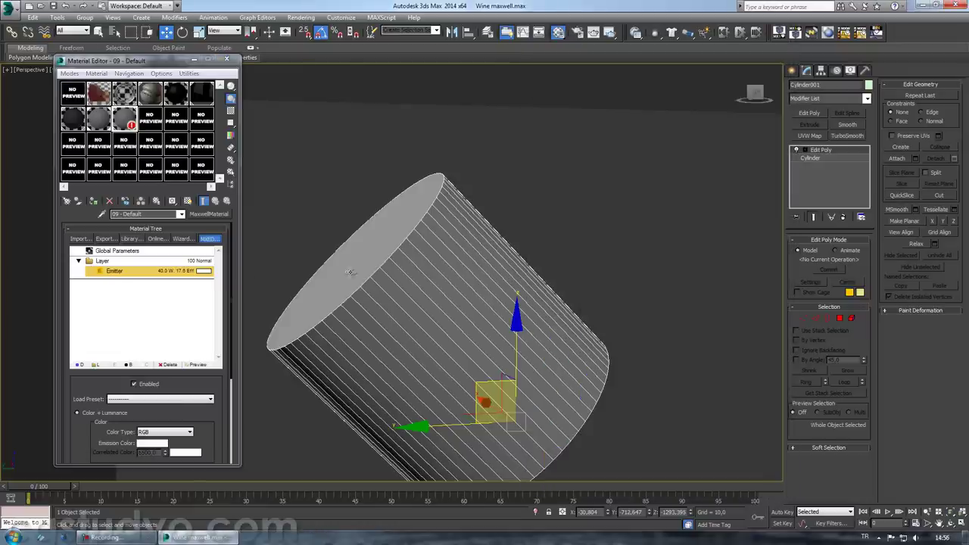
middle_click_drag(351, 272, 353, 176, "alt")
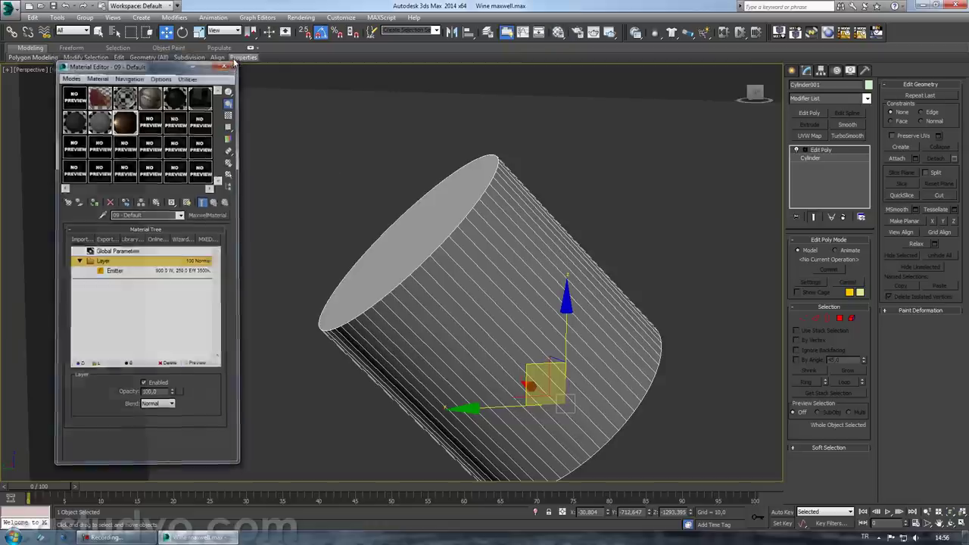
left_click(226, 58)
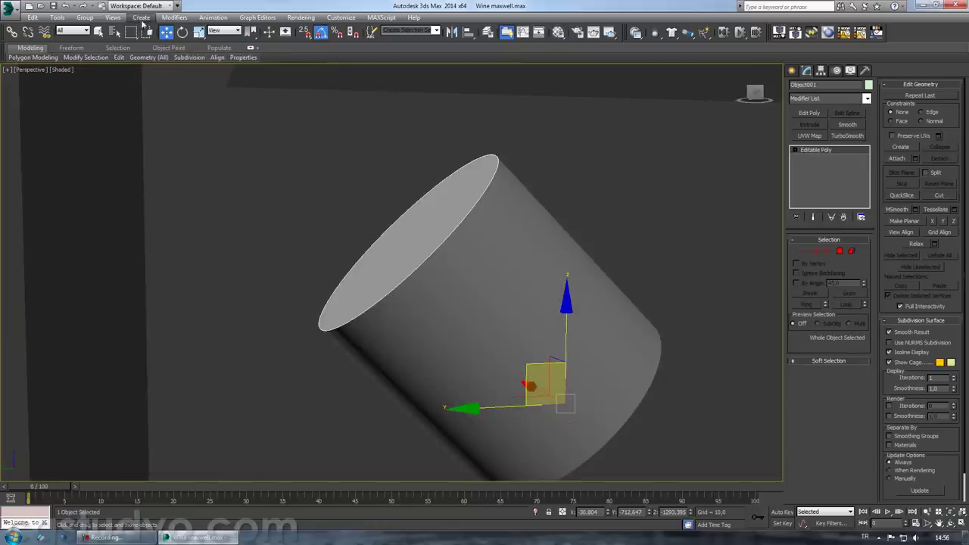
- Slide the open cylinder Object001 along its local axis
left_click(112, 16)
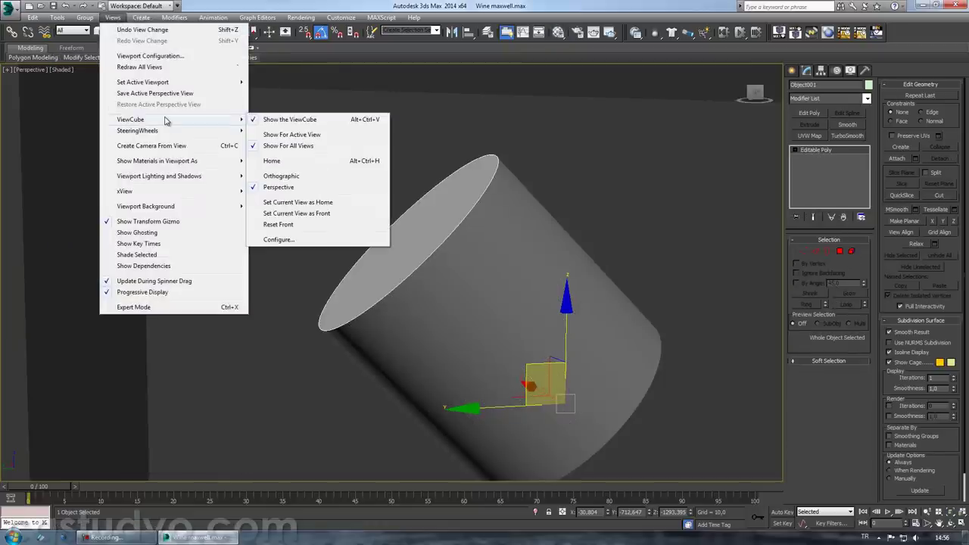
left_click(398, 83)
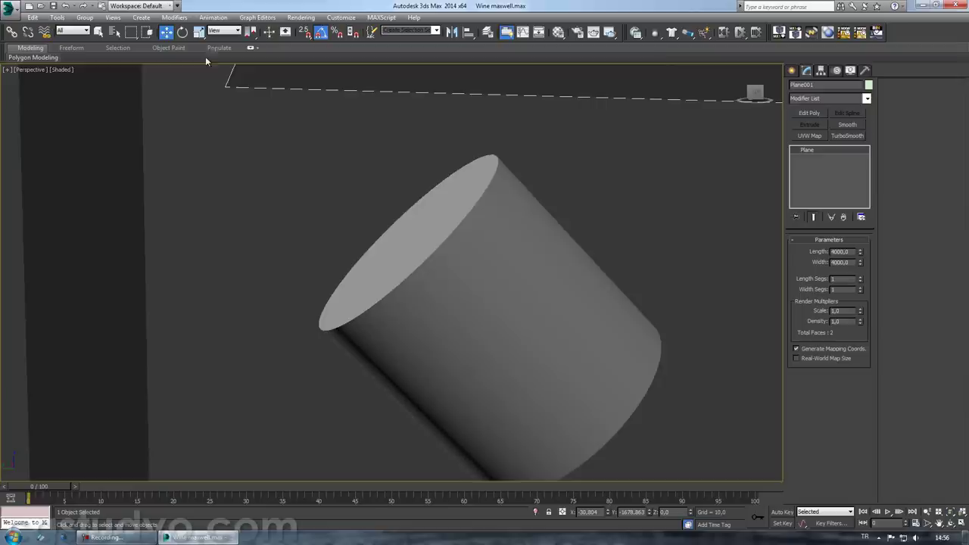
left_click(393, 229)
left_click(224, 31)
left_click(220, 68)
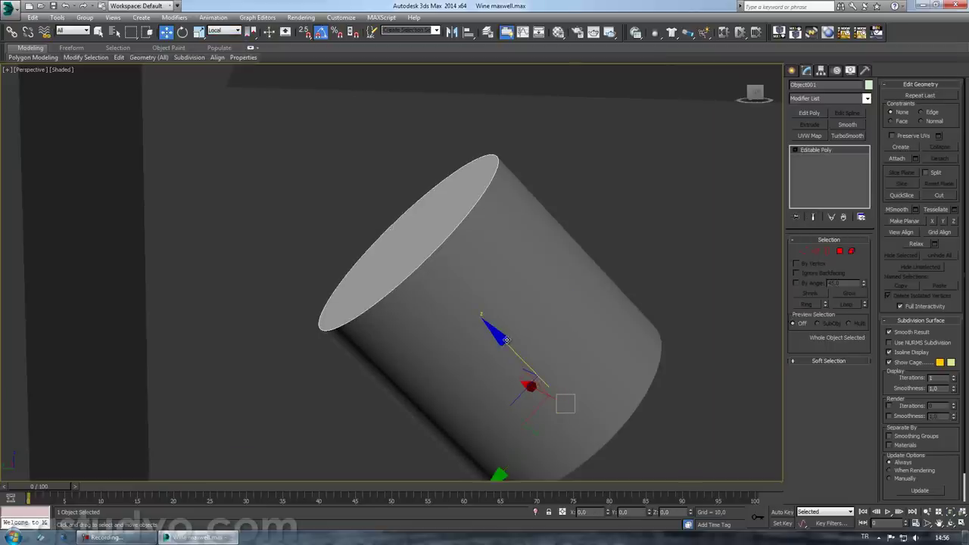
left_click_drag(506, 339, 562, 370)
mouse_move(563, 370)
middle_mouse_down("alt")
mouse_move(504, 277)
mouse_move(582, 333)
mouse_move(363, 321)
mouse_move(413, 303)
middle_mouse_up("alt")
- Add a Shell modifier (outer 0.6, inner 0) to Cylinder001 and view through Camera001 with safe frame
left_click(409, 299)
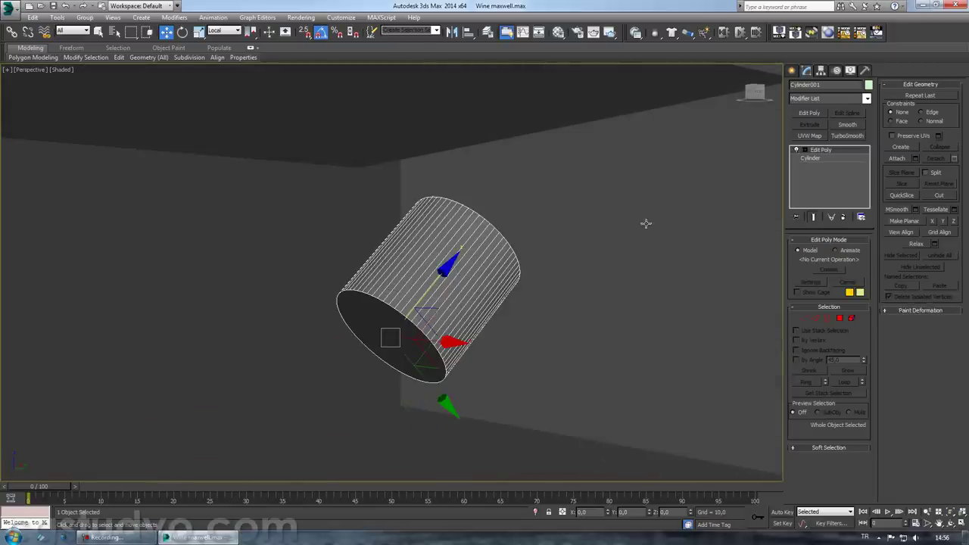
left_click(834, 102)
scroll(825, 174, "down", 3)
left_click(812, 219)
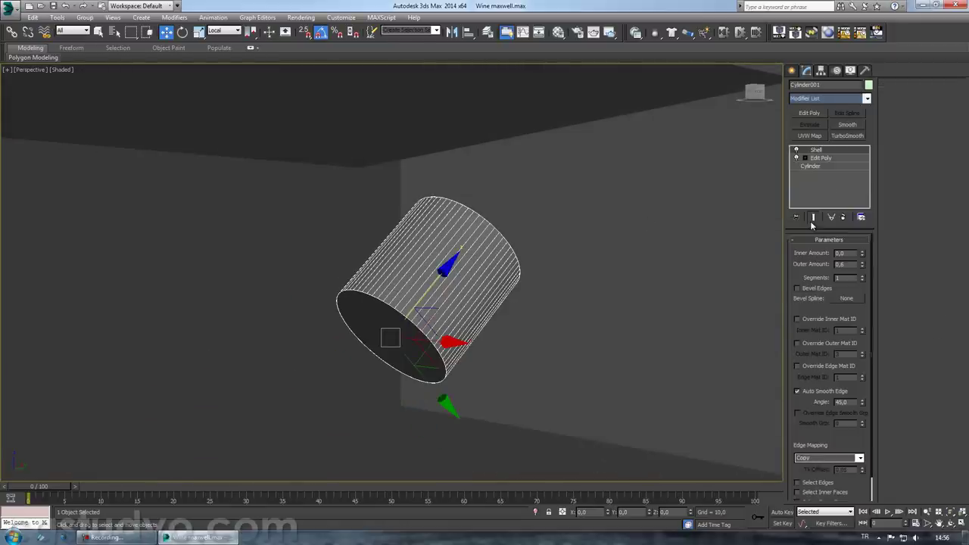
mouse_move(735, 288)
middle_mouse_down("alt")
mouse_move(651, 328)
mouse_move(524, 292)
middle_mouse_up("alt")
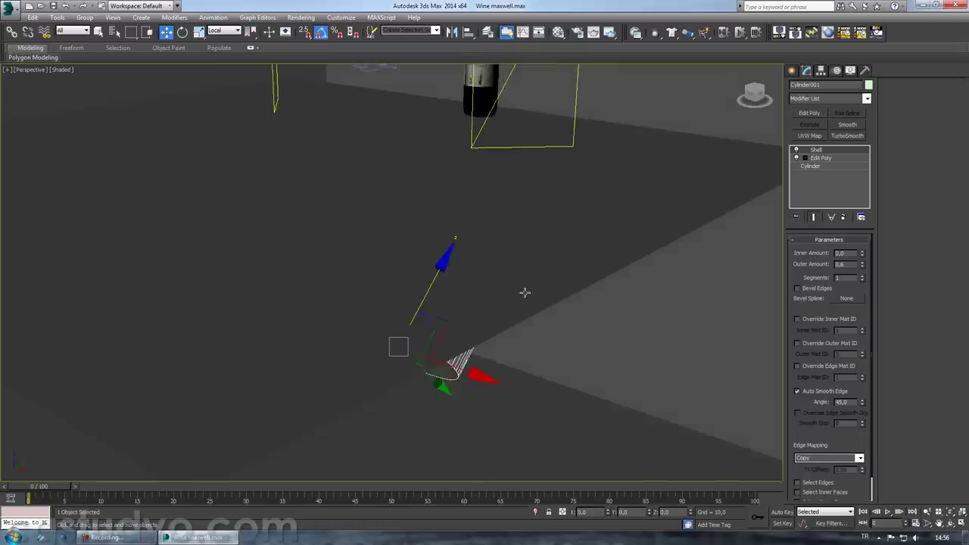
key("c")
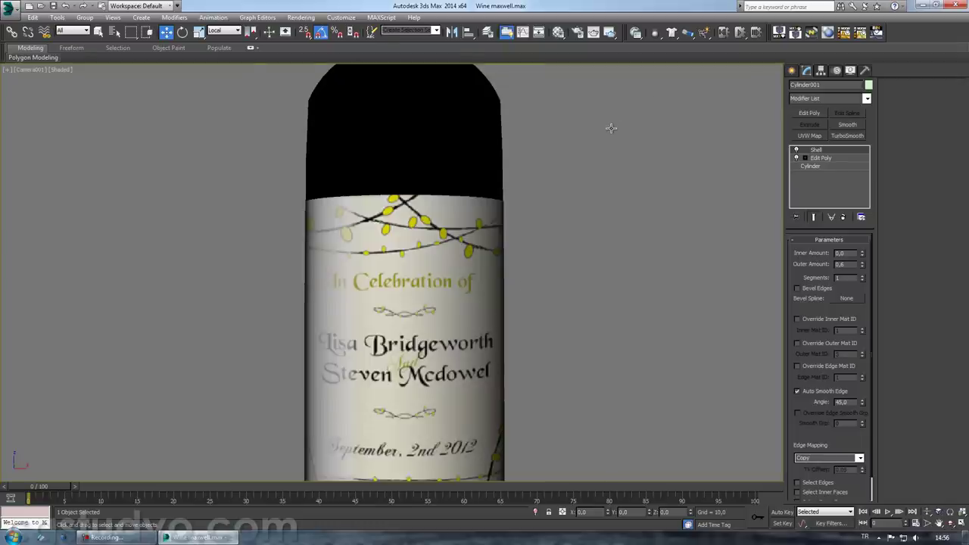
key("shift+f")
- Set Render Setup to Production mode and review the Maxwell Renderer General settings
left_click(577, 32)
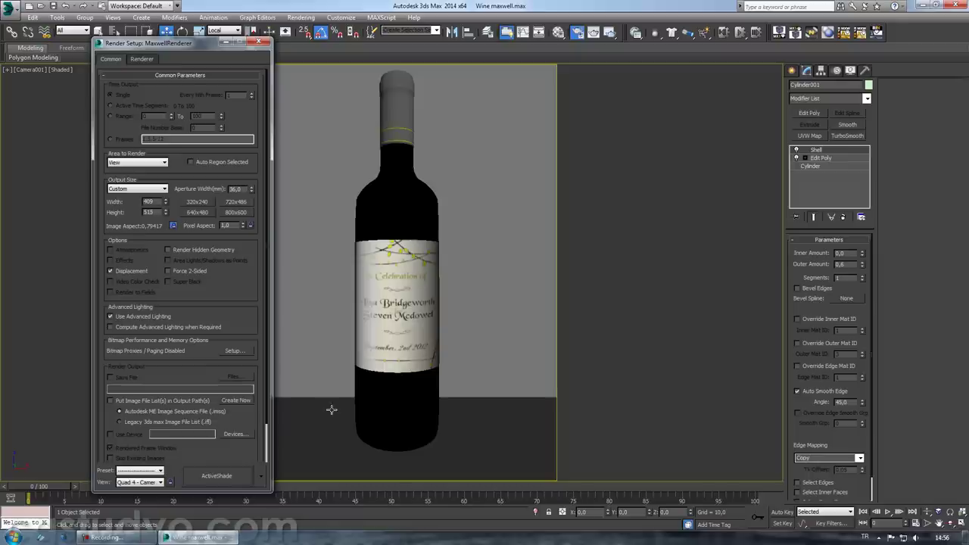
left_click(261, 477)
left_click(295, 444)
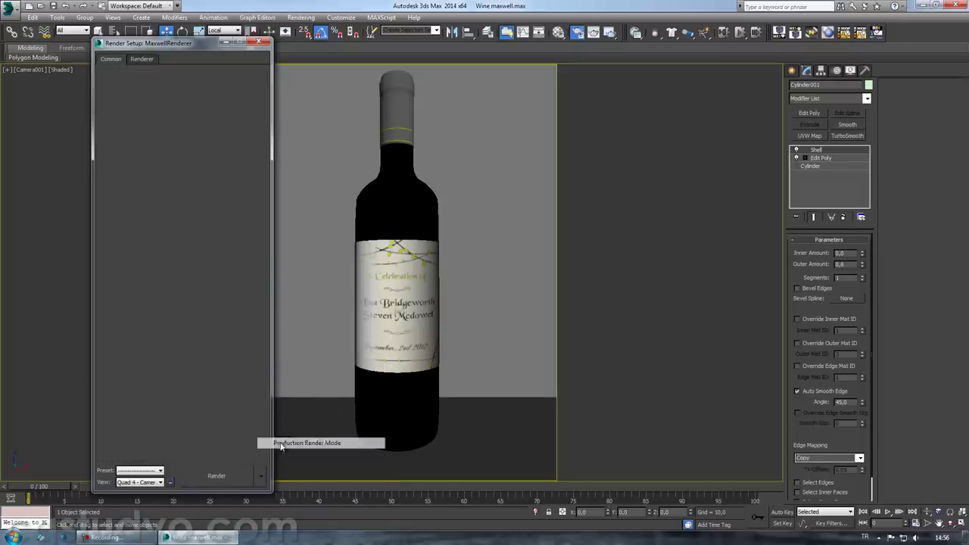
left_click(141, 59)
left_click(155, 76)
left_click_drag(236, 303, 233, 69)
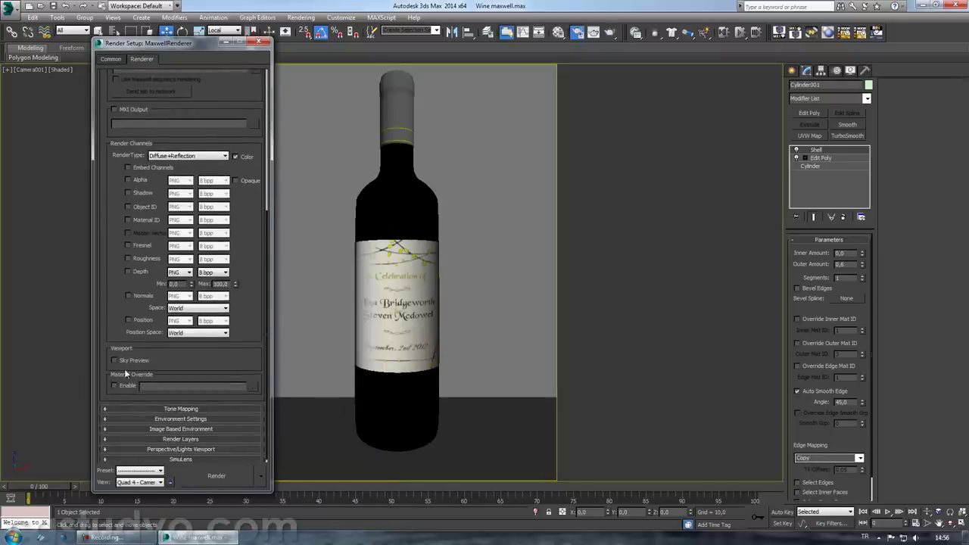
scroll(114, 386, "up", 5)
left_click(166, 74)
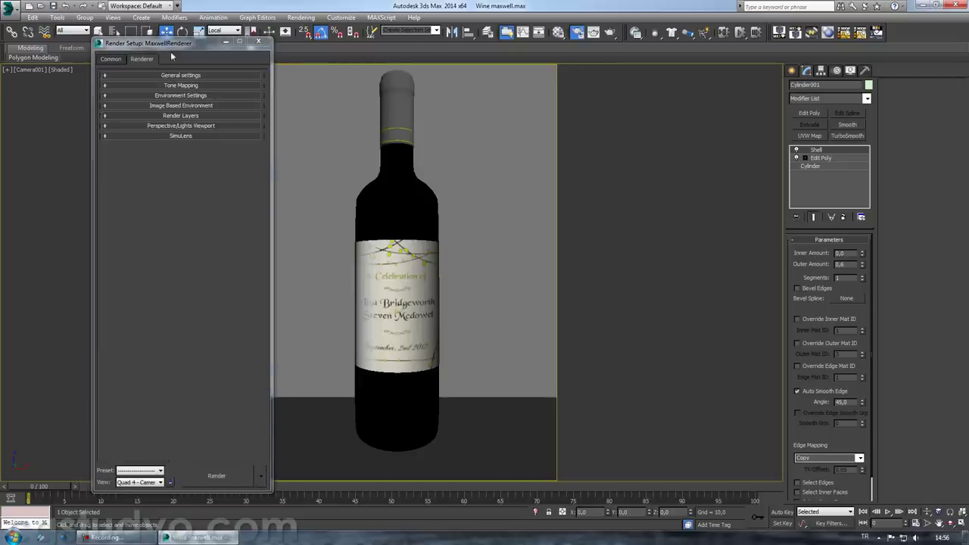
left_click(109, 59)
- Render the bottle scene with Maxwell, then stop it and close the rendered frame
left_click(593, 32)
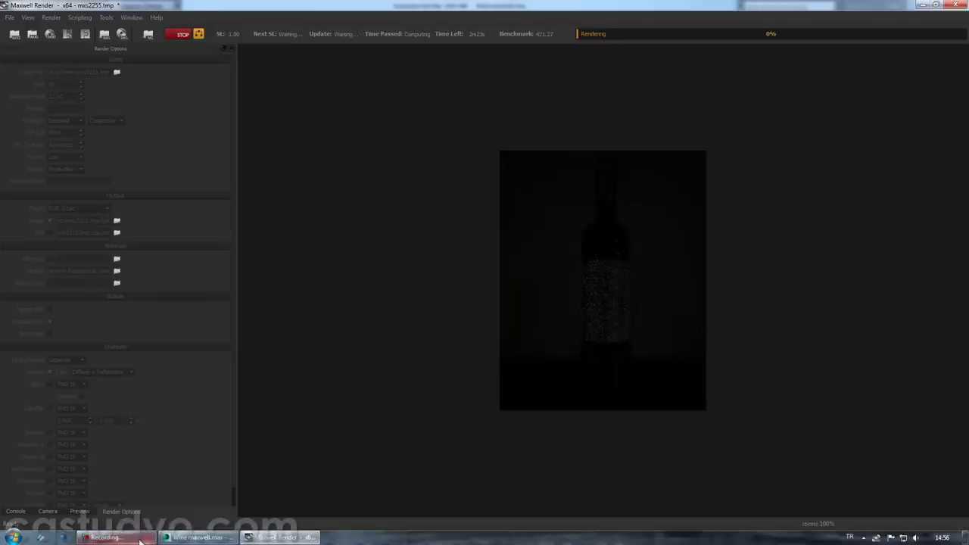
left_click(106, 537)
left_click(924, 493)
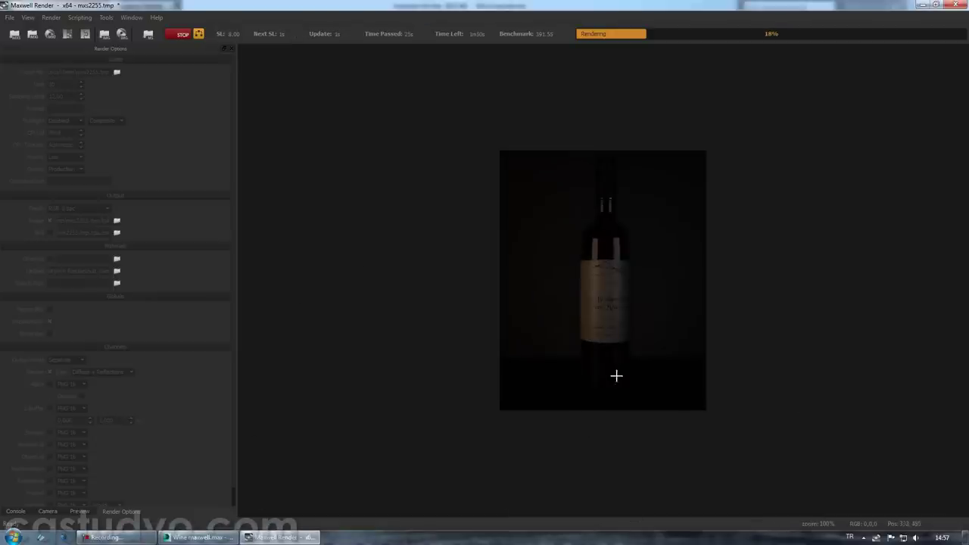
left_click(181, 36)
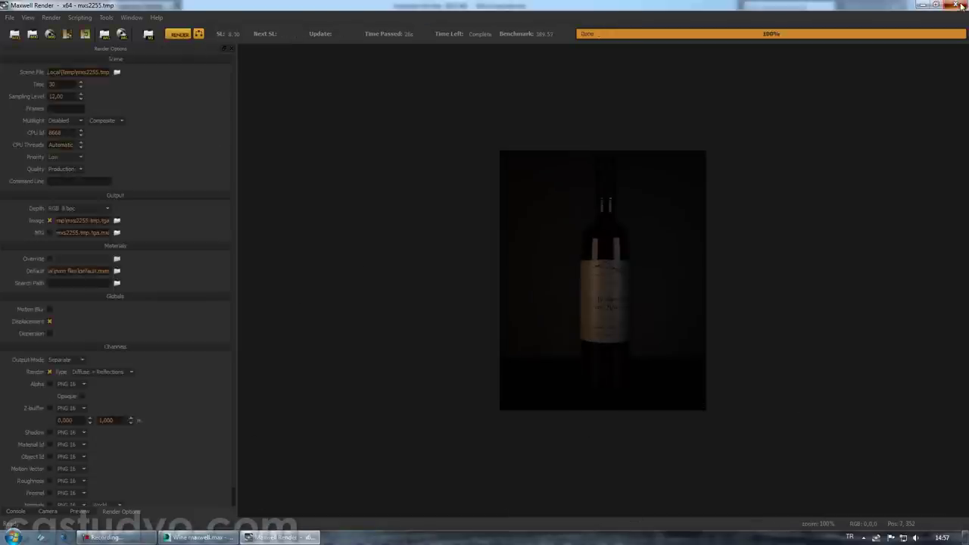
left_click(499, 96)
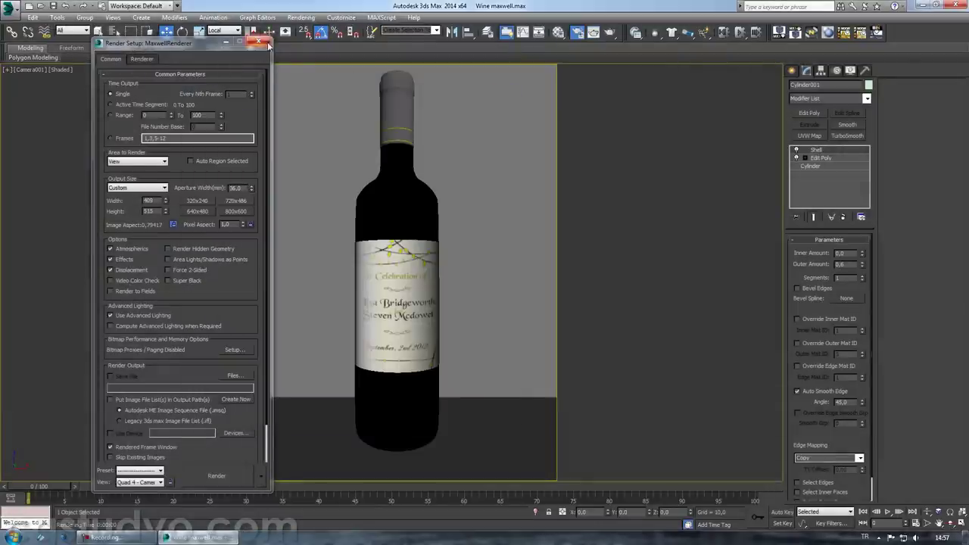
- Close the render settings and nudge the open cylinder Object001 slightly up and left
left_click(258, 42)
left_click(406, 285)
key("p")
mouse_move(406, 285)
middle_mouse_down("alt")
mouse_move(472, 347)
mouse_move(326, 311)
mouse_move(496, 390)
mouse_move(330, 301)
mouse_move(489, 383)
mouse_move(496, 401)
middle_mouse_up("alt")
key("shift+f")
middle_click_drag(496, 327, 422, 281, "alt")
left_click(418, 281)
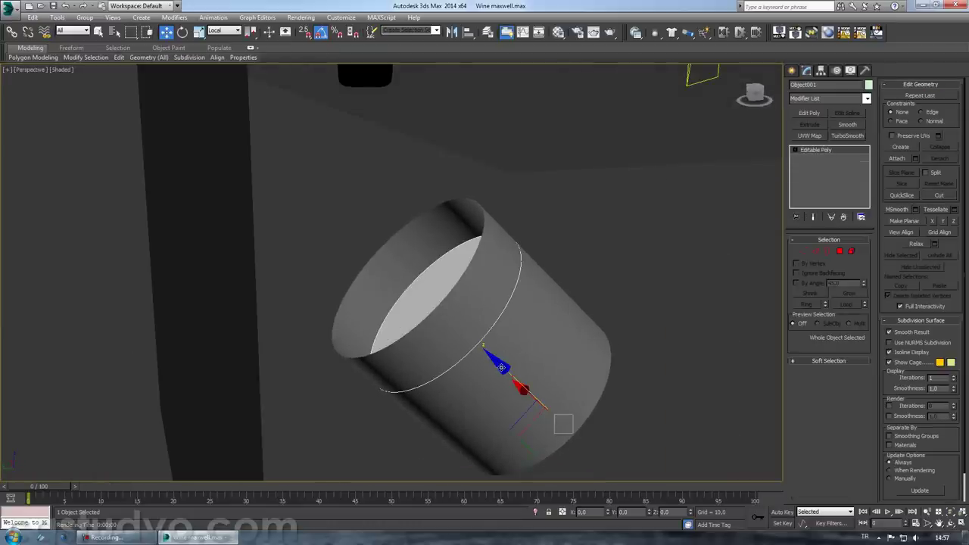
left_click_drag(501, 367, 491, 356)
scroll(672, 324, "down", 5)
- Select Camera001 and set its target distance, settling on 1400 after trying 200, 2000, 1800
left_click(453, 237)
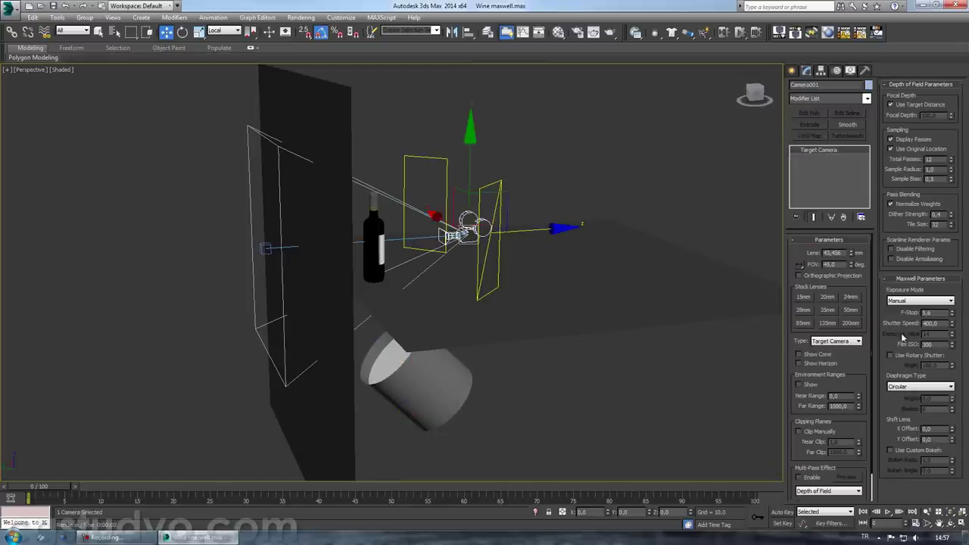
scroll(833, 433, "down", 2)
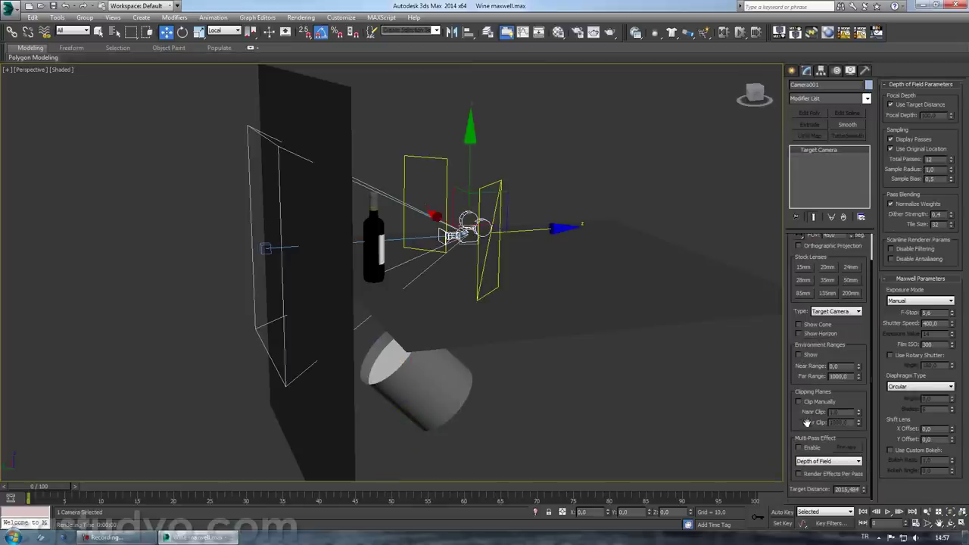
double_click(848, 489)
type("200")
key("Return")
type("2000")
key("Return")
type("1800")
key("Return")
type("1400")
key("Return")
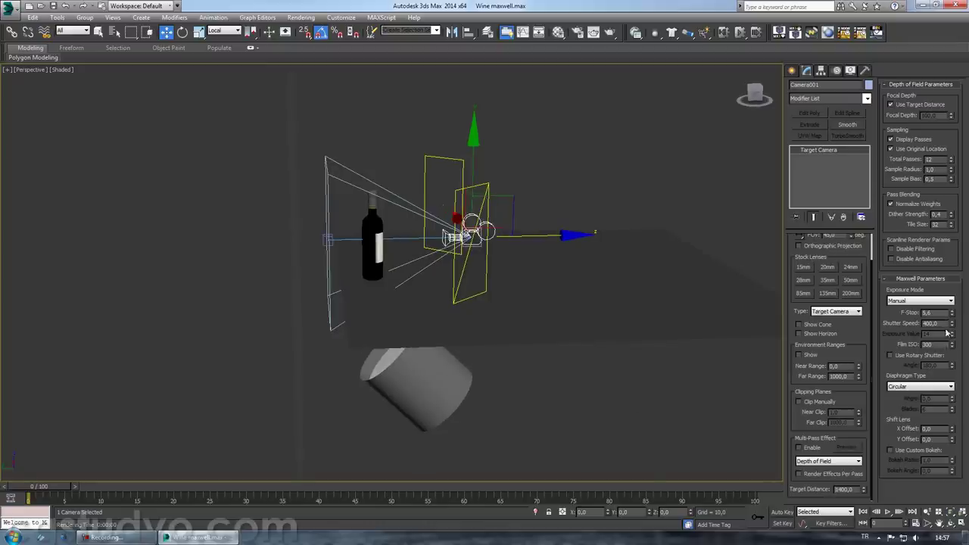
- Set Camera001's Maxwell shutter speed to 300 and film ISO to 400
key("Return")
scroll(643, 328, "up", 2)
scroll(681, 330, "up", 2)
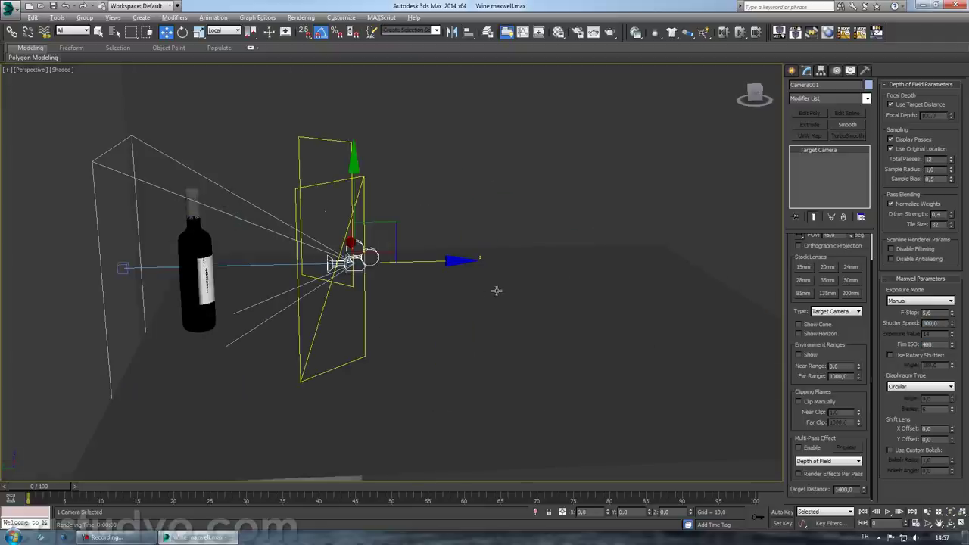
scroll(496, 291, "down", 3)
- Look through the camera and open the Wine material in the Maxwell Material Editor
key("c")
left_click(558, 32)
left_click(99, 94)
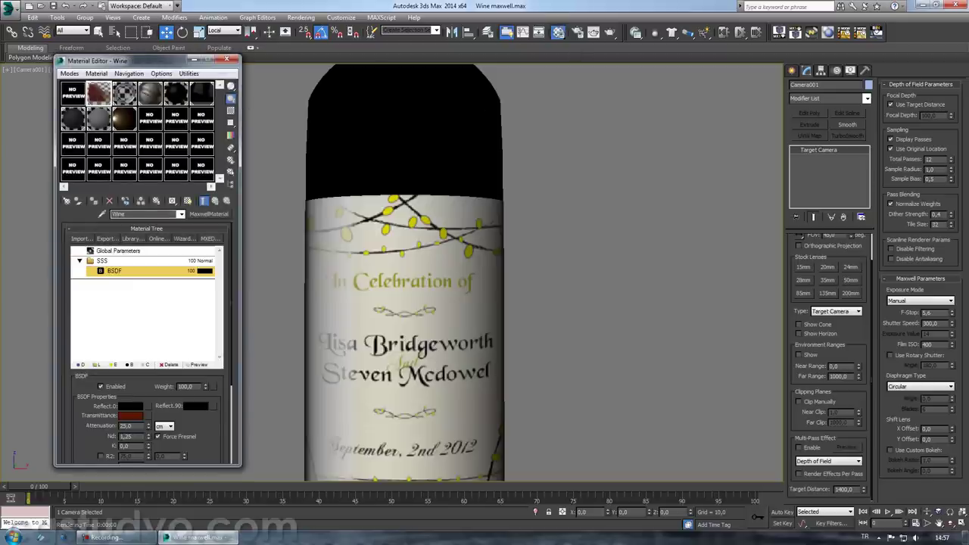
left_click(209, 238)
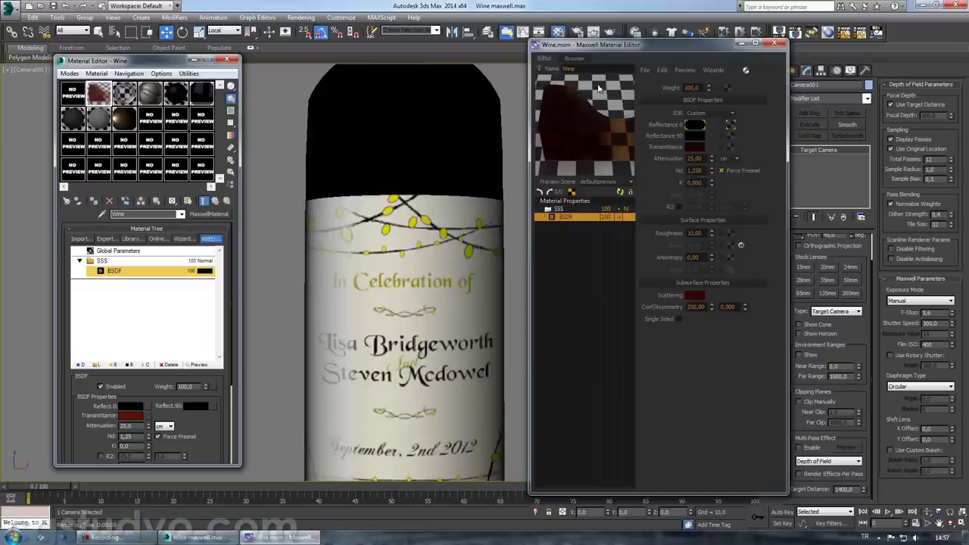
left_click_drag(639, 46, 552, 53)
- Set the Wine attenuation to 5 and re-render its preview in the sss scene
double_click(615, 165)
key("Return")
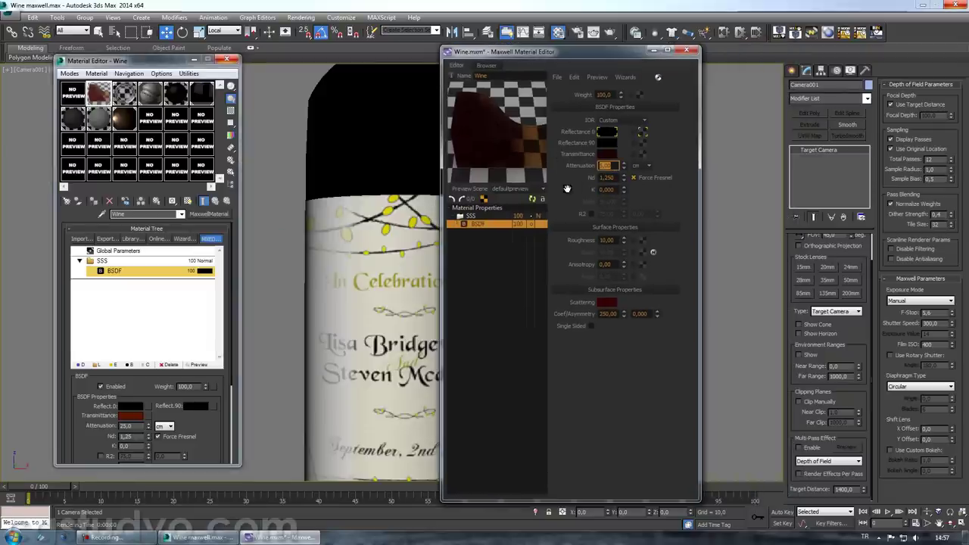
left_click(532, 200)
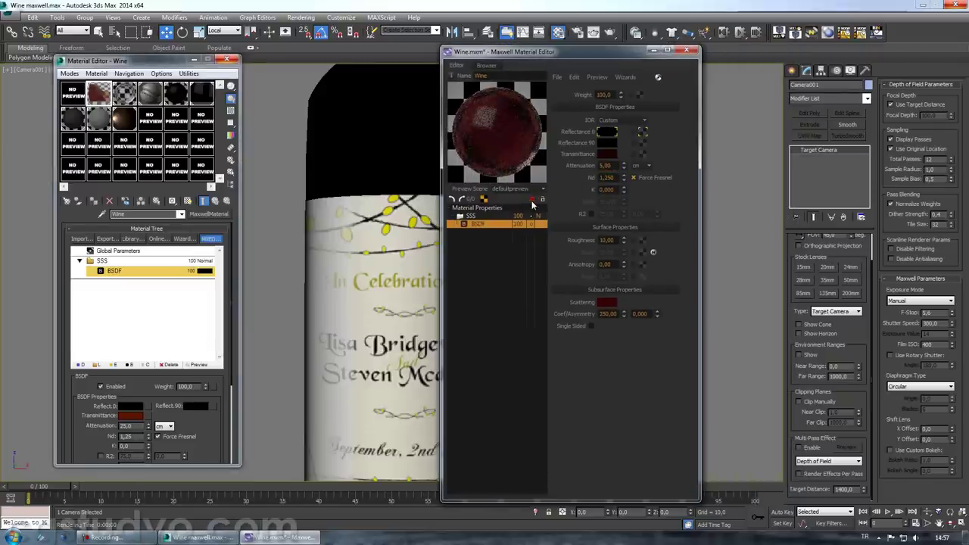
left_click(521, 189)
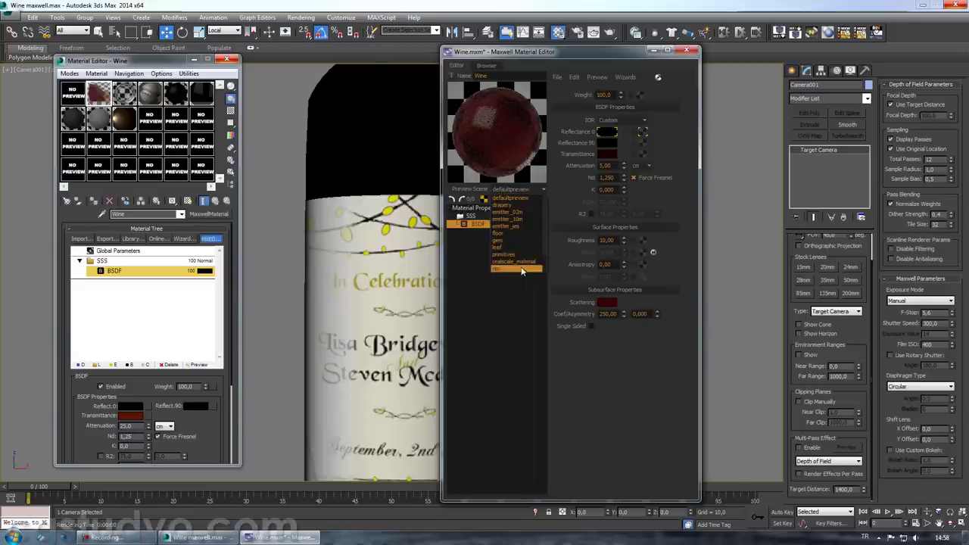
left_click(524, 268)
left_click(533, 201)
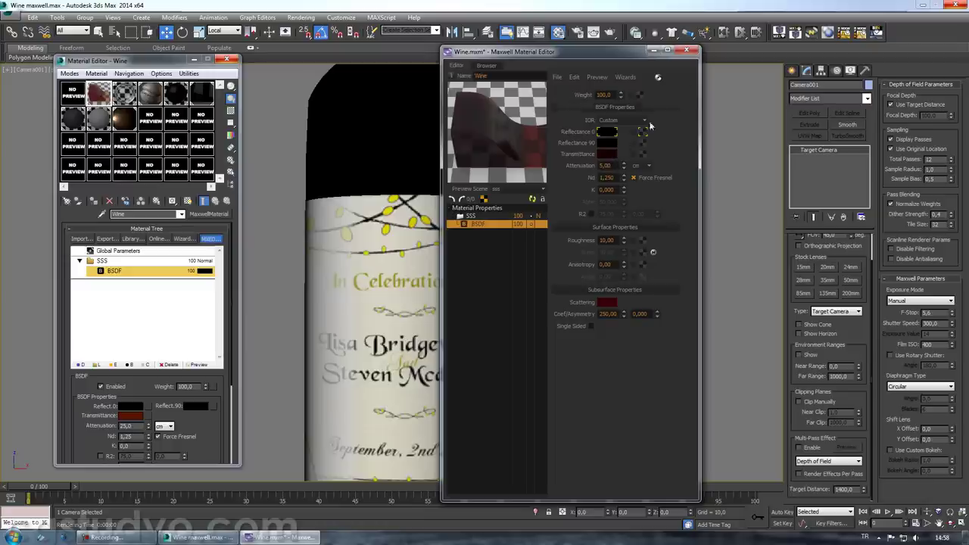
left_click(687, 51)
- Save the Wine material changes and select the bottle label in a perspective view
left_click(528, 291)
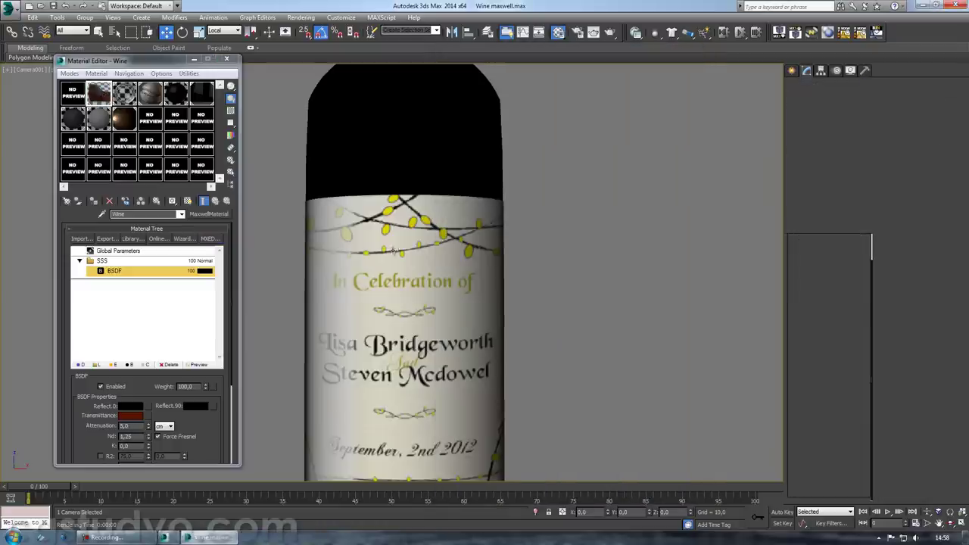
key("m")
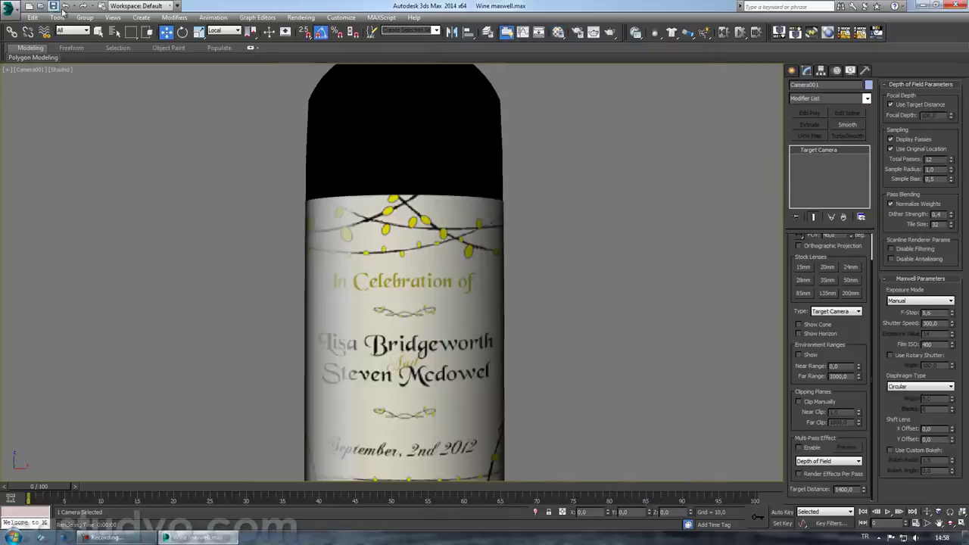
left_click(442, 215)
key("p")
mouse_move(364, 279)
middle_mouse_down("alt")
mouse_move(399, 296)
mouse_move(412, 318)
middle_mouse_up("alt")
scroll(412, 317, "up", 4)
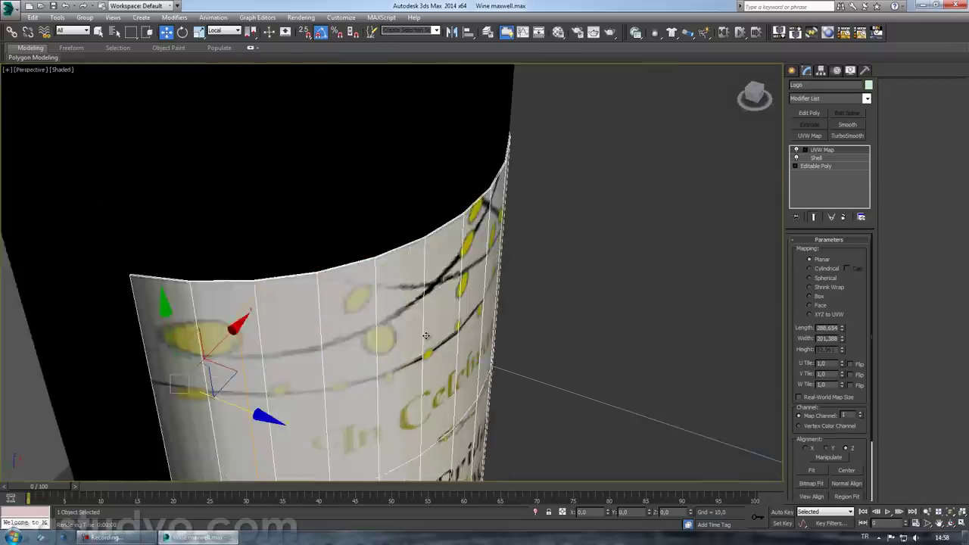
- Set the label's Shell outer amount to 0.1 and render the camera view with Maxwell
left_click(817, 158)
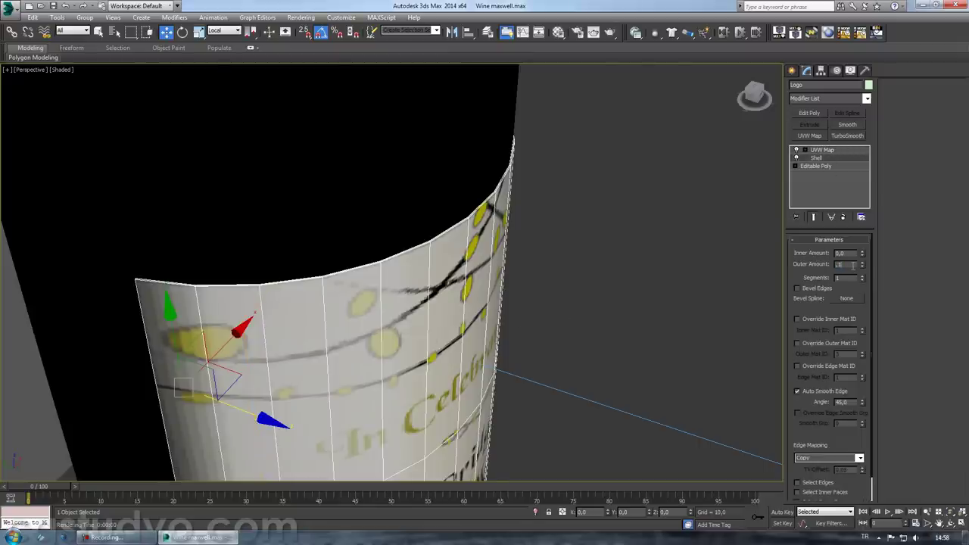
key("Return")
mouse_move(342, 267)
middle_mouse_down("alt")
mouse_move(437, 236)
mouse_move(357, 266)
mouse_move(436, 208)
middle_mouse_up("alt")
key("c")
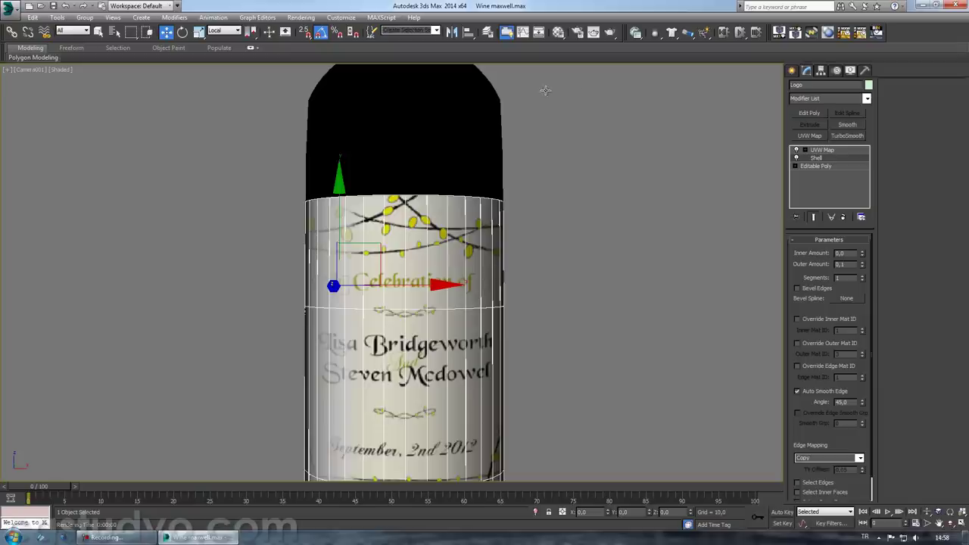
left_click(609, 32)
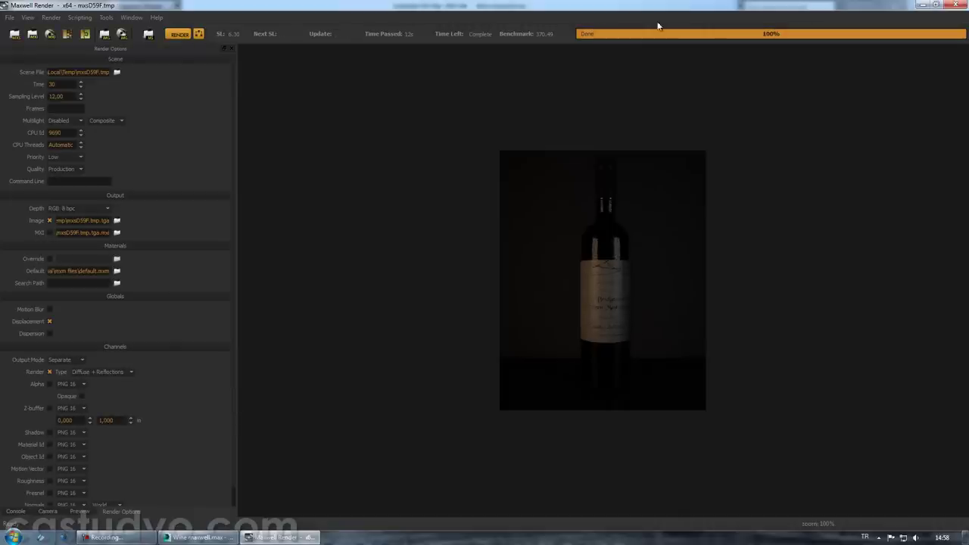
- Close Maxwell Render and the rendered frame window, then select backdrop Plane002 in perspective
left_click(960, 5)
left_click(500, 96)
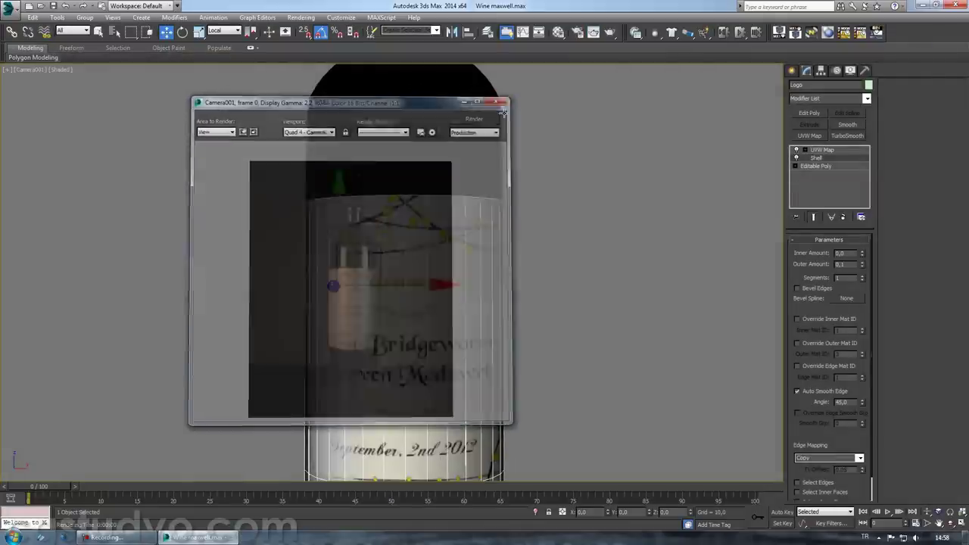
left_click(547, 285)
key("p")
mouse_move(297, 333)
middle_mouse_down("alt")
mouse_move(487, 357)
mouse_move(495, 371)
mouse_move(460, 351)
middle_mouse_up("alt")
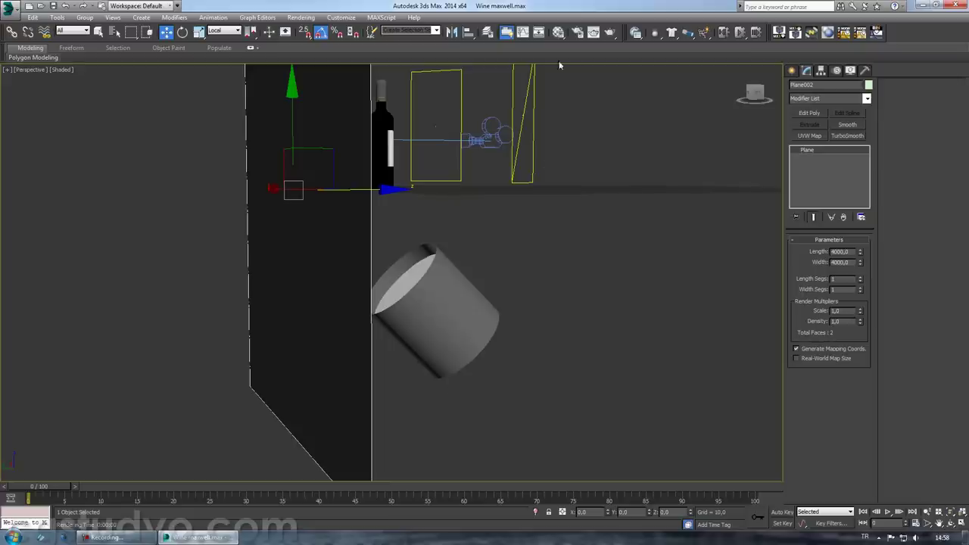
- Set the '09 - Default' emitter material to 800 watts and close the Material Editor
left_click(557, 31)
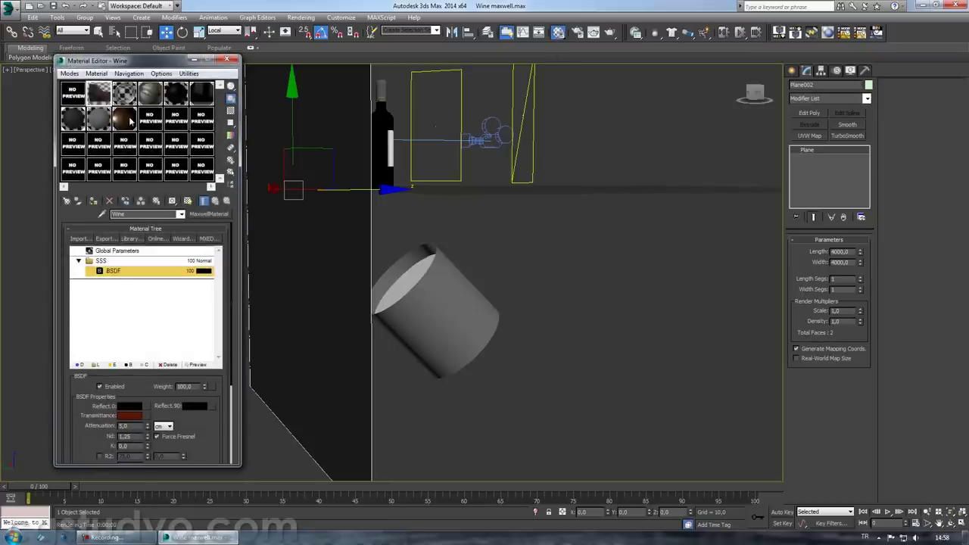
left_click(128, 119)
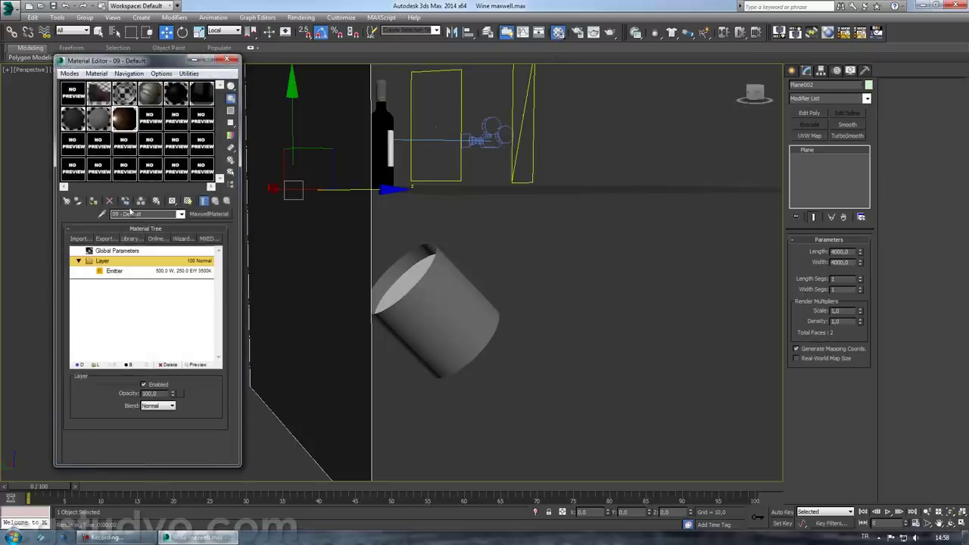
left_click(111, 273)
scroll(96, 444, "down", 3)
scroll(91, 381, "down", 1)
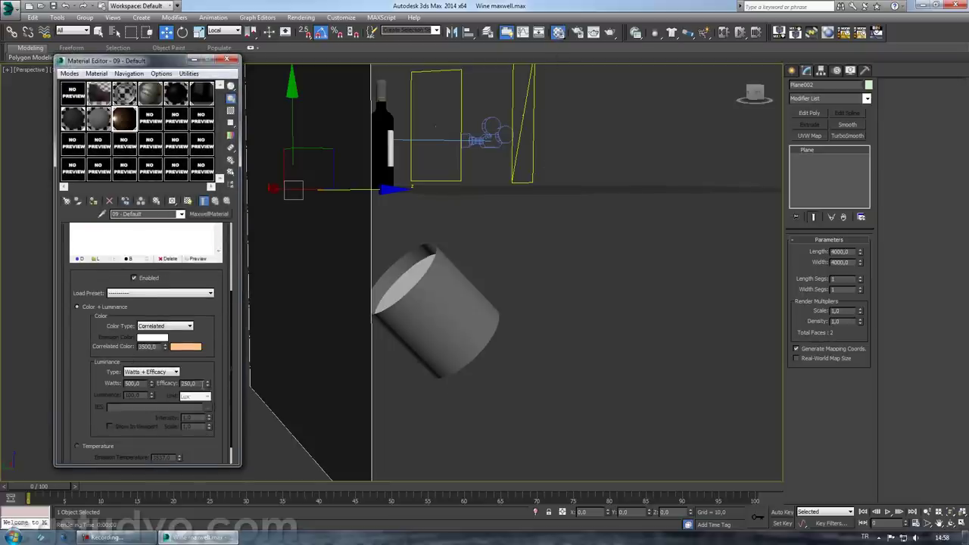
key("Tab")
left_click(142, 383)
type("8")
key("Return")
middle_click_drag(447, 318, 445, 379)
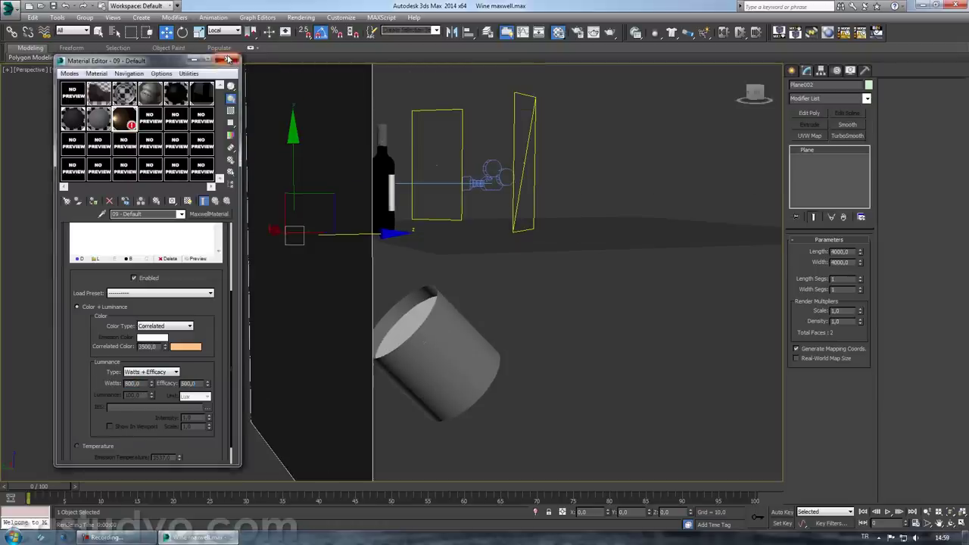
left_click(225, 58)
mouse_move(446, 222)
middle_mouse_down("alt")
mouse_move(442, 252)
mouse_move(359, 261)
middle_mouse_up("alt")
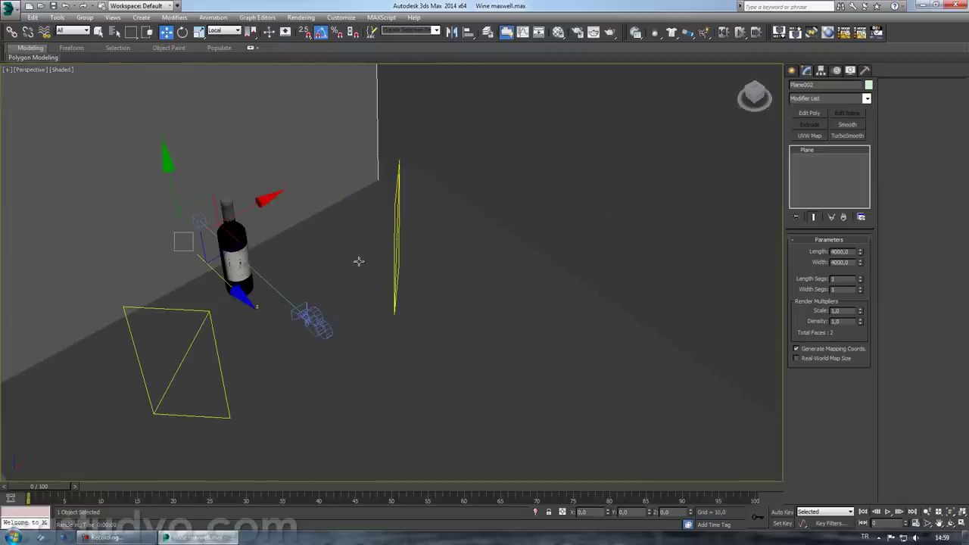
- Copy an area light plane as MxLight003 and rotate it -20° on Z
left_click(395, 239)
middle_click_drag(415, 277, 382, 280, "alt")
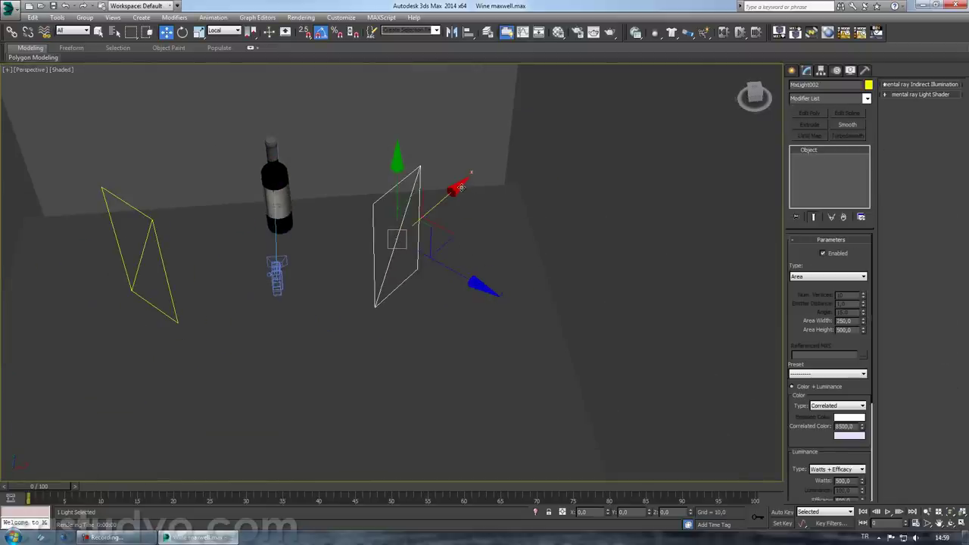
left_click_drag(457, 188, 388, 233, "shift")
left_click(489, 311)
key("e")
left_click_drag(425, 334, 412, 334)
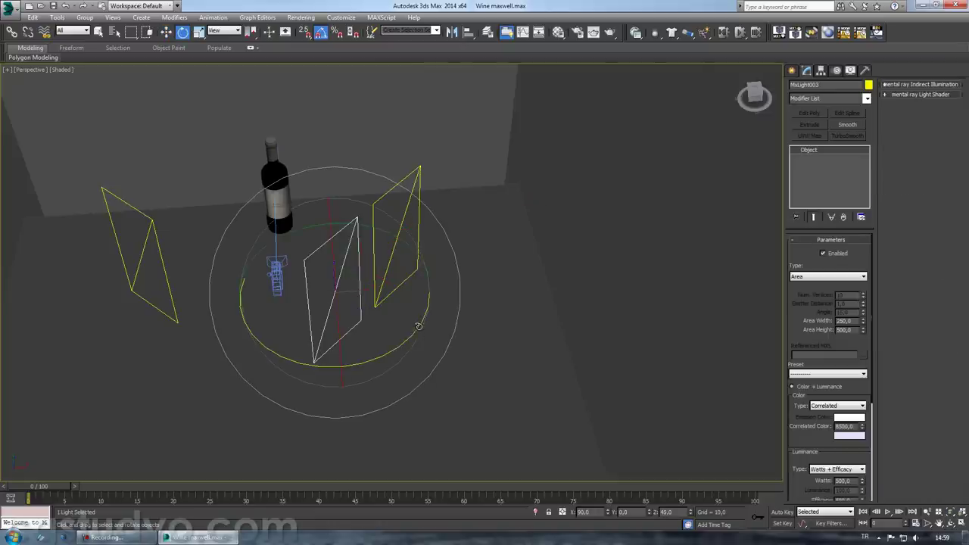
- Copy the left light to the right as MxLight004, rotate it to -25°, and view through the camera
mouse_move(188, 310)
middle_mouse_down("alt")
mouse_move(192, 301)
mouse_move(262, 294)
middle_mouse_up("alt")
left_click(226, 300)
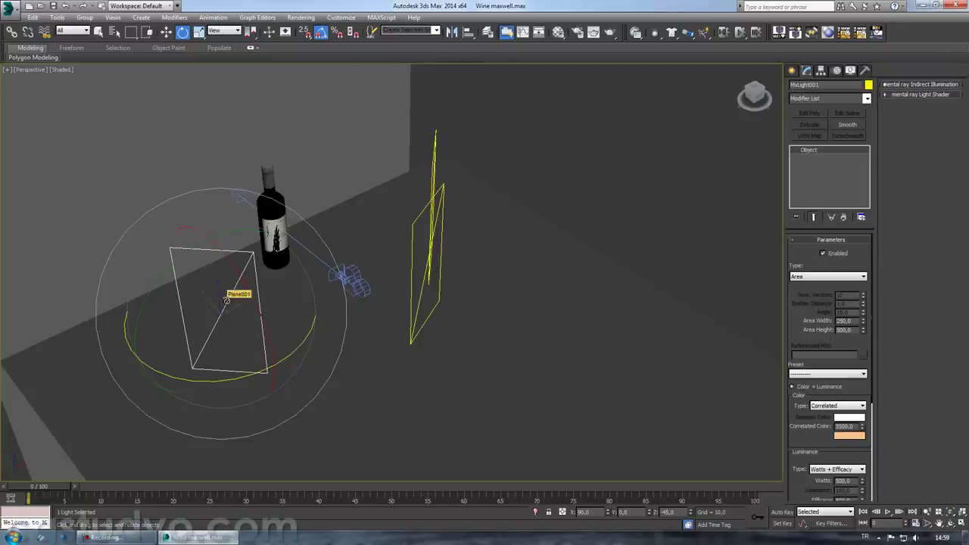
key("w")
mouse_move(298, 322)
left_mouse_down("shift")
mouse_move(422, 347)
mouse_move(424, 357)
left_mouse_up("shift")
left_click(483, 314)
key("e")
middle_click_drag(427, 358, 494, 335, "alt")
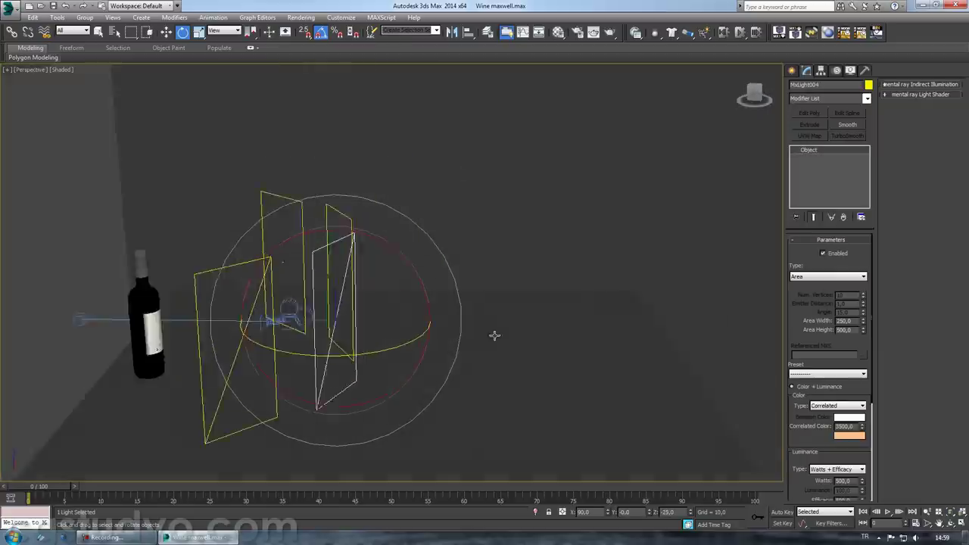
key("c")
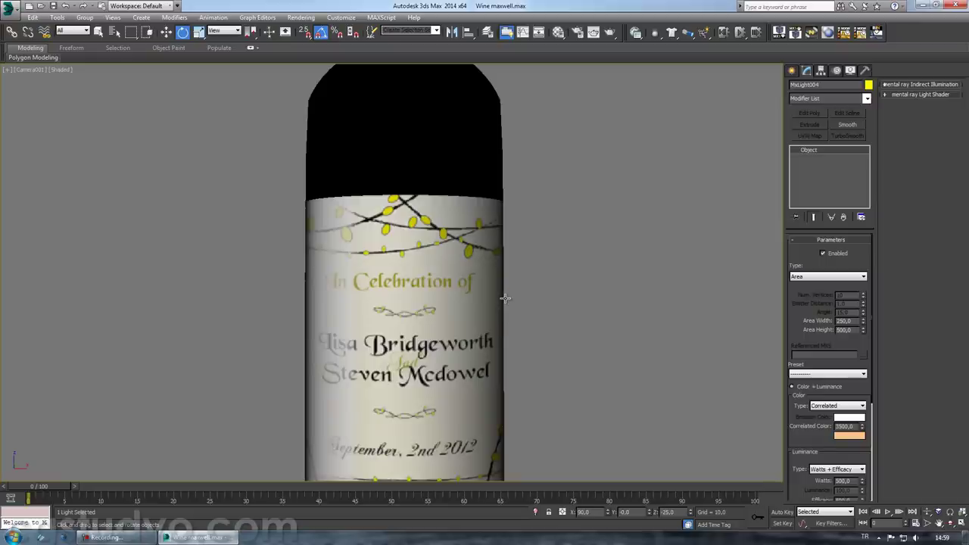
- Run a short Maxwell test render, stop it, close both windows, and frame the whole scene
left_click(610, 32)
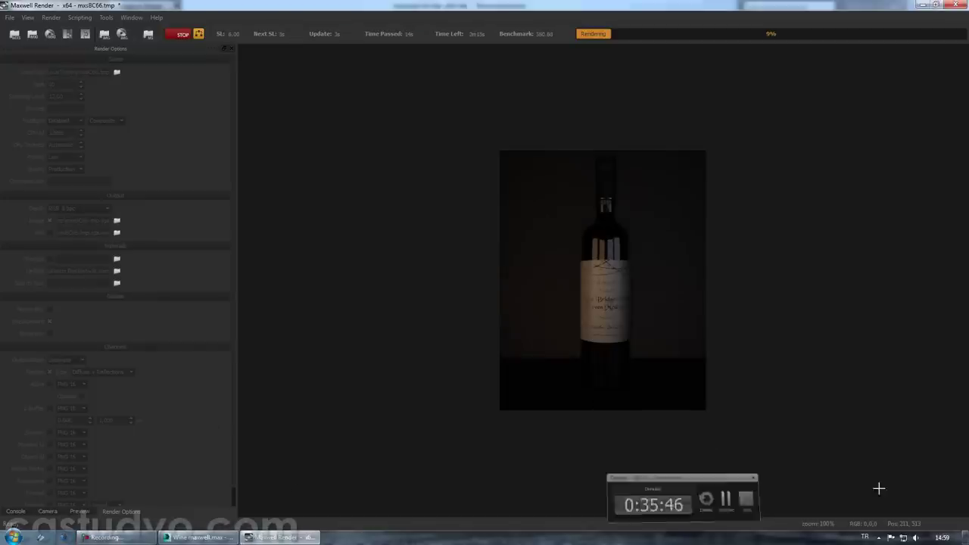
left_click(184, 35)
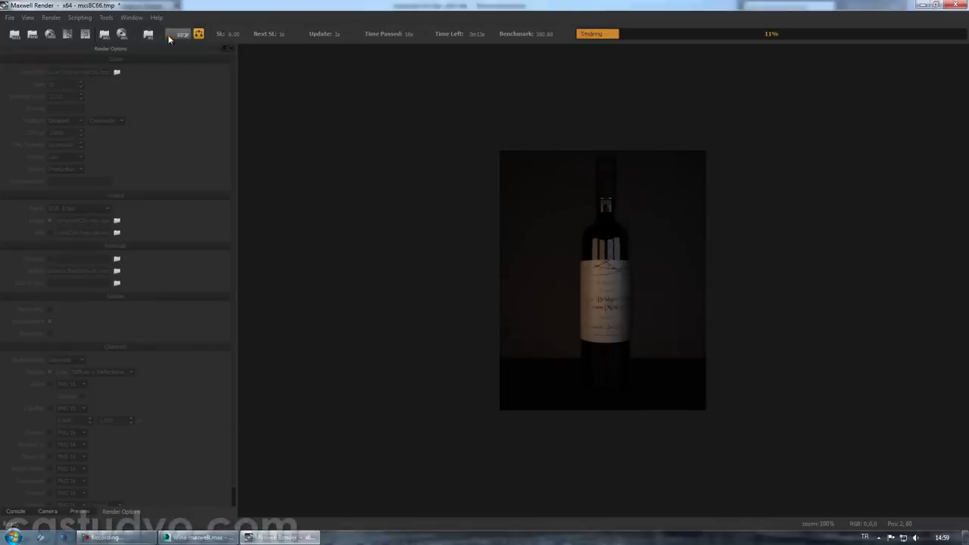
left_click(962, 5)
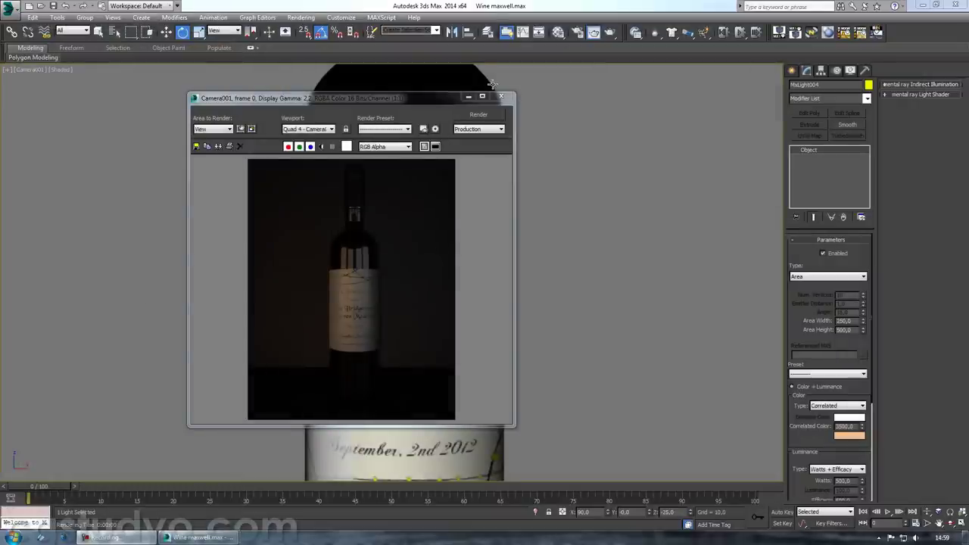
left_click(501, 97)
left_click(574, 216)
key("z")
mouse_move(540, 266)
middle_mouse_down("alt")
mouse_move(552, 243)
mouse_move(580, 292)
mouse_move(541, 311)
mouse_move(633, 227)
mouse_move(592, 166)
mouse_move(565, 196)
middle_mouse_up("alt")
left_click_drag(573, 202, 516, 130)
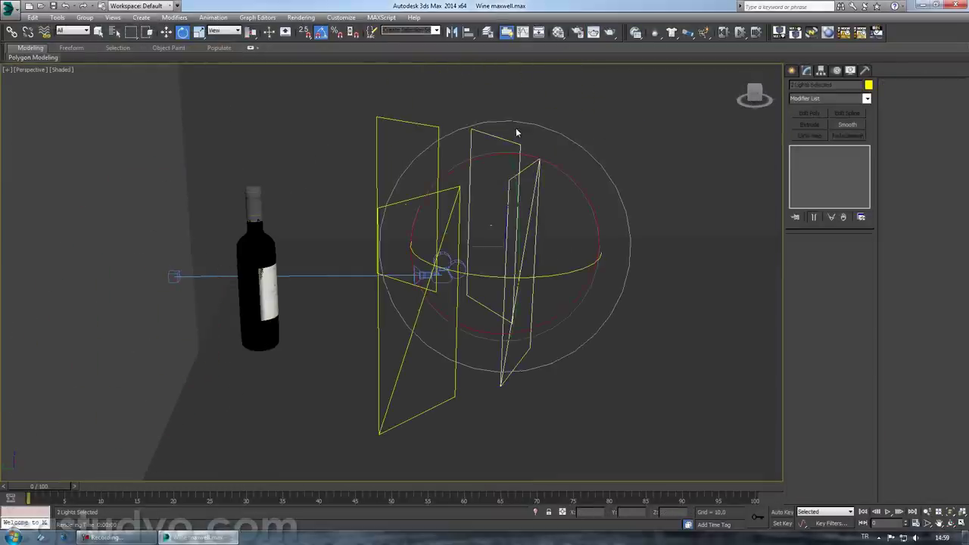
- Resize MxLight002 to a 400×400 area
left_click(397, 130)
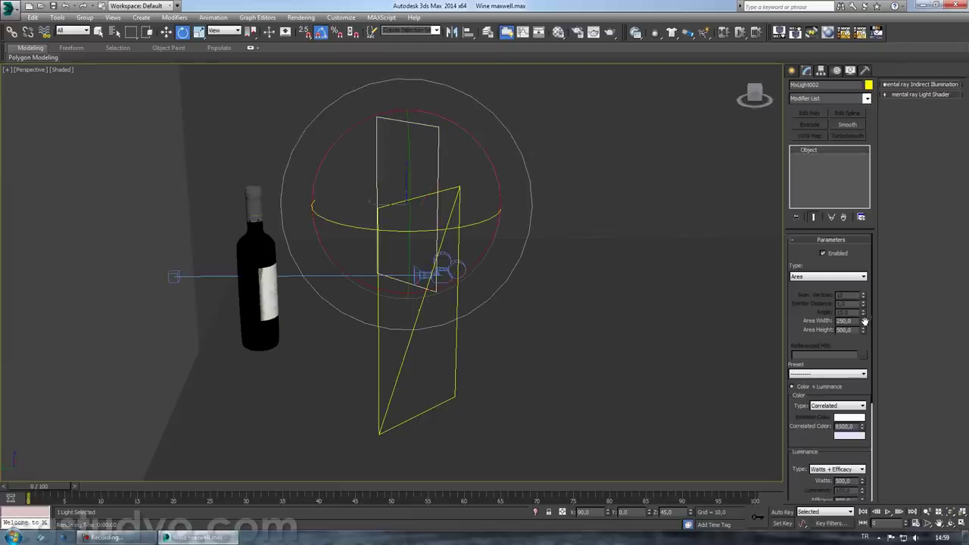
scroll(812, 328, "down", 1)
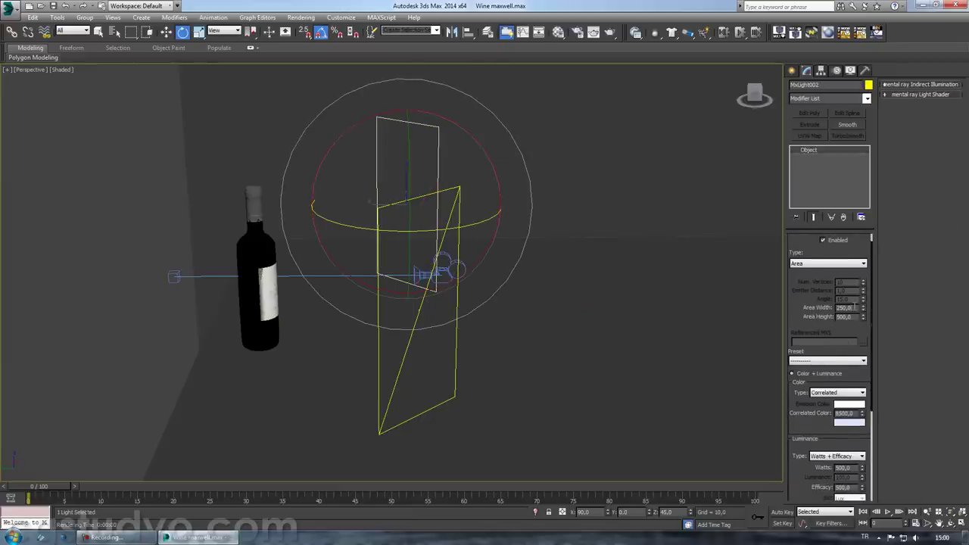
type("400")
key("Return")
left_click(854, 318)
type("400")
key("Return")
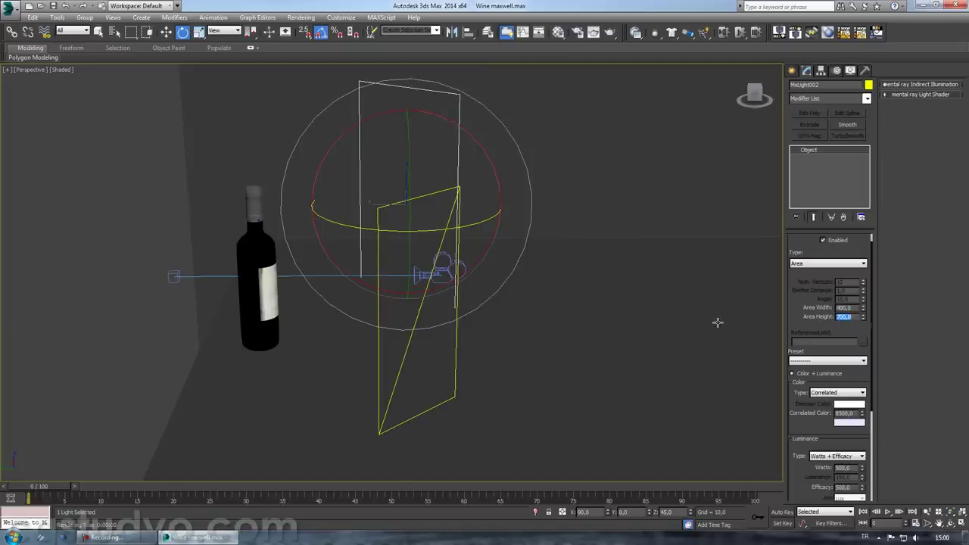
middle_click_drag(718, 322, 517, 357)
- Resize MxLight001 to 400 wide by 700 high
left_click(428, 343)
type("4")
key("Return")
key("Tab")
type("7")
key("Return")
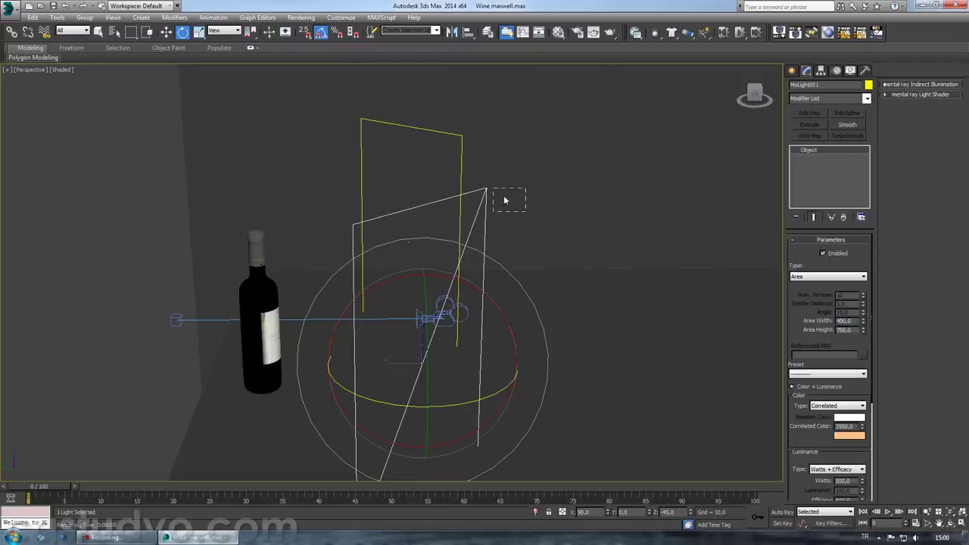
- Select both area lights and raise them slightly
left_click_drag(411, 136, 417, 216)
key("w")
left_click_drag(406, 114, 405, 111)
left_click(793, 71)
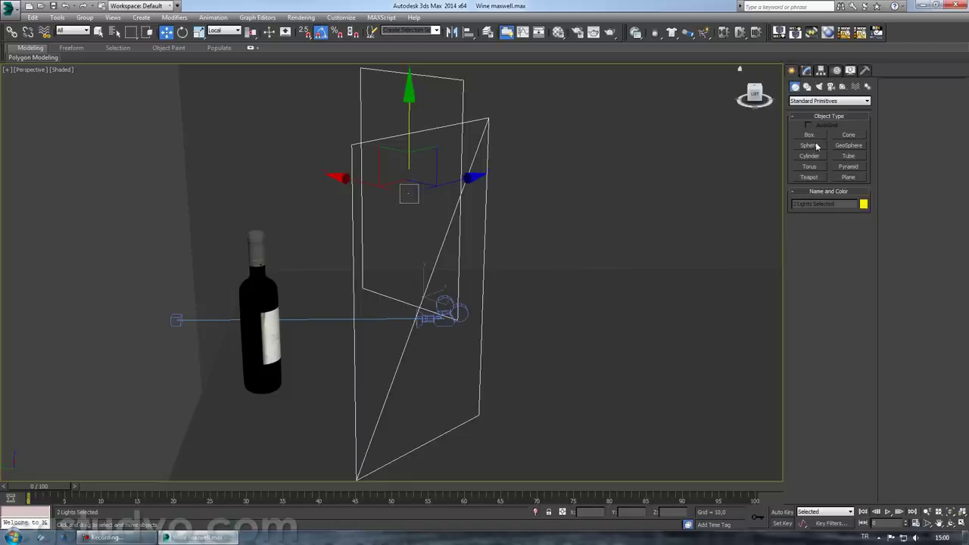
- Create a new Maxwell light, MxLight003, and lift it high above the scene
left_click(818, 87)
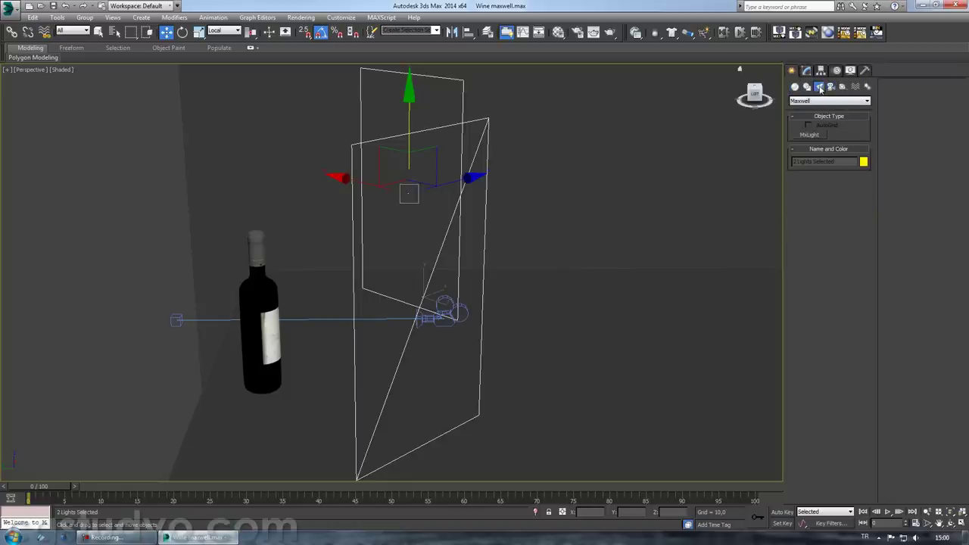
left_click(813, 134)
left_click(587, 373)
right_click(586, 373)
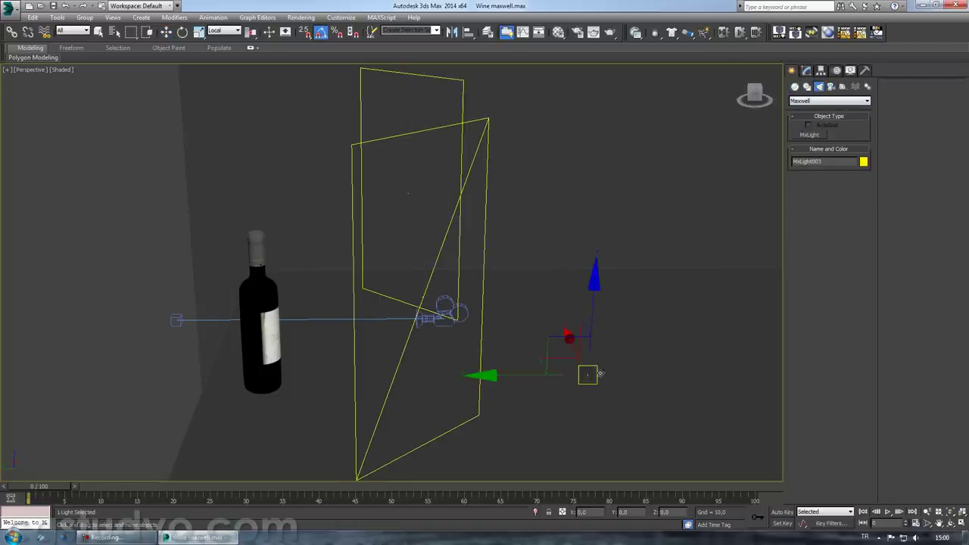
left_click(598, 301)
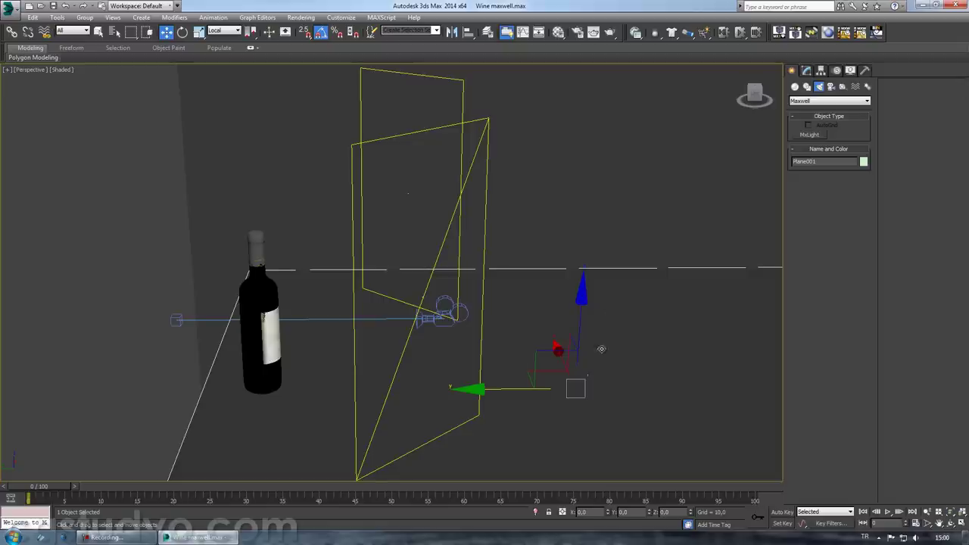
key("F3")
left_click(575, 389)
key("F3")
left_click_drag(599, 314, 620, 106)
- Make the new light an area light measuring 400×400
left_click(805, 69)
left_click(821, 276)
left_click(818, 293)
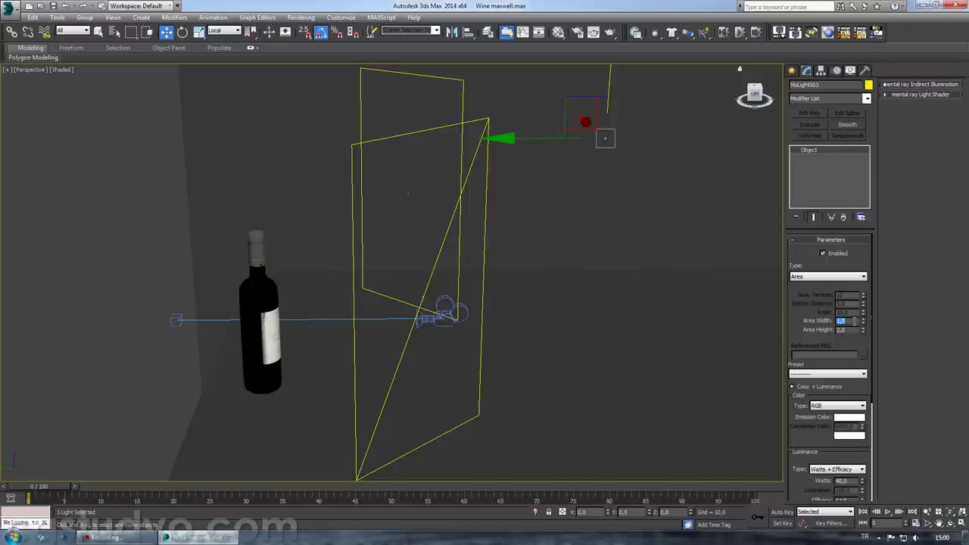
key("Tab")
type("00")
key("Return")
- Tilt the light 55° about X, raise it higher, and return to the camera view
mouse_move(738, 315)
middle_mouse_down("alt")
mouse_move(519, 328)
mouse_move(458, 300)
mouse_move(530, 324)
middle_mouse_up("alt")
key("e")
left_click_drag(549, 292, 558, 319)
key("w")
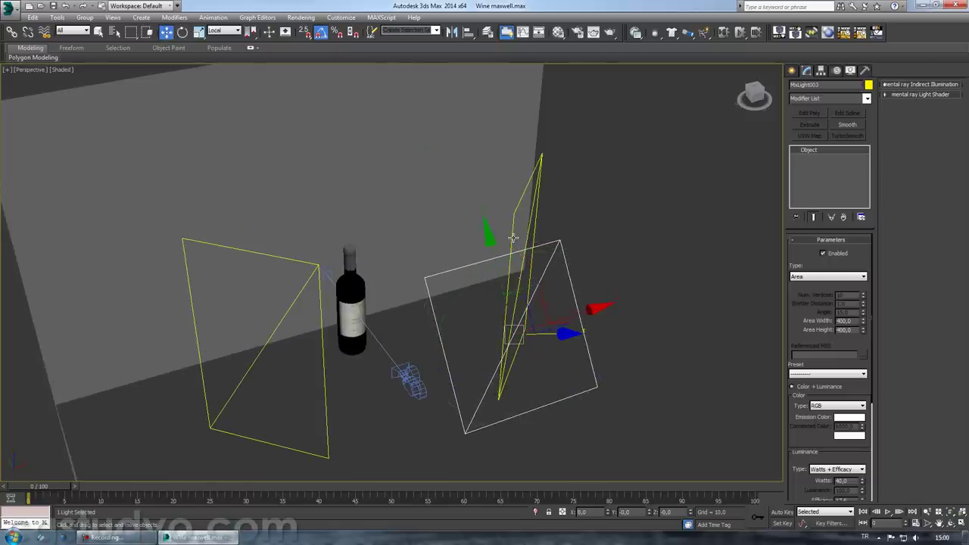
left_click_drag(515, 329, 502, 227)
mouse_move(502, 227)
middle_mouse_down("alt")
mouse_move(553, 179)
mouse_move(530, 197)
middle_mouse_up("alt")
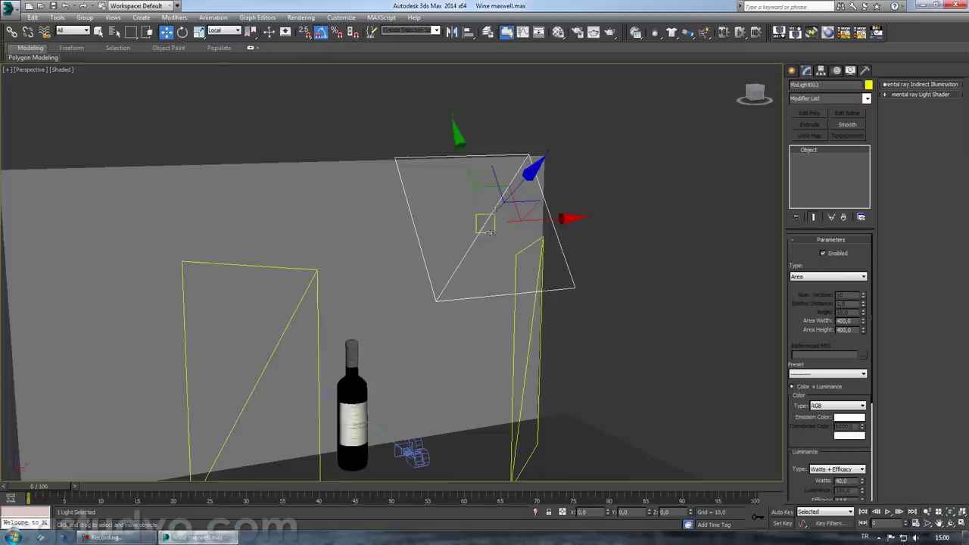
key("c")
- Set the light to 400 watts with efficacy 300 and start a Maxwell render
scroll(812, 441, "down", 2)
left_click_drag(811, 442, 811, 385)
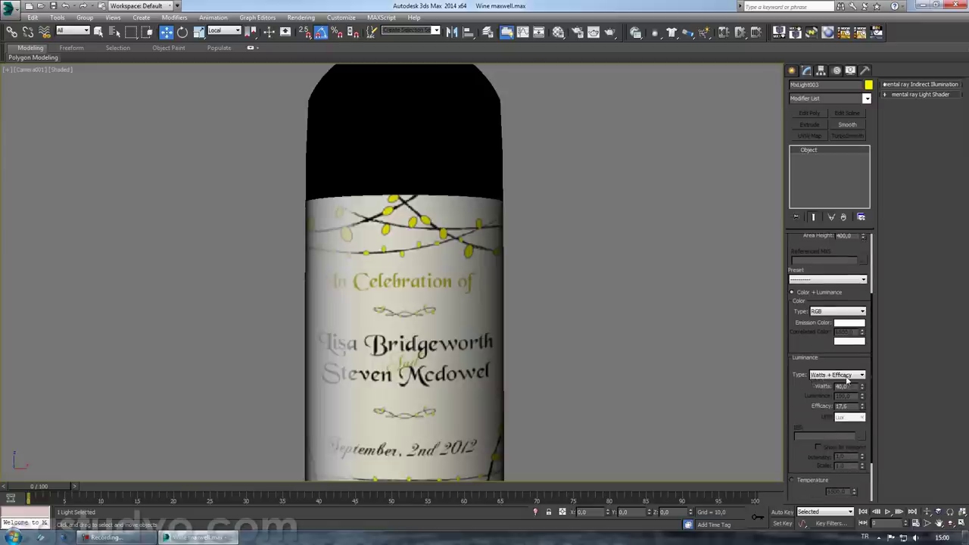
type("400")
key("Tab")
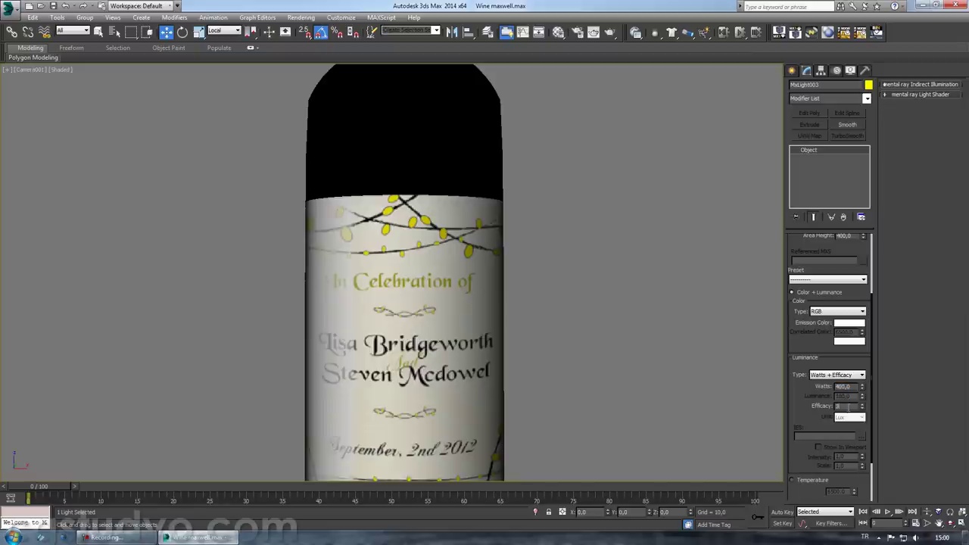
key("Return")
left_click(610, 32)
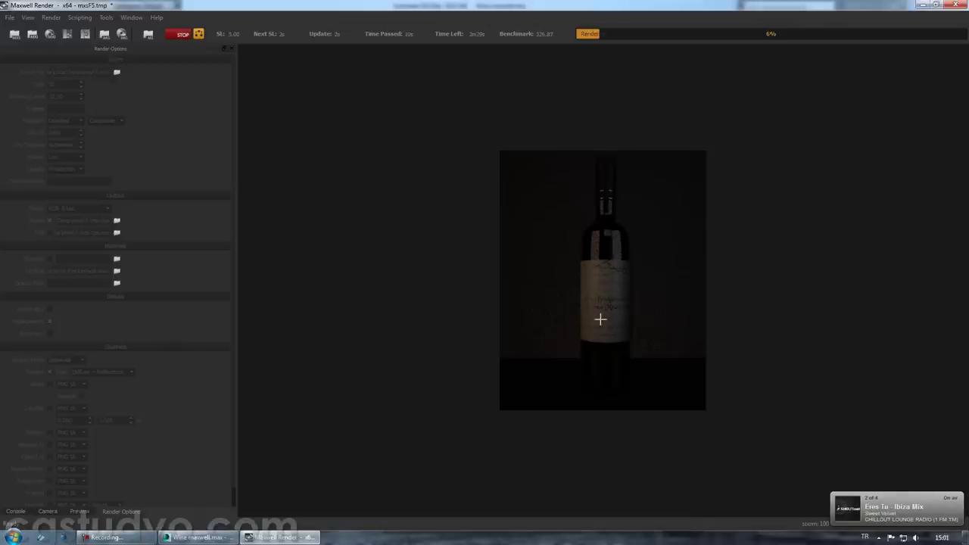
- Stop the Maxwell render of the bottle with the new lights and close Maxwell Render
scroll(599, 320, "up", 1)
scroll(623, 311, "down", 1)
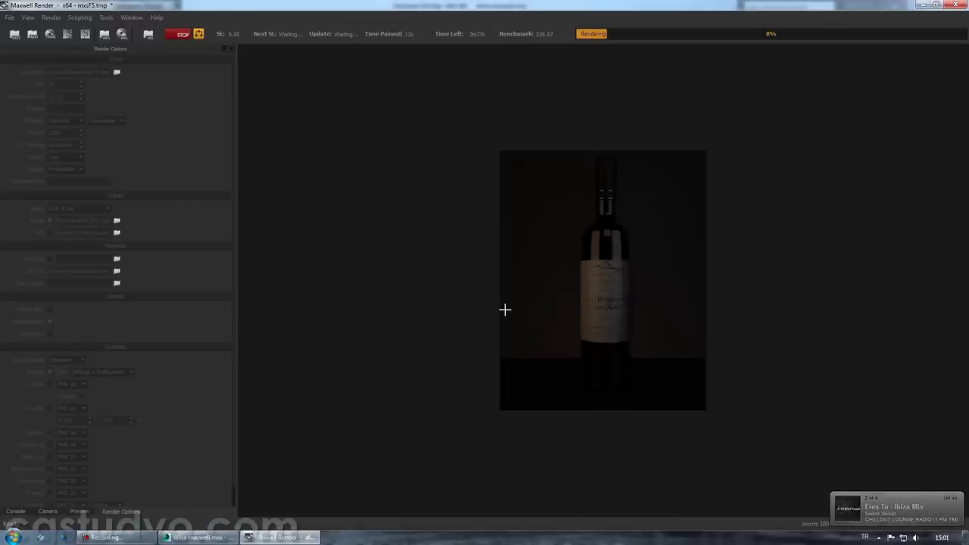
left_click(181, 34)
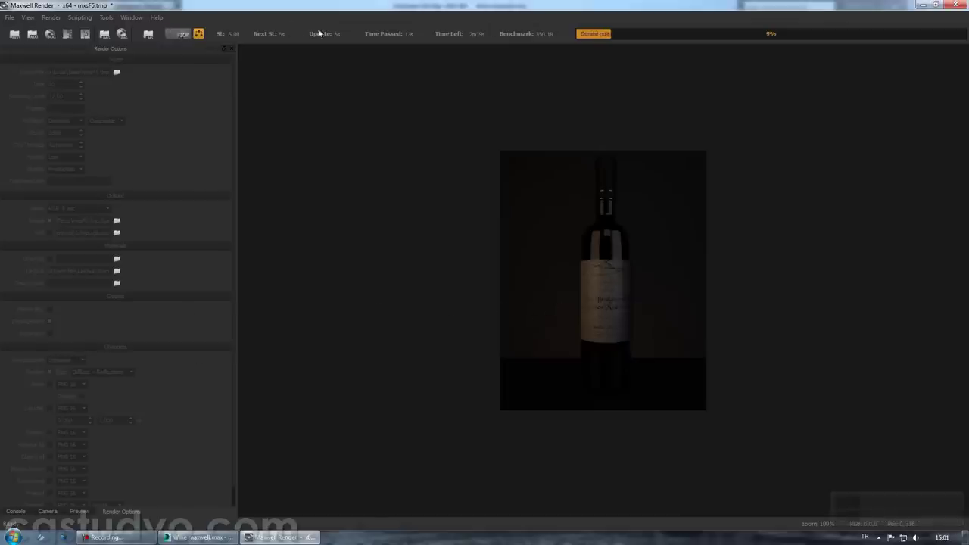
left_click(960, 6)
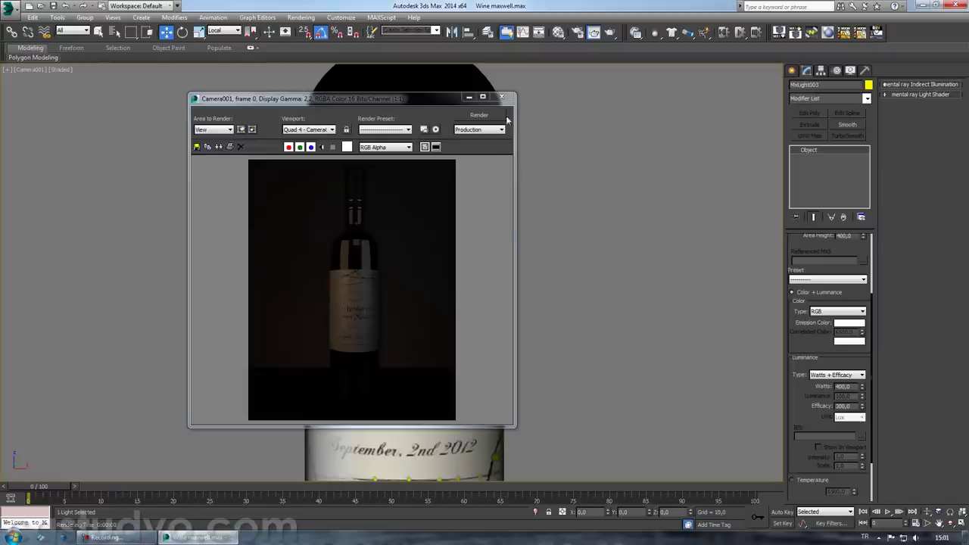
- Give the top light MxLight003 an area height of 800 and 600 watts
left_click(508, 96)
left_click(549, 319)
key("p")
scroll(549, 319, "down", 5)
mouse_move(549, 319)
middle_mouse_down("alt")
mouse_move(541, 283)
mouse_move(630, 277)
mouse_move(586, 314)
mouse_move(529, 319)
middle_mouse_up("alt")
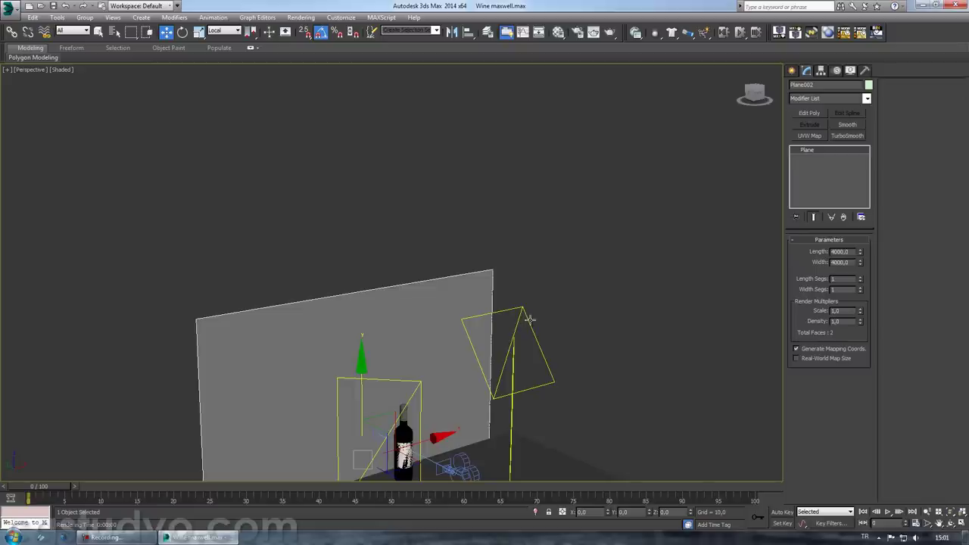
left_click(523, 313)
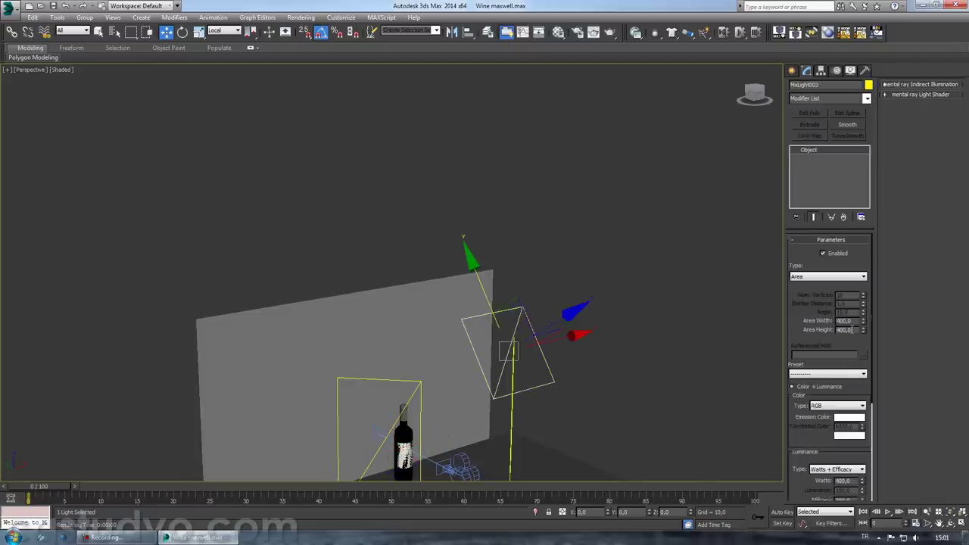
type("800")
key("Return")
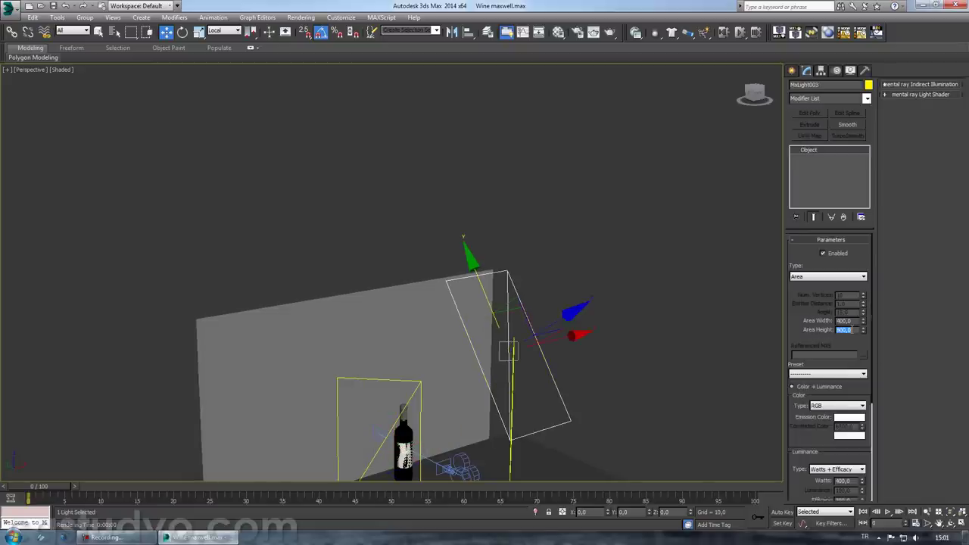
middle_click_drag(545, 363, 576, 368, "alt")
key("shift+z")
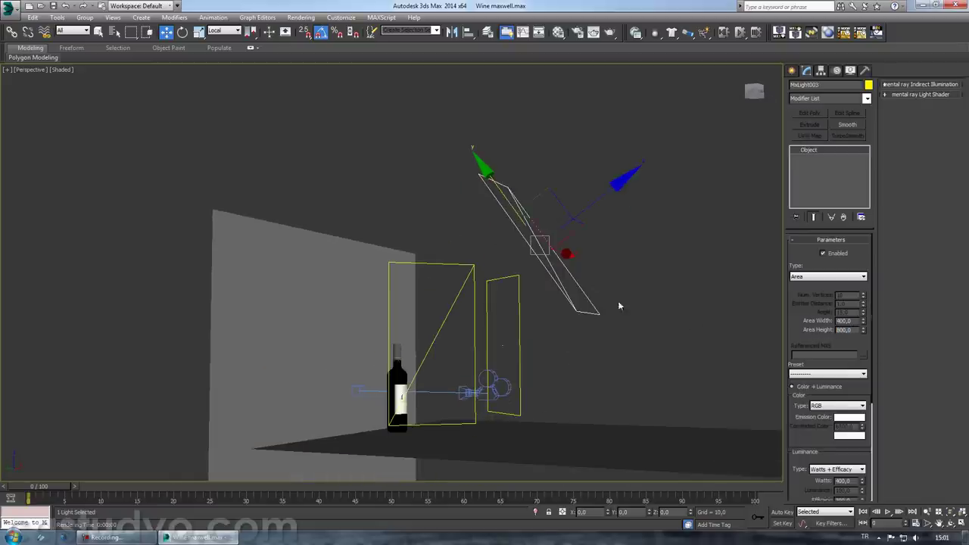
scroll(861, 420, "down", 3)
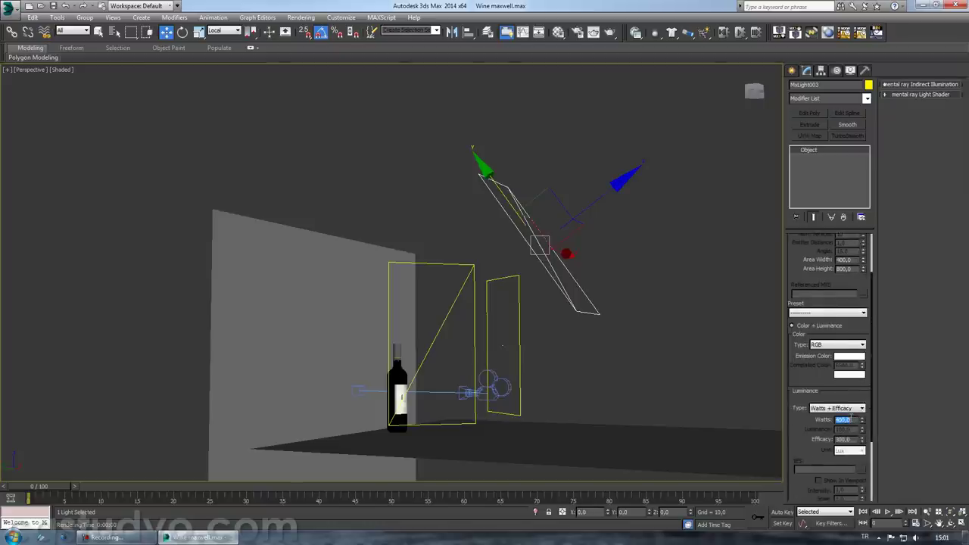
type("00")
key("Tab")
- Set MxLight002 and MxLight001 watts and efficacy to 600, then bring up the Material Editor
left_click_drag(551, 351, 510, 339)
scroll(858, 371, "down", 3)
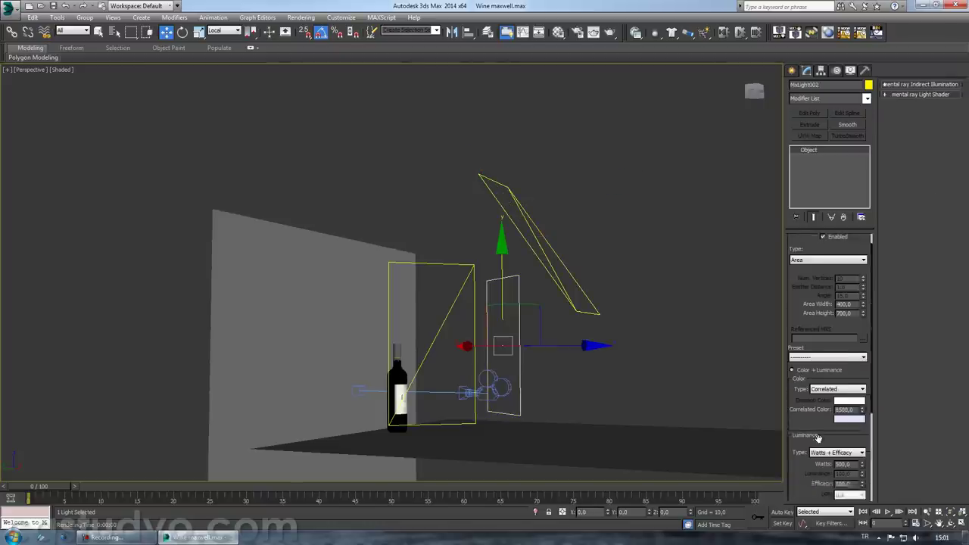
double_click(843, 365)
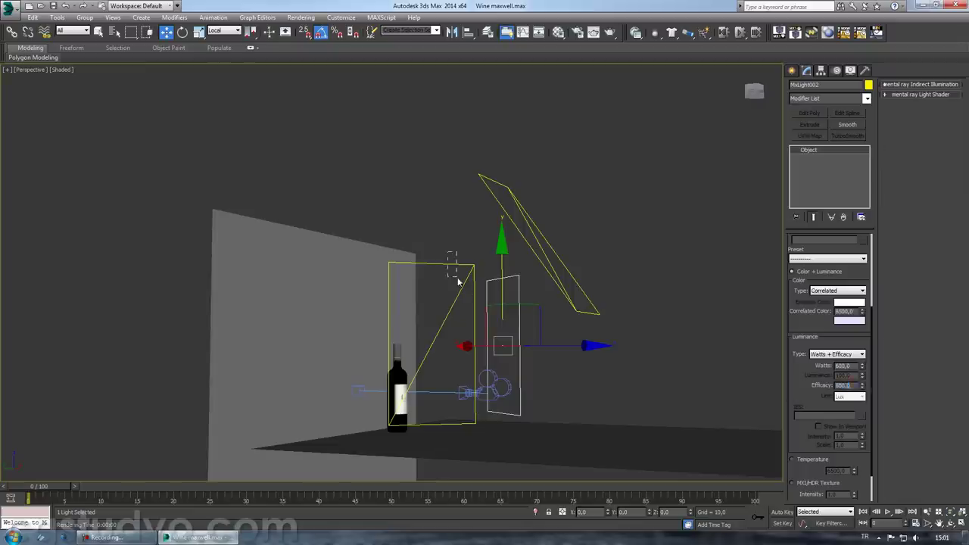
left_click(452, 265)
scroll(802, 297, "down", 2)
double_click(846, 339)
double_click(840, 357)
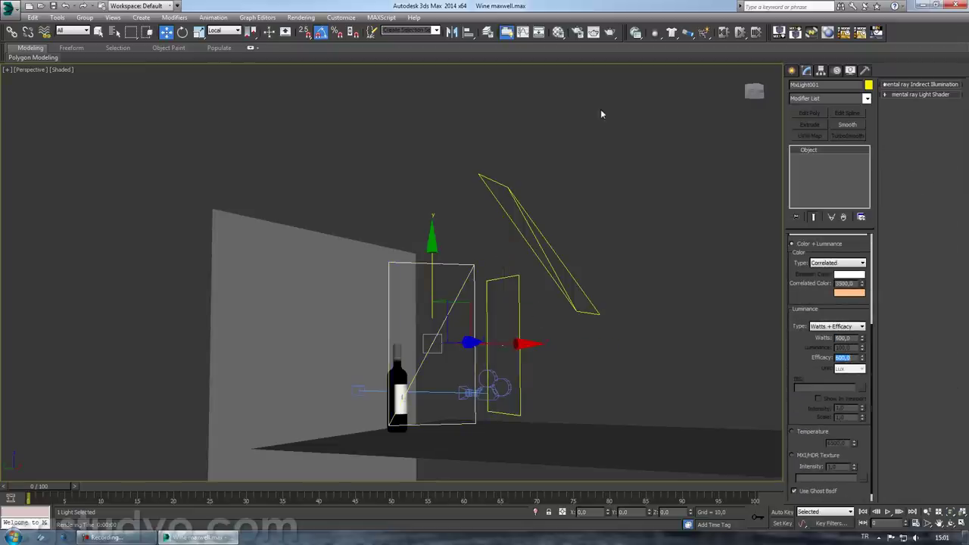
left_click(560, 33)
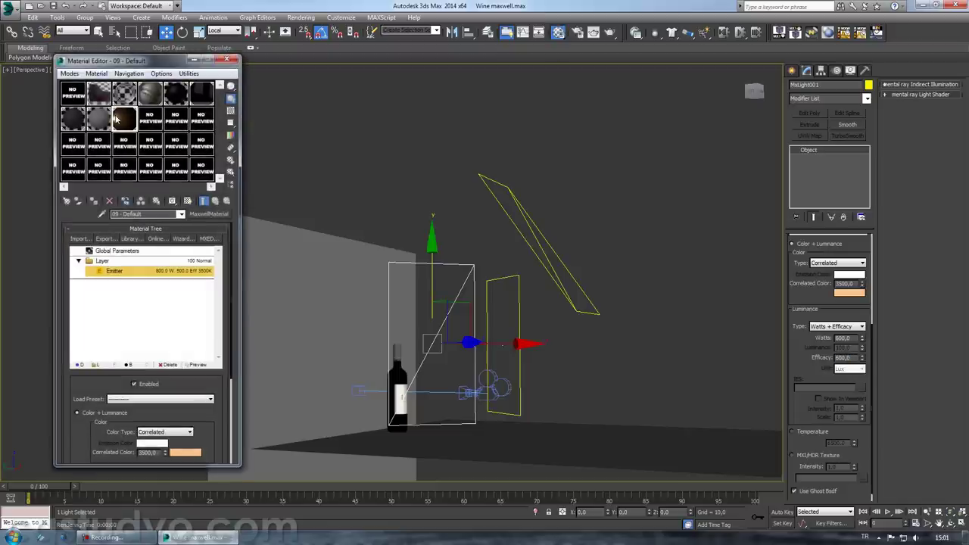
- Set the '09 - Default' emitter's correlated colour temperature to 6500
scroll(85, 435, "down", 5)
double_click(156, 357)
type("6")
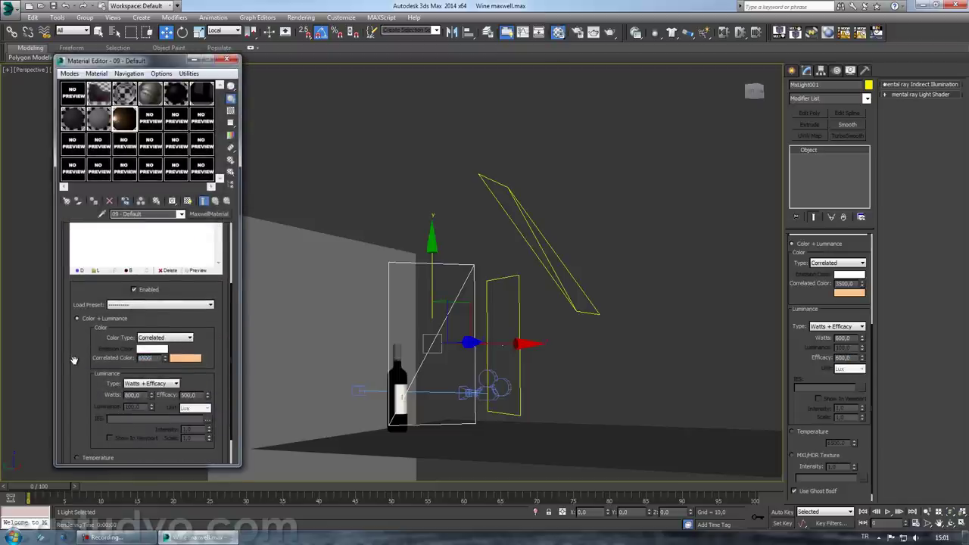
key("Return")
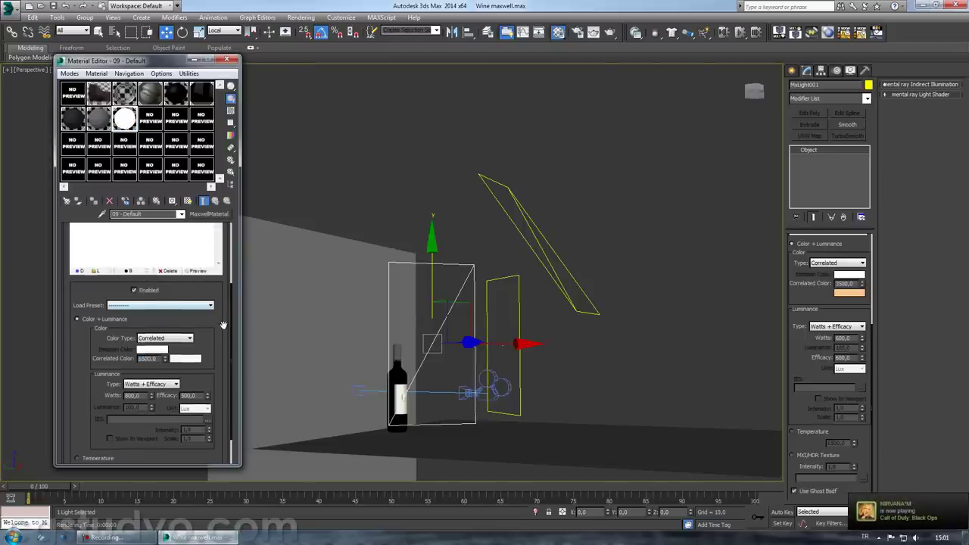
- Look through the emitter presets, close the Material Editor and orbit around the scene
left_click(212, 305)
left_click_drag(216, 338, 215, 305)
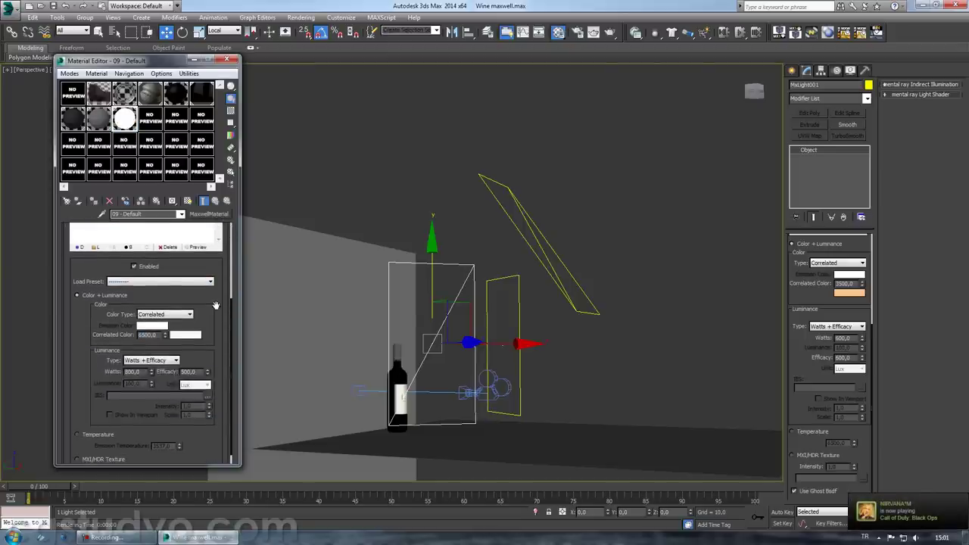
left_click(227, 59)
mouse_move(430, 398)
middle_mouse_down("alt")
mouse_move(472, 406)
mouse_move(406, 424)
mouse_move(467, 426)
middle_mouse_up("alt")
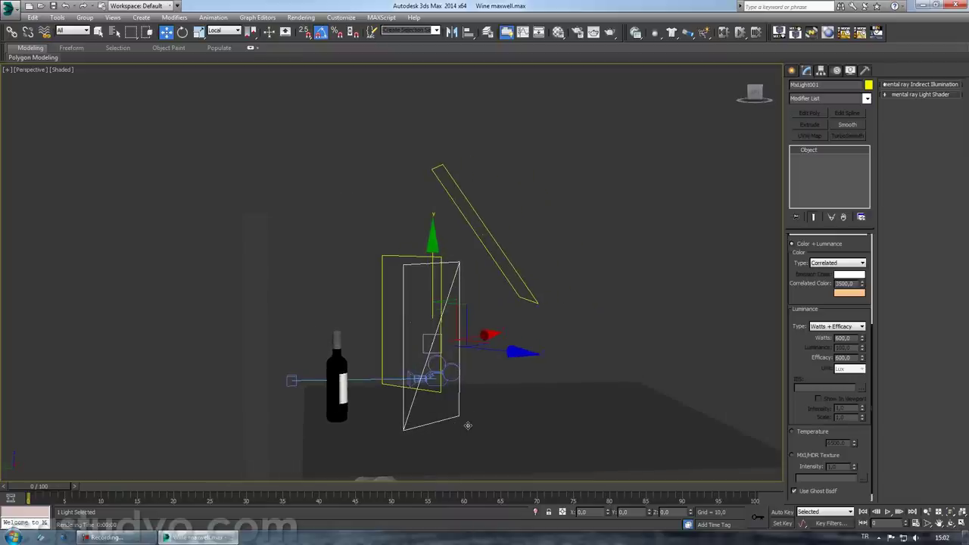
- Check the Maxwell Image Based Environment settings, keeping the Background viewport channel
middle_click_drag(590, 197, 592, 108, "alt")
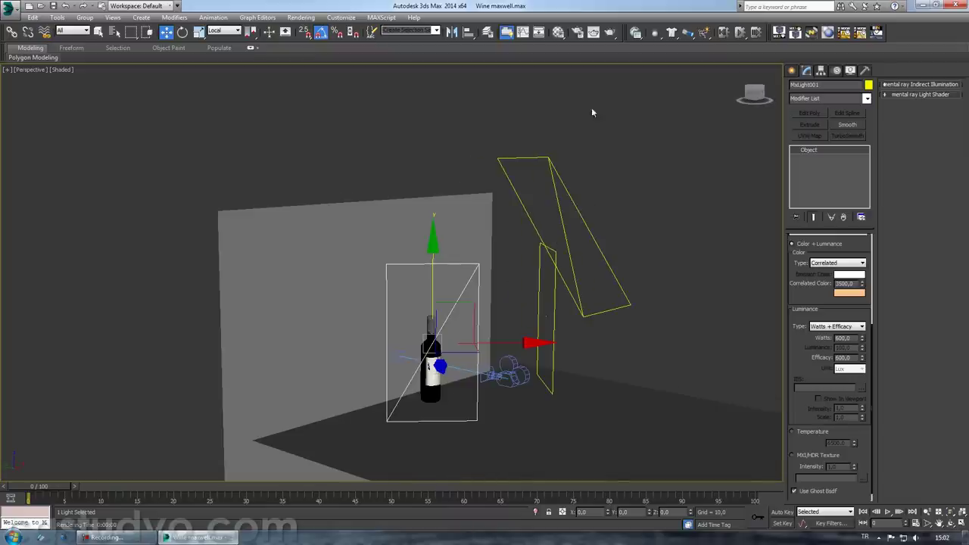
left_click(577, 32)
left_click(144, 59)
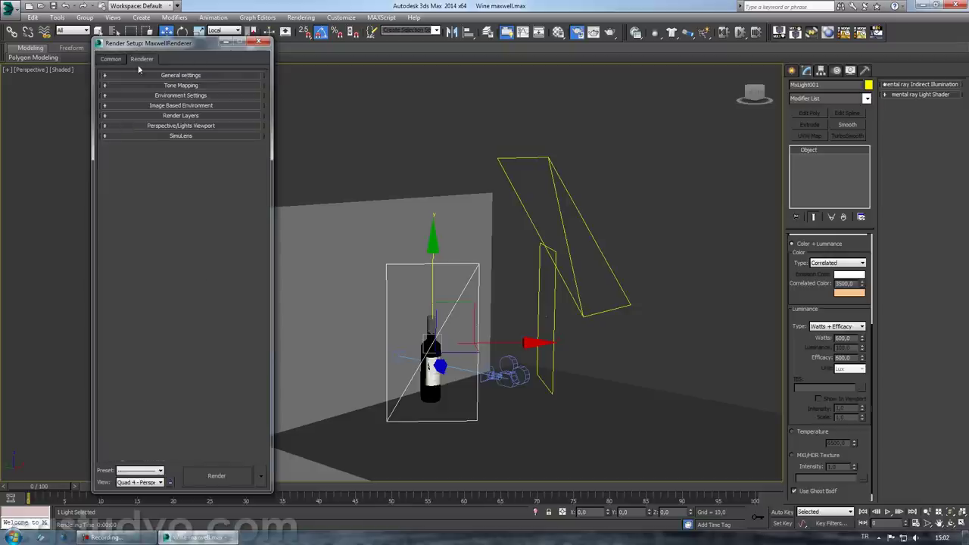
left_click(185, 105)
left_click_drag(163, 114, 166, 147)
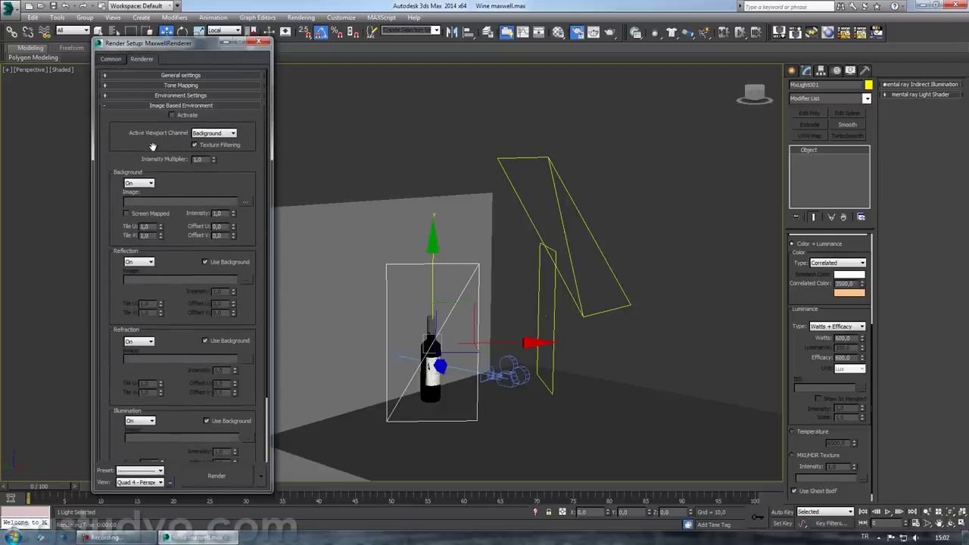
left_click(221, 135)
left_click(208, 141)
left_click(196, 108)
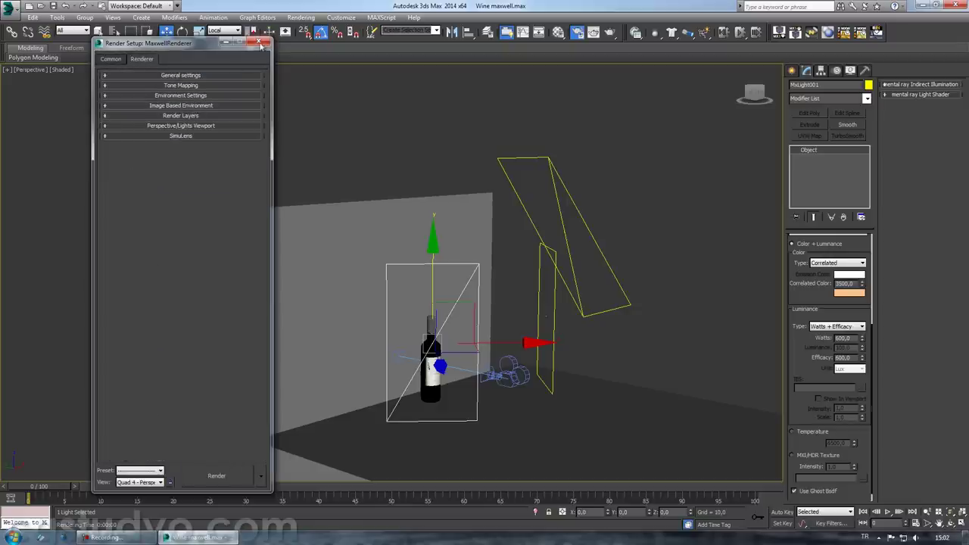
left_click(263, 42)
- Switch to the Camera001 view and set the output width to 2000 (height 2518)
key("c")
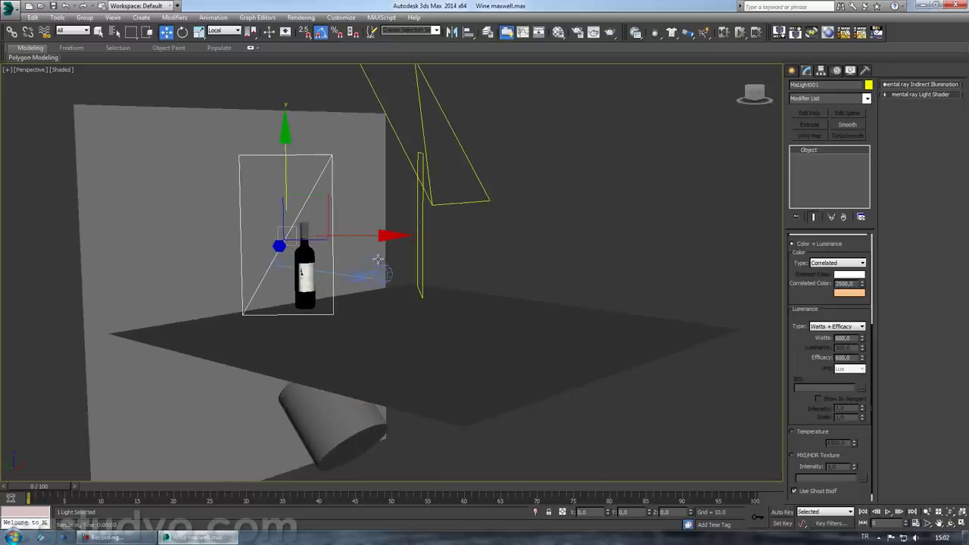
left_click(580, 34)
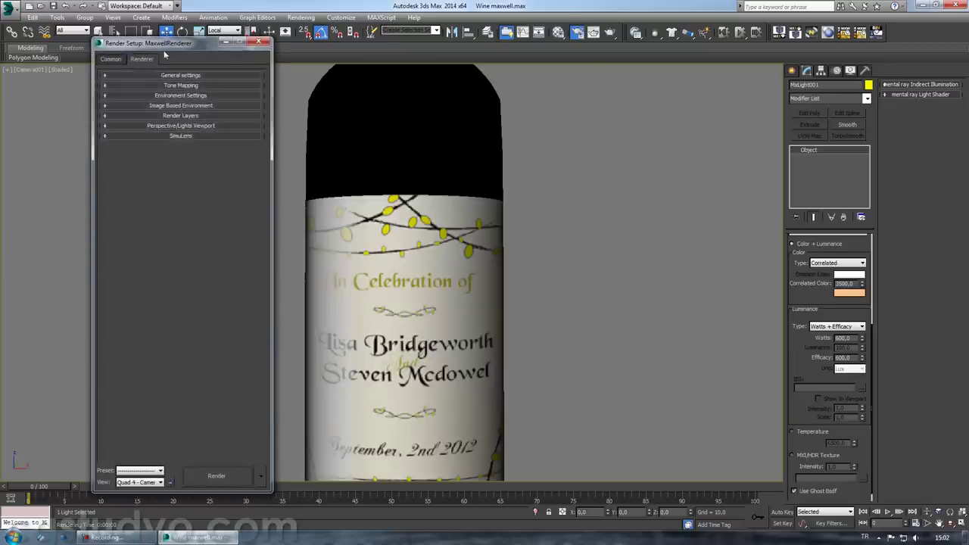
double_click(155, 202)
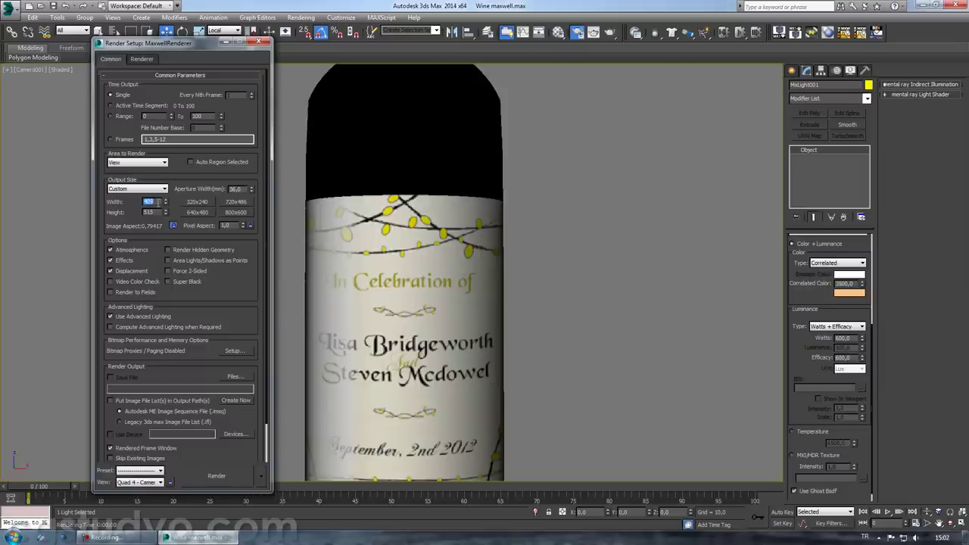
key("Return")
left_click(53, 6)
- Start a Maxwell render of the camera view, then stop it and close Maxwell
left_click(610, 32)
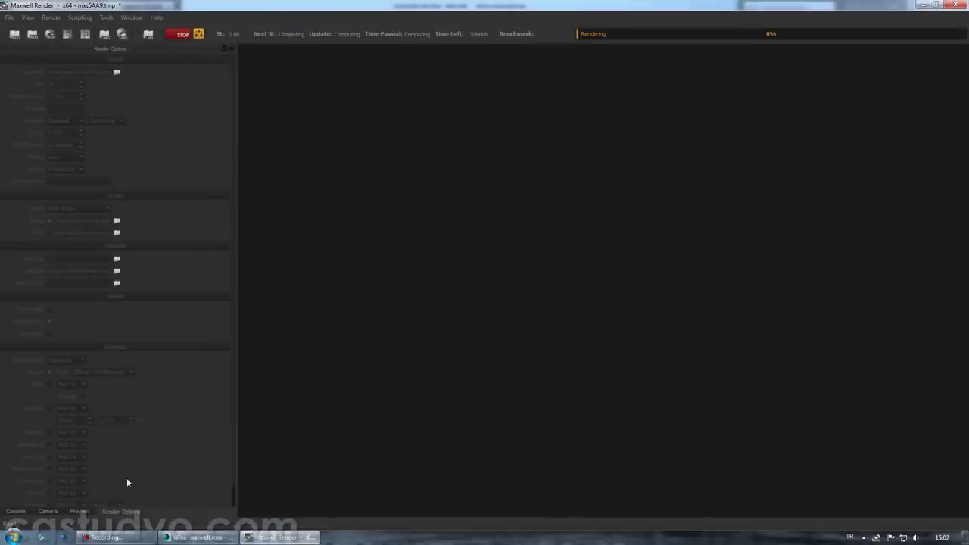
left_click(183, 34)
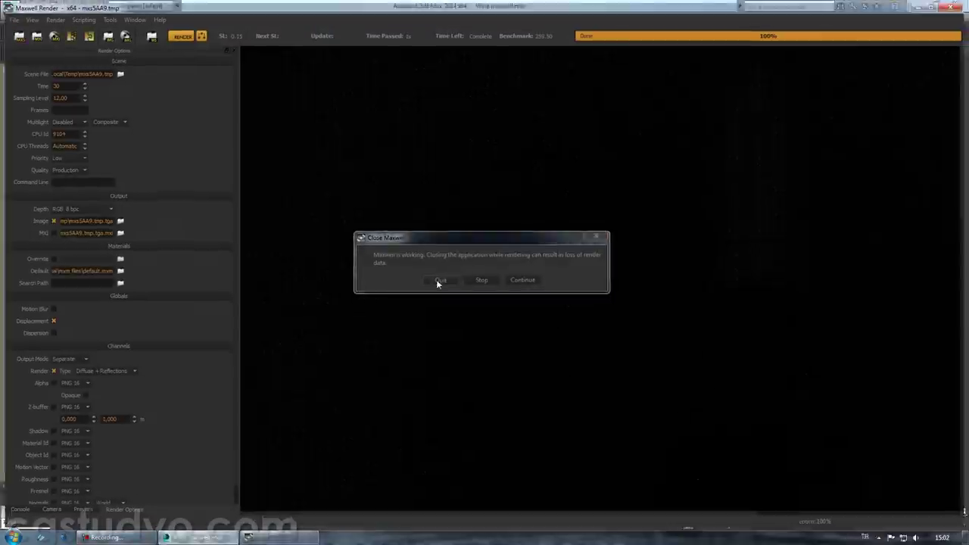
left_click(436, 279)
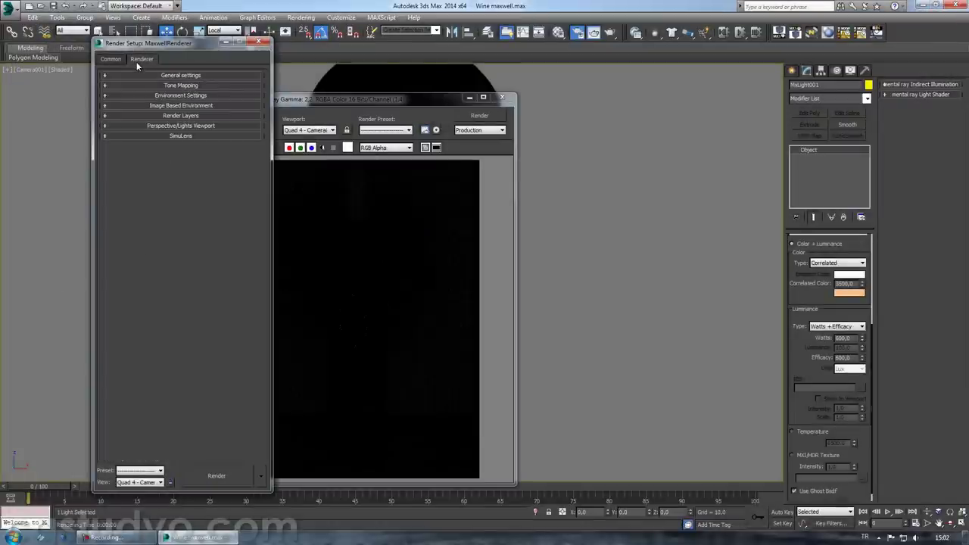
- Set the Maxwell render time to 60 minutes and Multilight to Color+Intensity
left_click(180, 75)
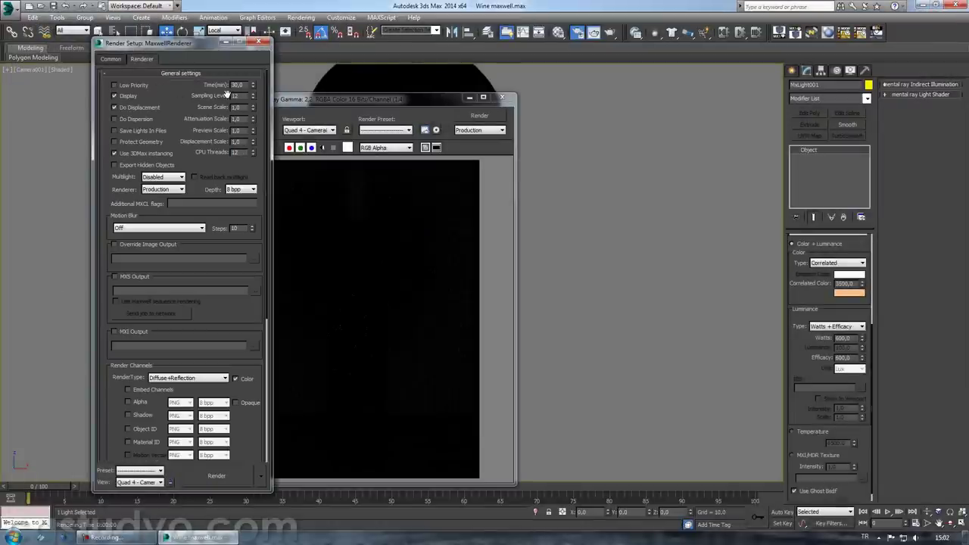
type("60")
key("Return")
left_click(173, 178)
left_click(168, 201)
scroll(180, 136, "down", 1)
scroll(182, 140, "down", 1)
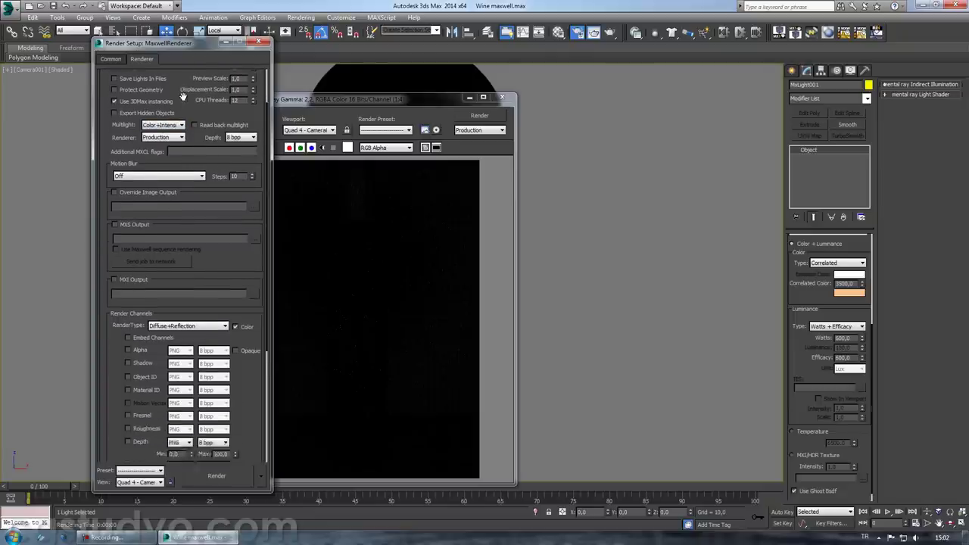
scroll(183, 143, "down", 1)
scroll(184, 145, "up", 3)
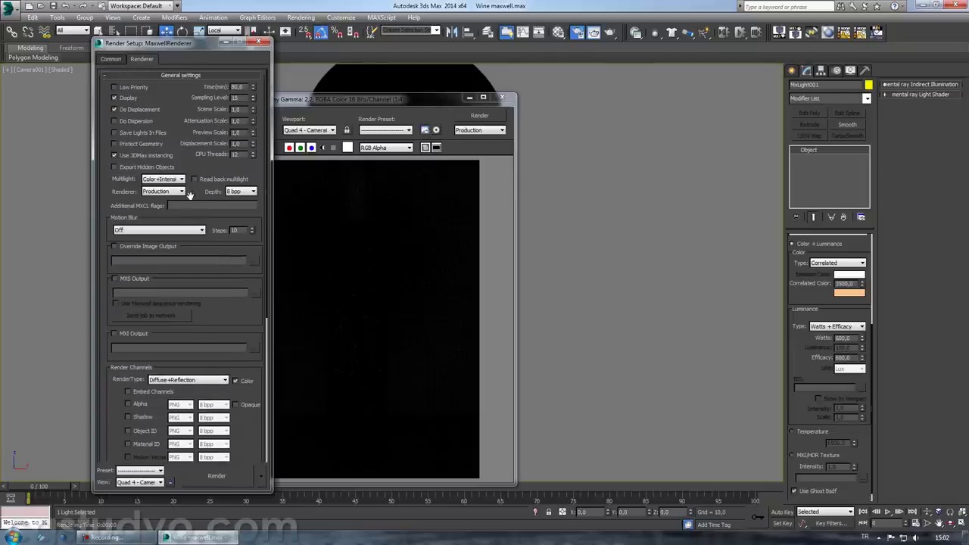
- Review the SimuLens, Viewport, Render Layers, Environment and Tone Mapping rollouts, then close Render Setup
left_click(182, 74)
left_click(191, 137)
left_click(196, 136)
left_click(199, 126)
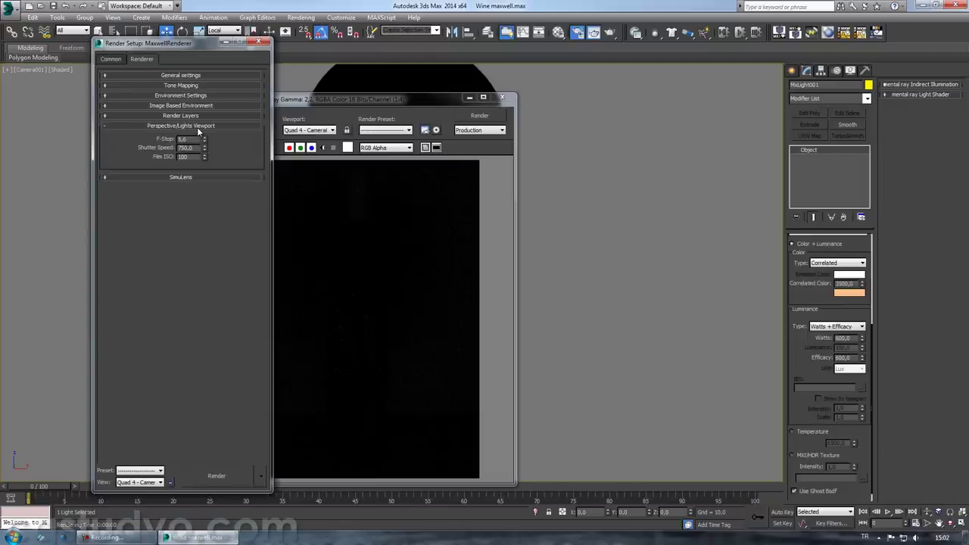
left_click(198, 128)
left_click(200, 116)
left_click(202, 106)
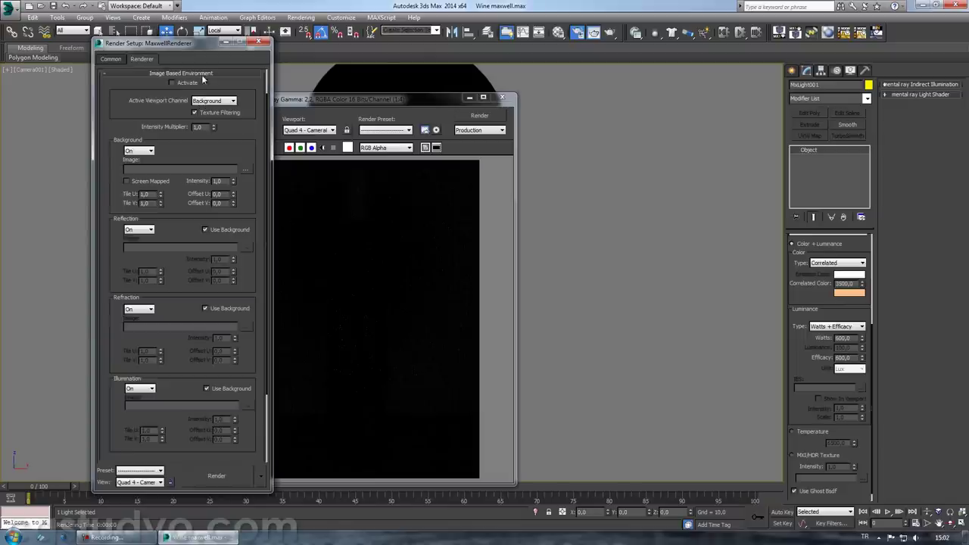
left_click(202, 76)
left_click(189, 86)
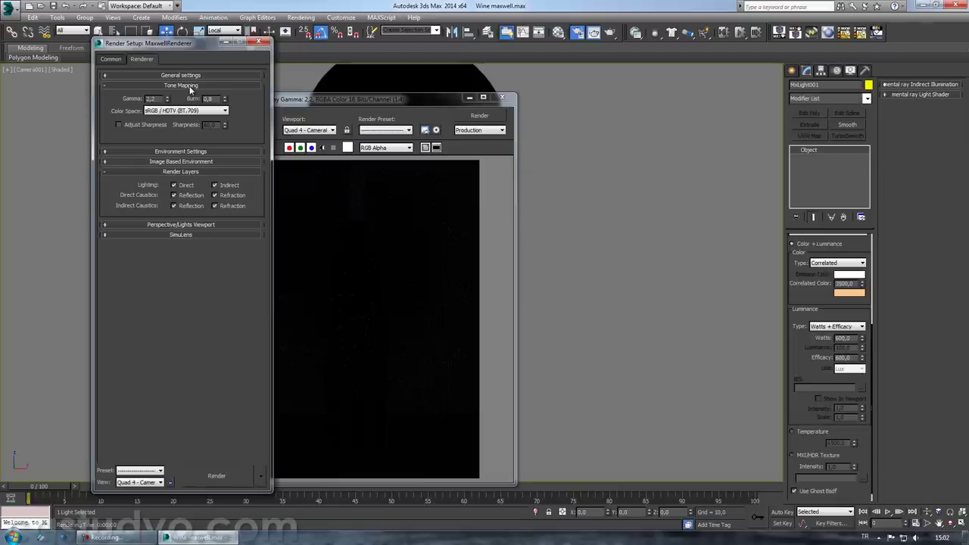
left_click(190, 86)
left_click(188, 117)
left_click(177, 136)
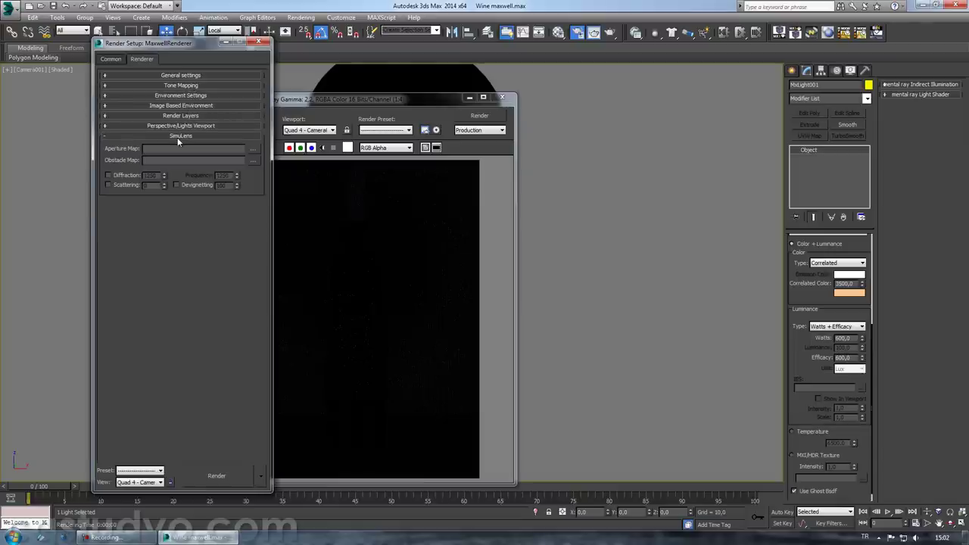
left_click(260, 43)
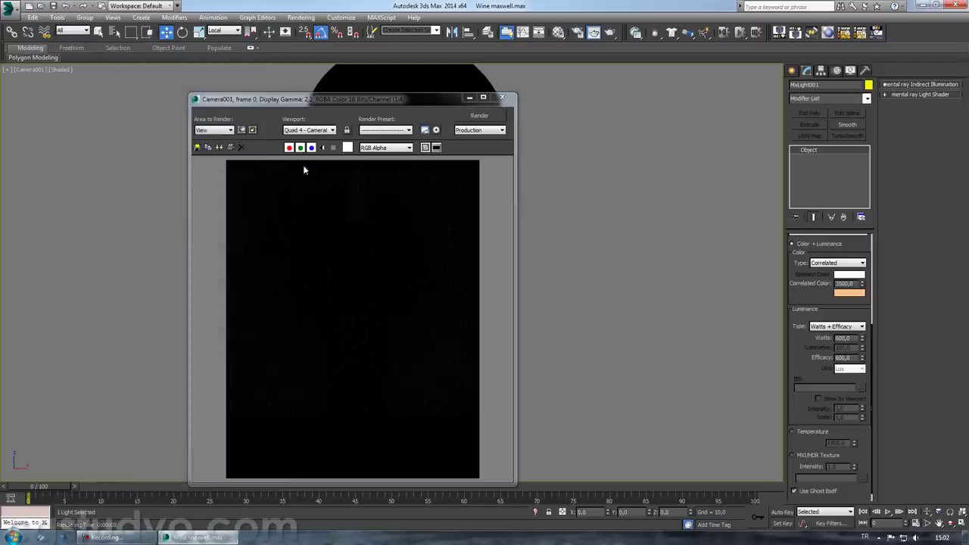
- Run a brief Maxwell test render of the camera view, quit Maxwell, and reframe on the wine glass
left_click(610, 32)
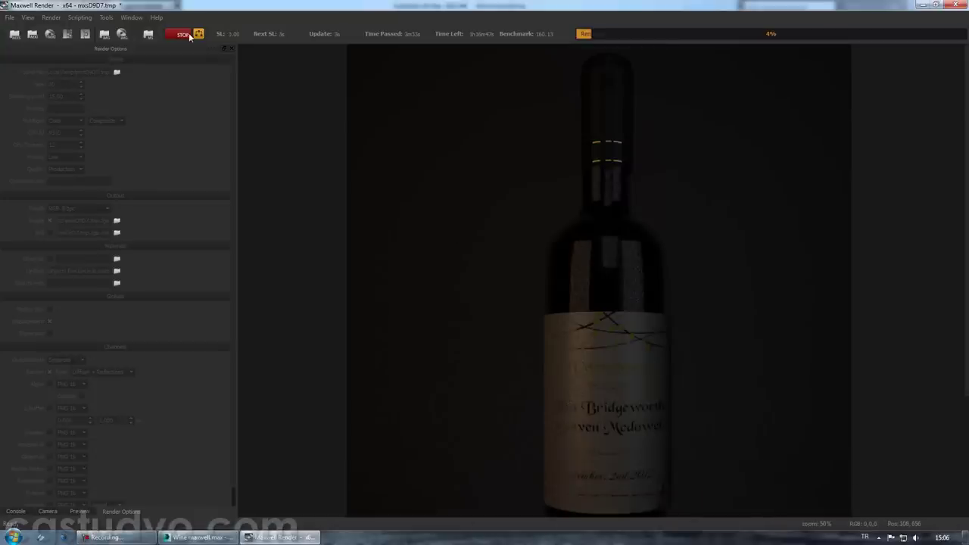
left_click(955, 5)
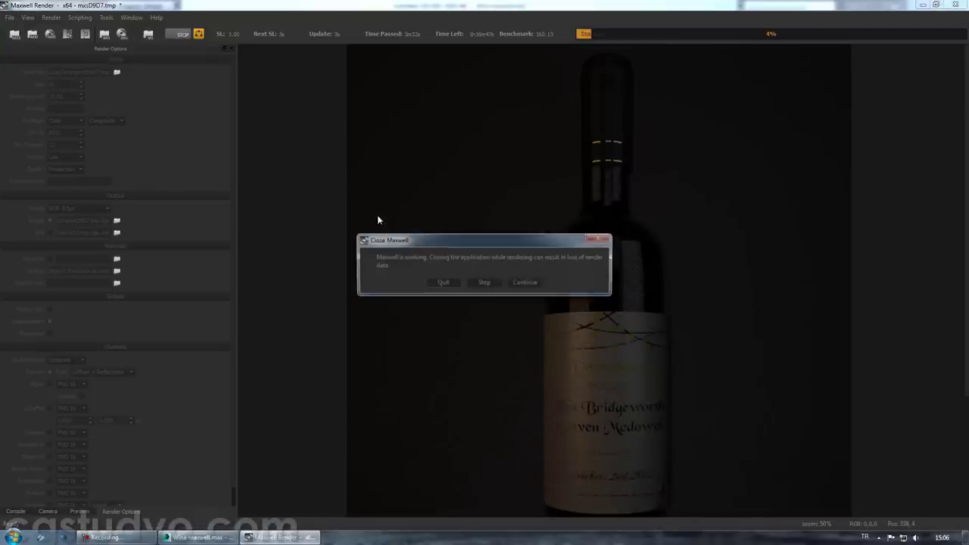
left_click(442, 282)
mouse_move(443, 288)
middle_mouse_down()
mouse_move(458, 316)
mouse_move(385, 289)
middle_mouse_up()
- Scale the small area light beside the bottle down into a thin wedge
key("e")
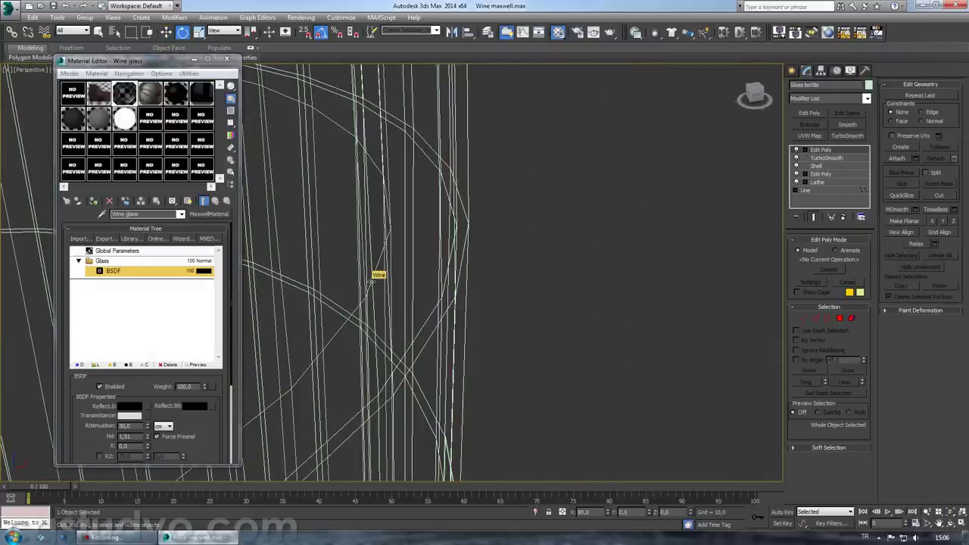
key("r")
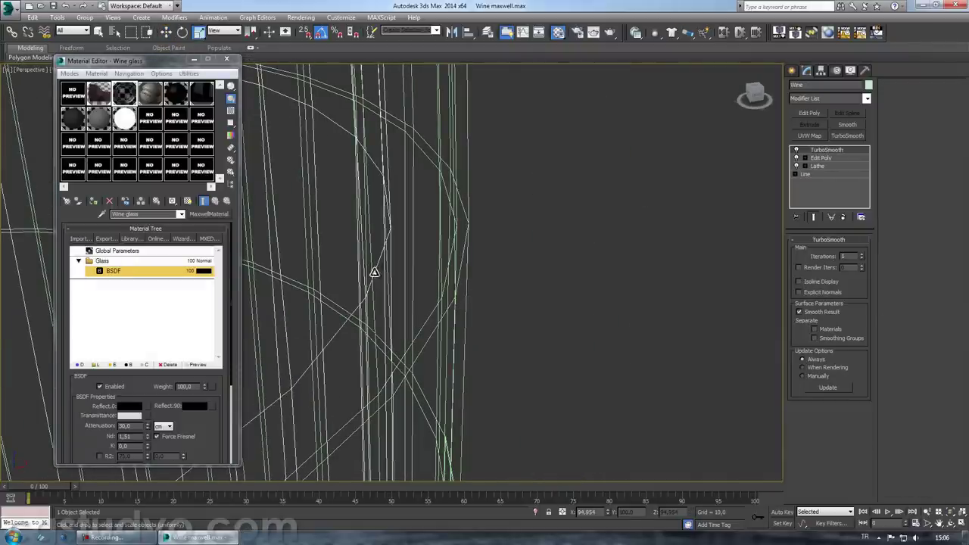
middle_click_drag(377, 267, 445, 301, "alt")
mouse_move(350, 356)
left_mouse_down()
mouse_move(344, 390)
mouse_move(362, 396)
left_mouse_up()
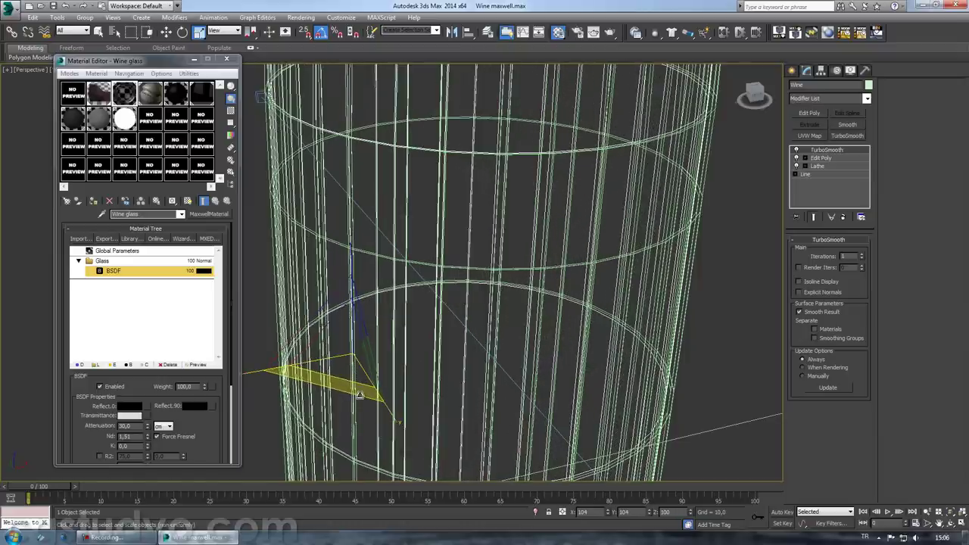
- Zoom back out and render the Camera001 view
scroll(653, 387, "up", 2)
scroll(590, 450, "up", 2)
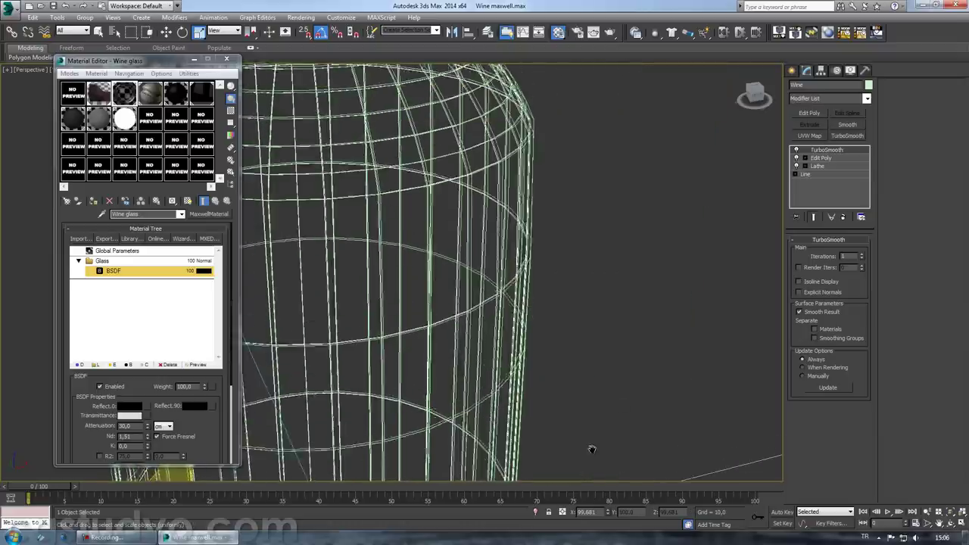
scroll(575, 442, "up", 2)
scroll(405, 327, "down", 2)
scroll(519, 318, "down", 2)
scroll(519, 317, "down", 2)
scroll(494, 355, "down", 2)
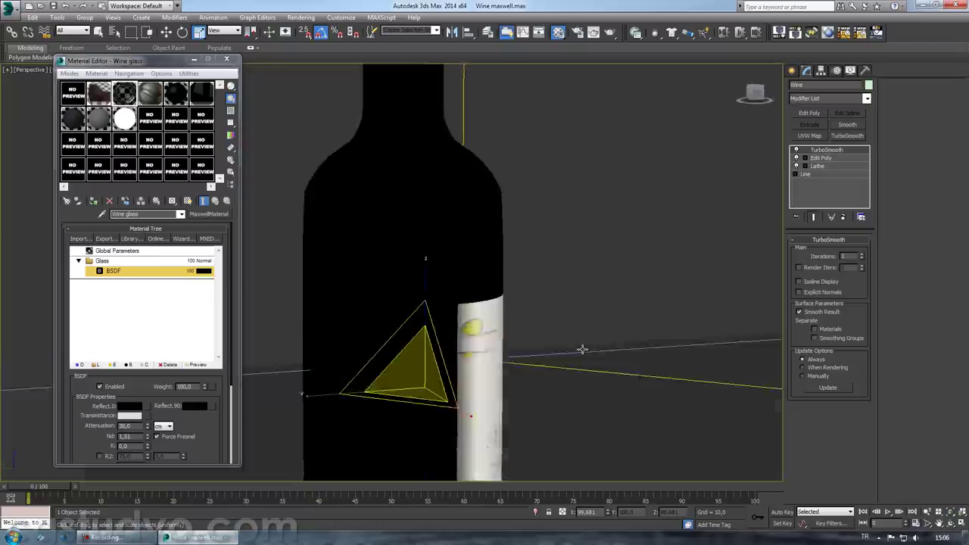
key("c")
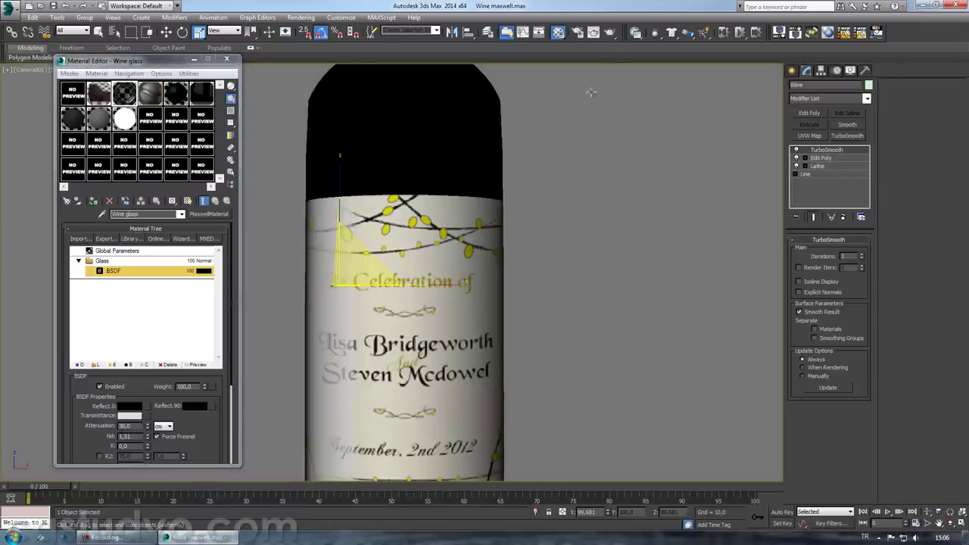
key("shift+q")
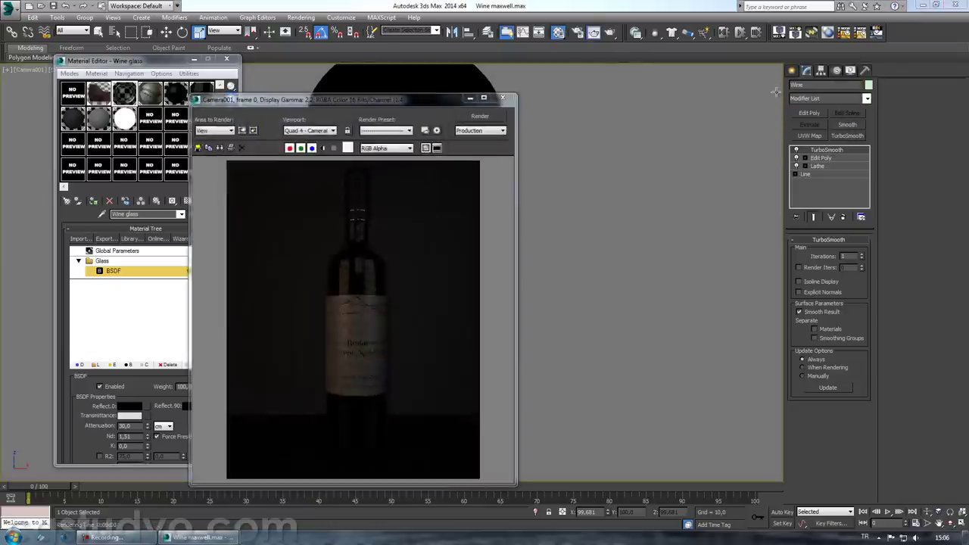